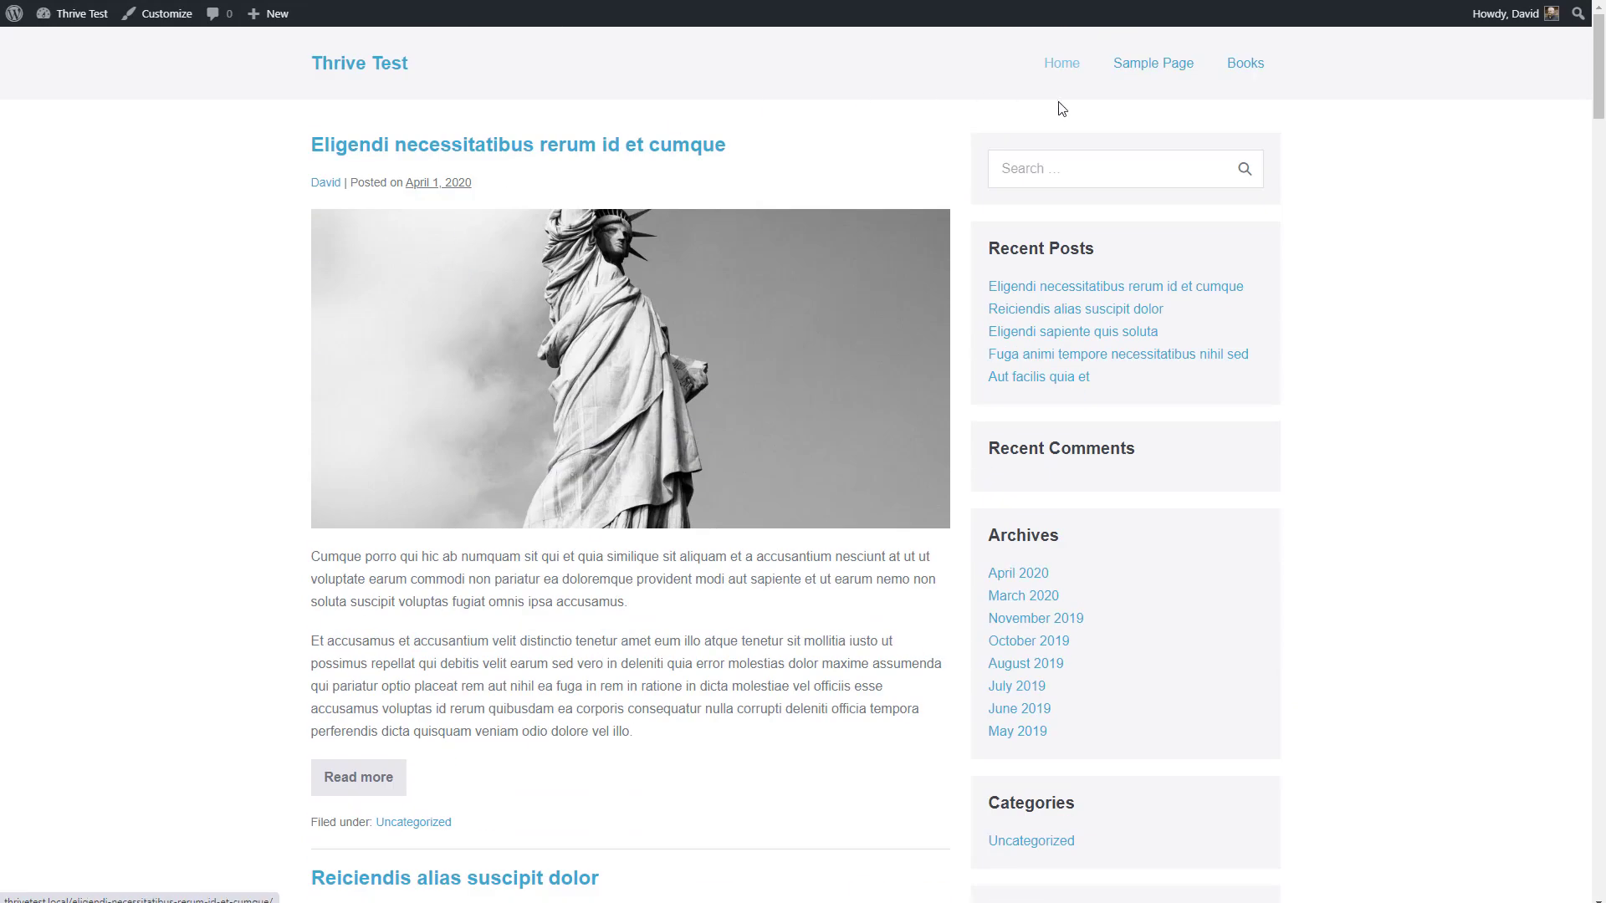
Step: Open the site's Books archive and look through the listed books
left_click(1250, 70)
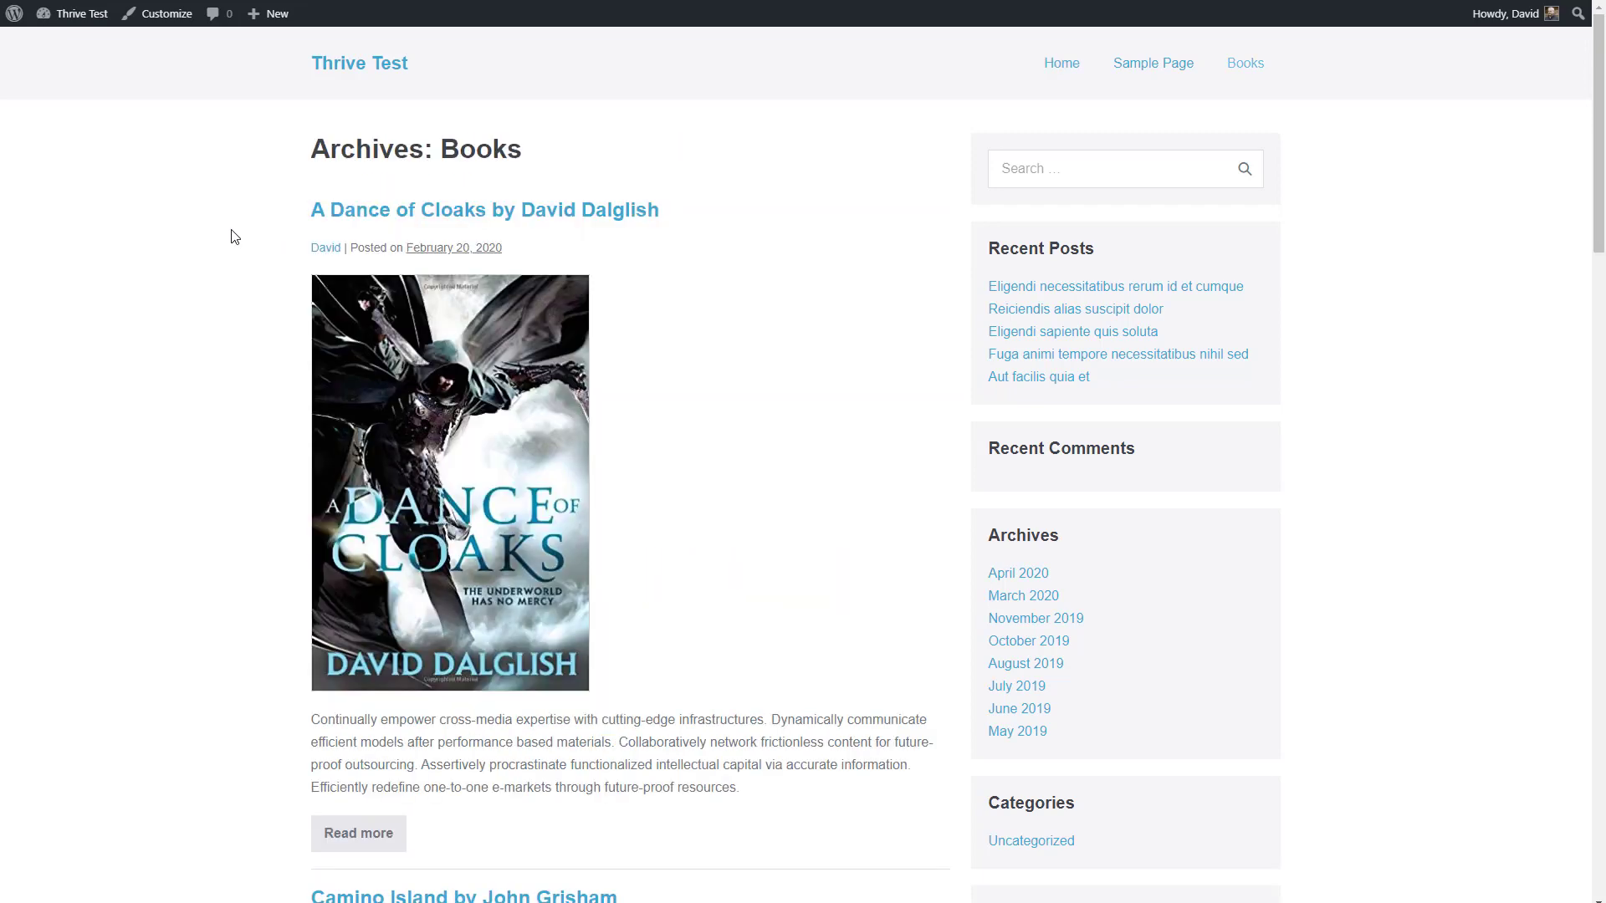
scroll(231, 237, "down", 12)
scroll(234, 237, "down", 4)
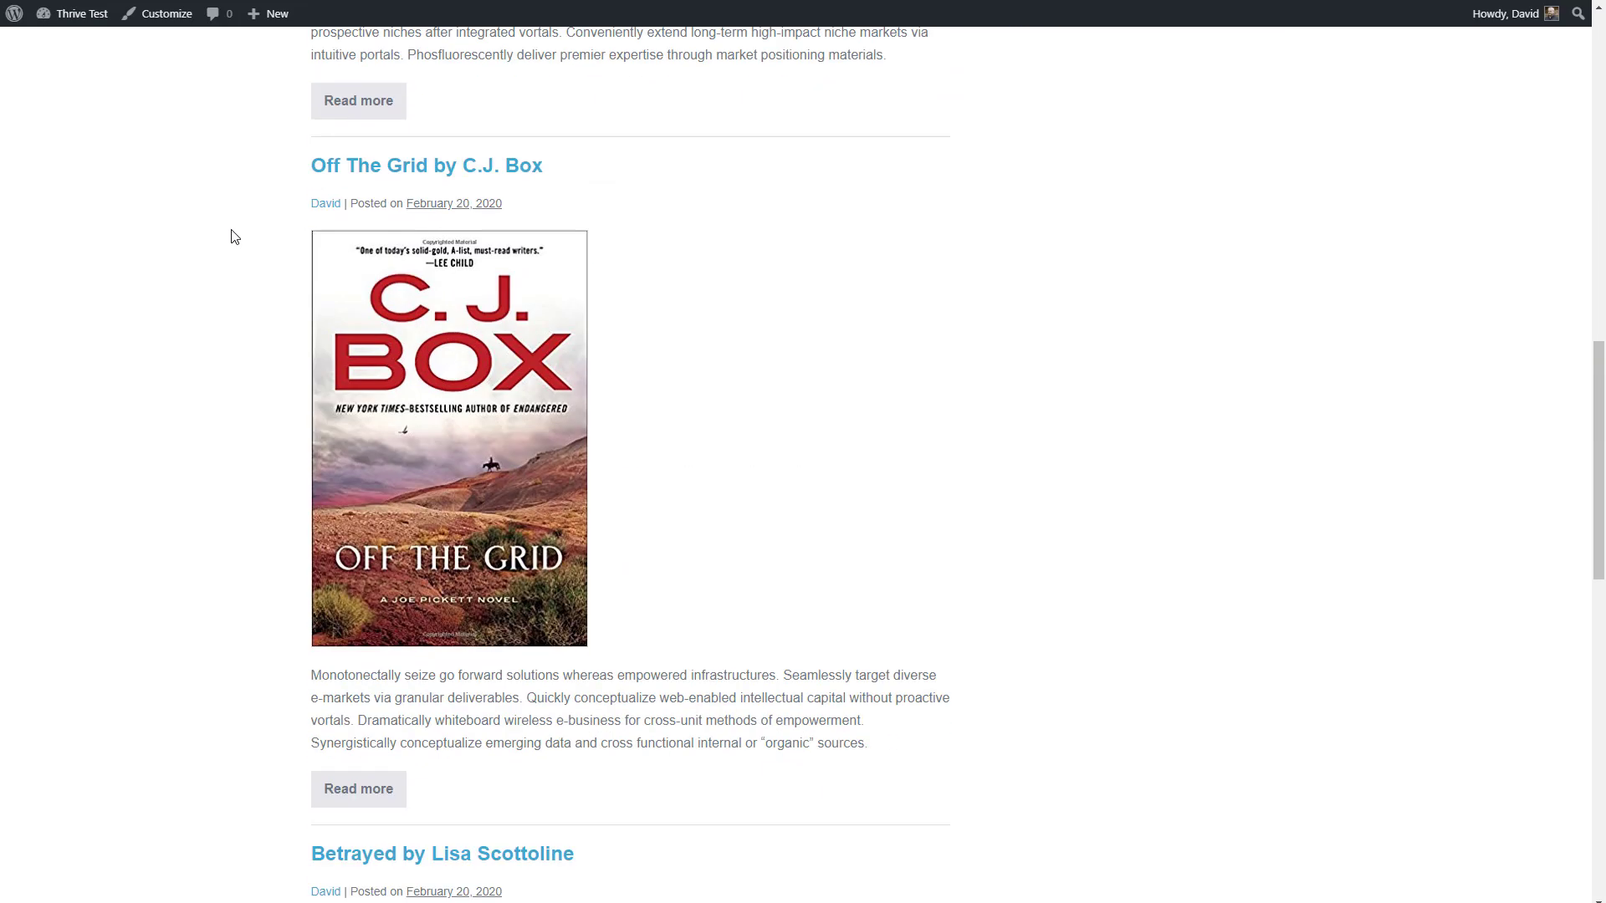
scroll(234, 236, "up", 14)
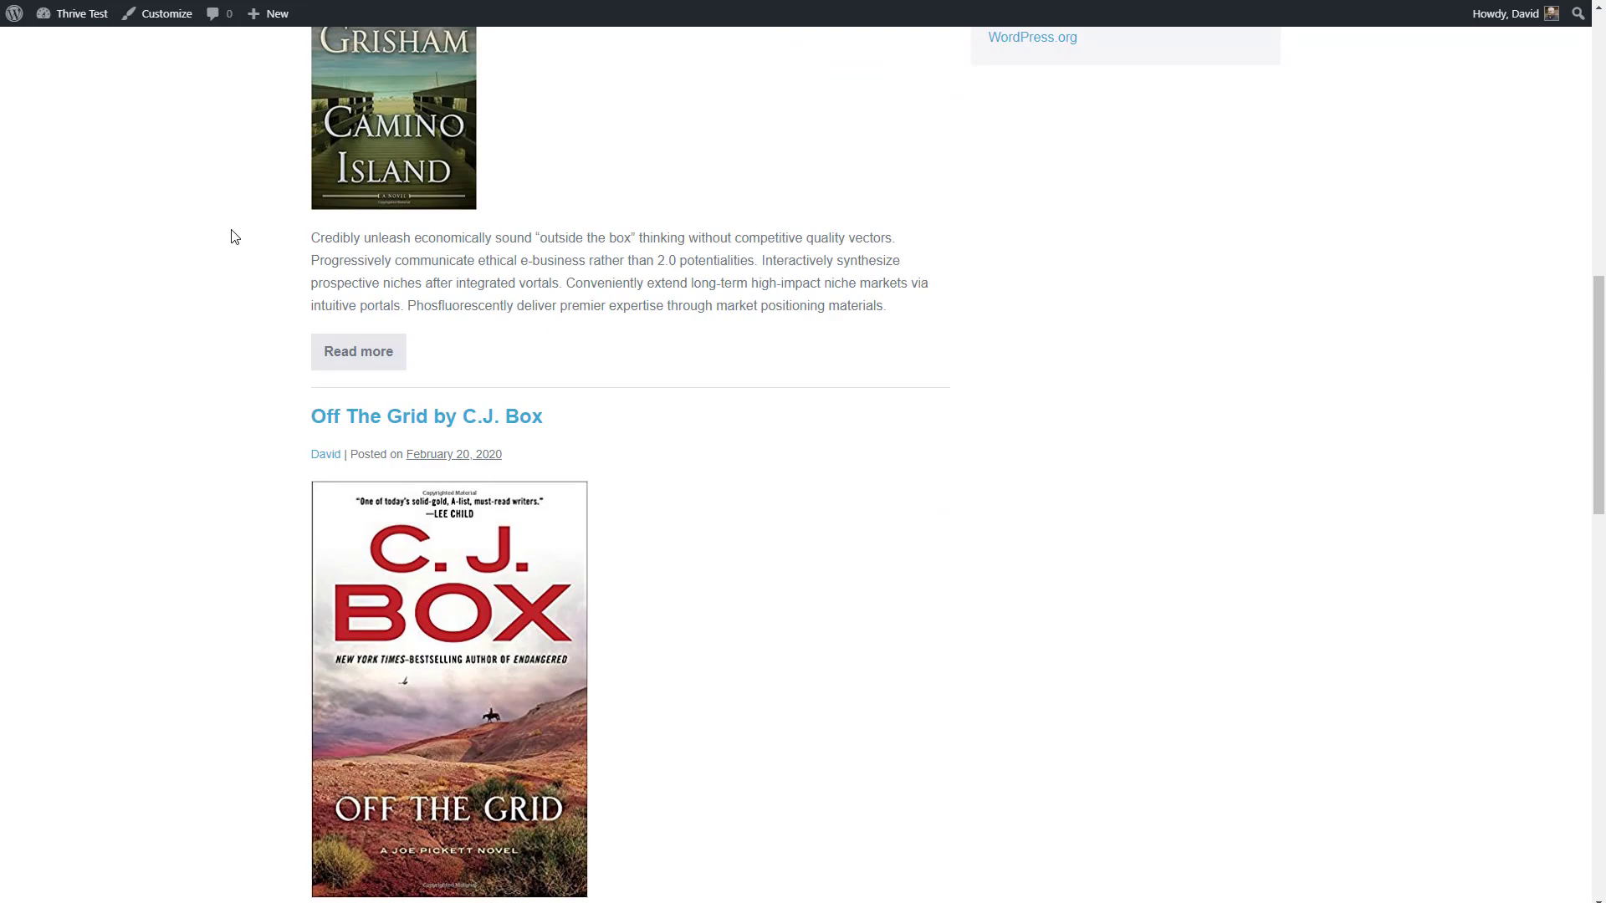
scroll(234, 236, "up", 3)
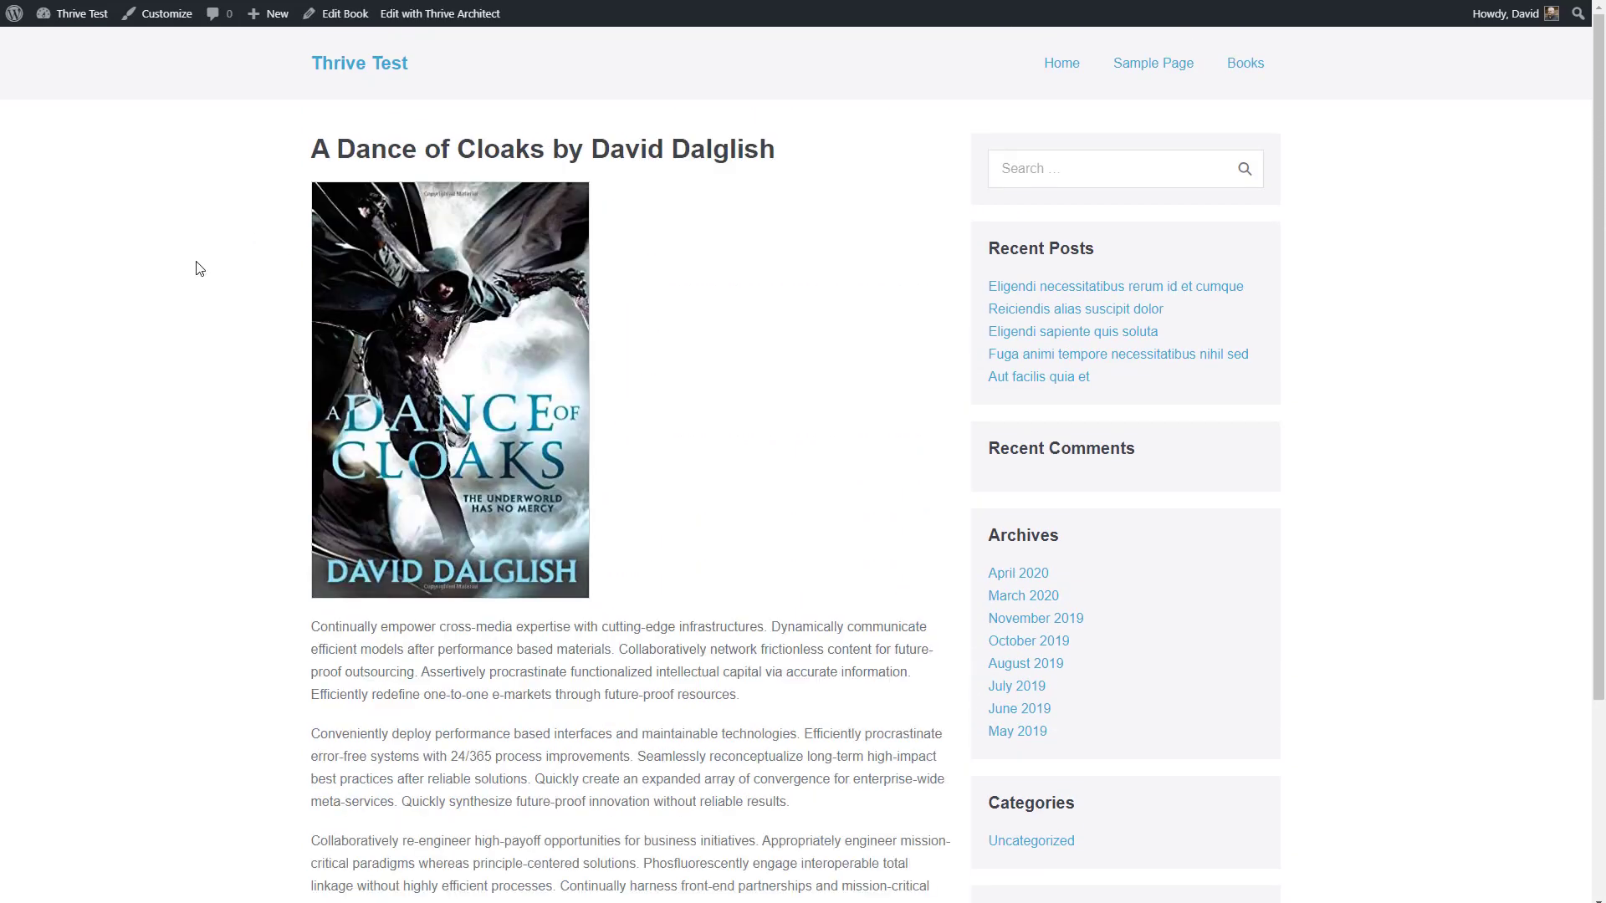
Step: Review the layout of the single book page for A Dance of Cloaks
scroll(199, 268, "down", 1)
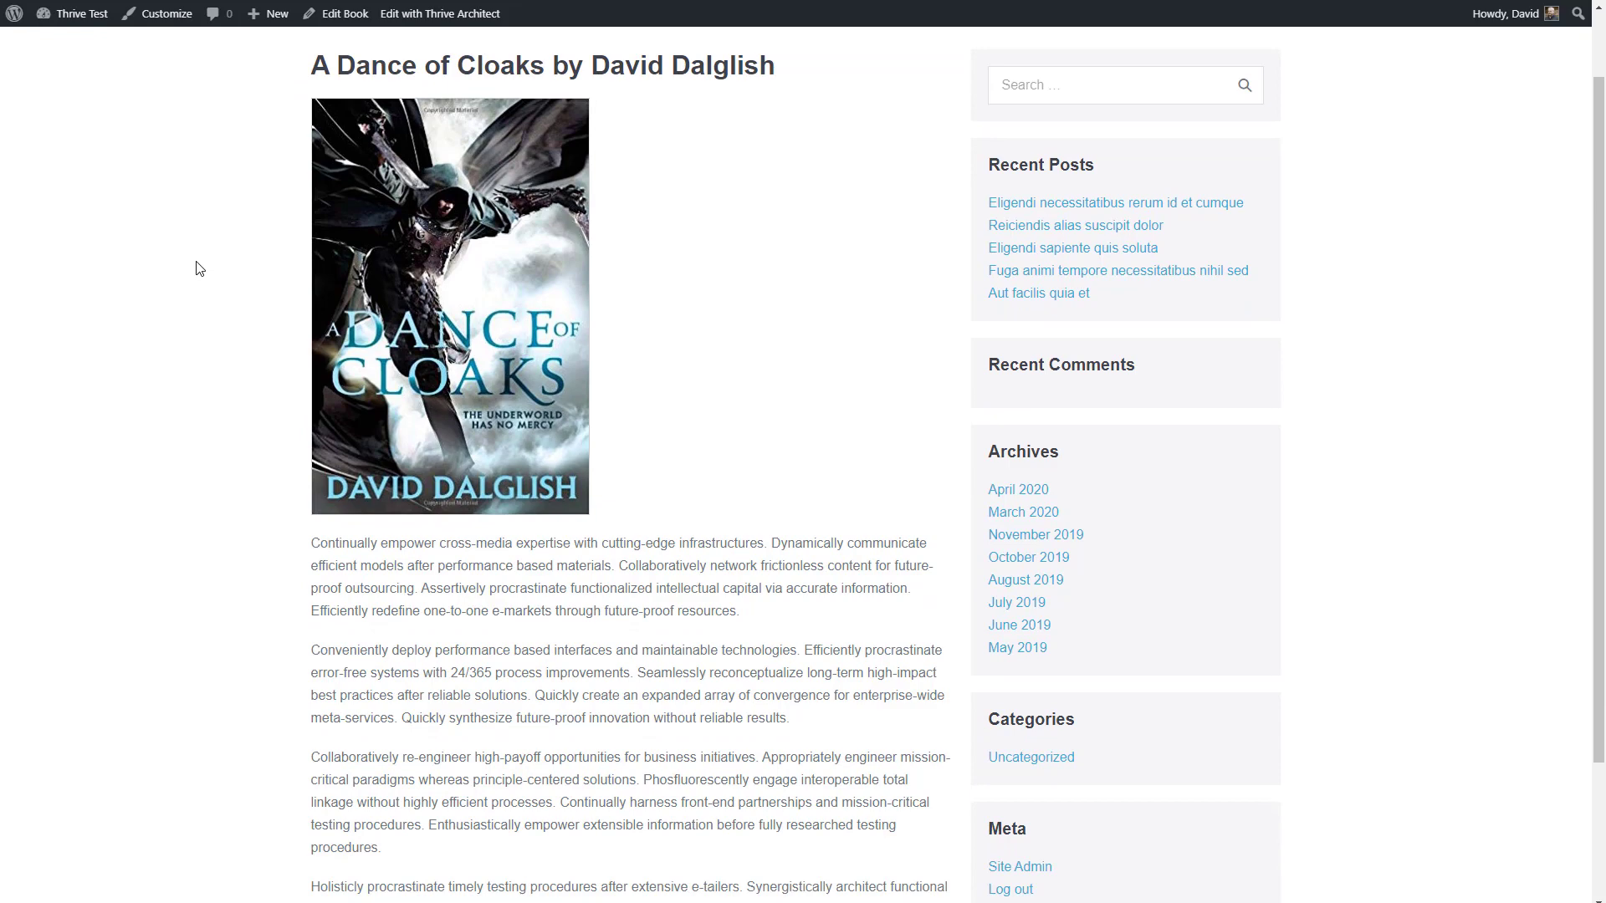
scroll(199, 268, "down", 2)
scroll(199, 268, "up", 3)
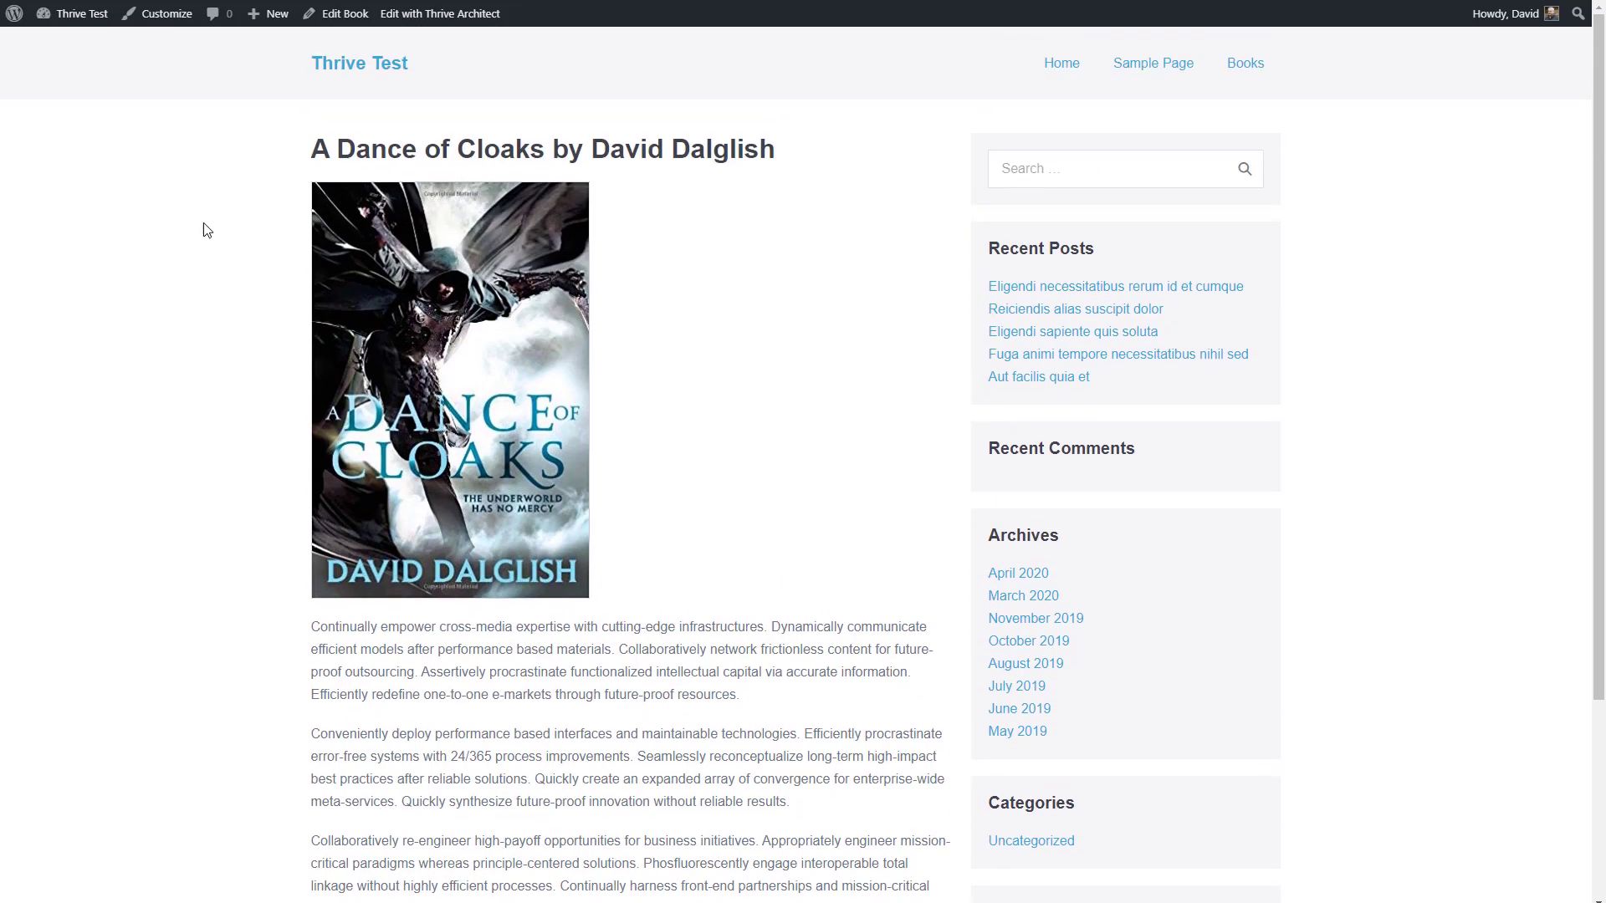
Step: Open the book A Dance of Cloaks in the WordPress editor and review its featured image, genres and custom book fields
left_click(63, 43)
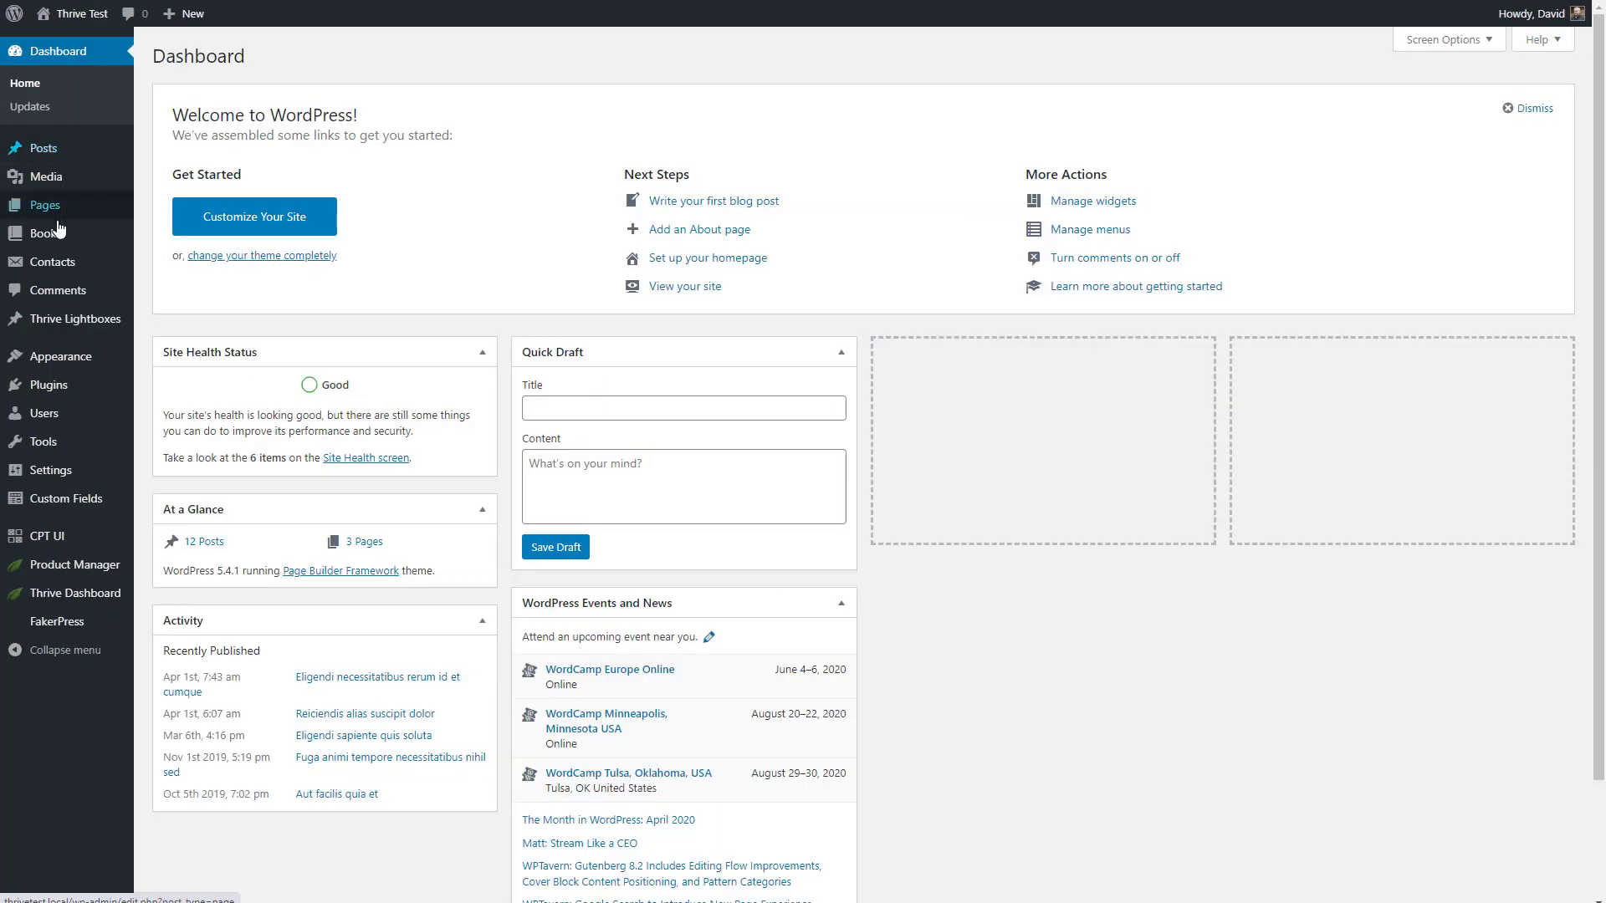
left_click(55, 240)
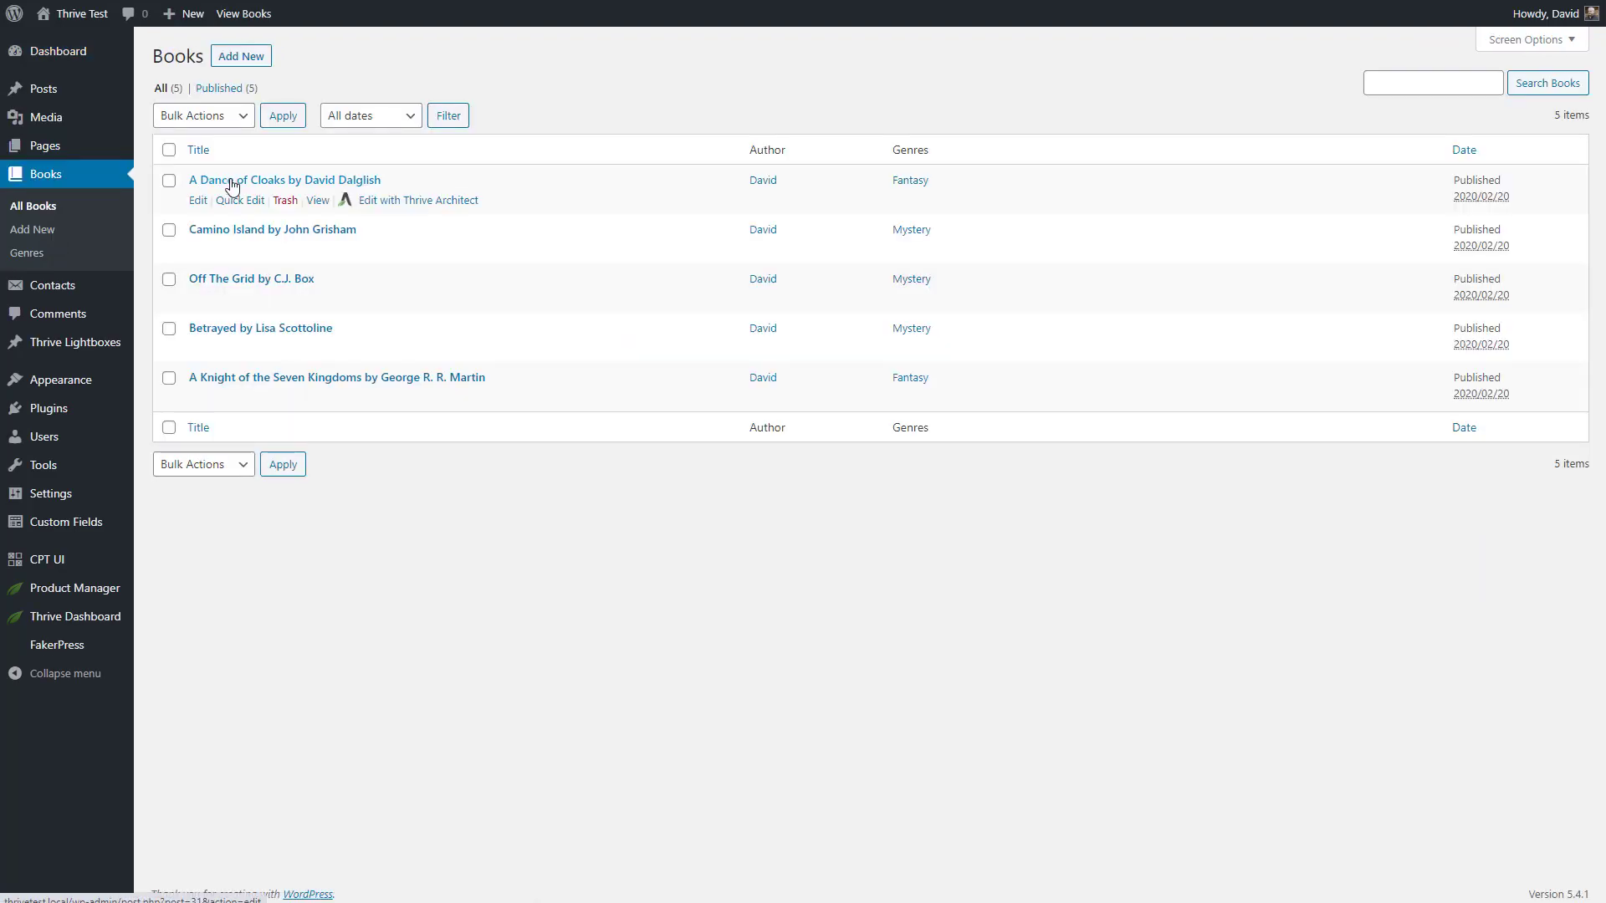
left_click(227, 176)
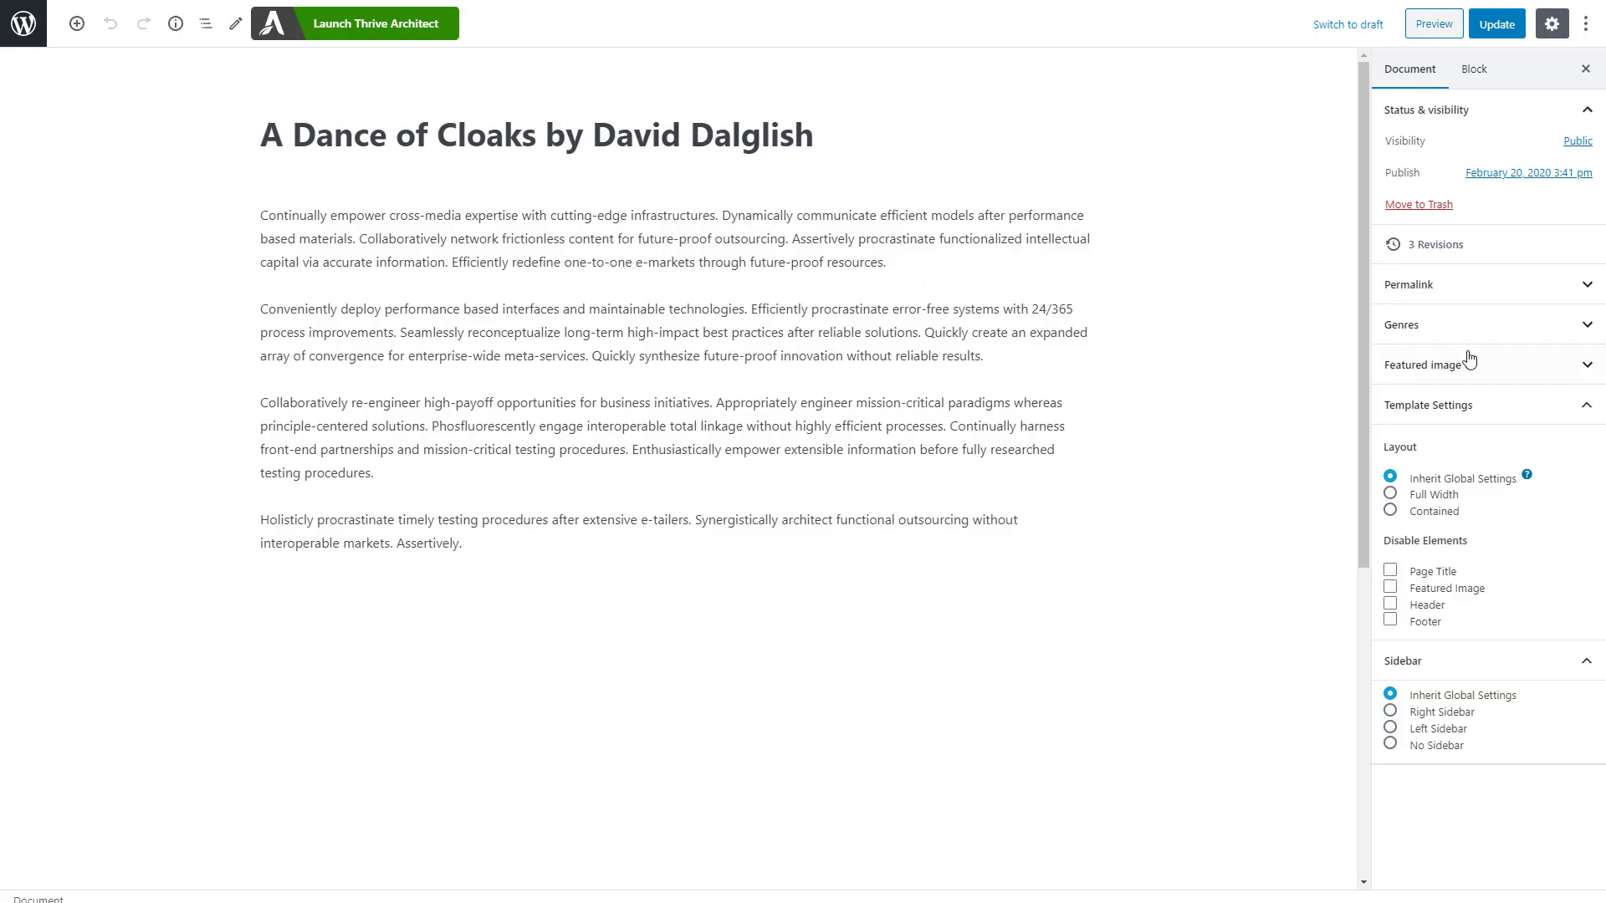
left_click(1570, 365)
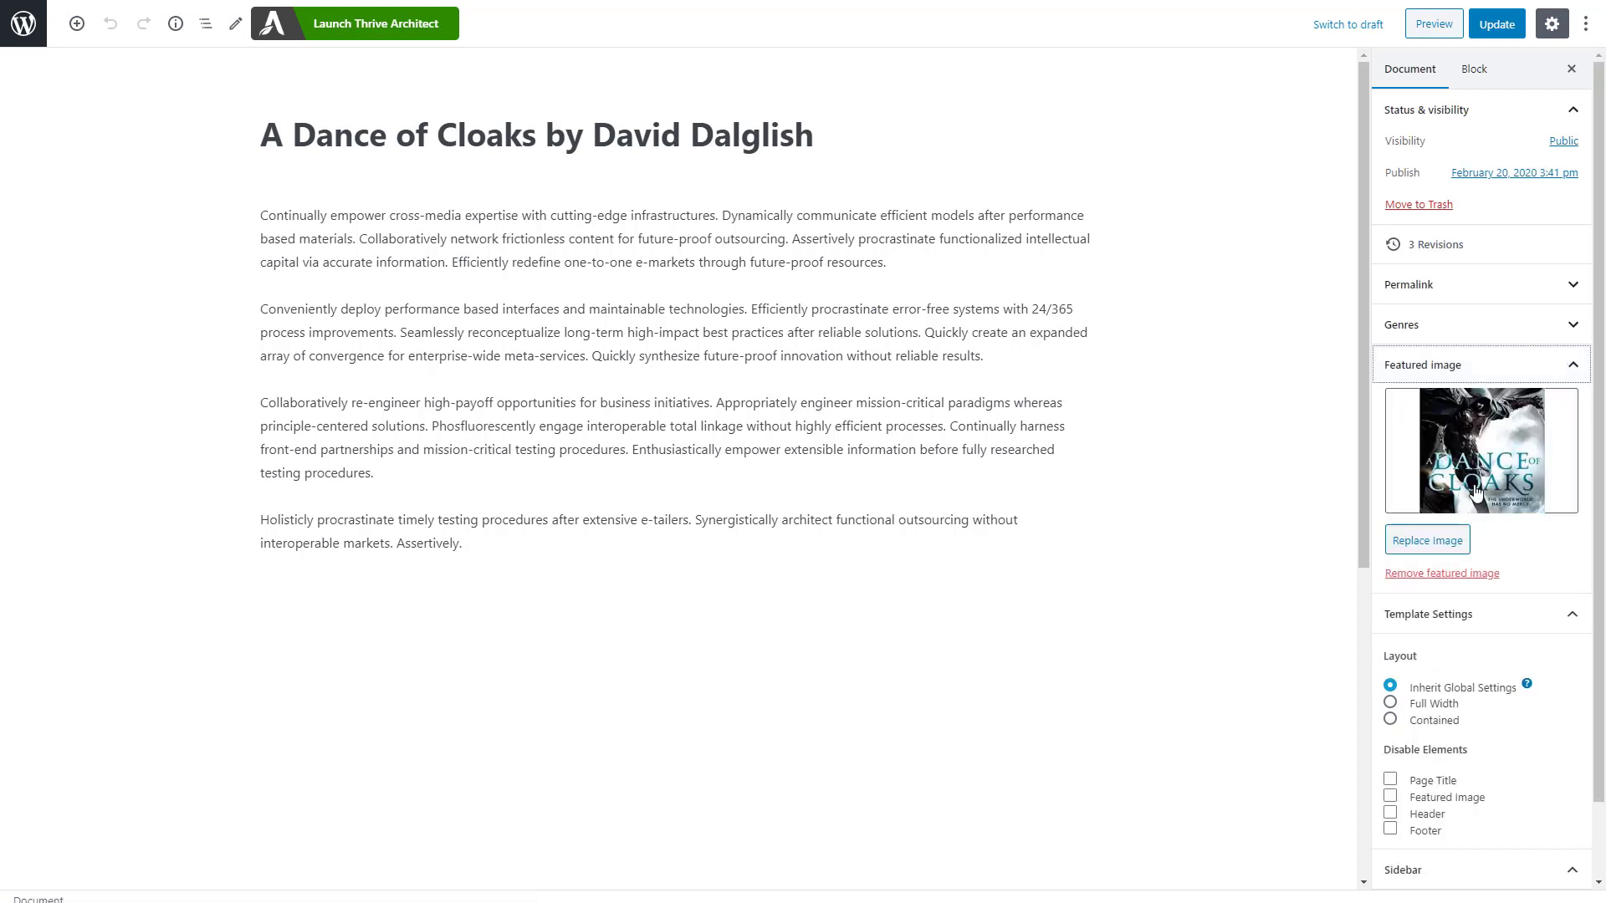
left_click(1573, 327)
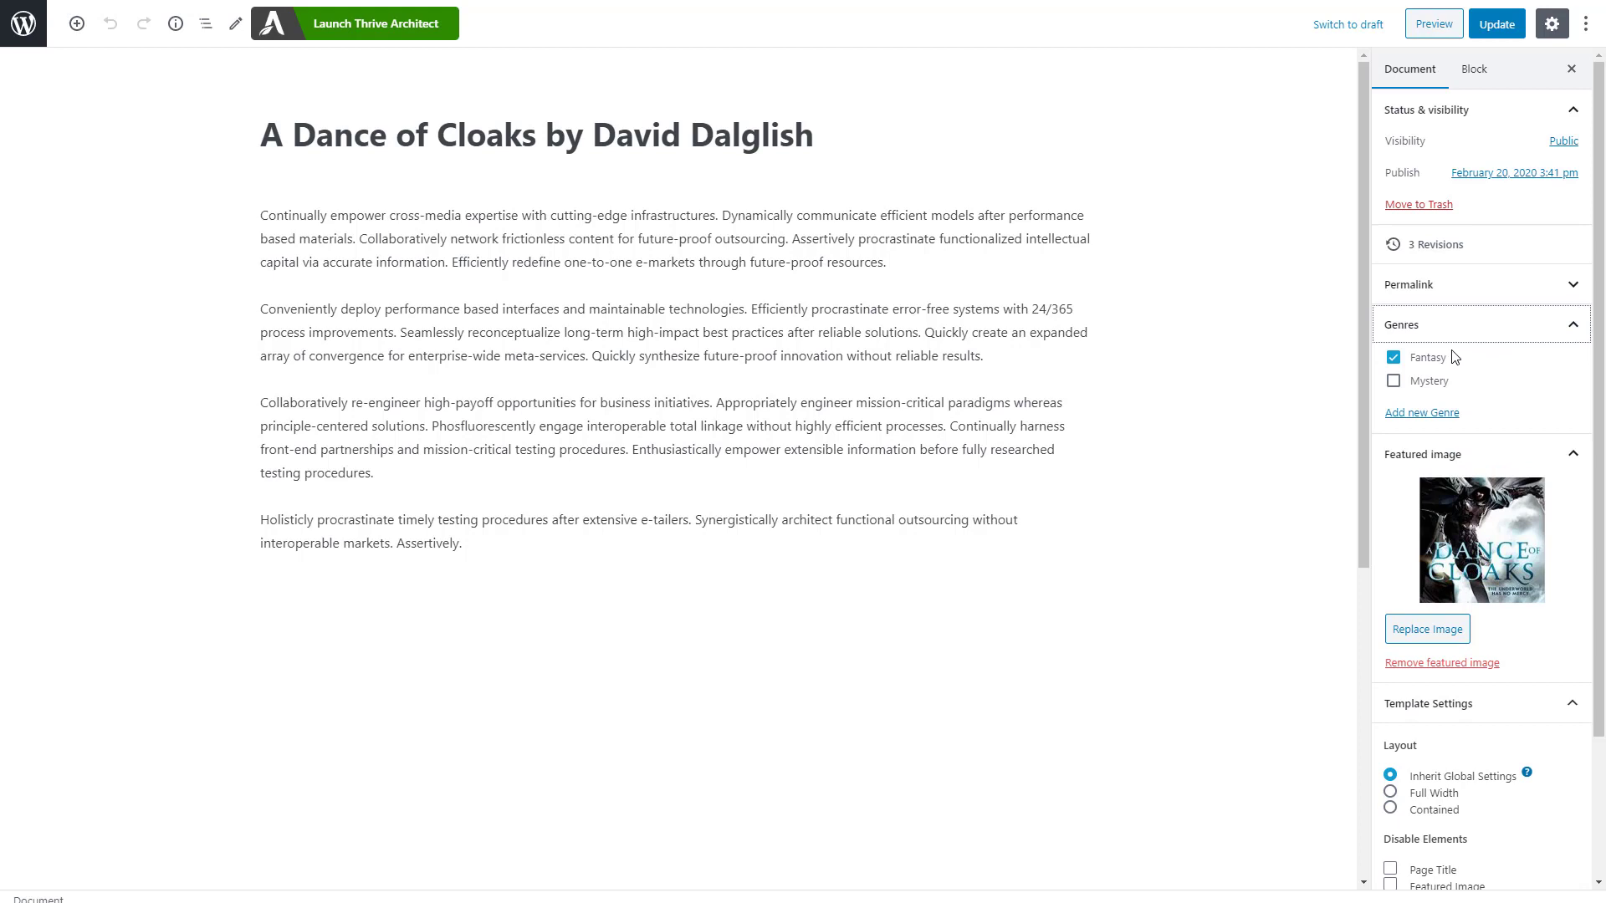
scroll(1147, 365, "down", 4)
scroll(1147, 365, "down", 3)
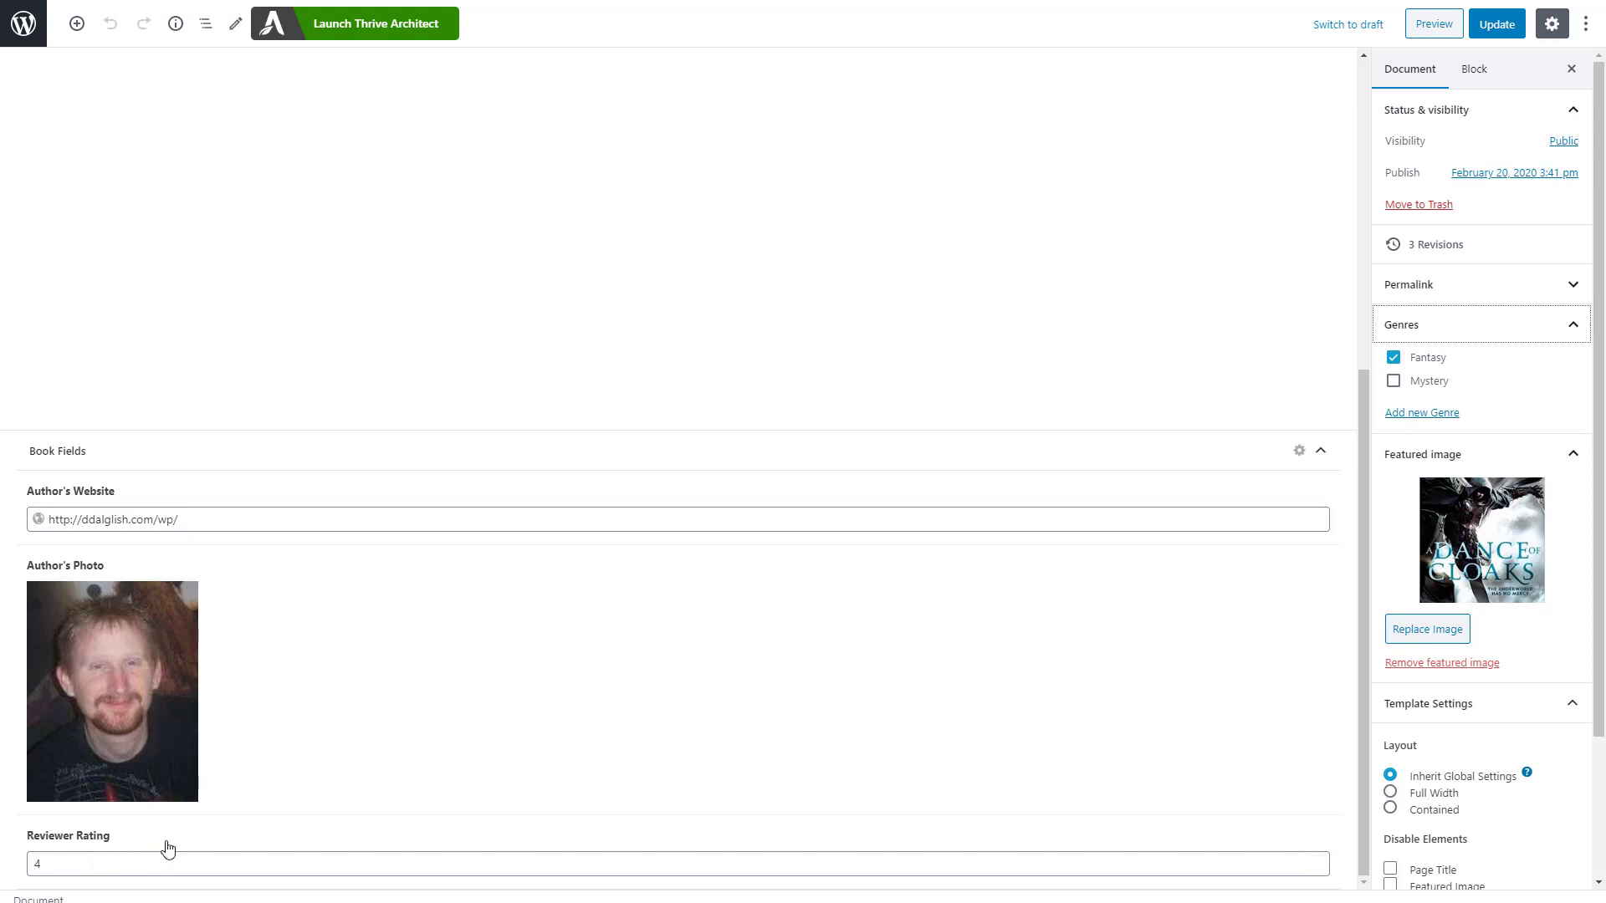
scroll(143, 535, "up", 10)
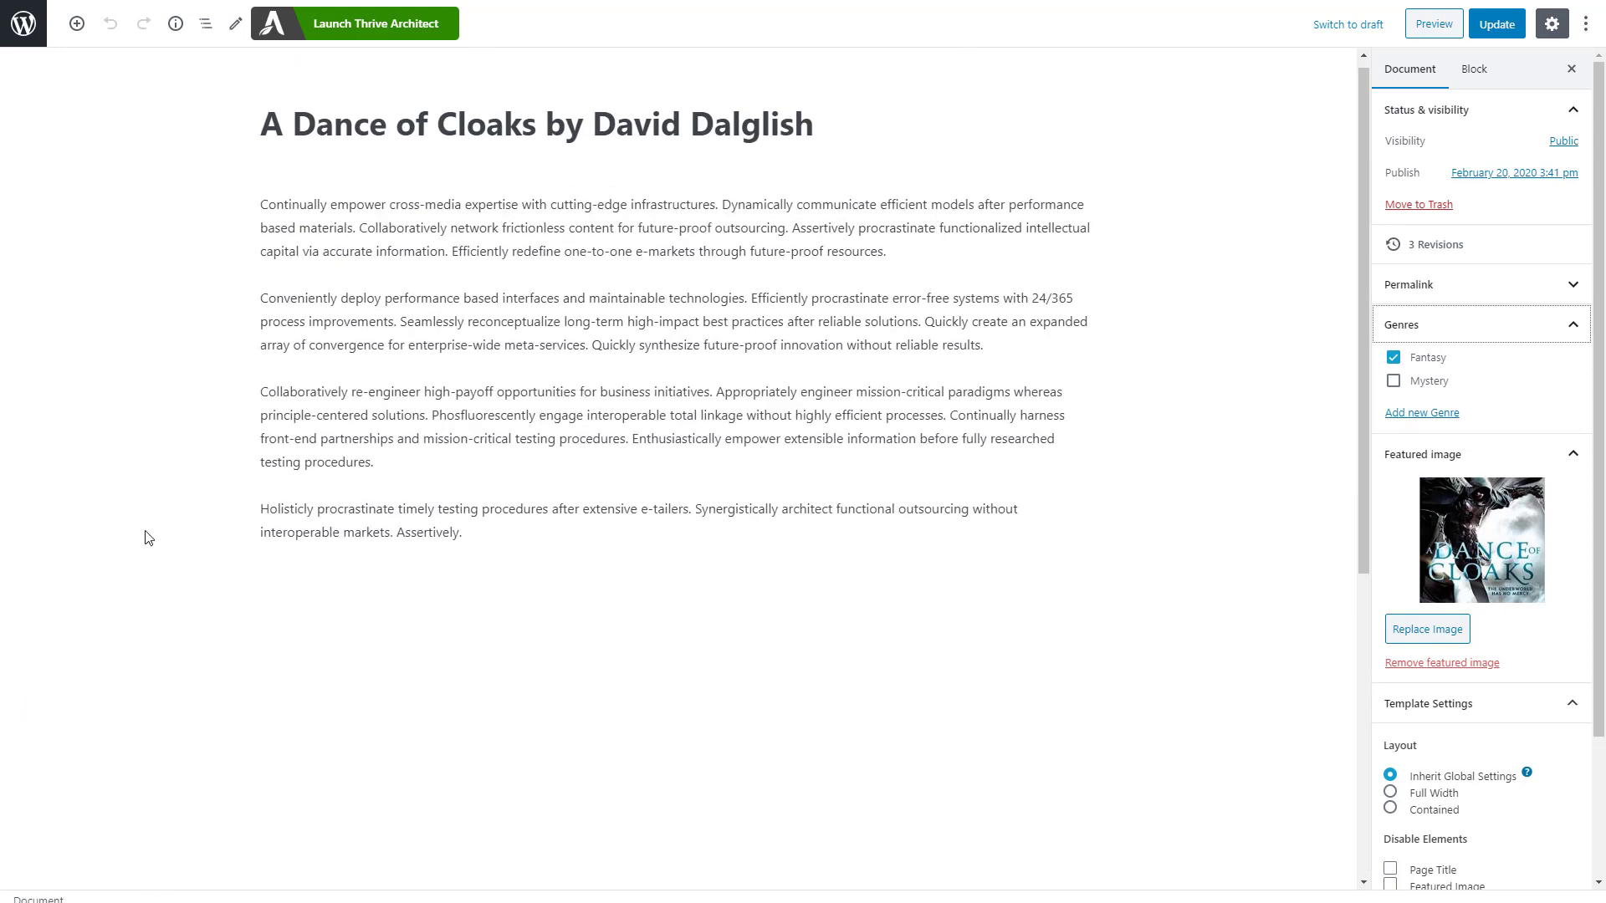
Step: Install the Shapeshift theme from Thrive Product Manager and open Thrive Theme Builder
left_click(23, 25)
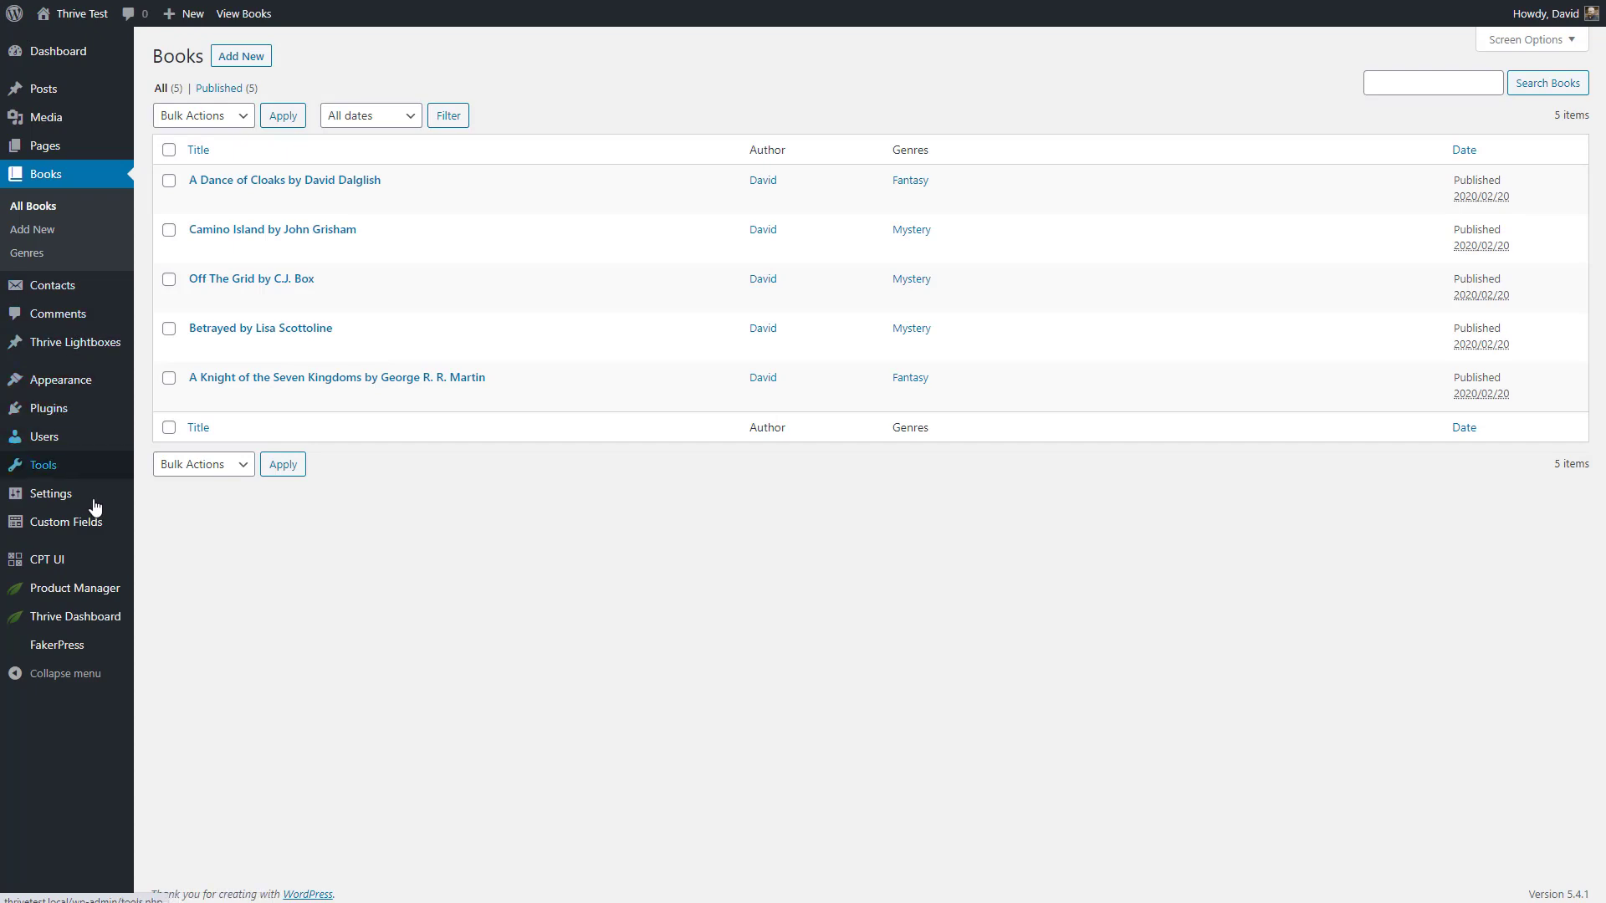
mouse_move(61, 574)
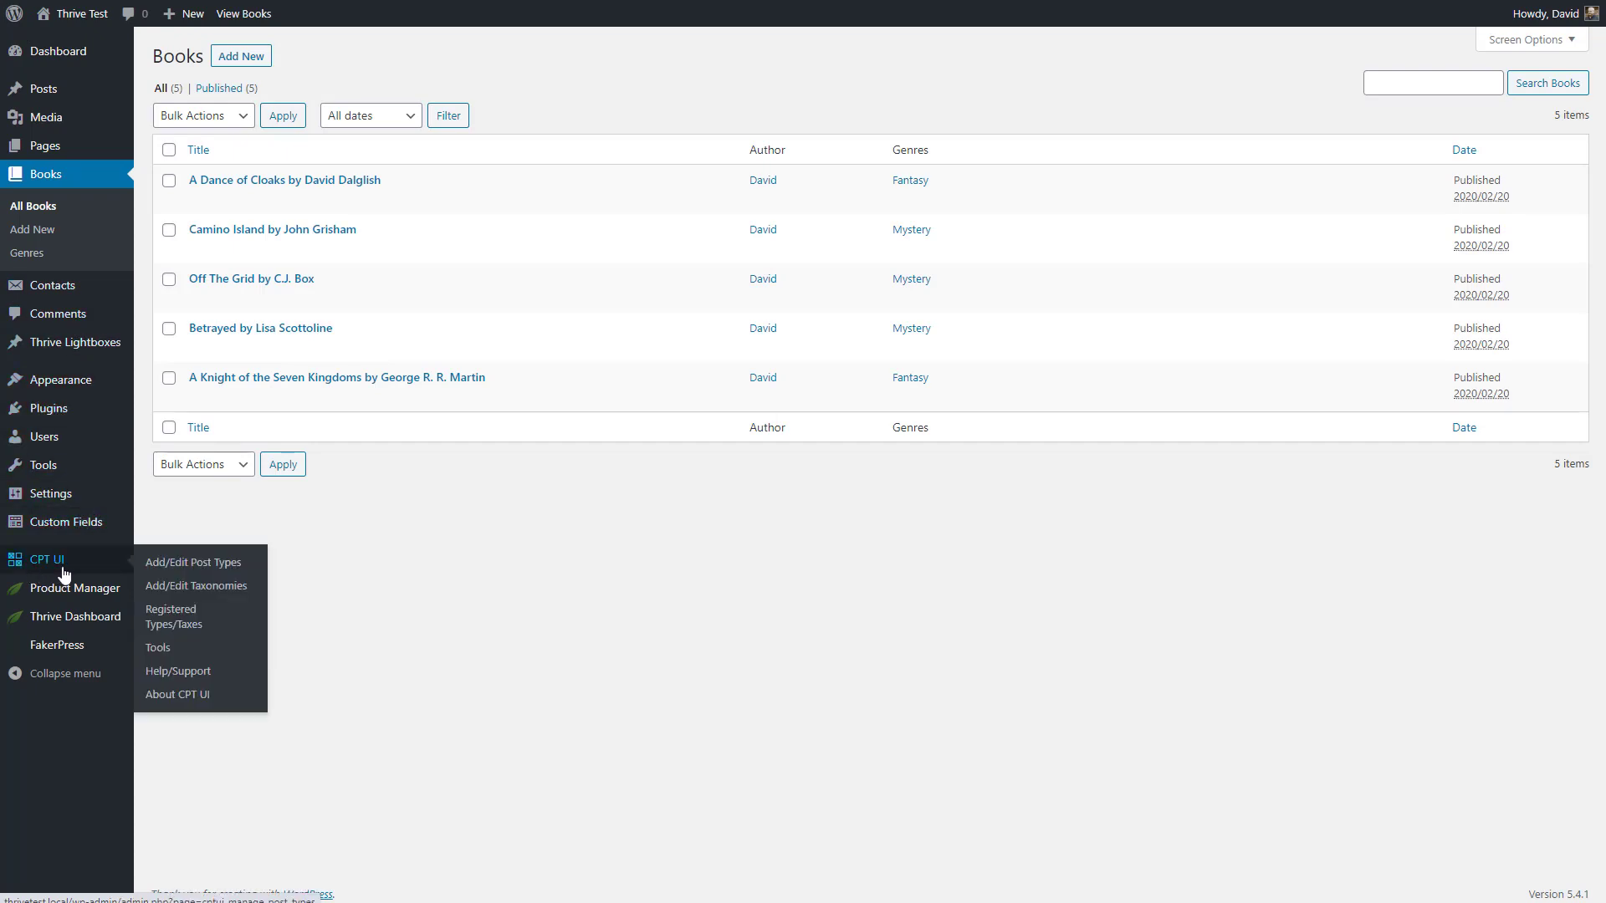
mouse_move(41, 531)
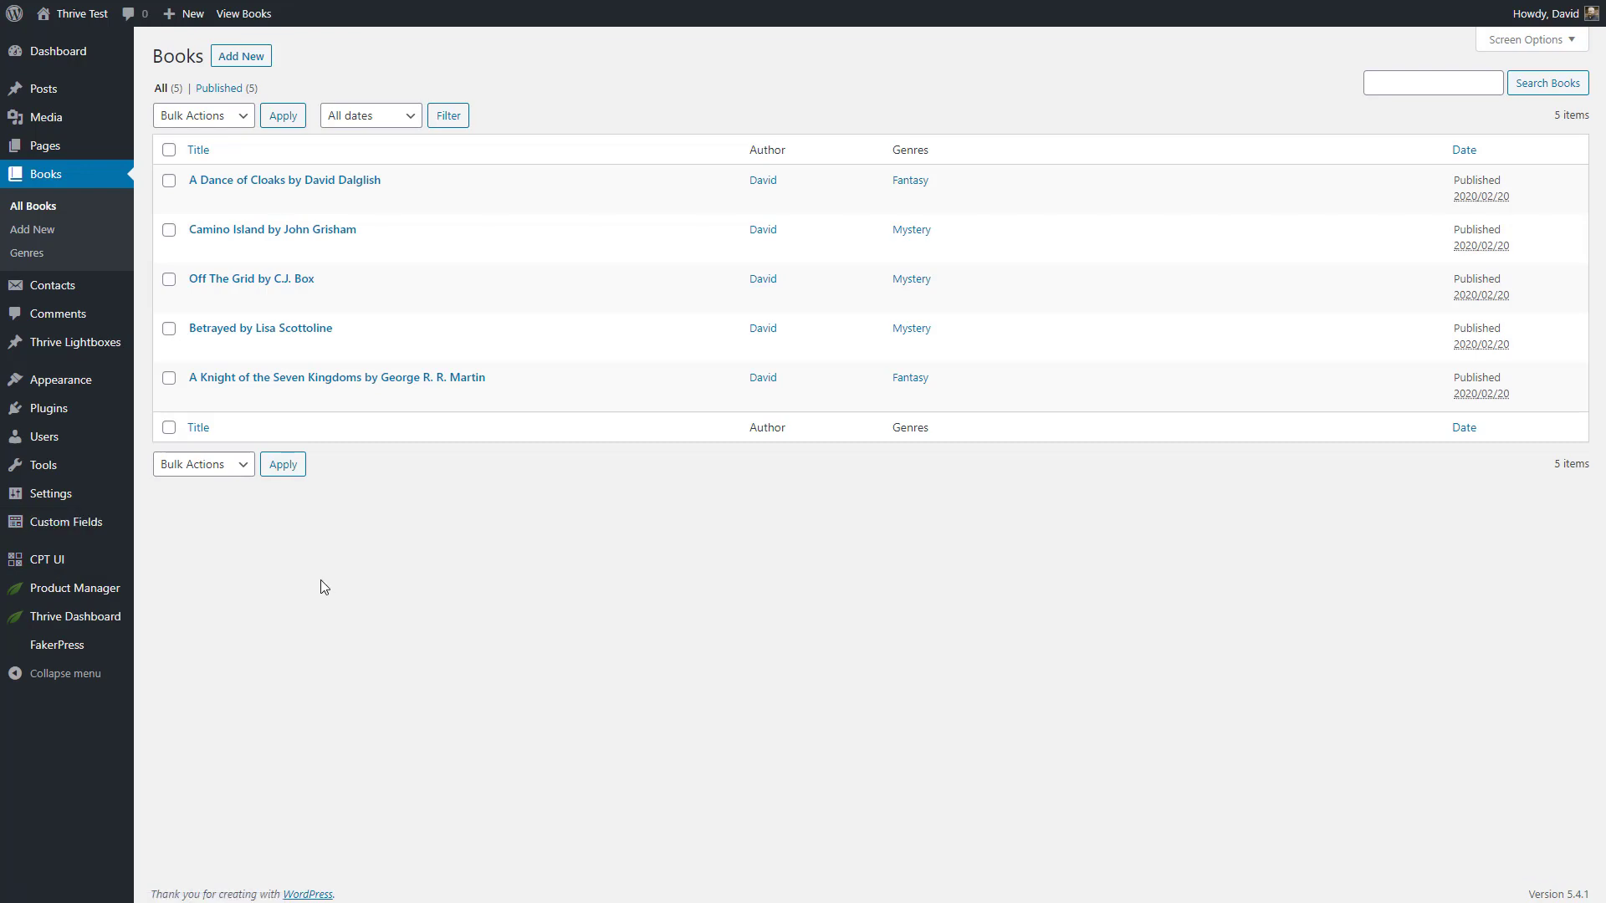
left_click(100, 595)
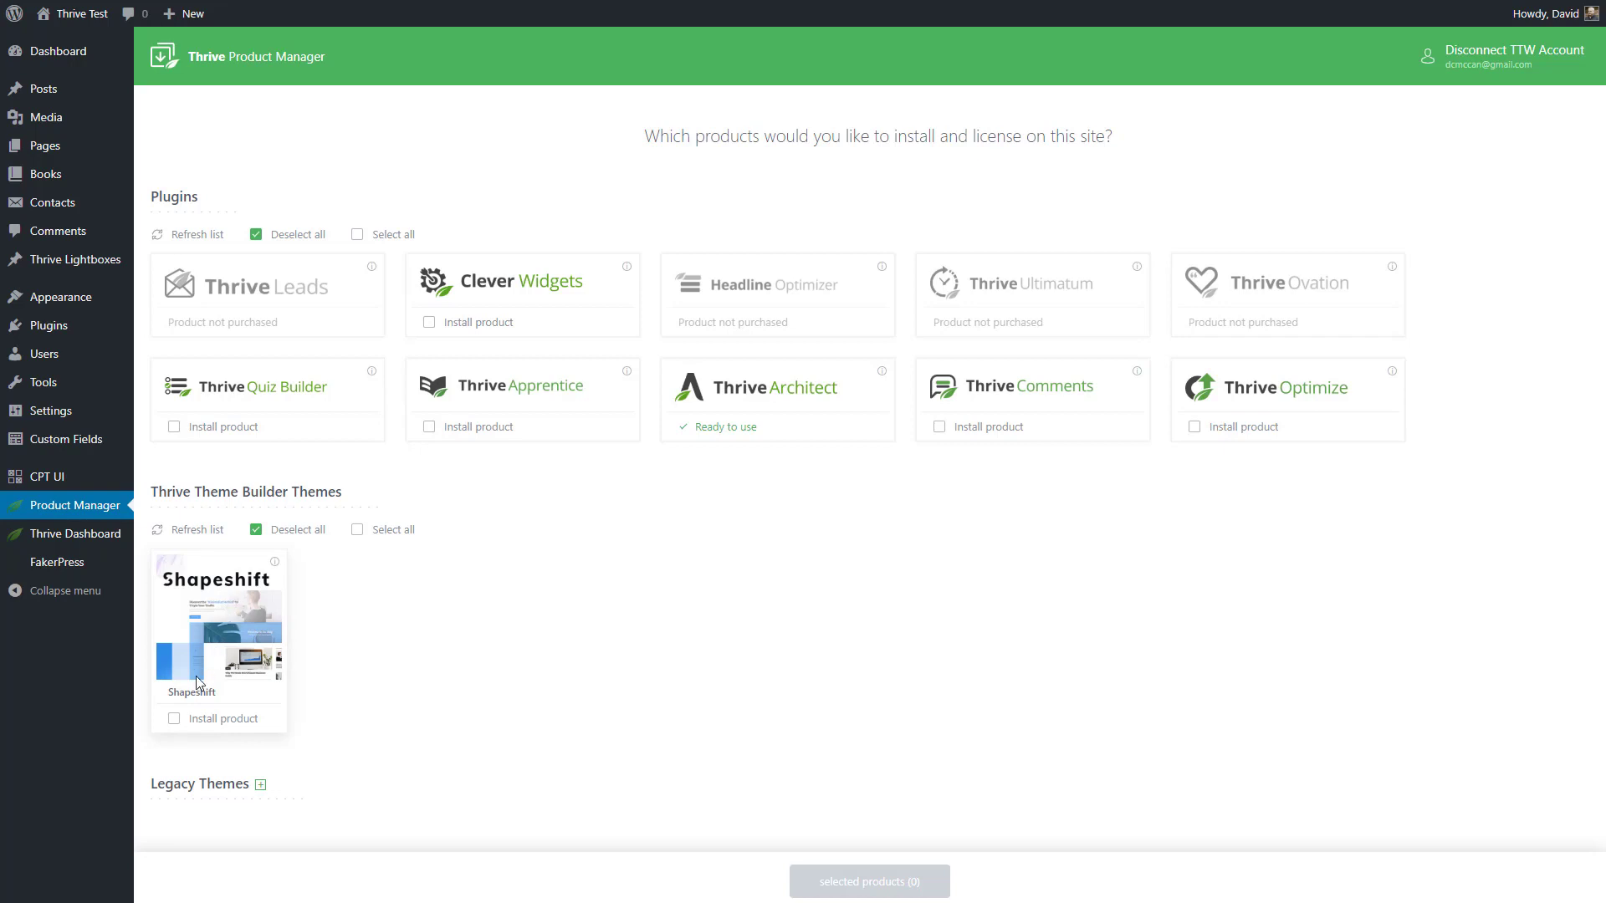
left_click(174, 720)
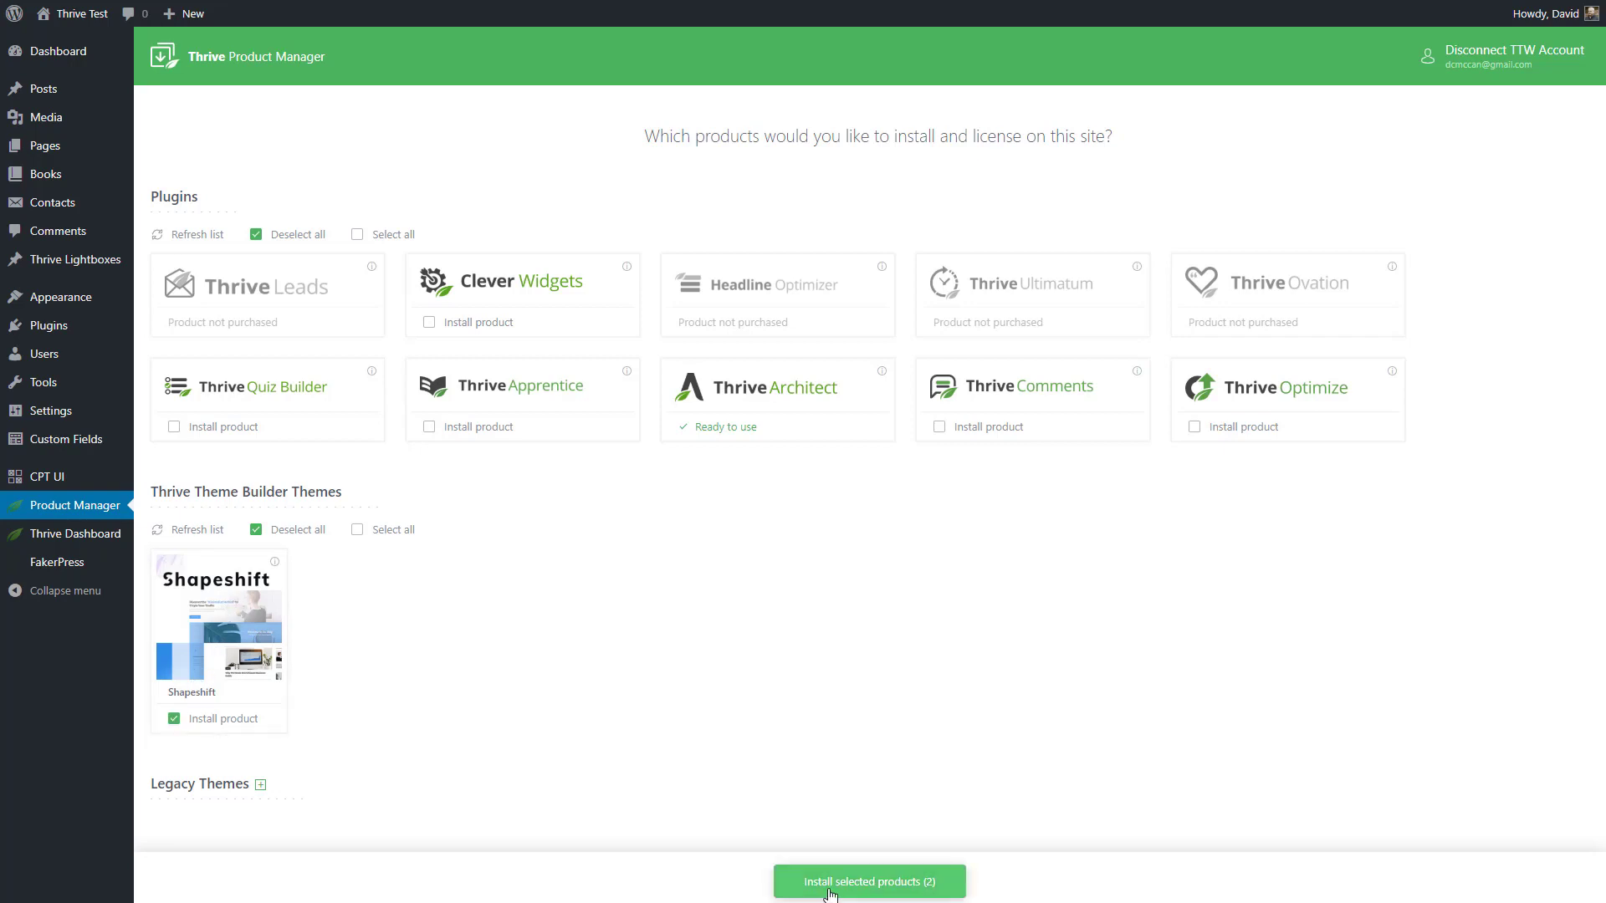
left_click(831, 890)
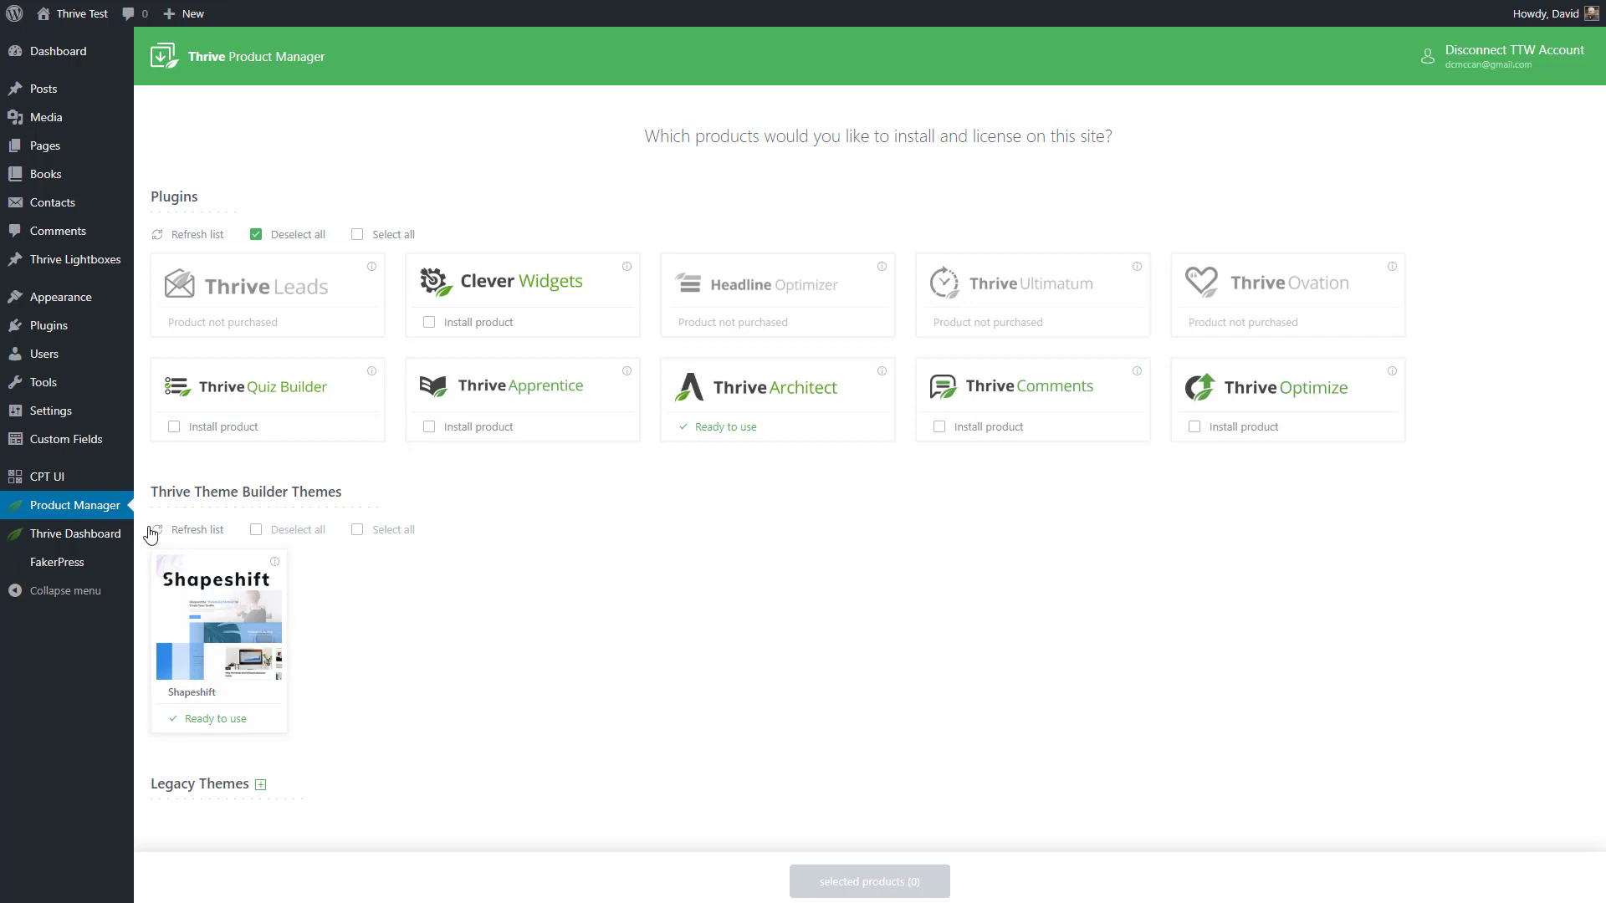
mouse_move(117, 535)
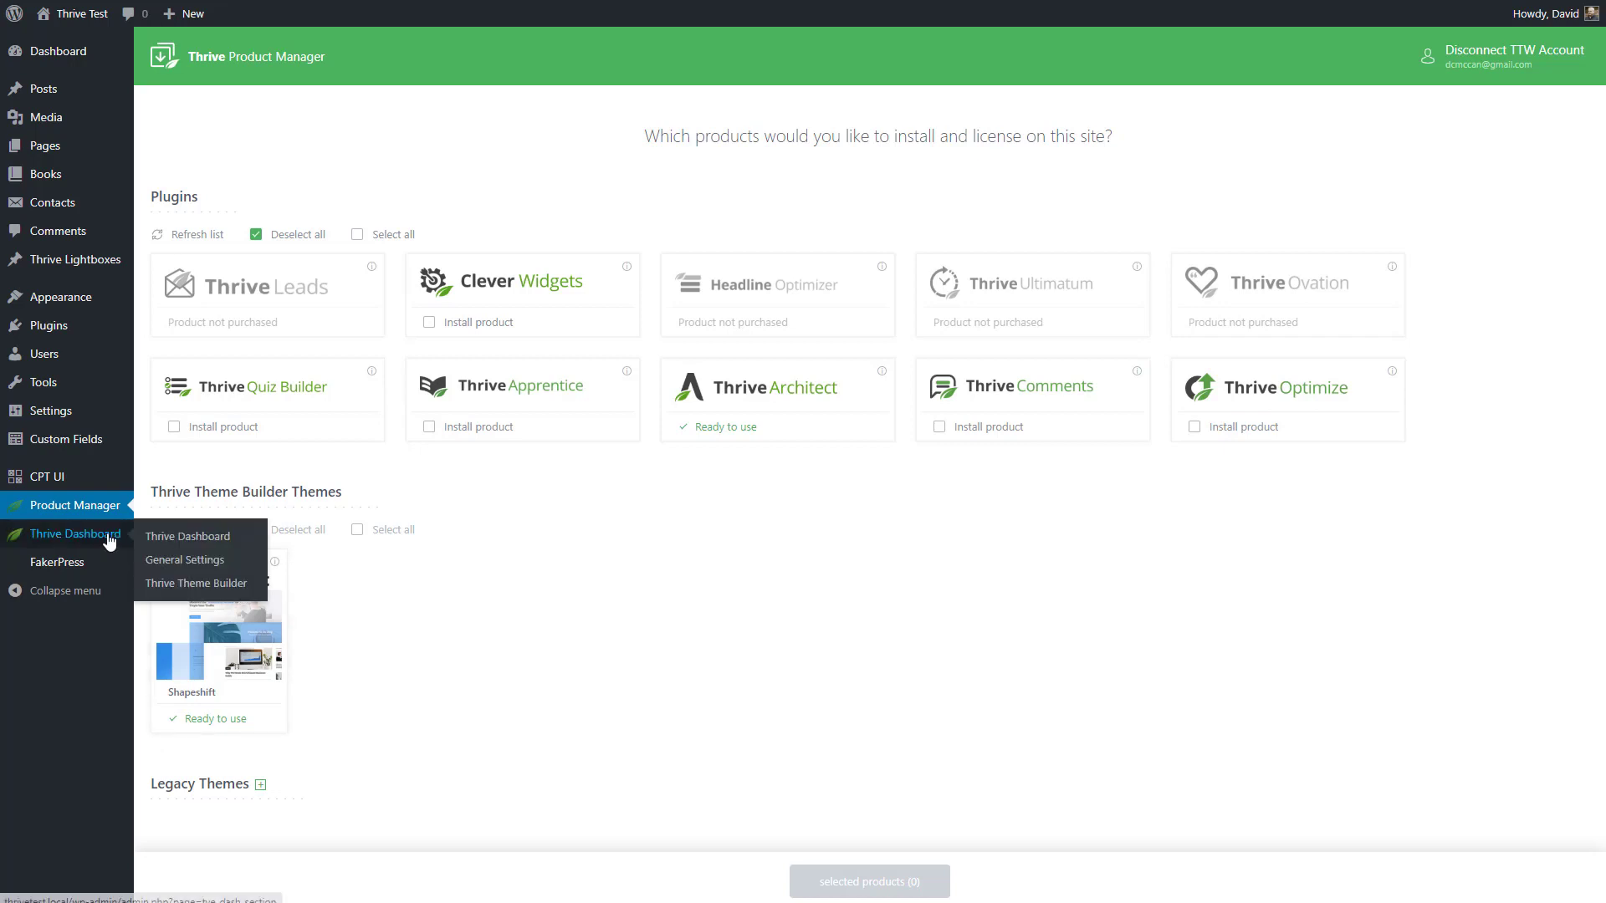
left_click(168, 588)
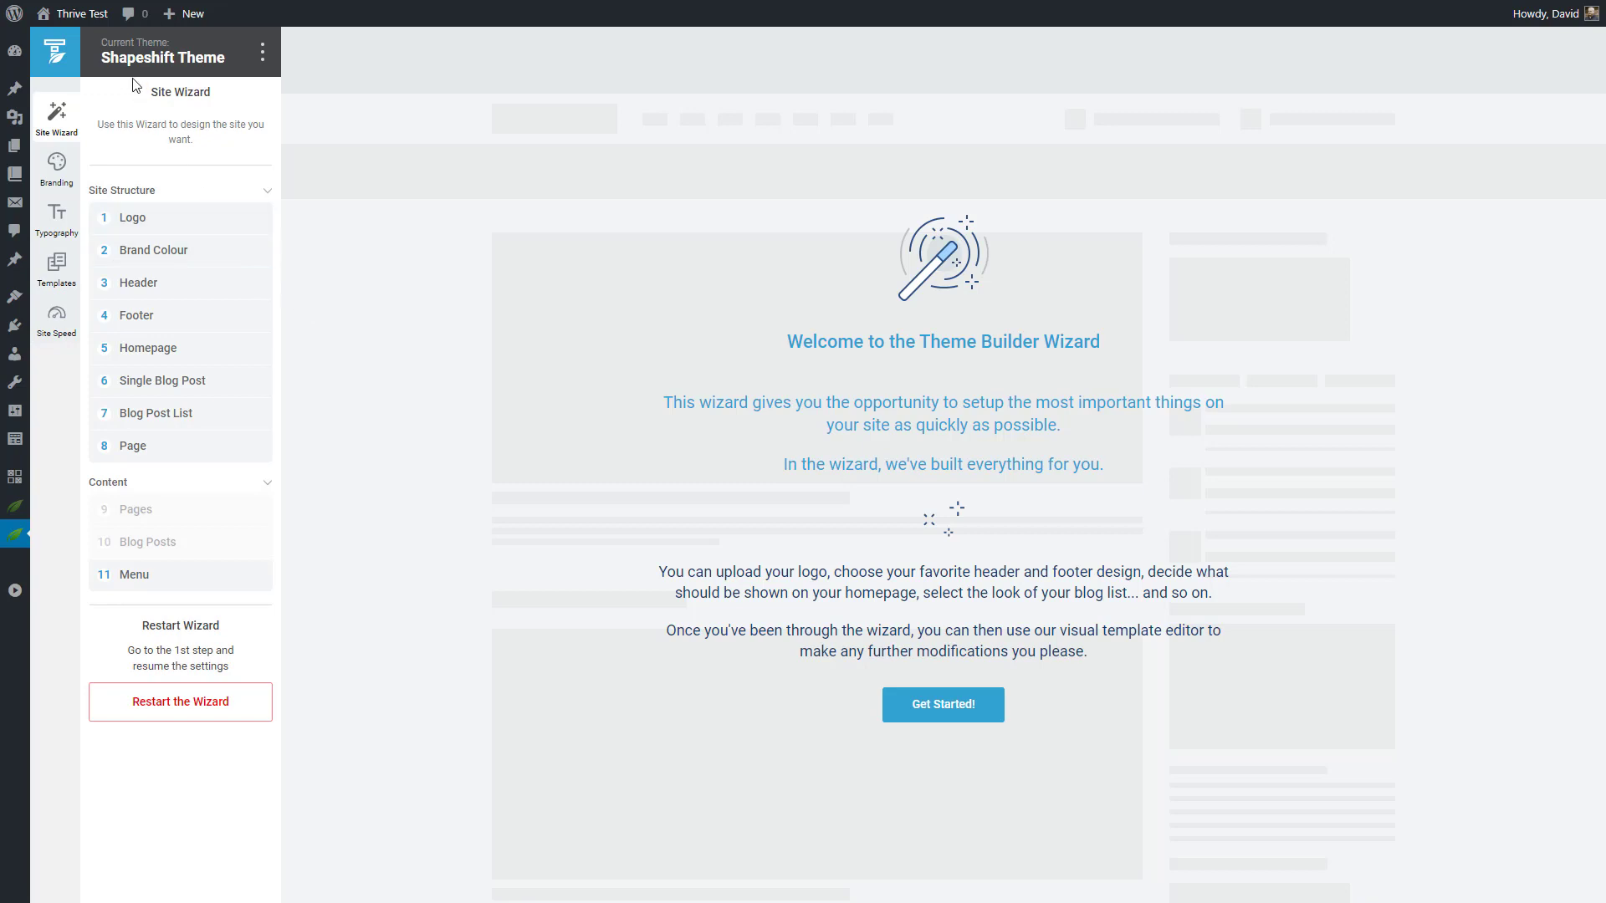
Step: View the site's front end in a new tab and open the post Eligendi necessitatibus rerum id et cumque
right_click(93, 23)
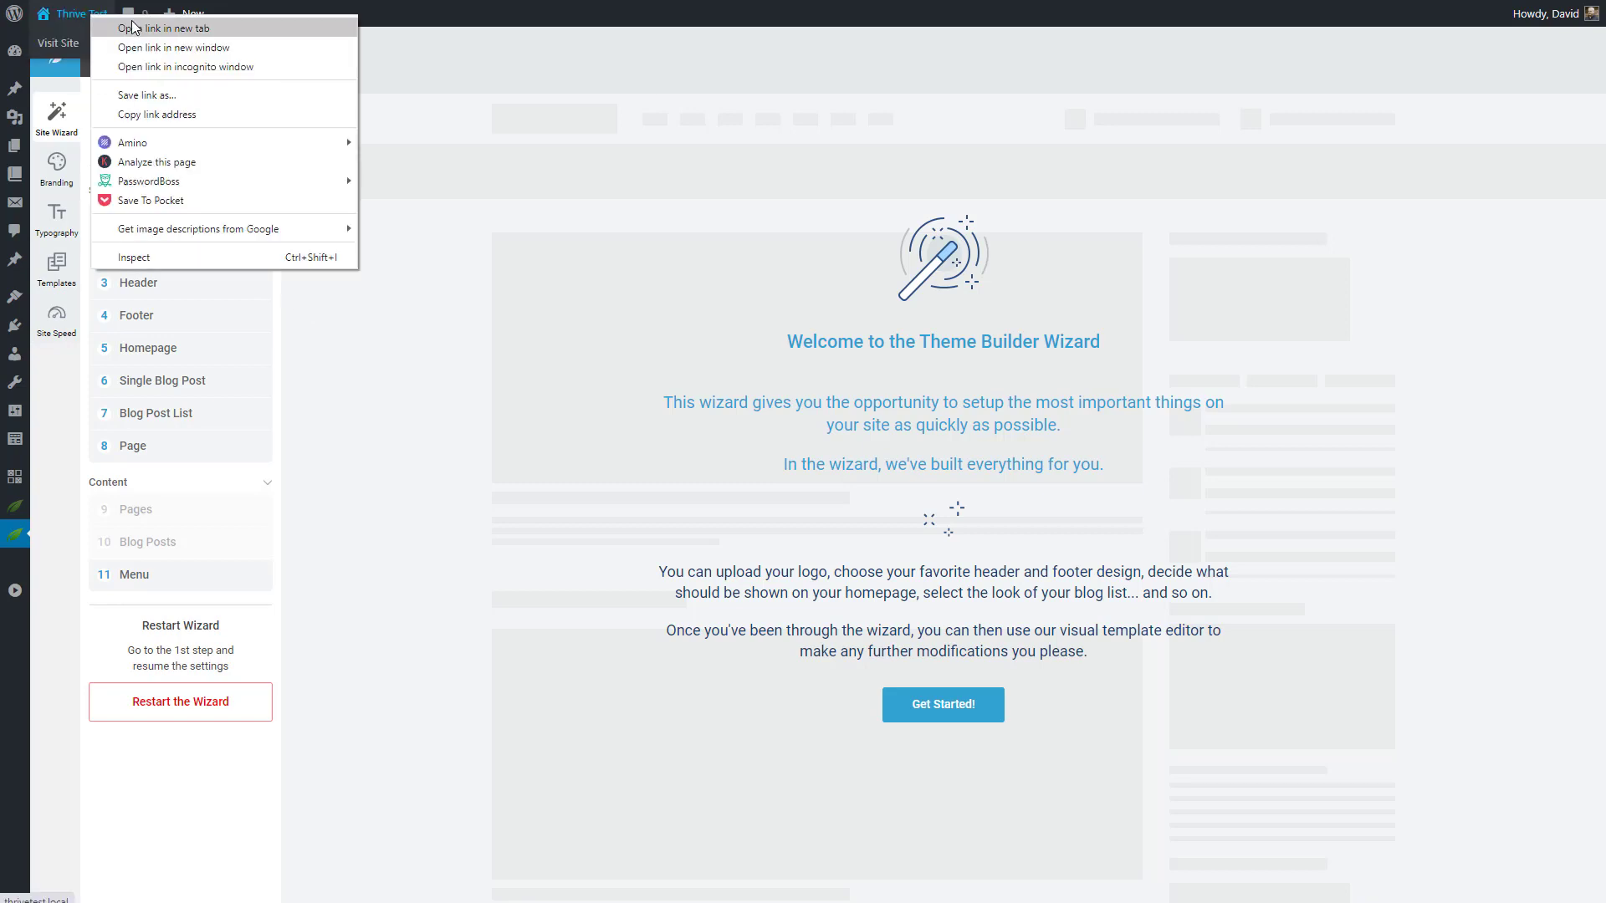
left_click(126, 28)
key("ctrl+Tab")
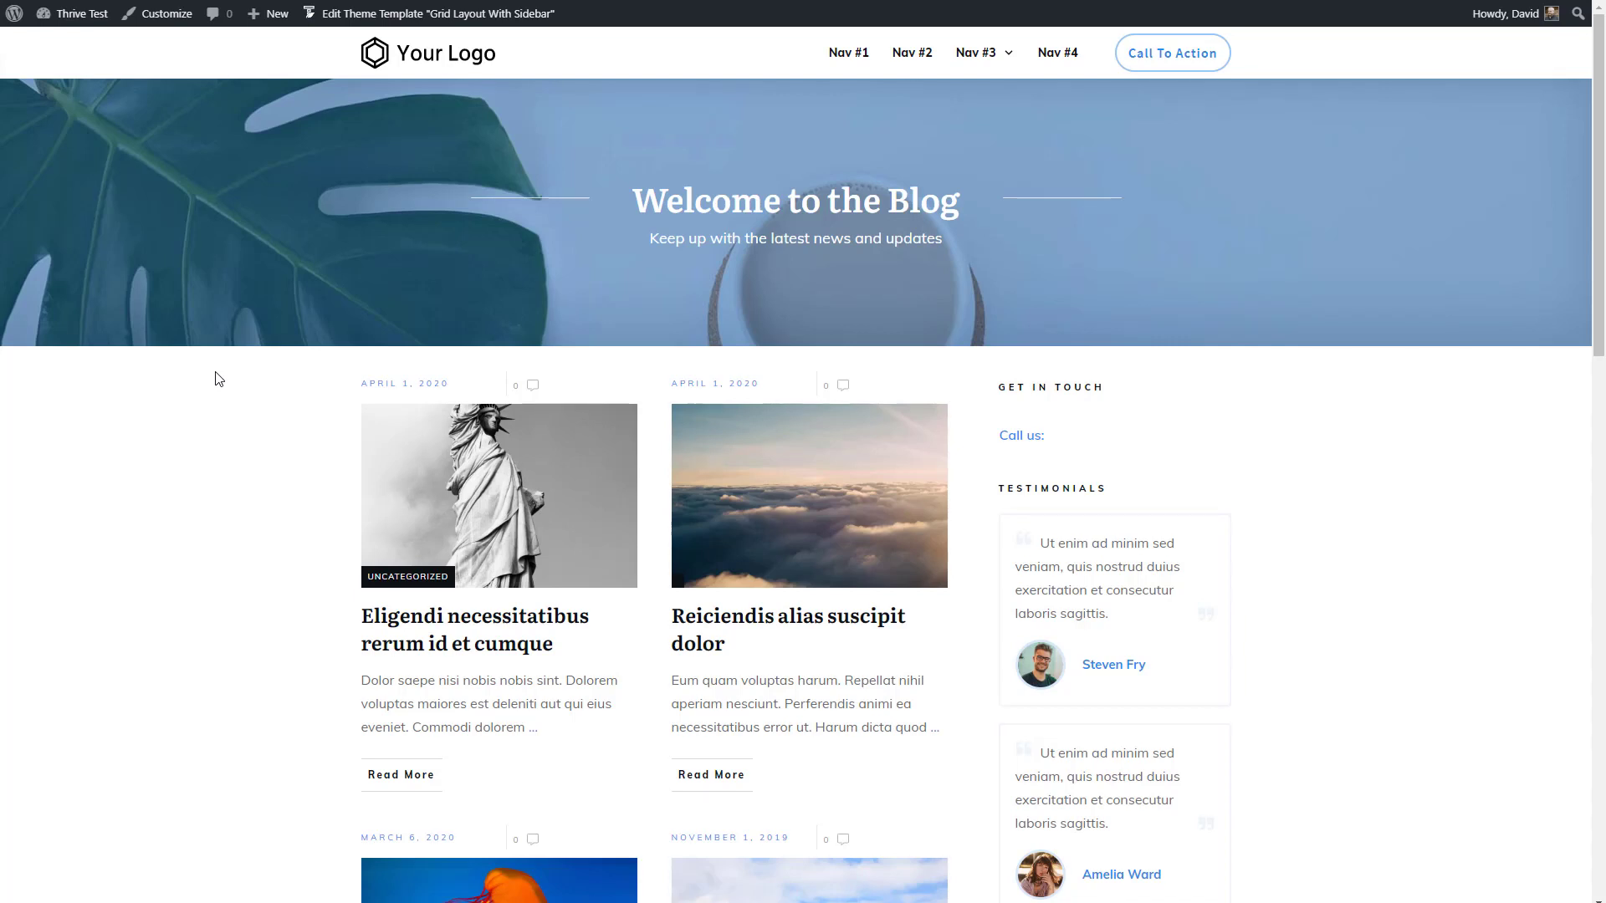
left_click(436, 487)
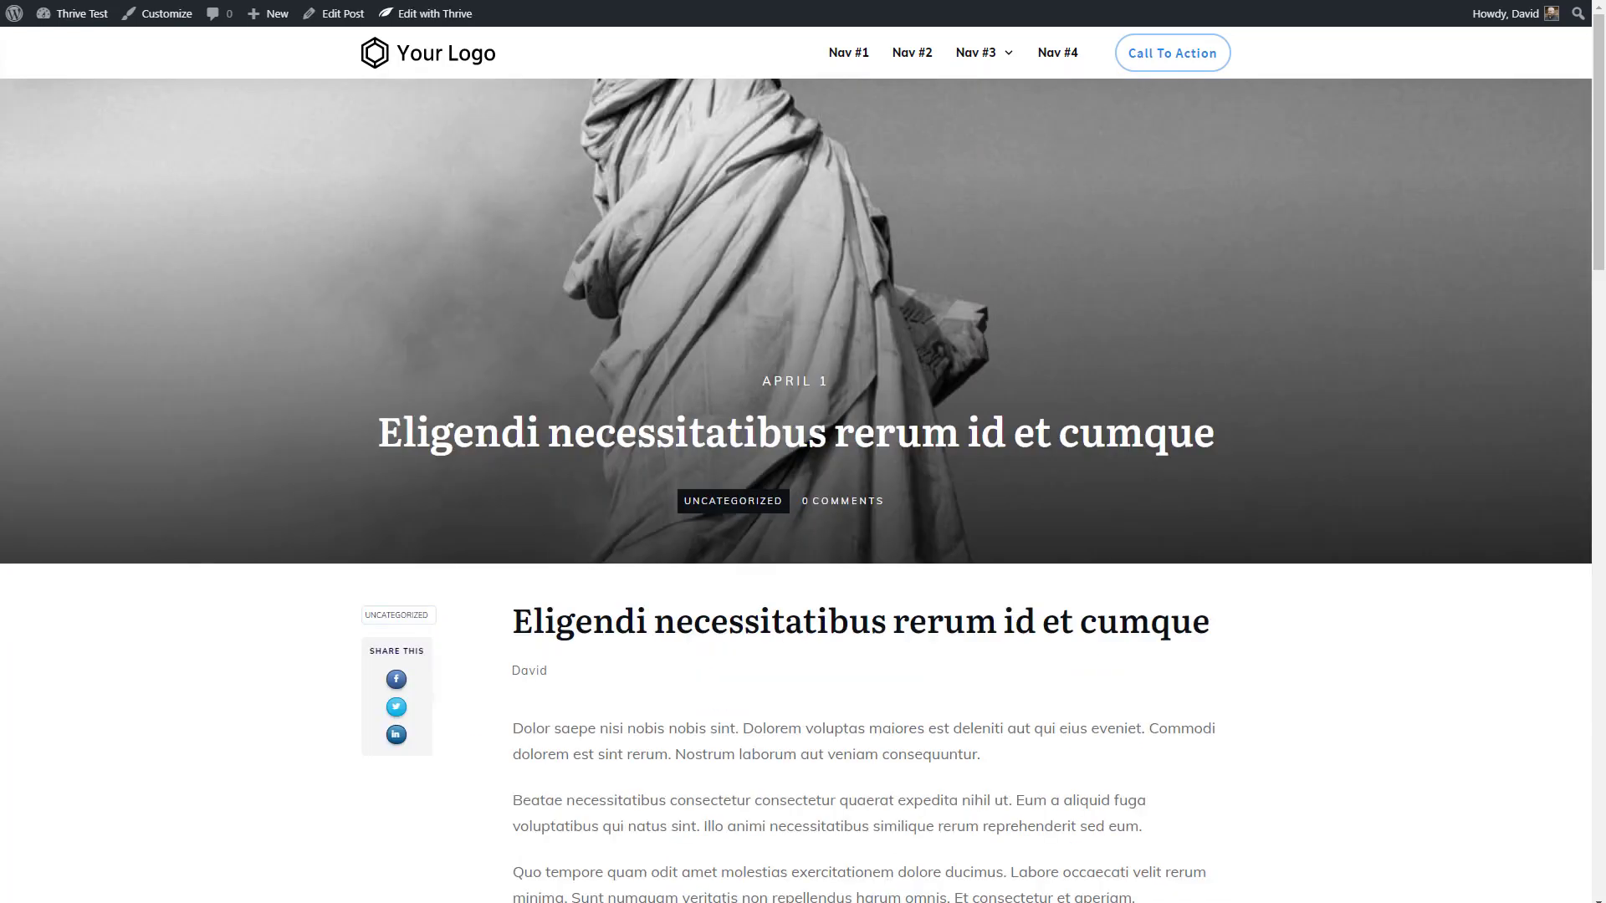
Step: Review the books archive and the single page for A Dance of Cloaks as displayed with the new theme
type("books")
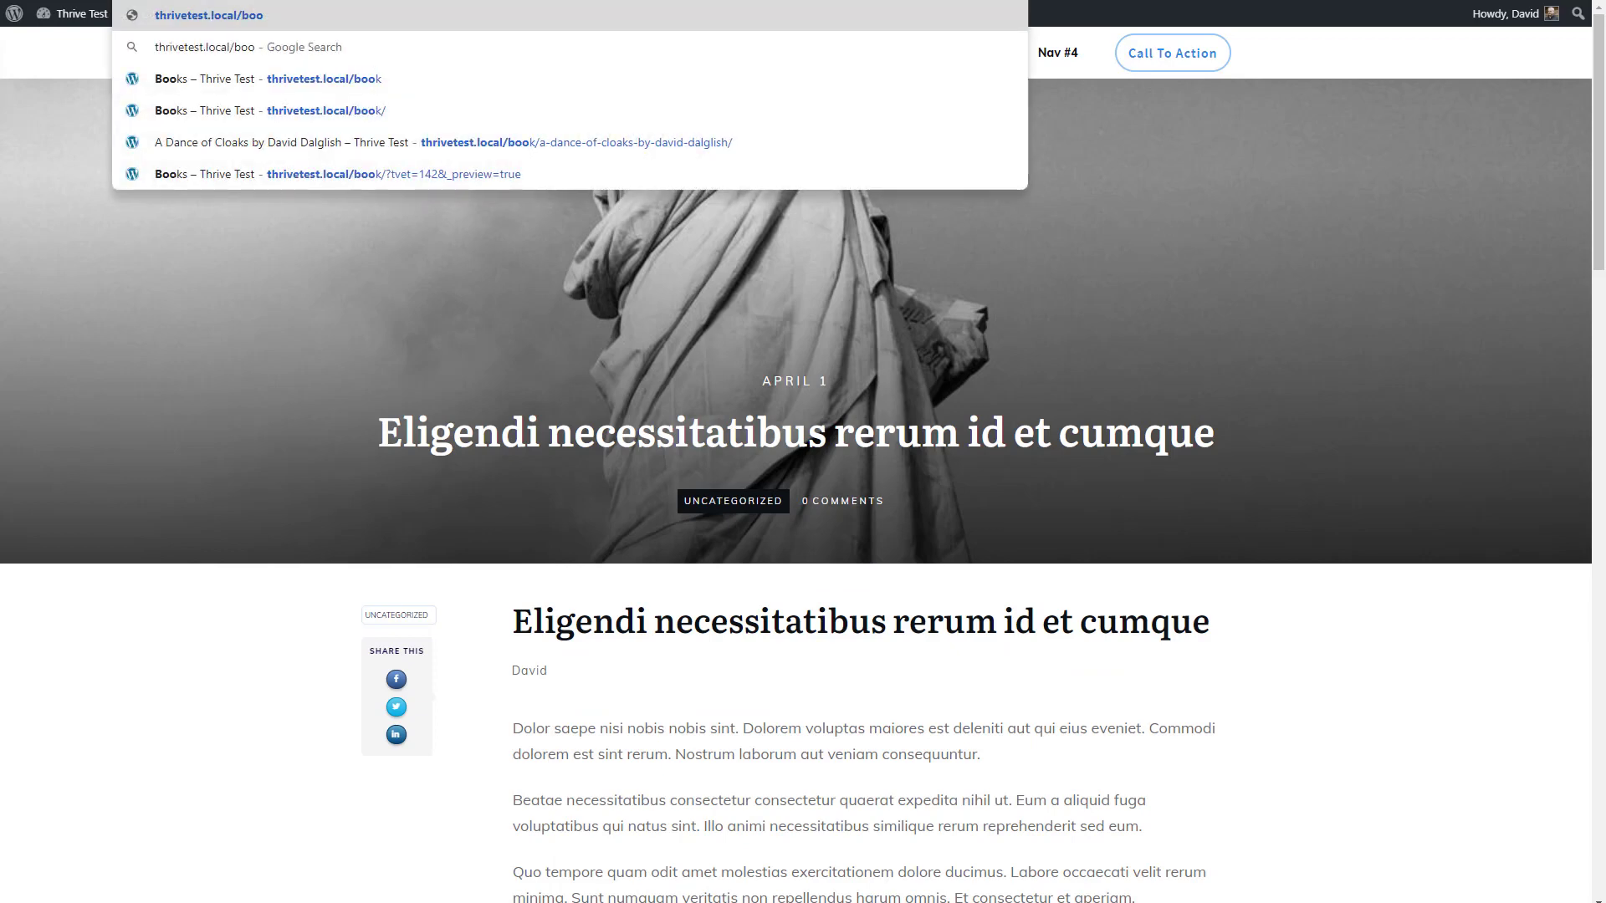
key("Return")
scroll(137, 274, "down", 2)
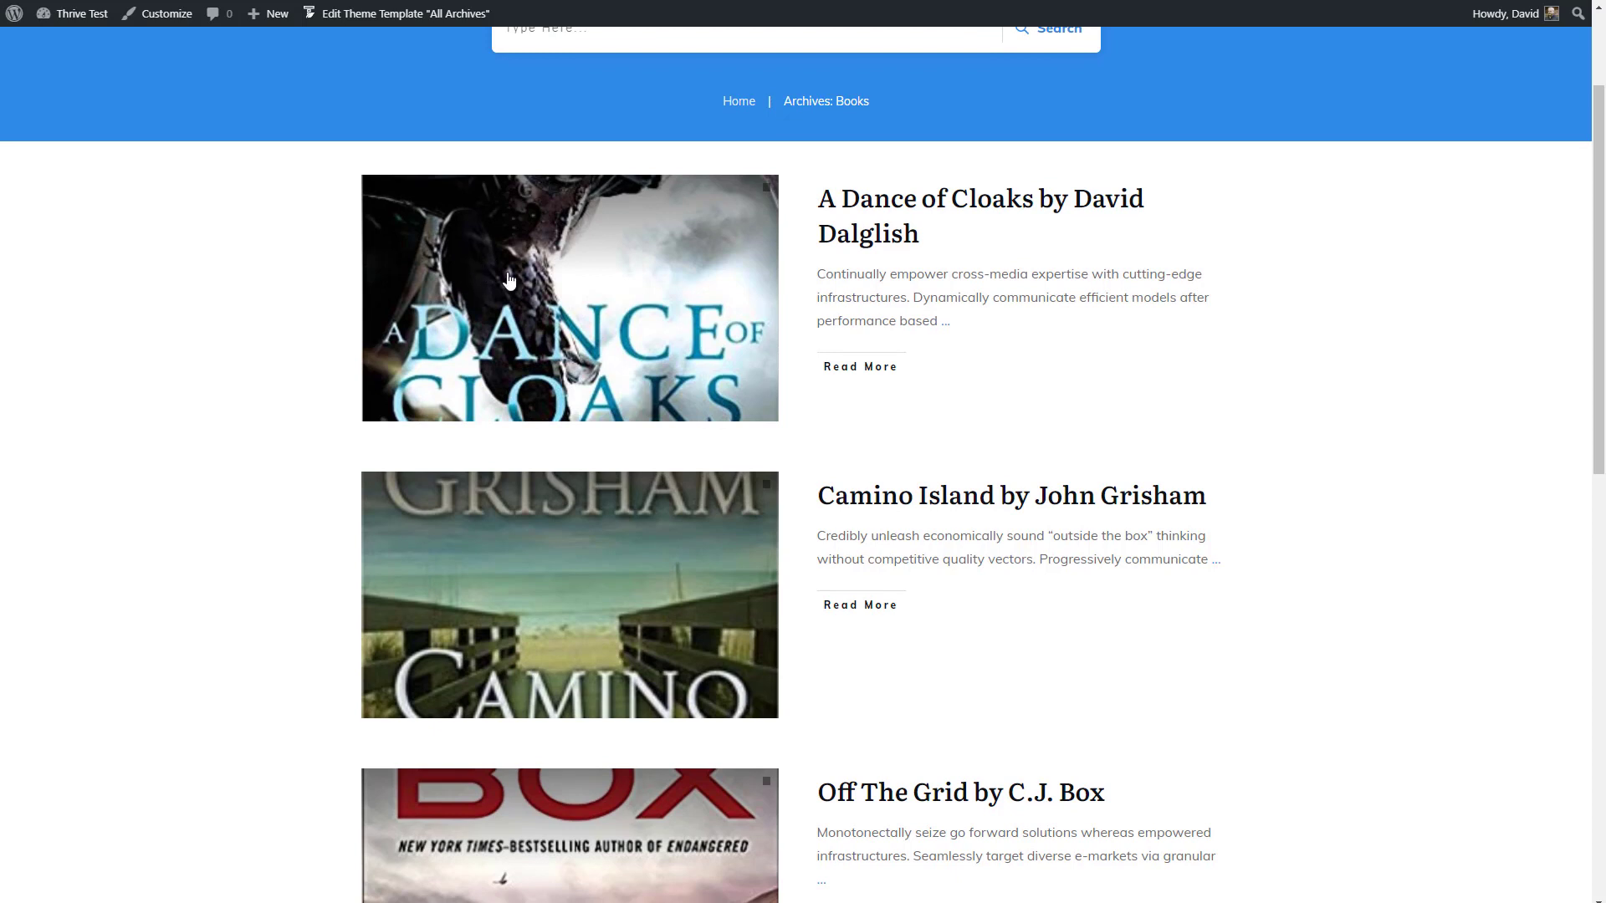
left_click(702, 237)
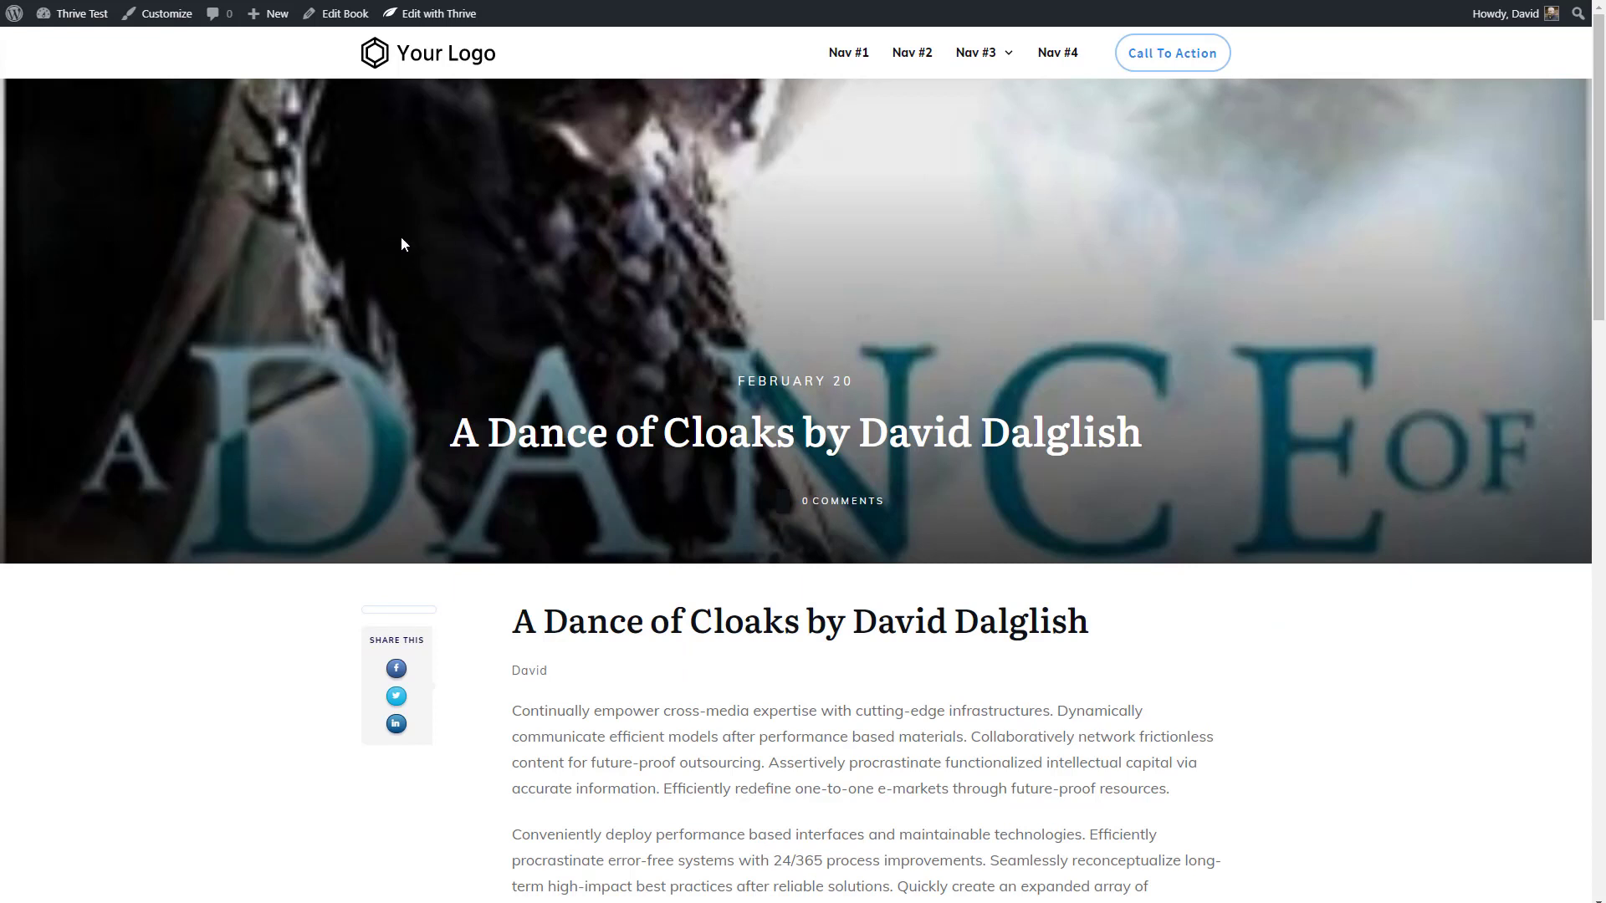
scroll(399, 246, "down", 10)
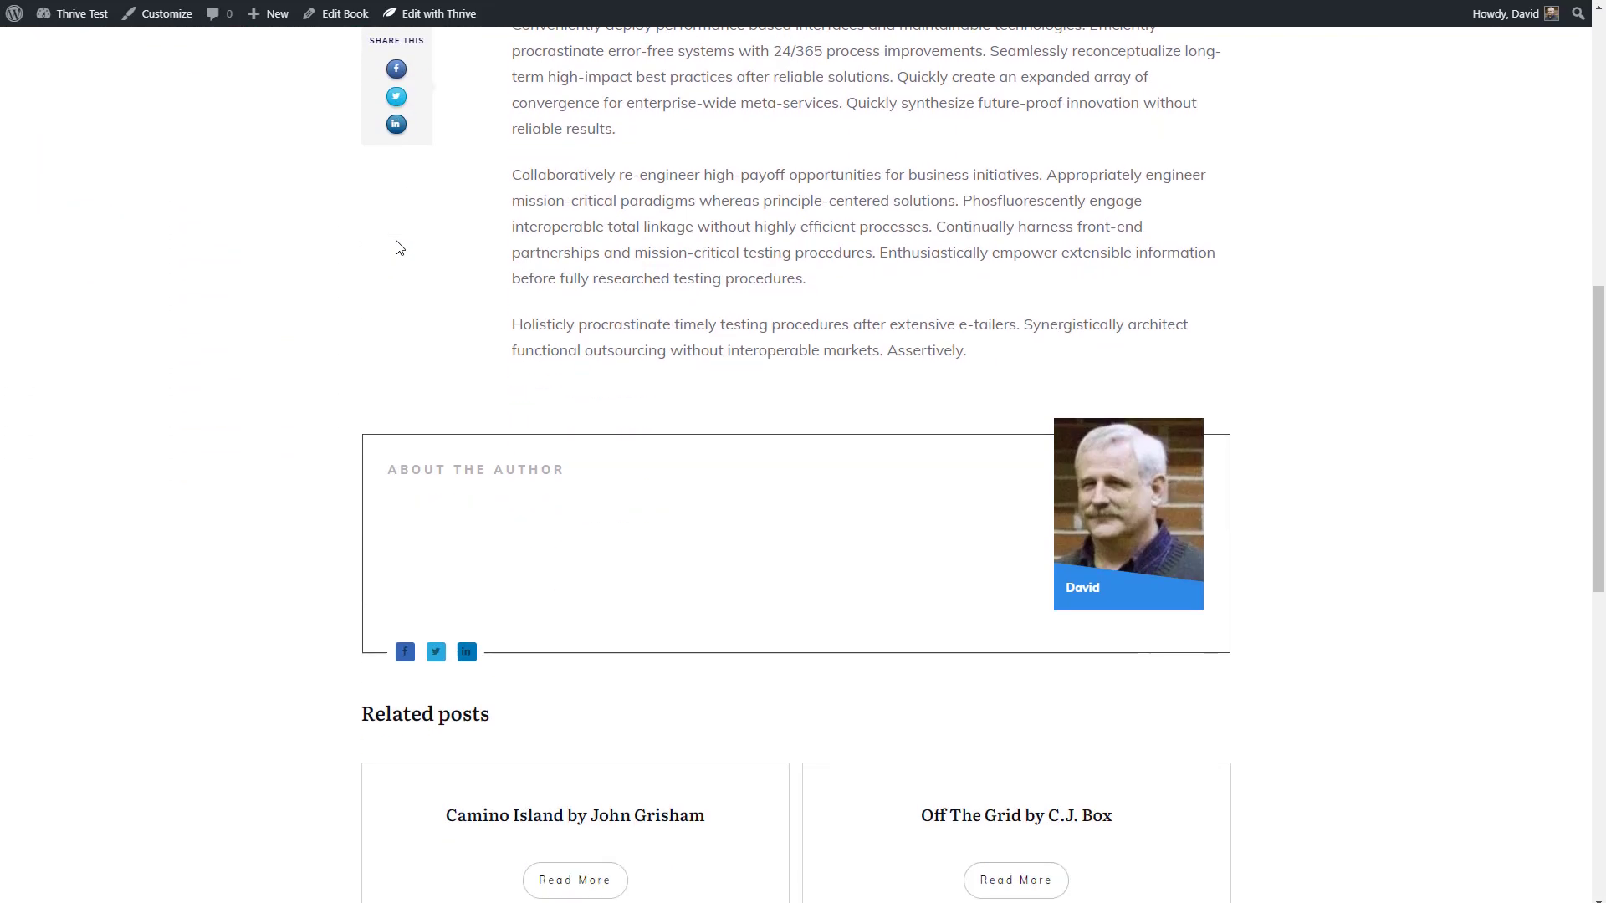
scroll(396, 246, "up", 10)
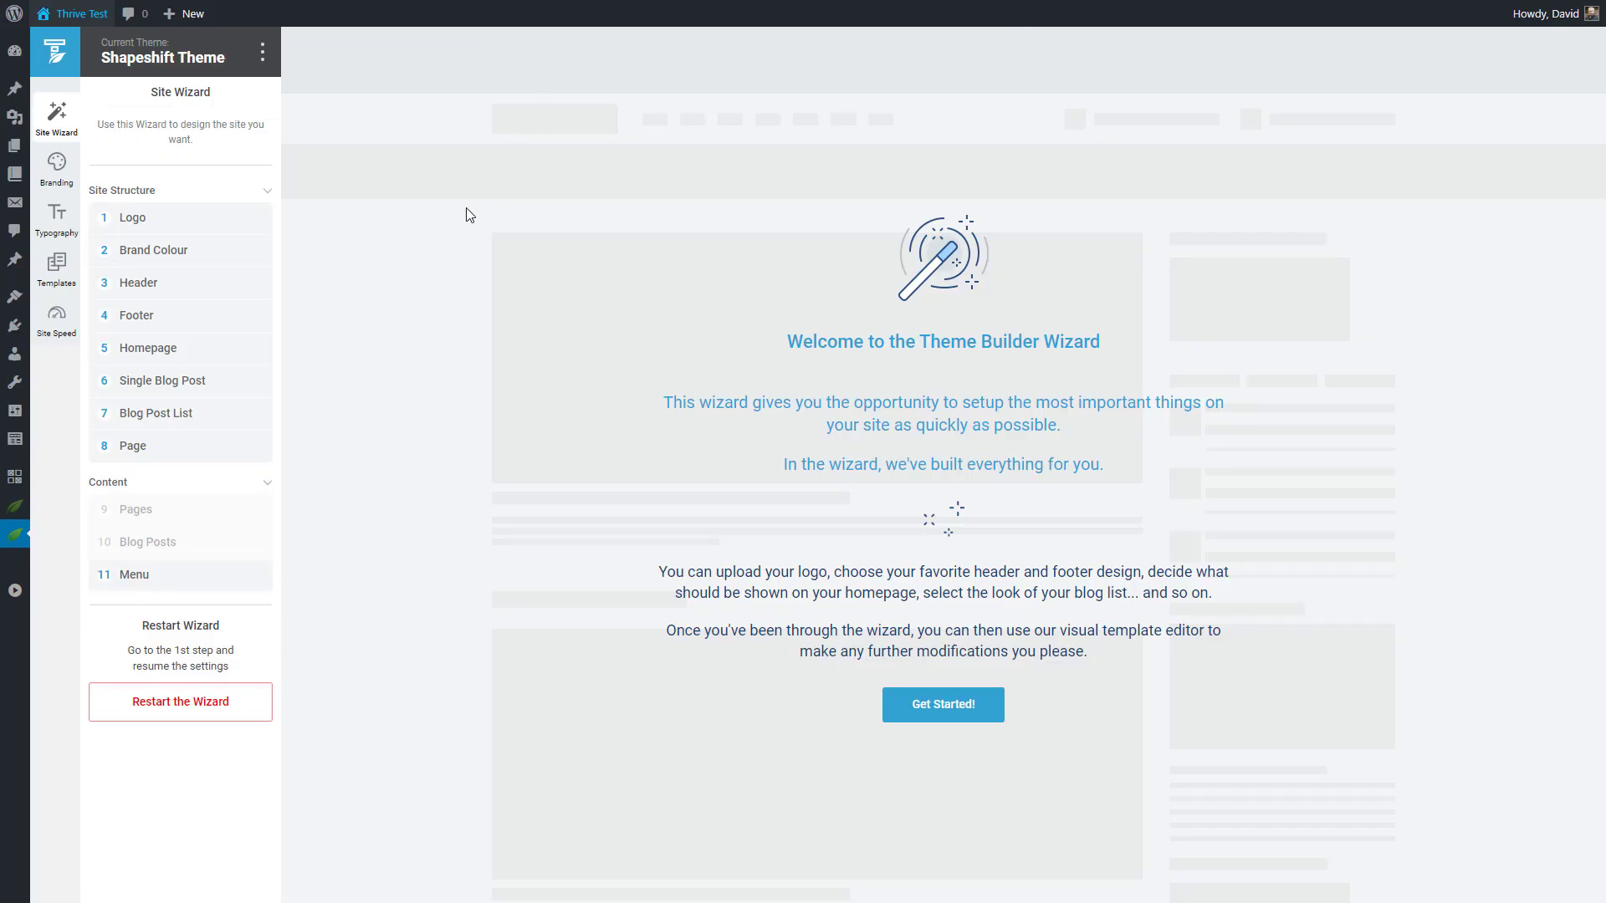
Step: In the Site Wizard, set the demo-book-logo-black image as the site logo and accept the blue main brand colour
left_click(205, 219)
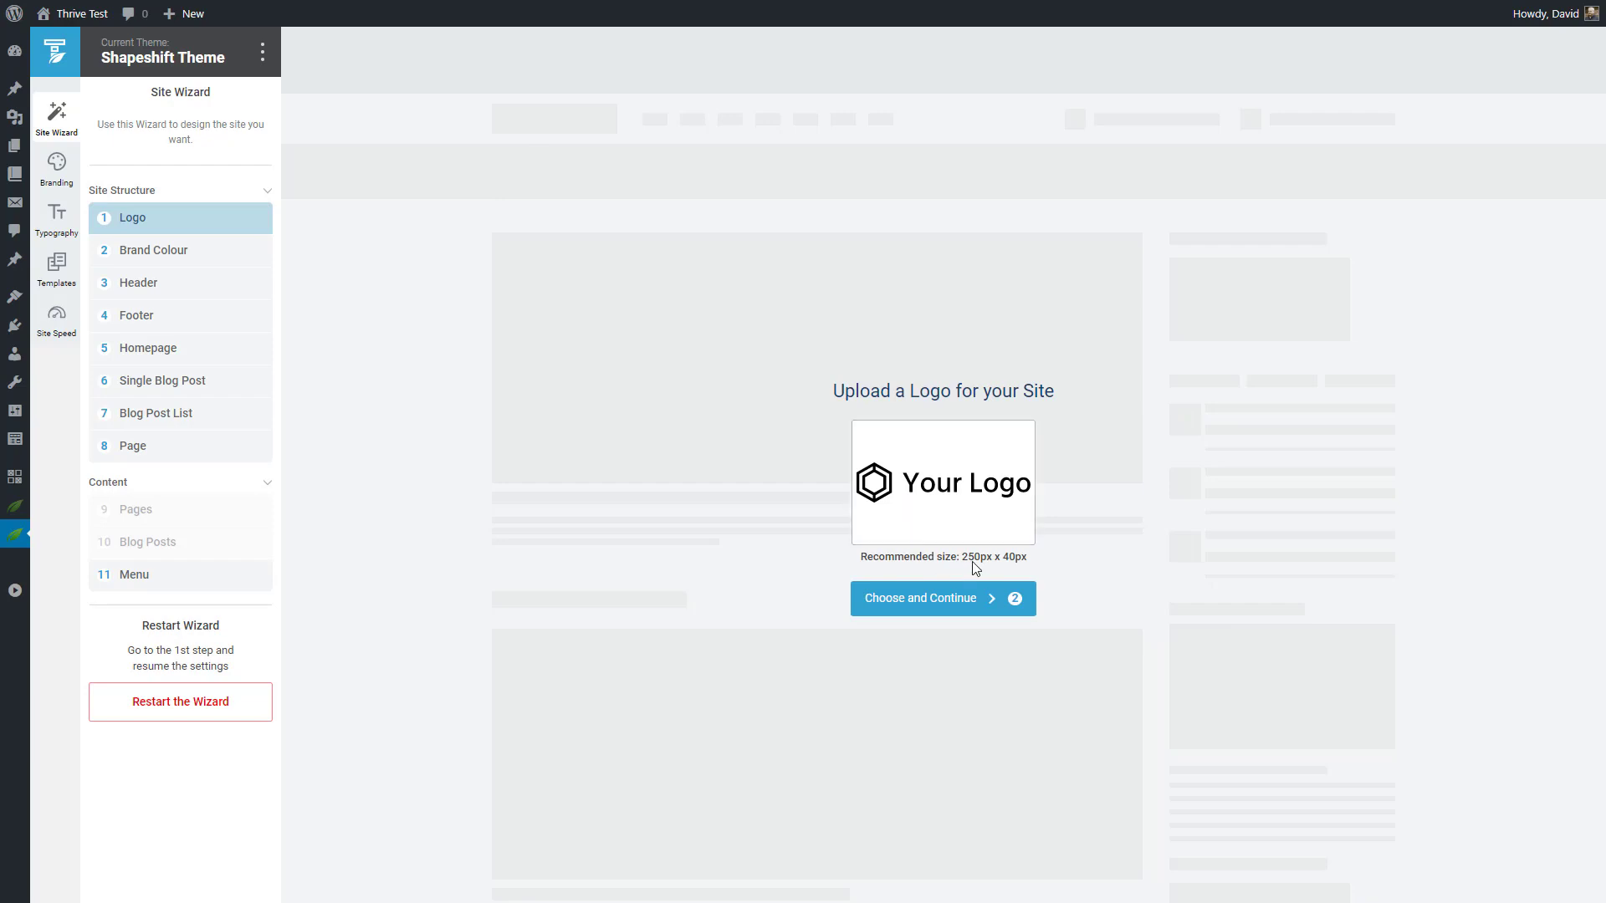
left_click(922, 500)
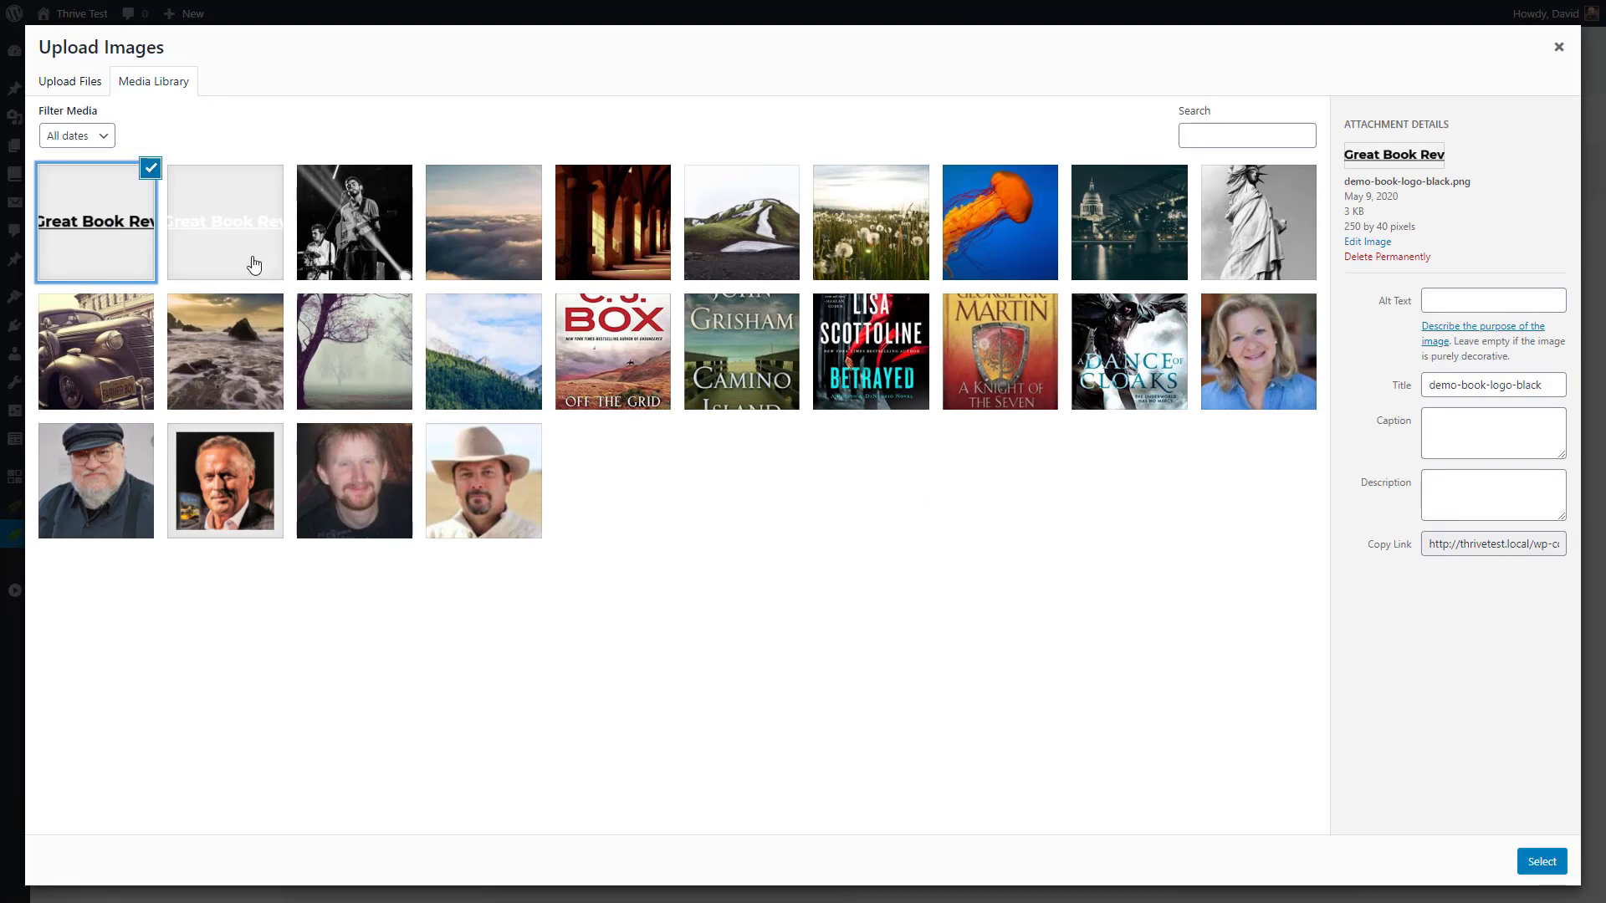
left_click(1539, 863)
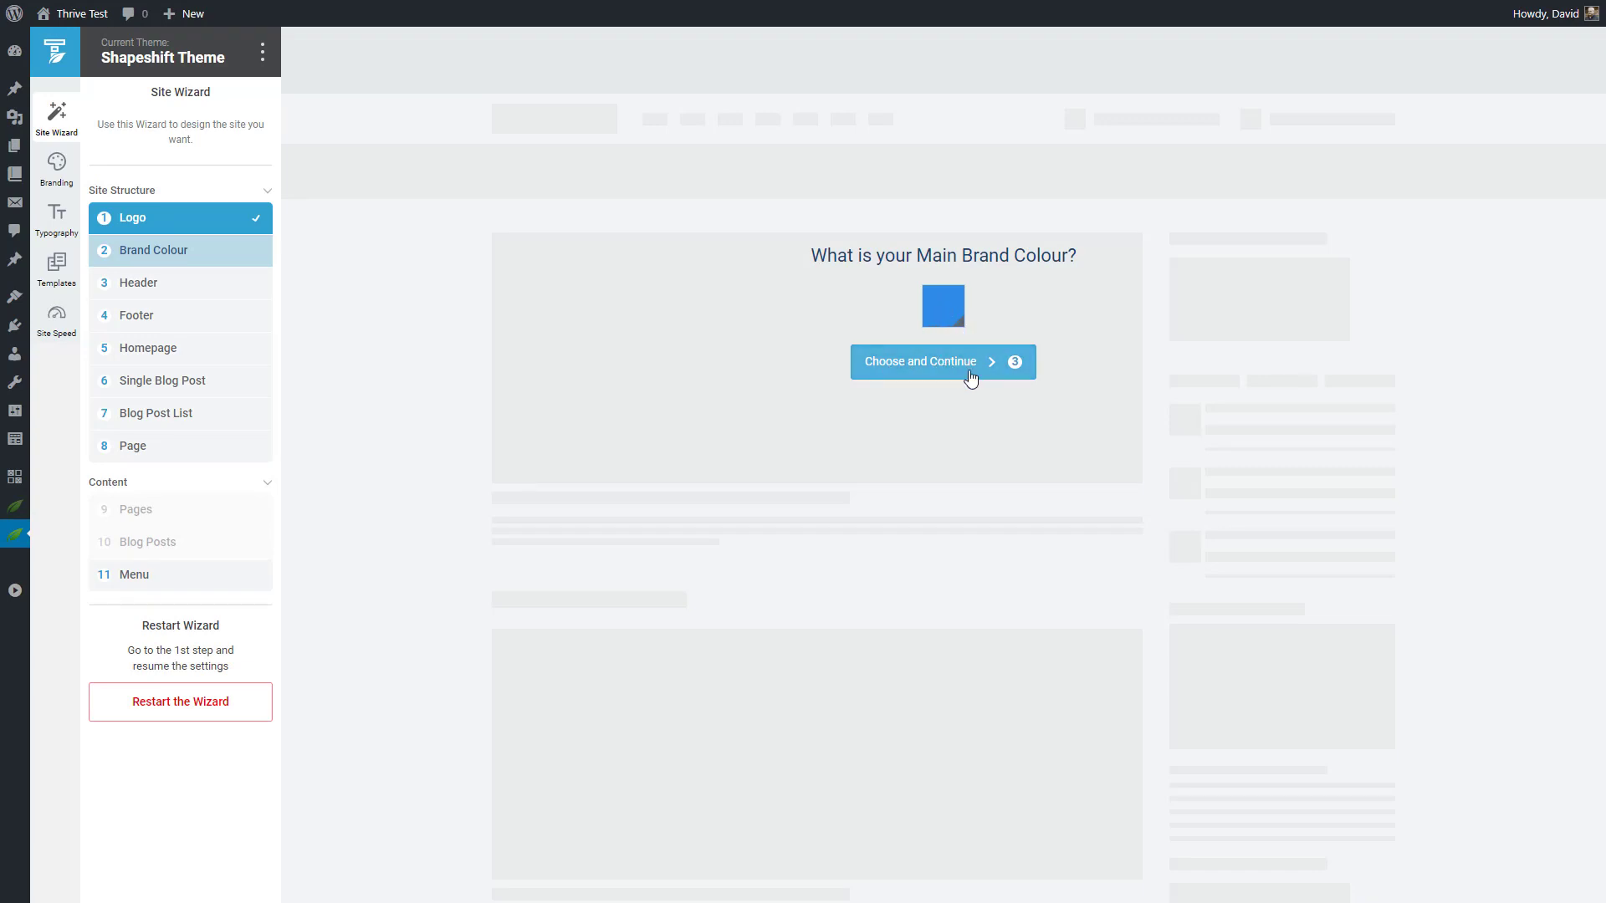
left_click(941, 368)
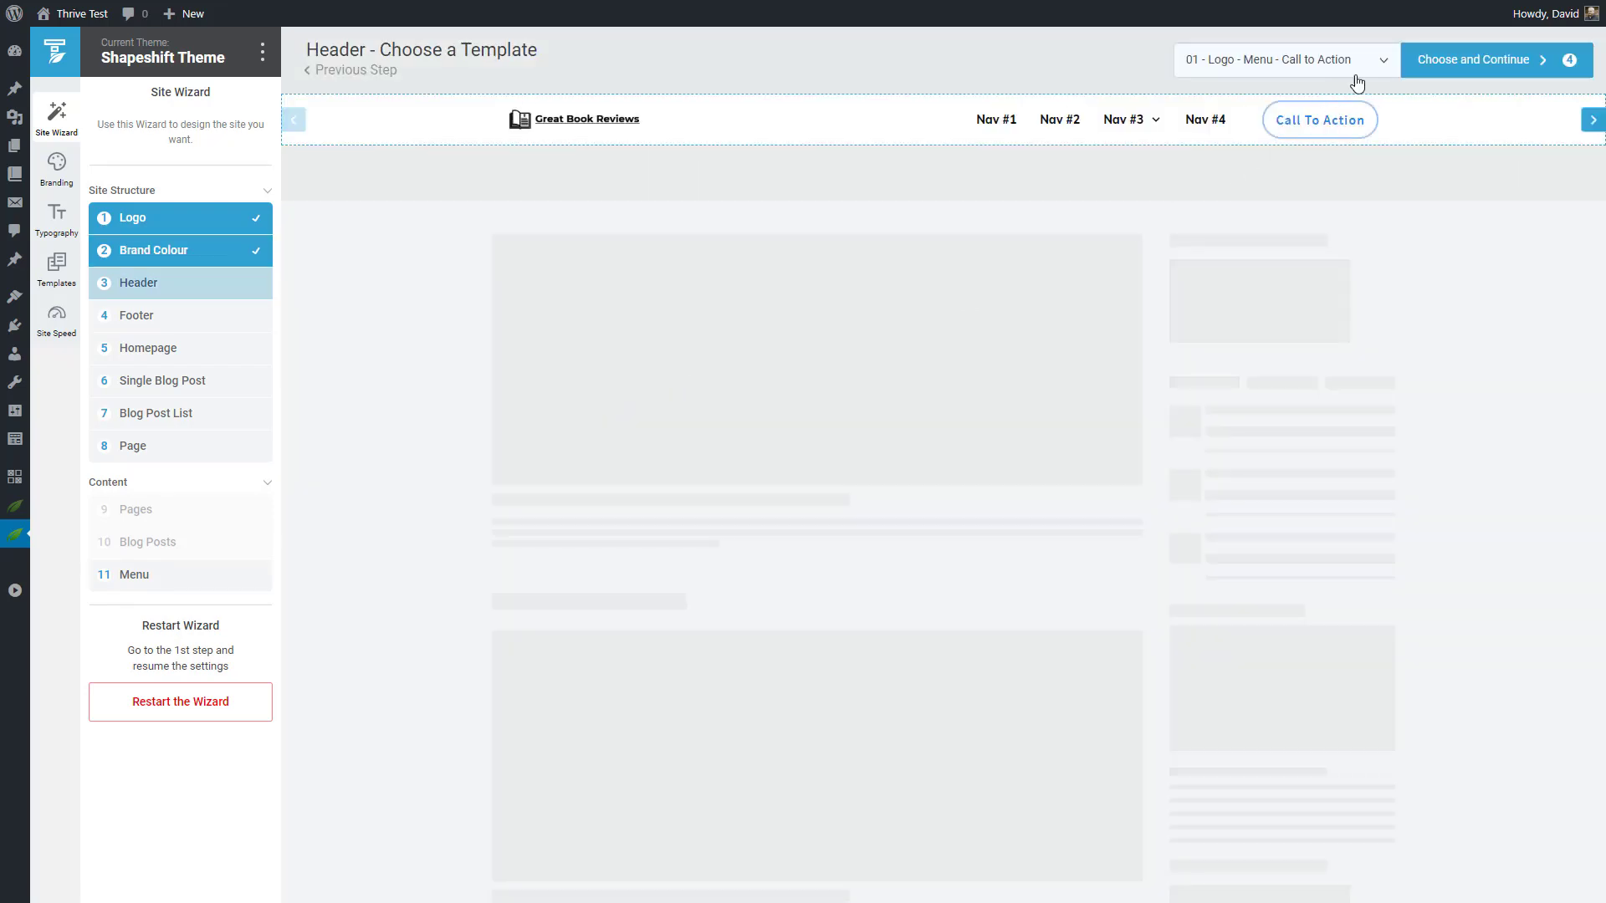
Step: Compare the available header templates and confirm 01 - Logo - Menu - Call to Action as the site header
left_click(1383, 61)
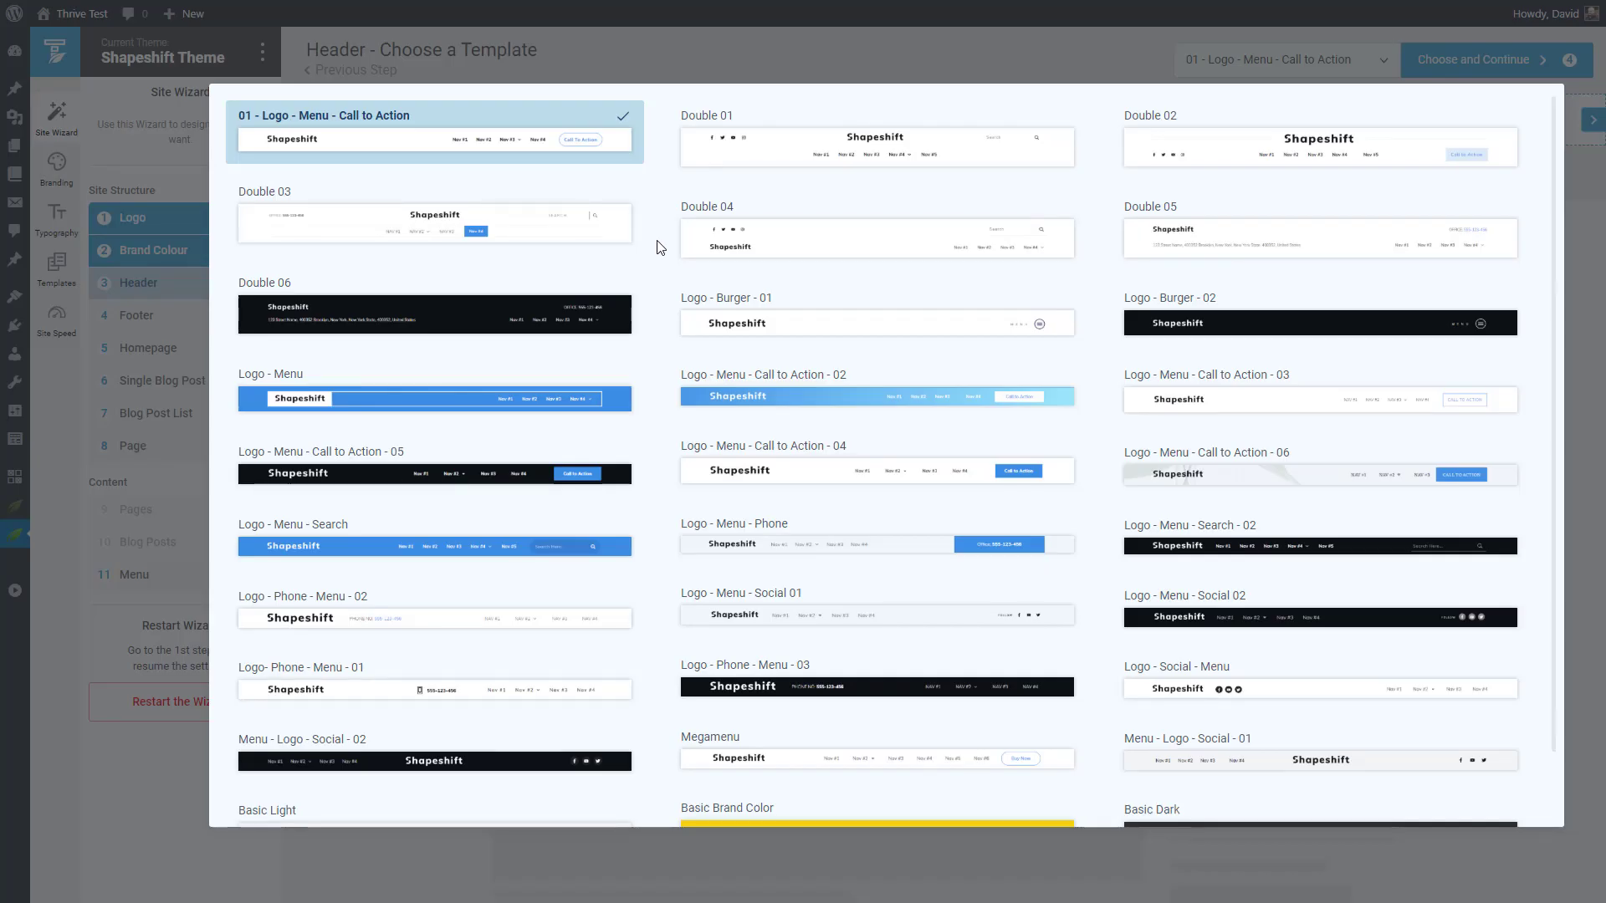
scroll(657, 247, "down", 1)
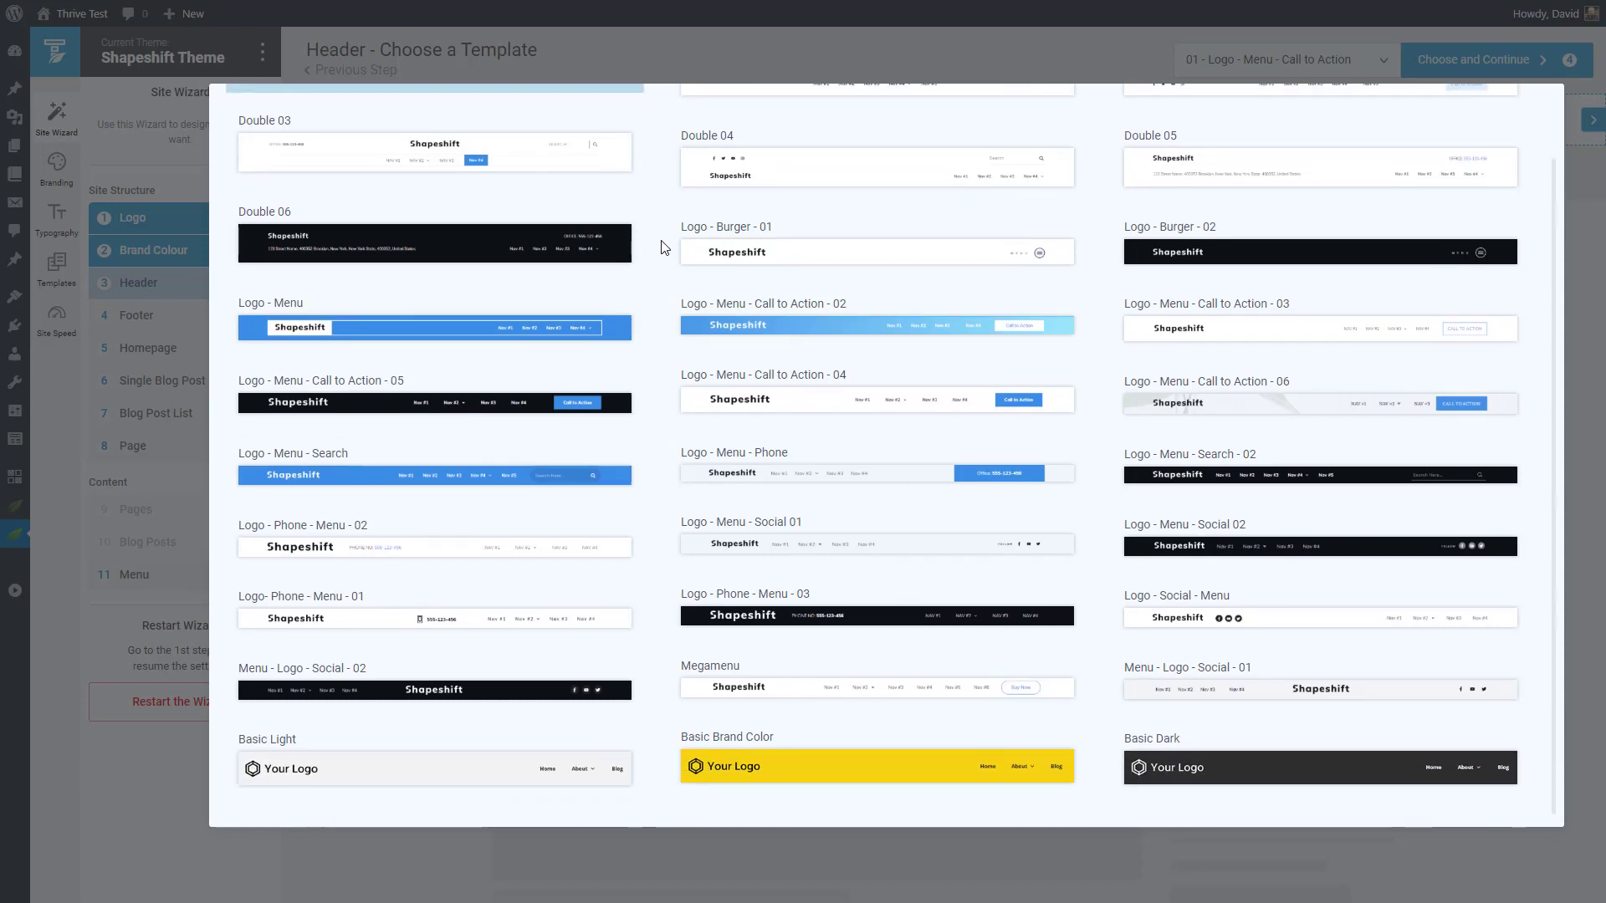
scroll(660, 248, "up", 1)
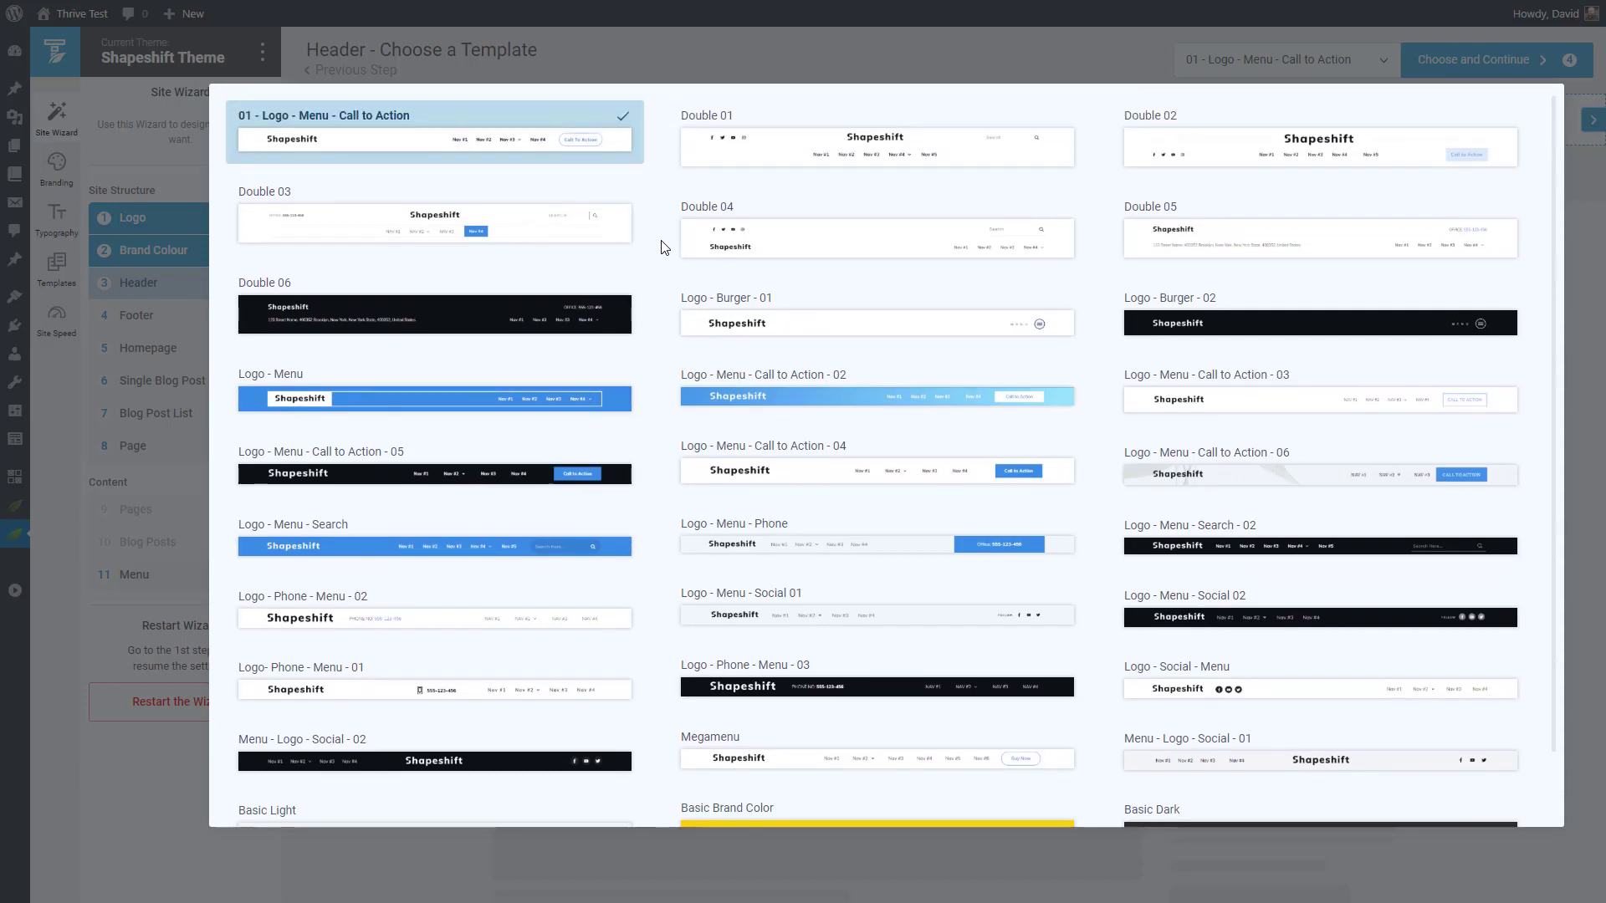
left_click(630, 149)
left_click(1468, 60)
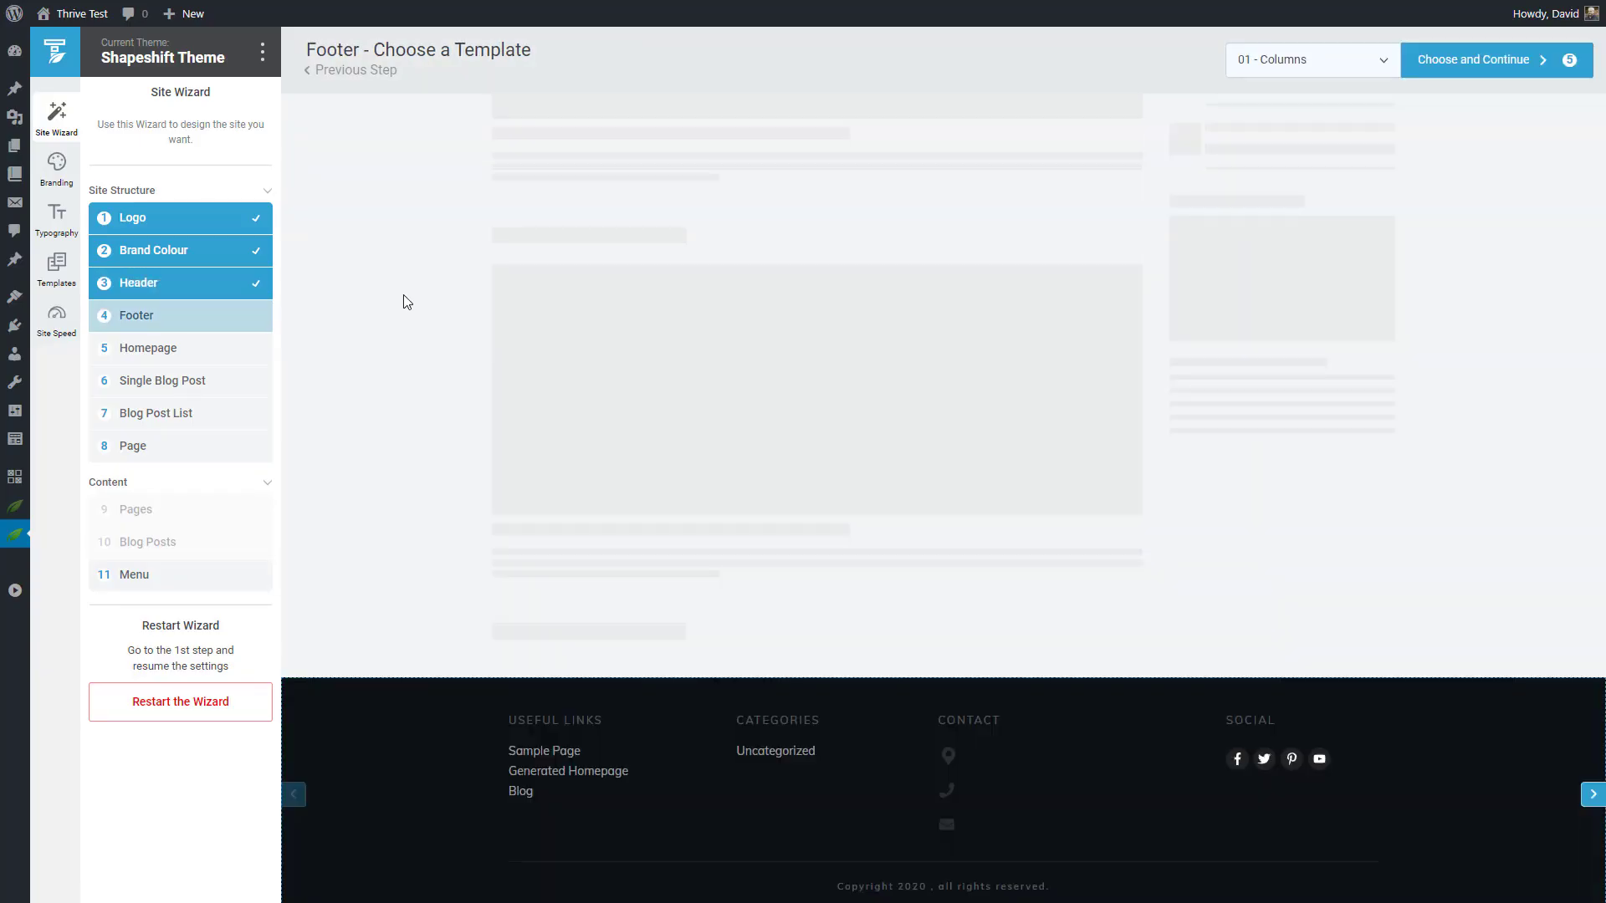
Step: Browse the footer templates and confirm 01 - Columns as the site footer
left_click(1390, 61)
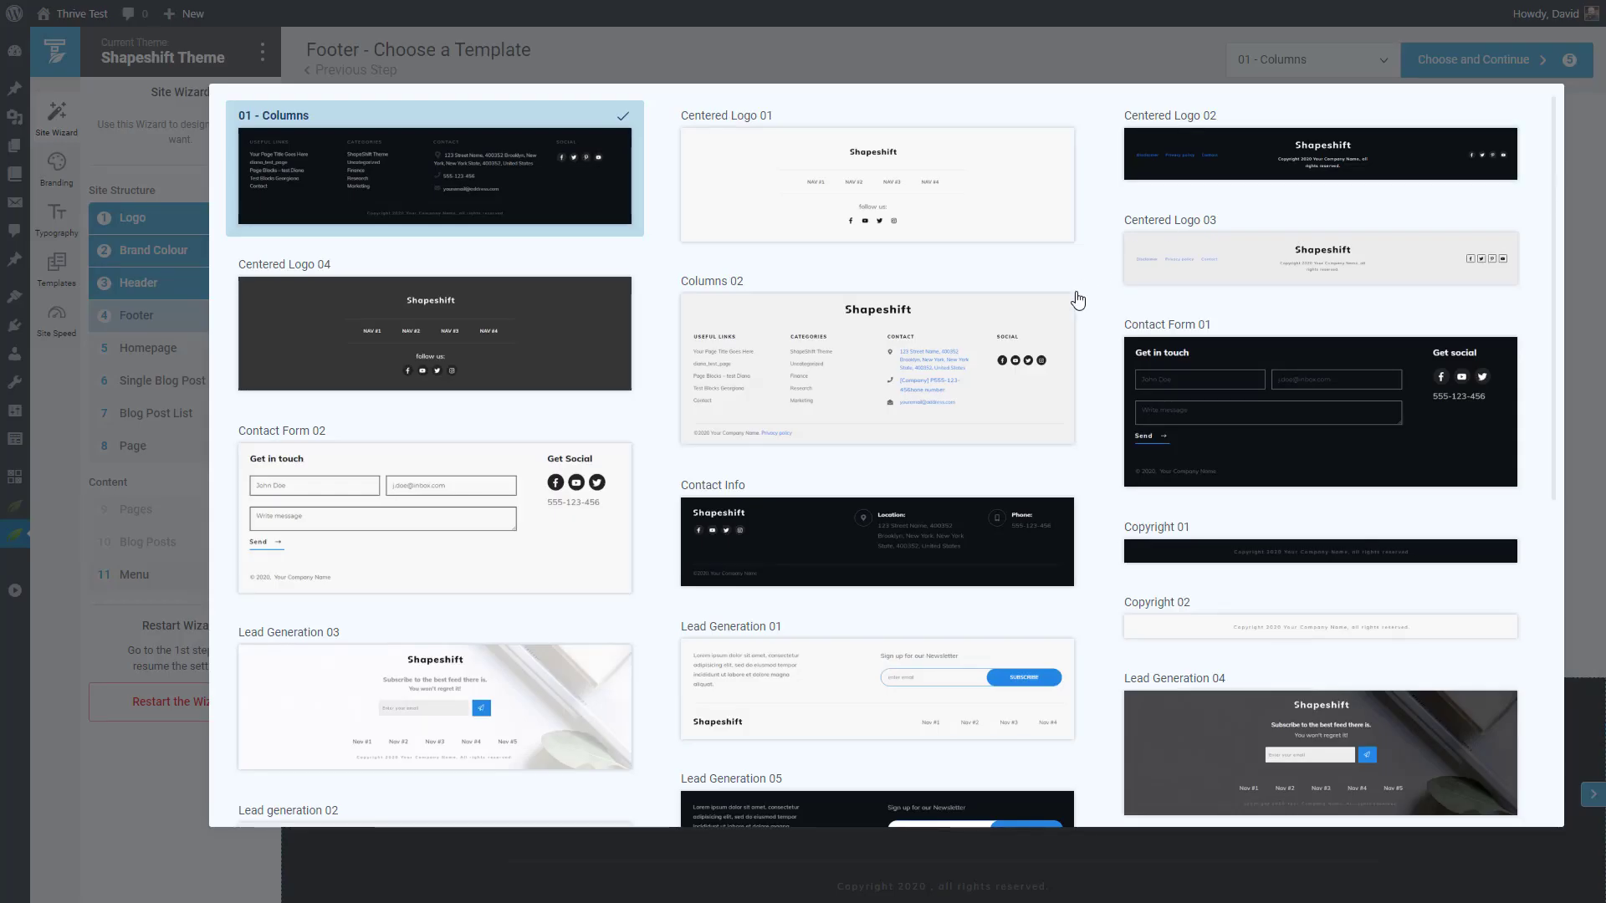
scroll(1078, 299, "down", 7)
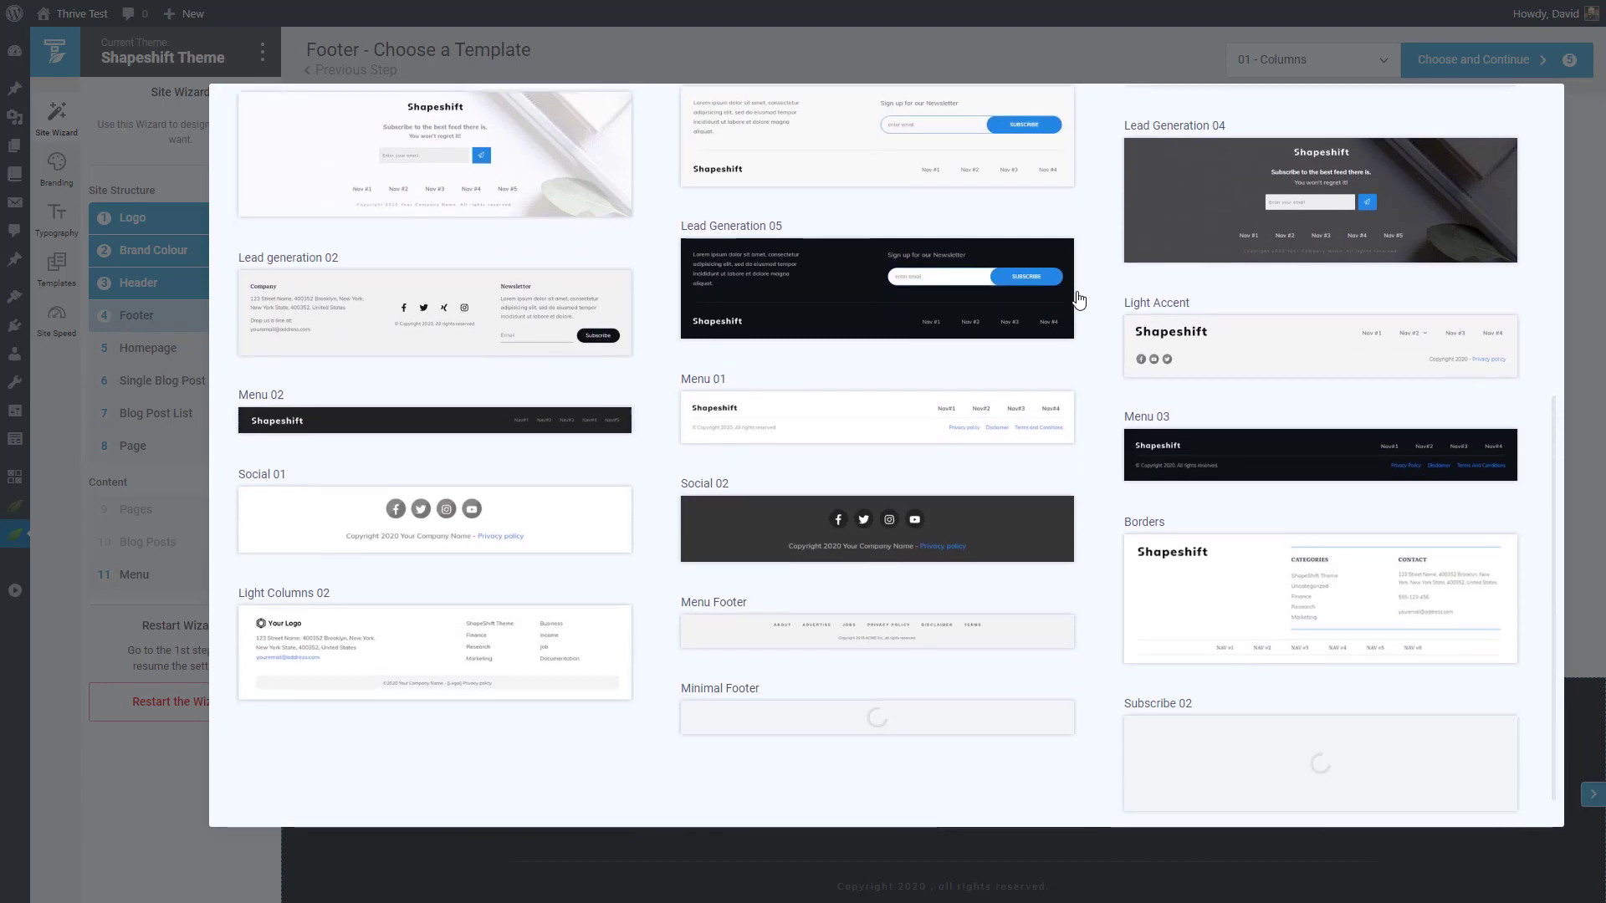
scroll(1079, 300, "down", 1)
scroll(1078, 299, "up", 8)
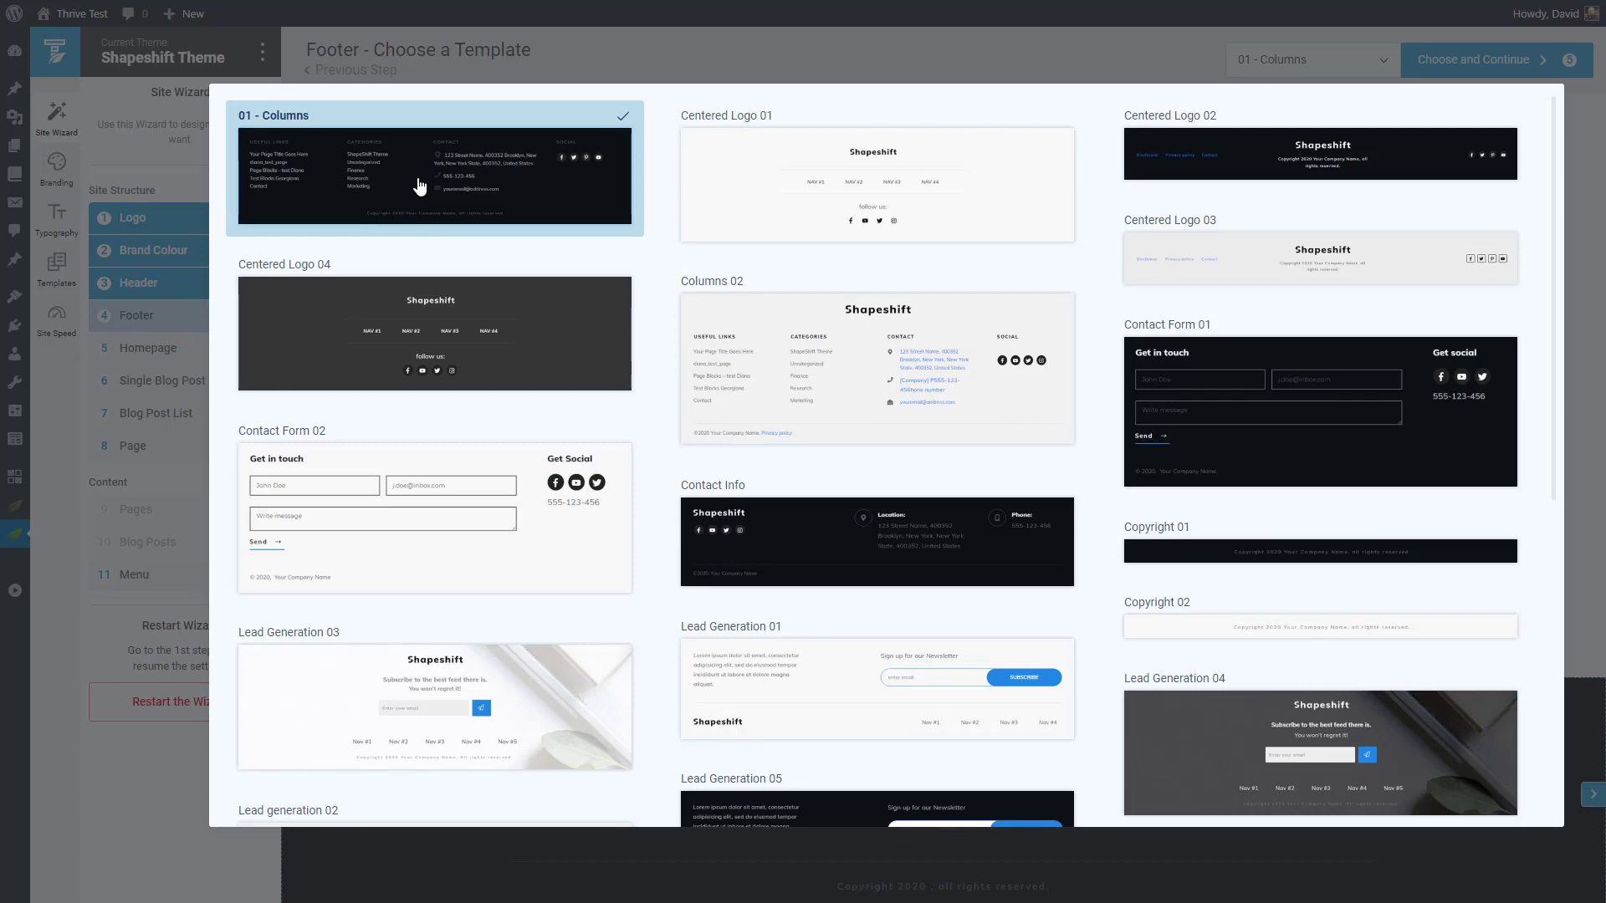
left_click(420, 186)
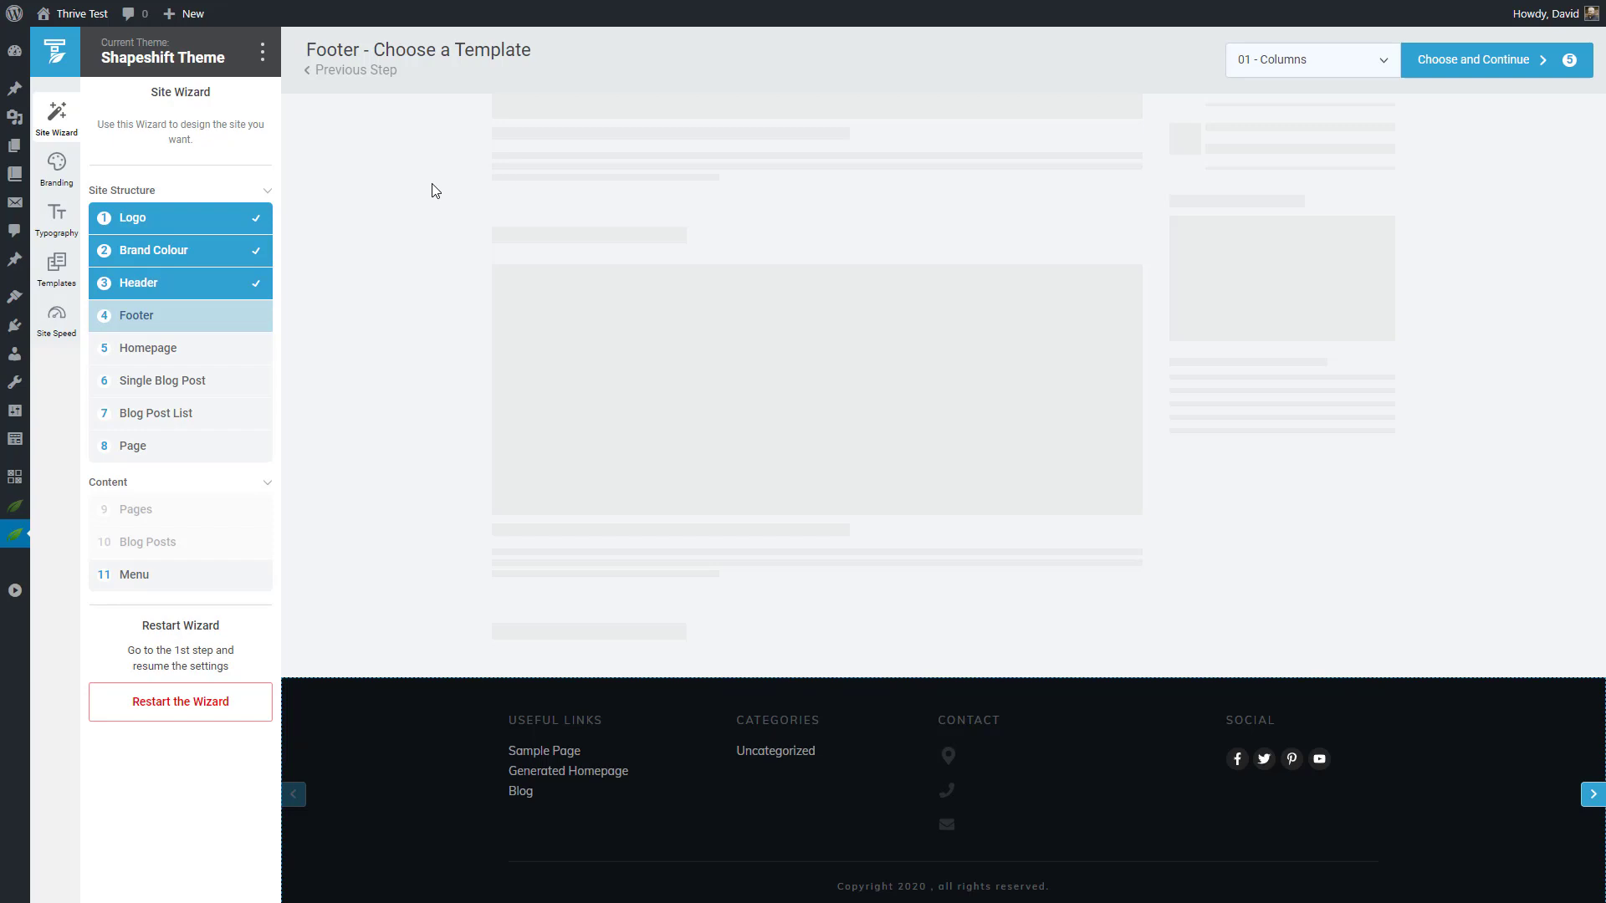
left_click(1469, 62)
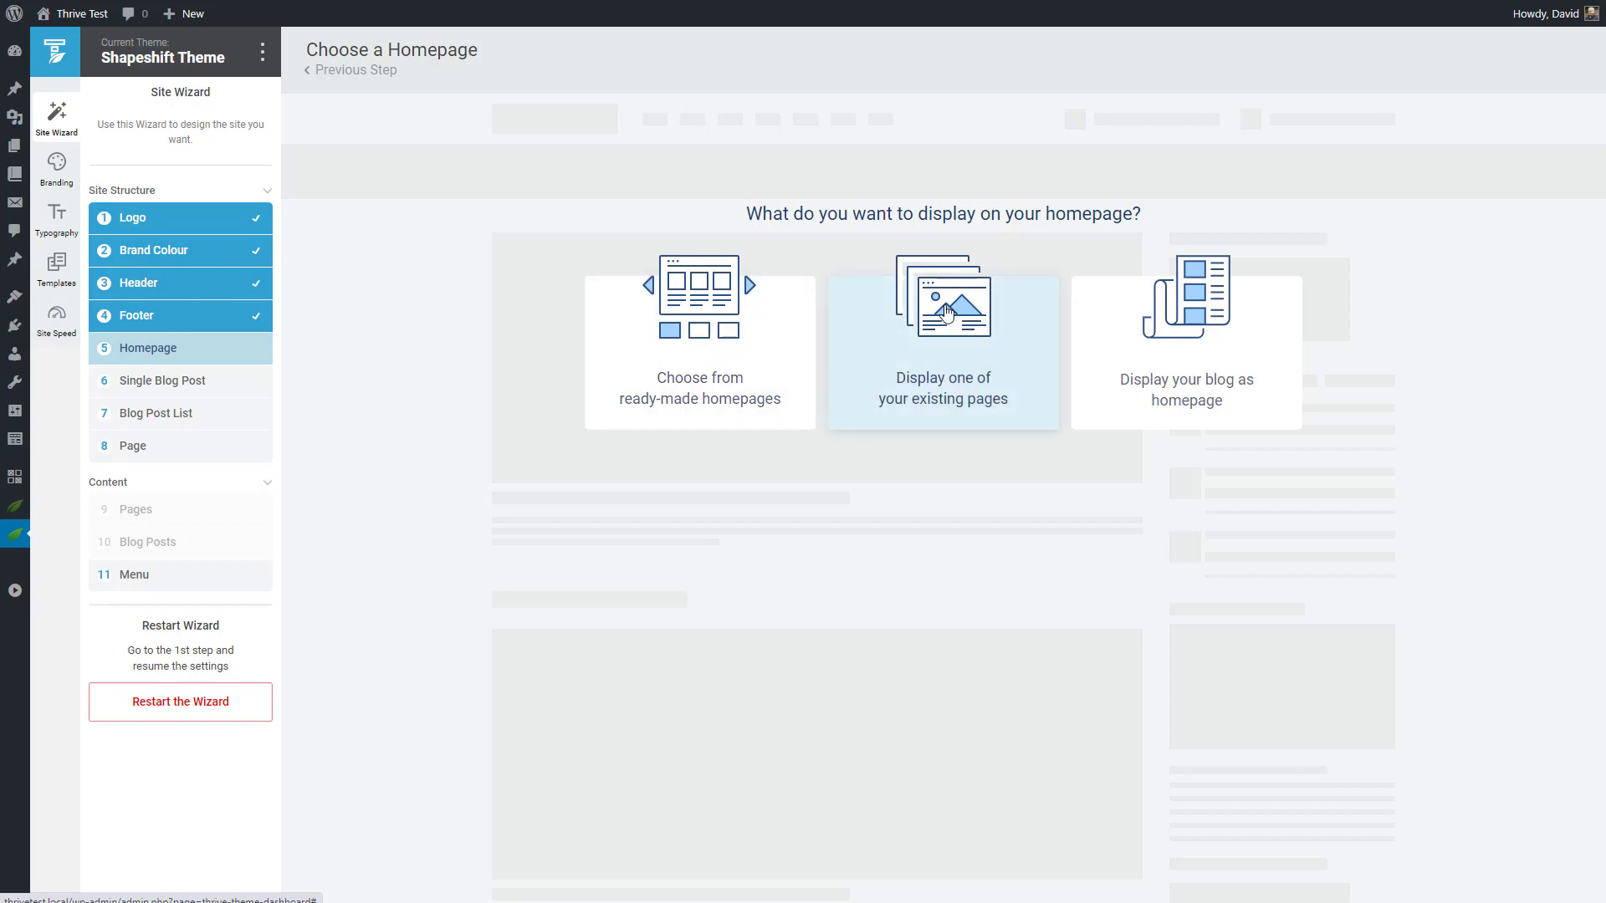
Step: Display the blog as the homepage and choose the Full Width Featured Image with Sidebar template for single blog posts
left_click(1192, 307)
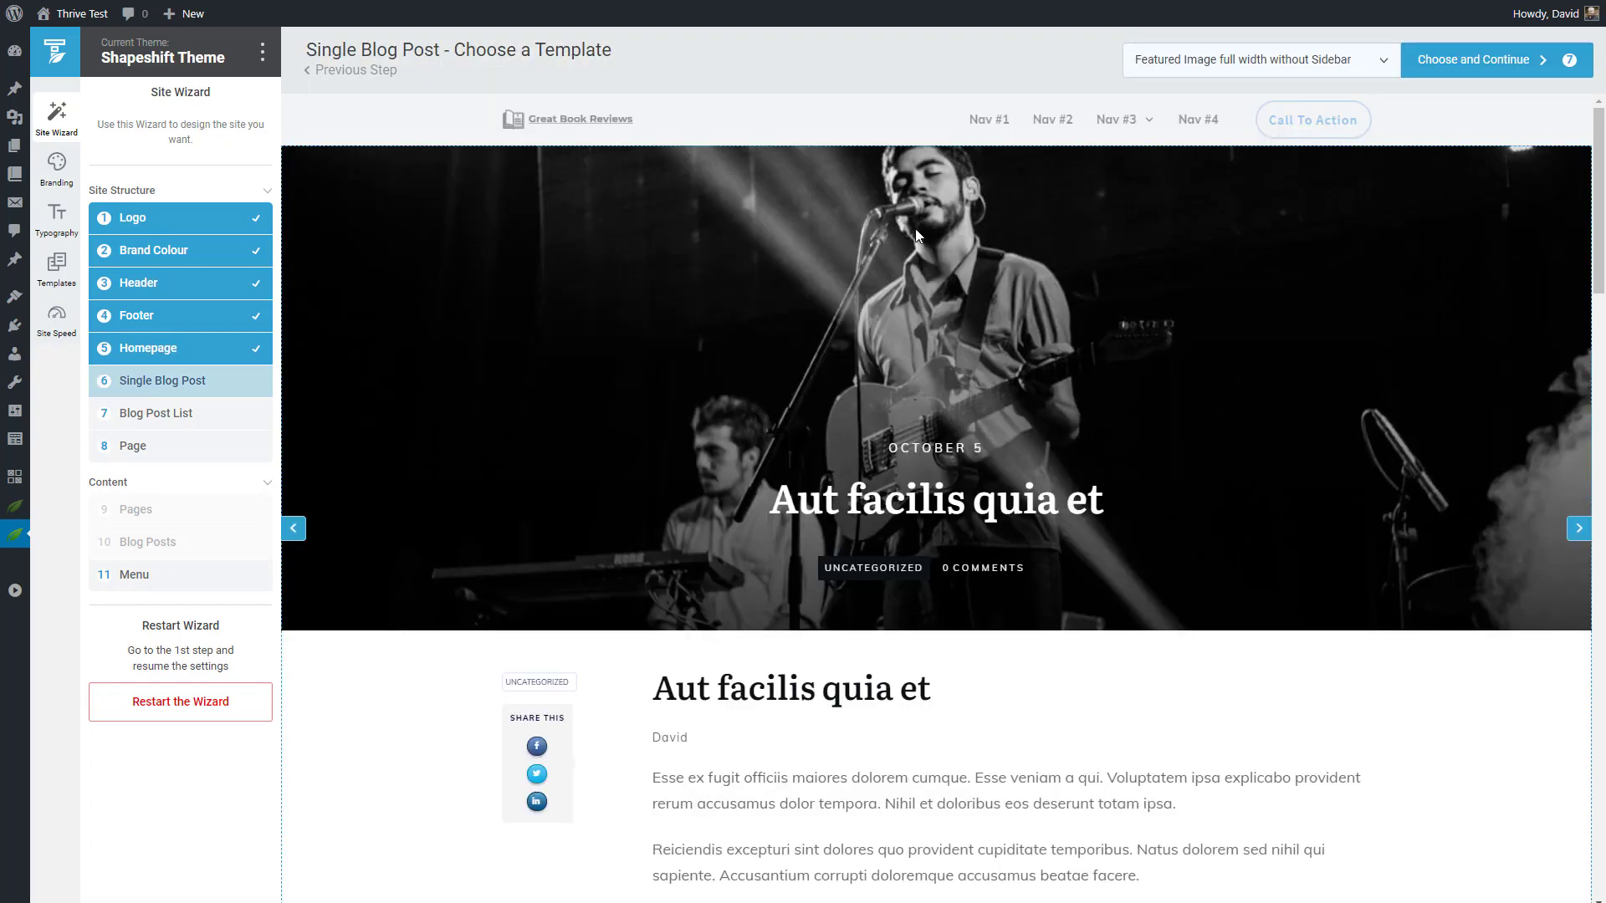
scroll(919, 227, "down", 8)
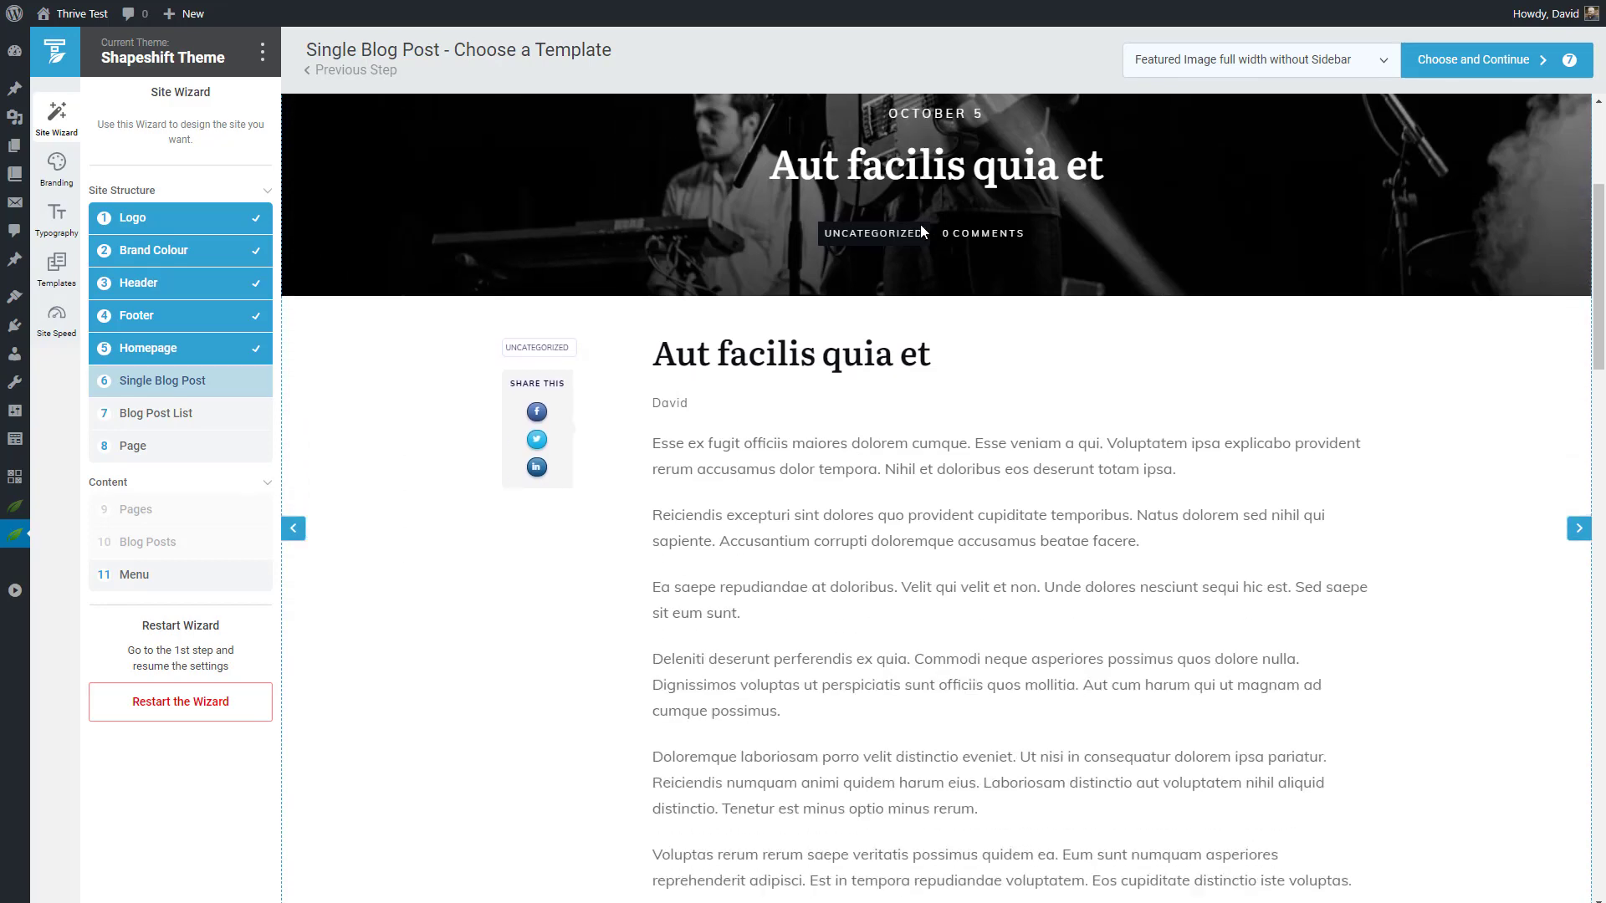
scroll(923, 231, "up", 8)
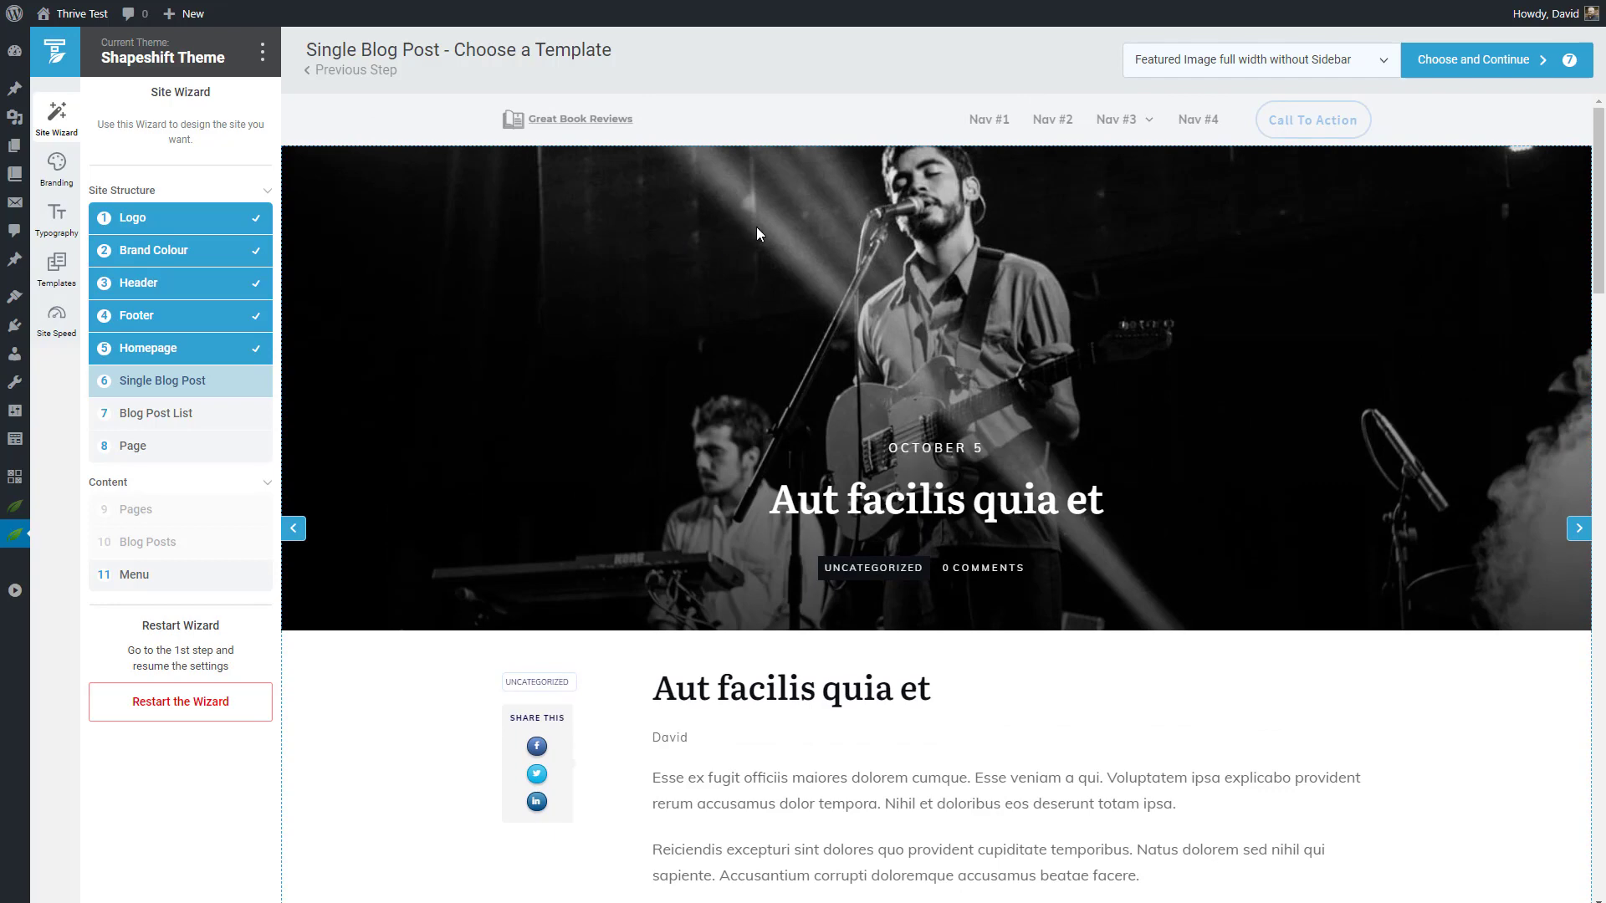
left_click(1343, 60)
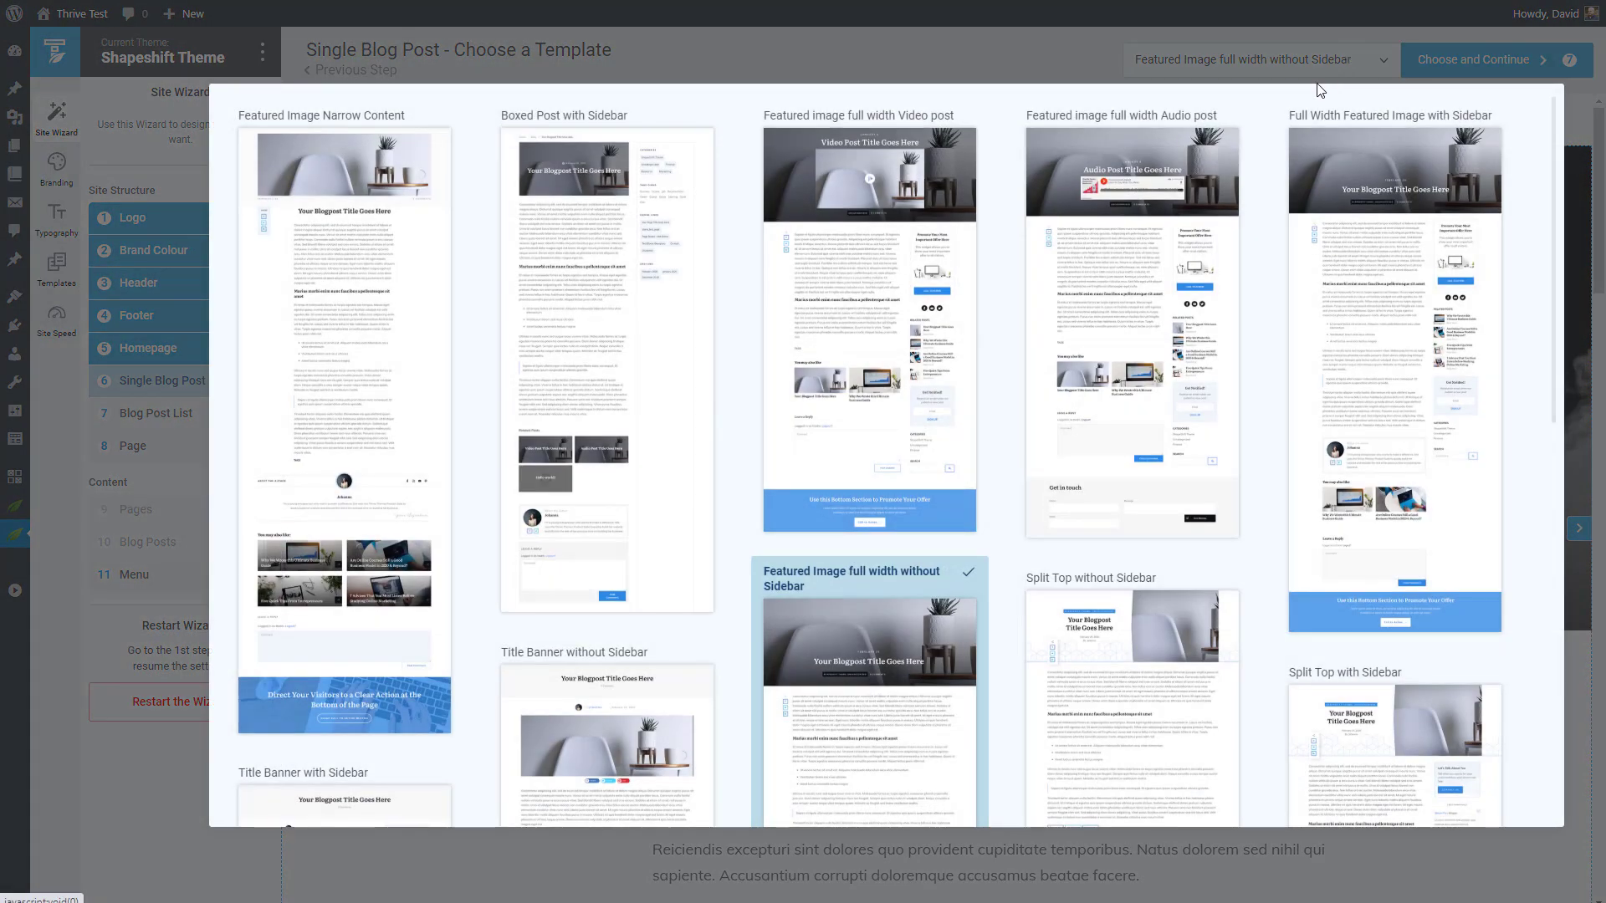
scroll(1173, 238, "down", 5)
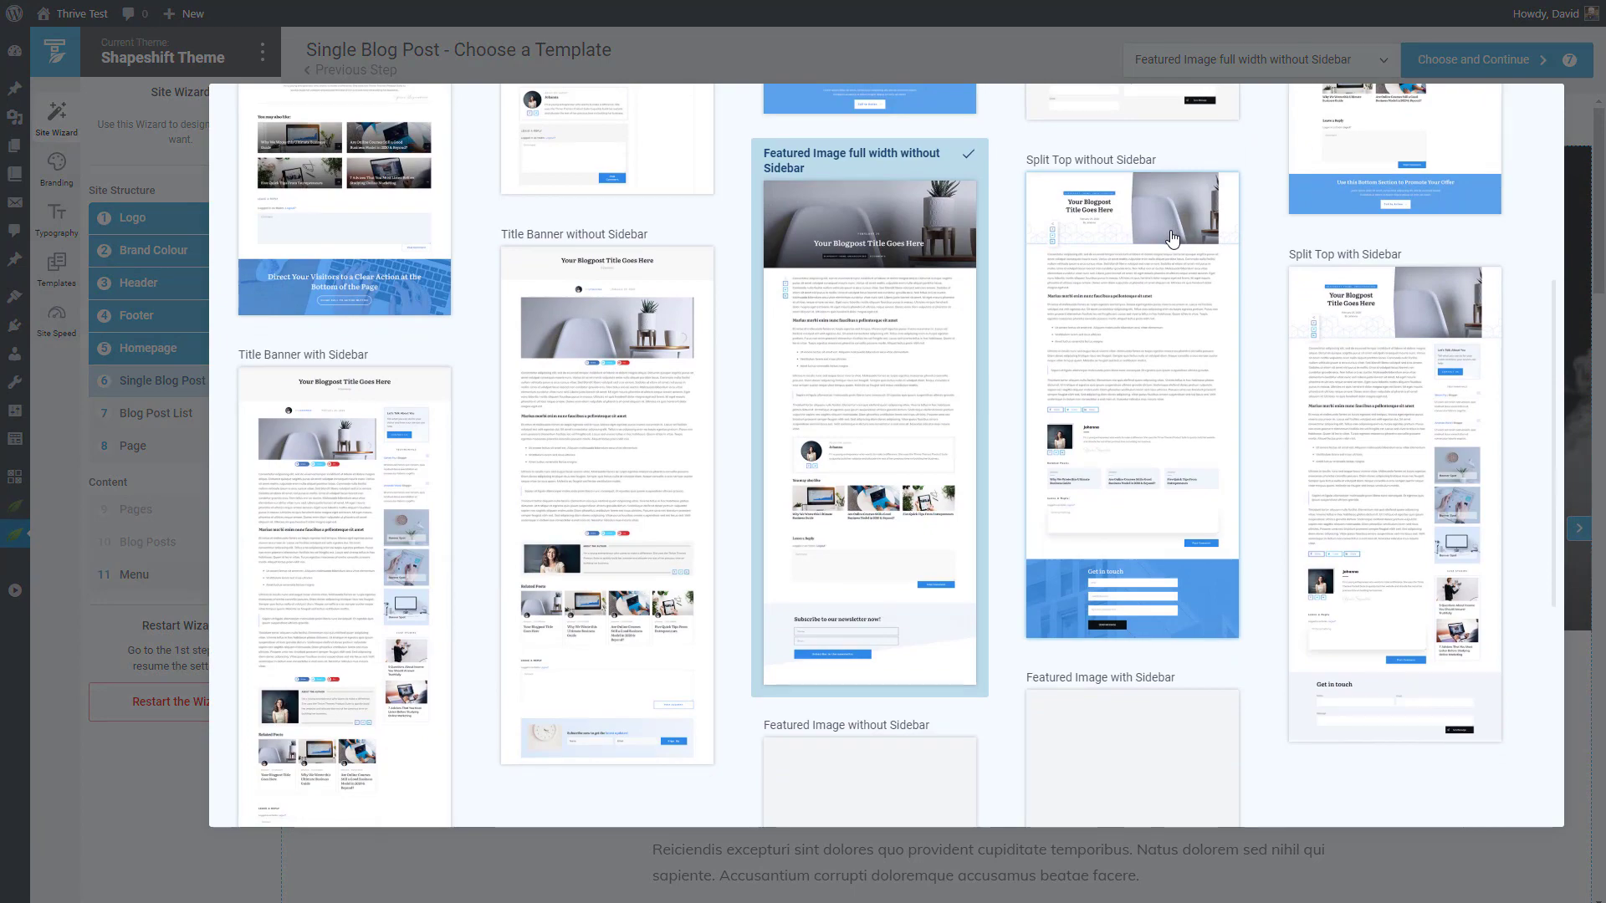
scroll(1173, 238, "up", 5)
left_click(1315, 120)
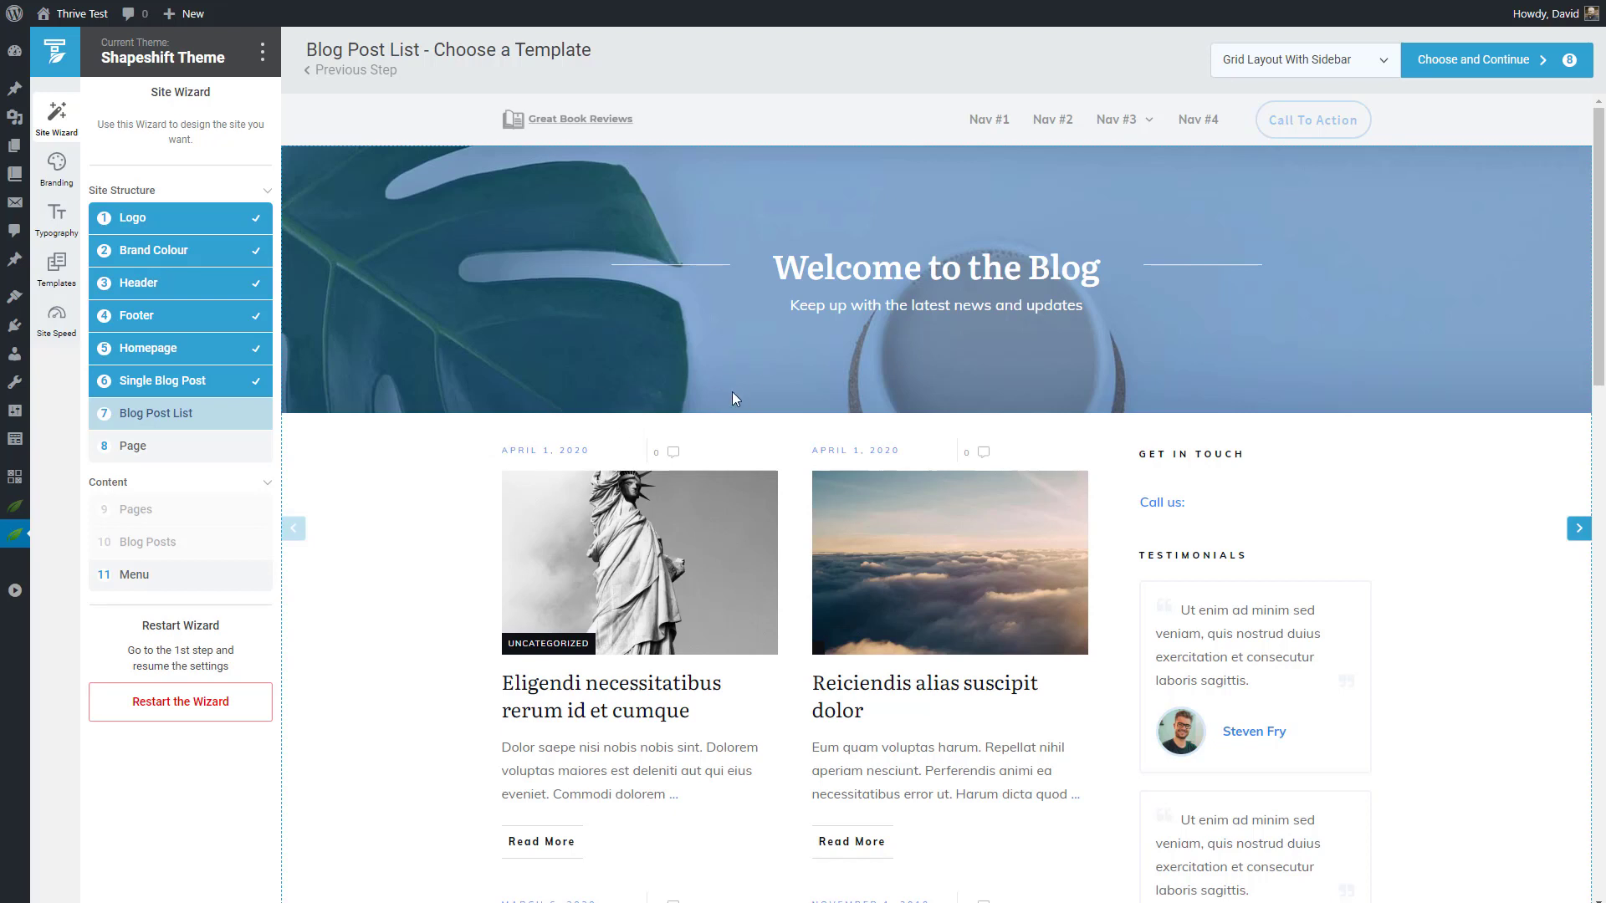
Step: Choose the Grid Layout With Sidebar template for the blog post list and continue to the page template
left_click(1376, 57)
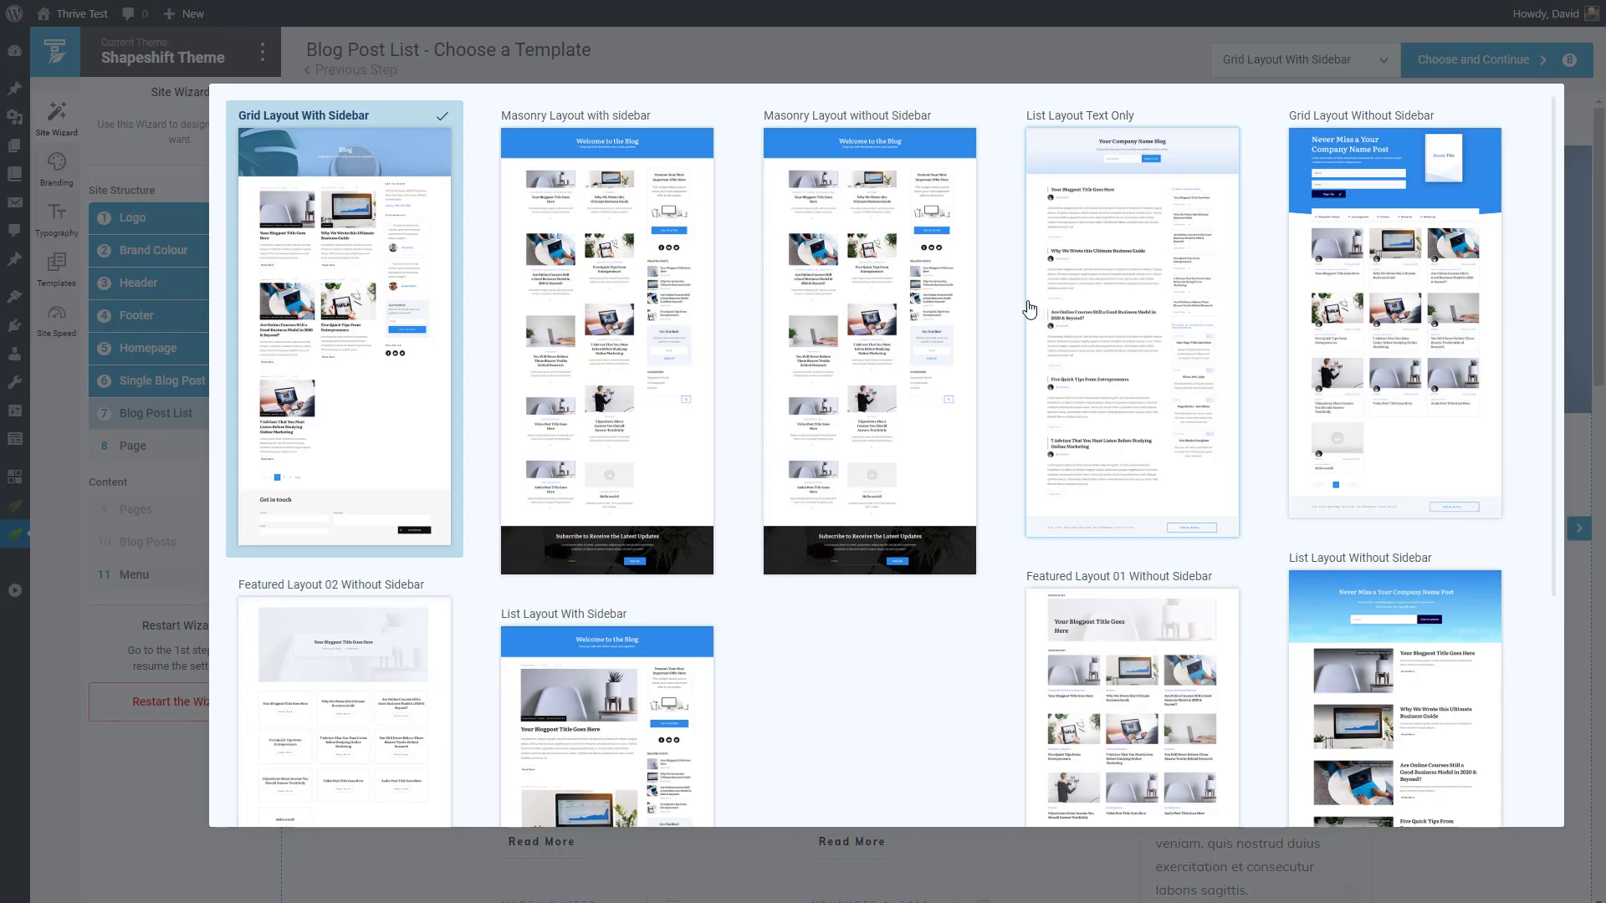
left_click(418, 271)
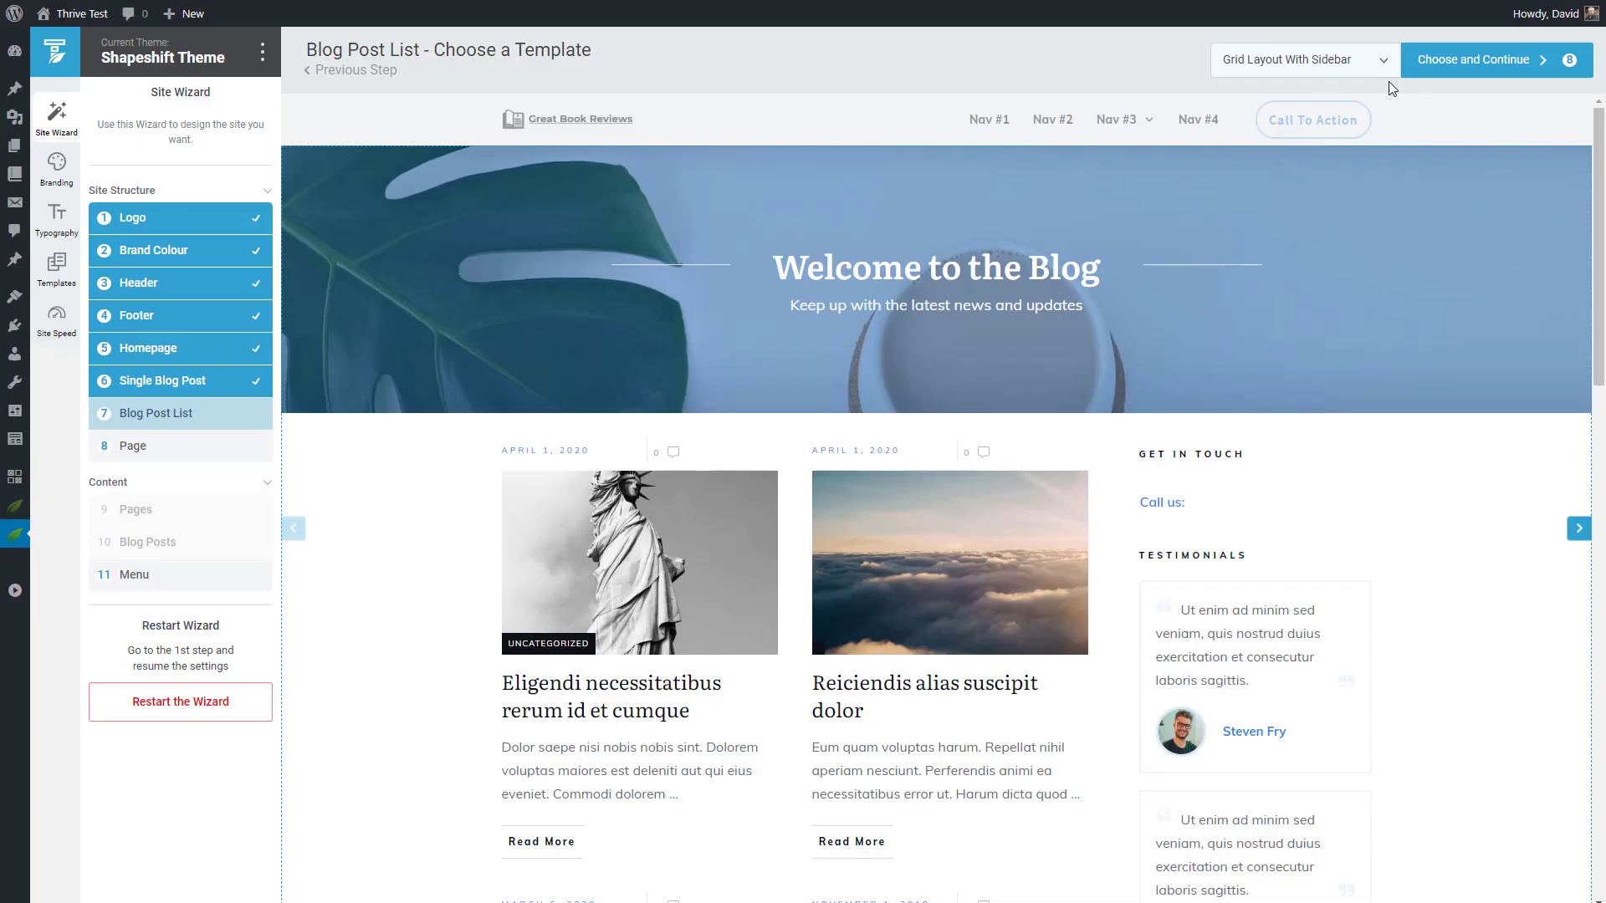
left_click(1462, 70)
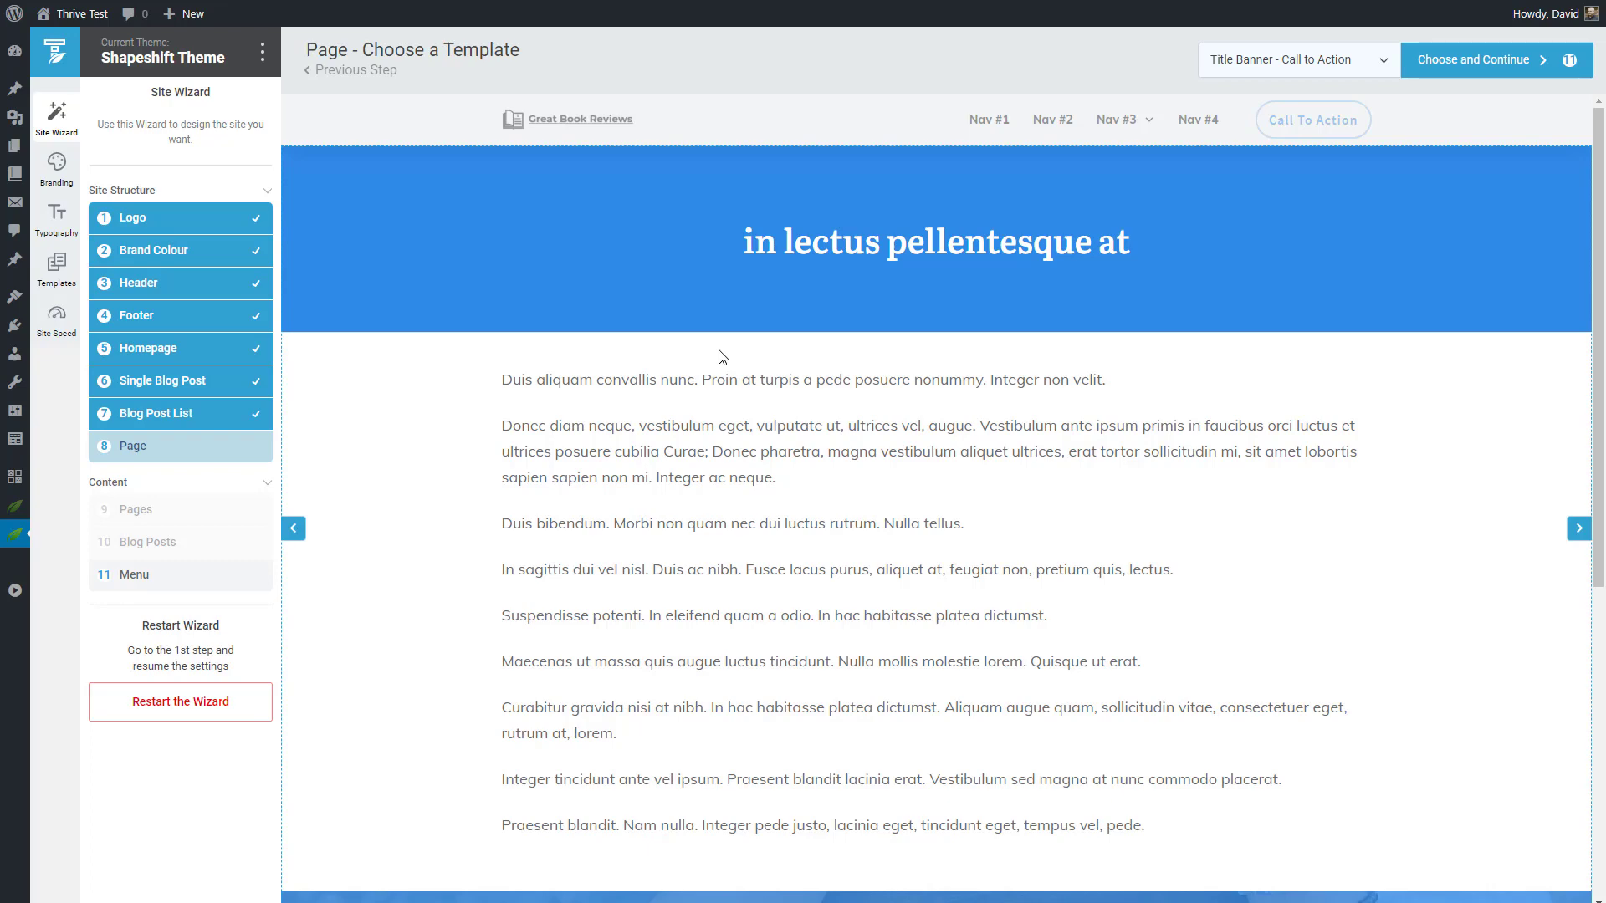
Step: Choose the Title Banner - Call to Action template for pages and continue to the menu setup
left_click(1271, 60)
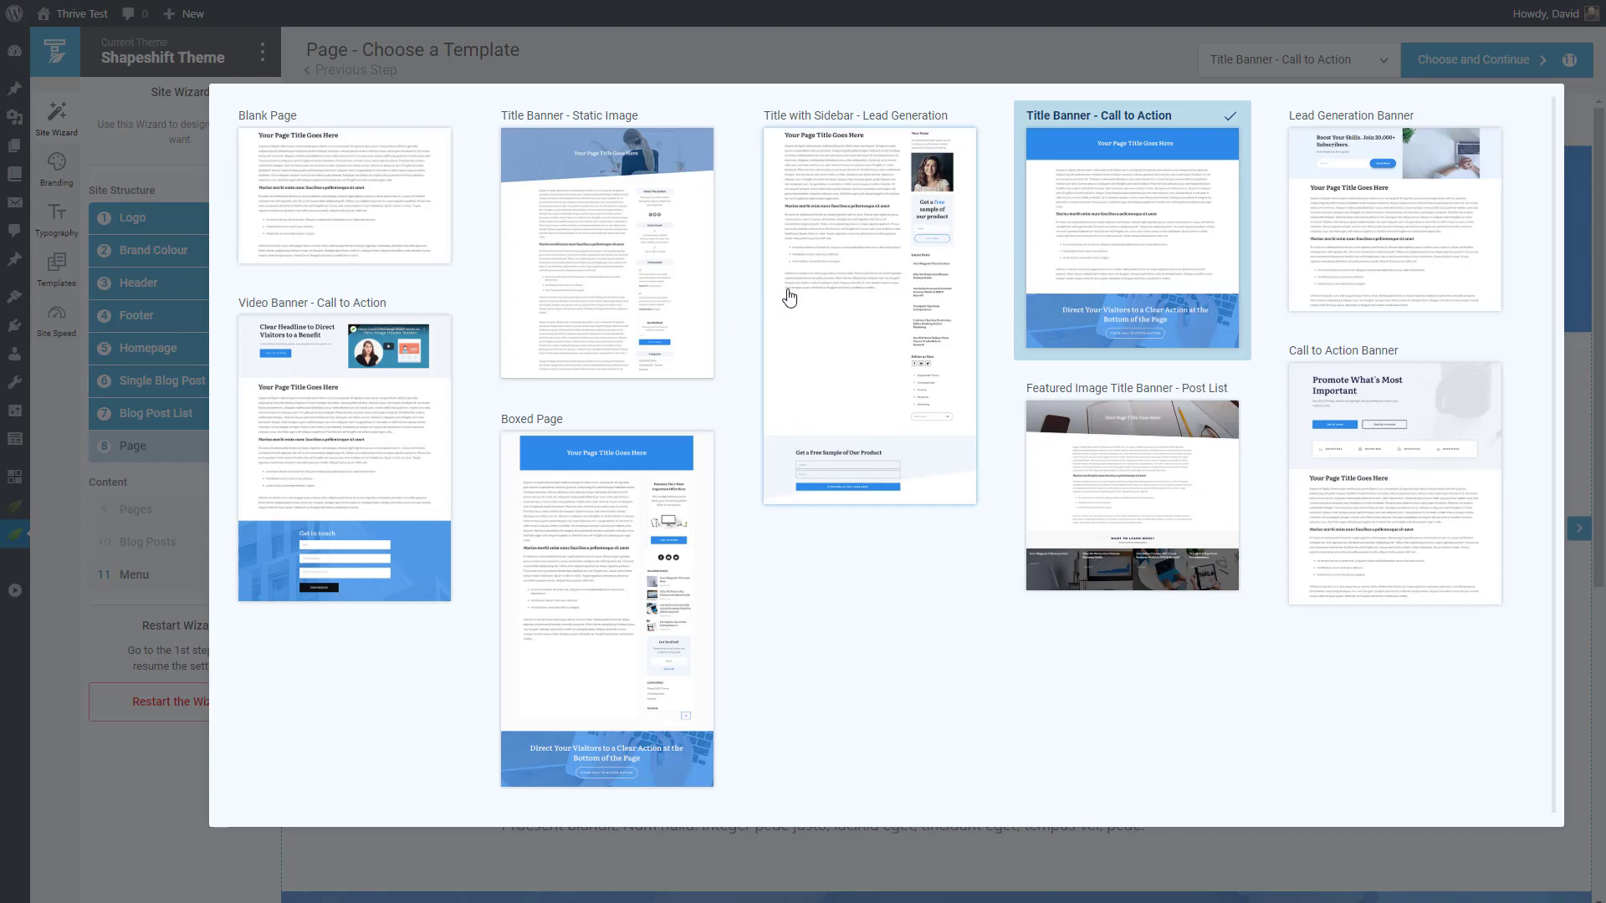
left_click(1129, 200)
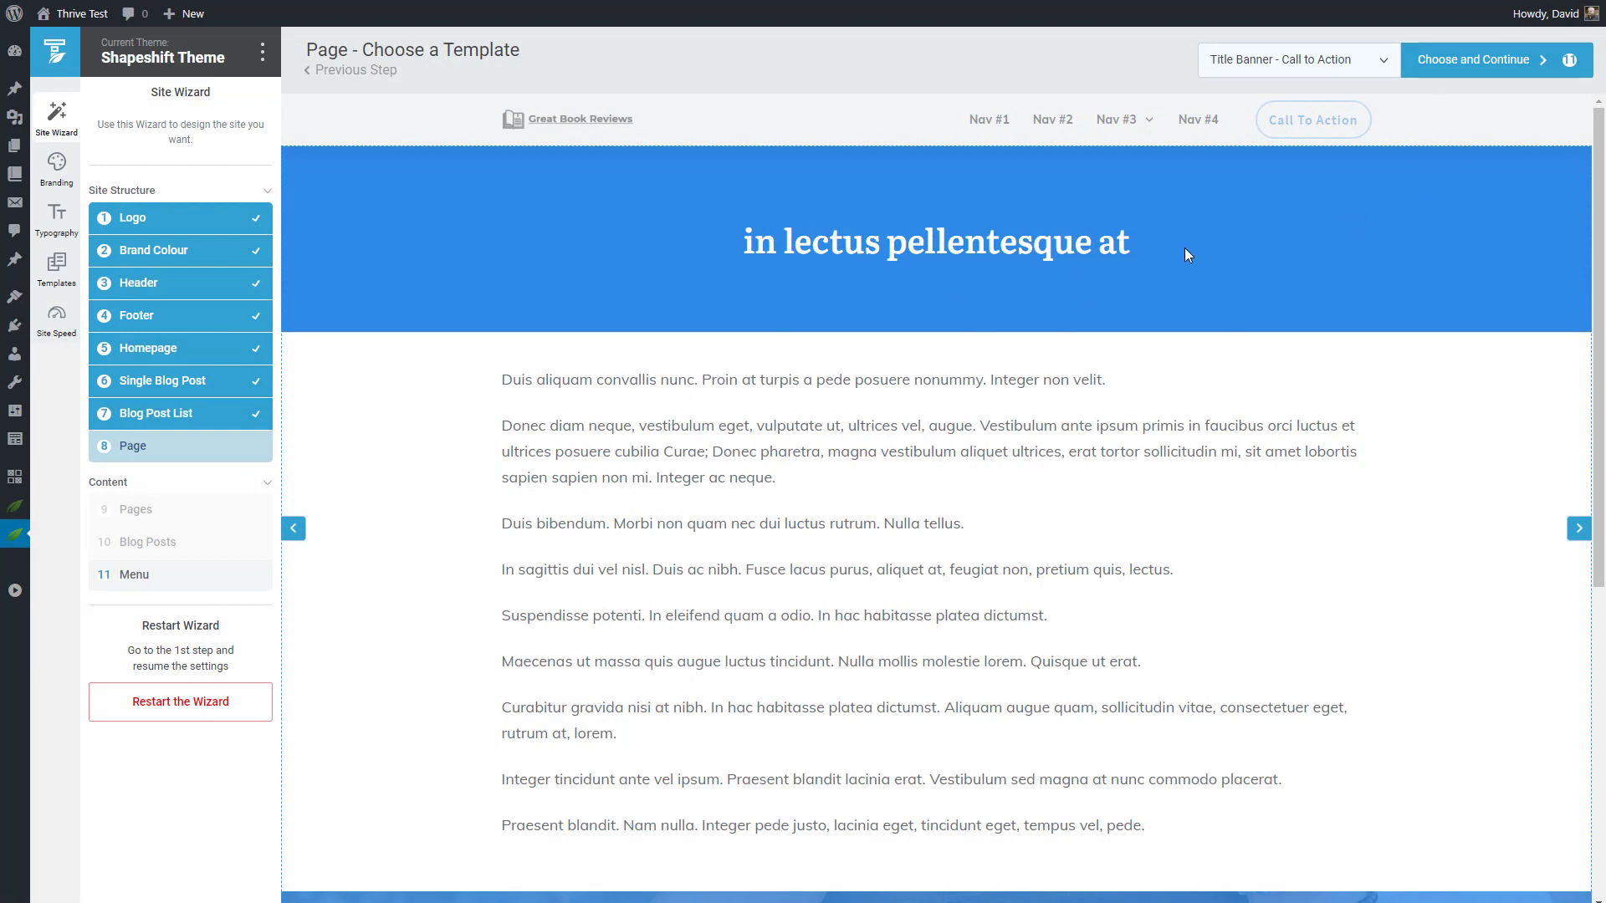
left_click(1462, 60)
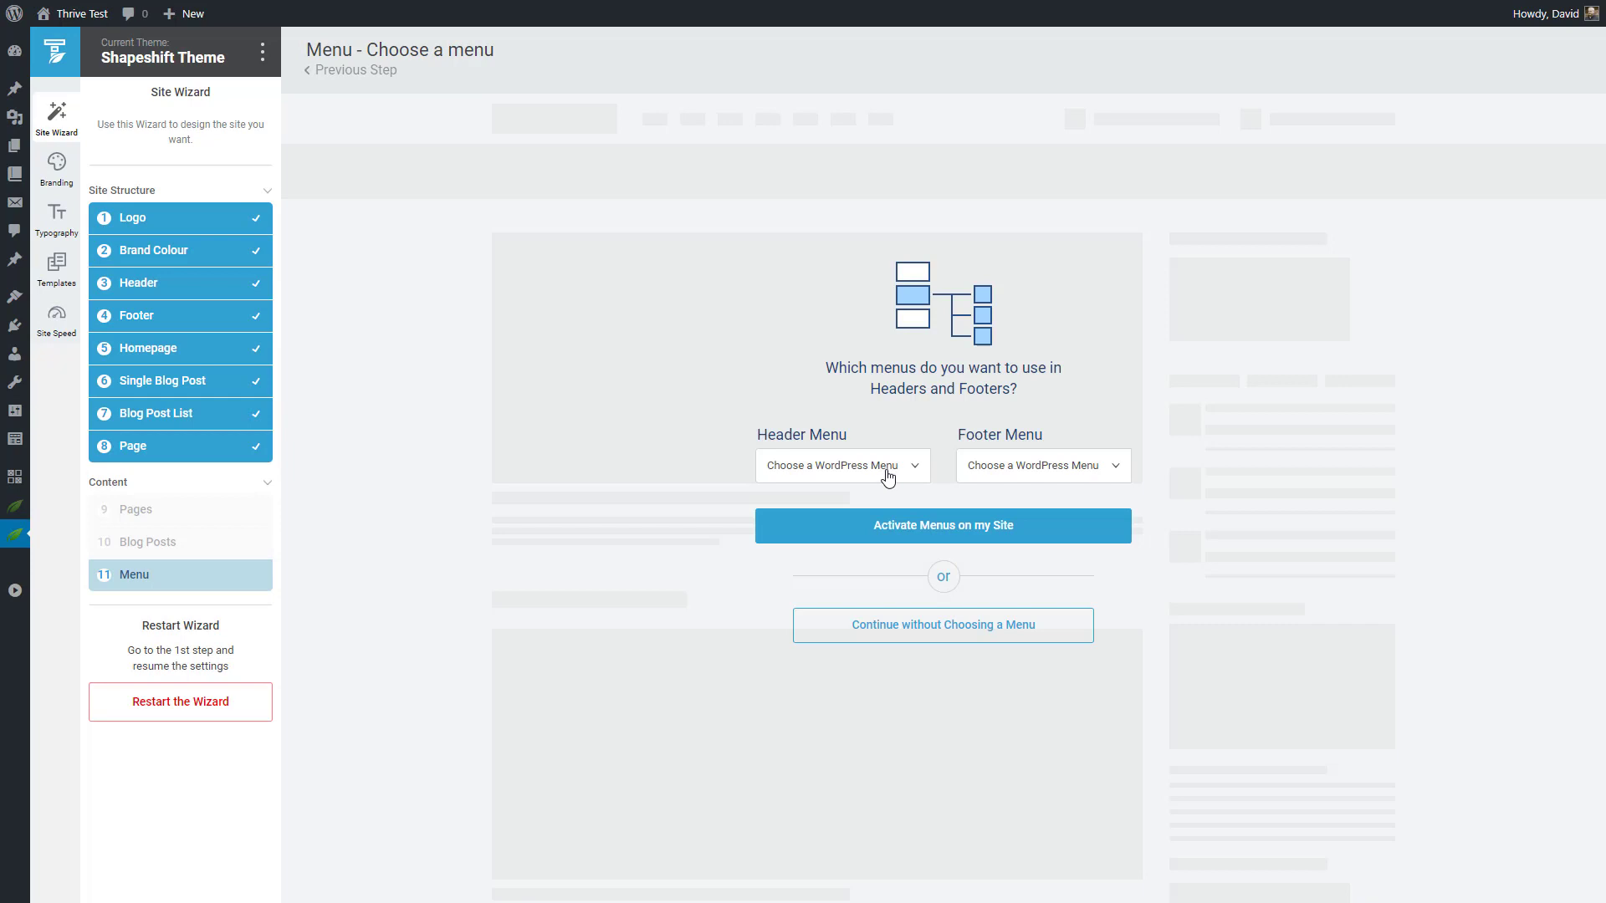
Step: Assign the main menu to both the header and the footer and activate the menus on the site
left_click(888, 475)
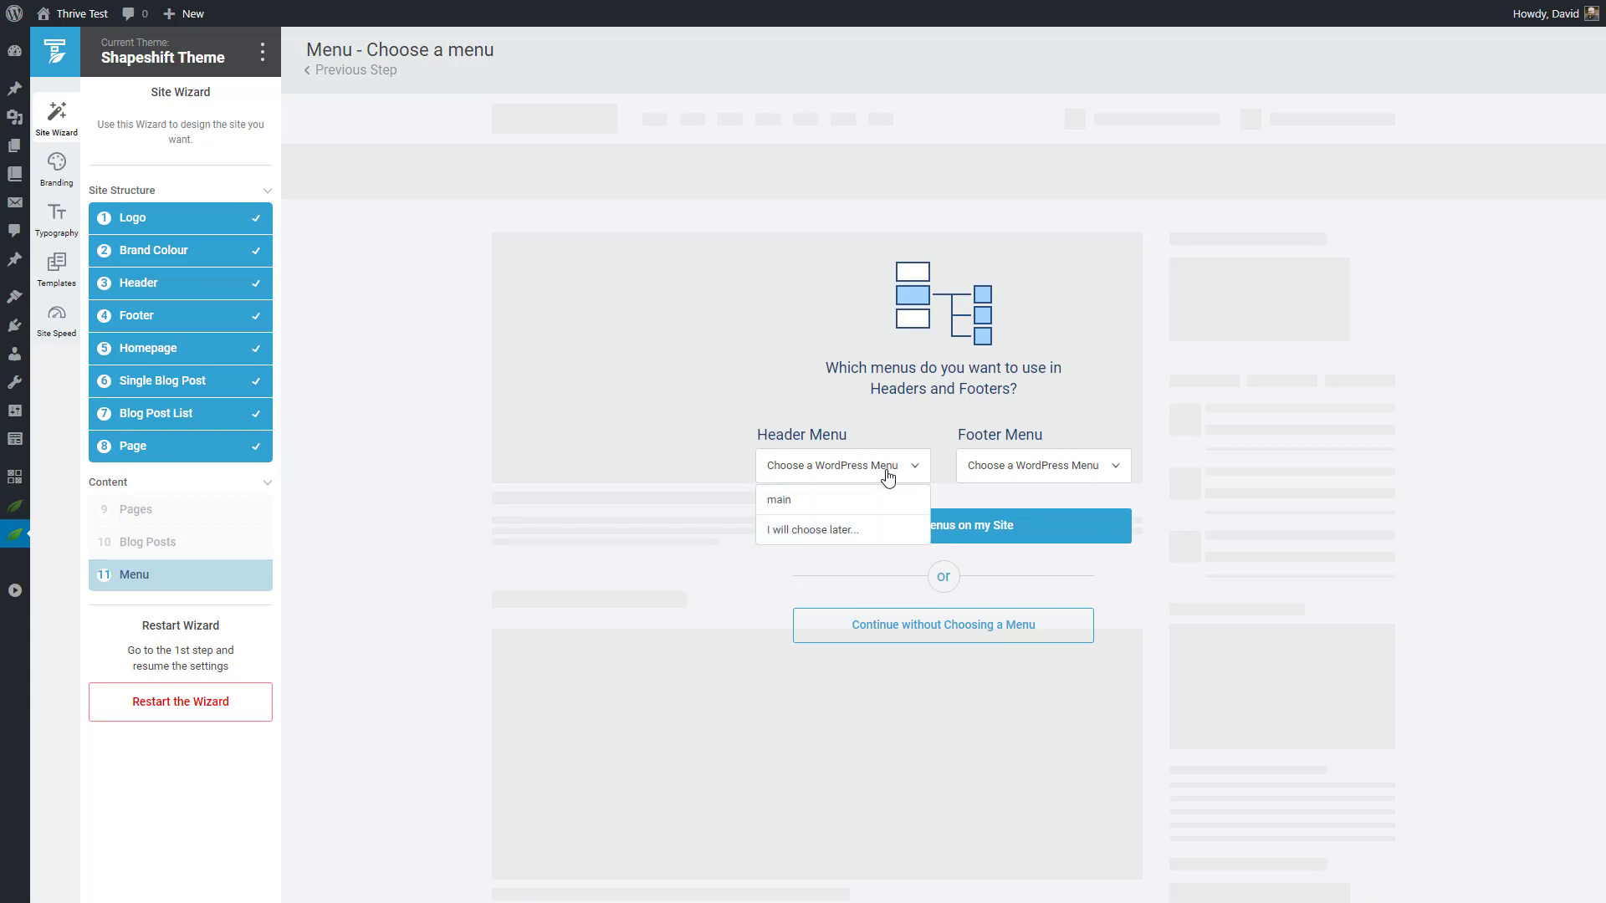
left_click(778, 502)
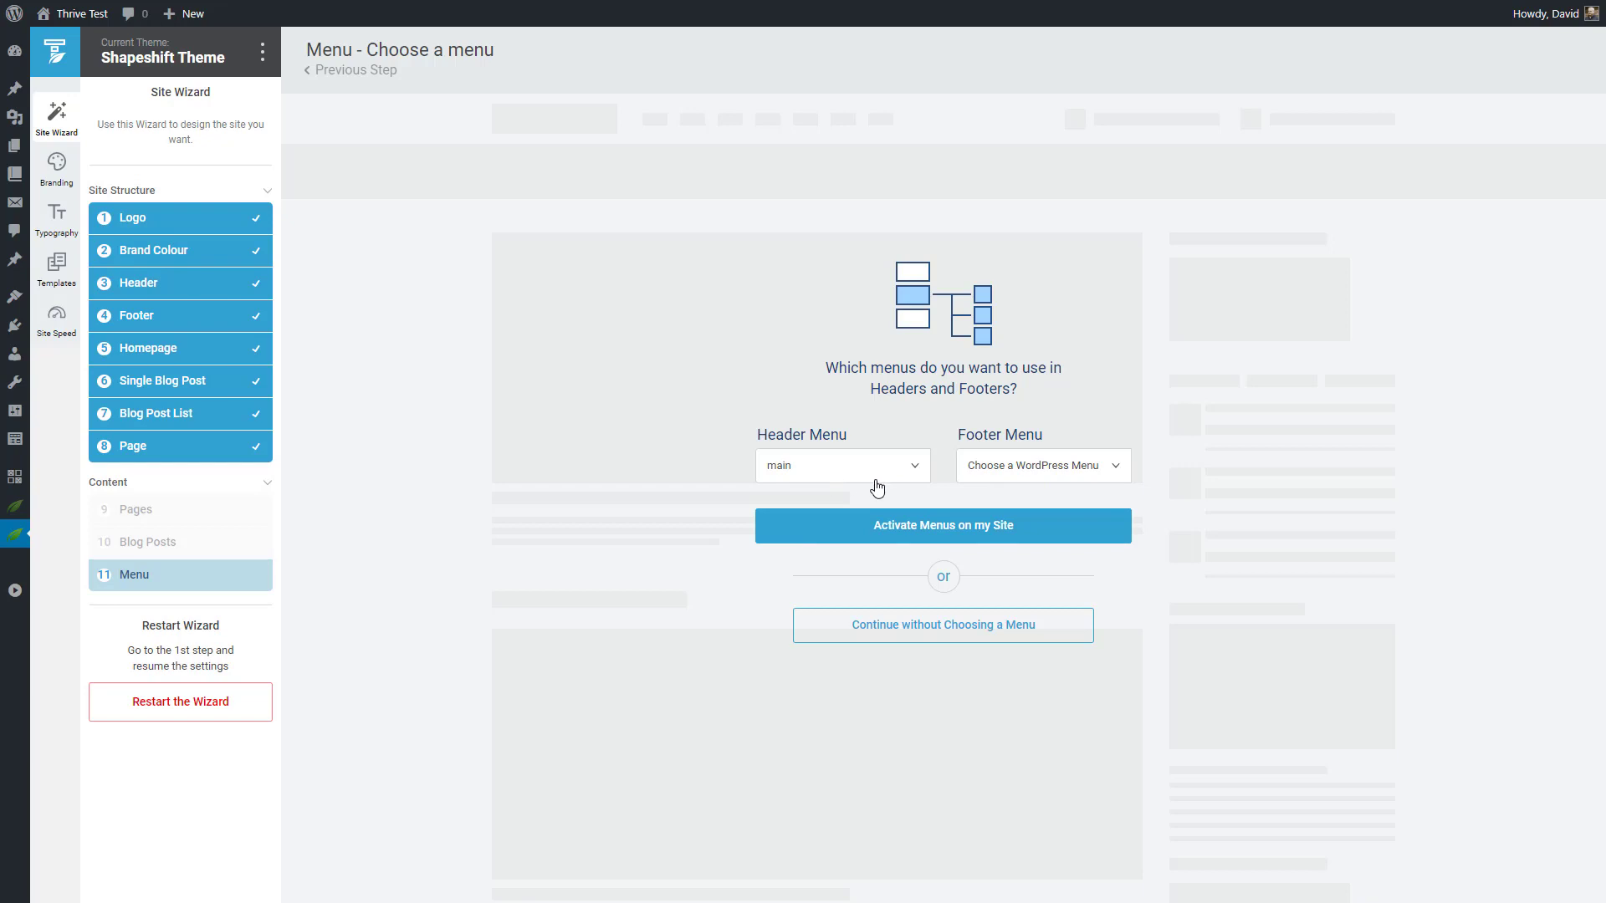
left_click(1011, 476)
left_click(985, 503)
left_click(984, 530)
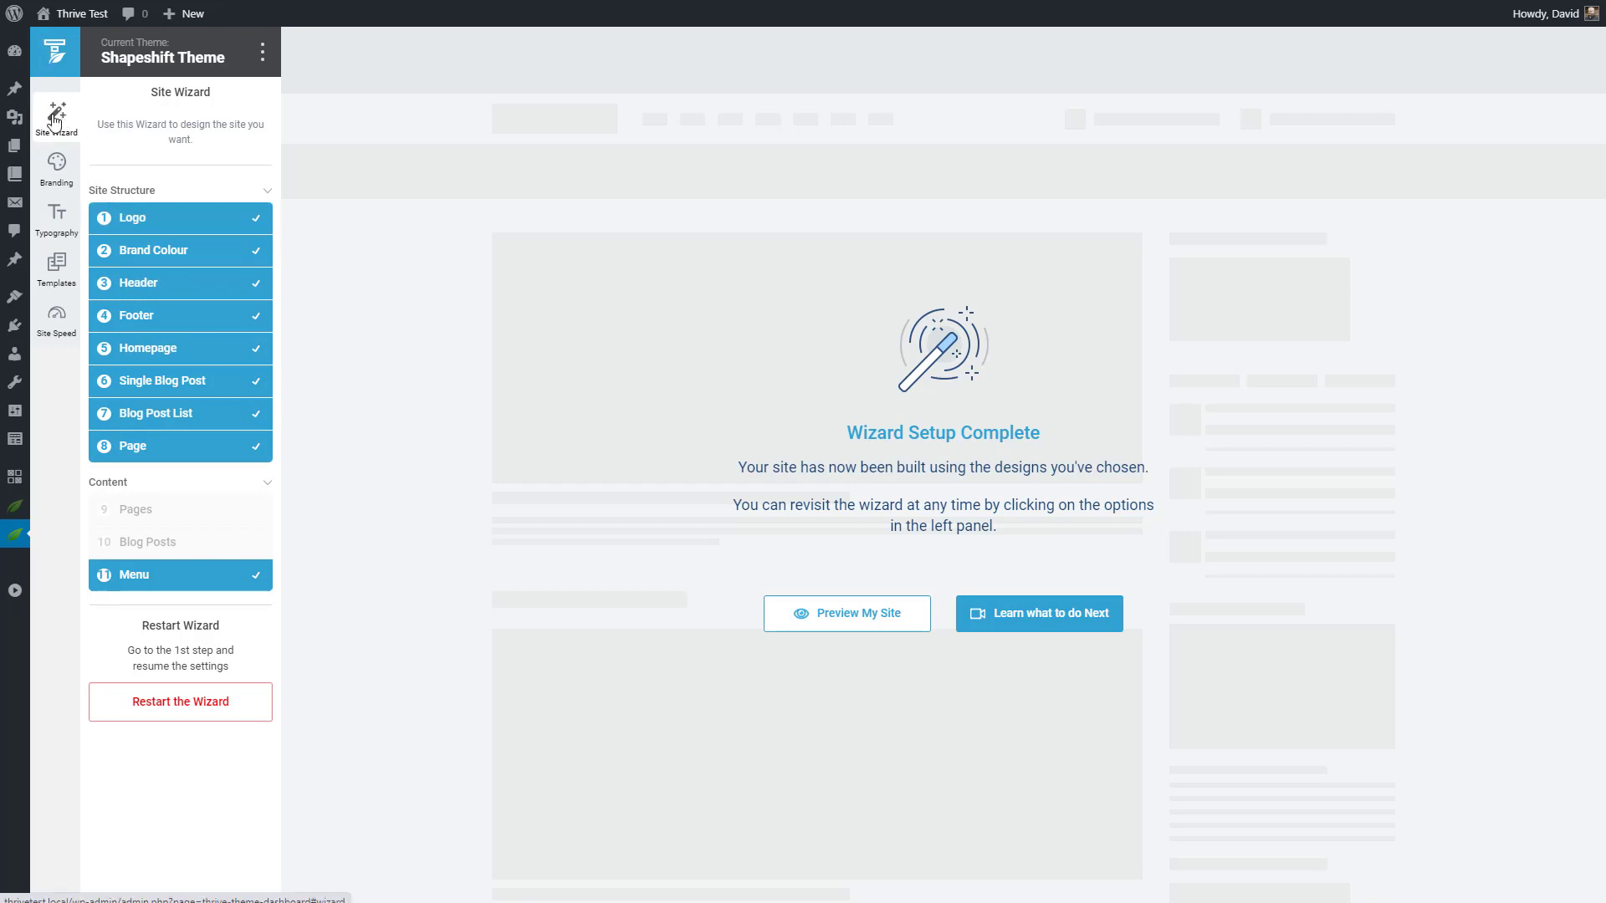
Step: Look through the theme's branding options, basic typography set and page templates
left_click(57, 162)
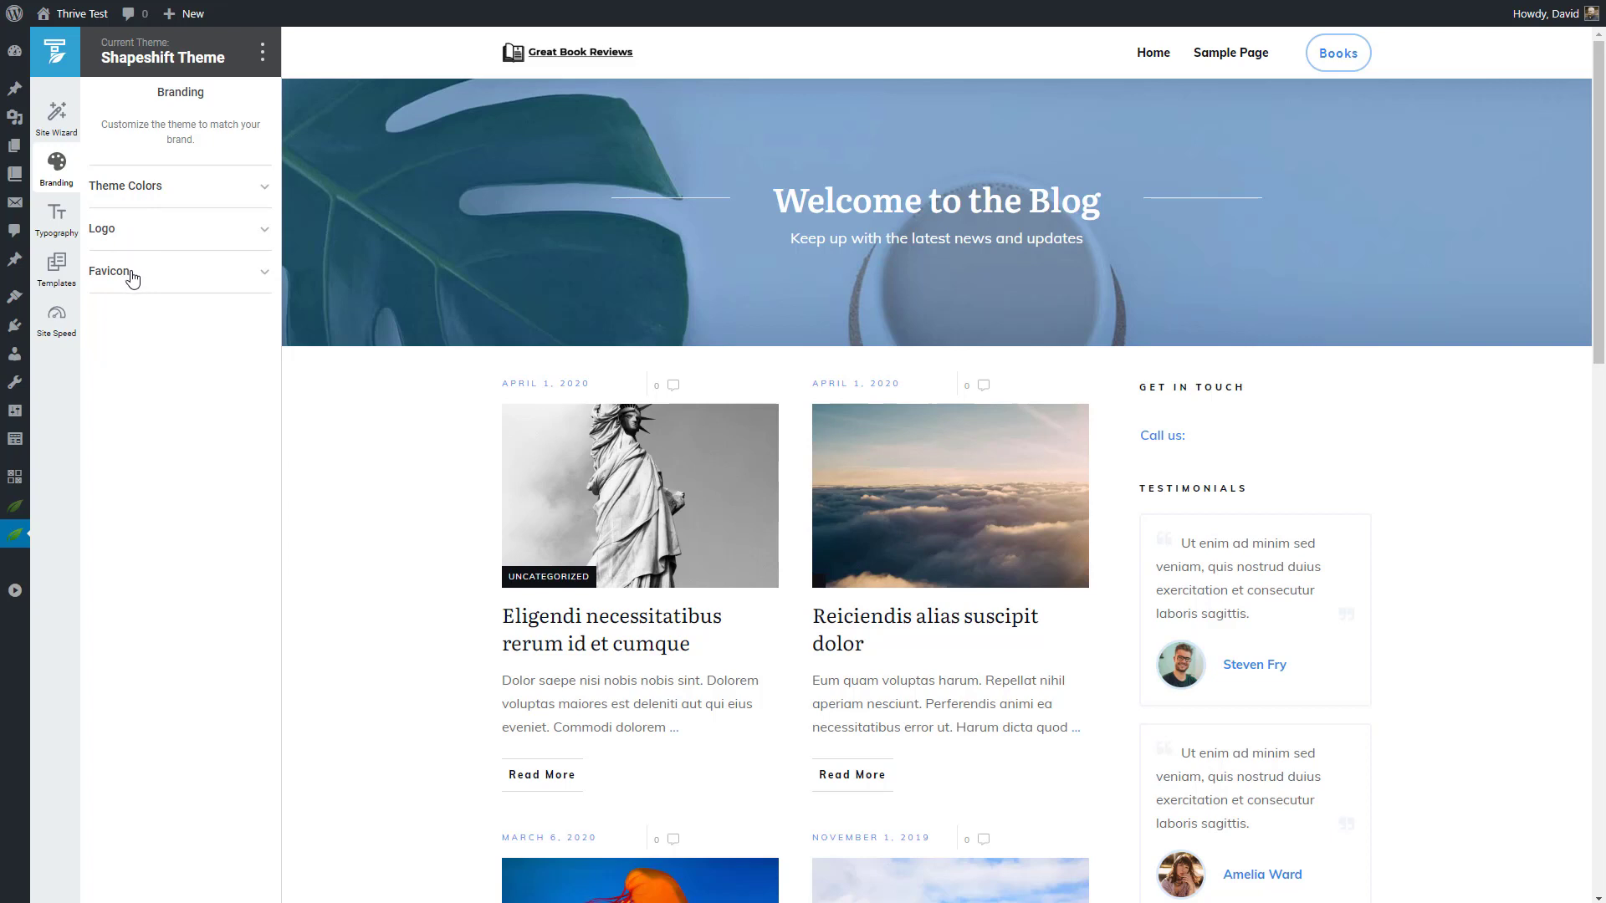
left_click(62, 222)
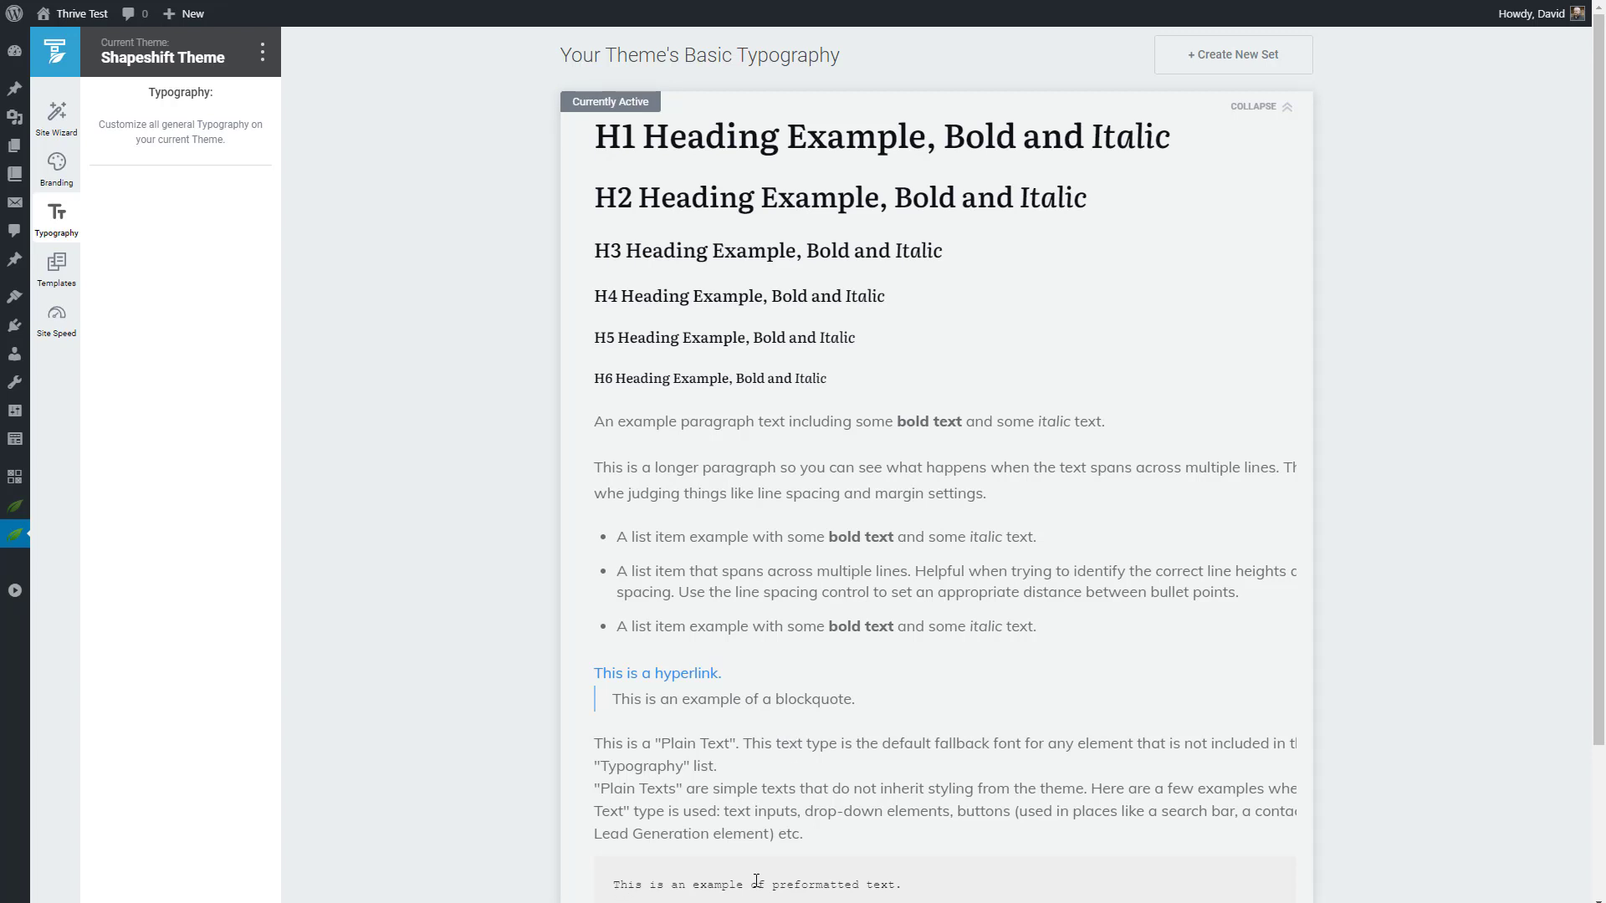
left_click(59, 268)
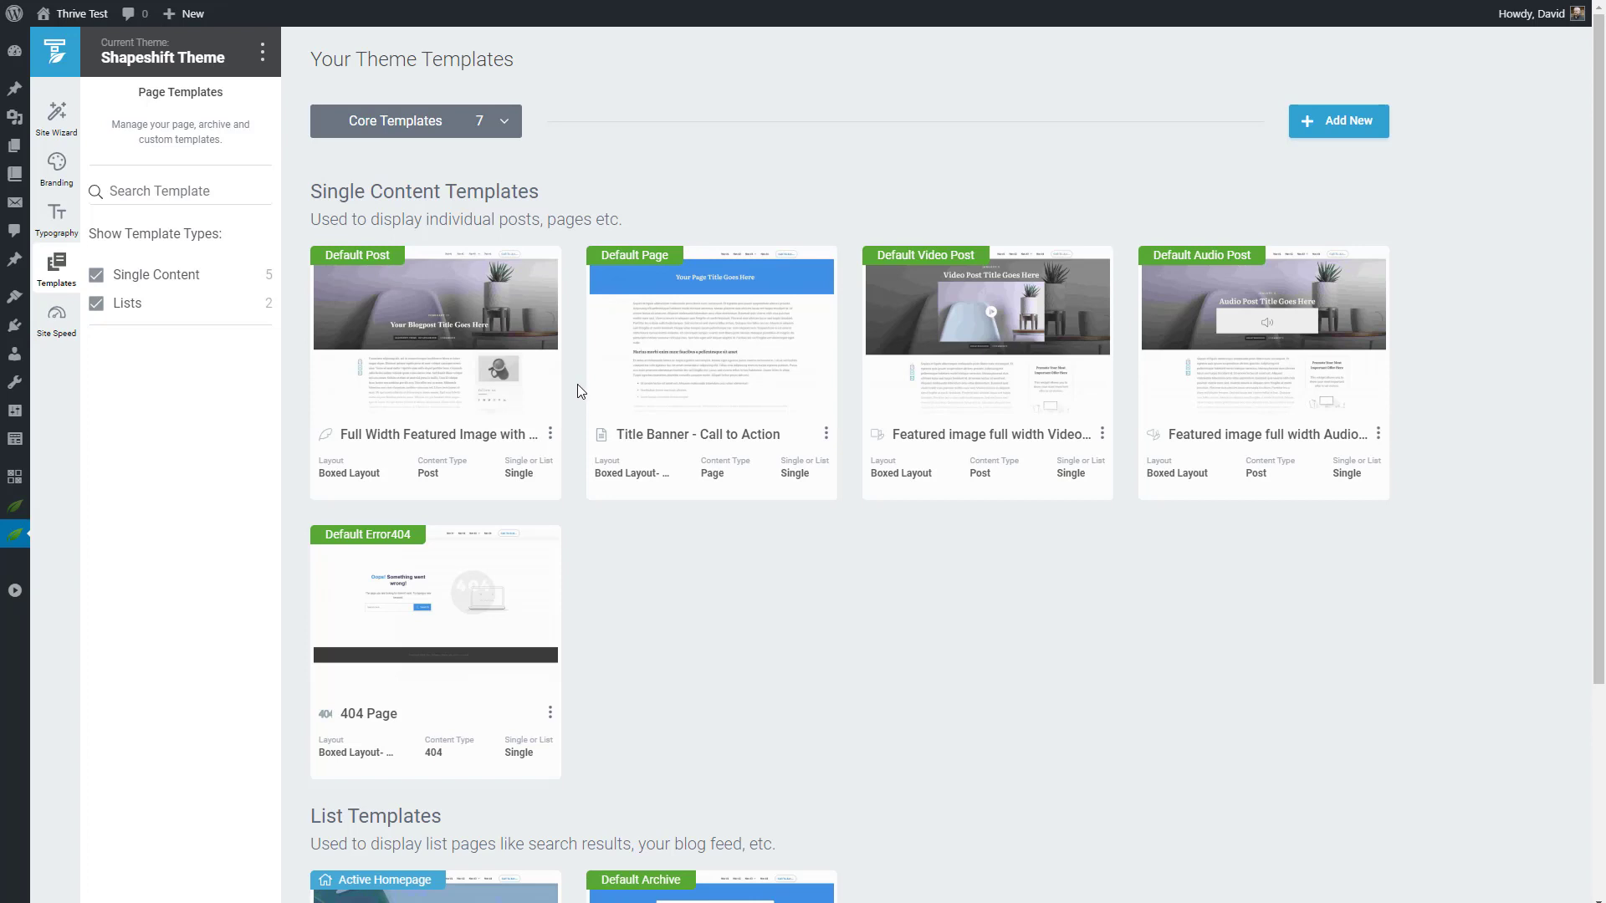
Step: Review the site speed options for minification and caching, image optimization and Accelerated Mobile Pages
left_click(58, 320)
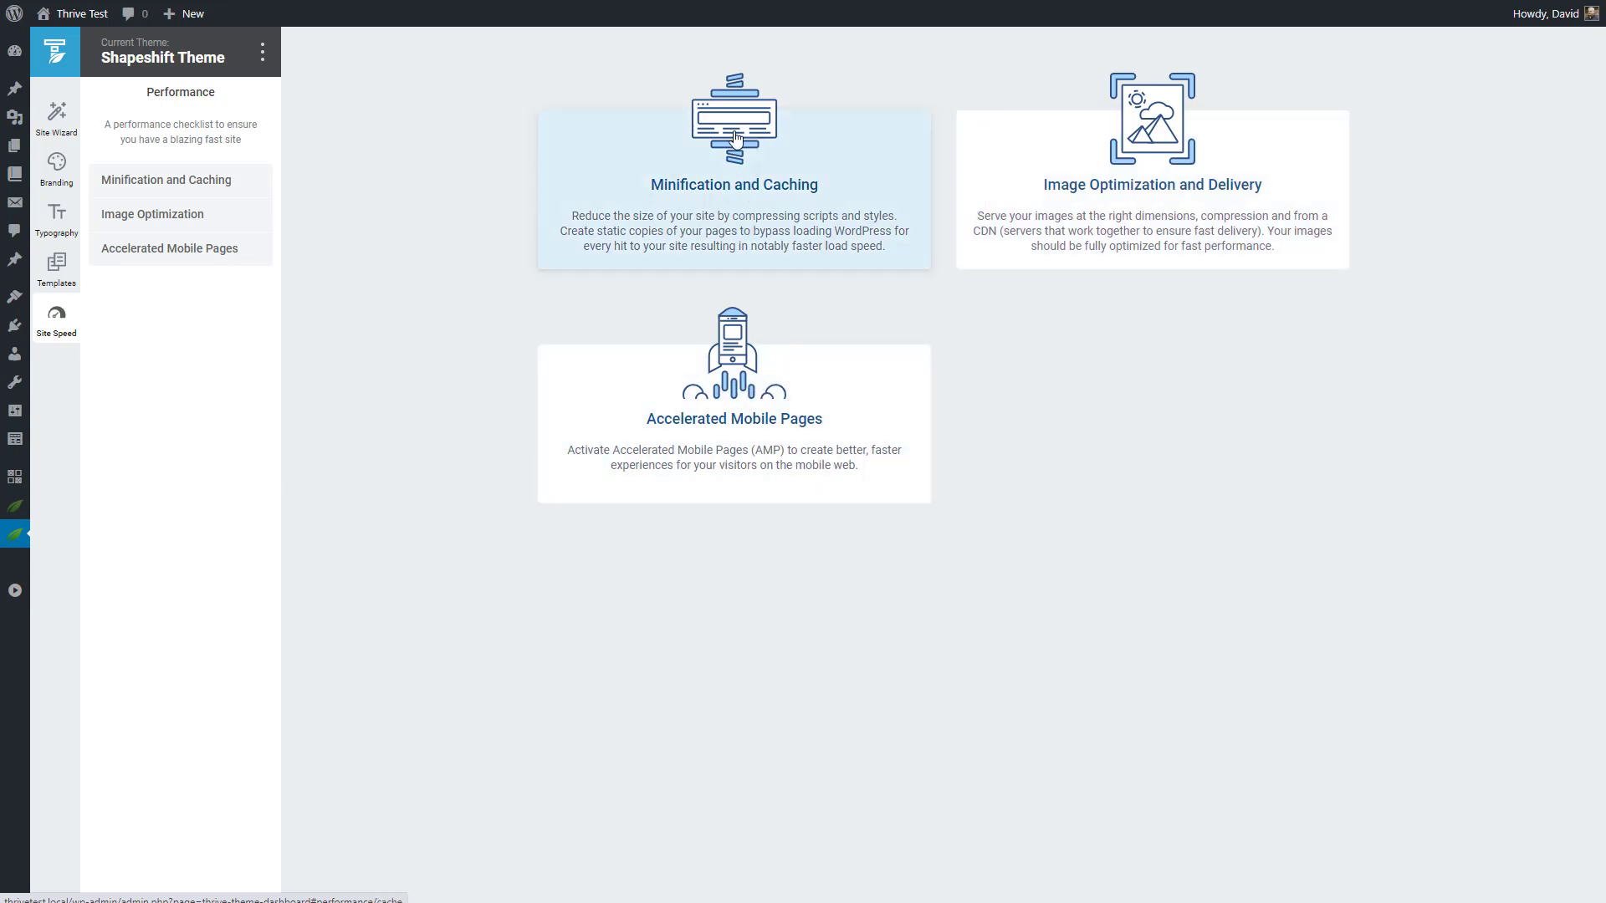
left_click(736, 140)
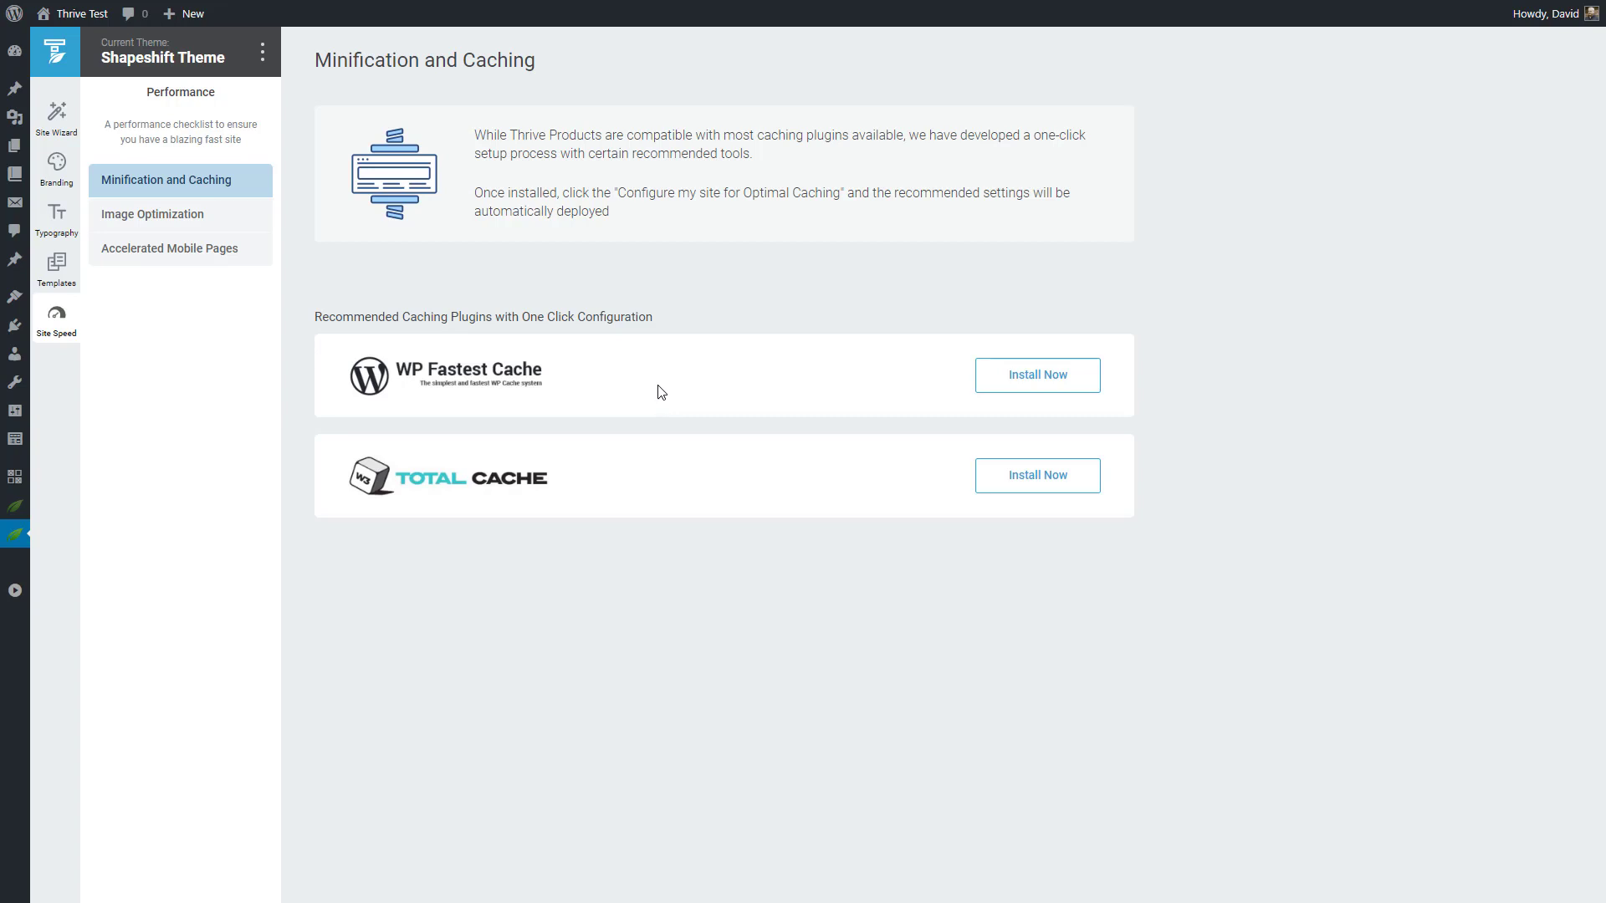
left_click(168, 224)
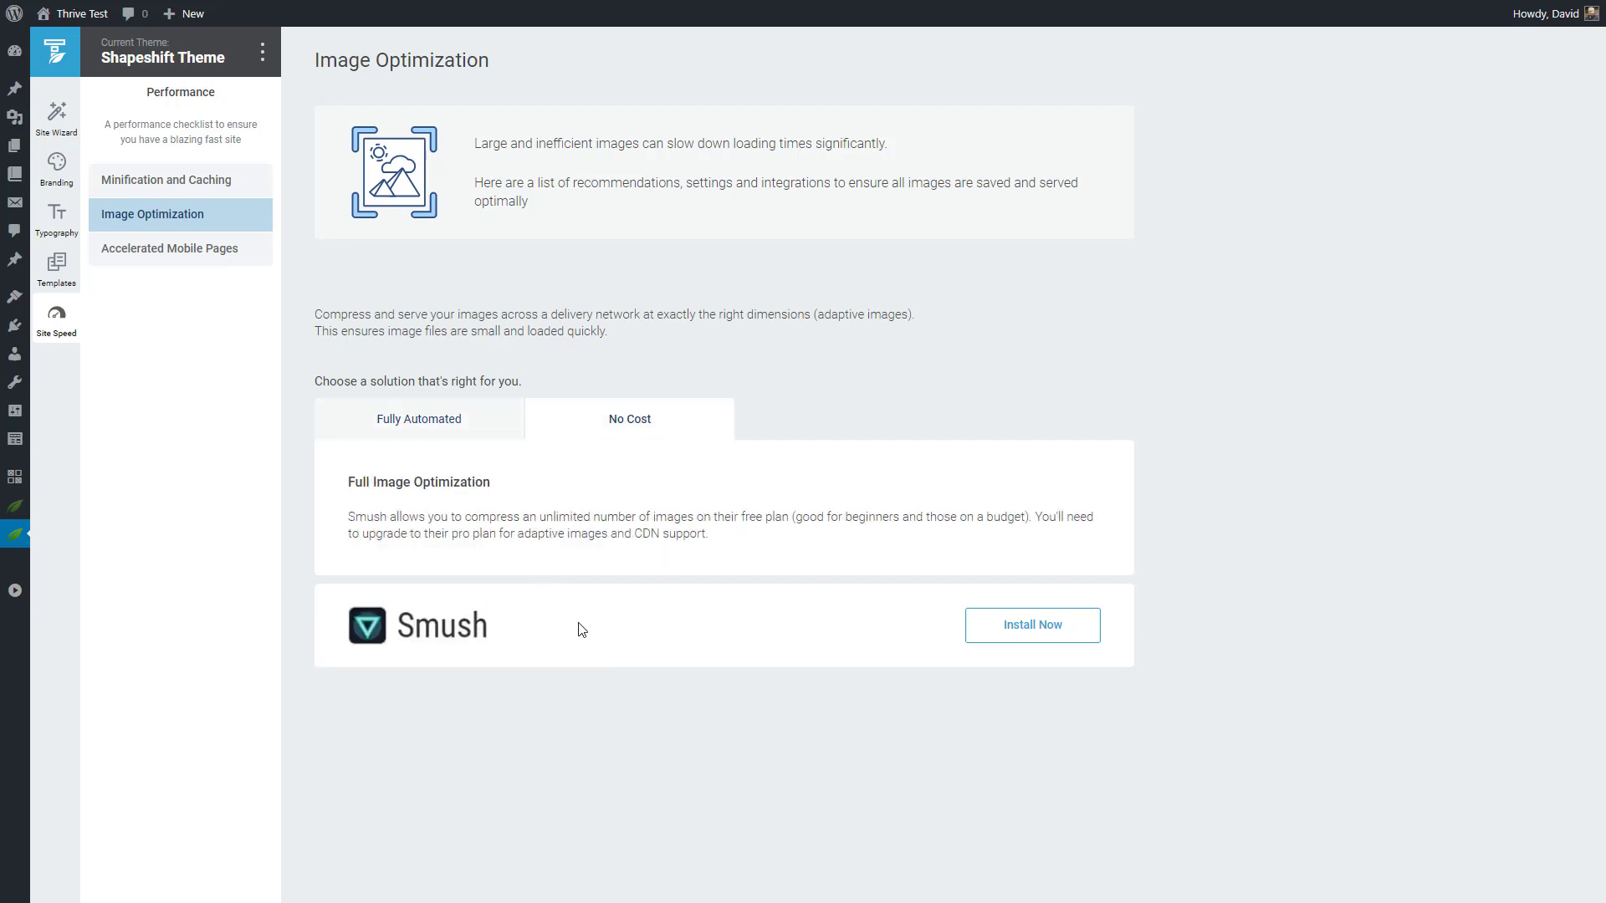
left_click(205, 248)
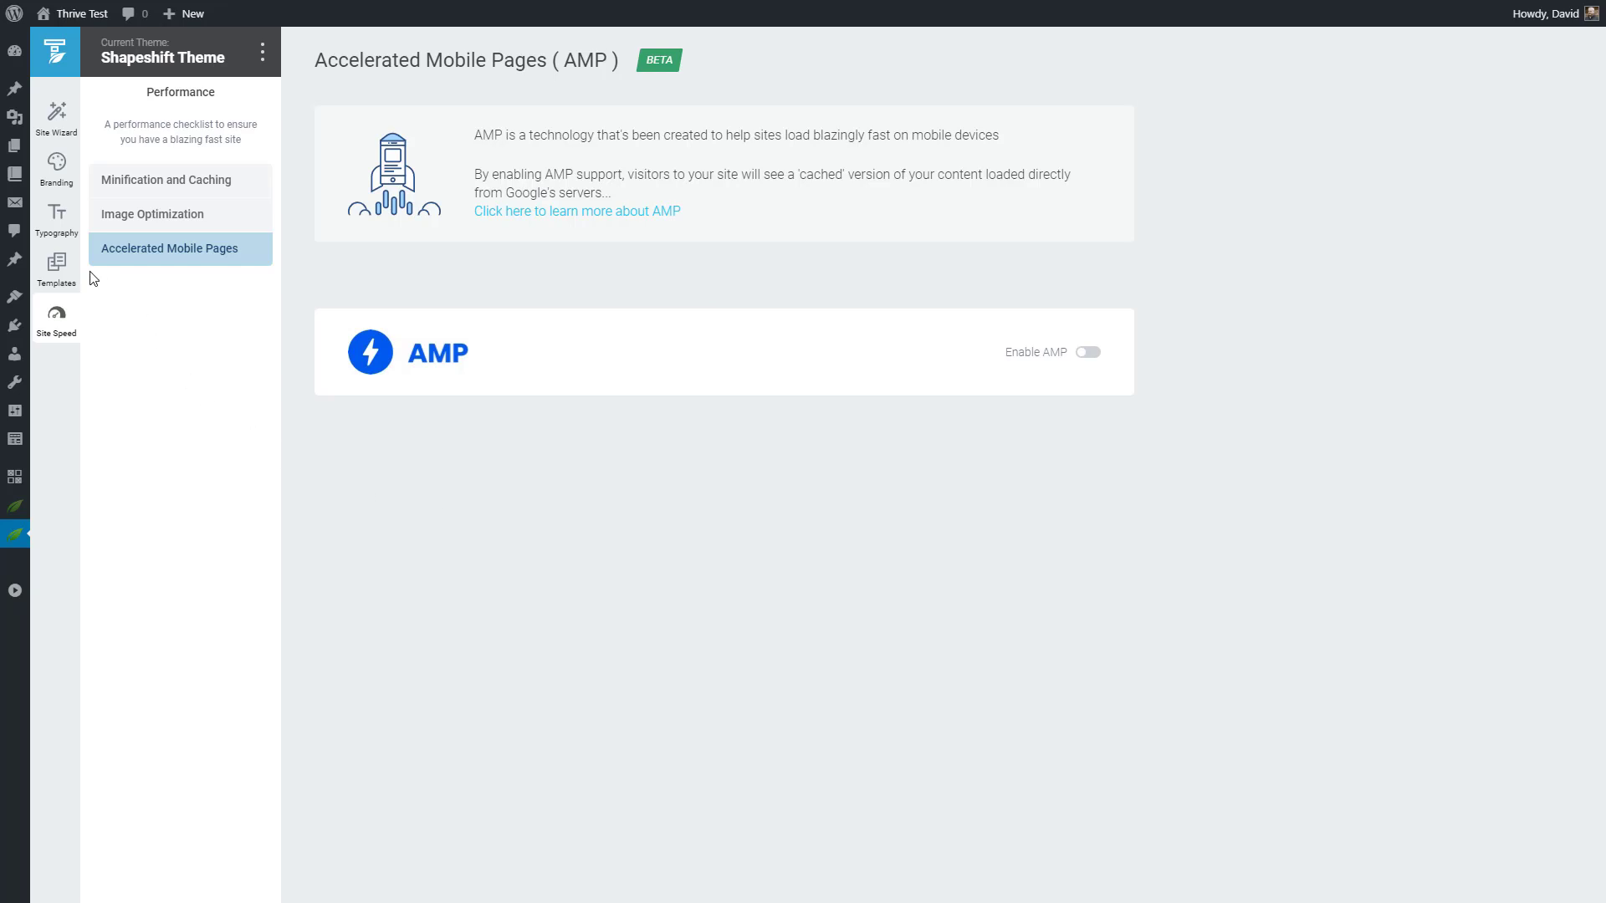
Step: Return to the theme templates, review the core single and list templates, and show the template category filter options
left_click(57, 266)
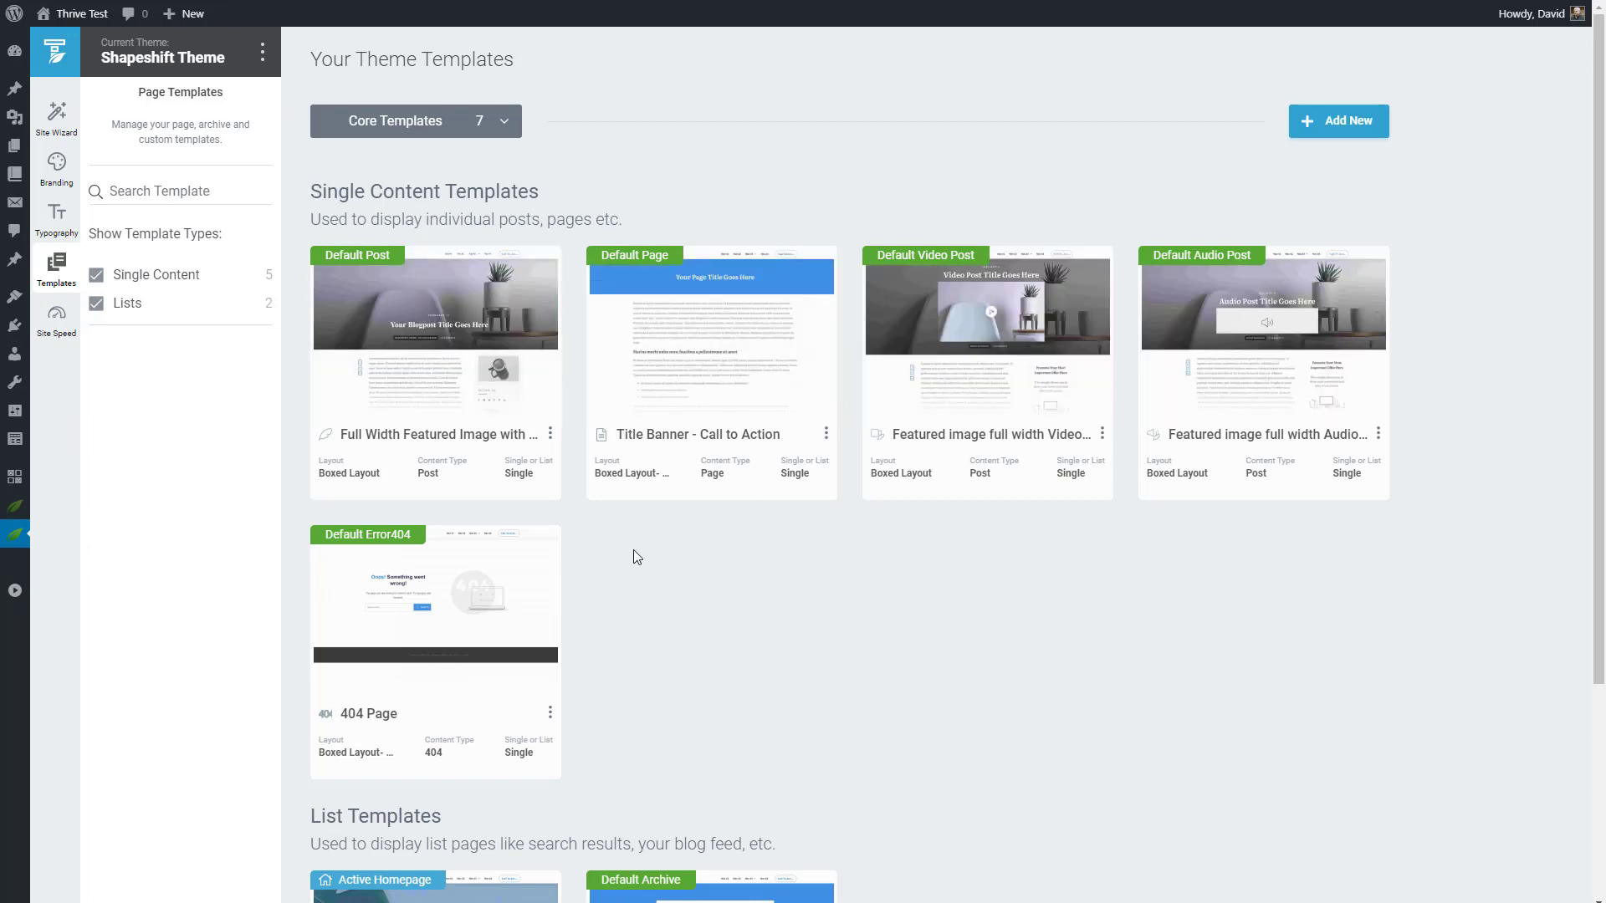
scroll(706, 555, "down", 2)
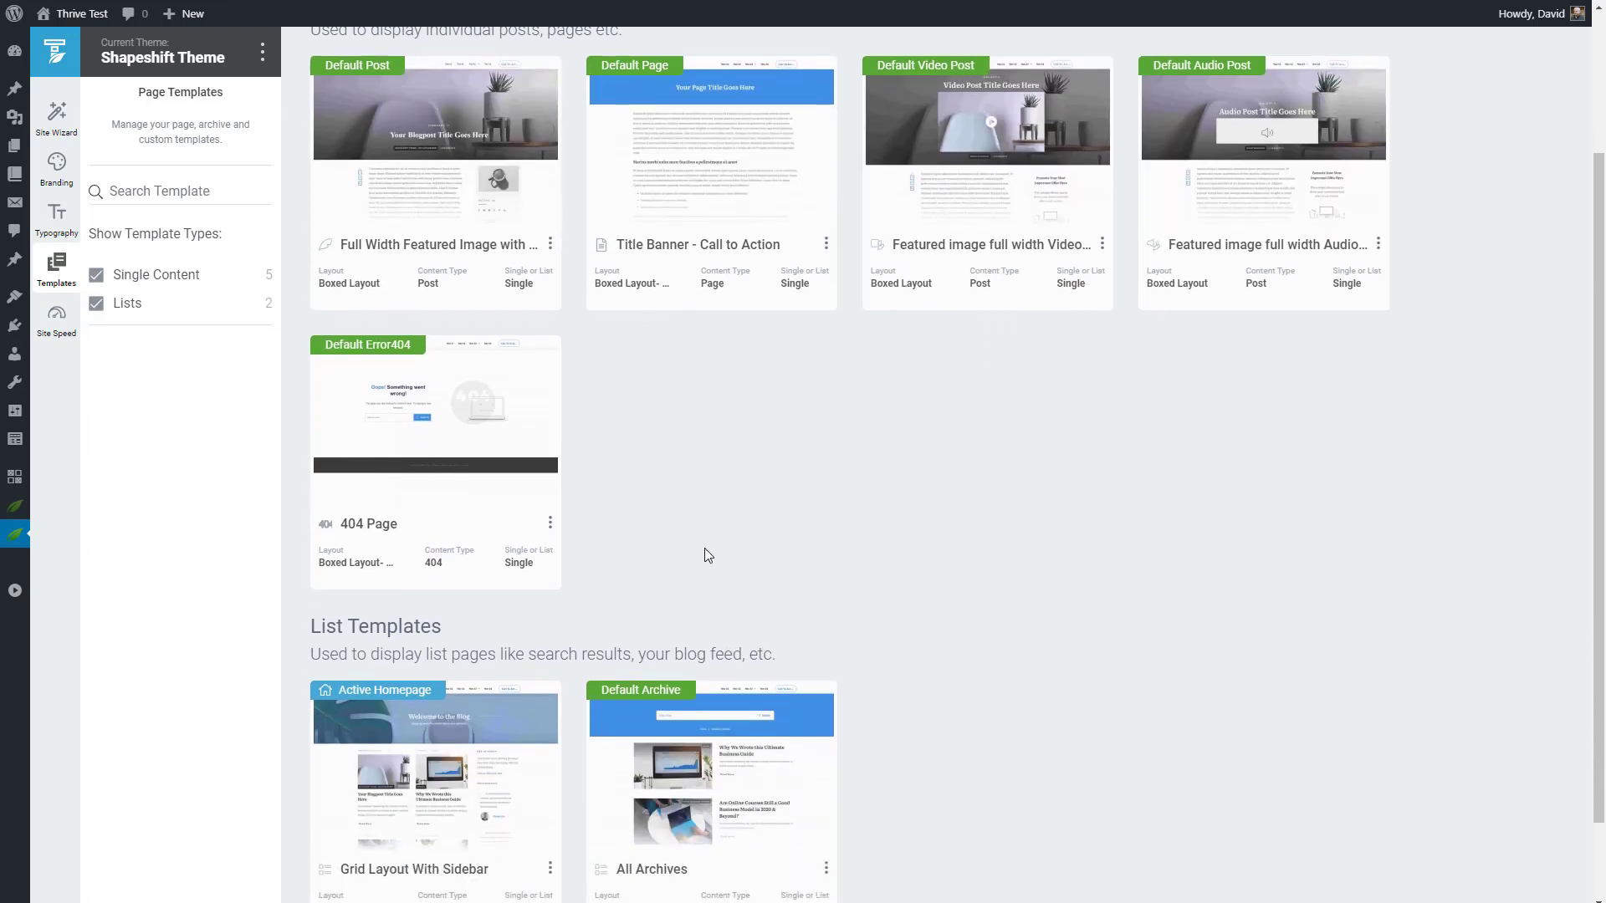
scroll(706, 555, "down", 1)
scroll(734, 542, "up", 3)
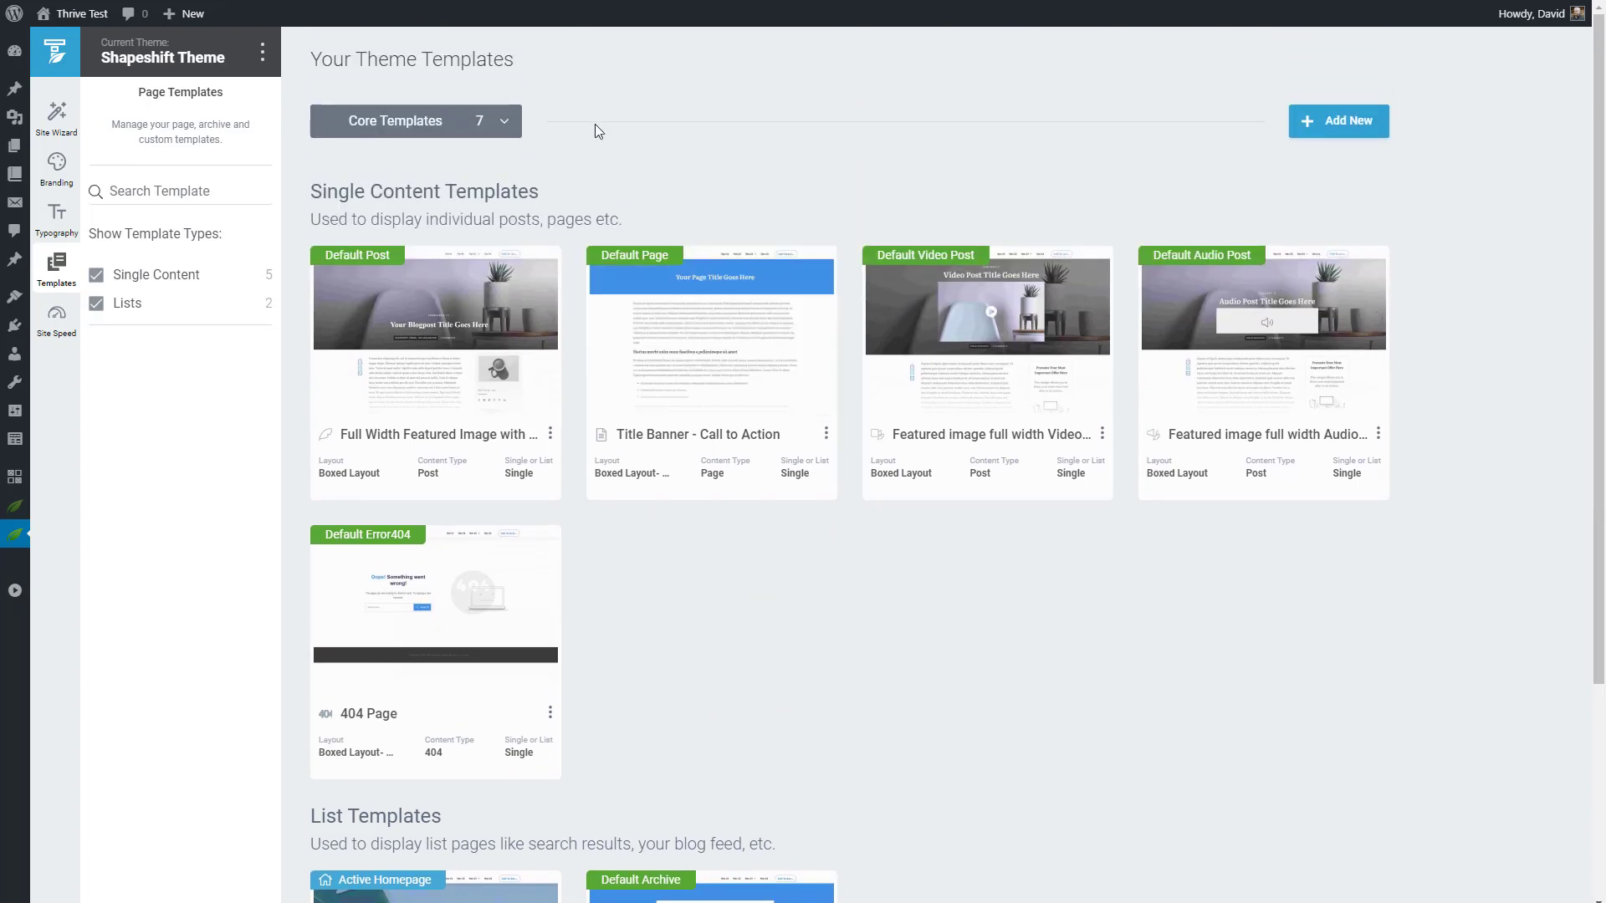
left_click(505, 123)
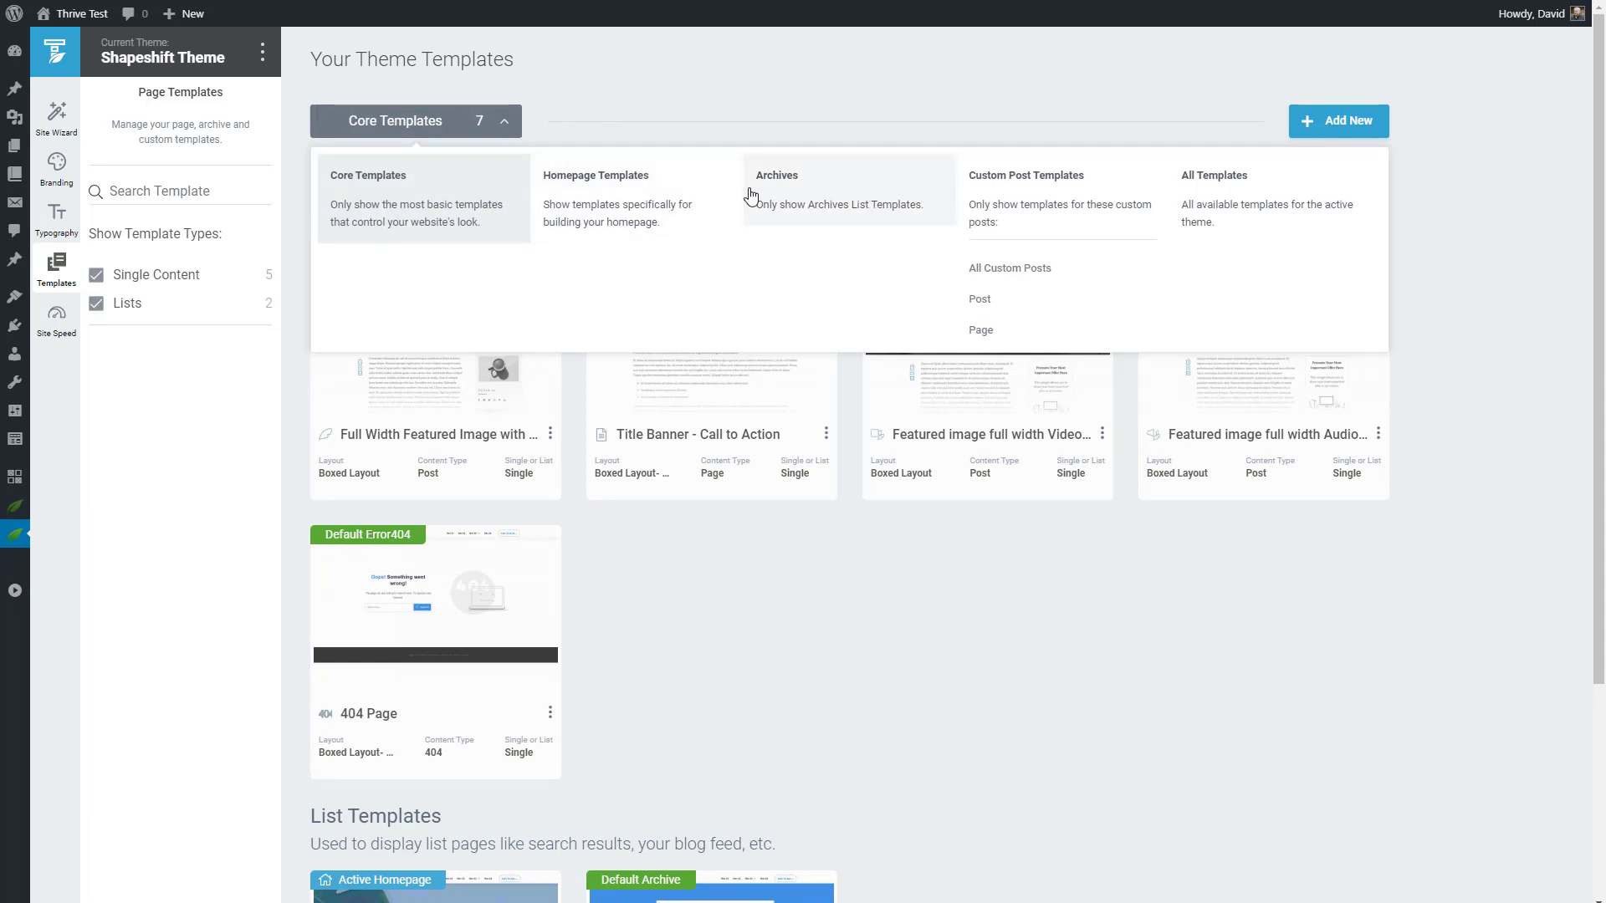
Step: Create a list template named Book Archive with list type Post Types and archive type Book, starting from scratch
left_click(505, 123)
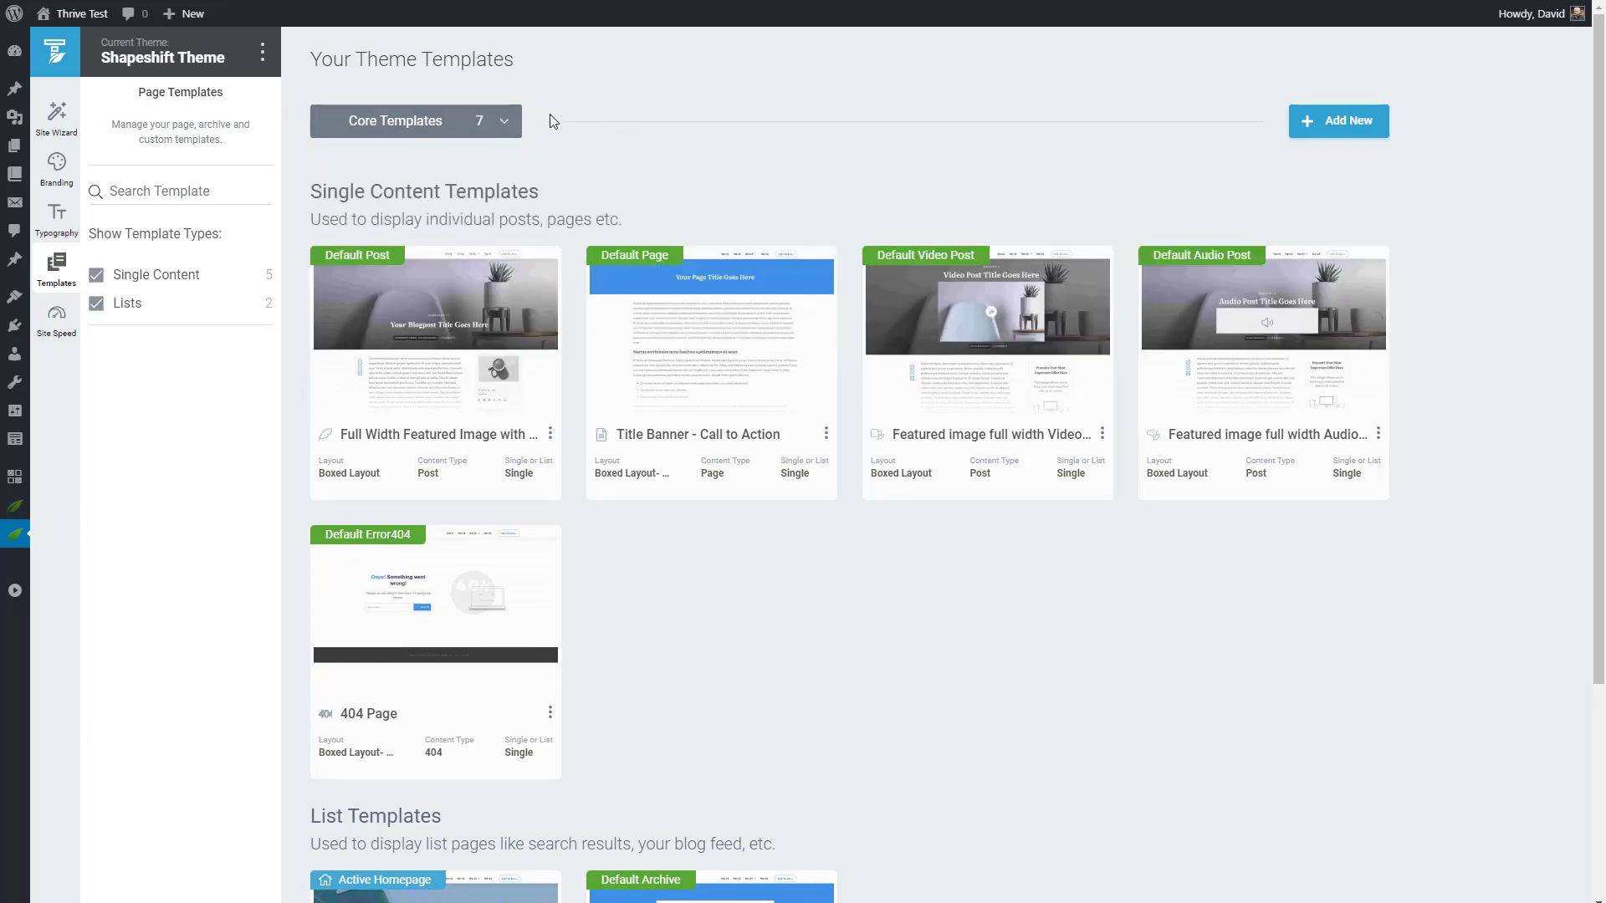
left_click(1306, 127)
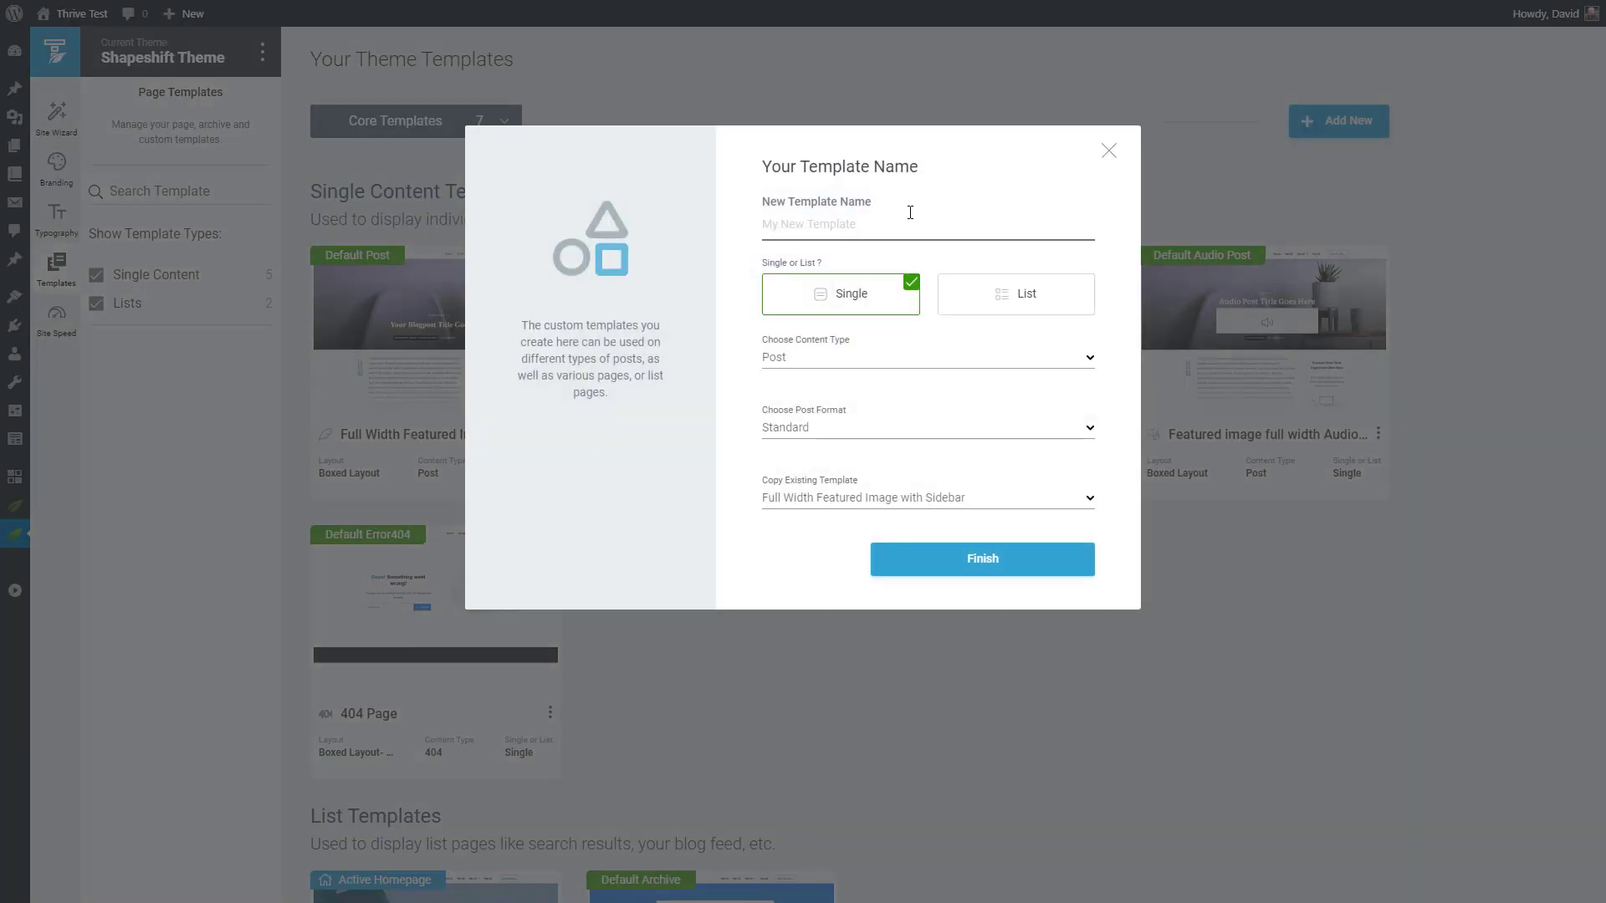
type("Book Archive")
left_click(979, 298)
left_click(846, 361)
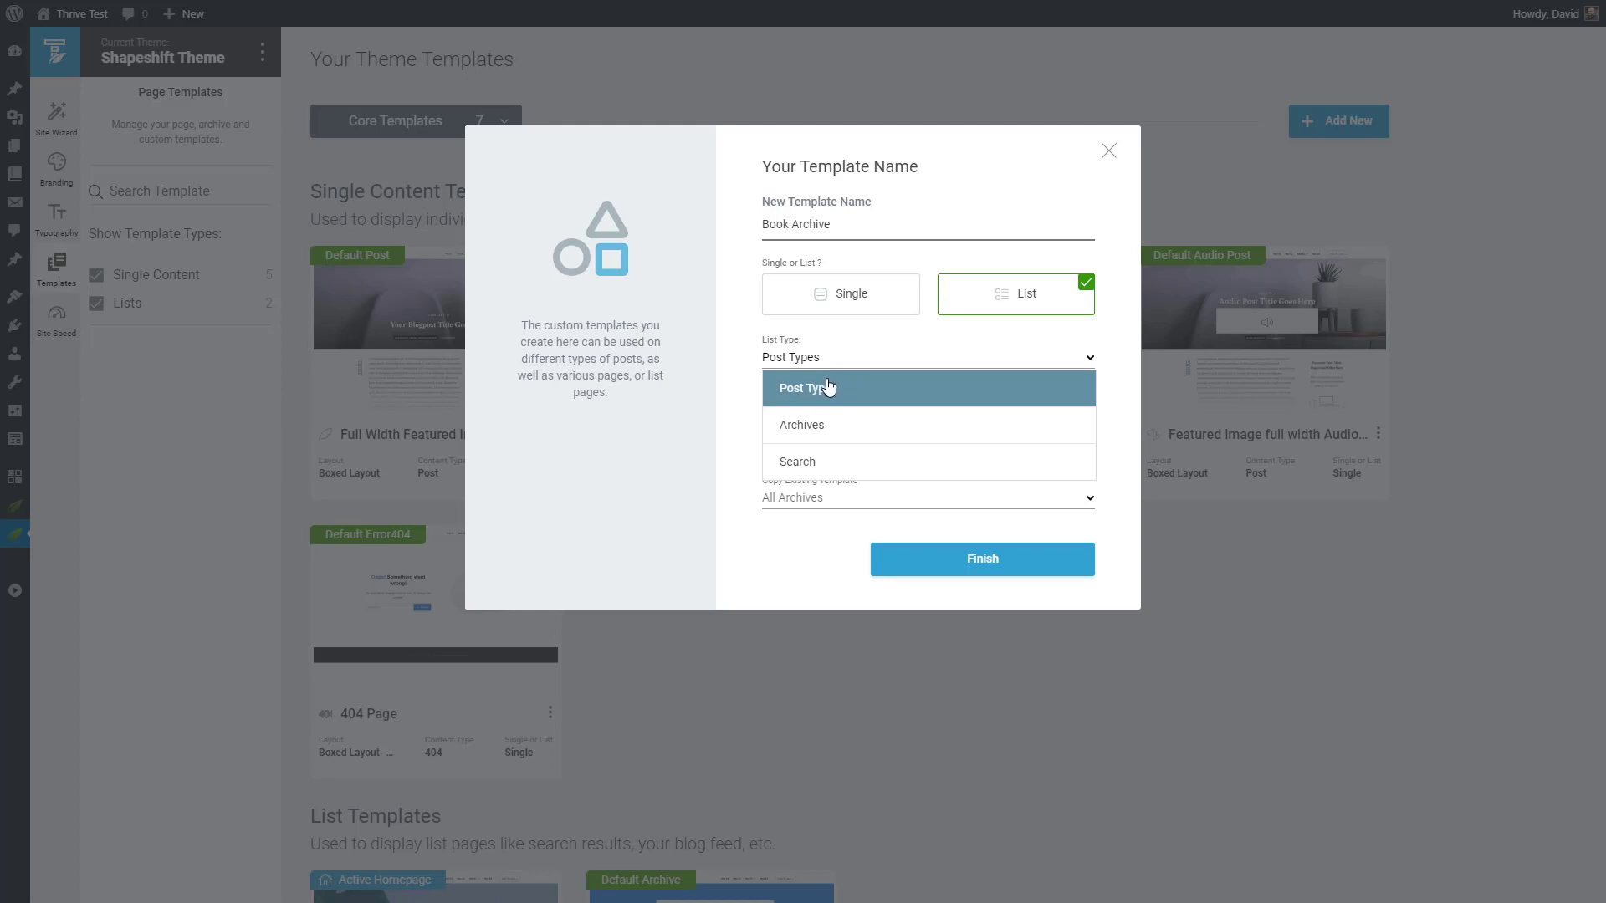
left_click(843, 357)
left_click(842, 428)
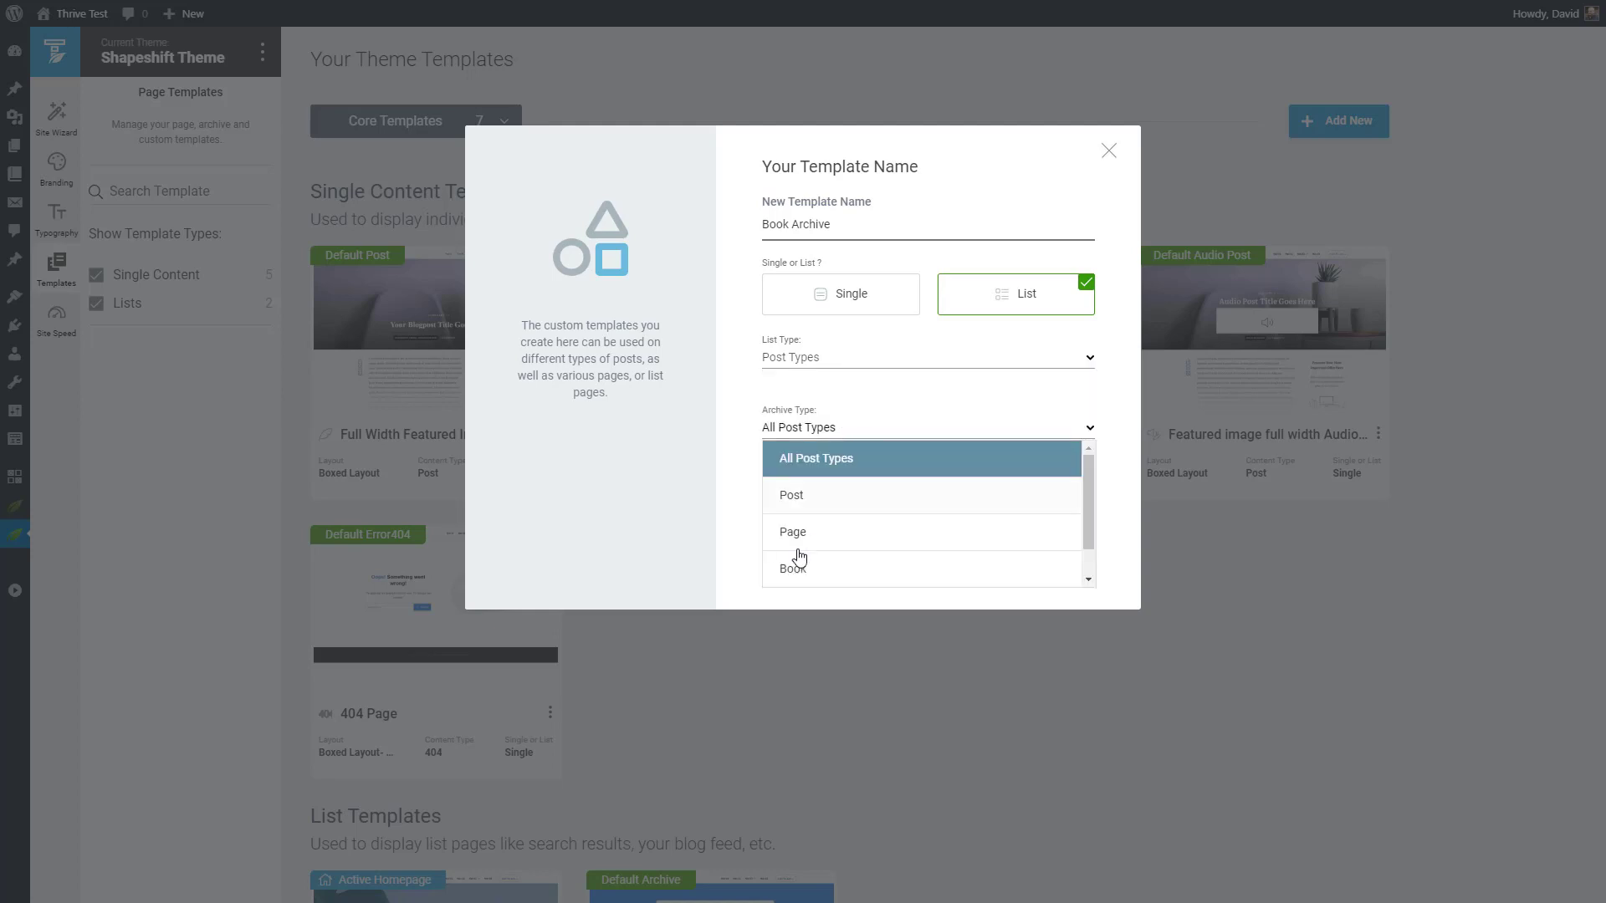
left_click(784, 570)
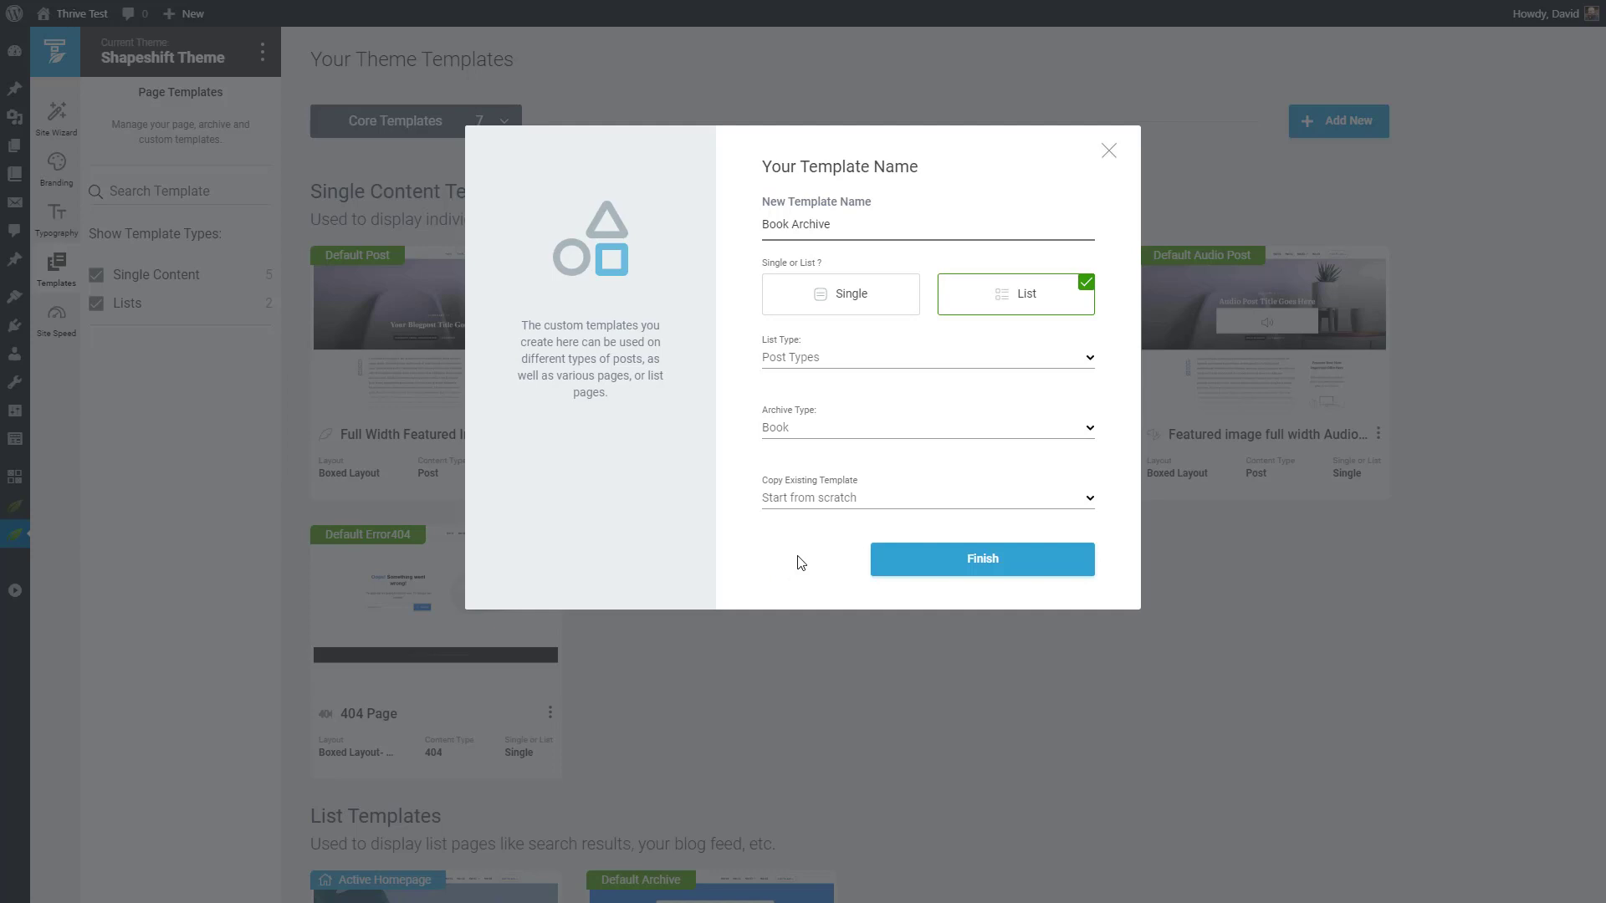
left_click(837, 500)
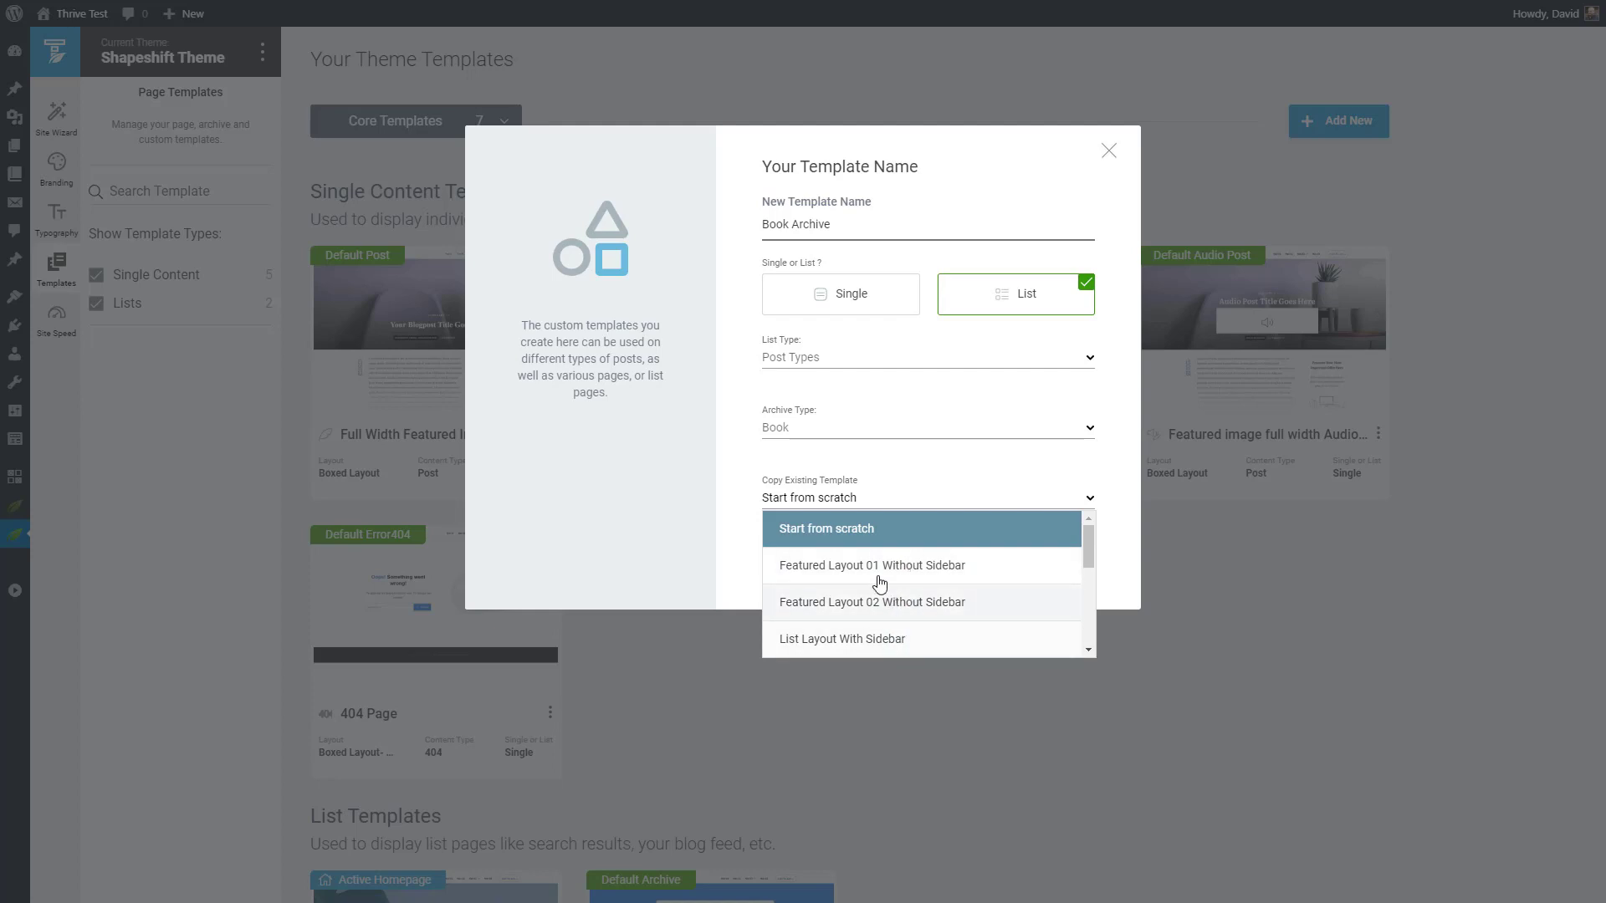
left_click(929, 529)
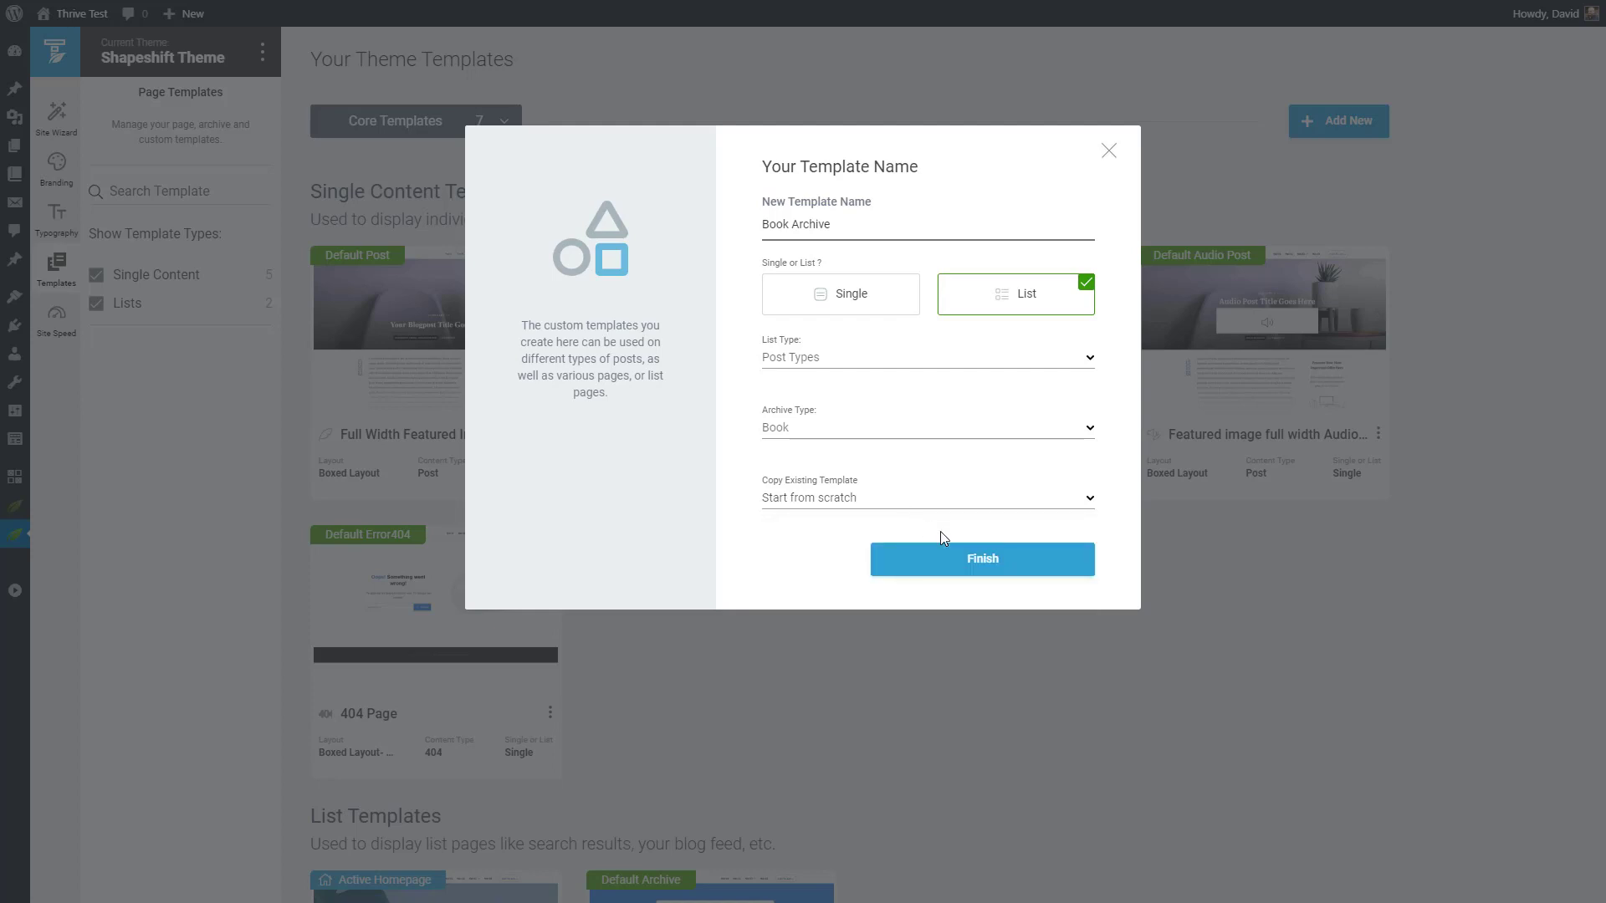
left_click(982, 562)
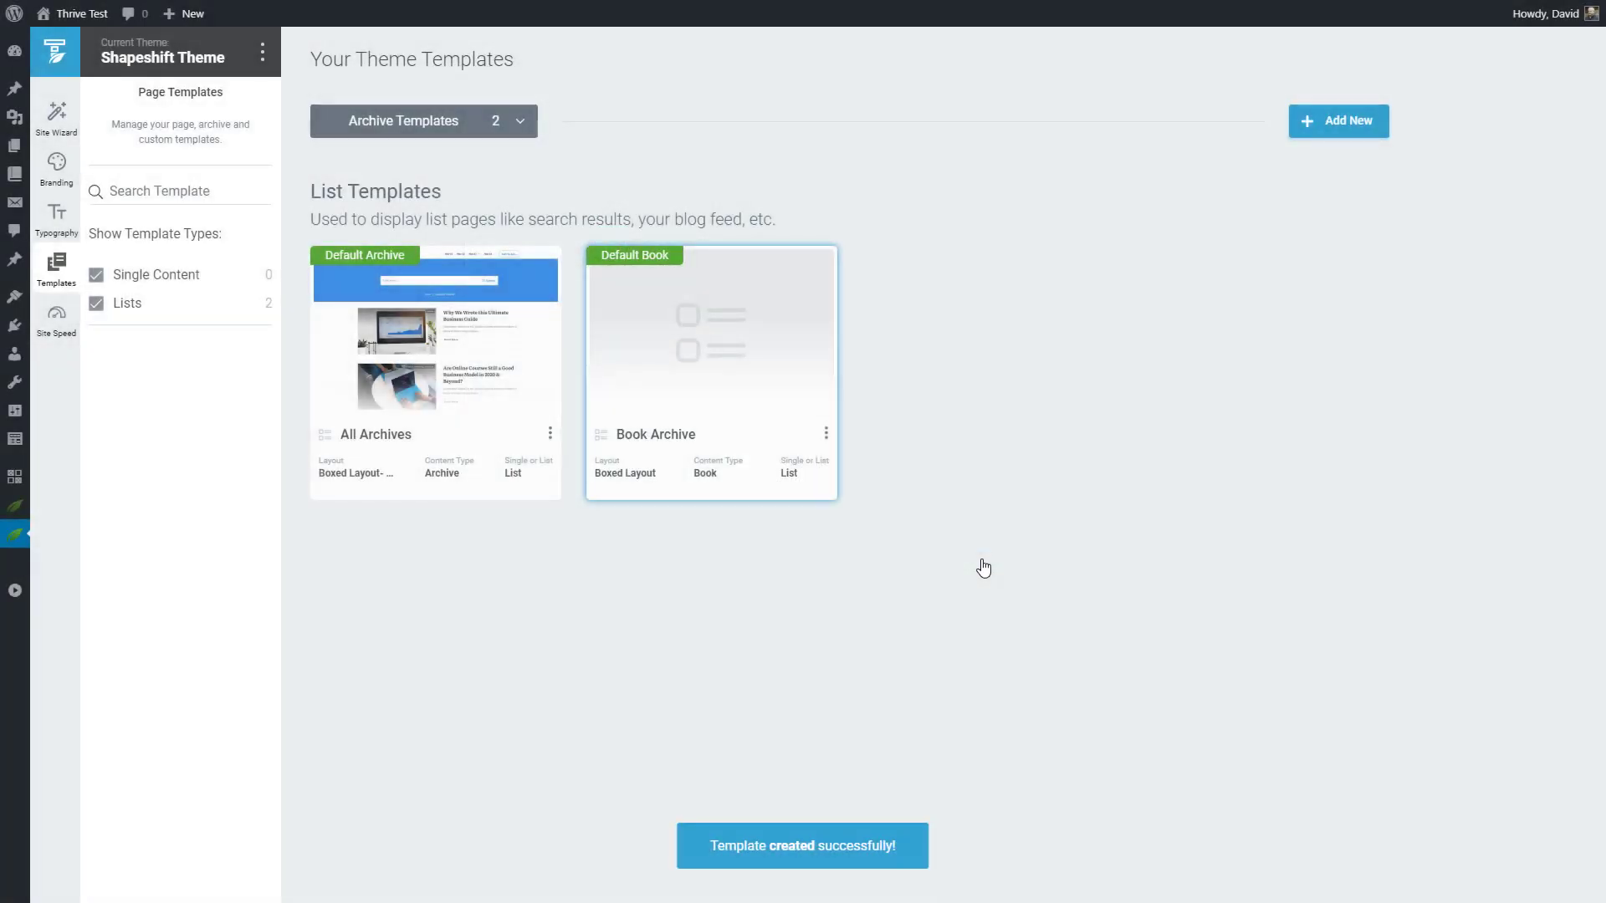
Step: Show the Book Archive template's management options and open the template for editing
mouse_move(747, 401)
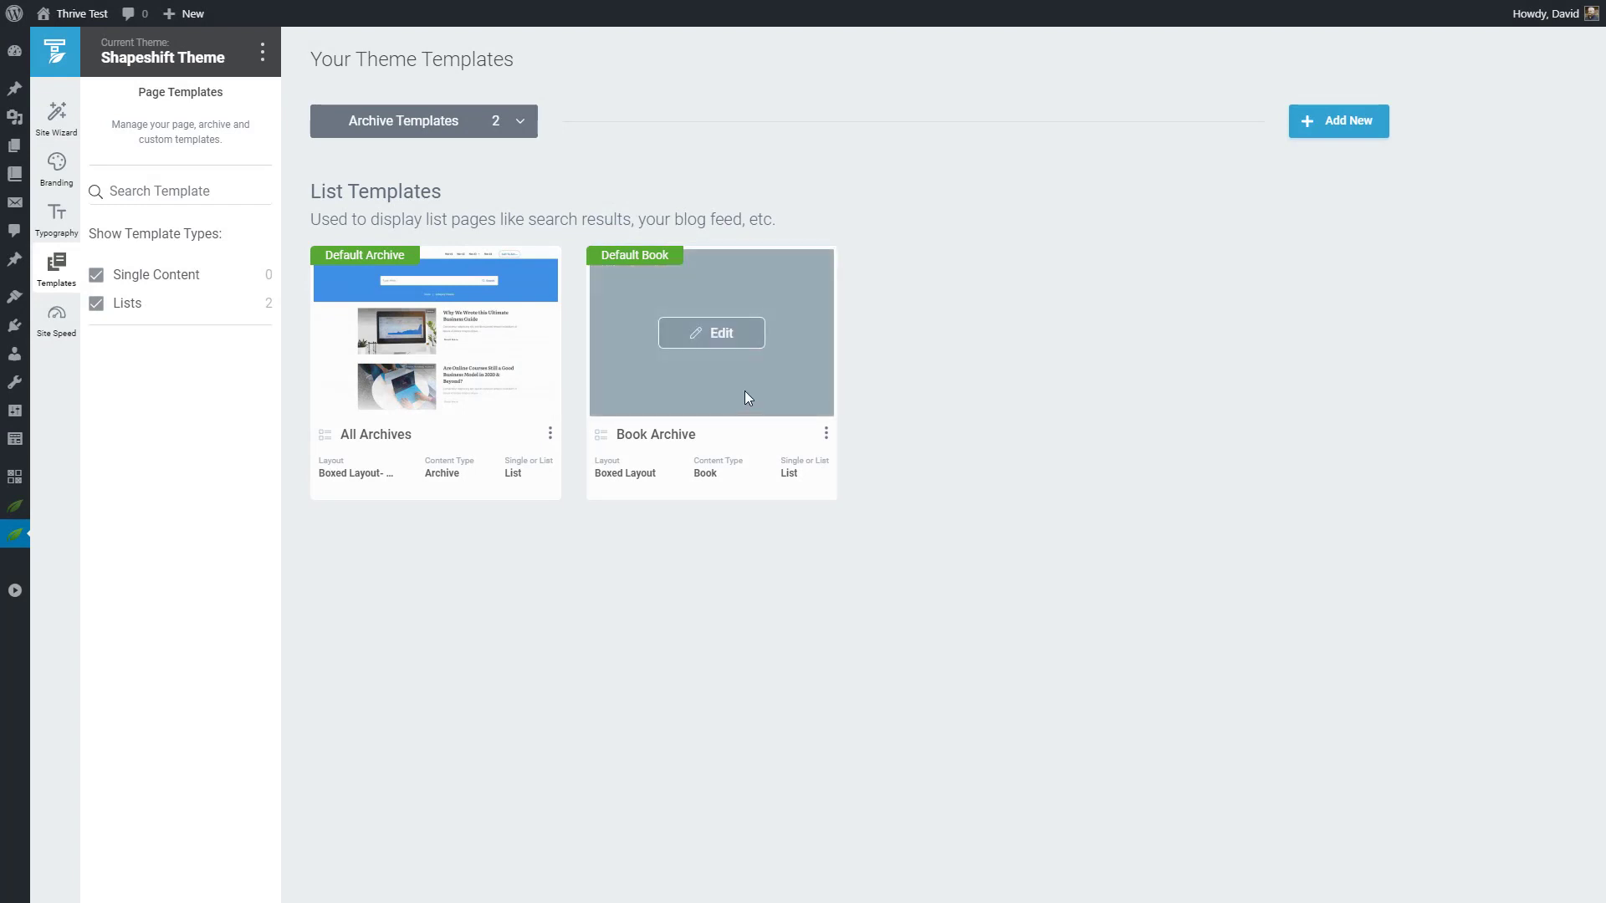
left_click(827, 440)
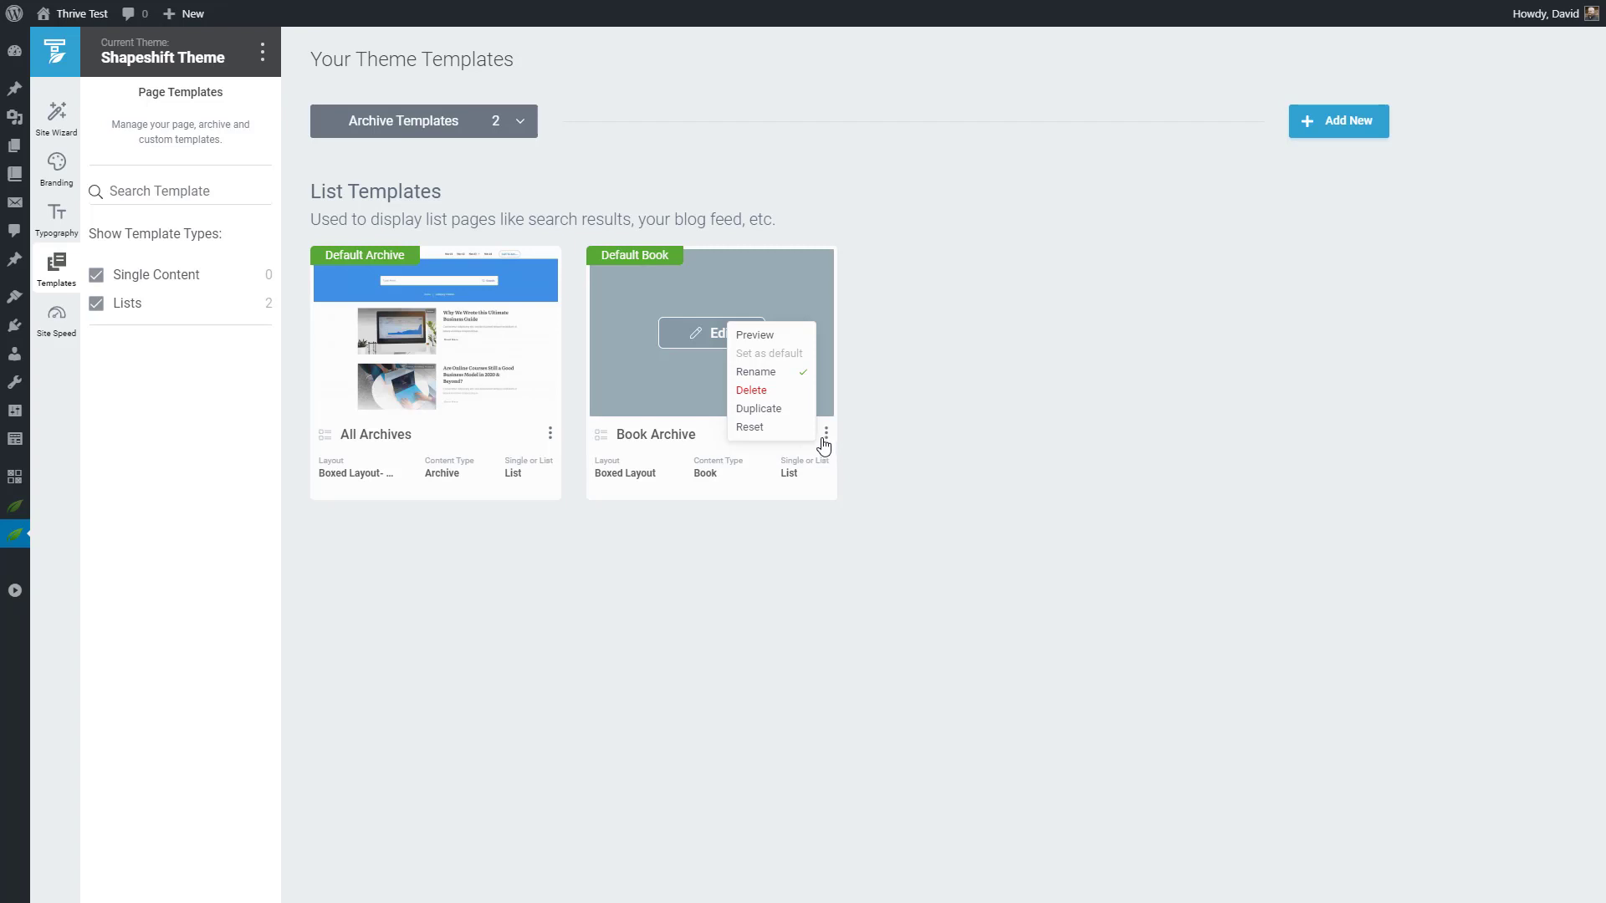
left_click(695, 338)
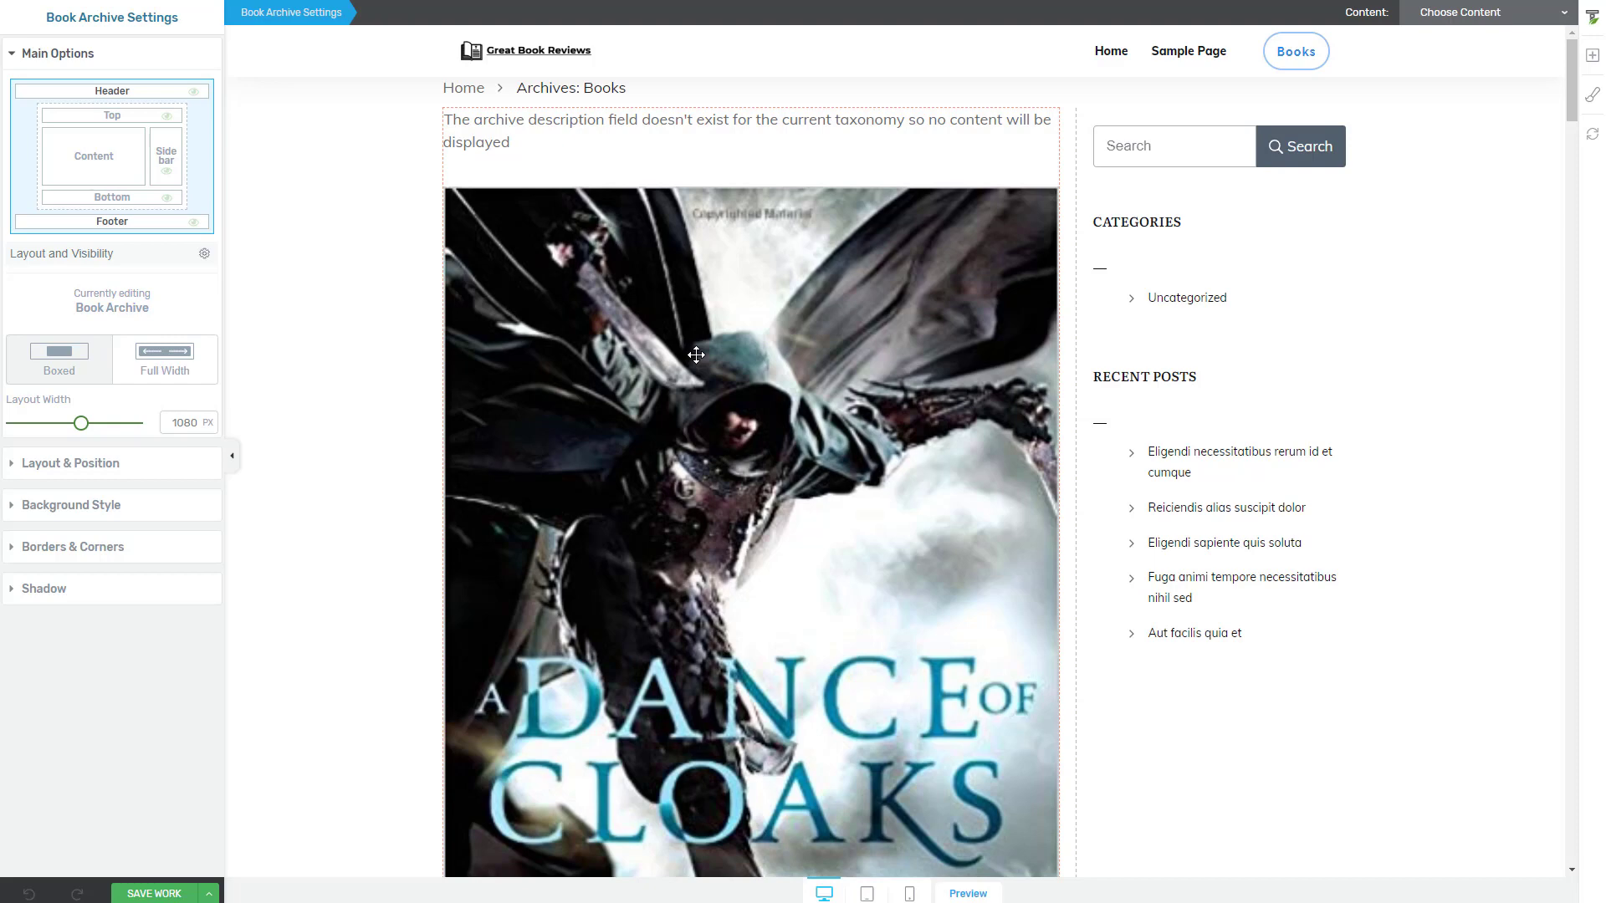
Step: Look through the book listing in the archive layout and review the template's save and exit options
scroll(721, 367, "down", 15)
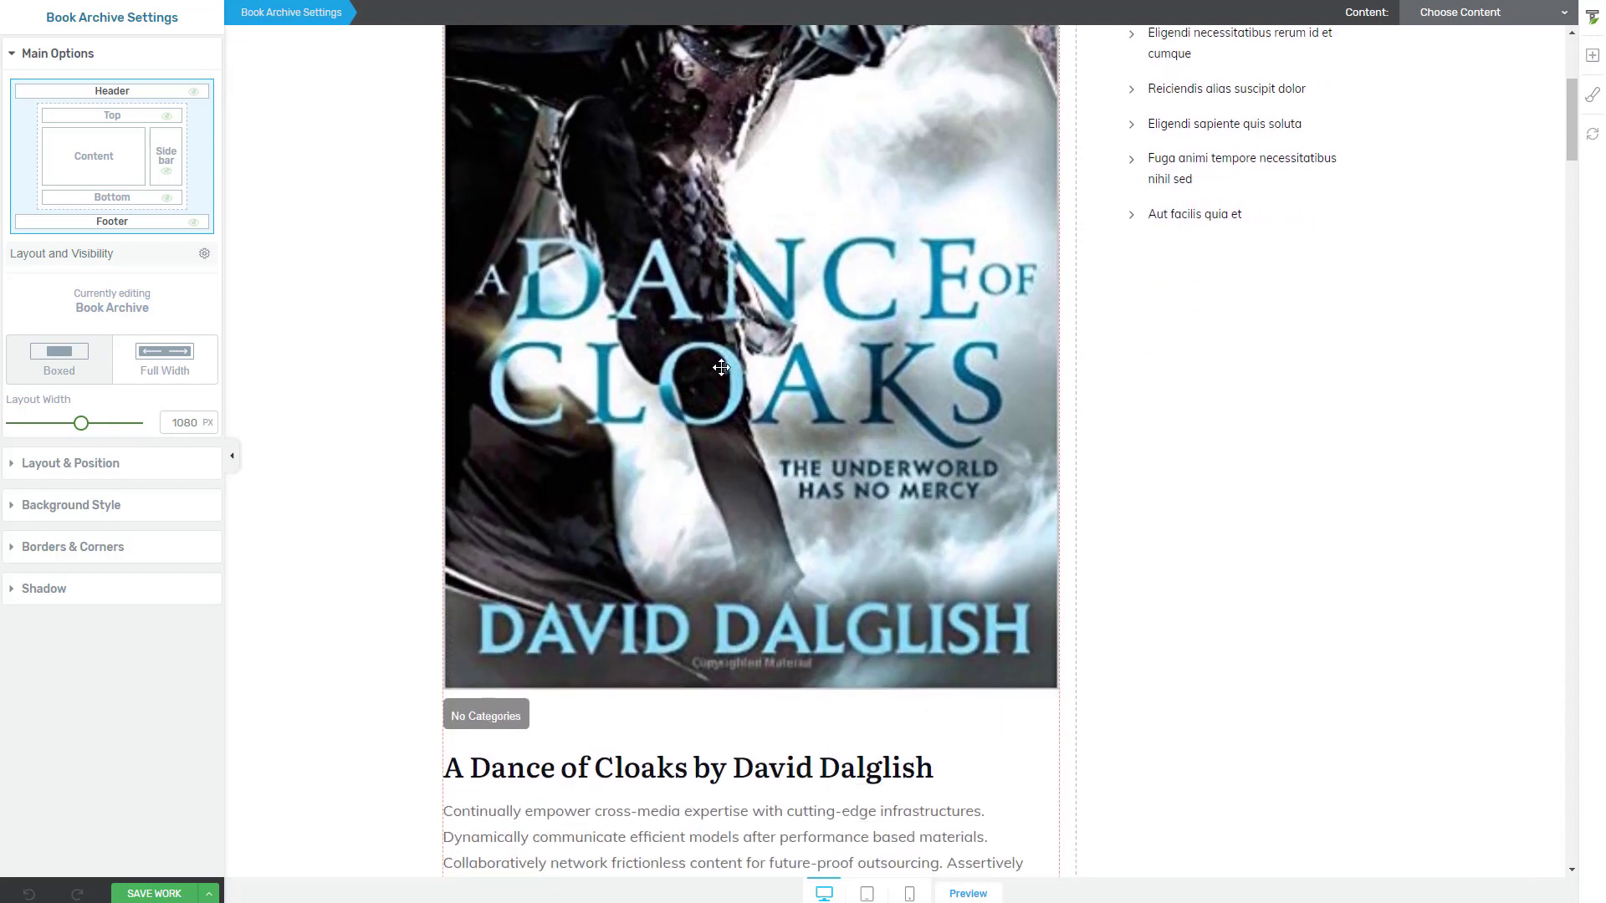
scroll(721, 367, "down", 15)
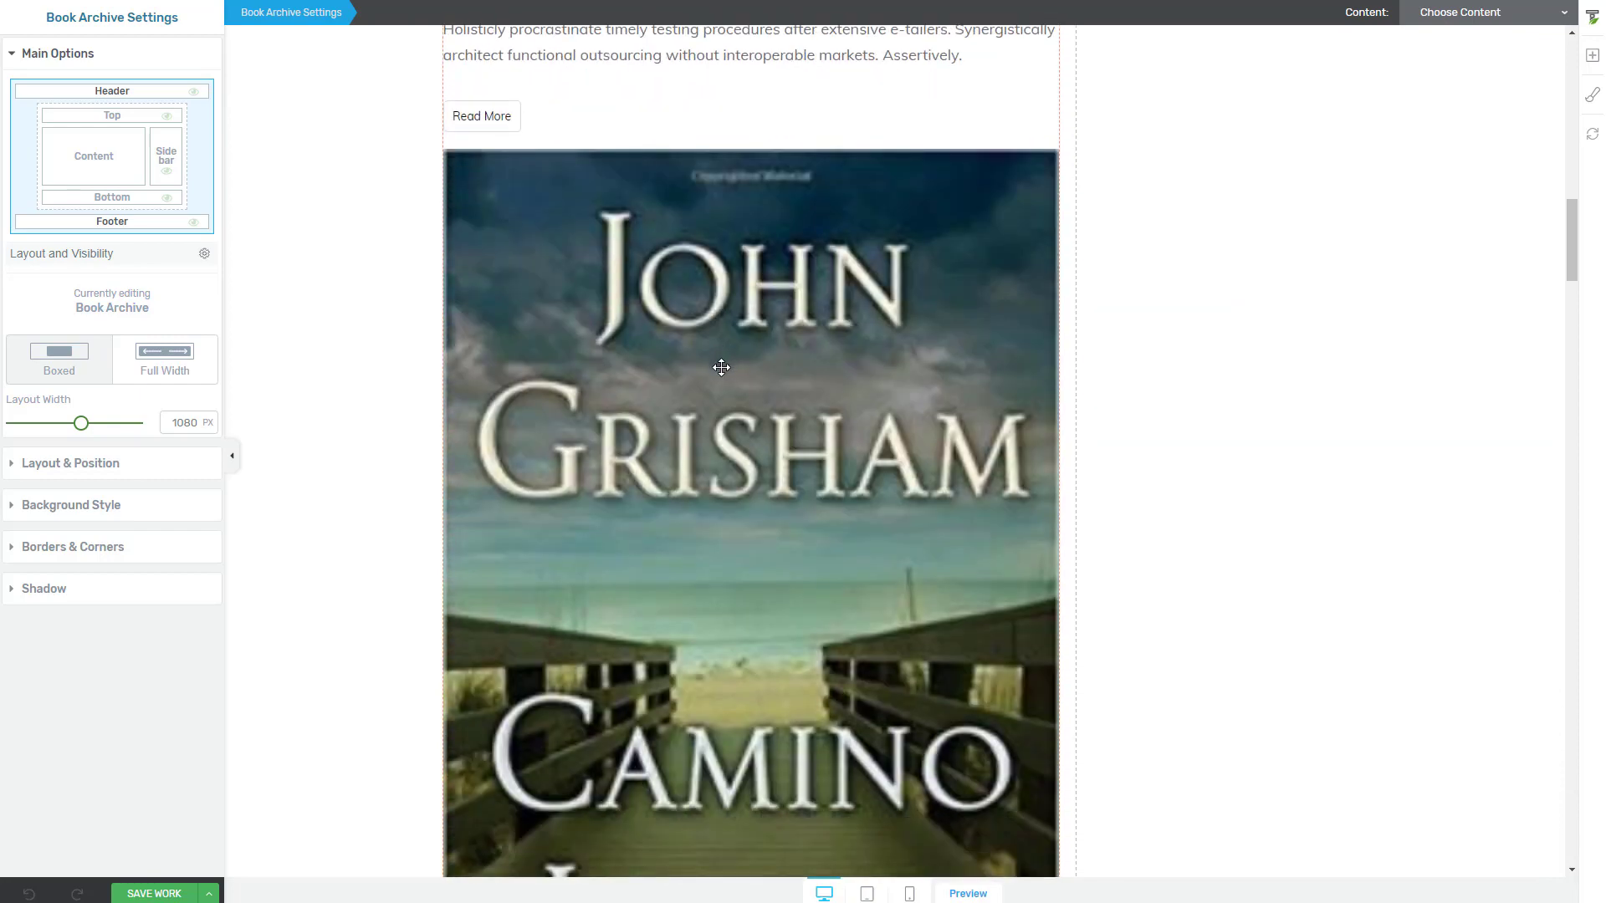
scroll(721, 367, "up", 15)
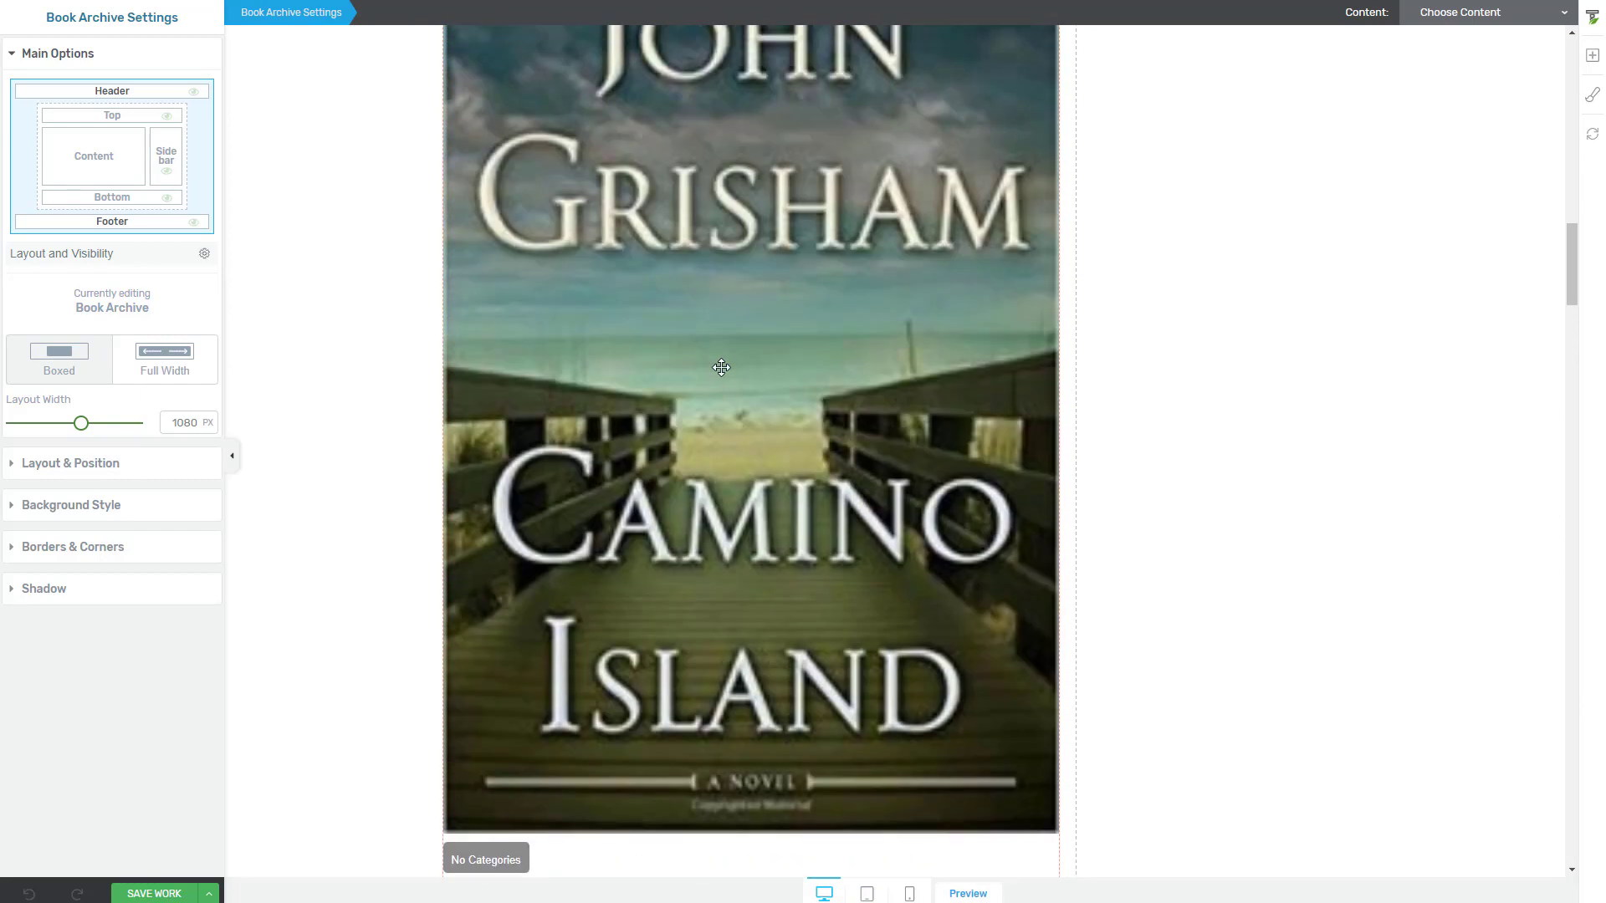
scroll(721, 368, "up", 10)
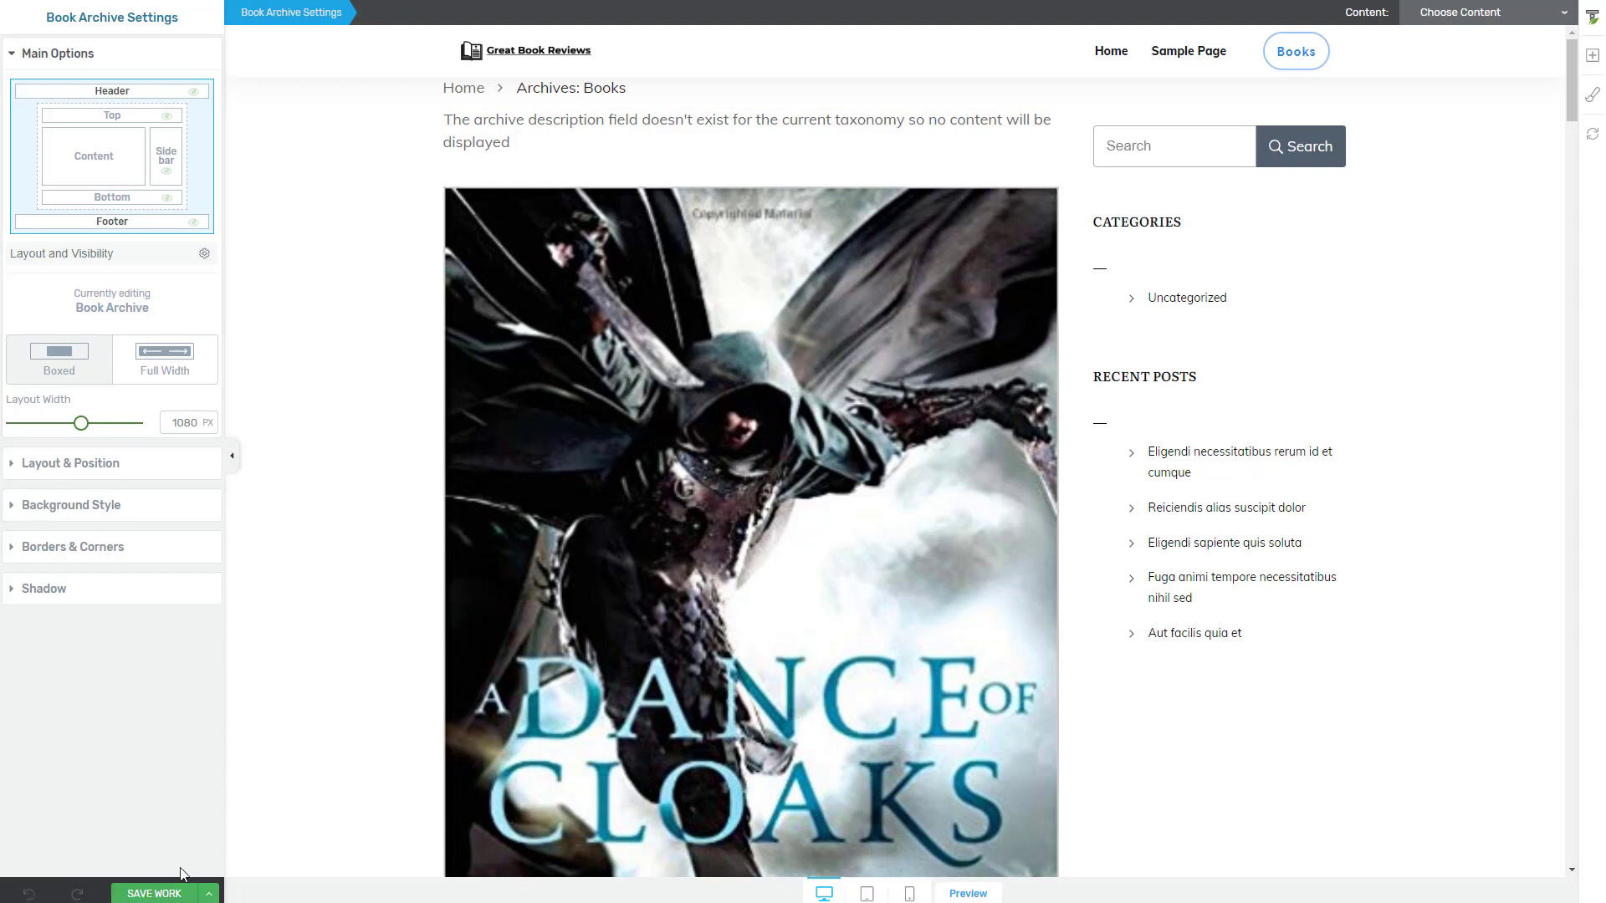
left_click(208, 894)
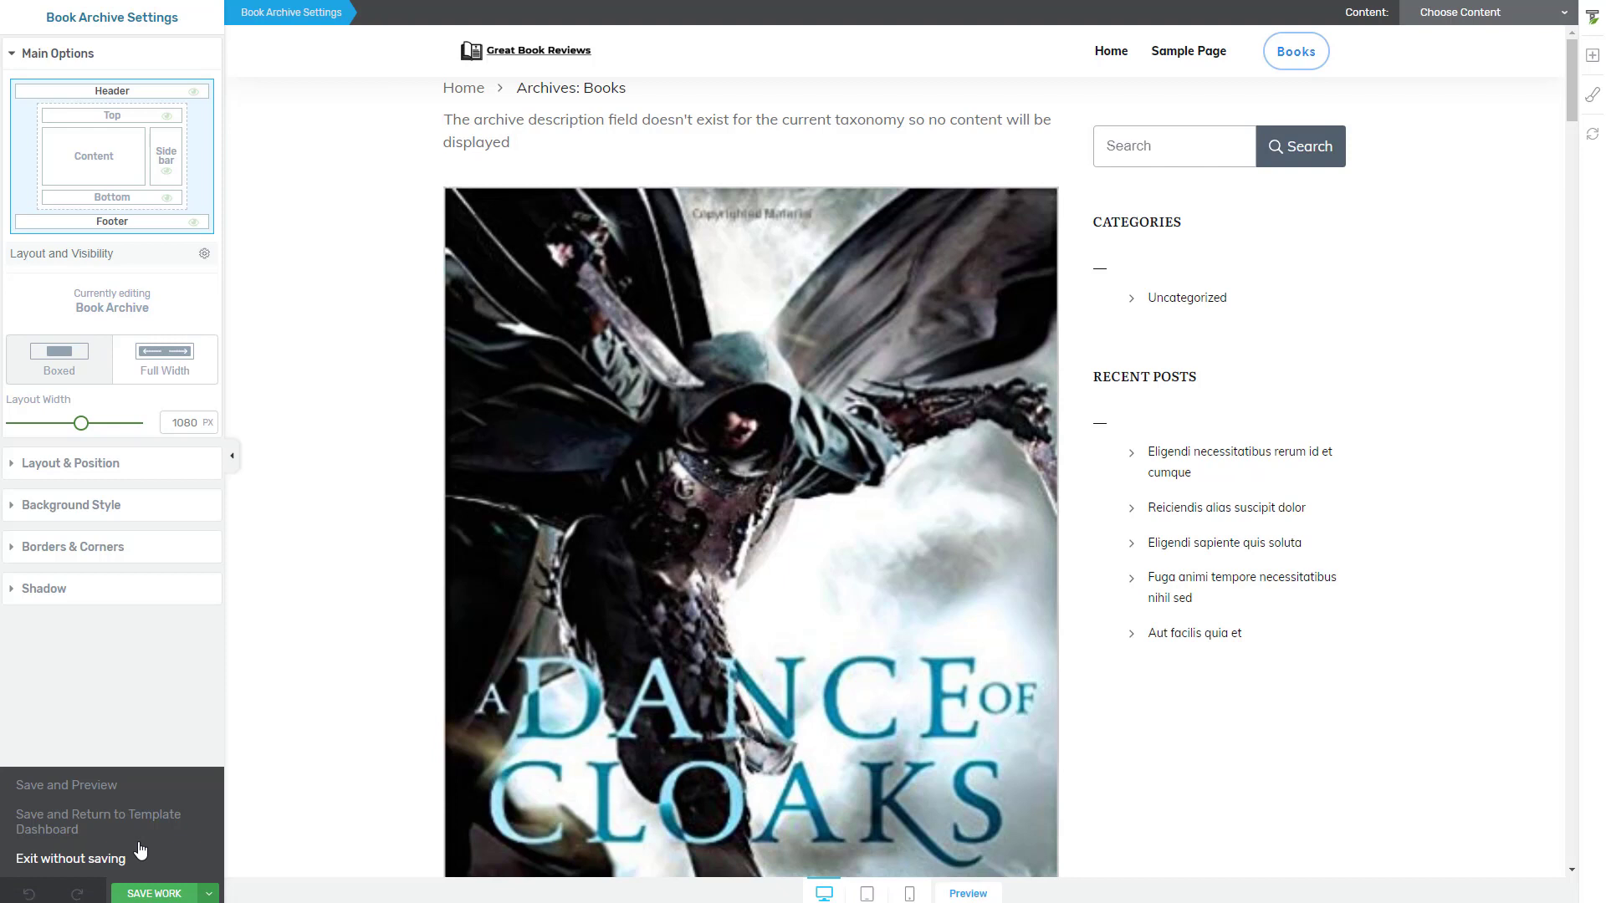
left_click(151, 699)
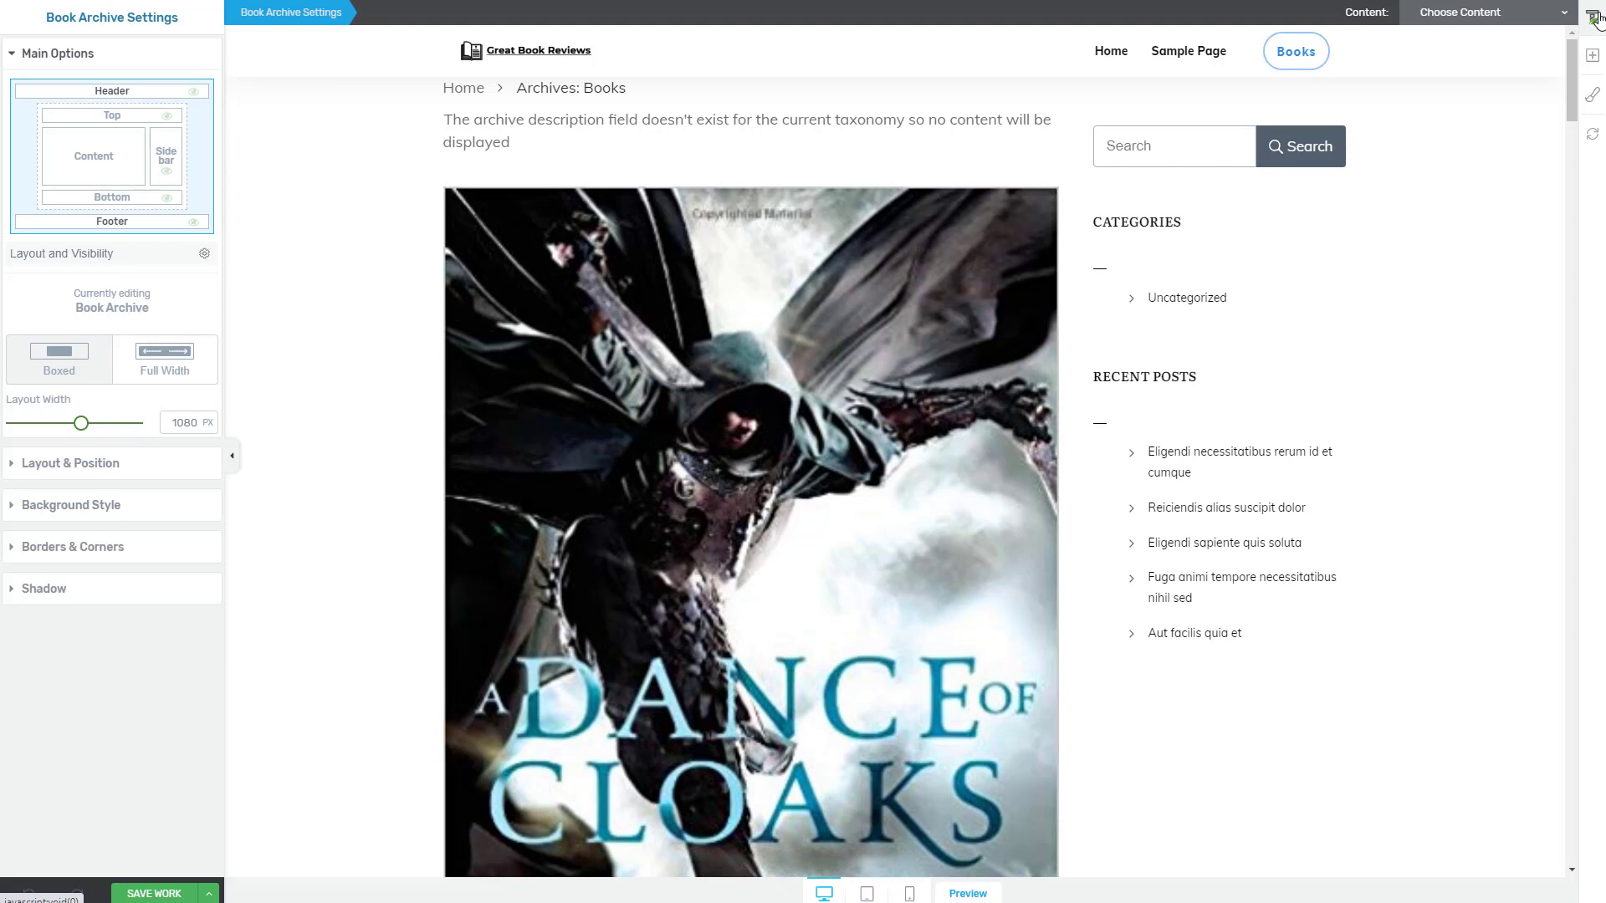
Step: Look through the elements available for the template and the master template colors in the Style Editor
left_click(1592, 54)
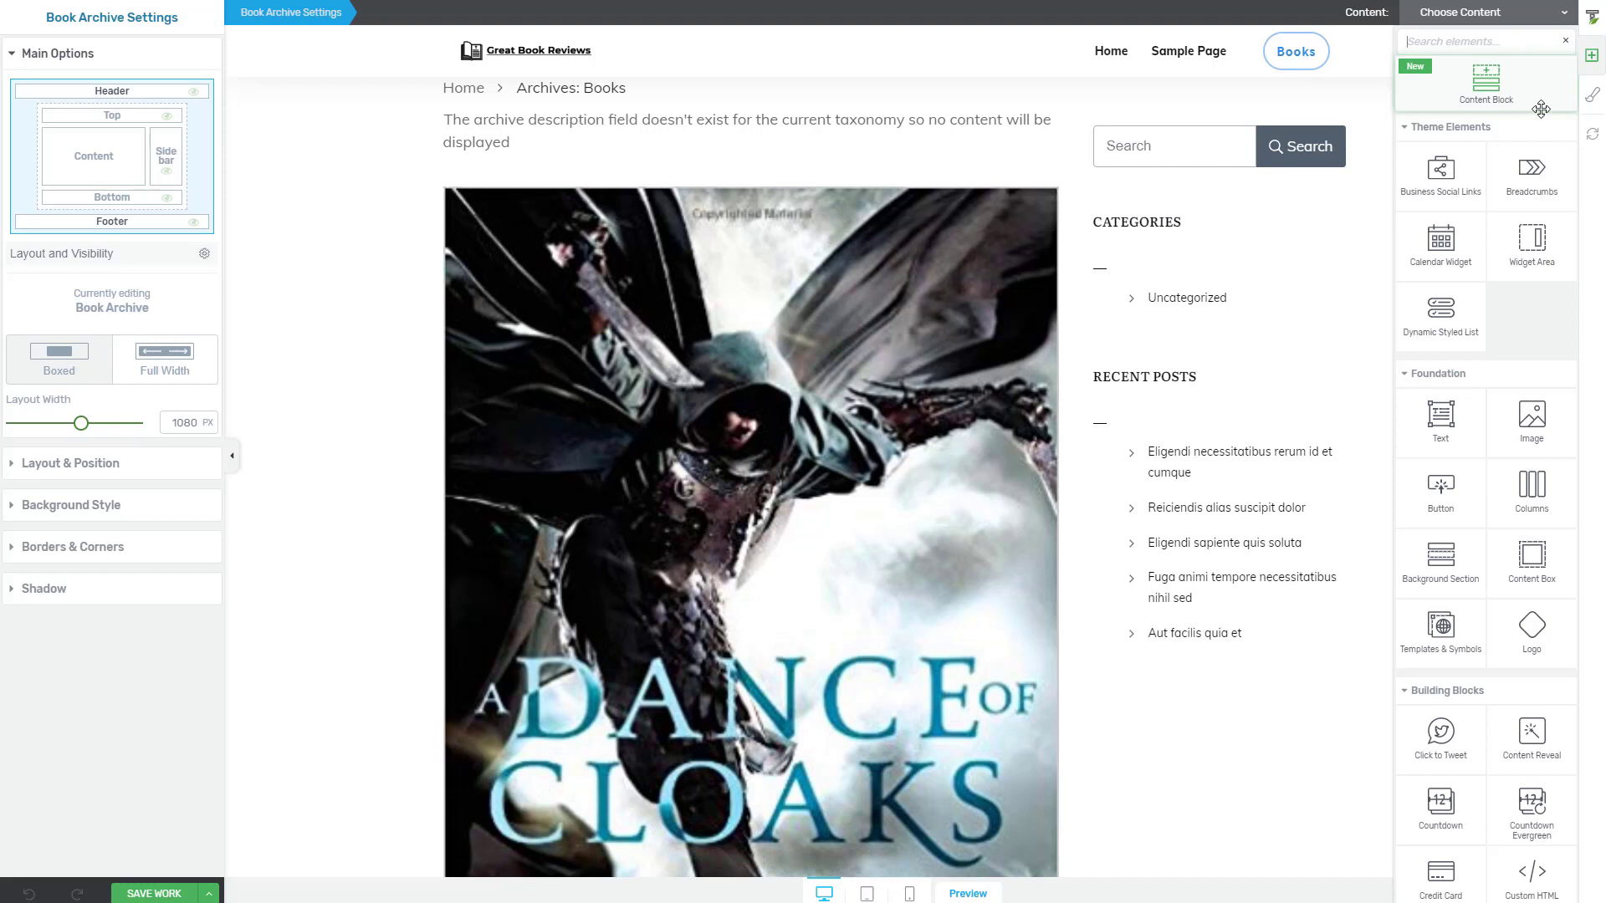
scroll(1541, 109, "down", 8)
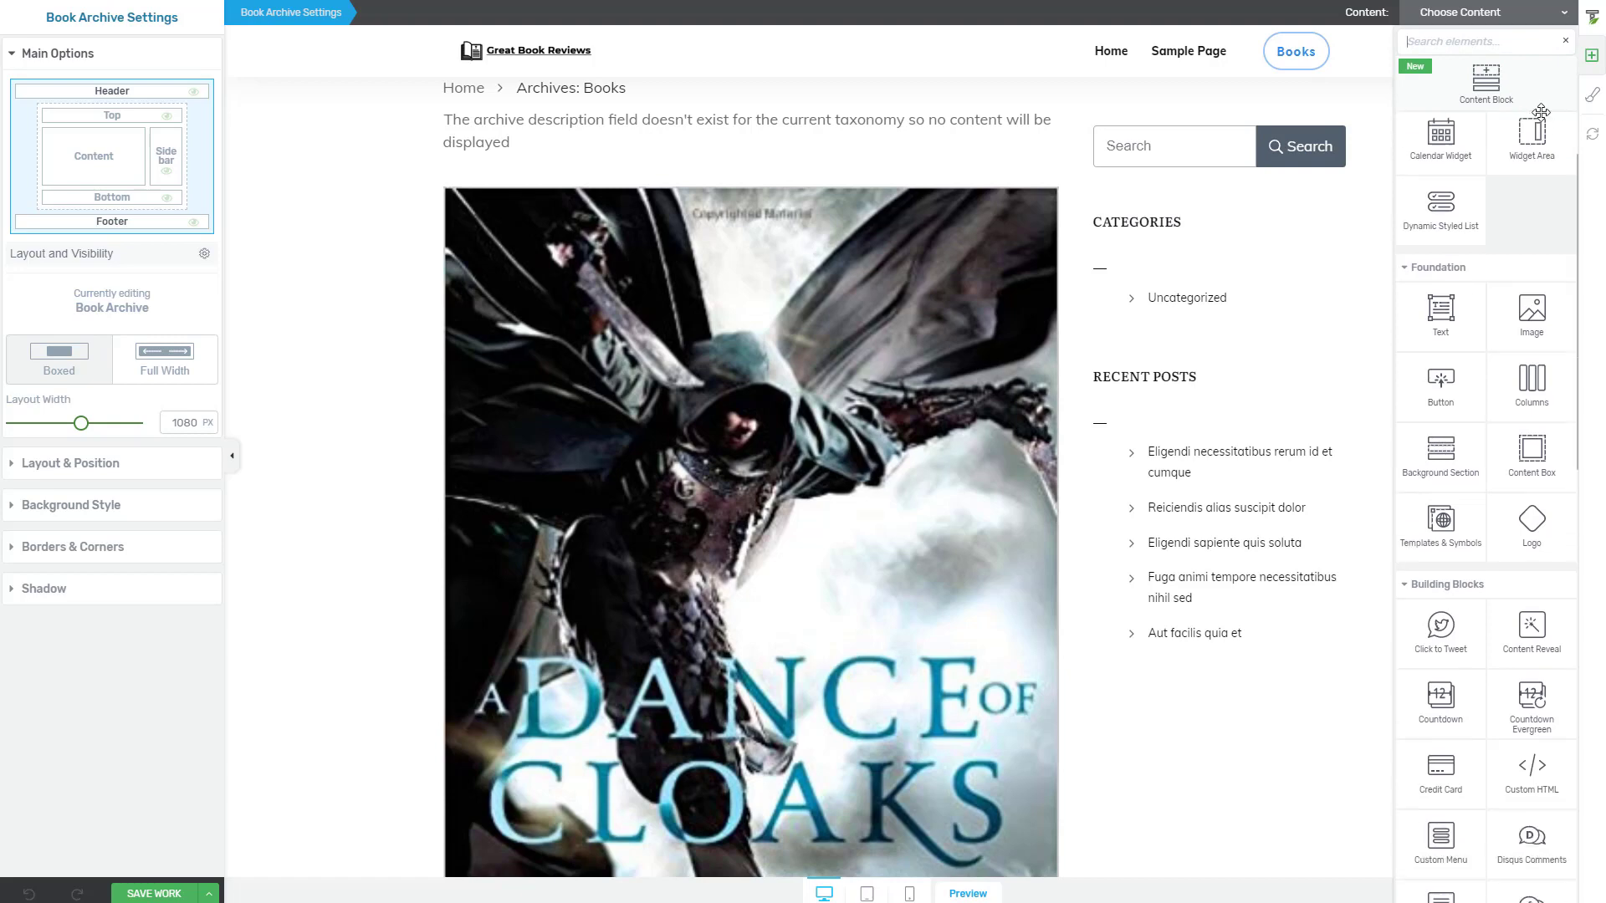
scroll(1540, 112, "down", 4)
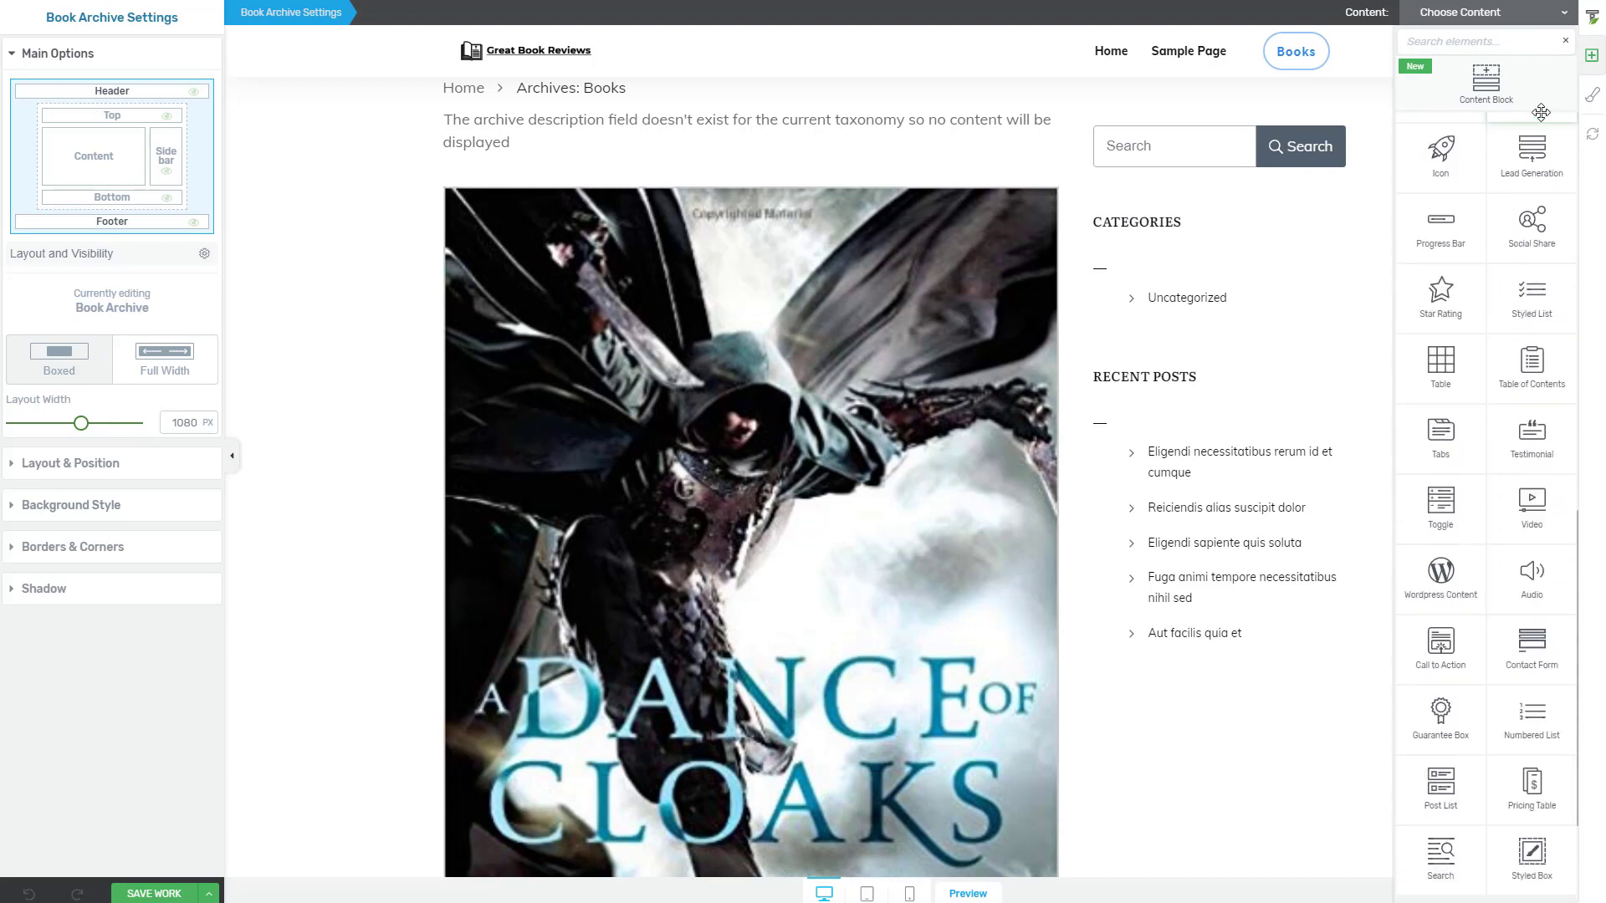
scroll(1540, 112, "down", 8)
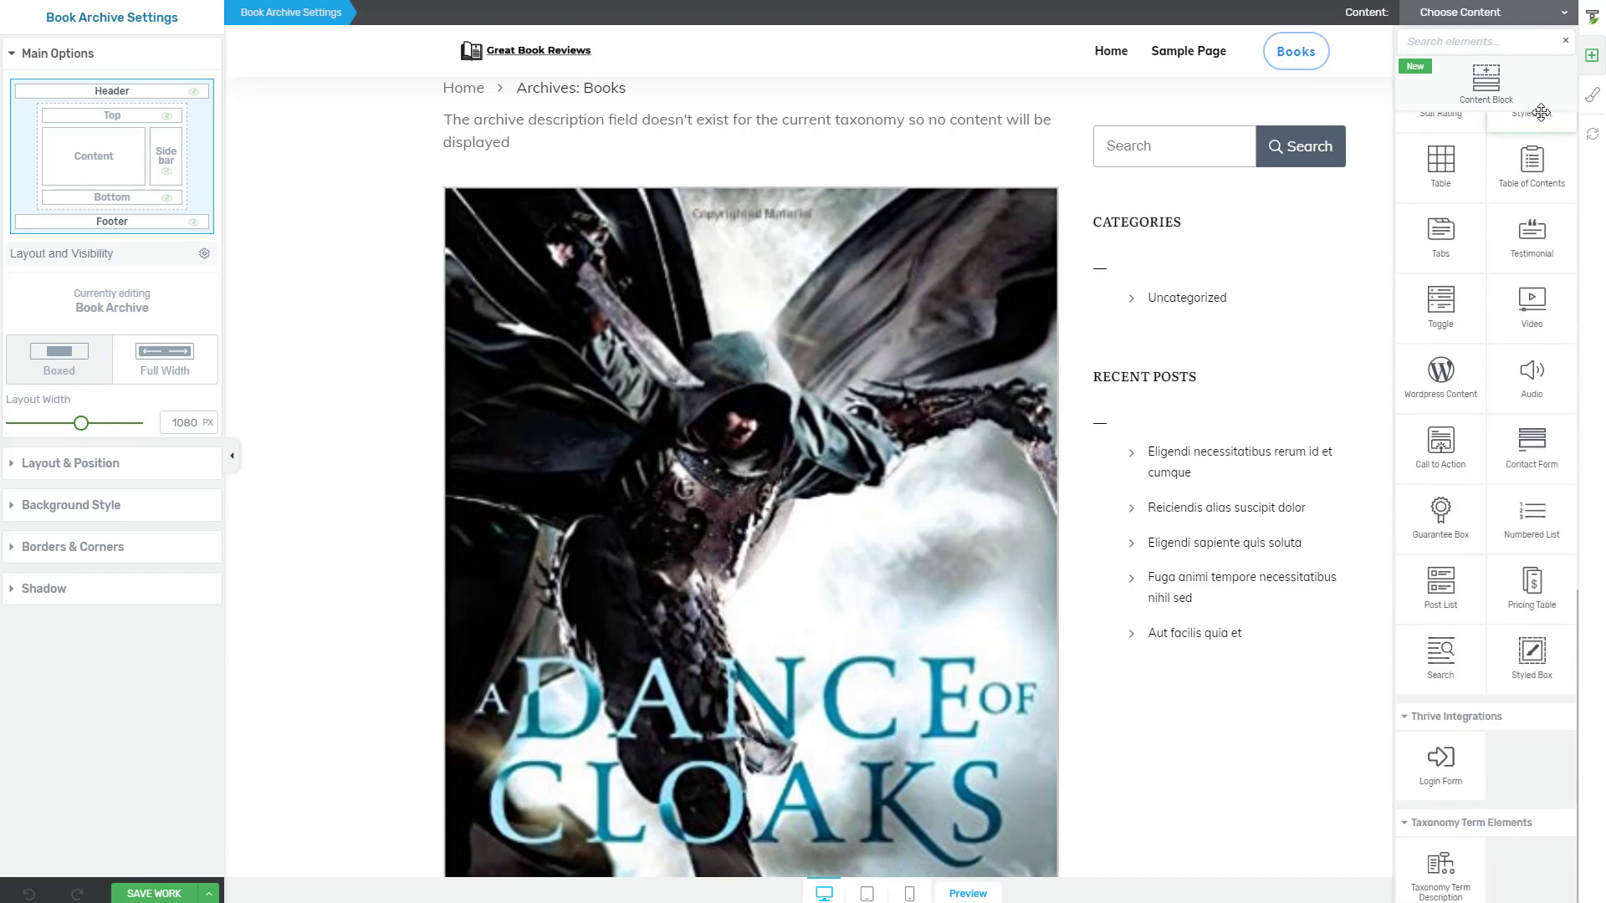
scroll(1541, 112, "up", 3)
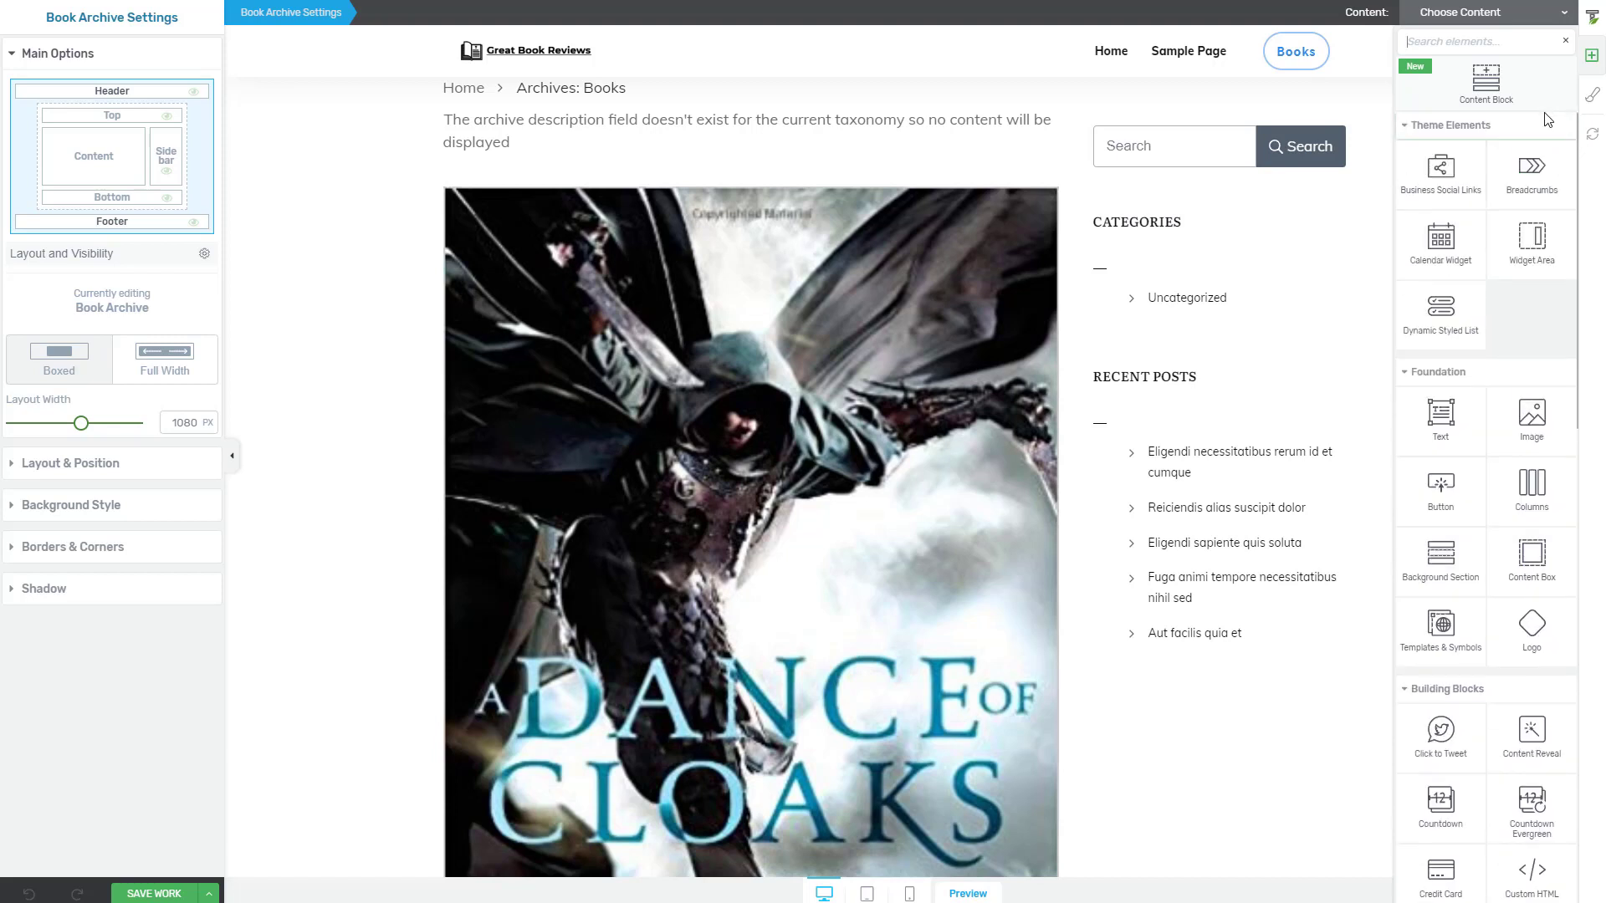
left_click(1591, 104)
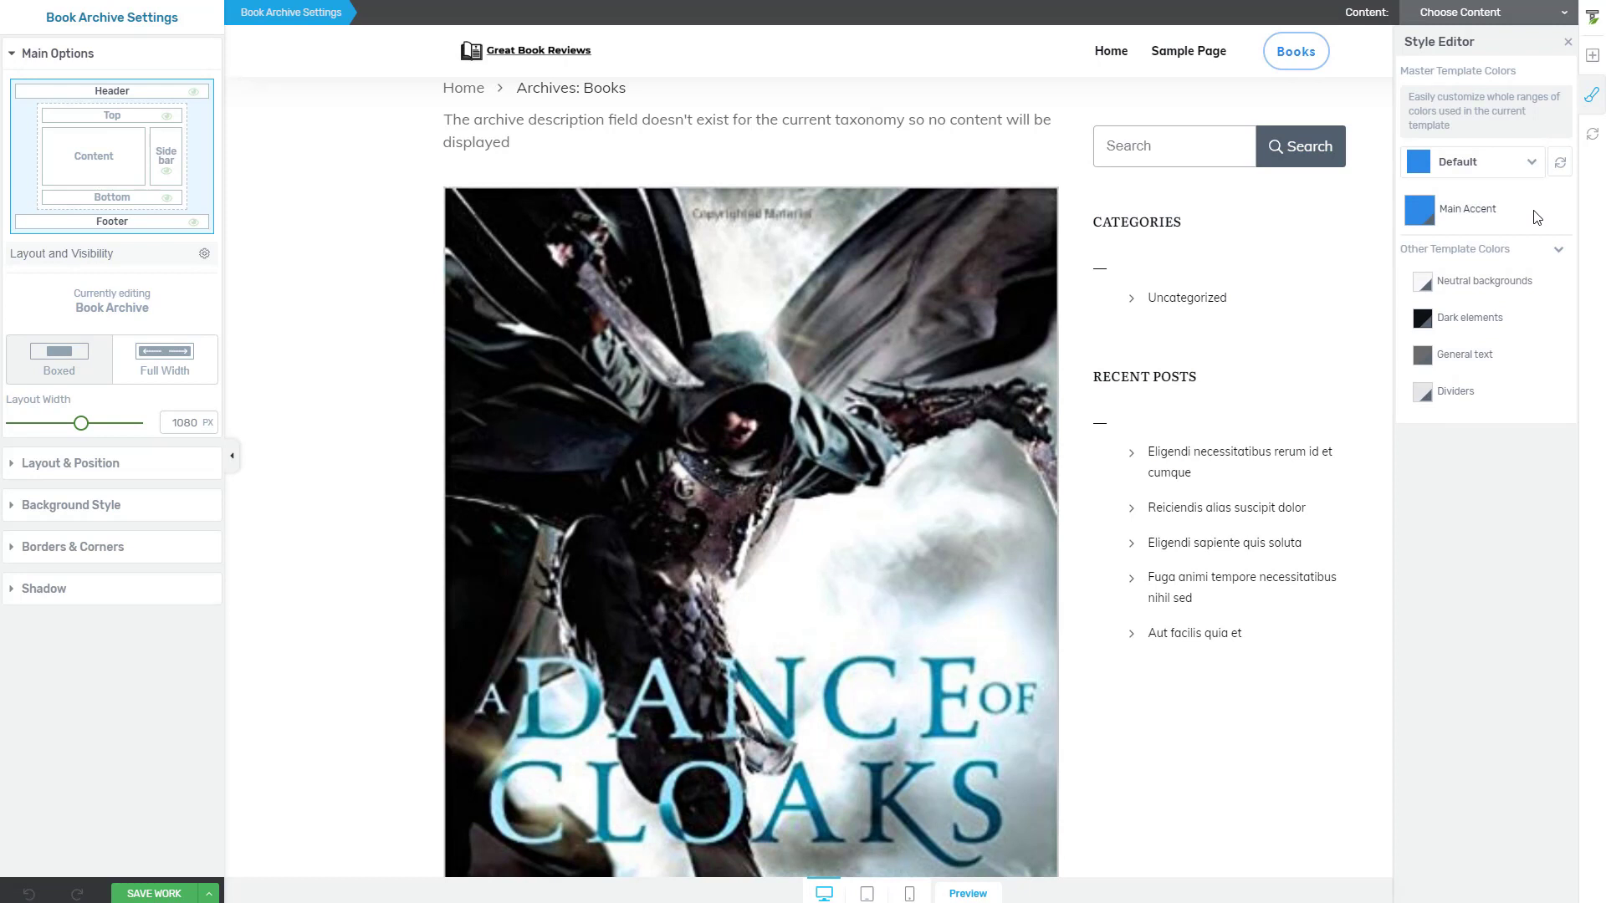
left_click(378, 185)
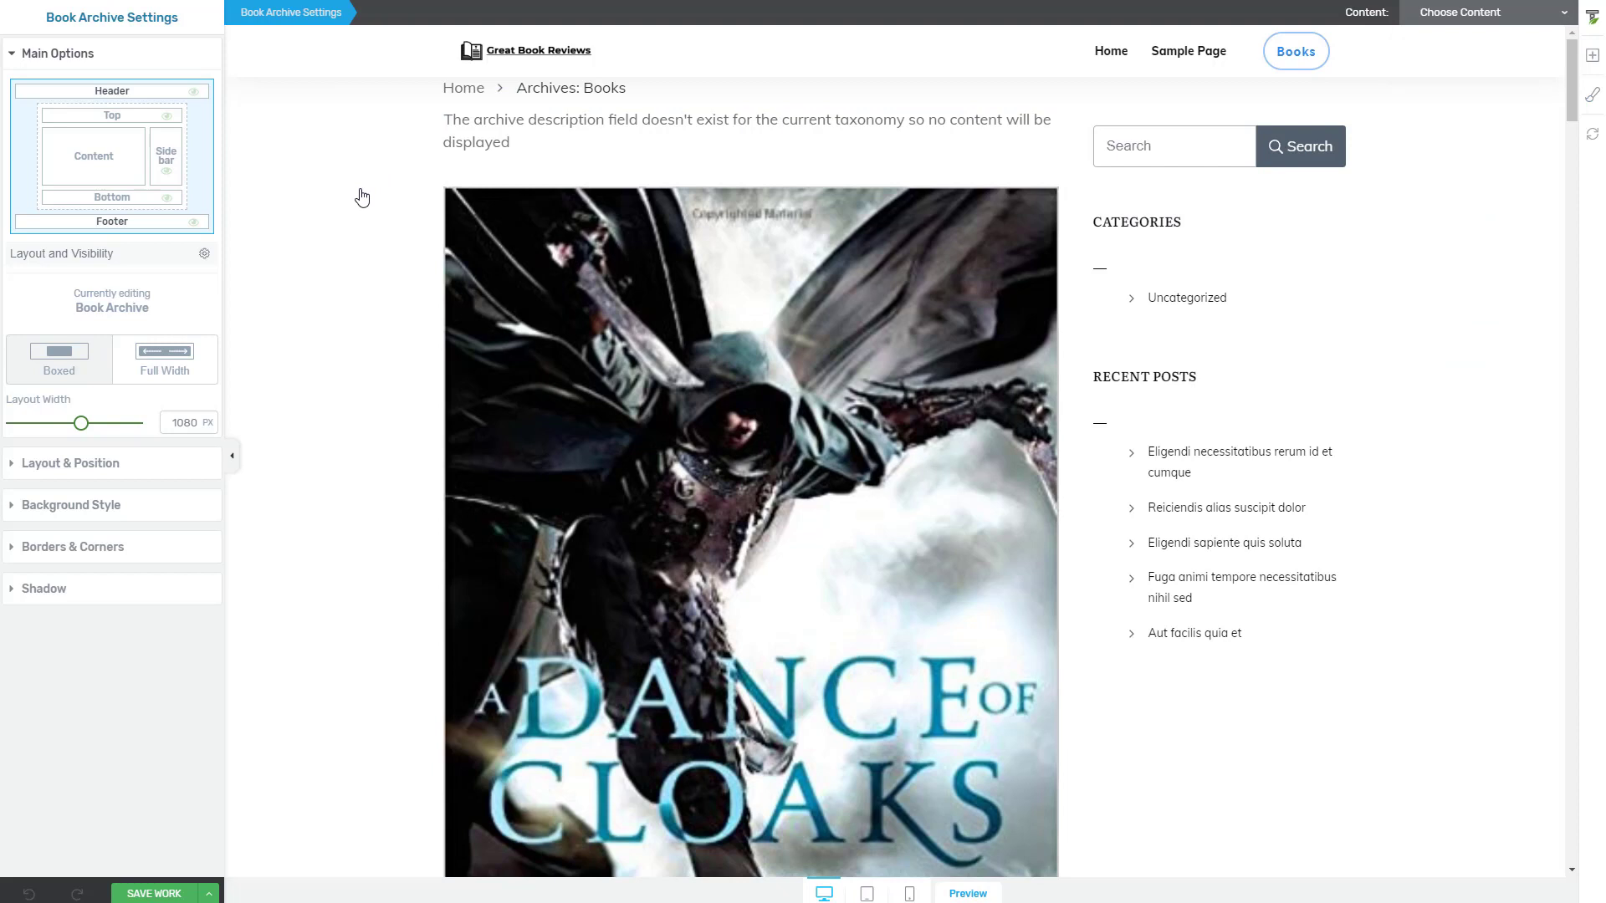
Step: Start editing the design of the Book List and select the featured image of its first article
left_click(553, 252)
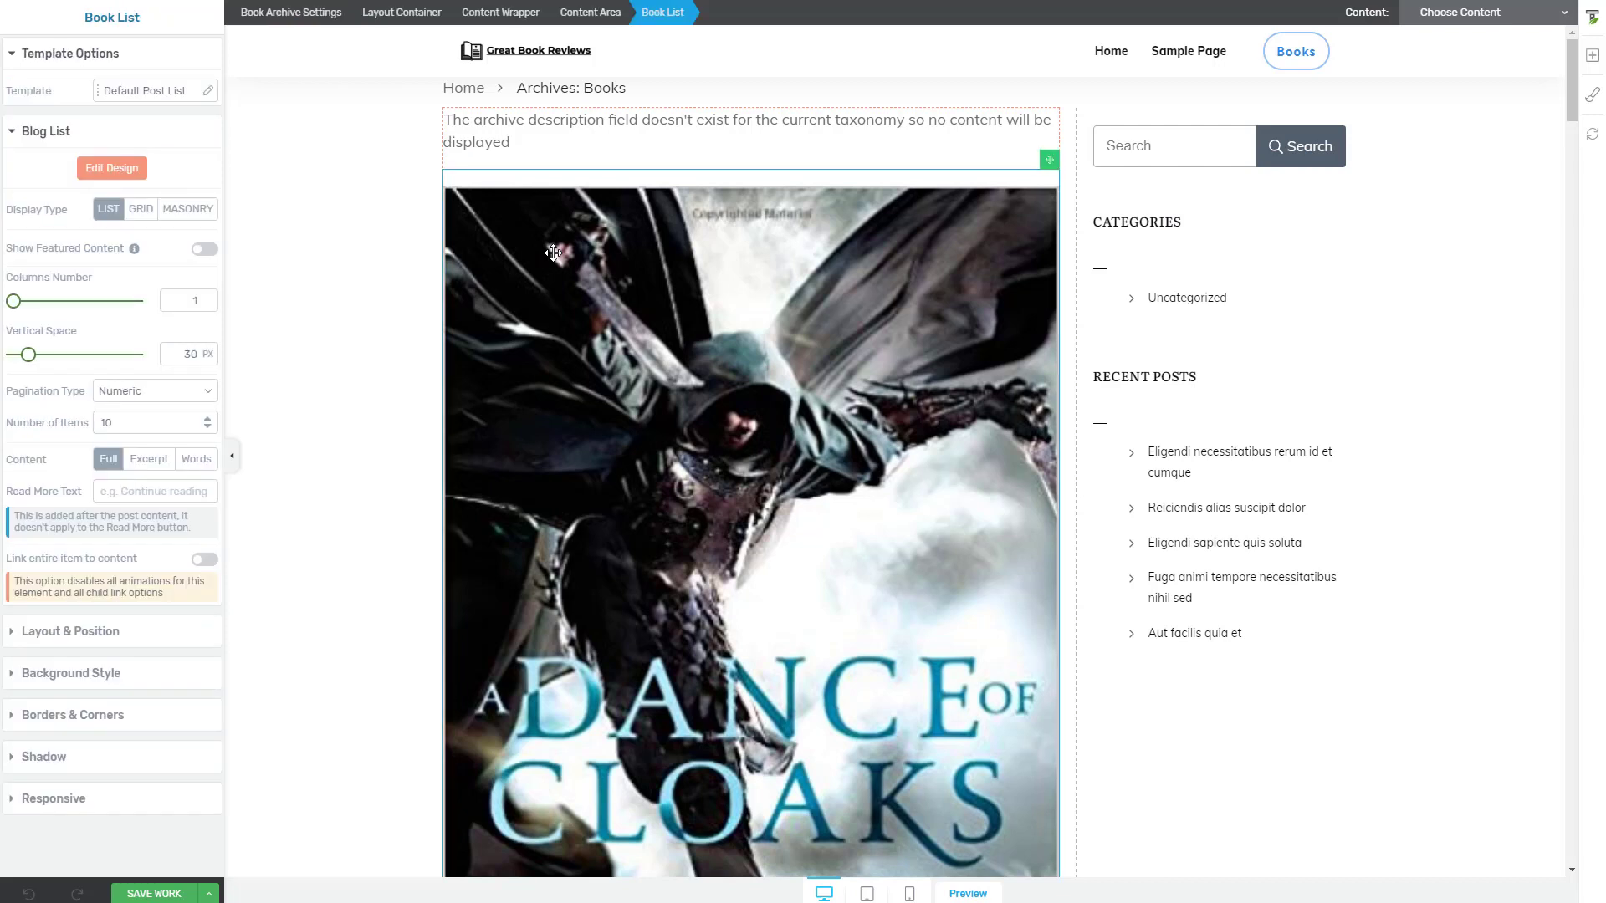
left_click(113, 171)
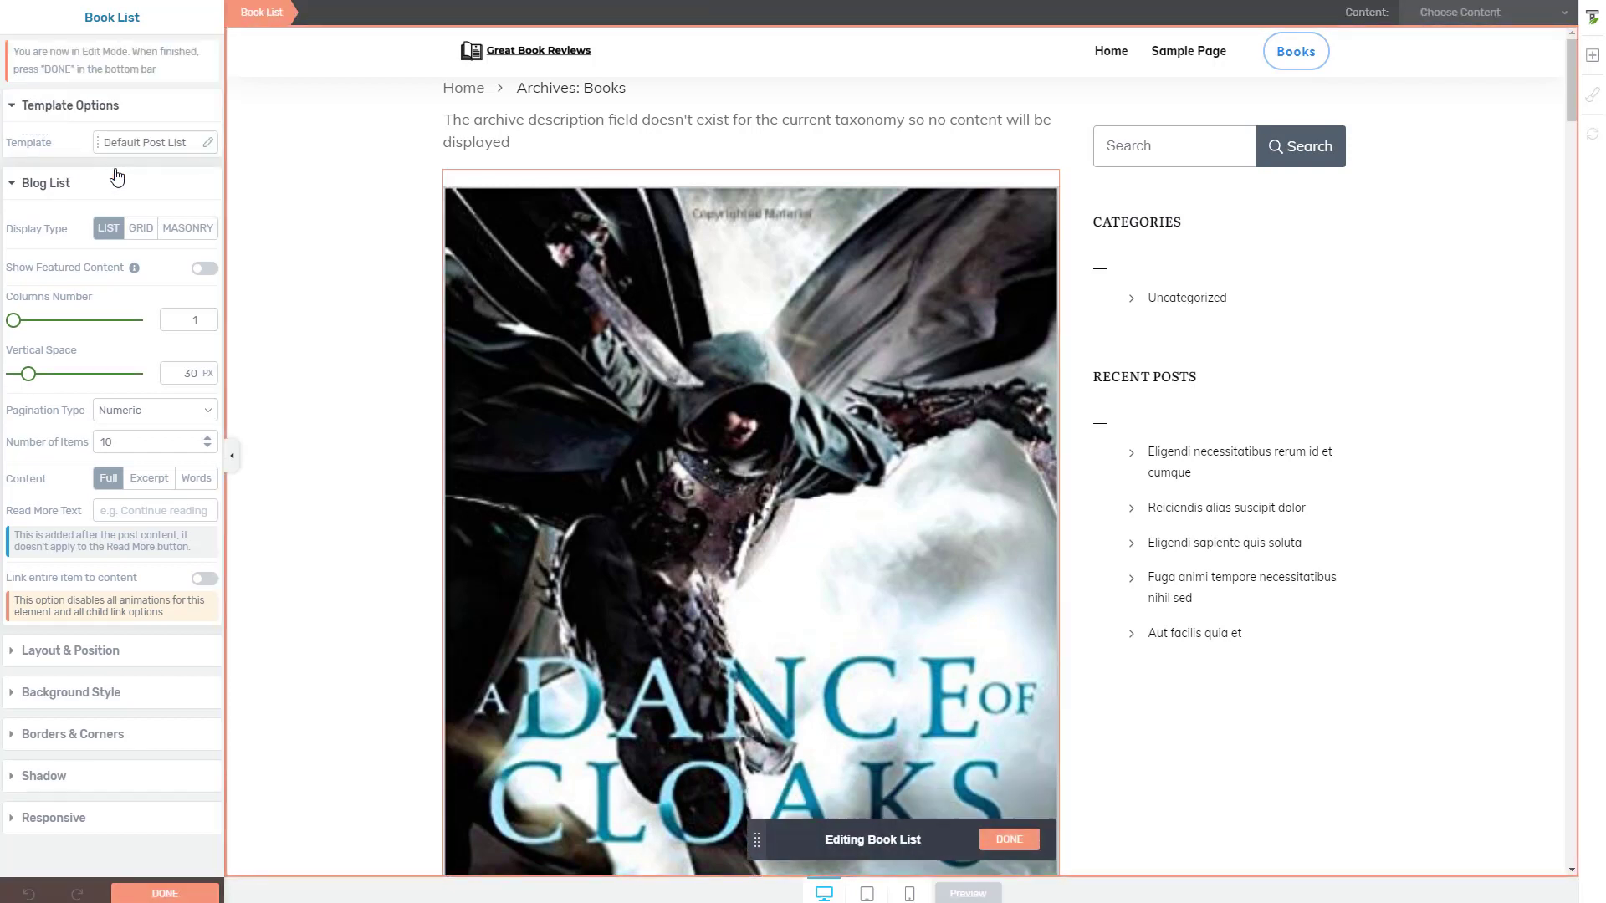
left_click(517, 277)
scroll(519, 276, "down", 4)
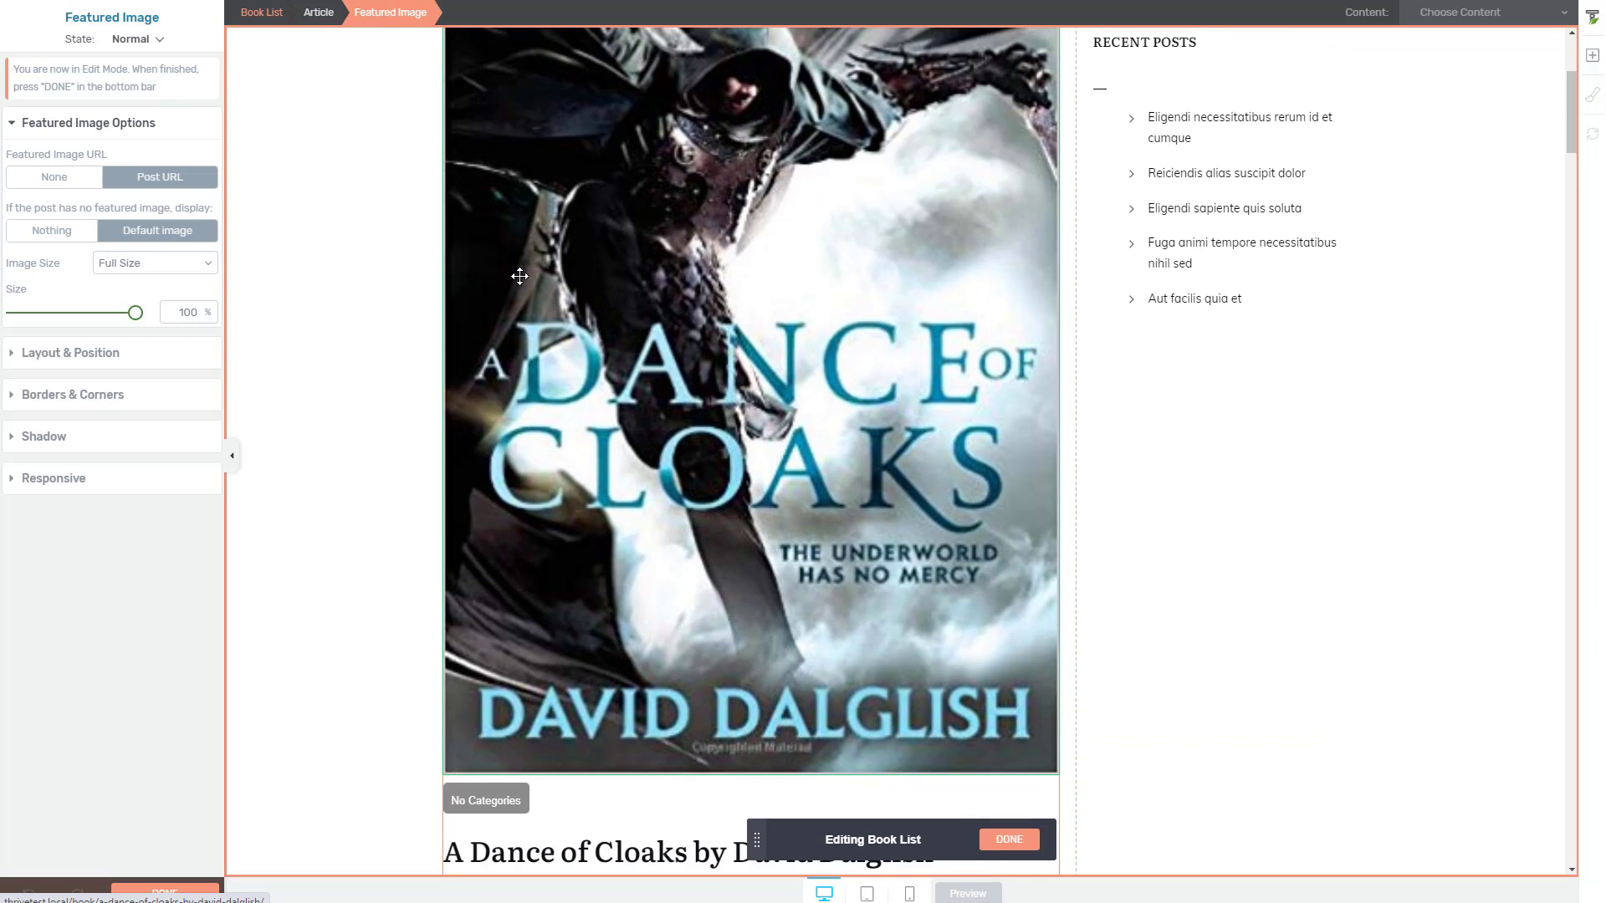
scroll(520, 276, "up", 4)
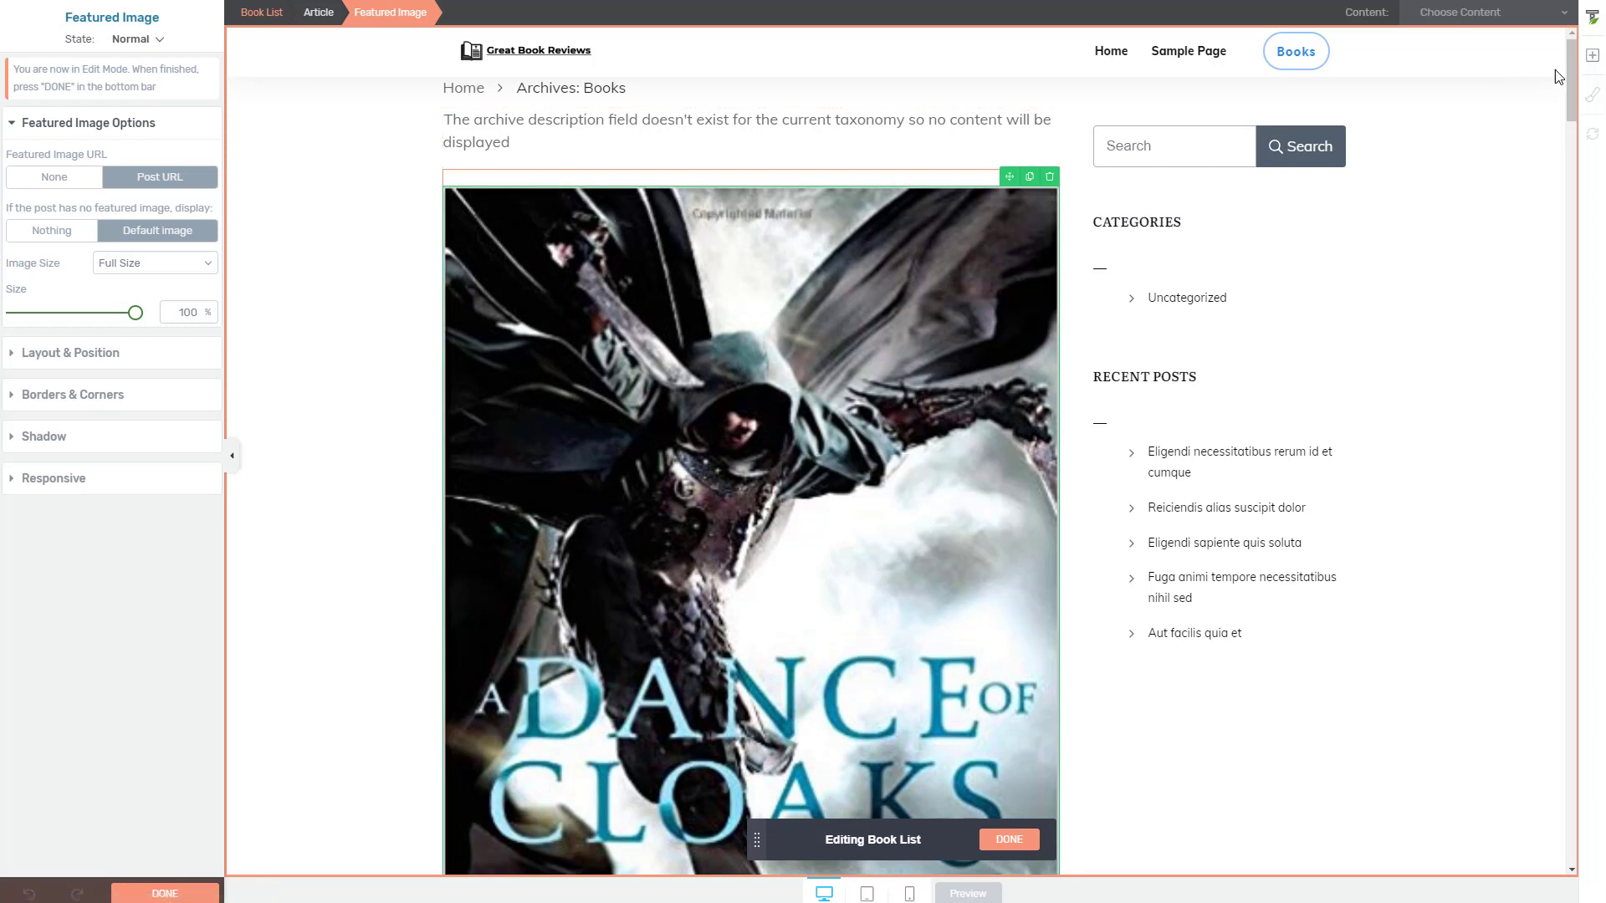
Step: Insert a Columns element above the featured image with a two-column 1/3 and 2/3 layout
left_click(1593, 56)
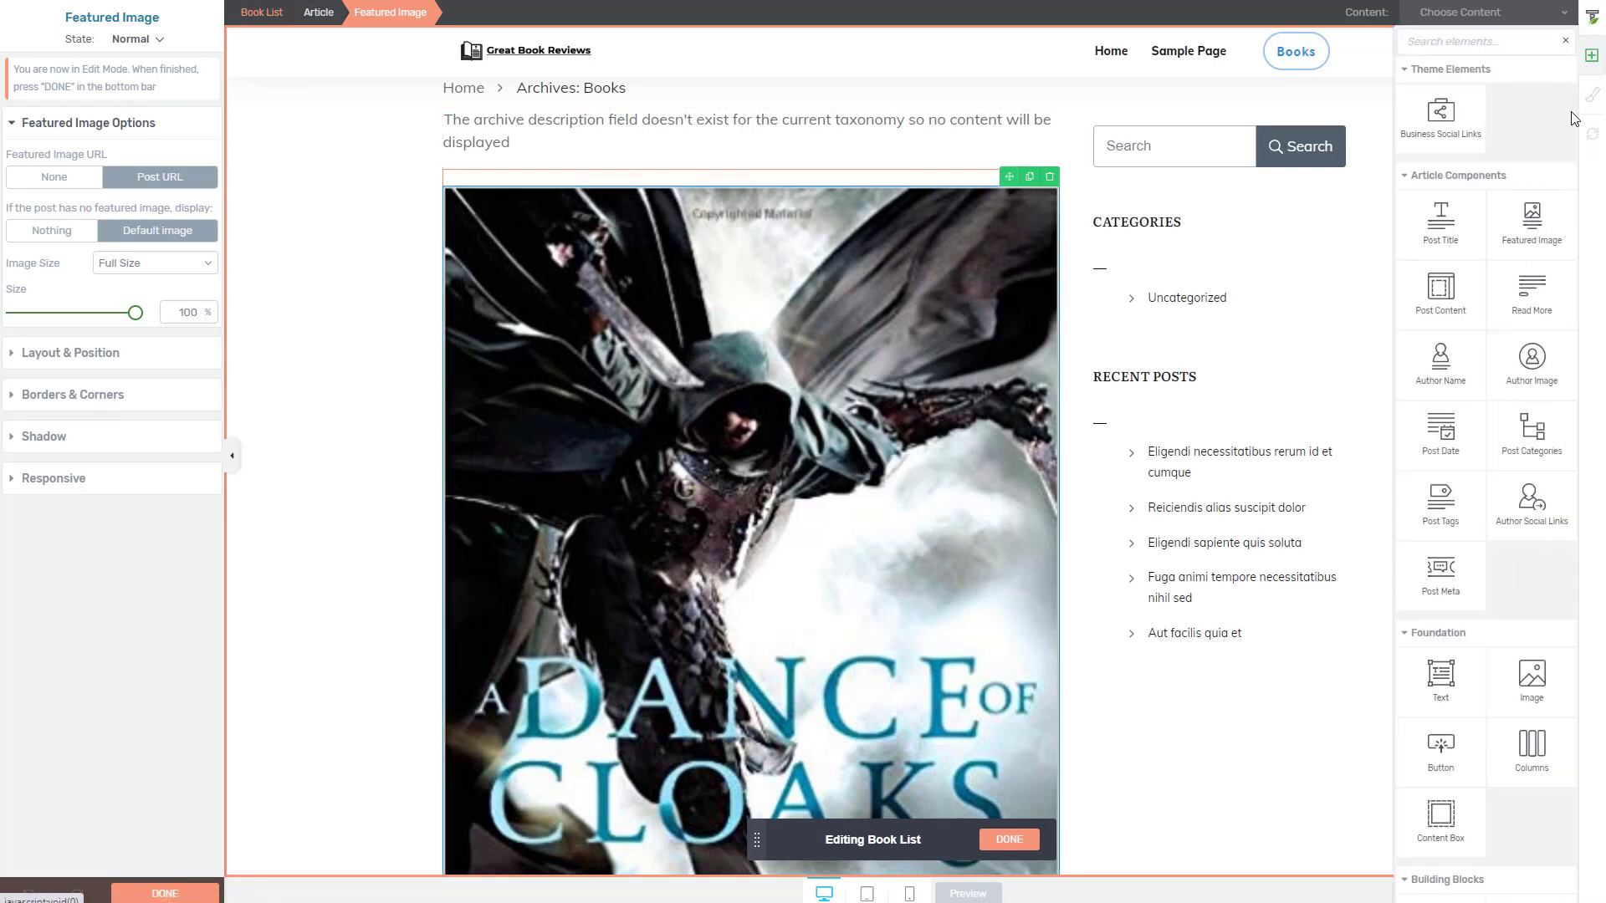
left_click_drag(1532, 741, 744, 208)
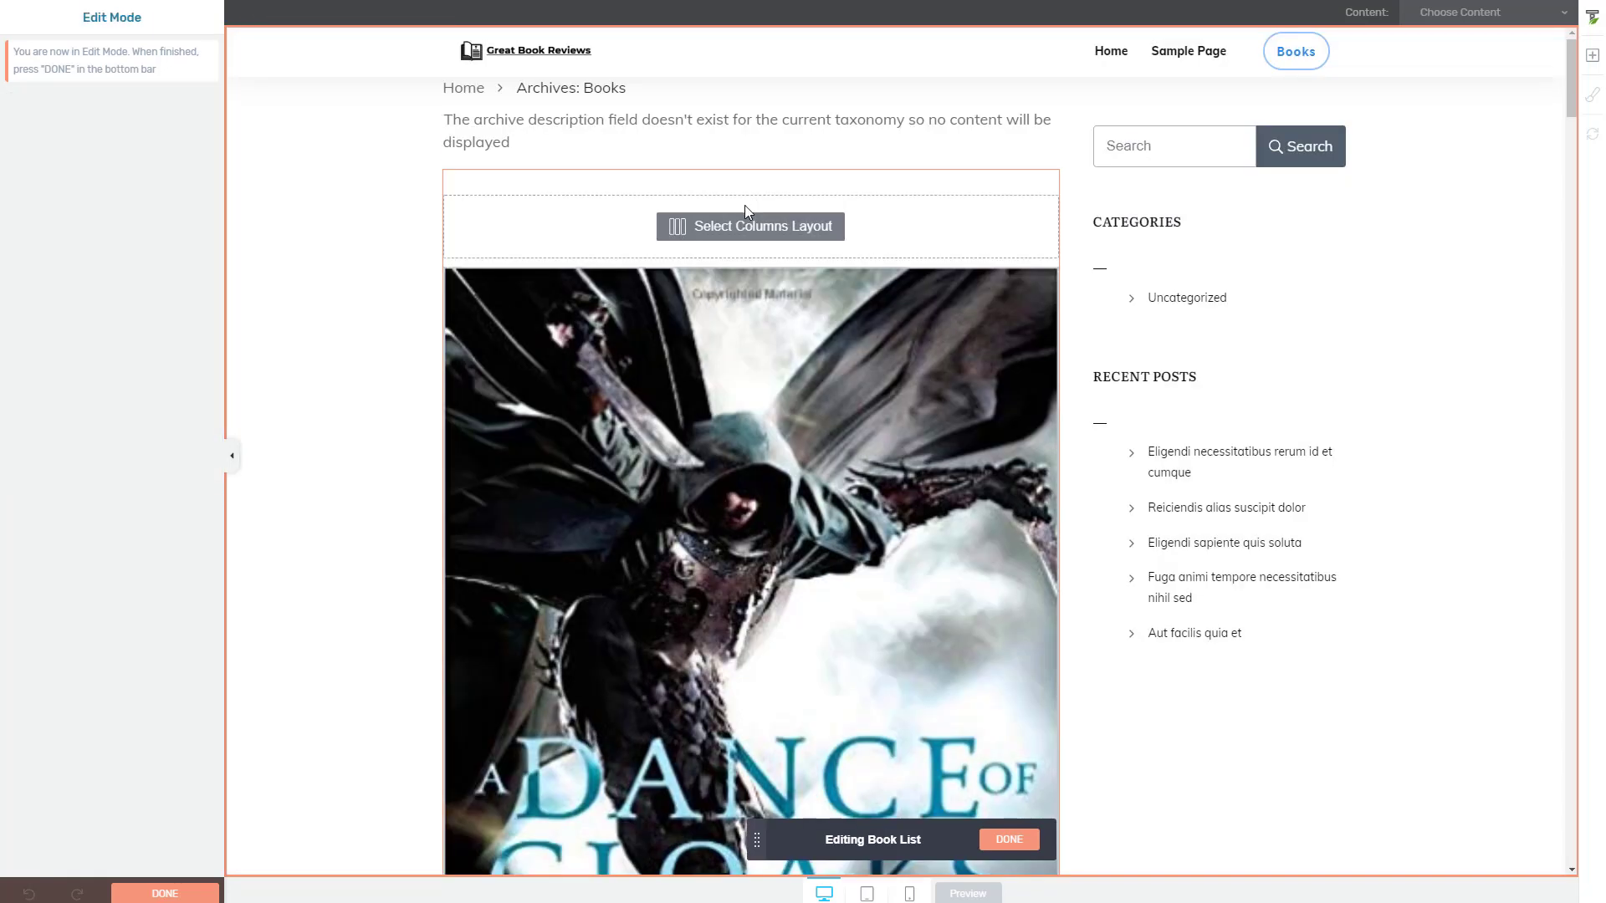
mouse_move(775, 238)
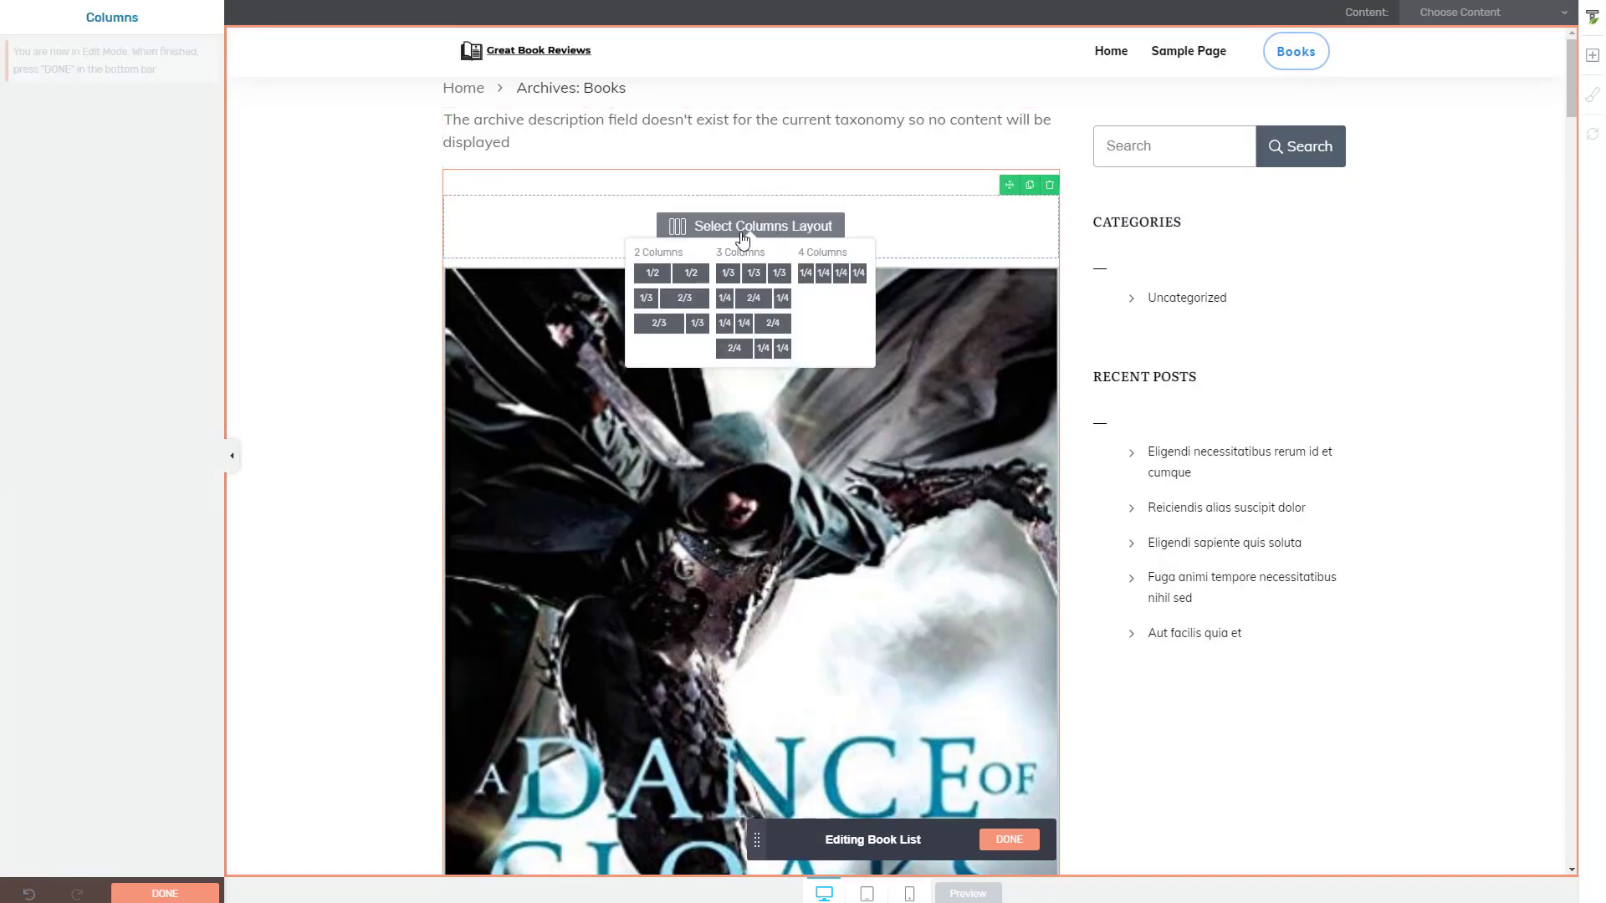
left_click(652, 298)
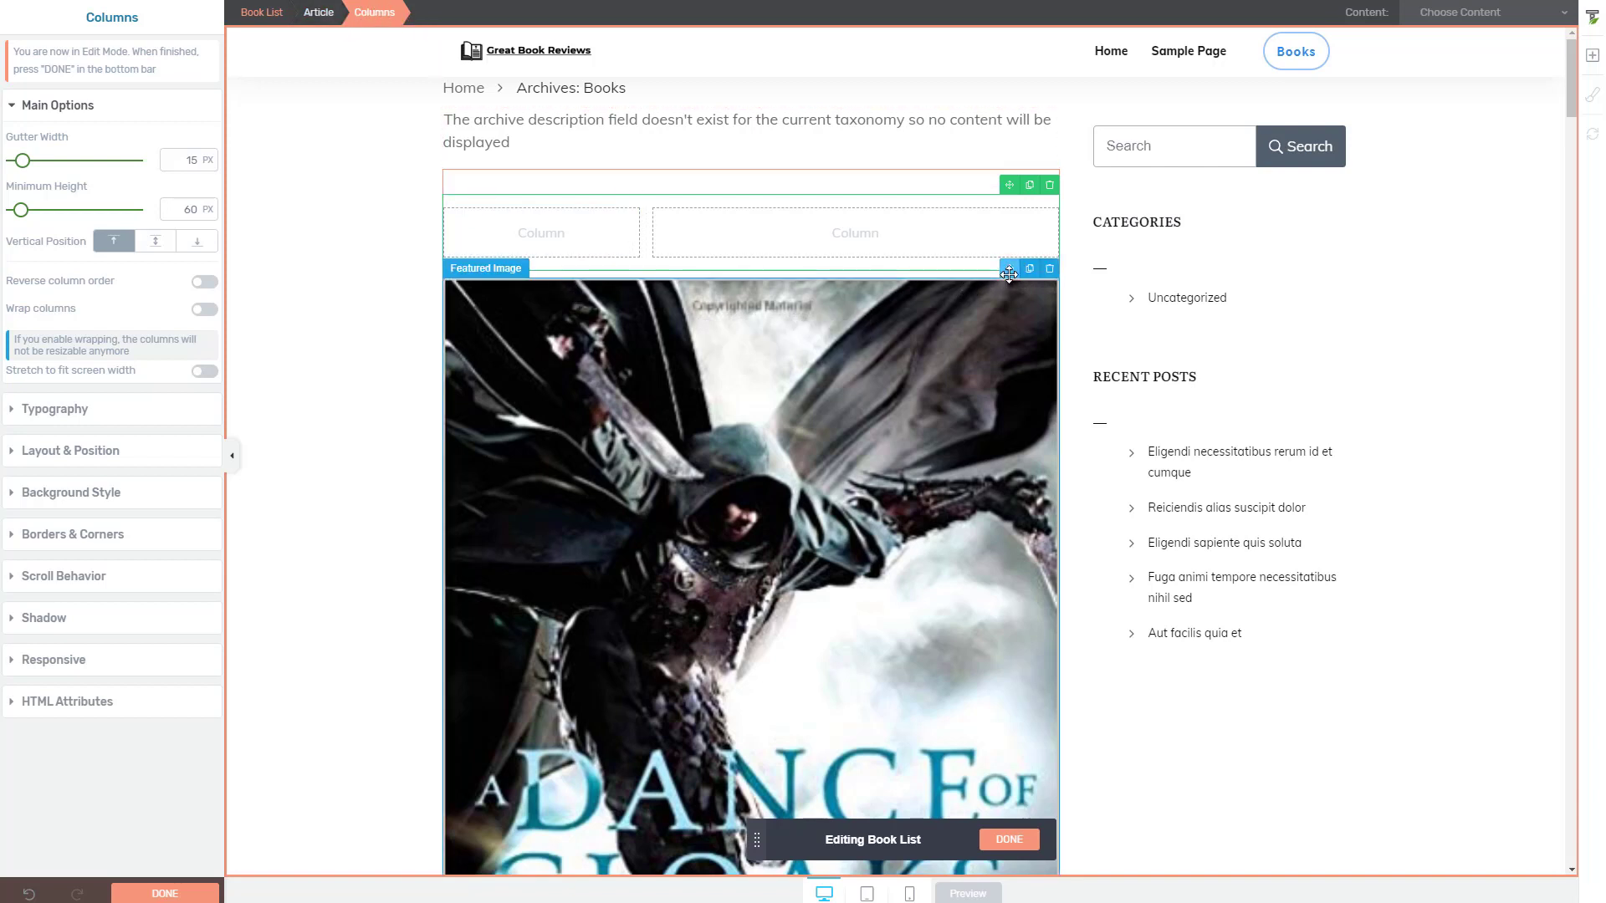
Step: Move the featured image into the narrow column and the post title into the wide column
mouse_move(1008, 269)
left_mouse_down()
mouse_move(781, 273)
mouse_move(556, 243)
left_mouse_up()
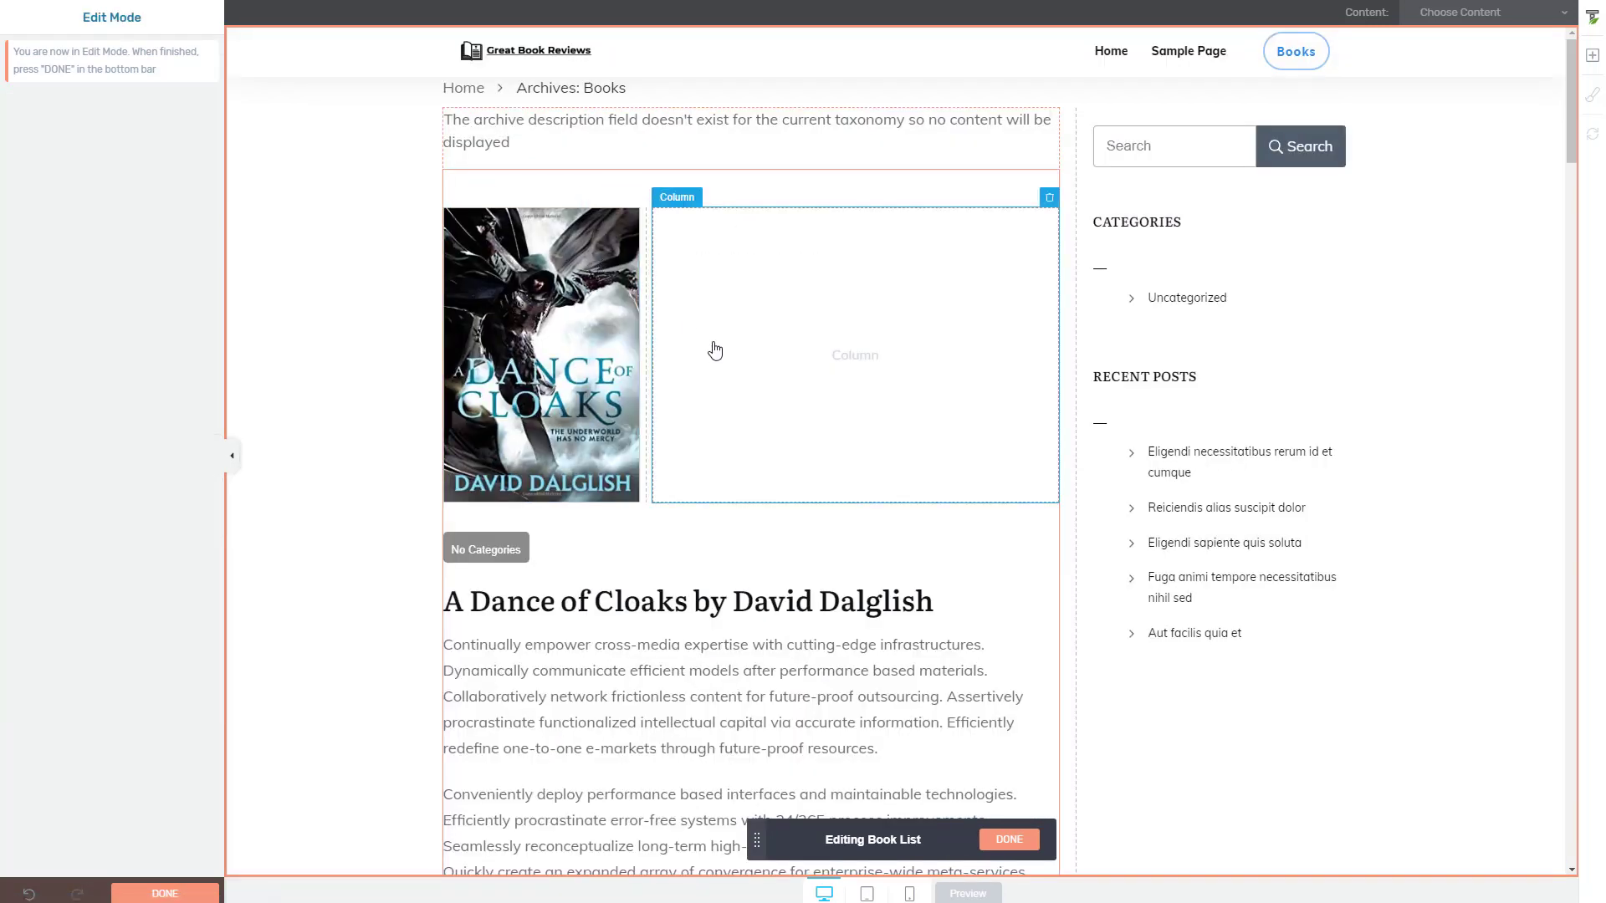
scroll(715, 350, "down", 2)
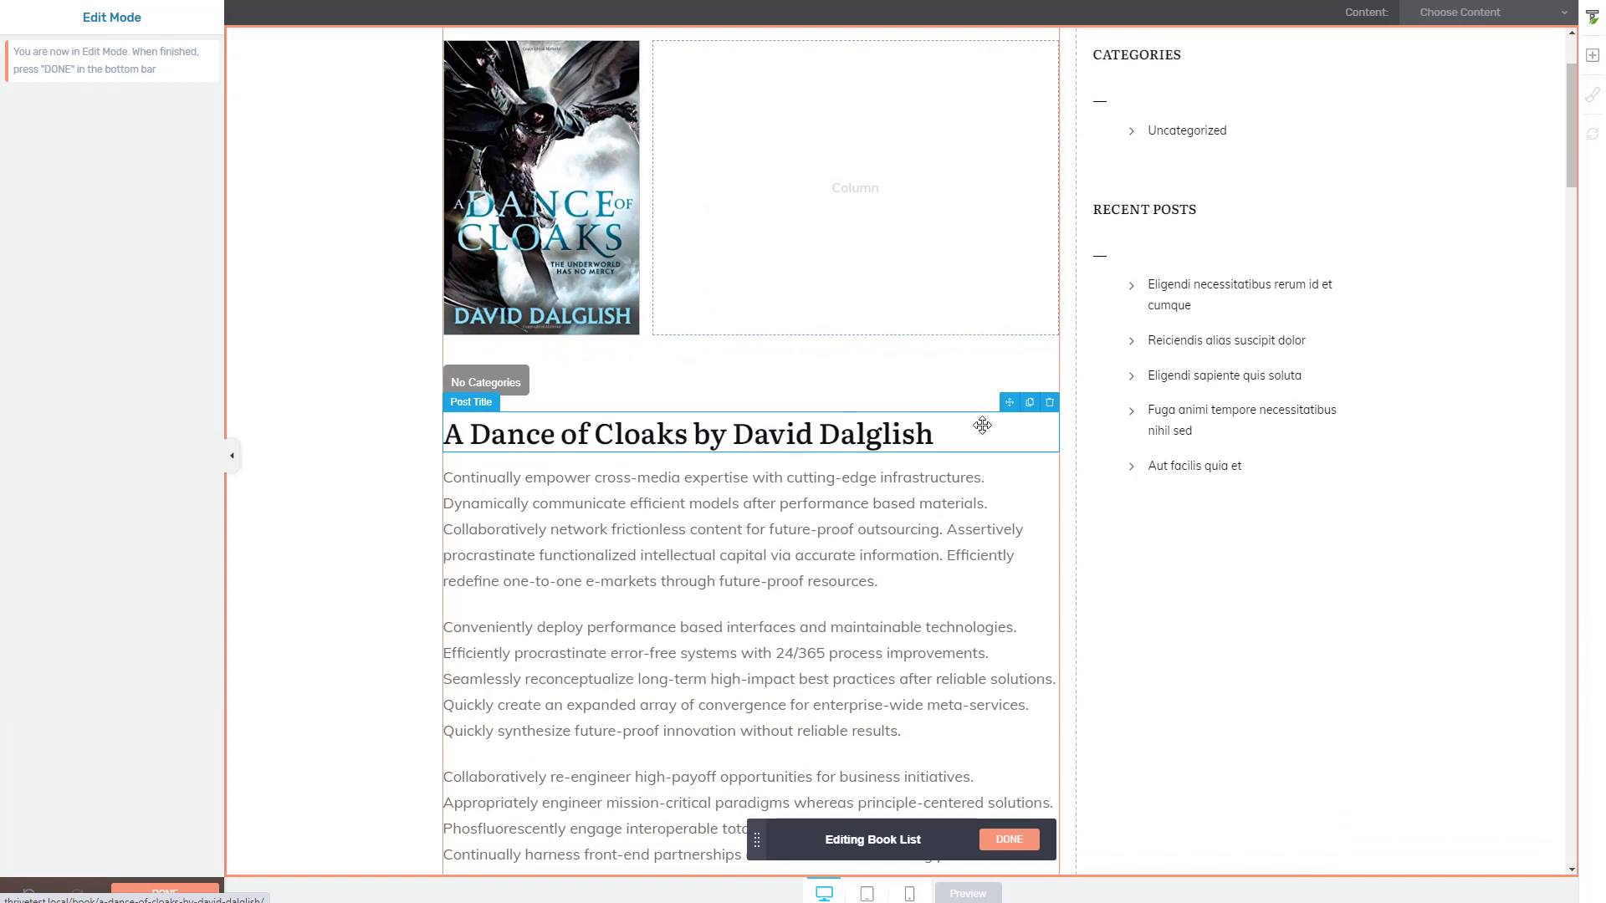
left_click_drag(1010, 402, 874, 205)
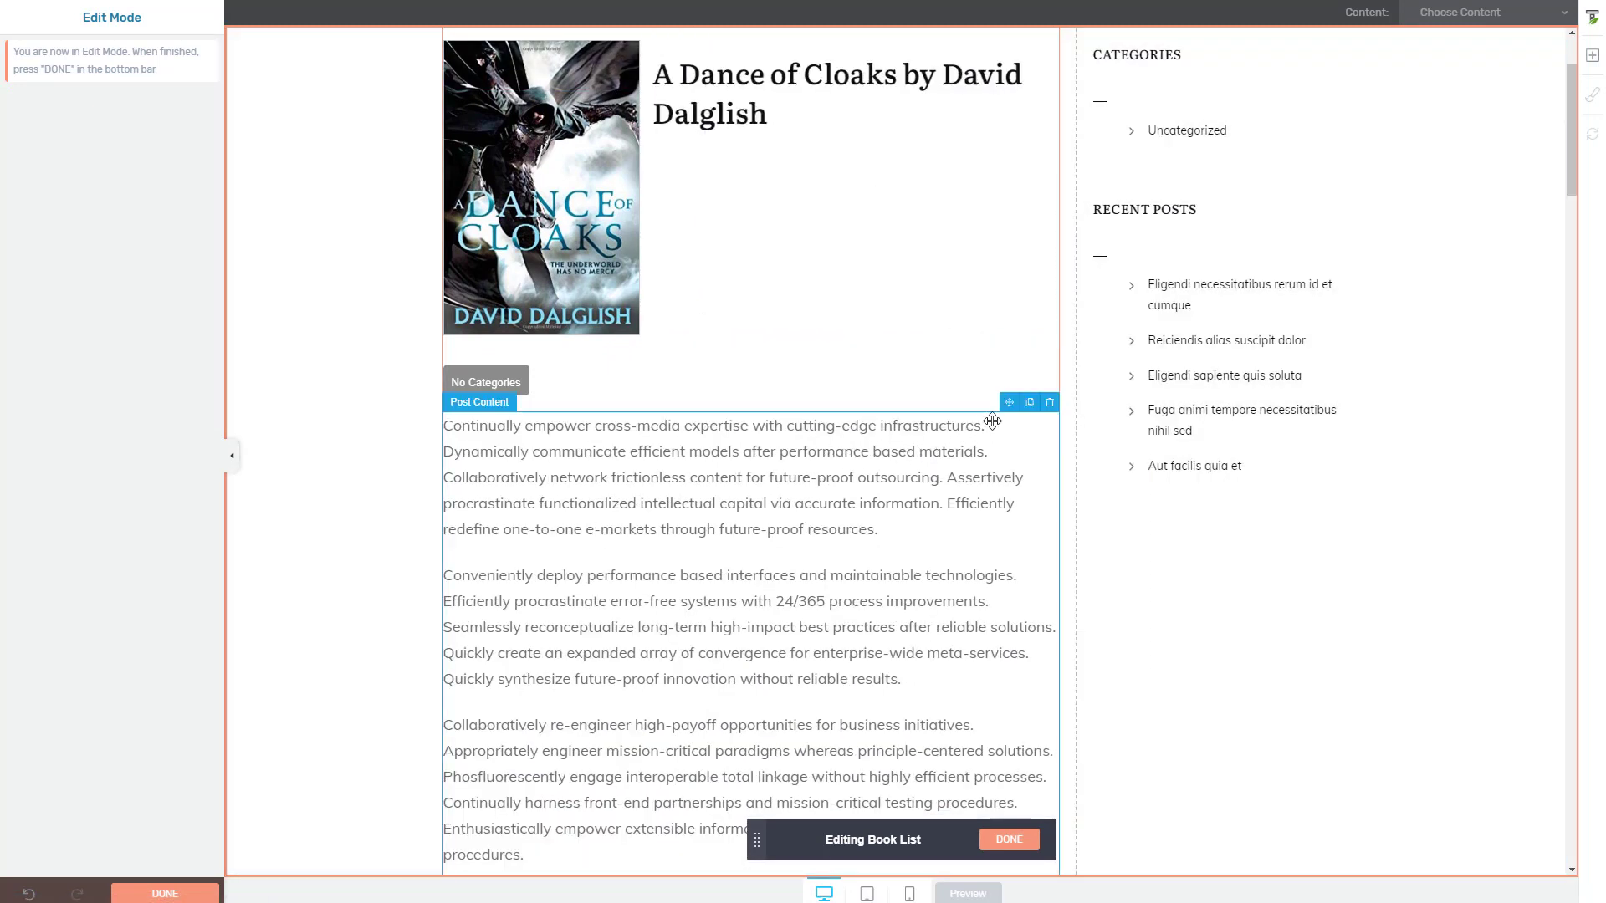
Step: Move the post content and Read More button into the wide column below the title, and limit the content to the excerpt
mouse_move(1010, 402)
left_mouse_down()
mouse_move(957, 455)
mouse_move(861, 226)
mouse_move(754, 132)
left_mouse_up()
left_click(762, 192)
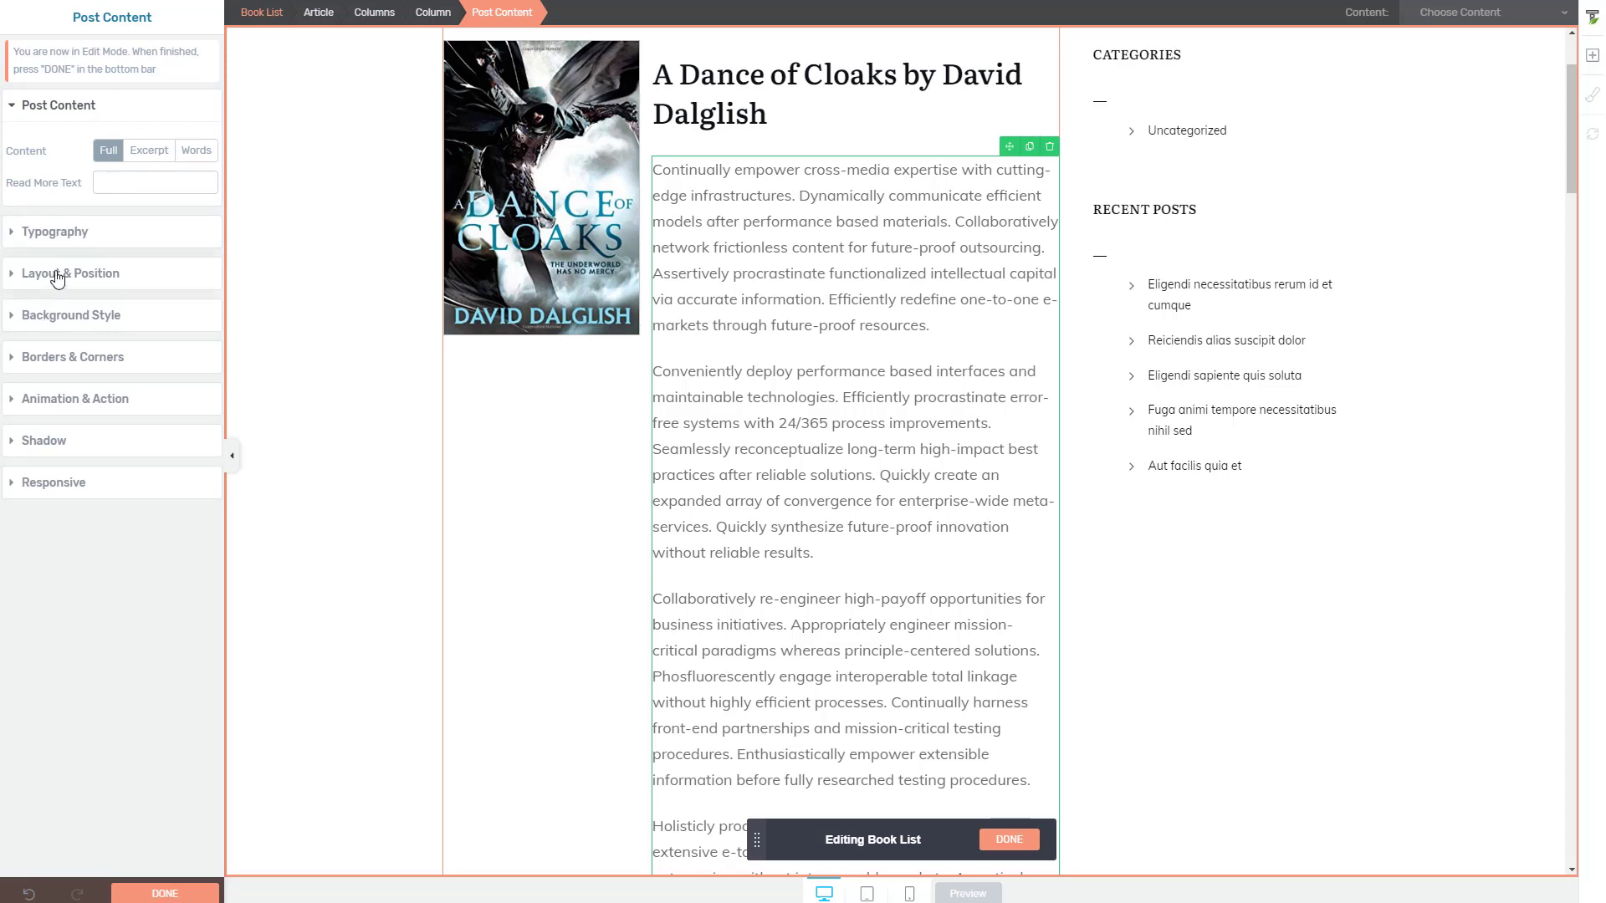
left_click(150, 159)
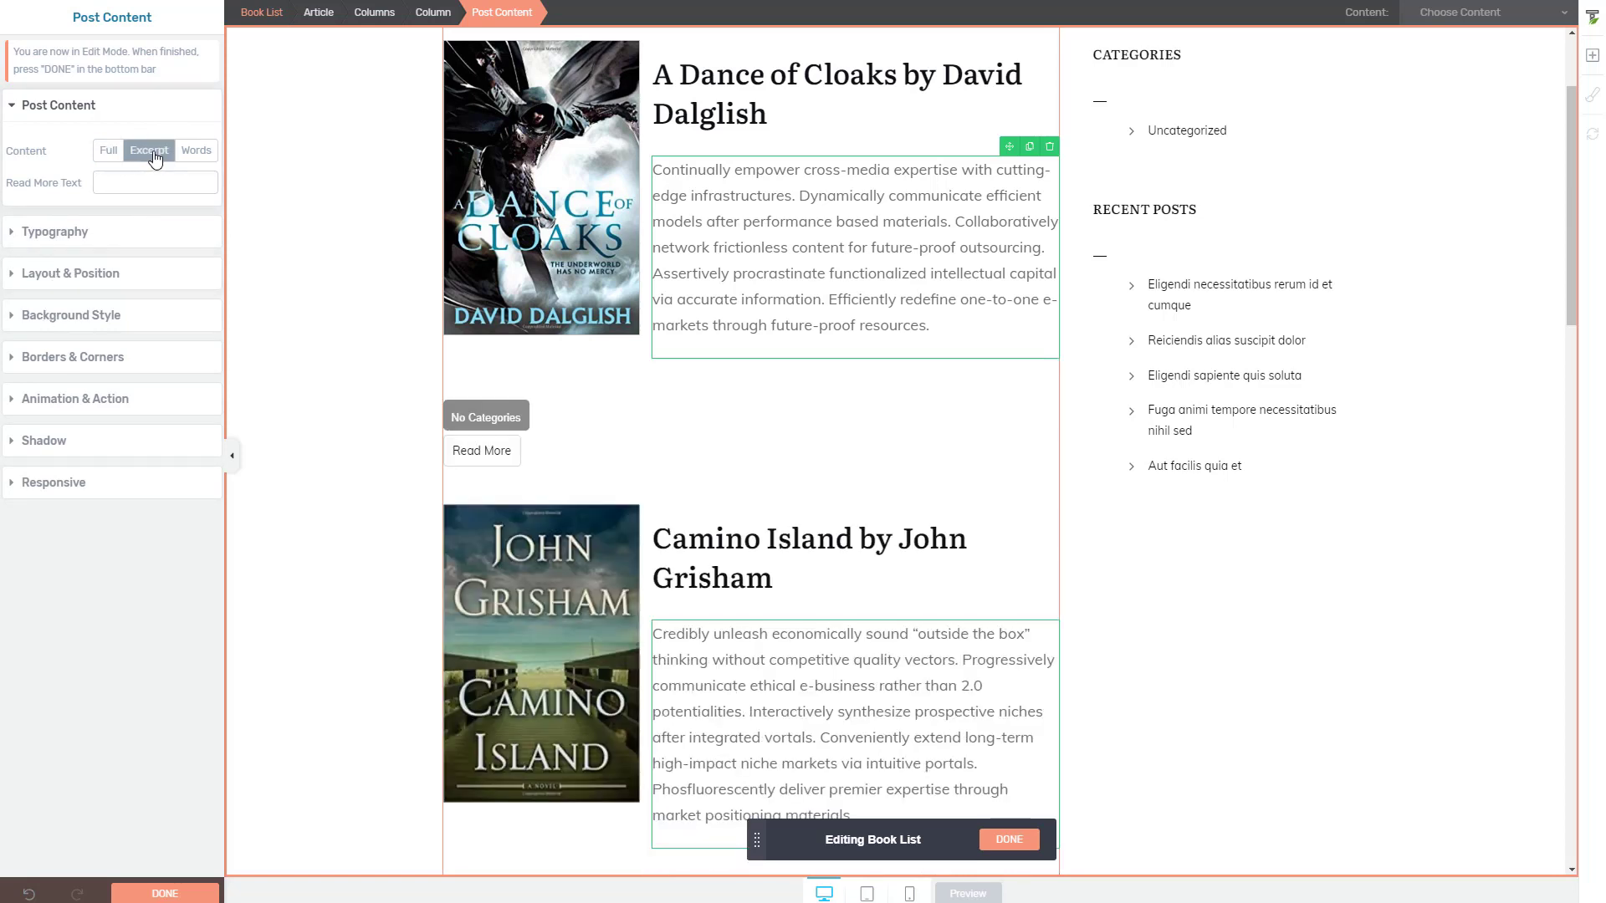
mouse_move(492, 452)
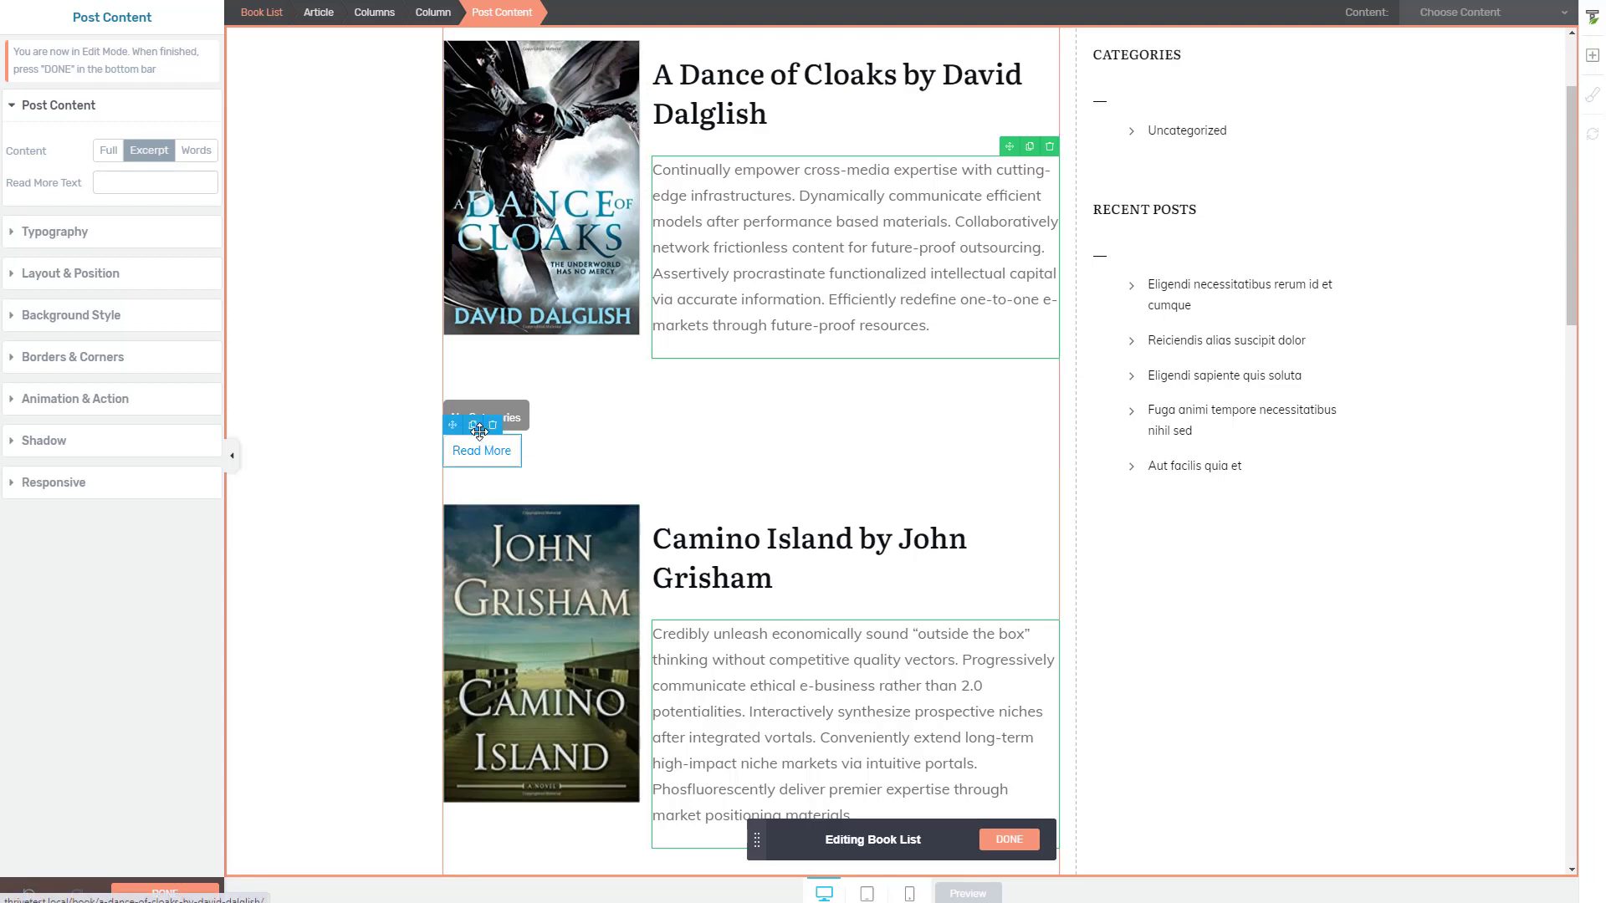
left_click_drag(479, 430, 702, 361)
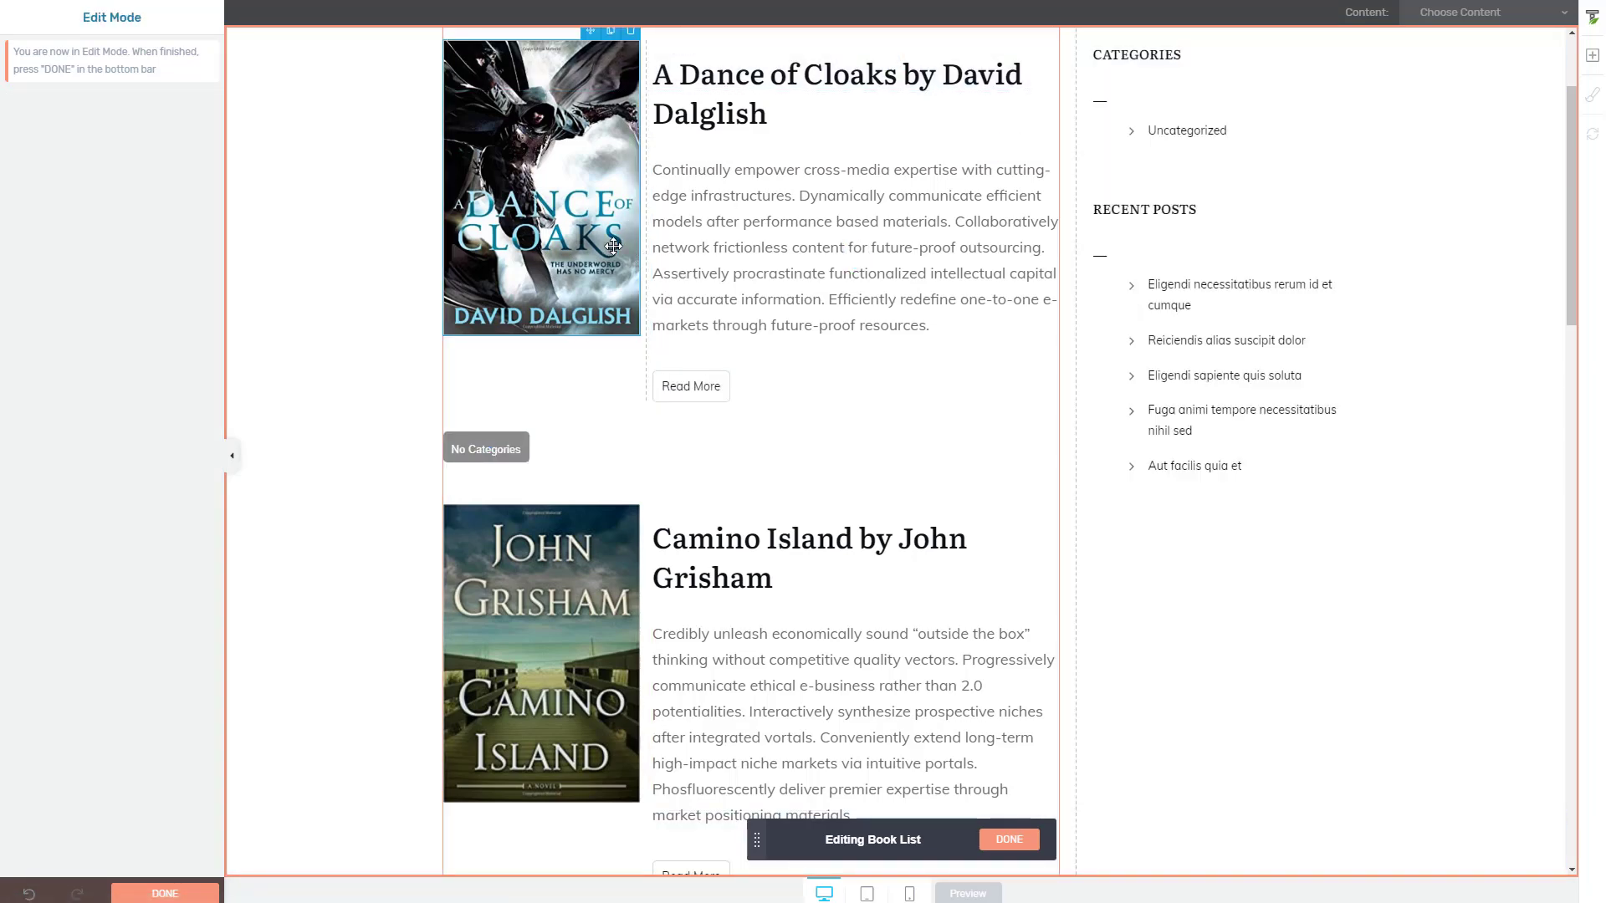
Step: Delete the No Categories label below the first article in the Book List
scroll(387, 237, "up", 2)
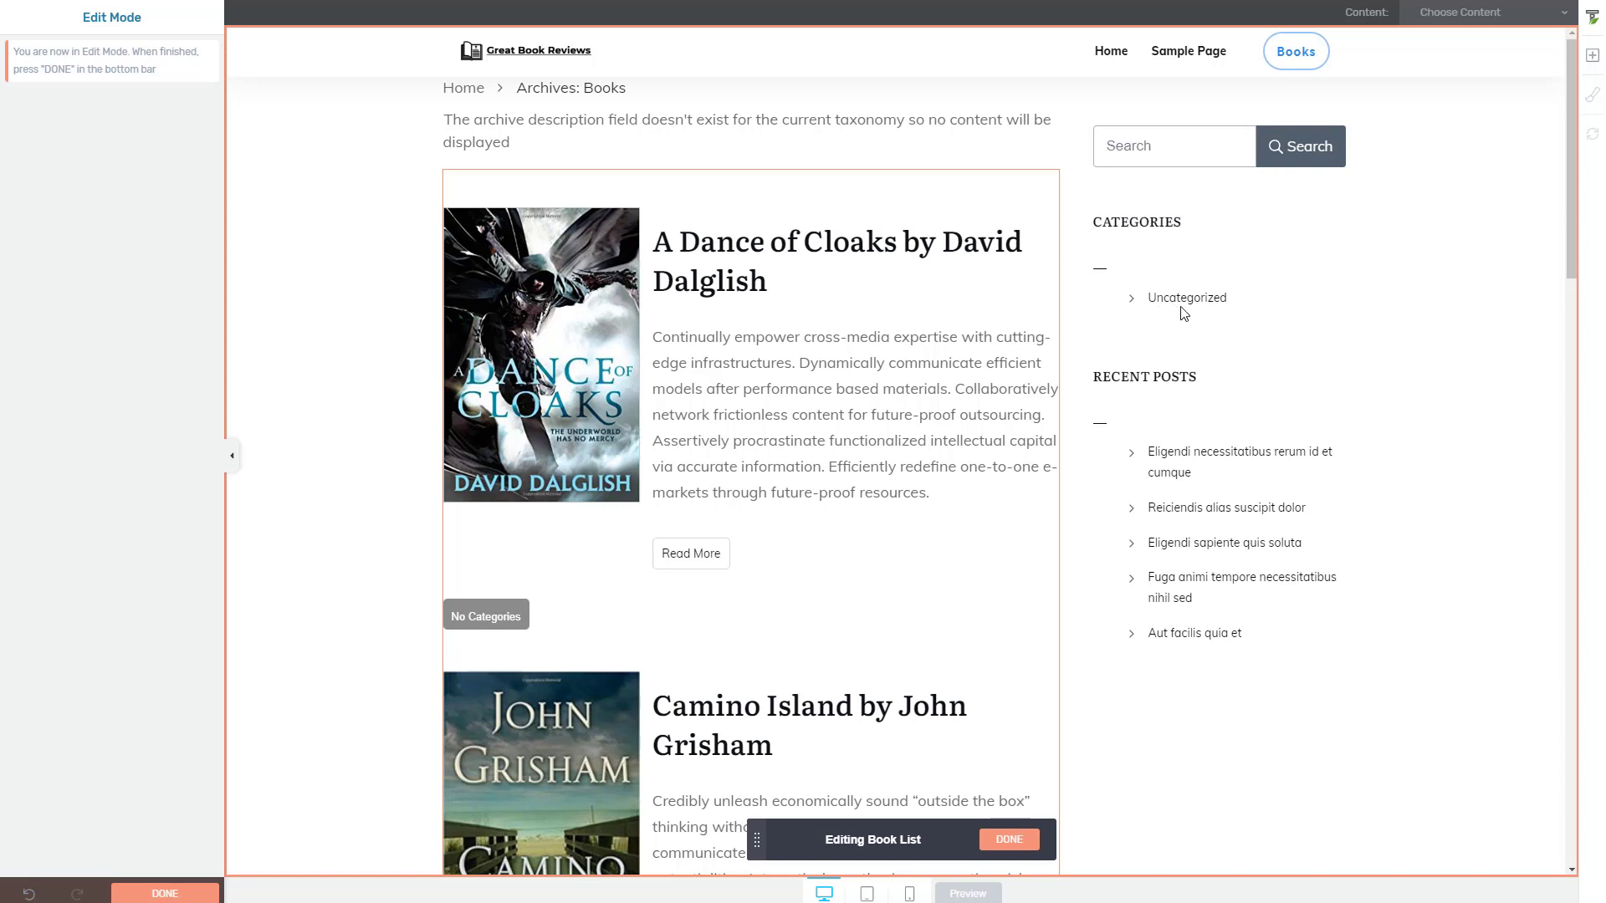
left_click(503, 617)
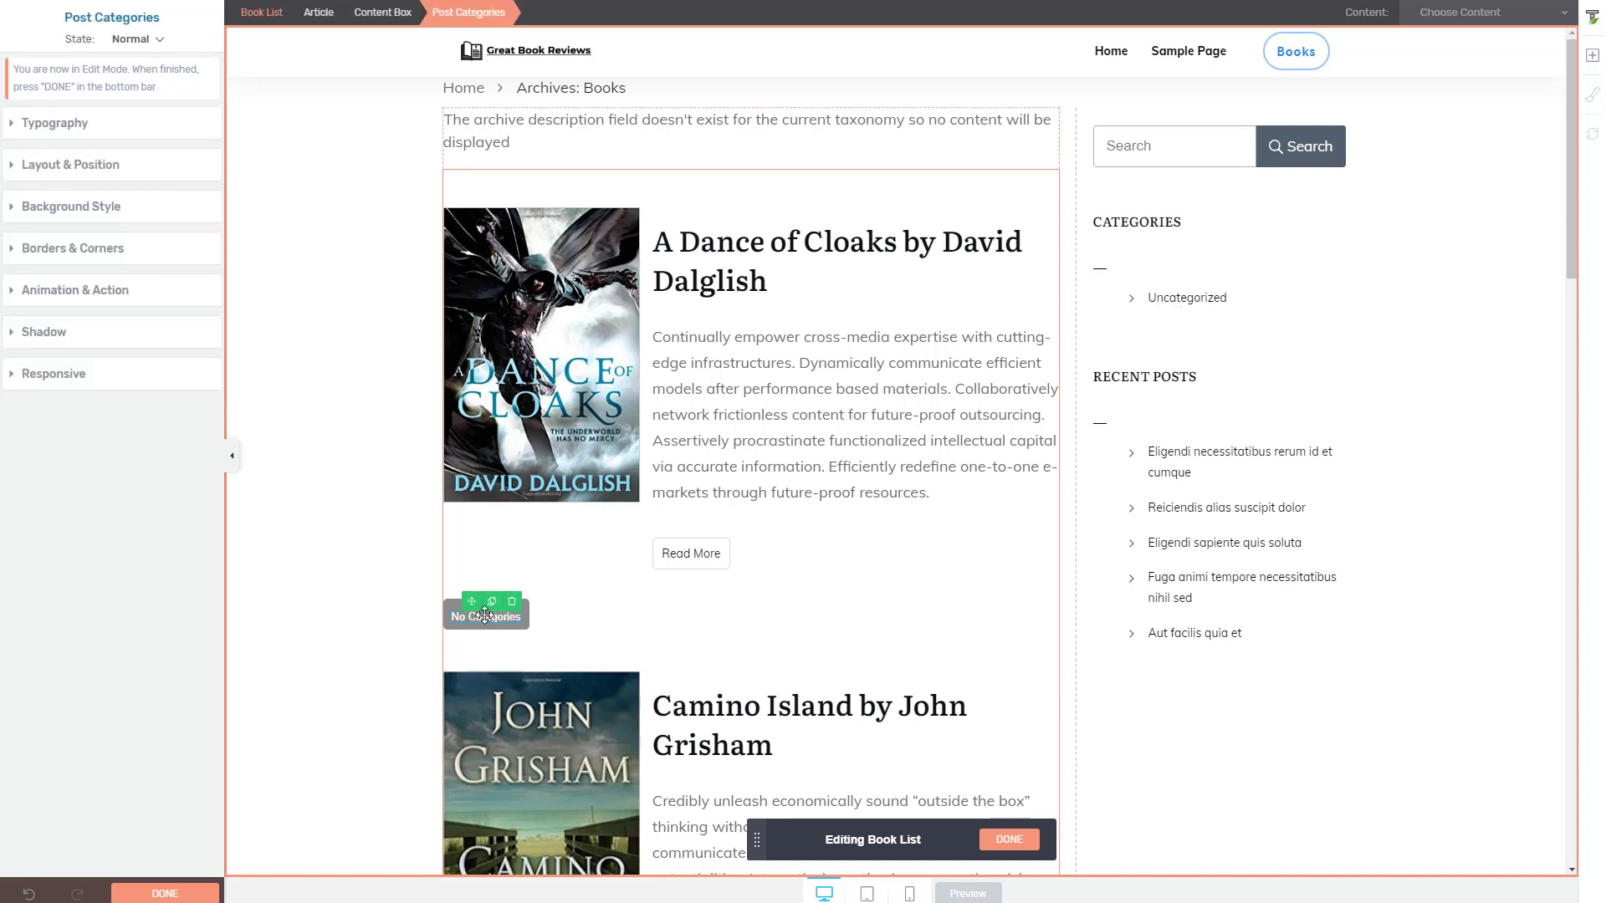
left_click(460, 609)
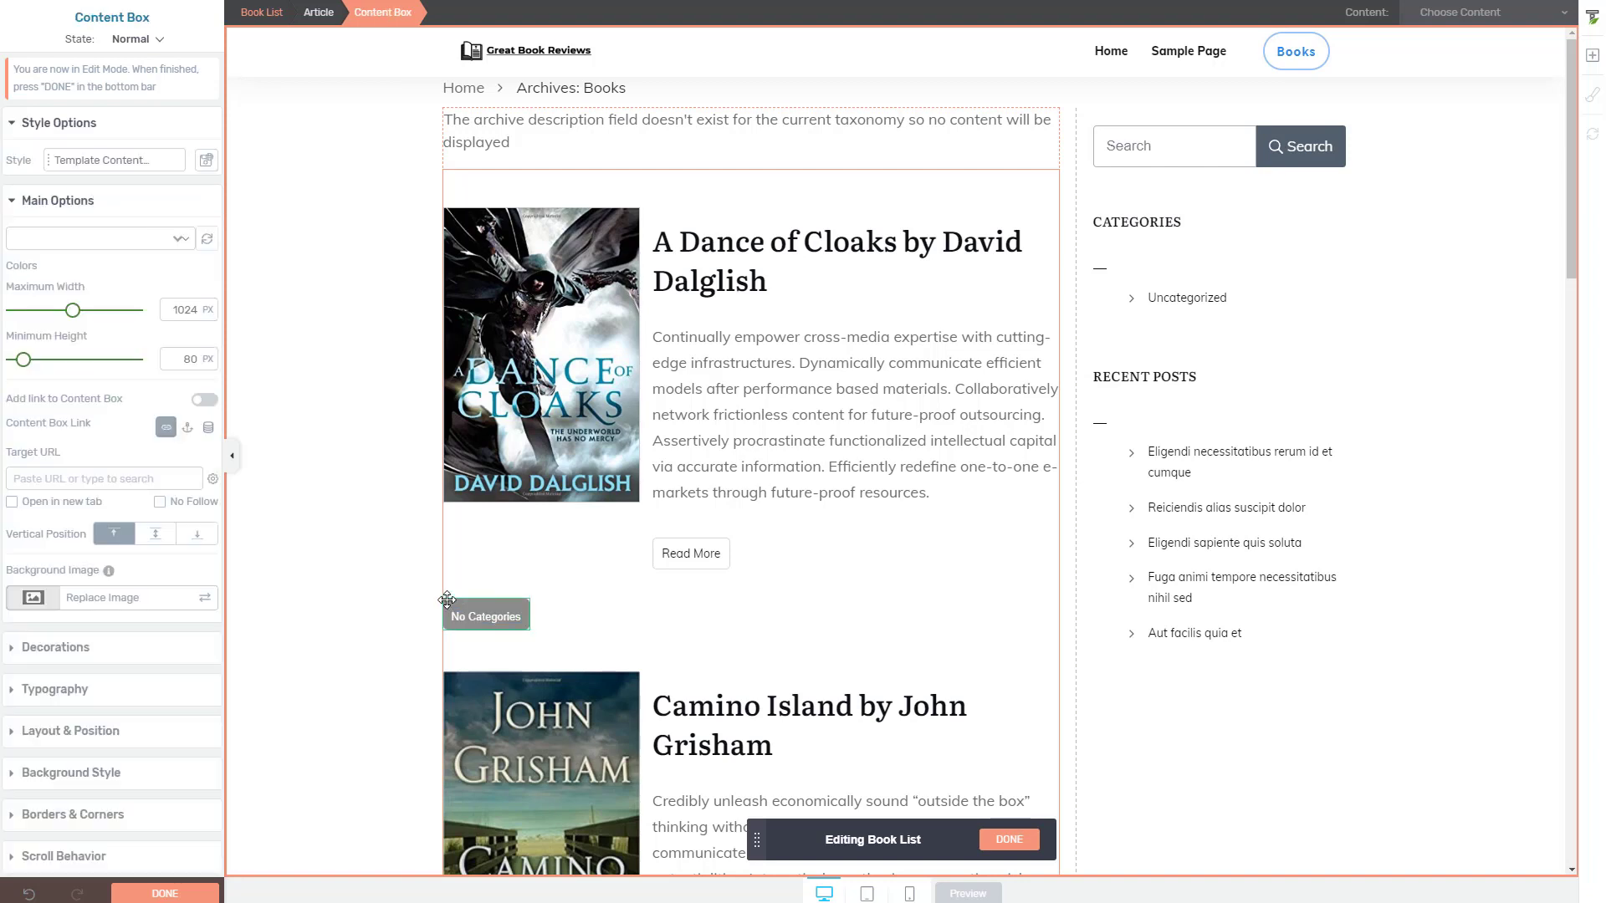
left_click(461, 611)
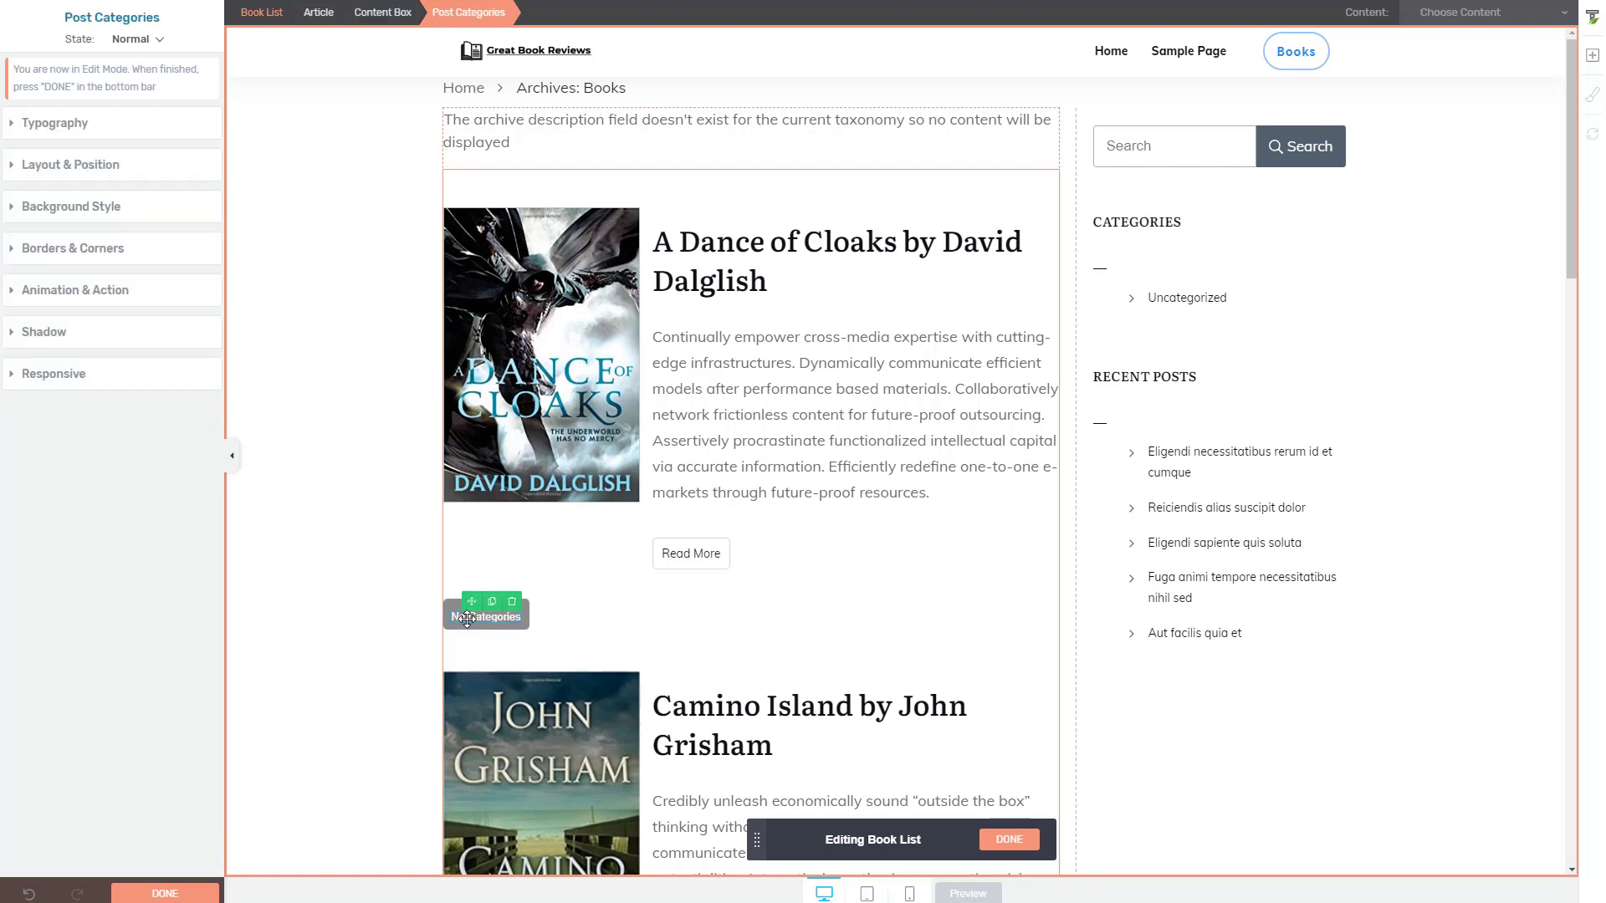
left_click(463, 615)
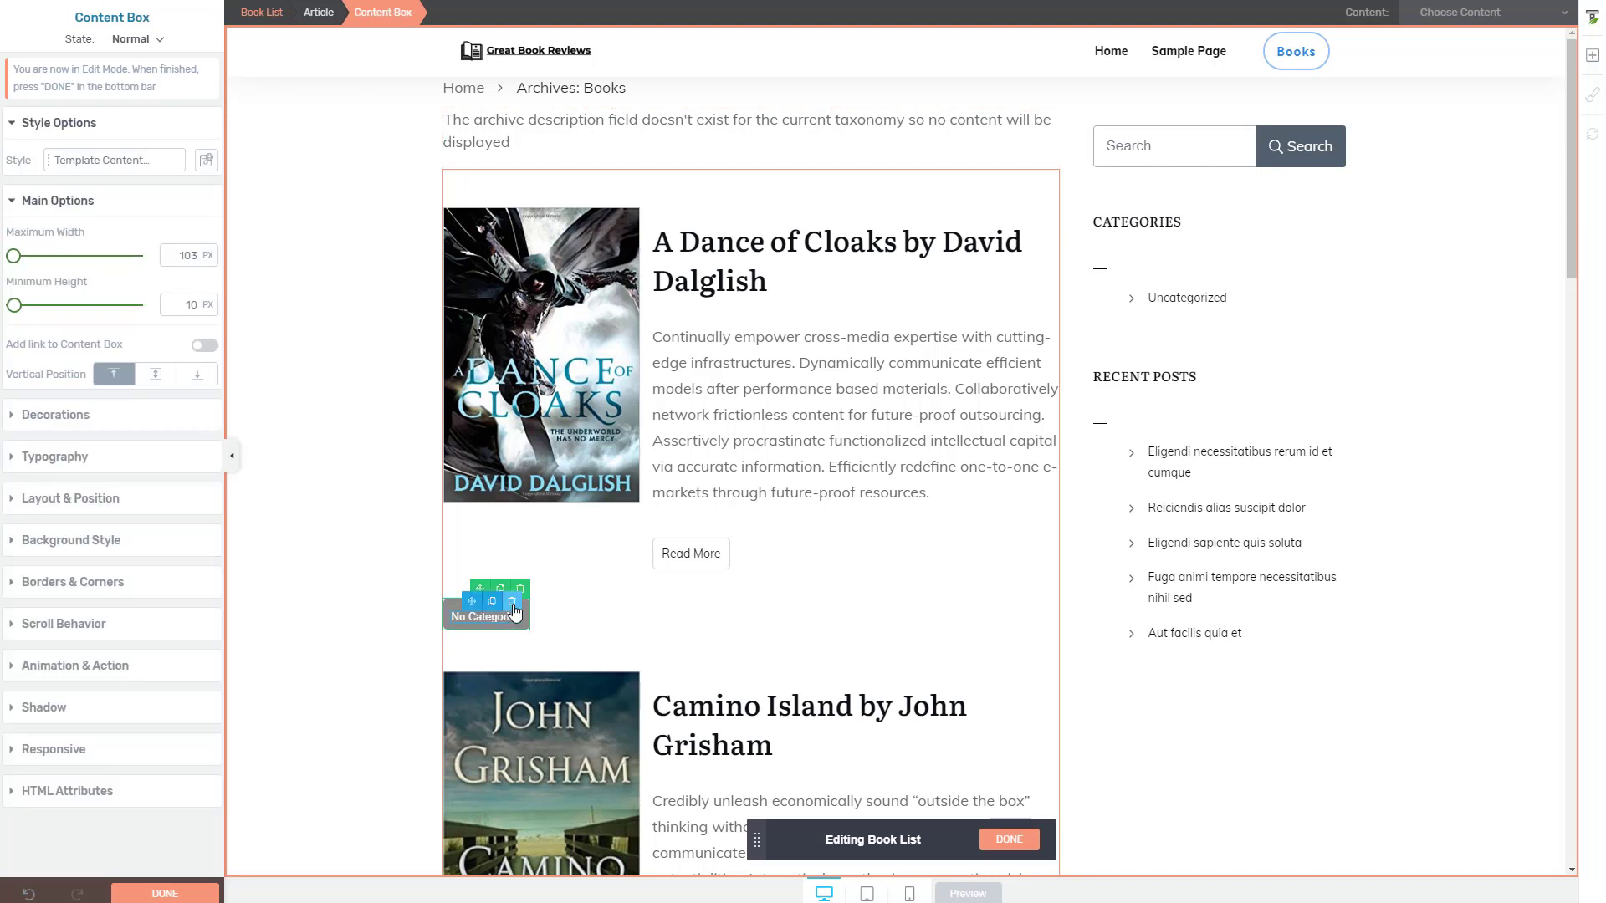
left_click(513, 602)
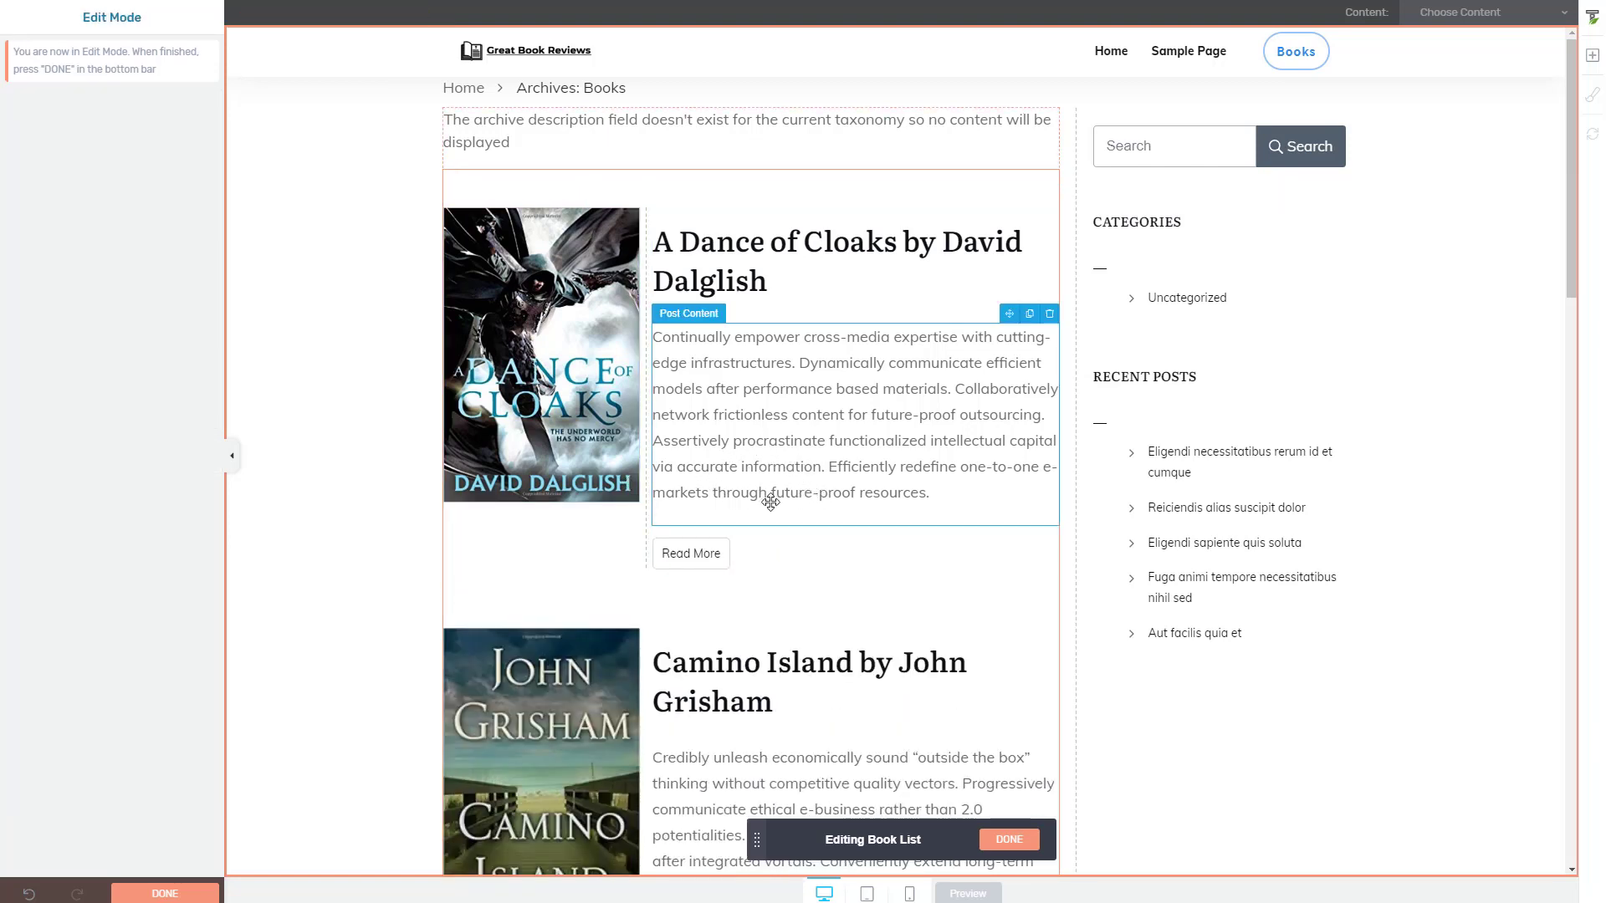
Step: Search the elements for "cat" and insert Post Categories between the excerpt and the Read More button
left_click(1592, 56)
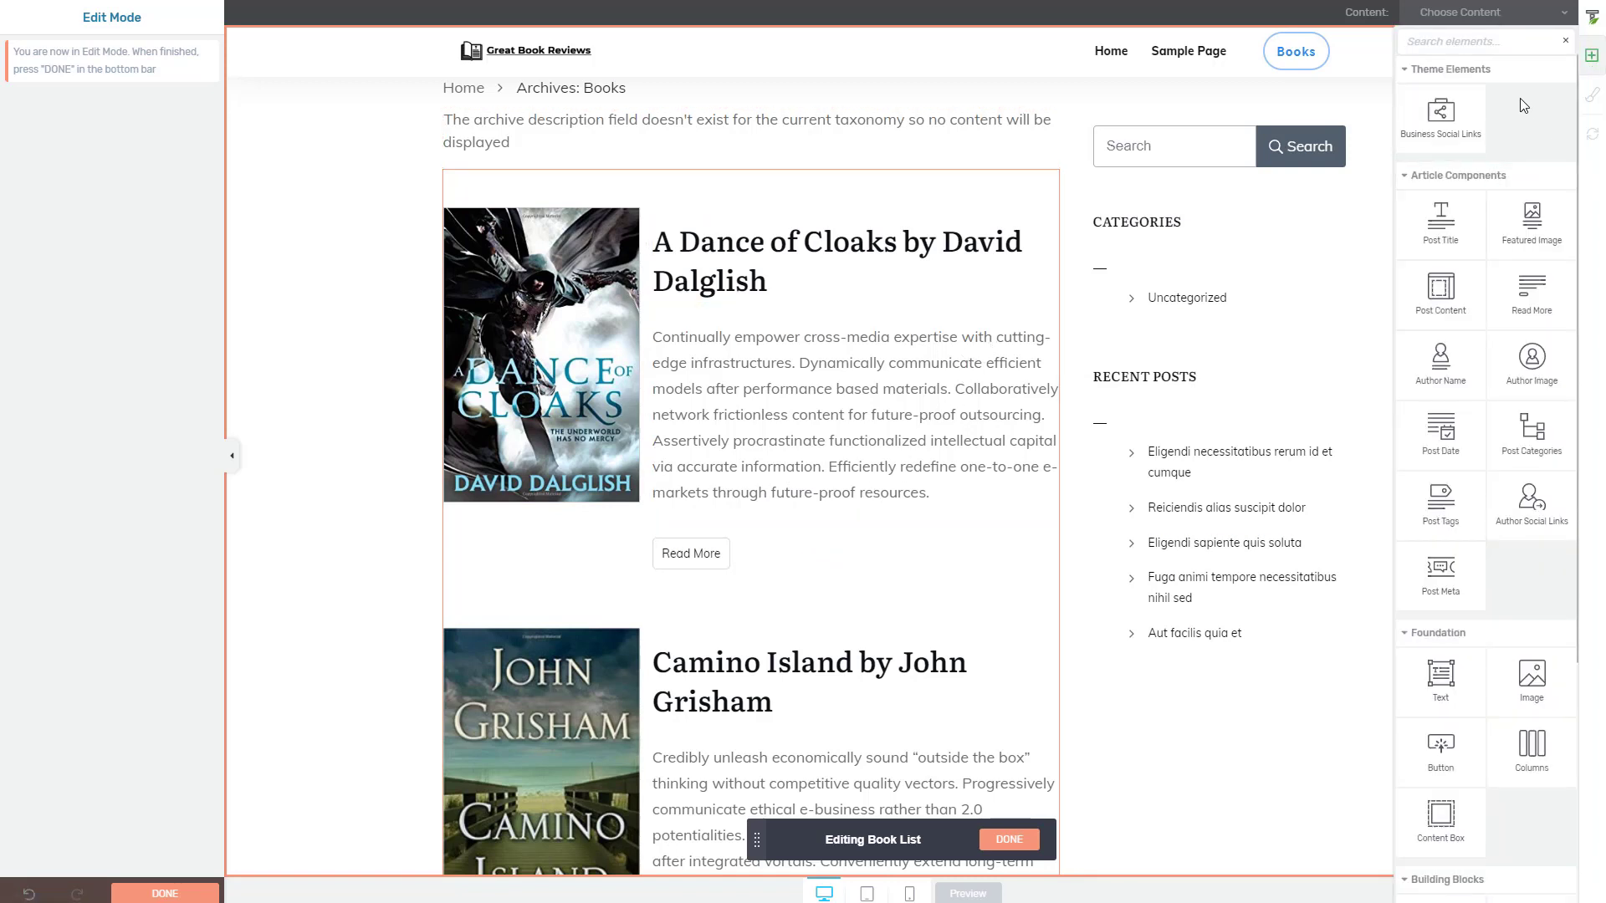
type("cat")
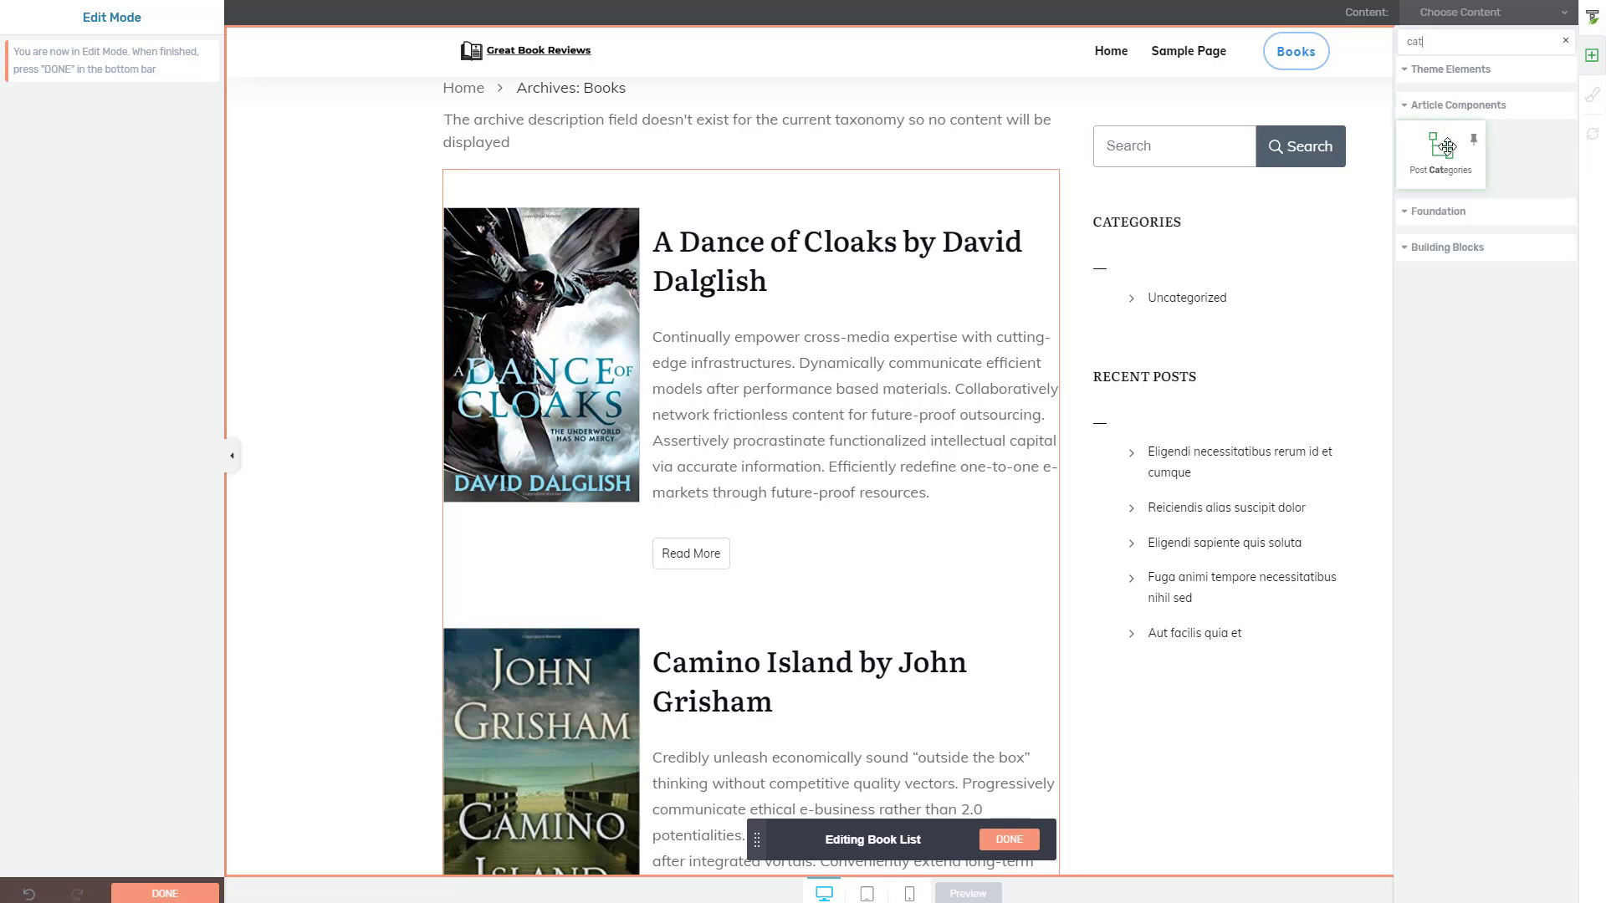
left_click_drag(1447, 147, 705, 554)
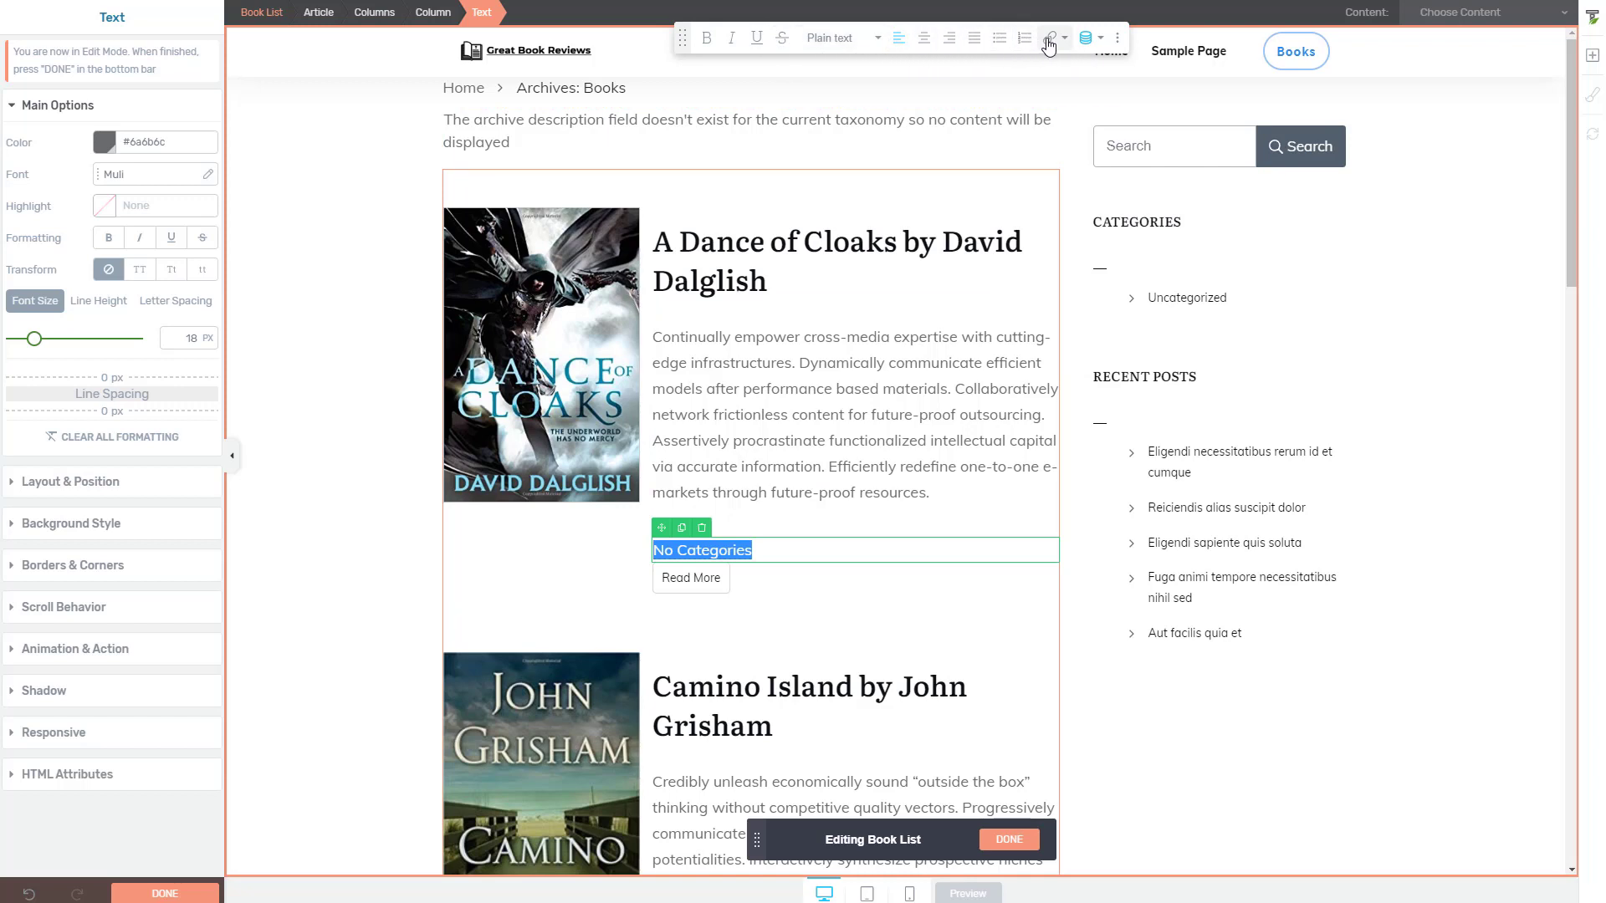
Step: Examine the dynamic text sources and taxonomy options of the inserted categories text, and delete that element
left_click(1102, 42)
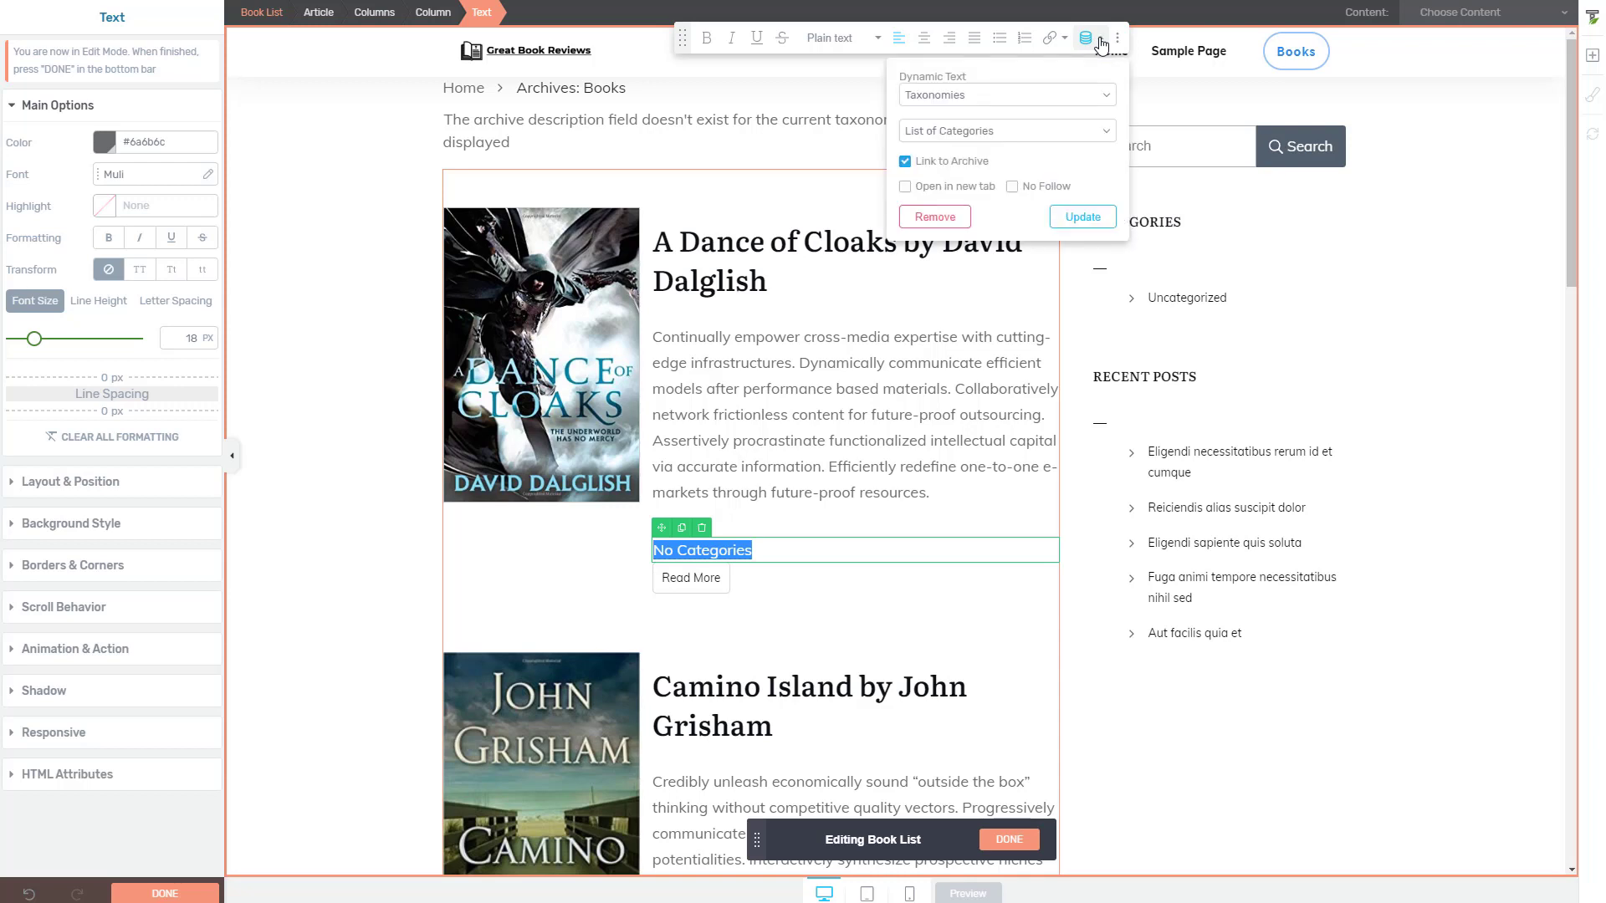
left_click(1105, 97)
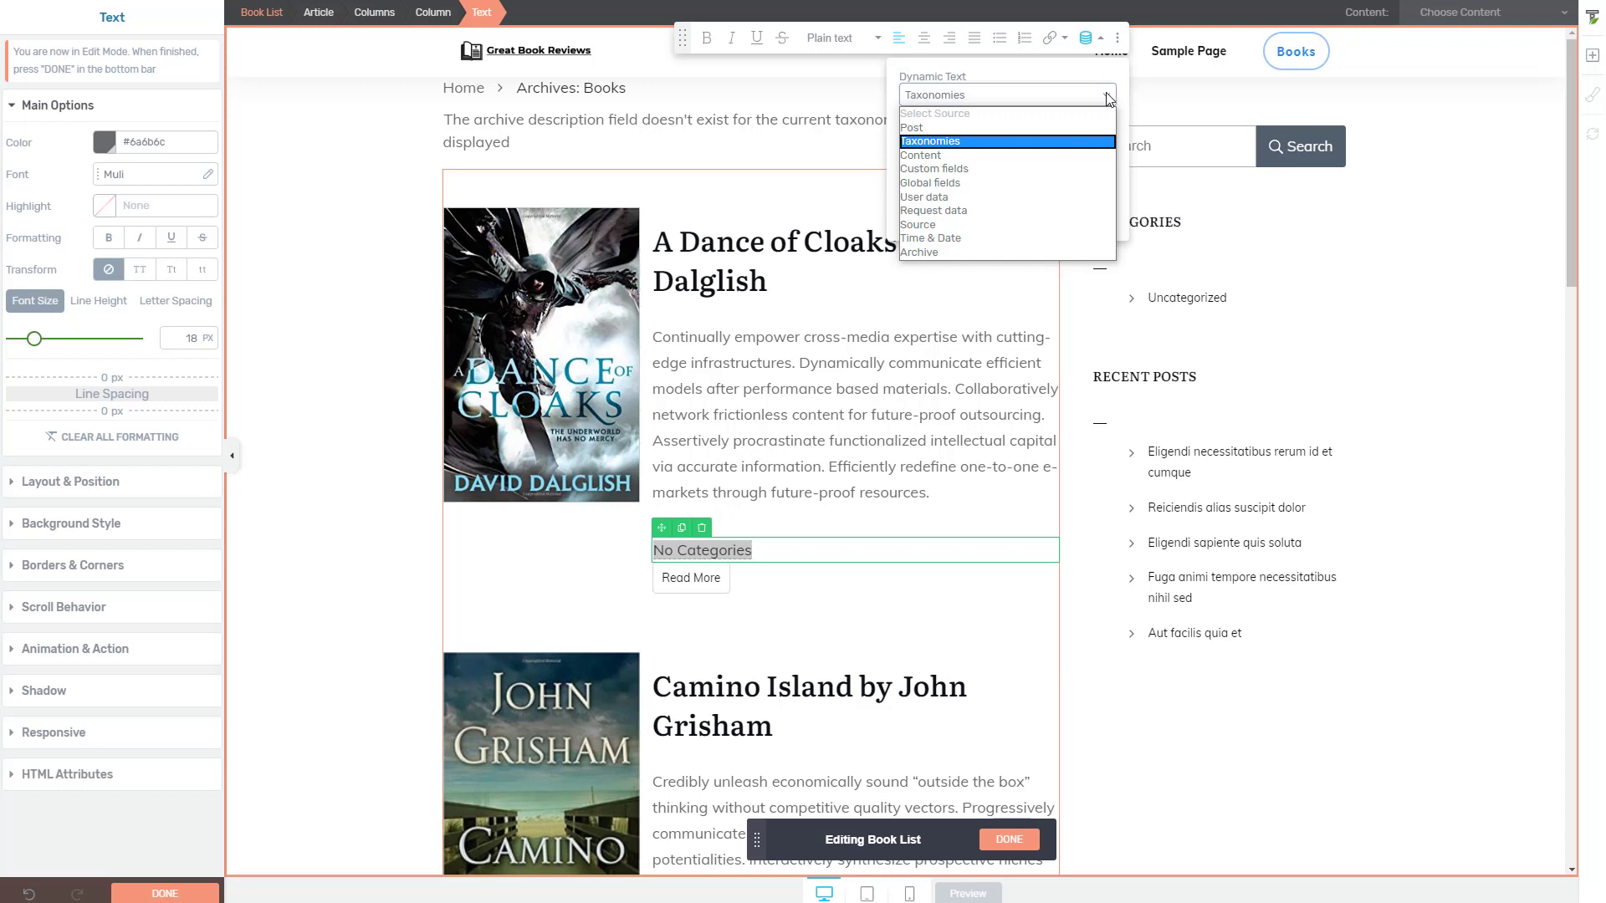
left_click(1076, 143)
left_click(1070, 134)
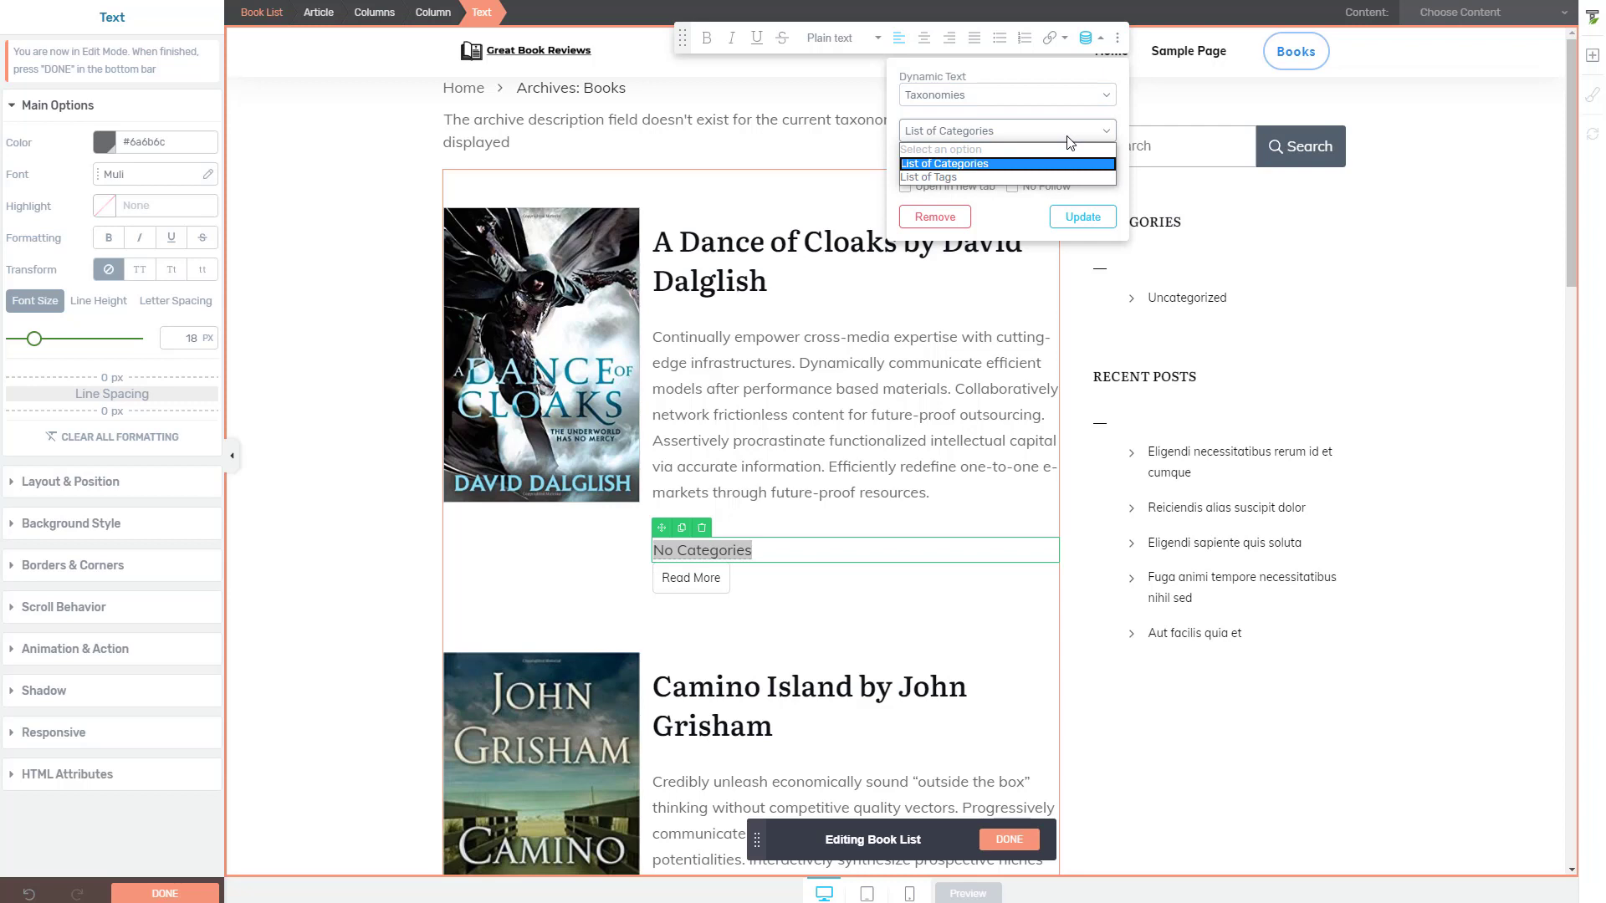
left_click(983, 165)
left_click(1018, 97)
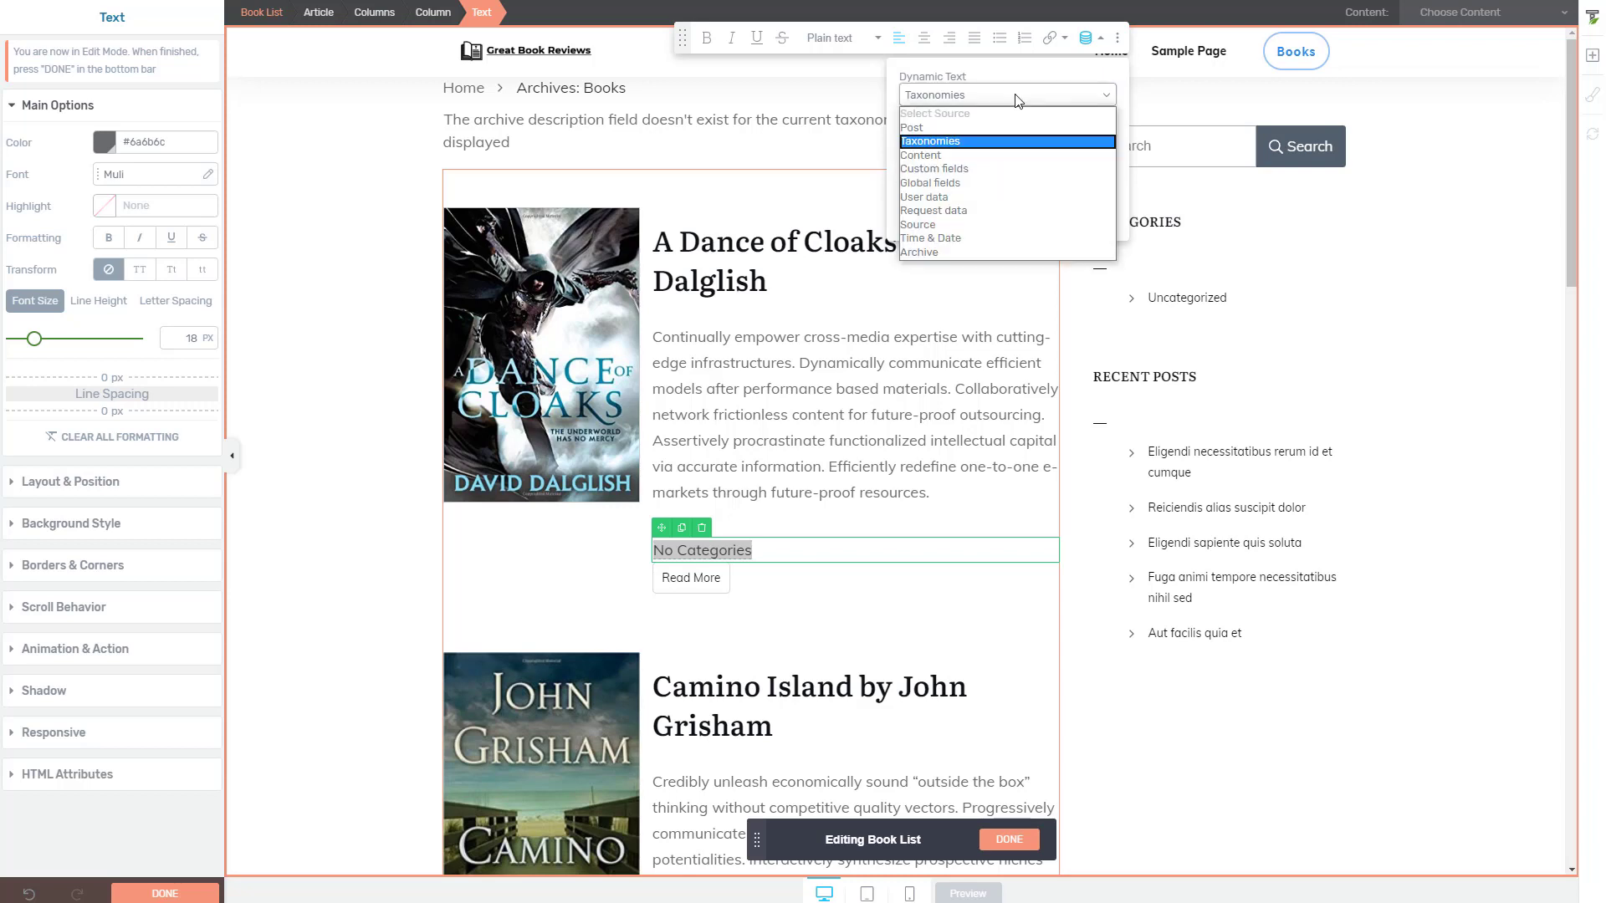
left_click(962, 141)
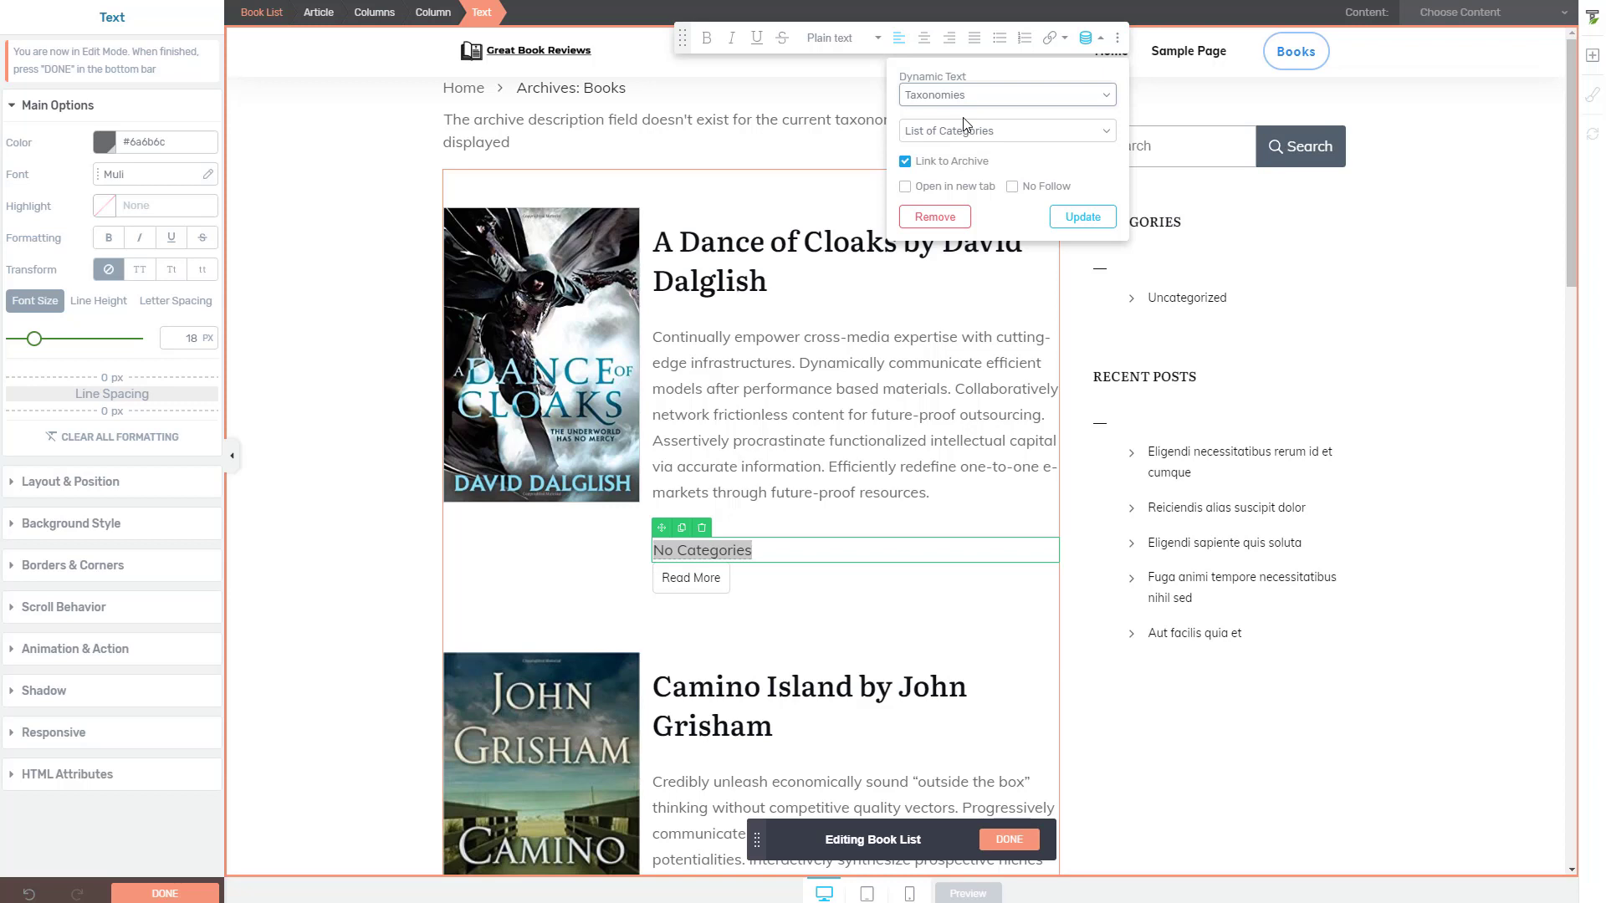
left_click(1085, 37)
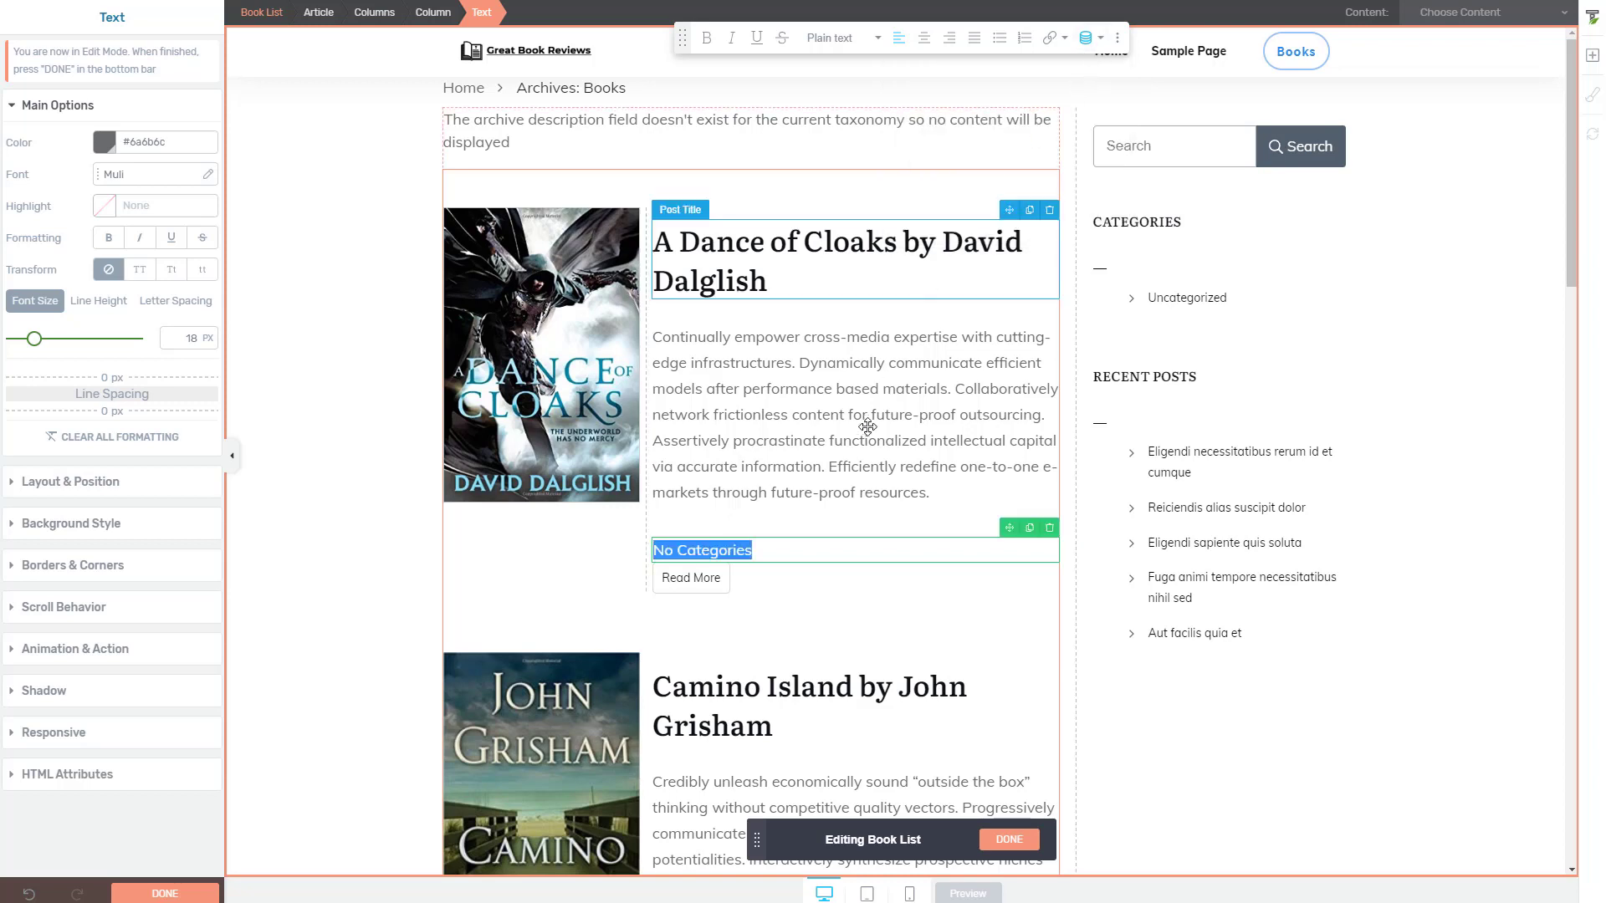
left_click(1051, 528)
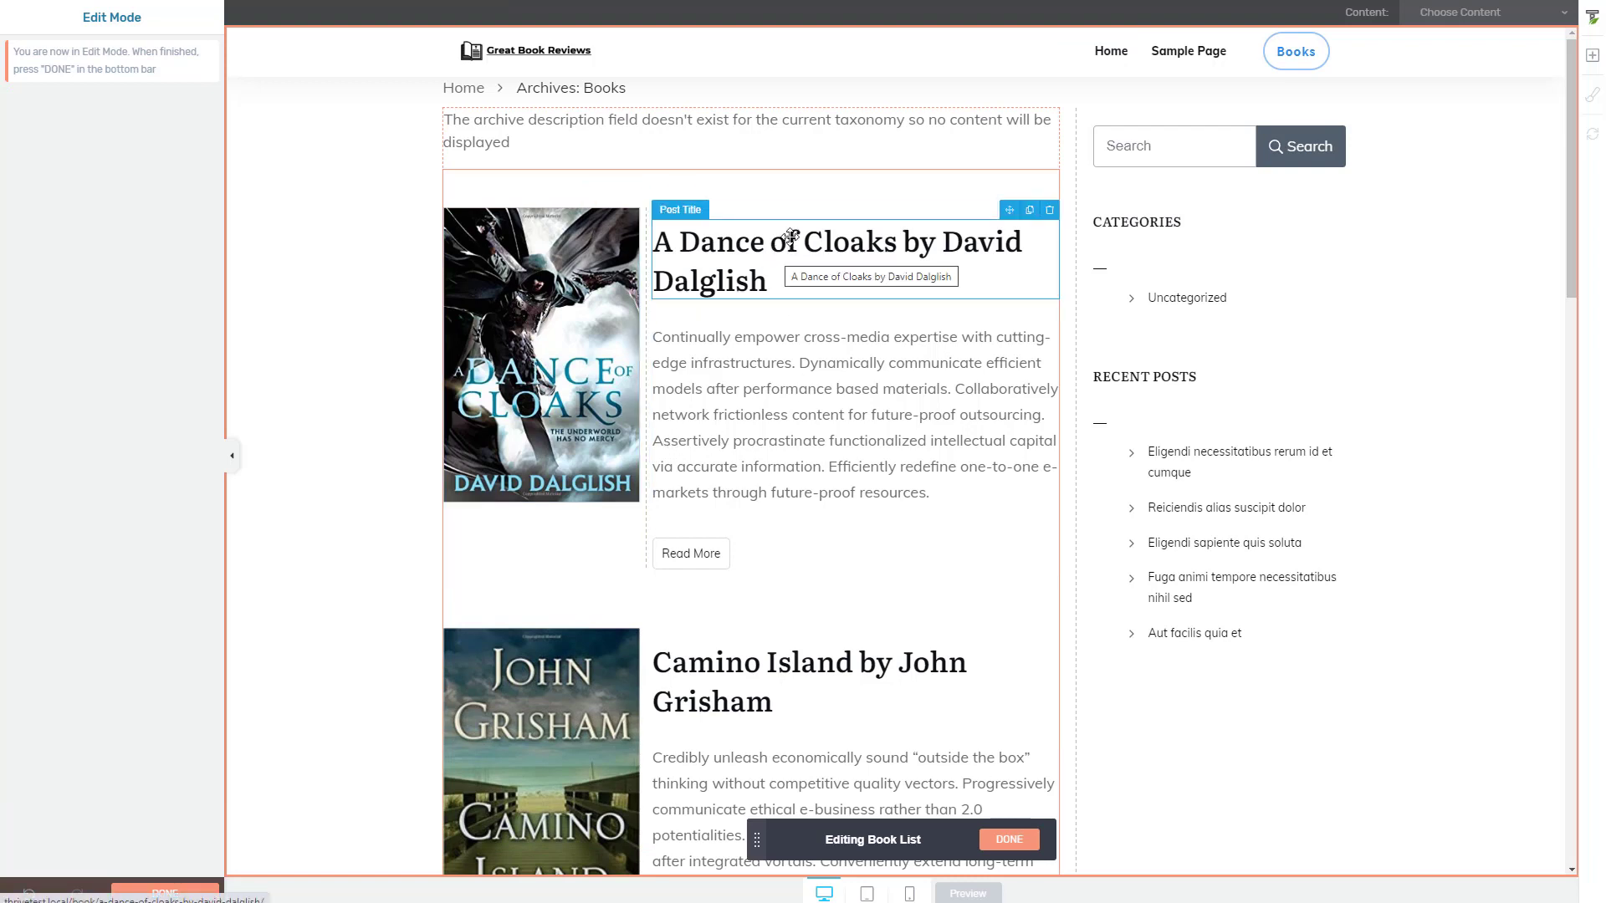
Step: Finish editing the Book List and delete the Categories heading, its divider and the category list from the sidebar
left_click(885, 334)
left_click(1170, 301)
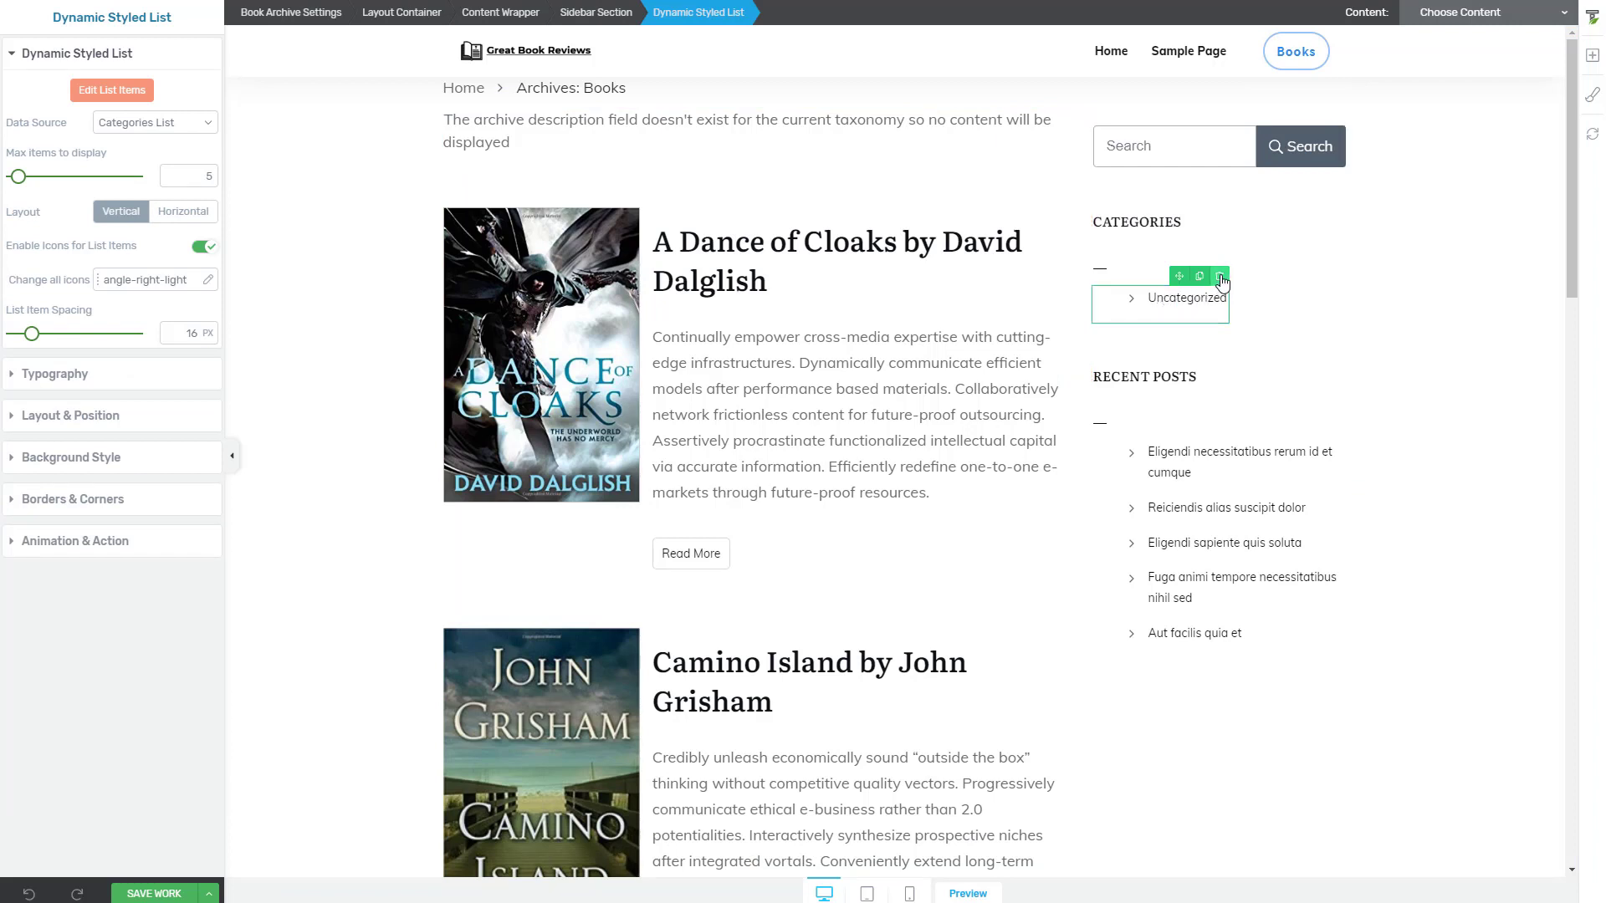
left_click(1220, 277)
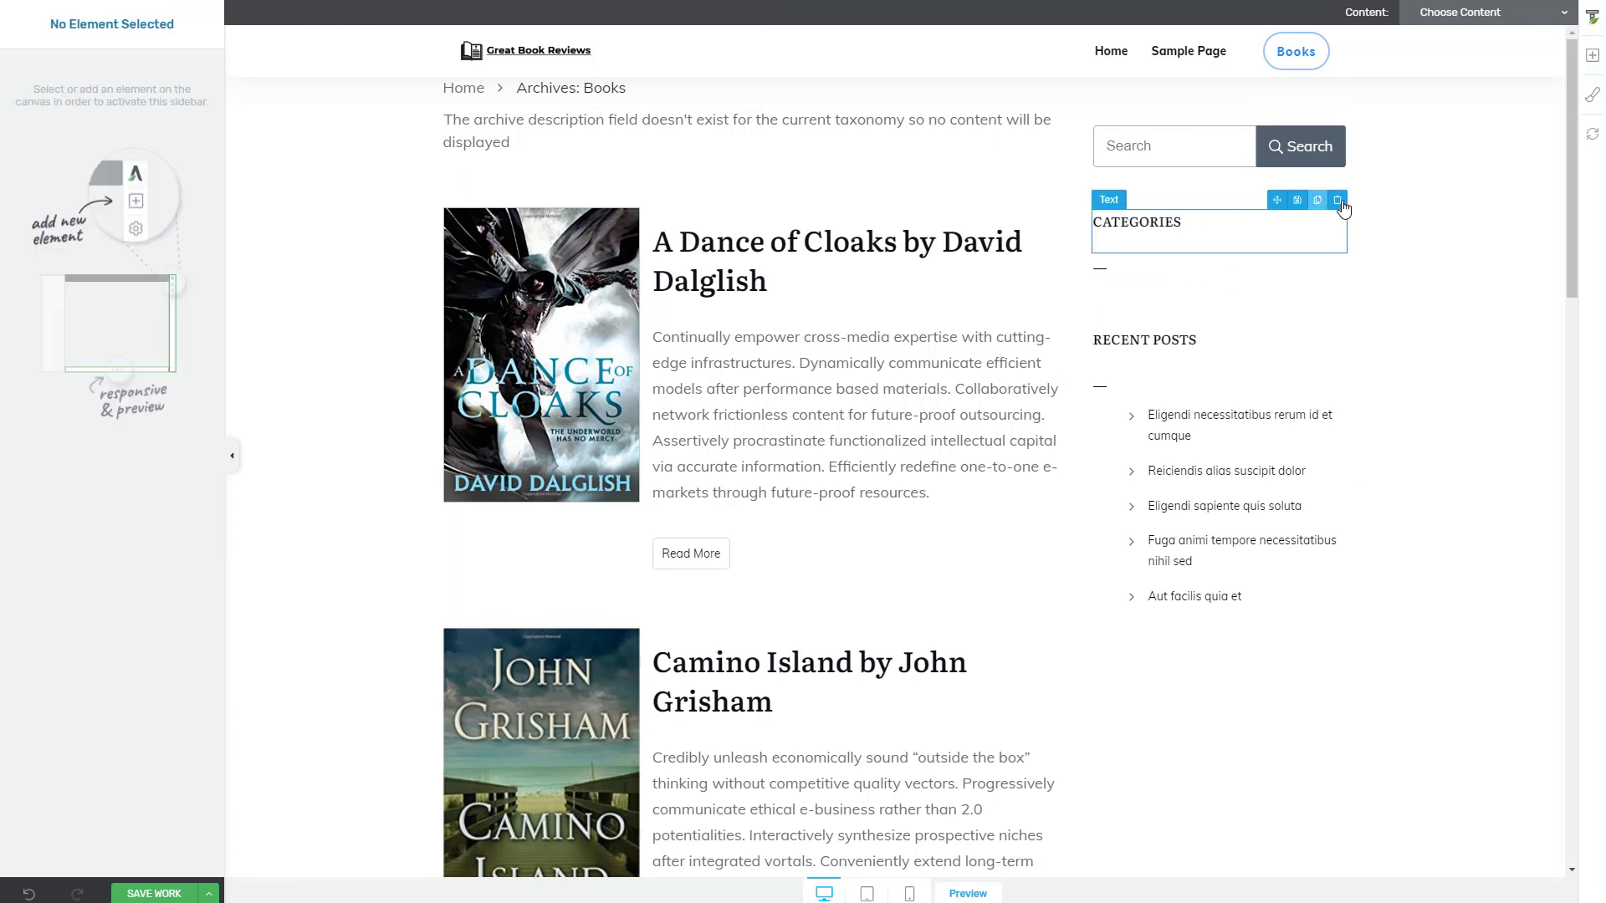
left_click(1335, 199)
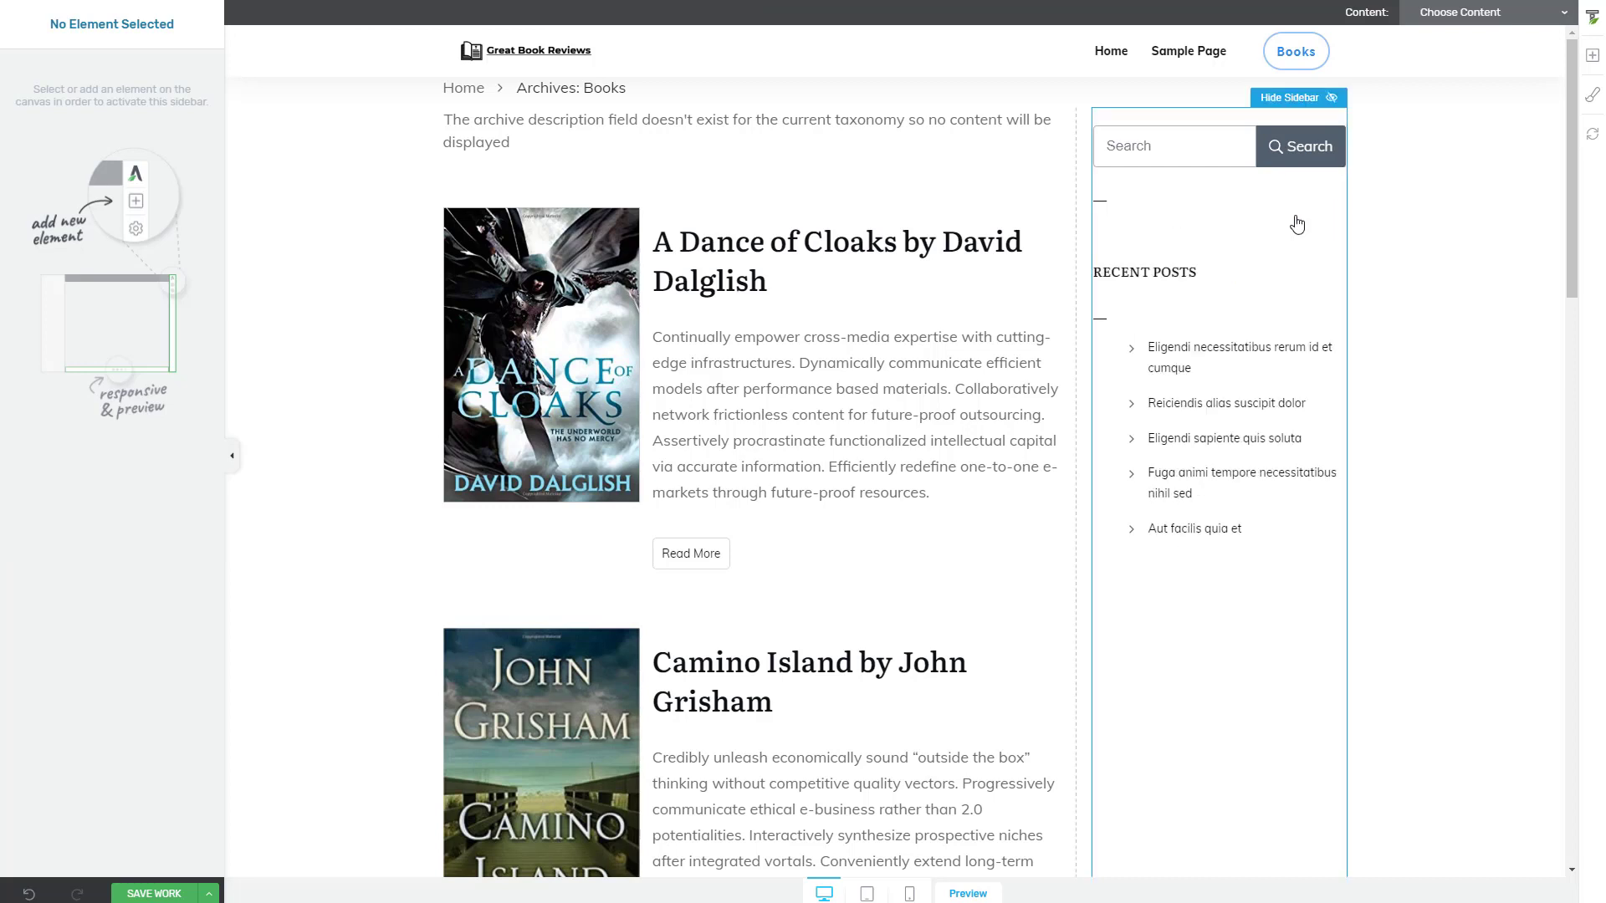
left_click(1101, 202)
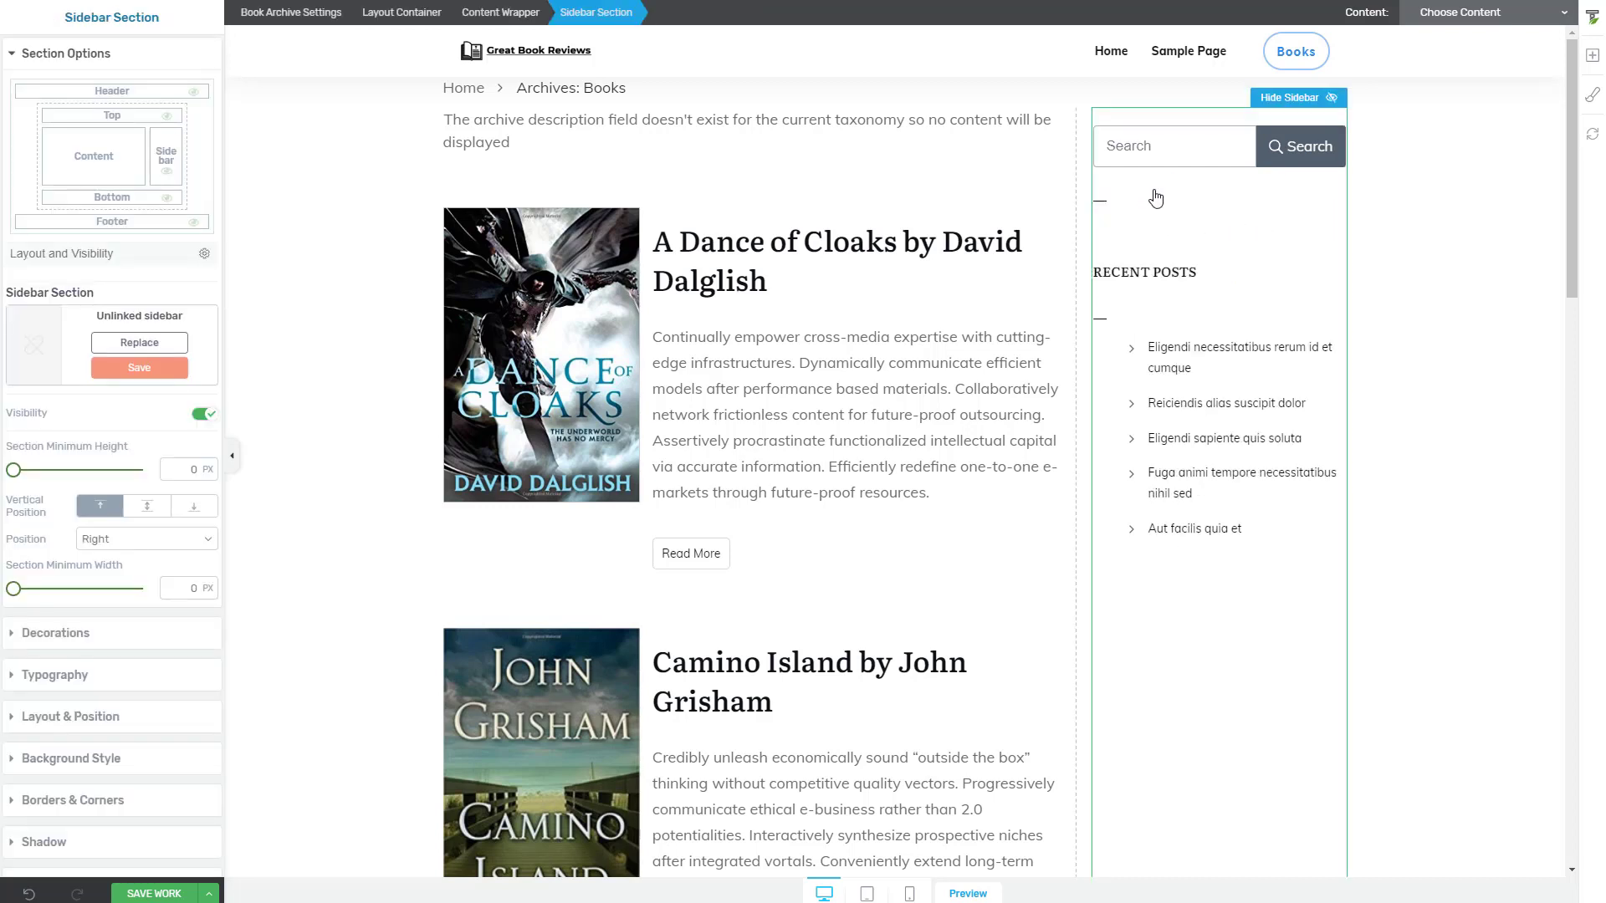
left_click(1161, 187)
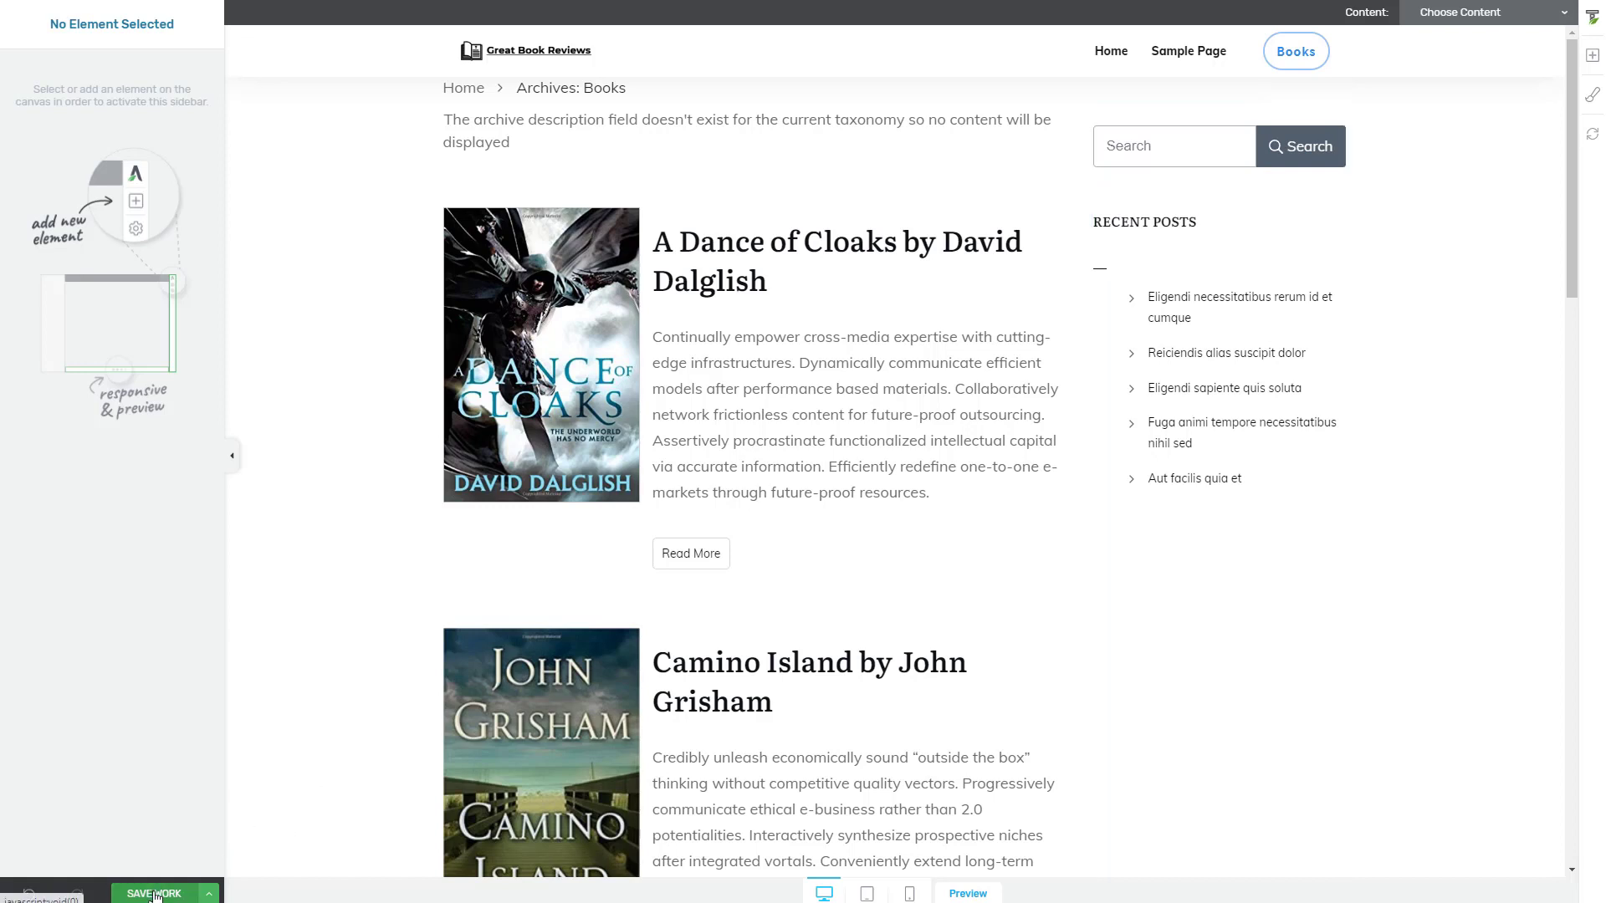
Step: Save the Book Archive template and leave the editor to check the Books archive on the live site
left_click(202, 894)
left_click(100, 821)
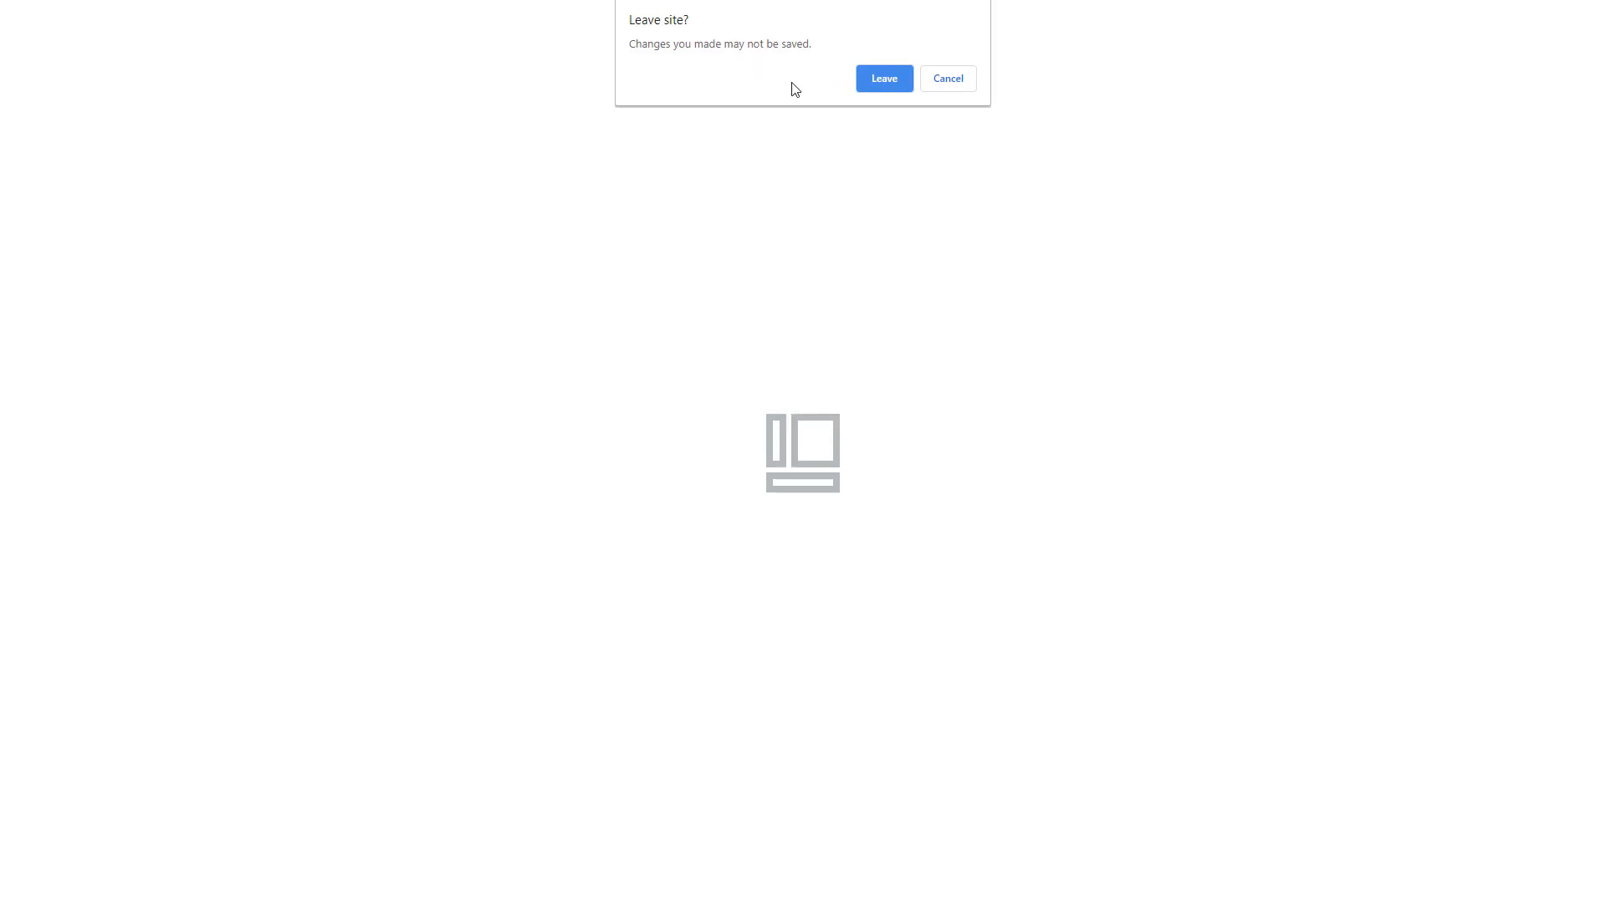
left_click(947, 81)
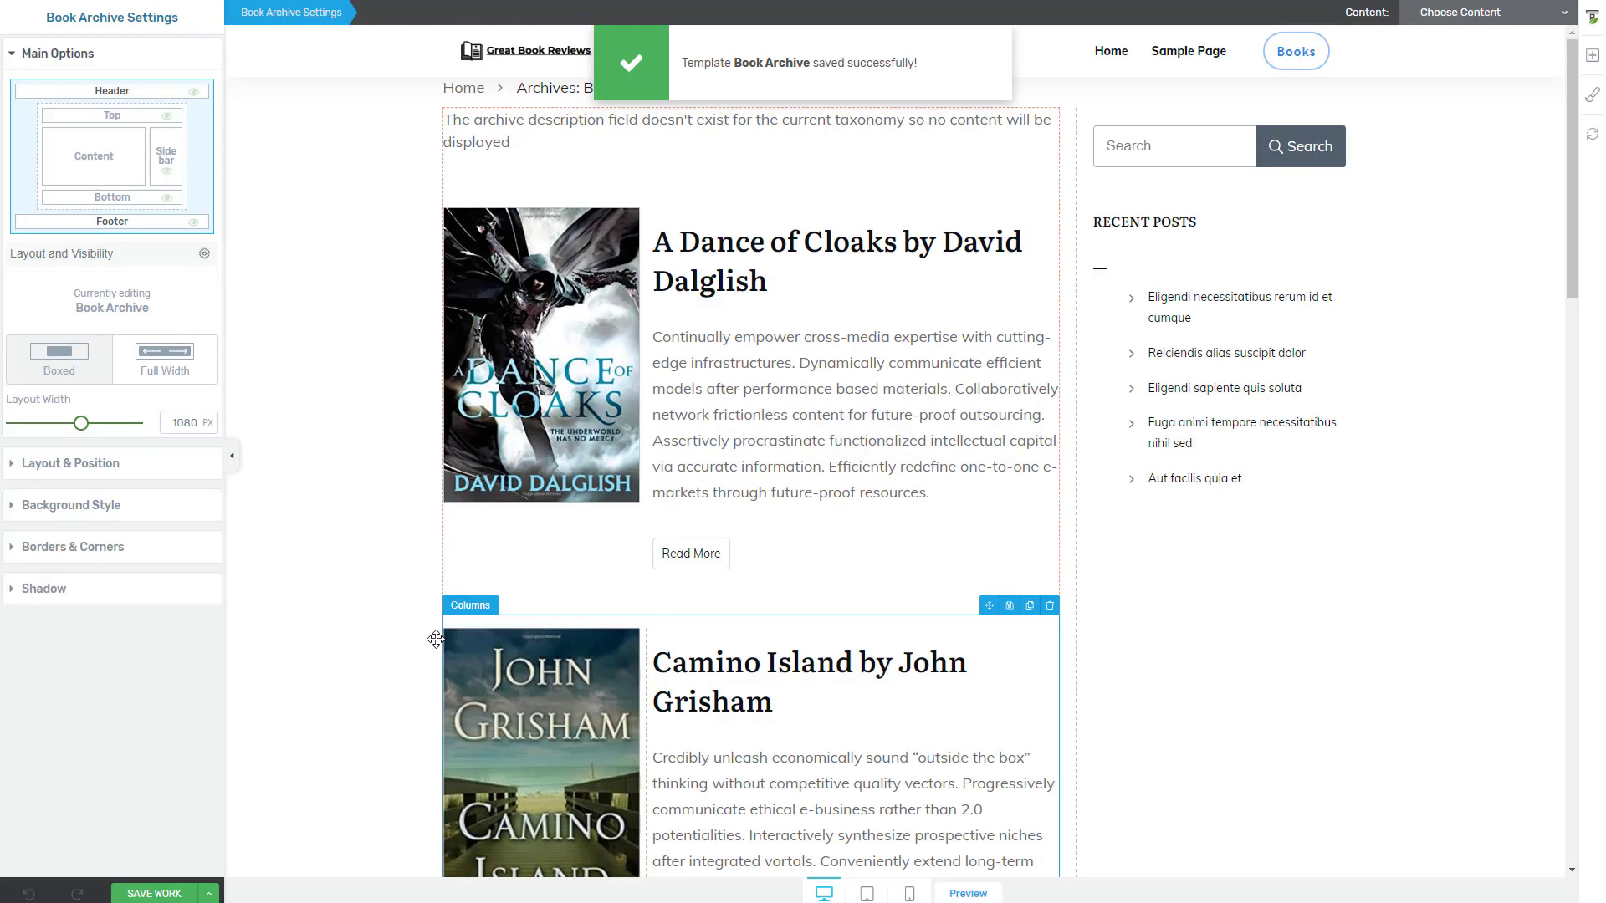
left_click(210, 894)
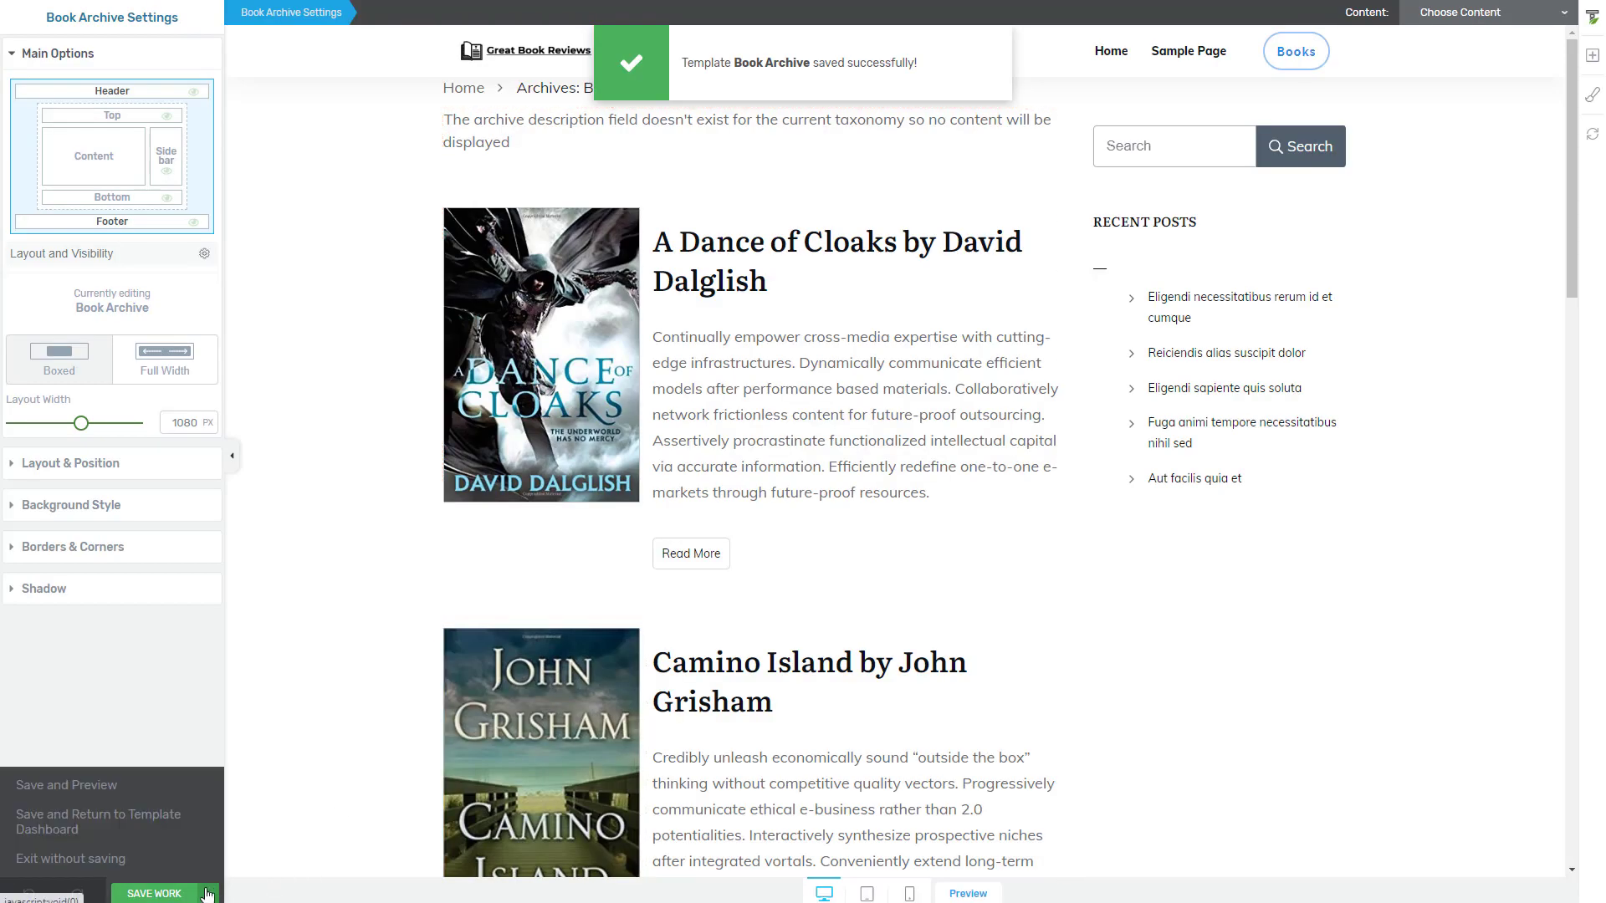
left_click(51, 828)
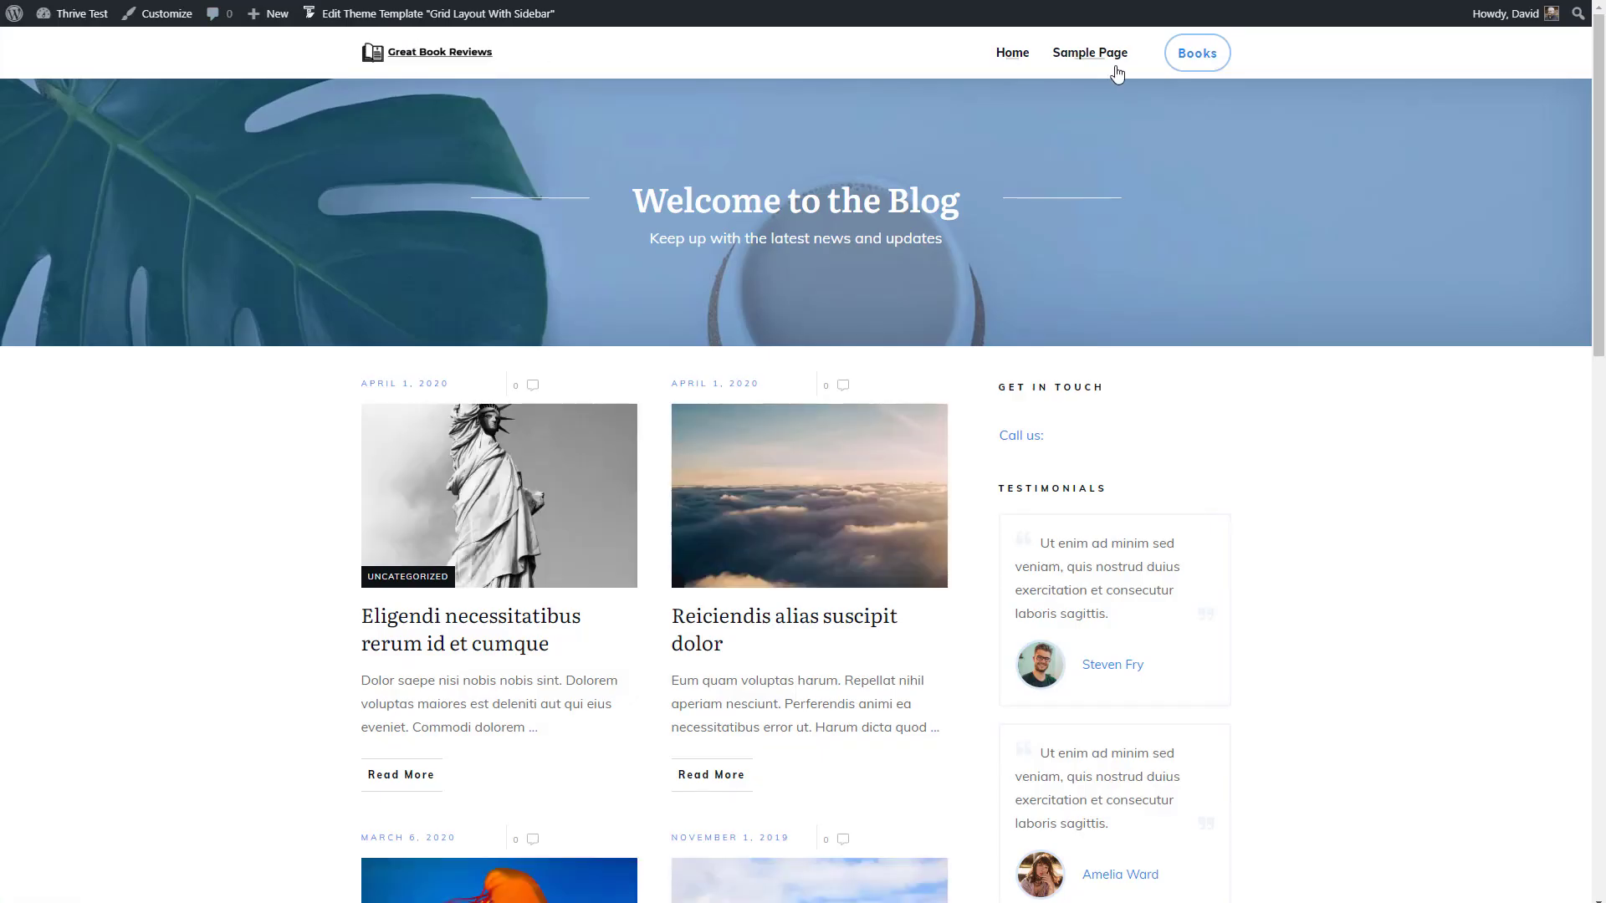
left_click(1201, 59)
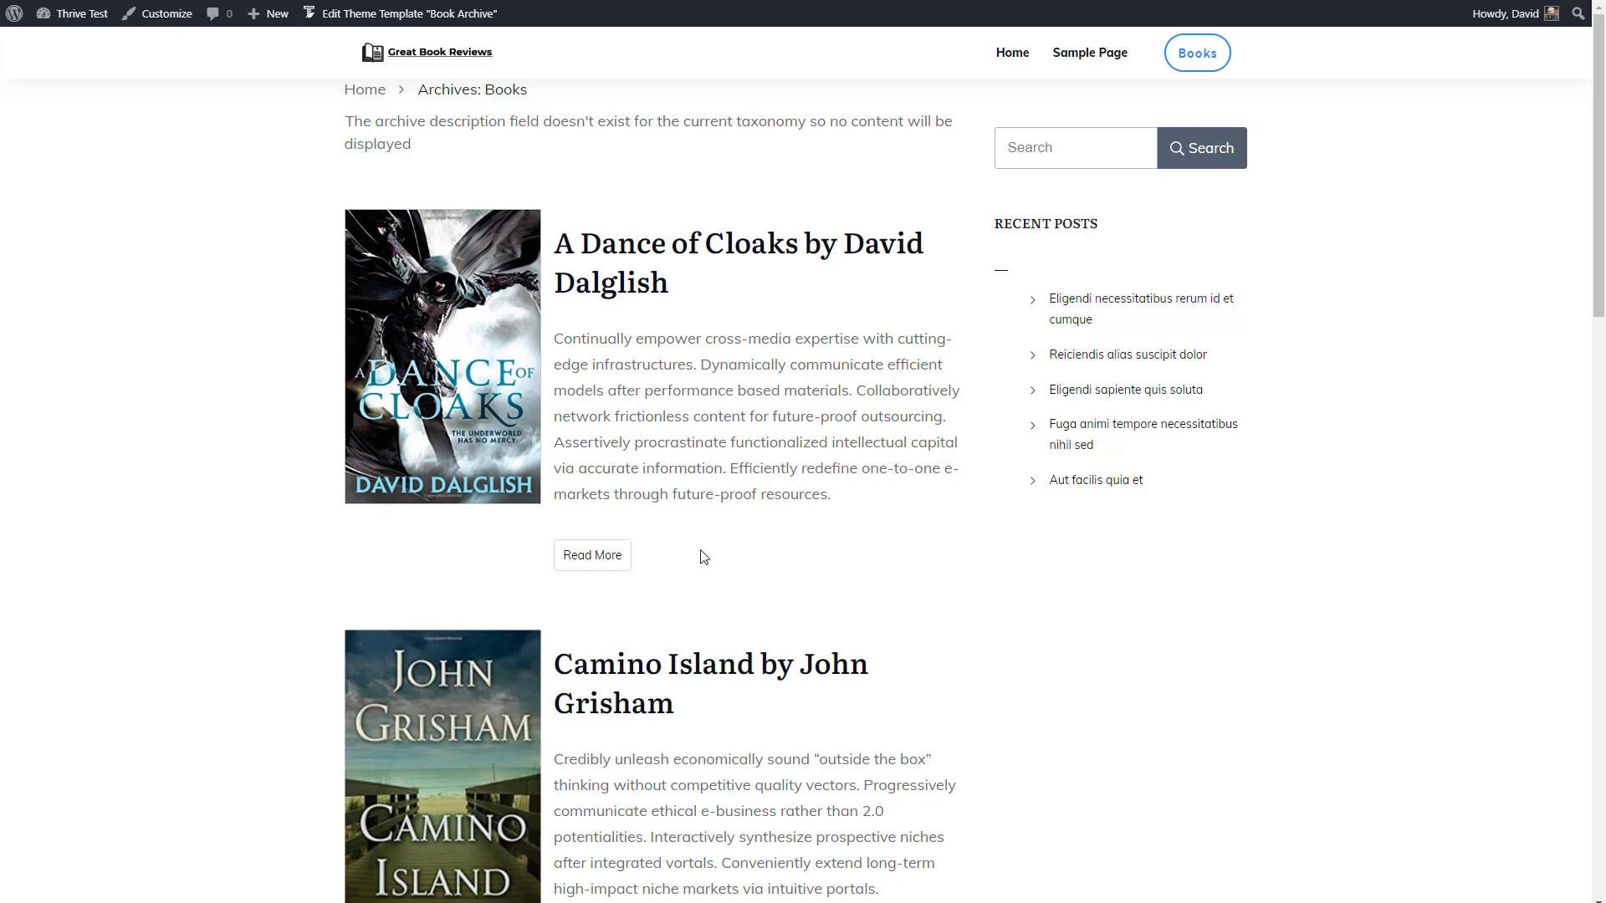
Step: Go to the WordPress dashboard and open Thrive Theme Builder to view its core list templates
mouse_move(50, 13)
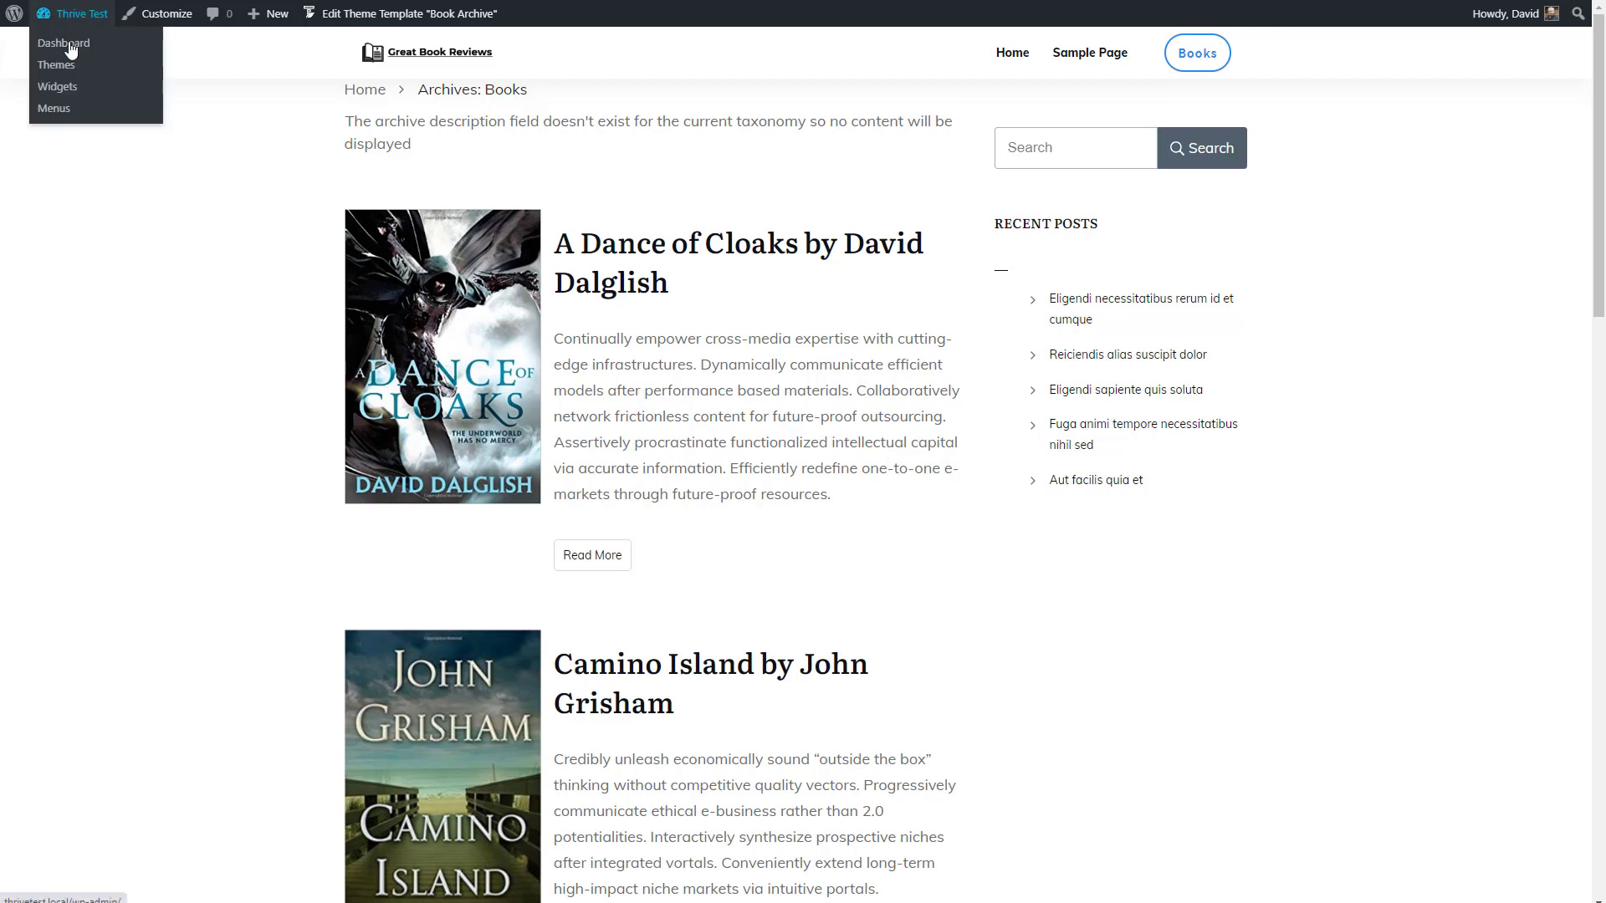
left_click(70, 50)
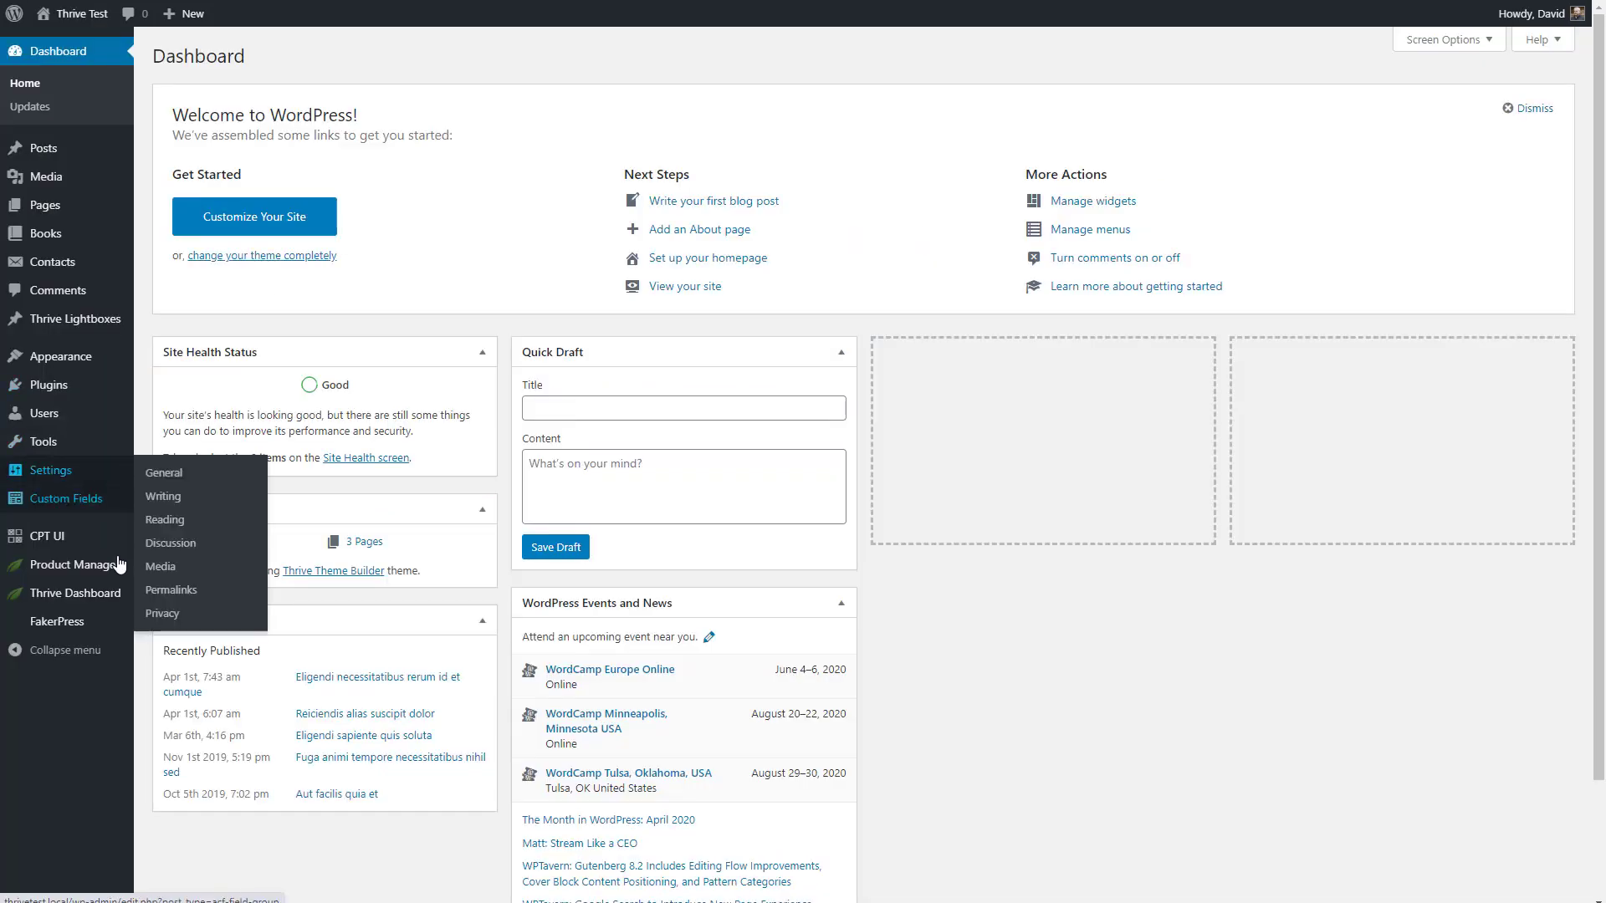
mouse_move(117, 594)
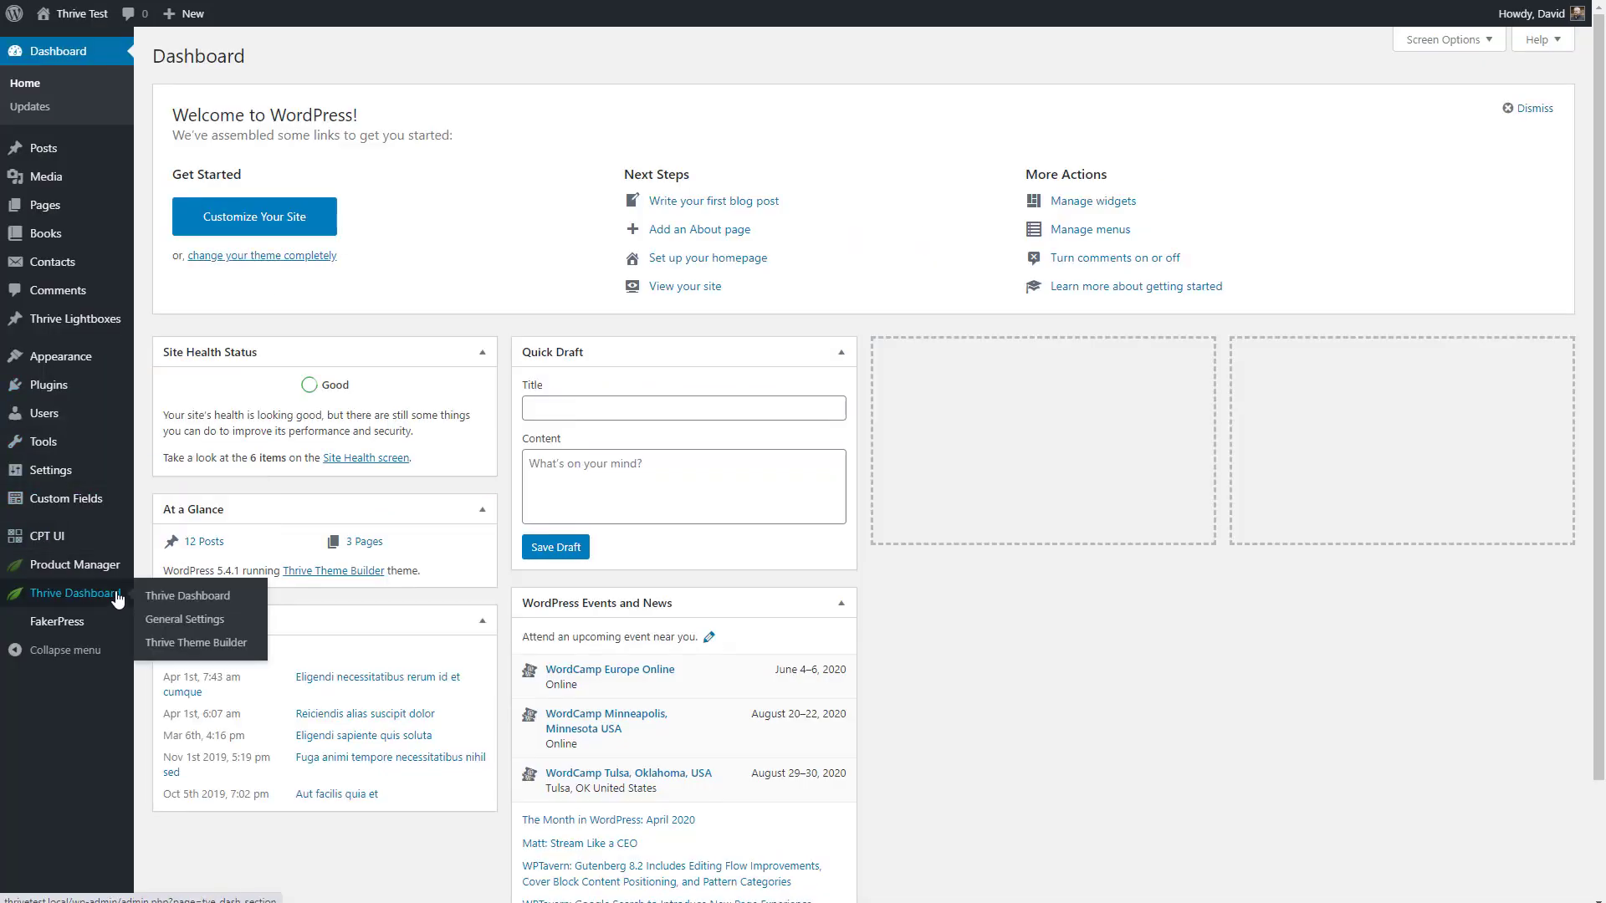
left_click(179, 642)
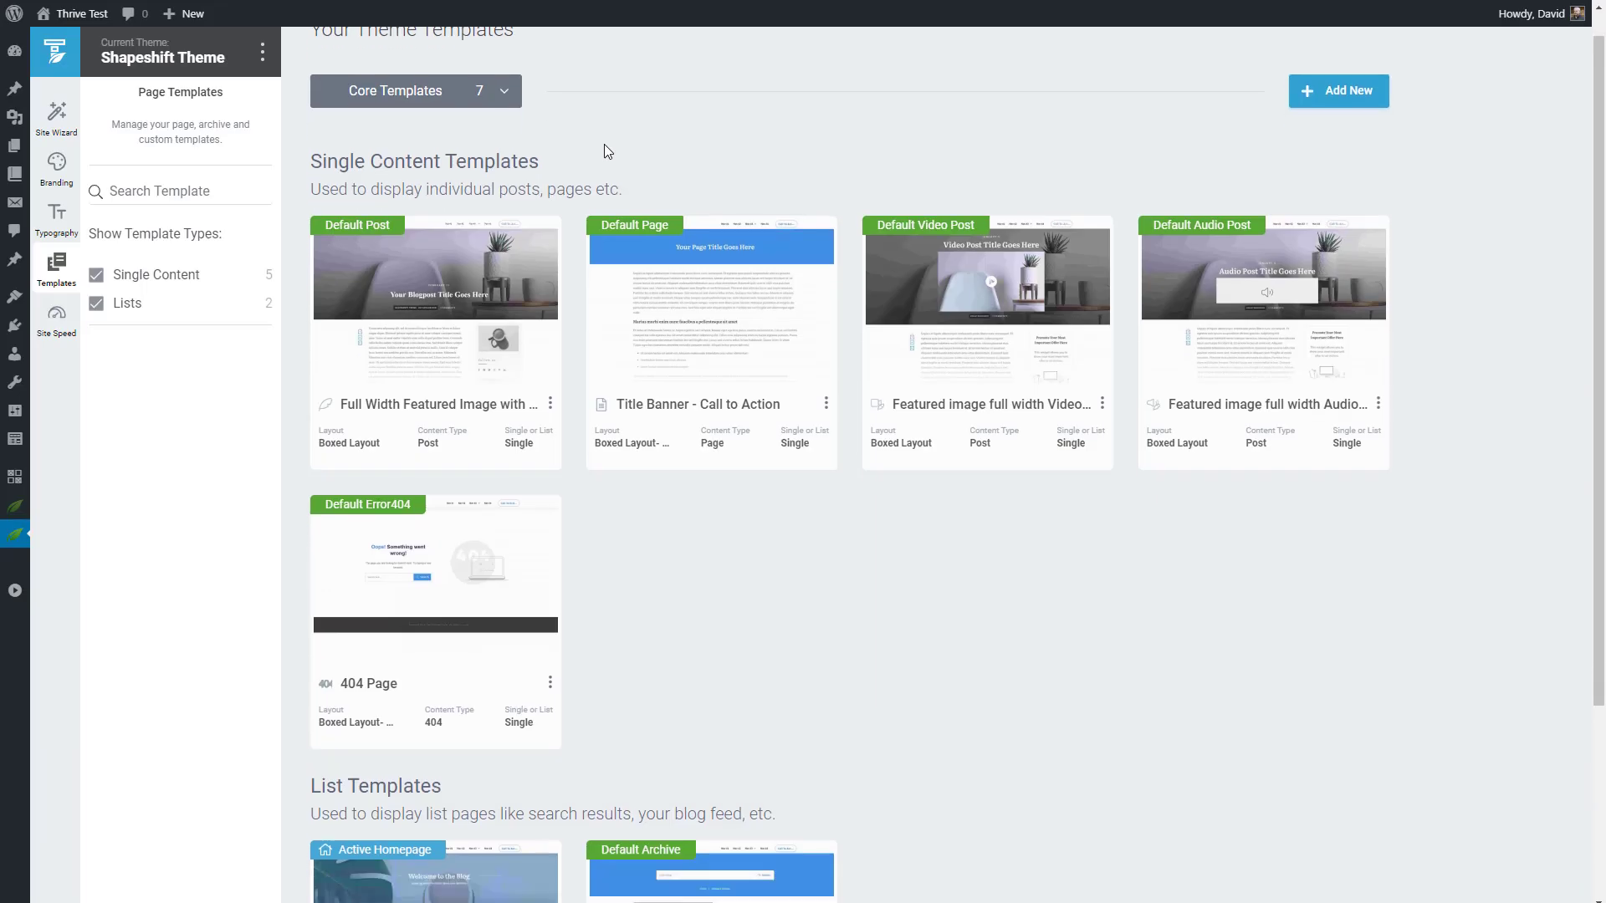
scroll(604, 144, "down", 3)
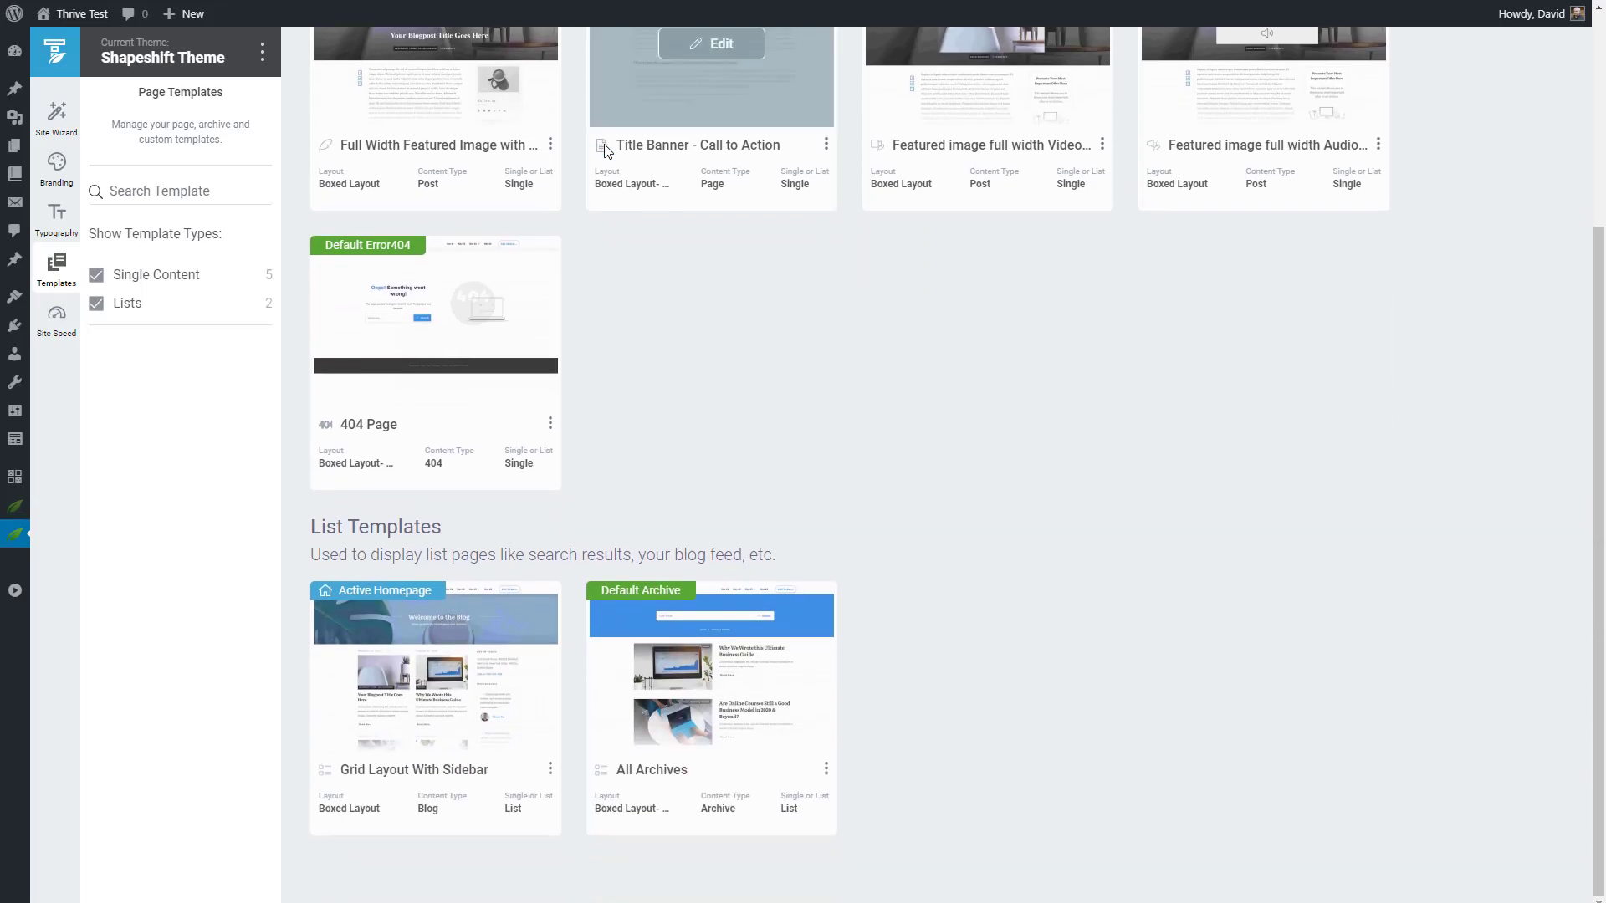
Step: Filter the theme templates to show only Archives and open the Book Archive template for editing
scroll(603, 144, "up", 1)
scroll(604, 150, "up", 2)
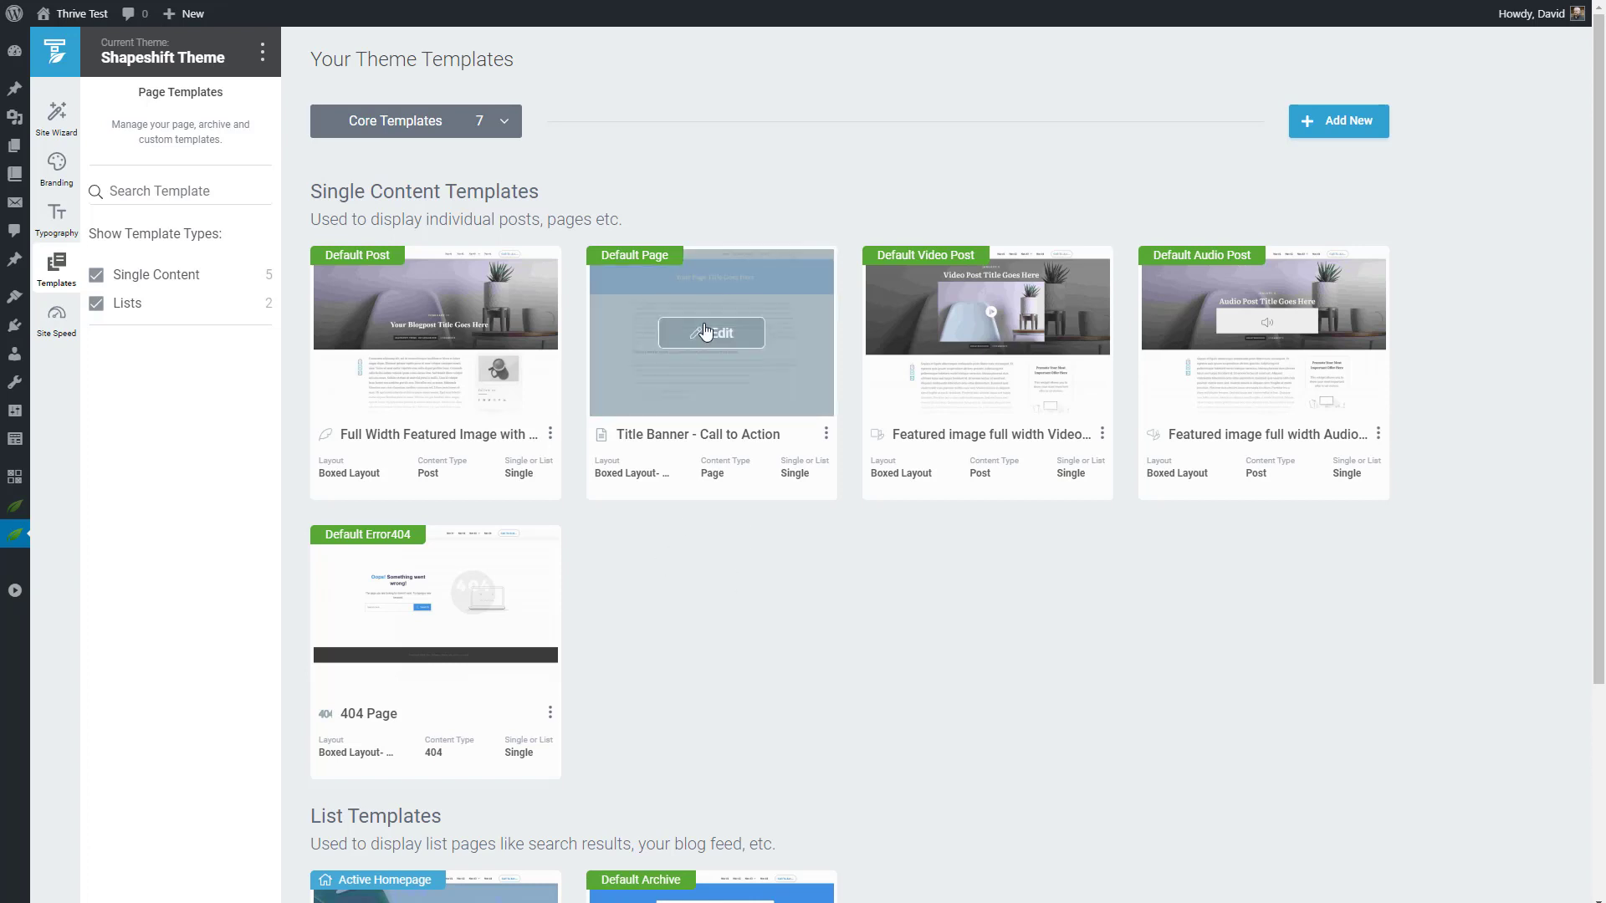
left_click(508, 122)
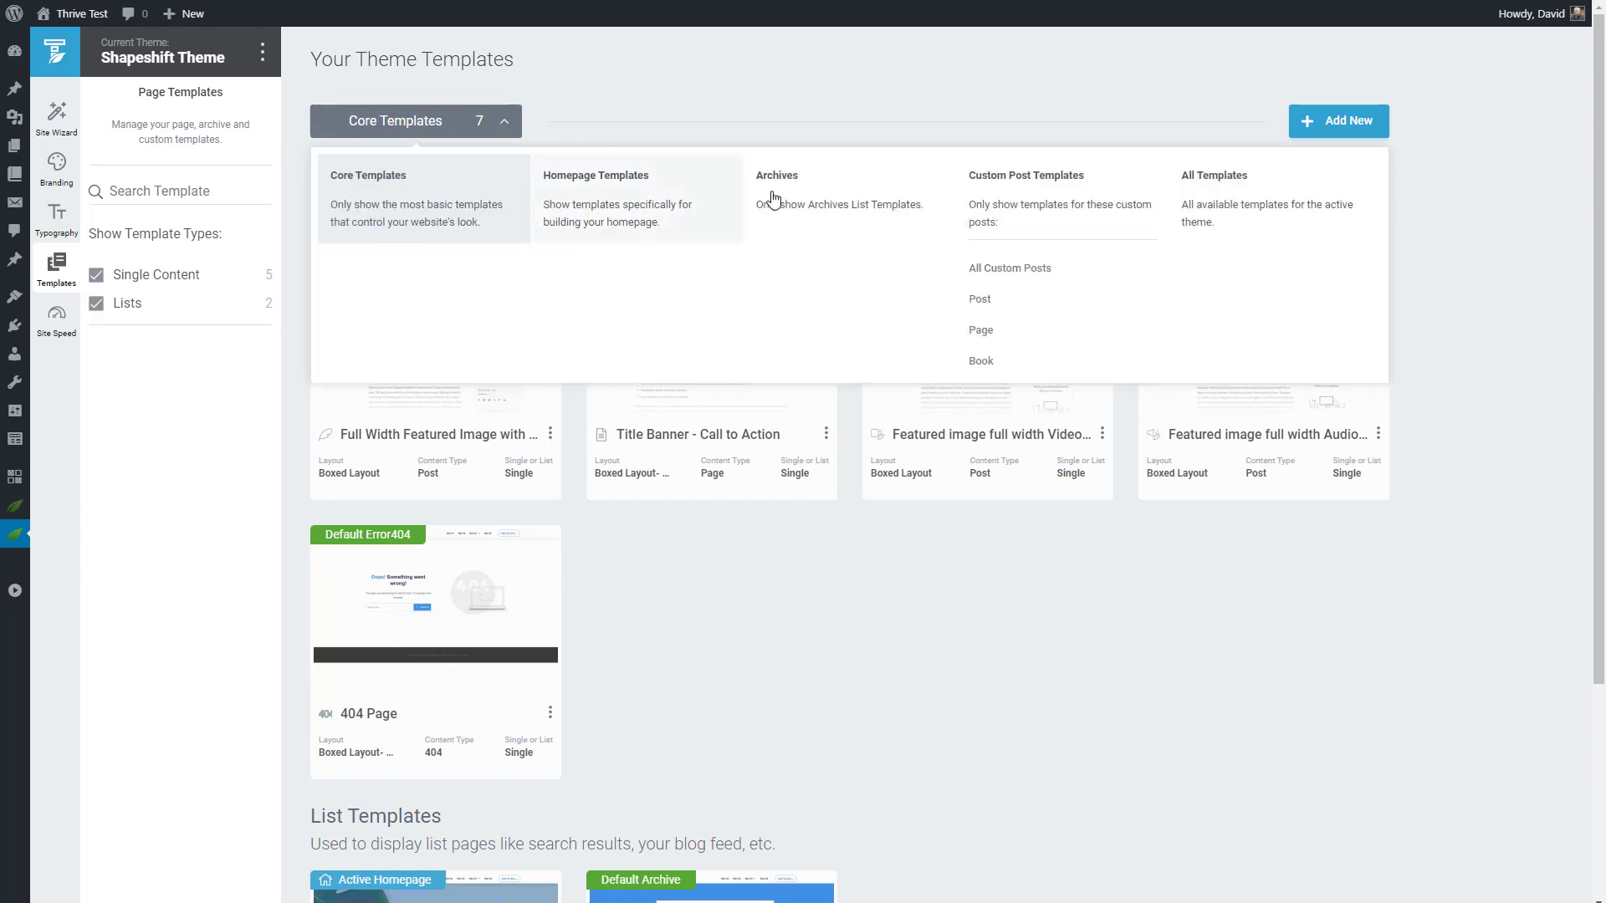
left_click(798, 208)
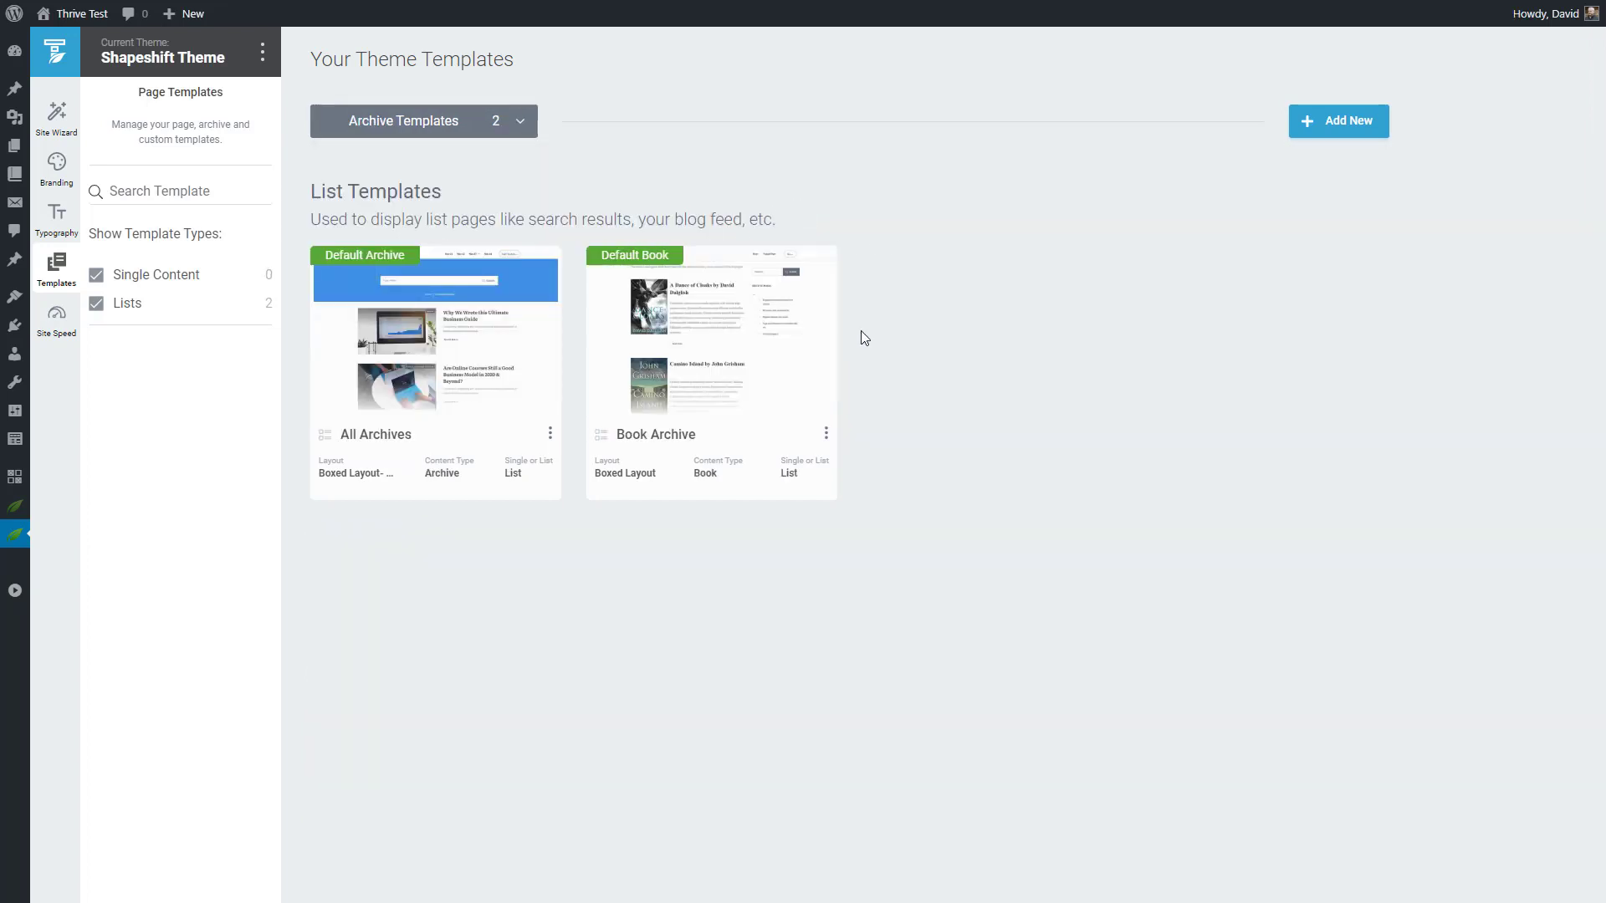
mouse_move(625, 358)
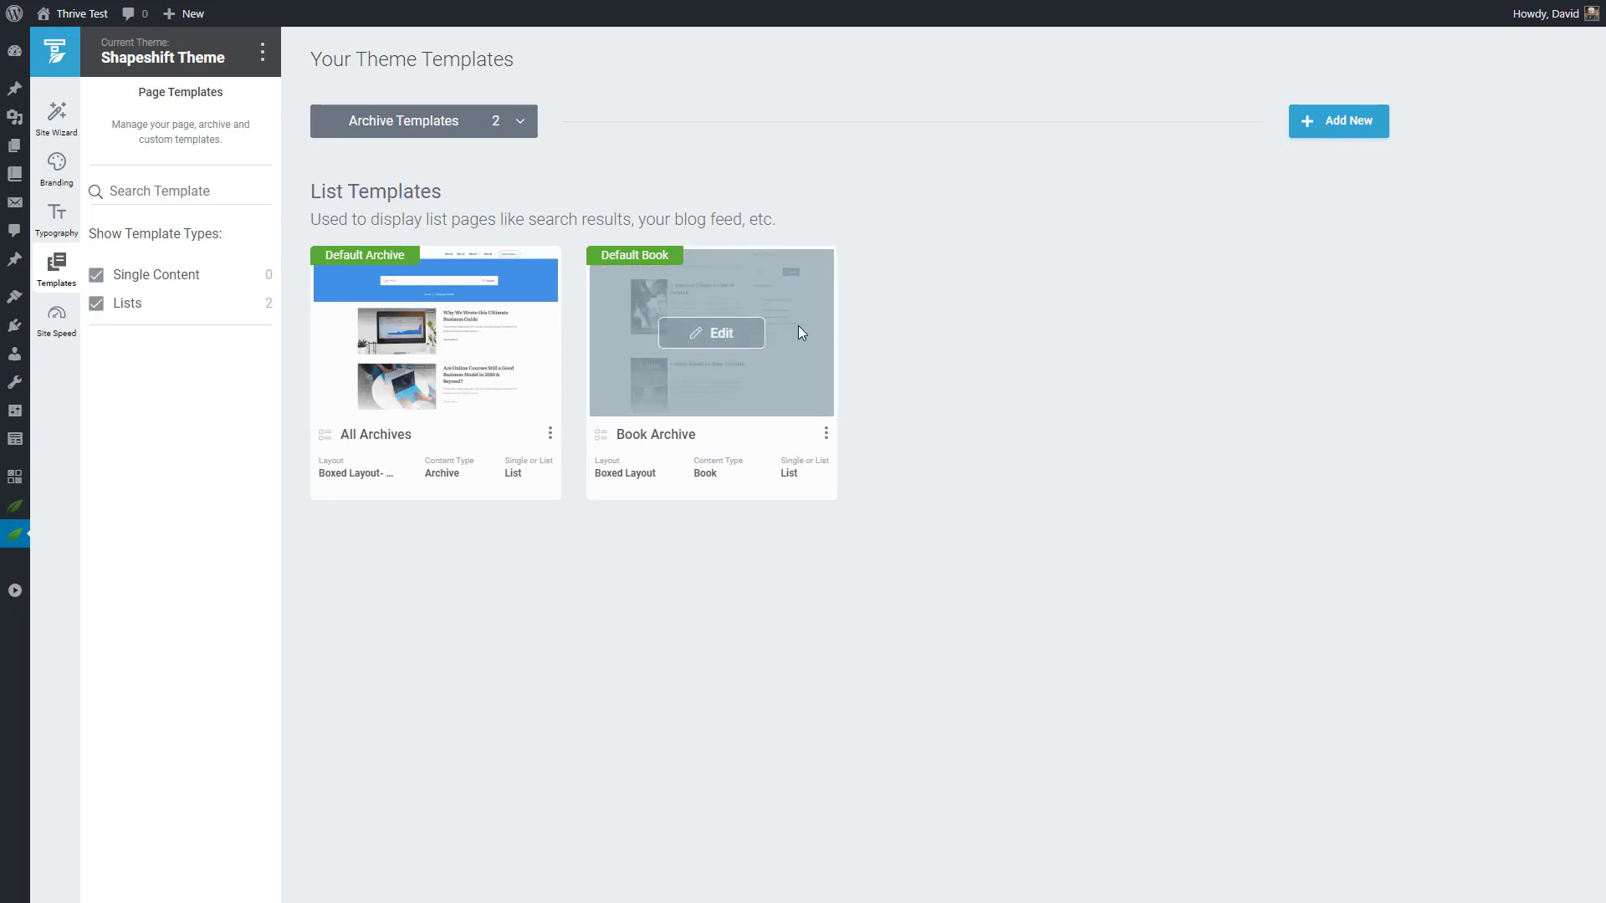
left_click(711, 333)
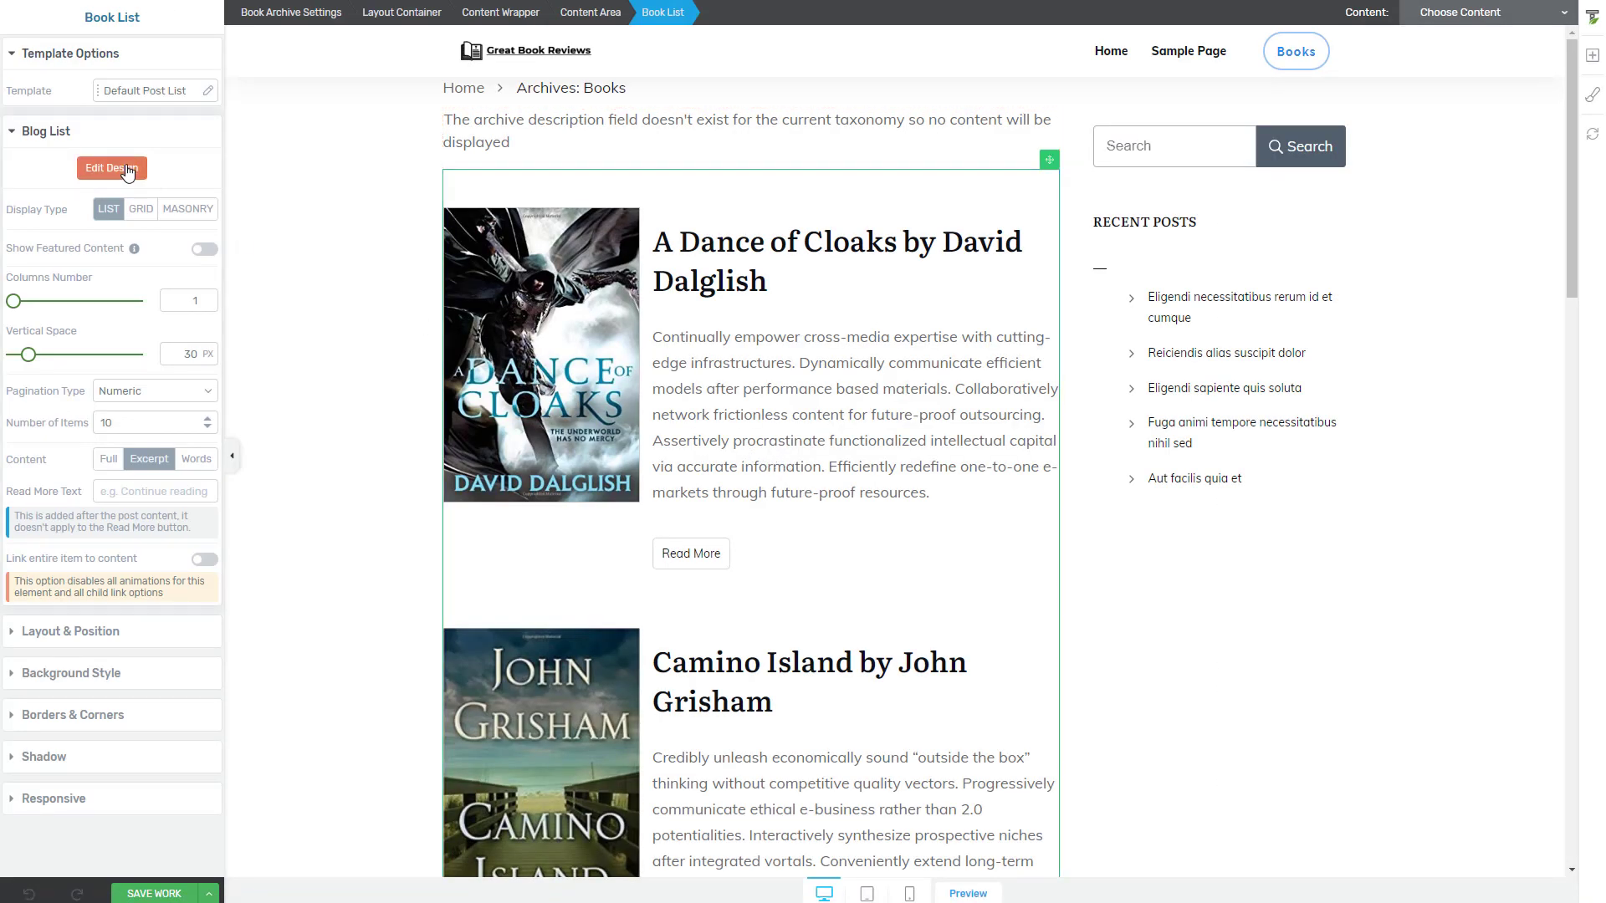
Step: In the Book List design, insert an equal two-column layout below the first book's excerpt and move Read More into its first column
left_click(127, 168)
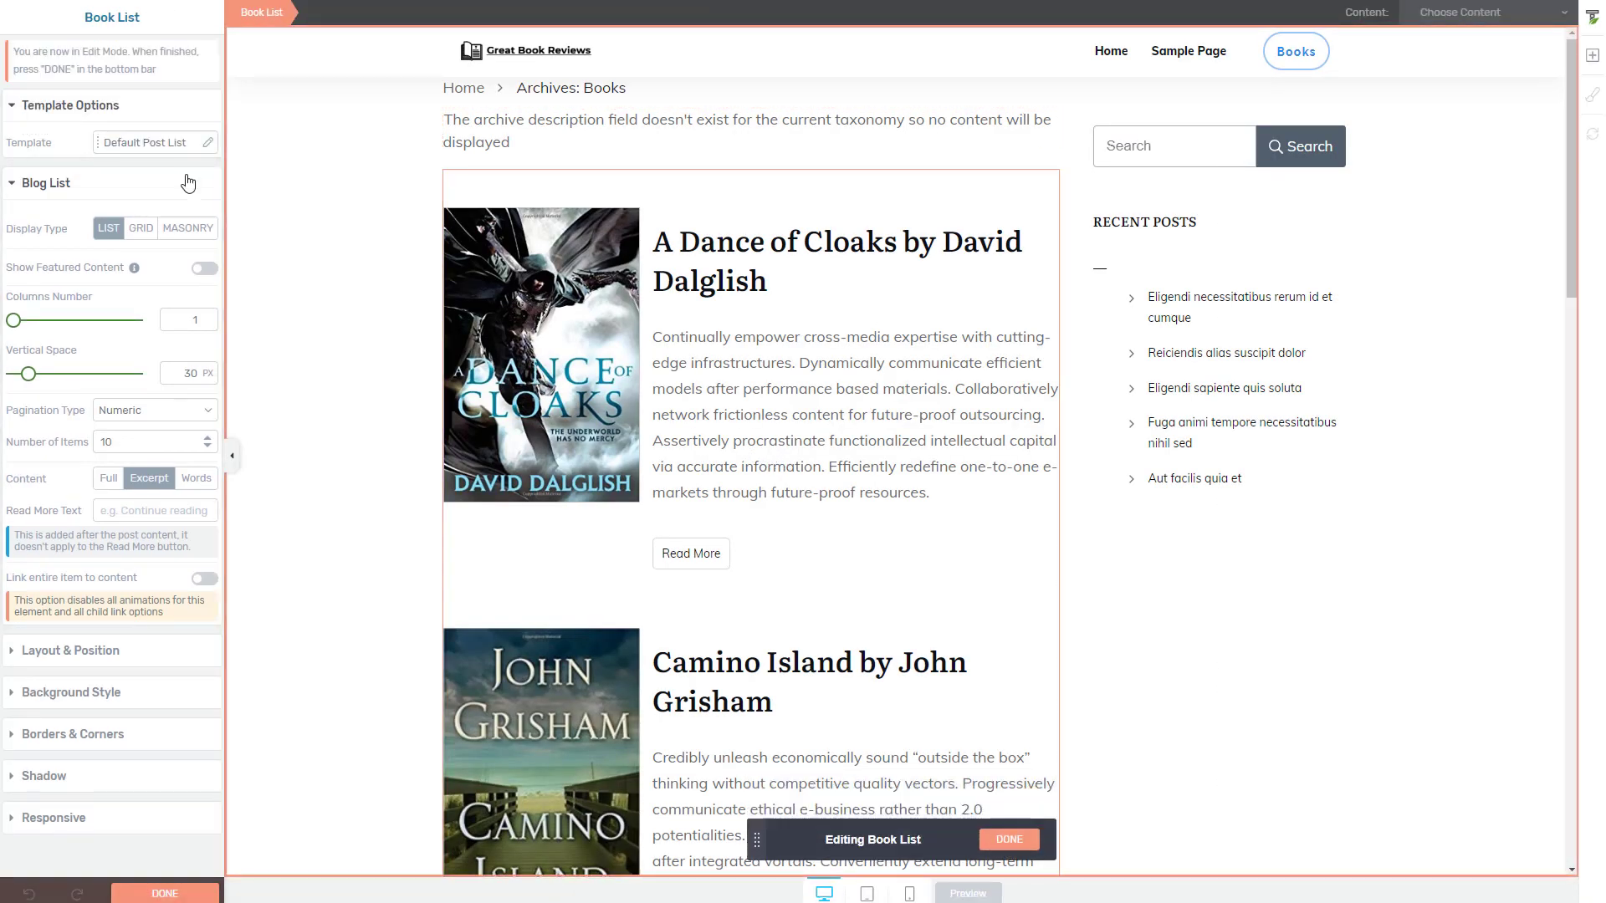
left_click(1595, 59)
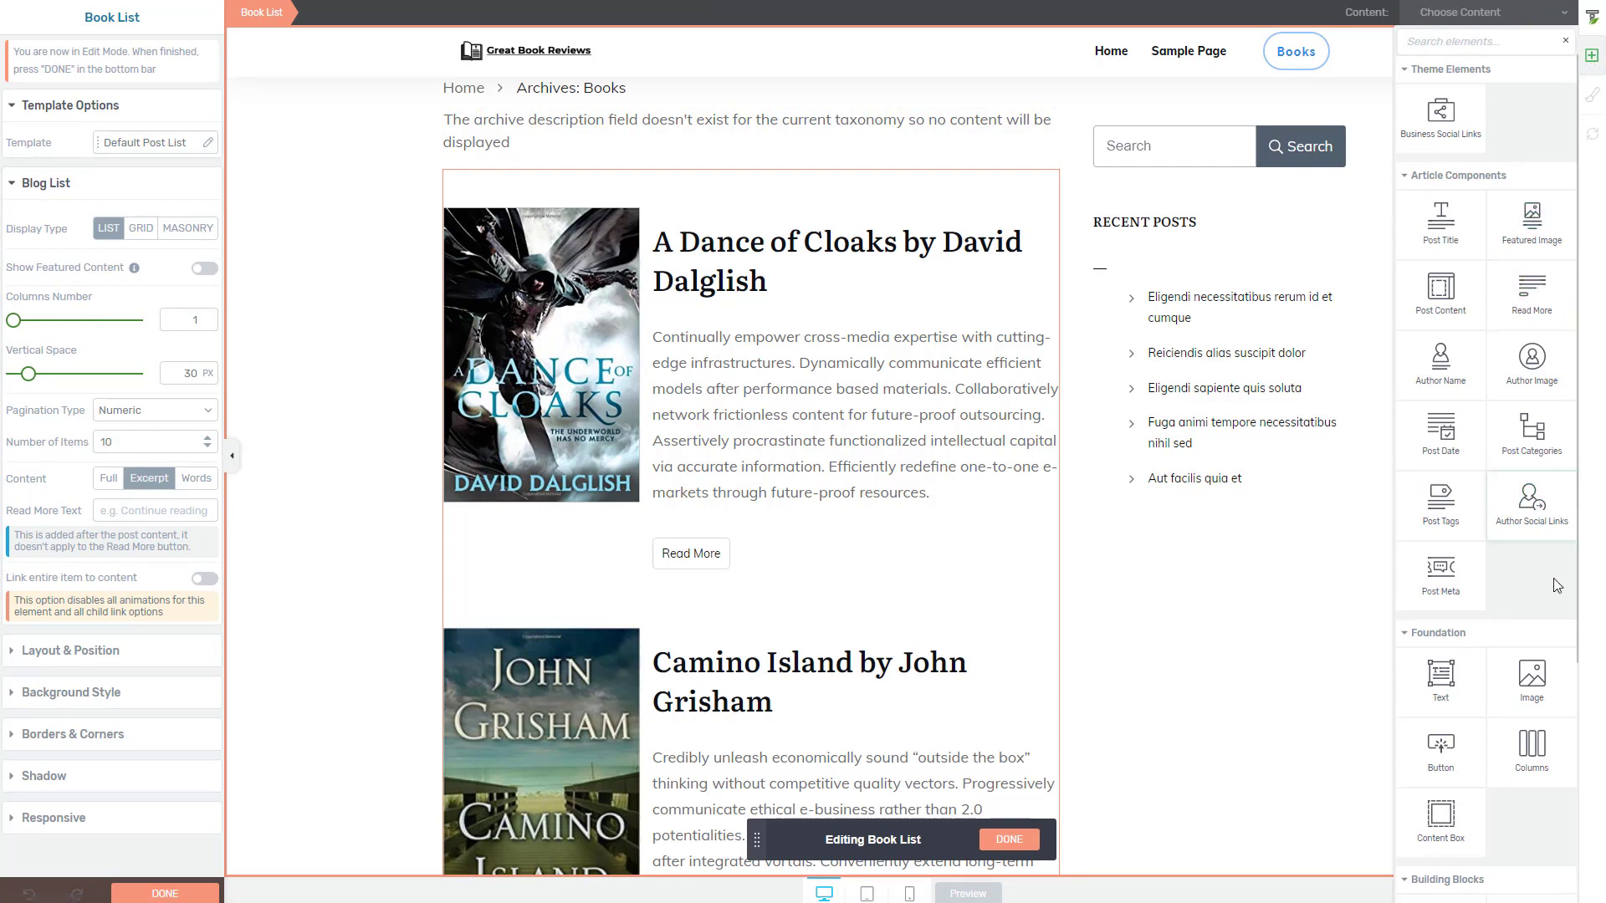
left_click_drag(1531, 755, 781, 531)
left_click(777, 575)
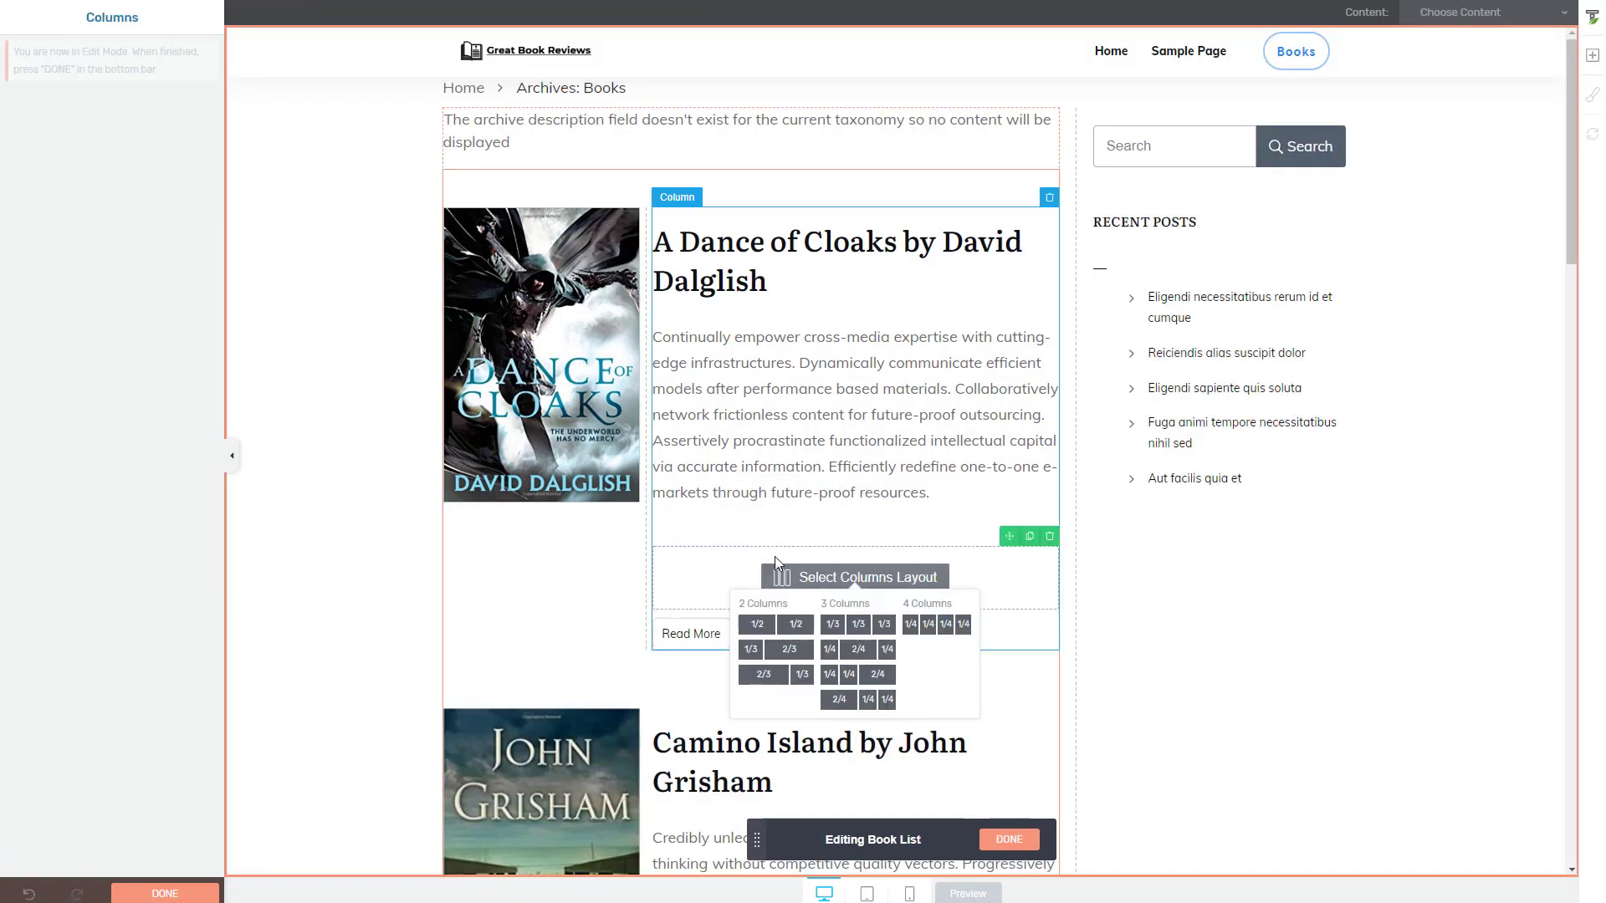
left_click(795, 628)
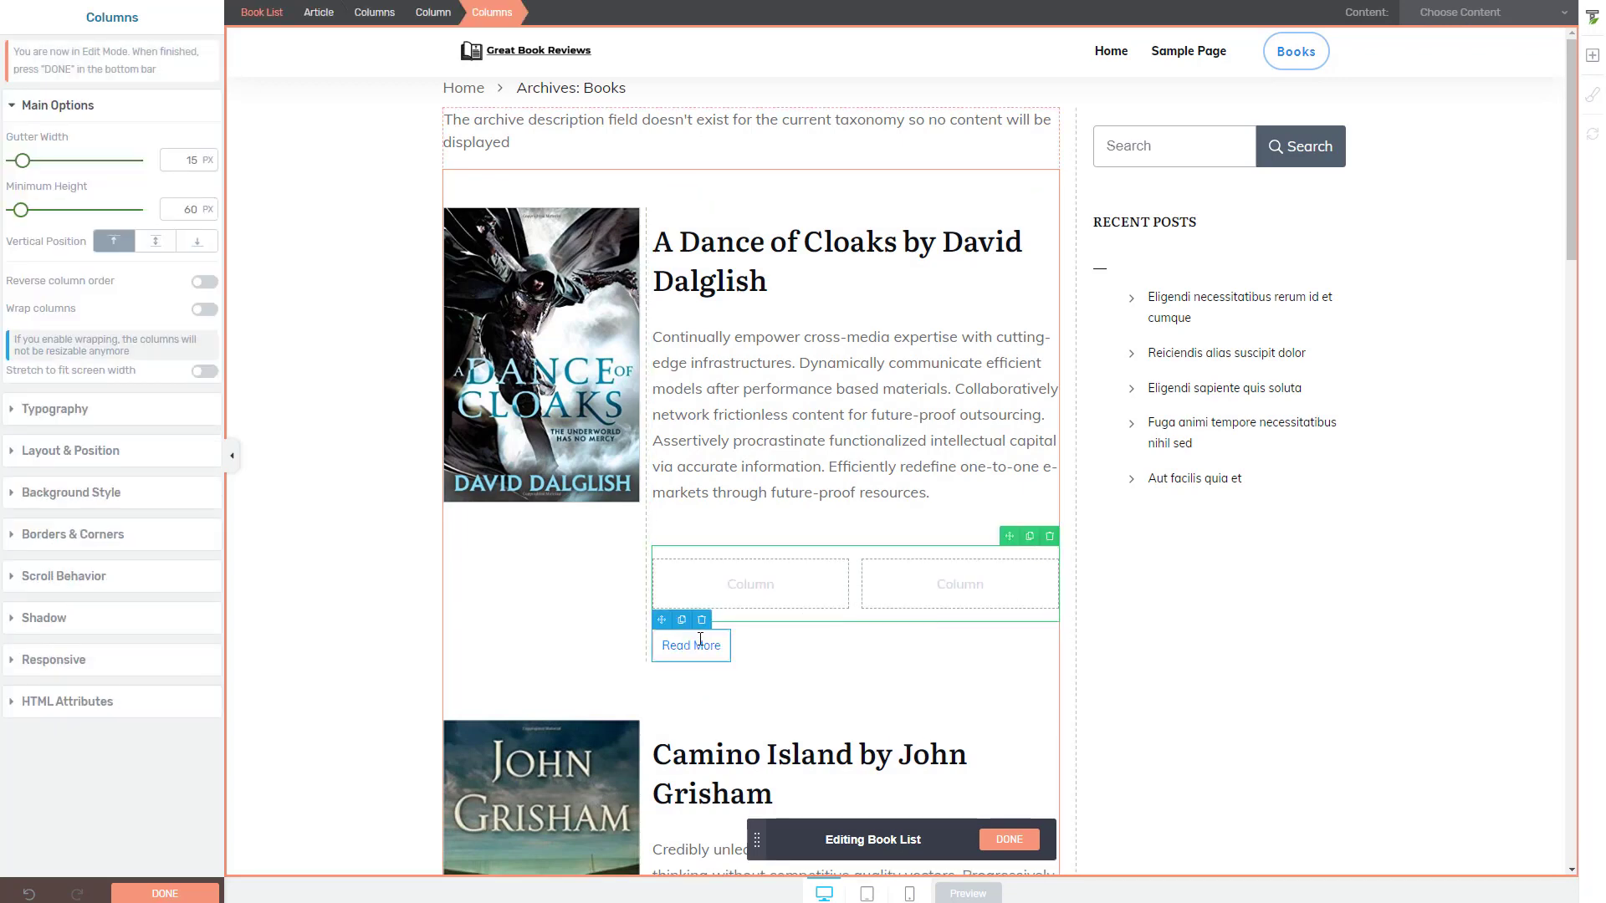
left_click_drag(672, 615, 687, 596)
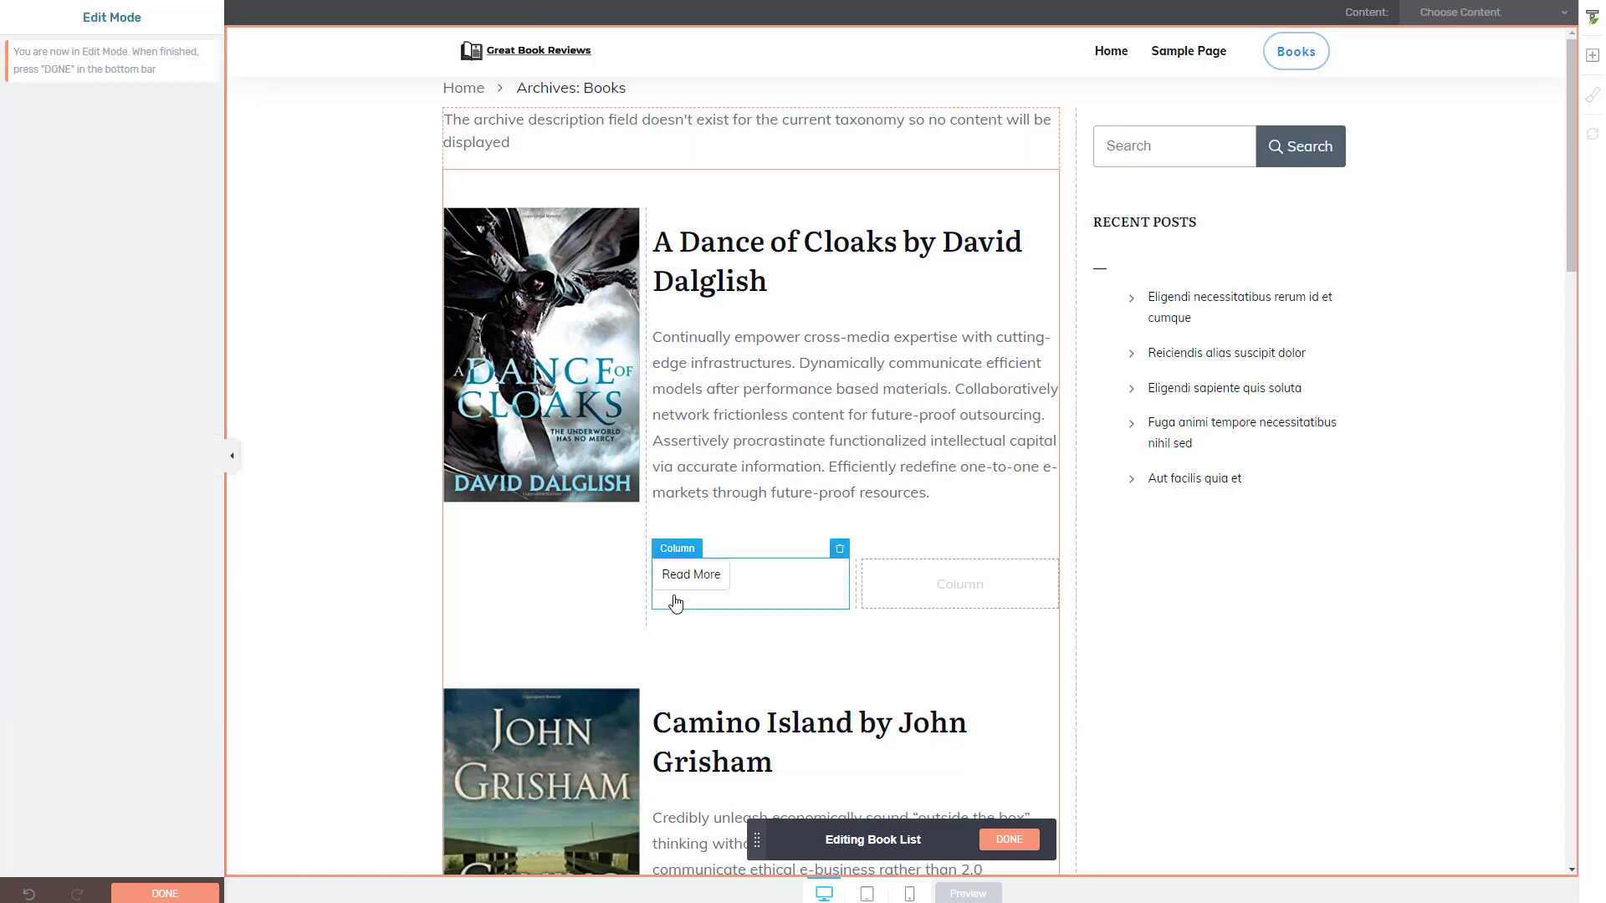
Step: Add a Button element to the empty column beside Read More, keeping its Template Button style
left_click(956, 591)
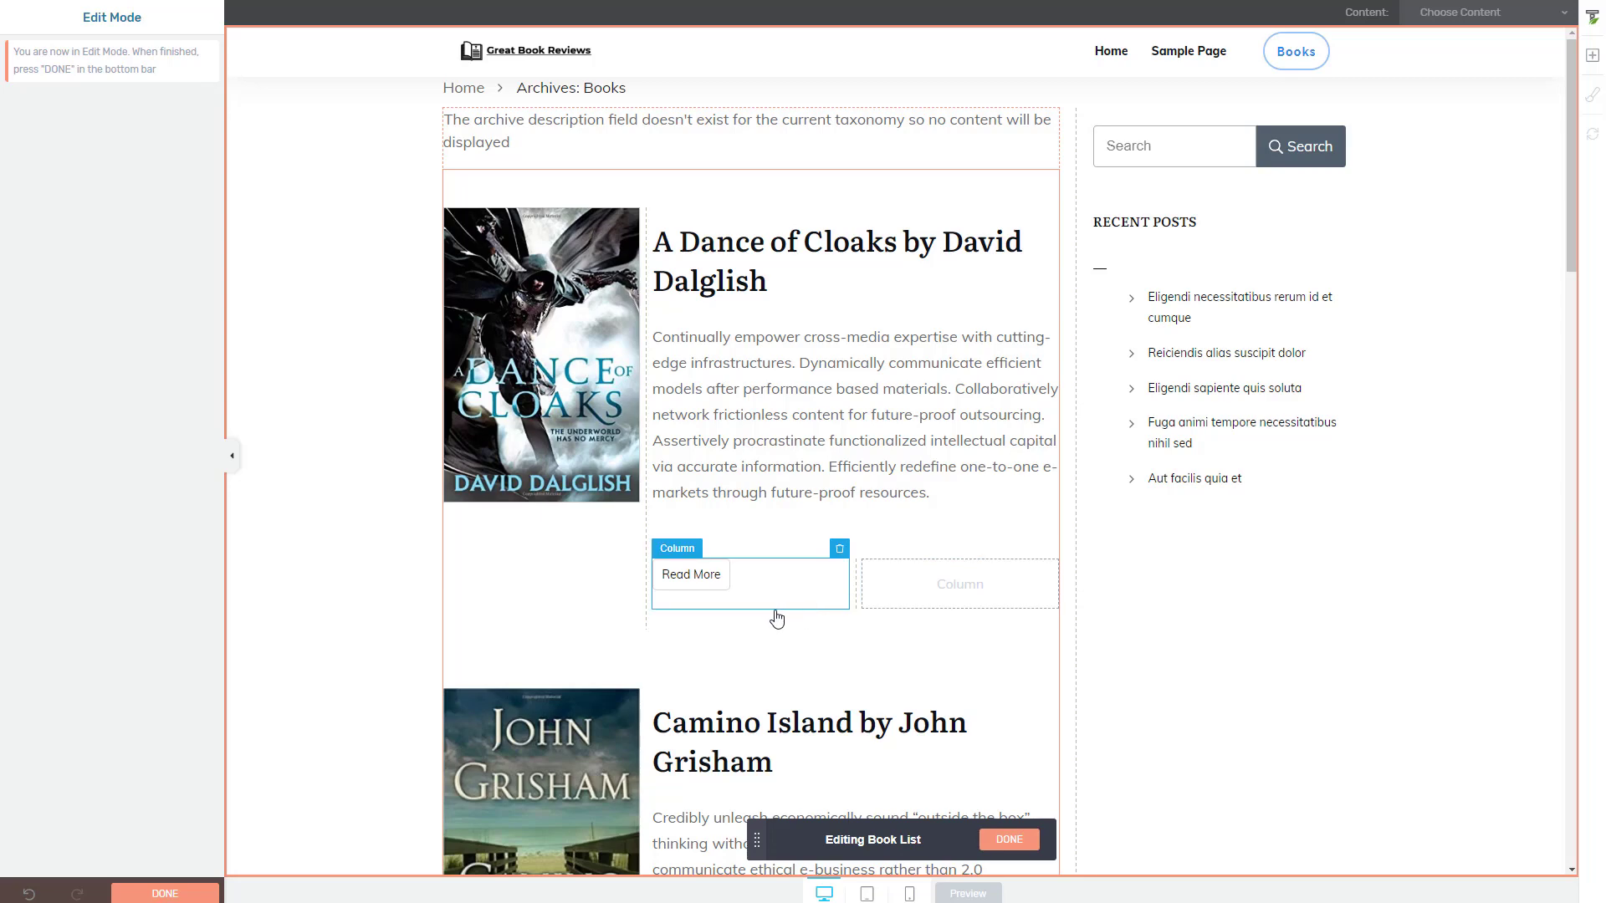
left_click(1594, 56)
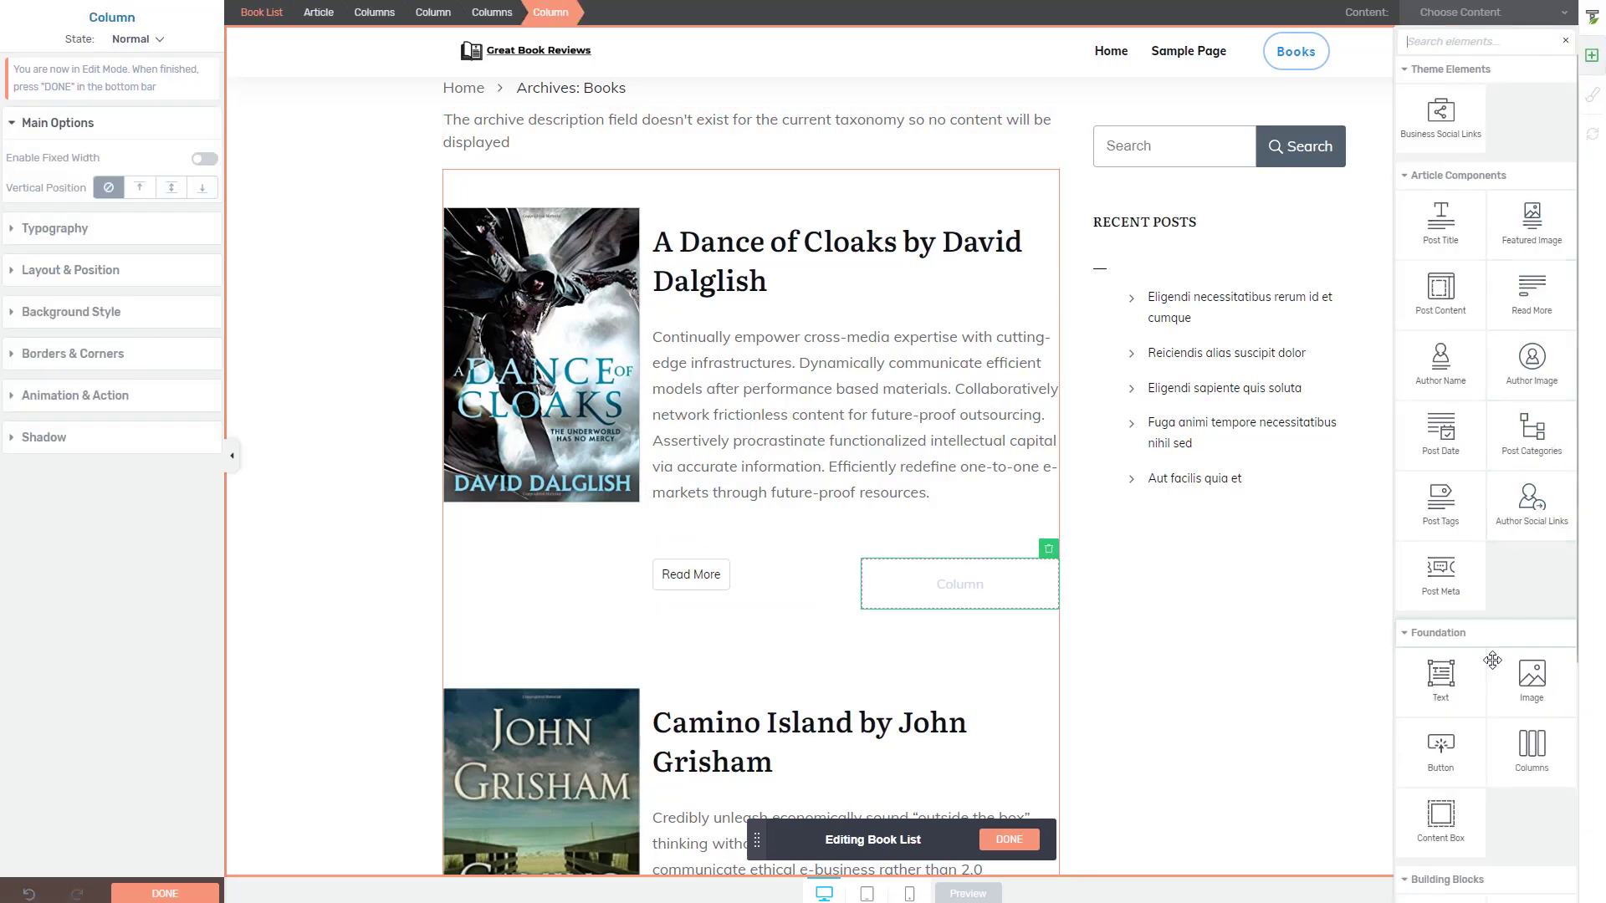
left_click_drag(1461, 745, 945, 584)
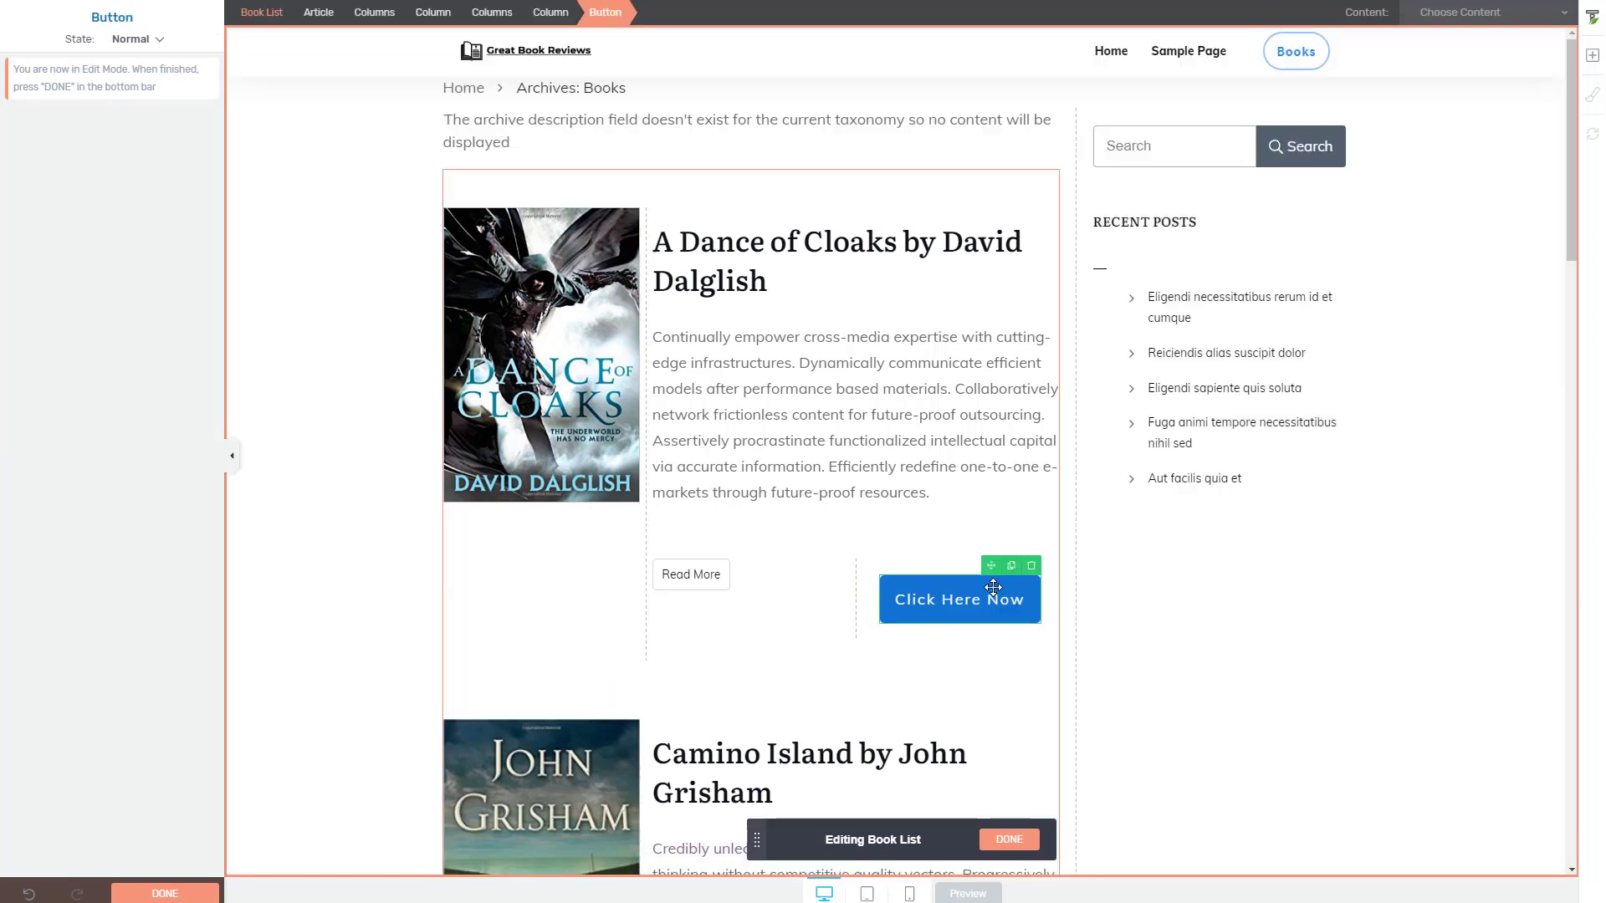
left_click(149, 164)
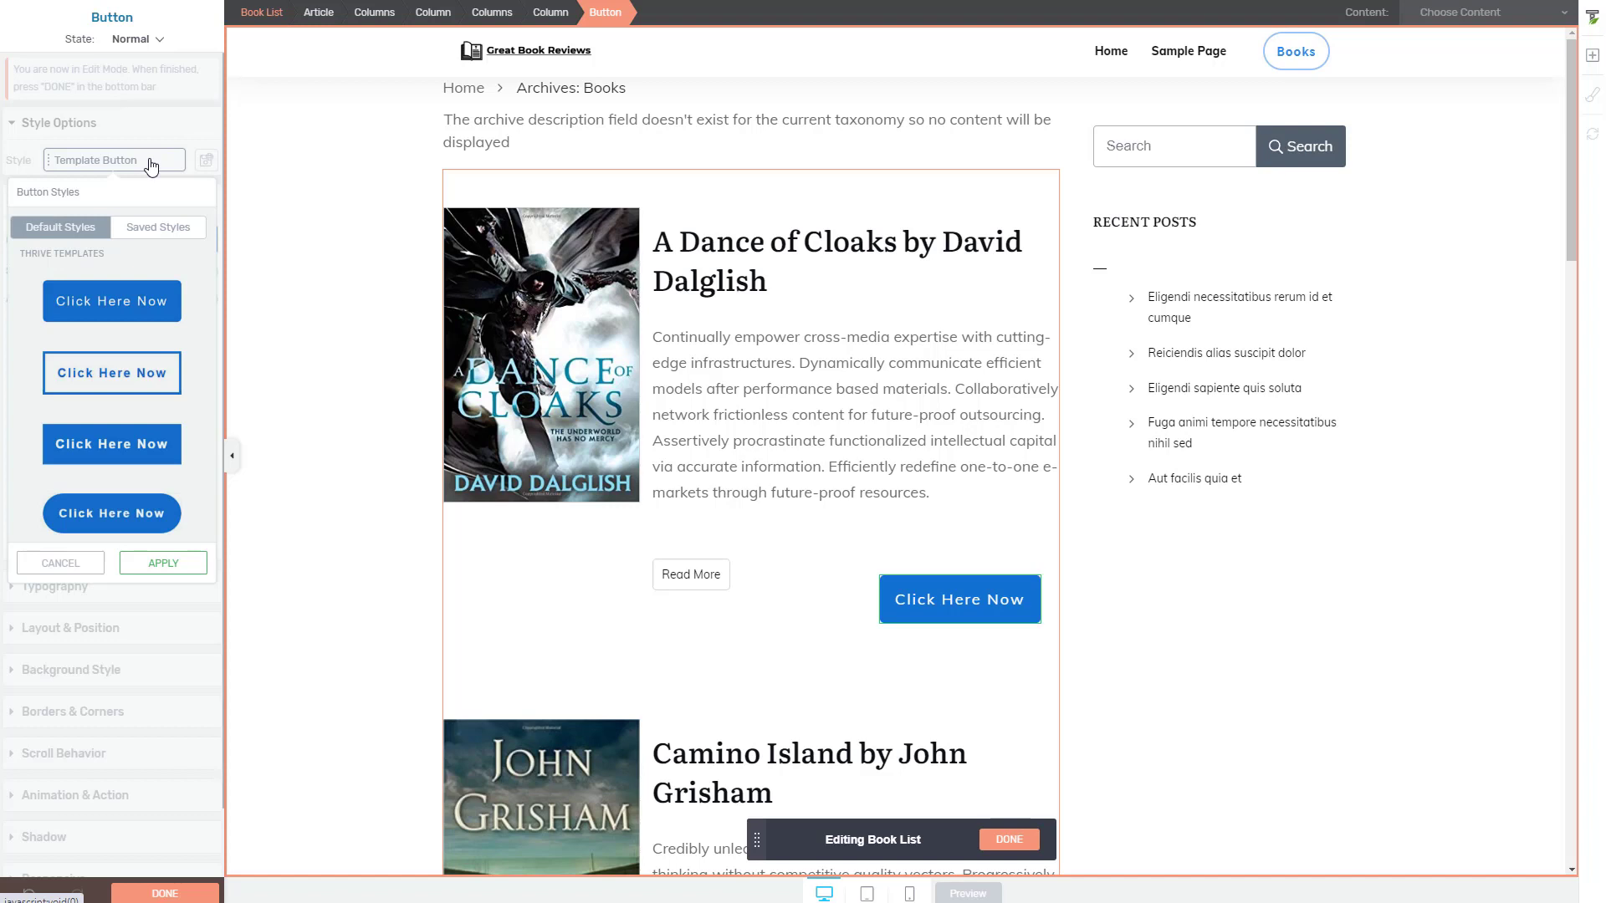
left_click(62, 563)
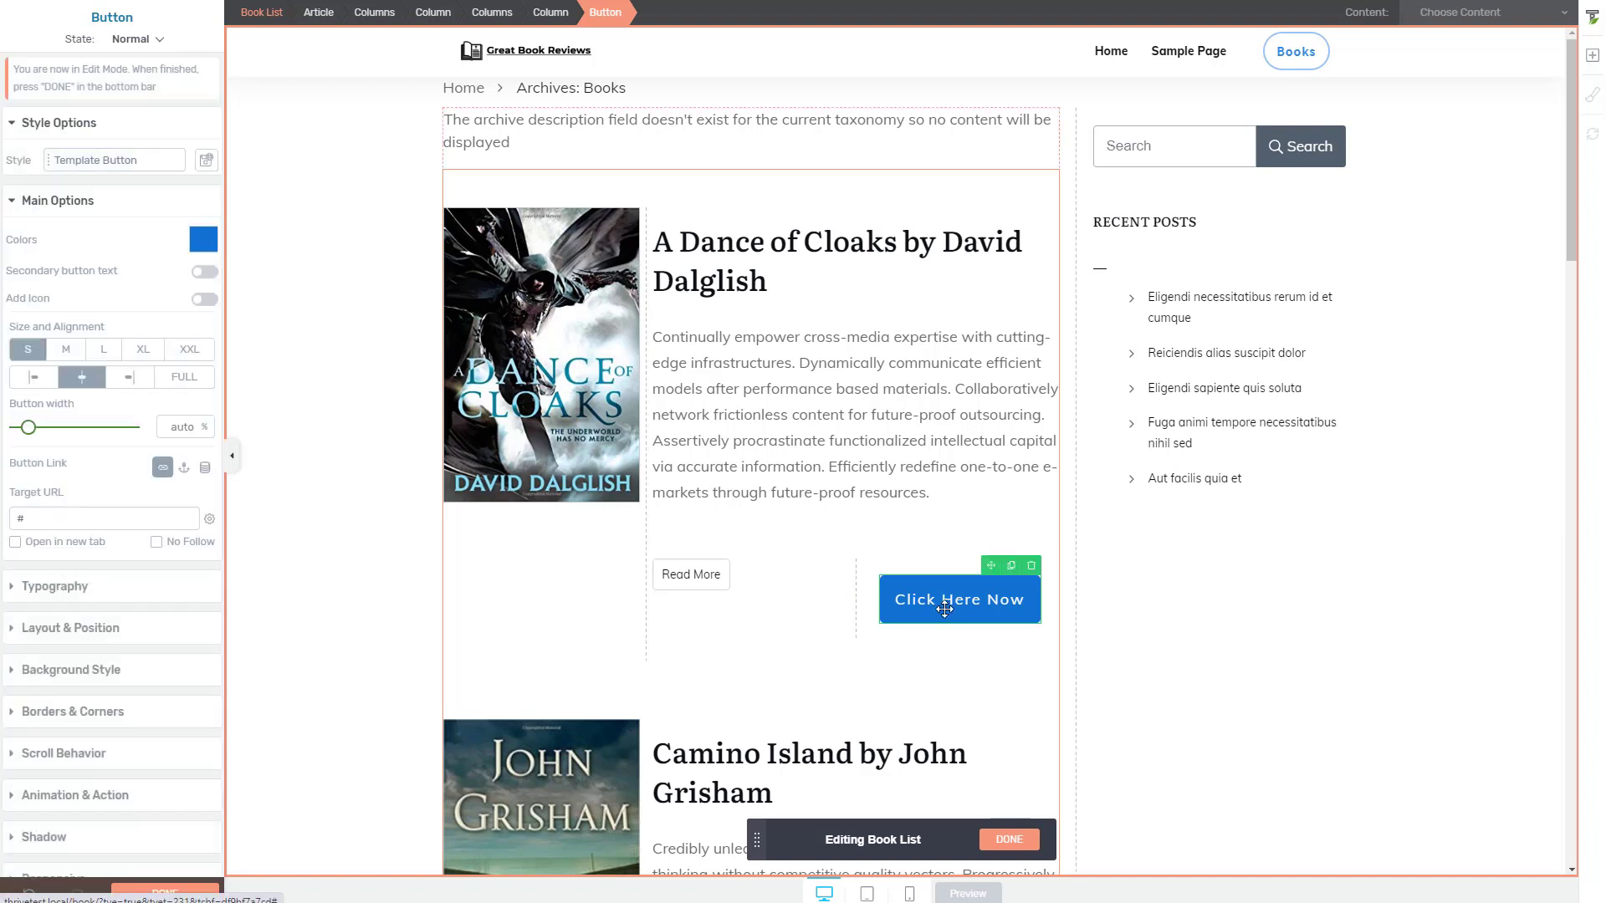
Step: Change the new button's text to "Visit Author's Website" and reduce its font size to 14 px
left_click(999, 601)
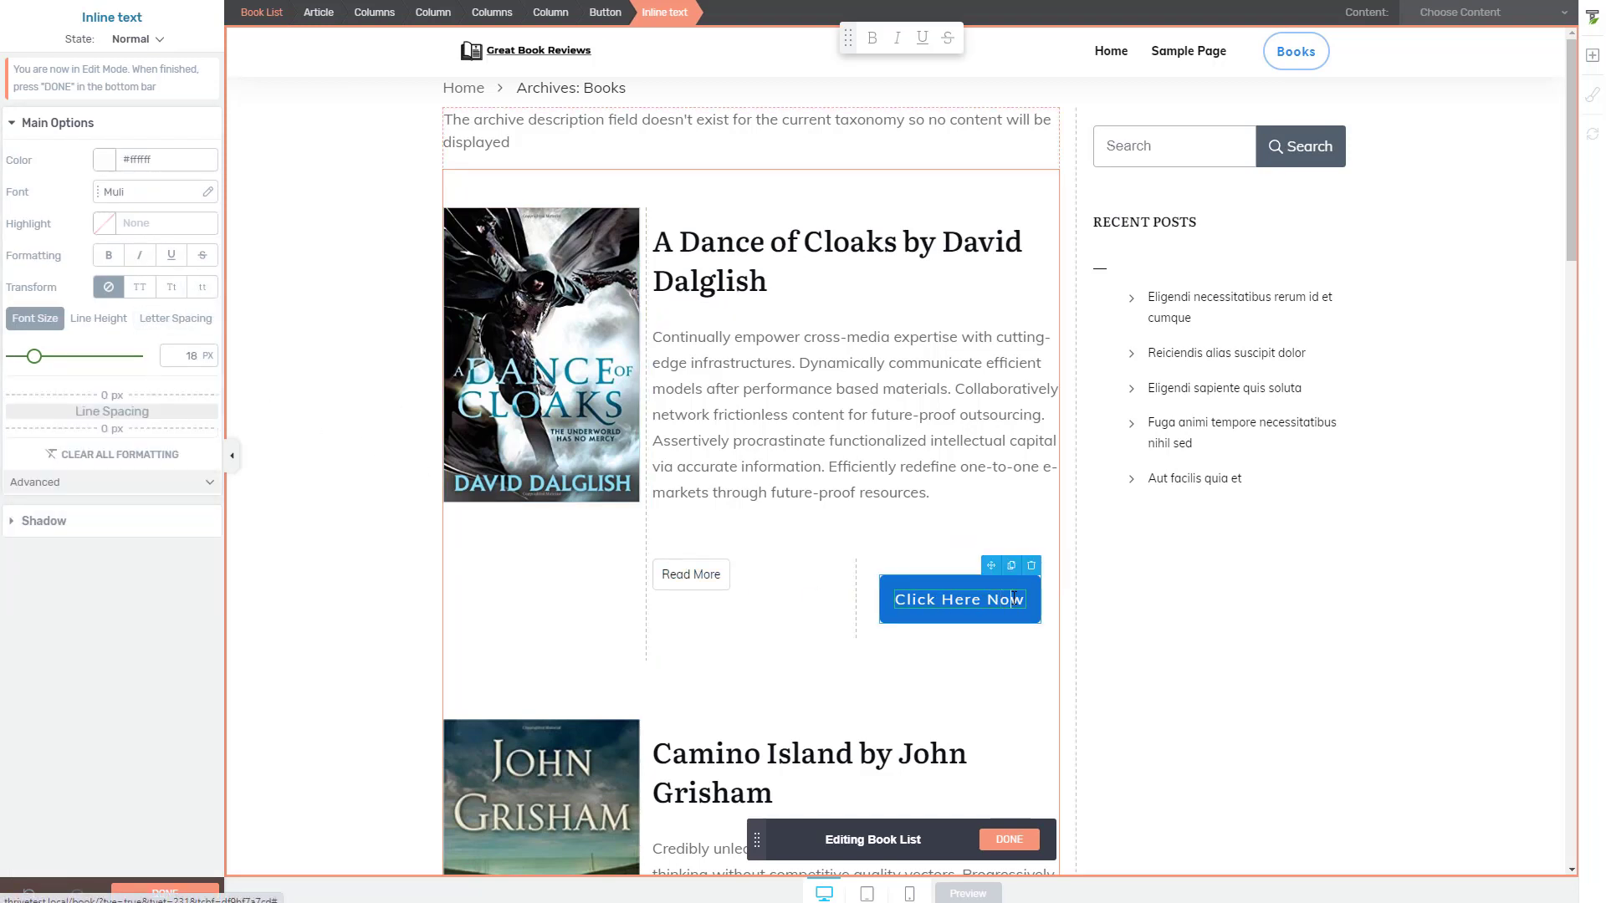
key("BackSpace")
key("BackSpace")
key("BackSpace")
key("BackSpace")
key("BackSpace")
key("BackSpace")
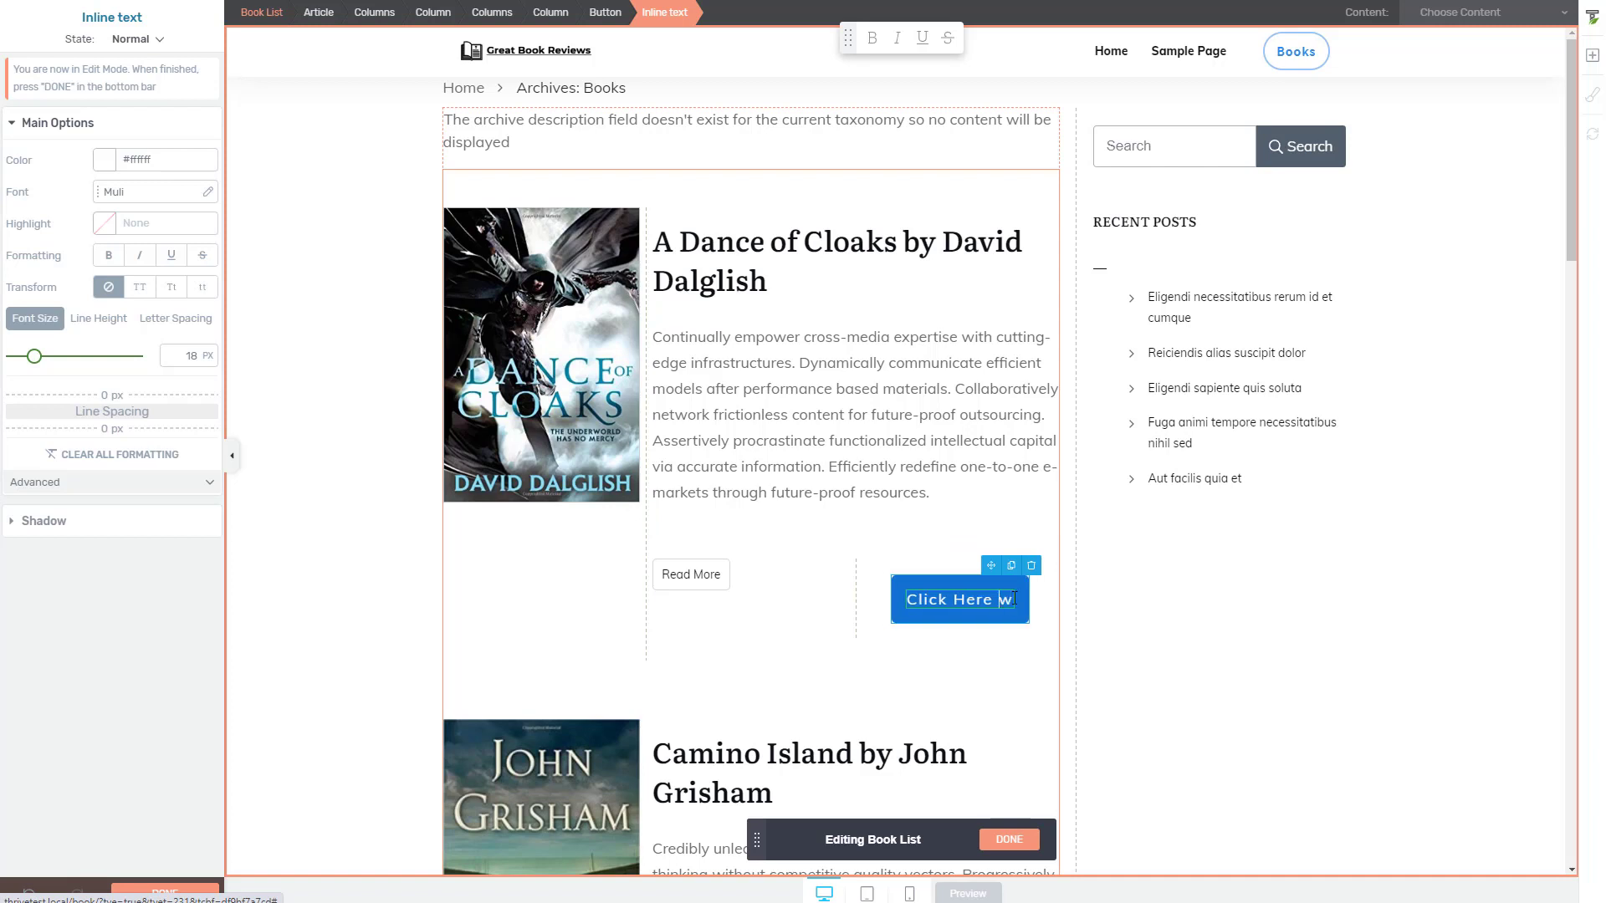
key("BackSpace")
key("BackSpace")
key("BackSpace")
key("BackSpace")
key("BackSpace")
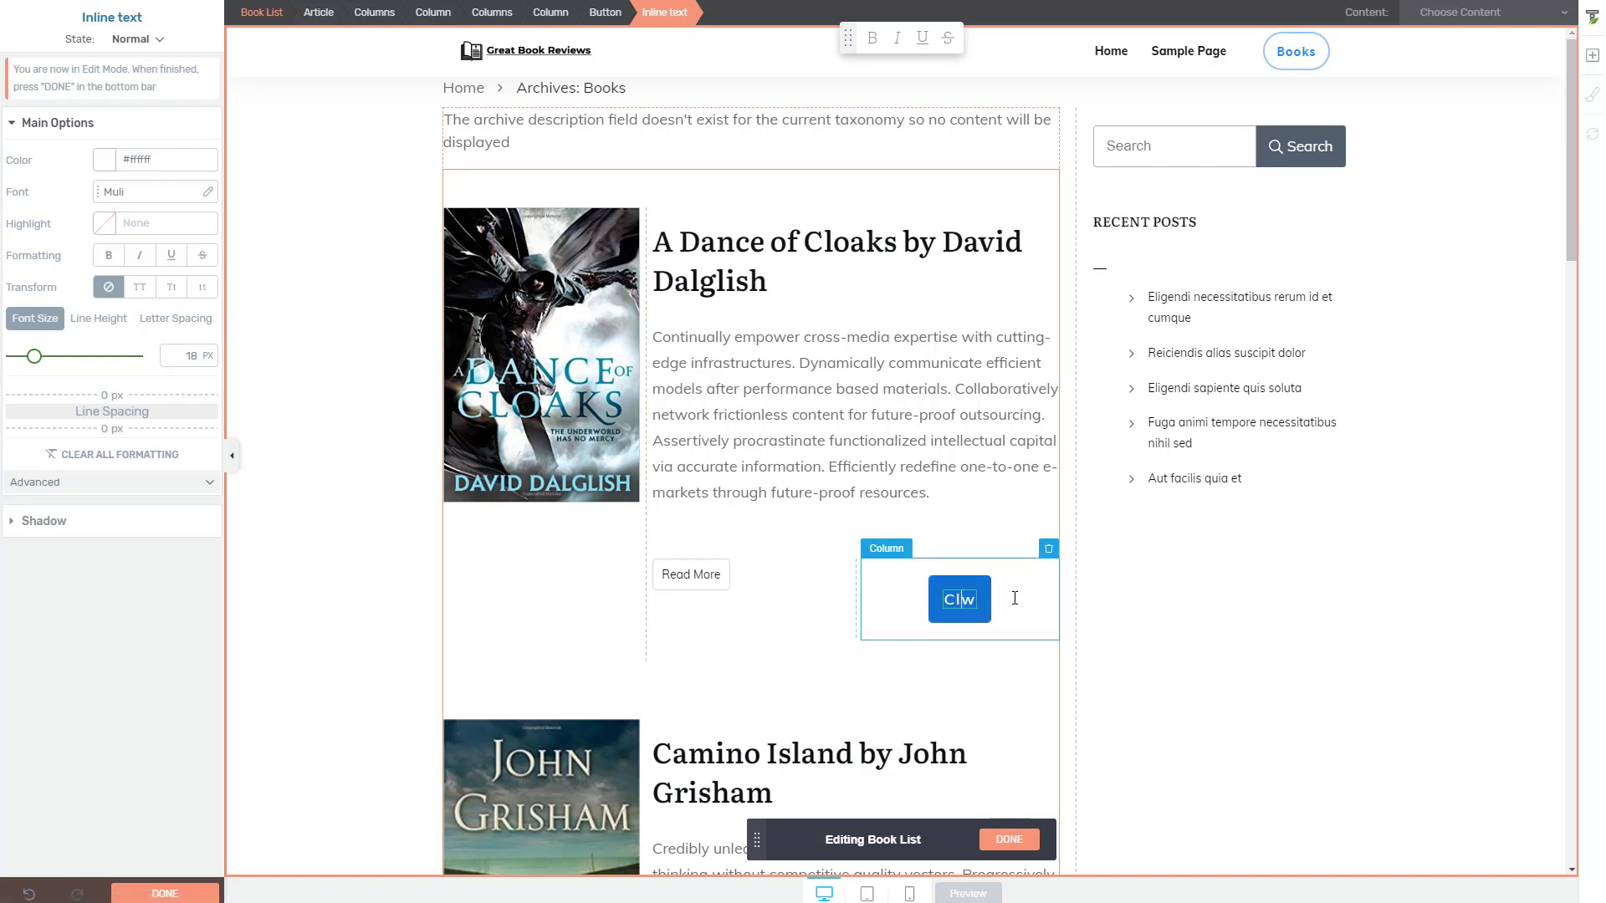
key("BackSpace")
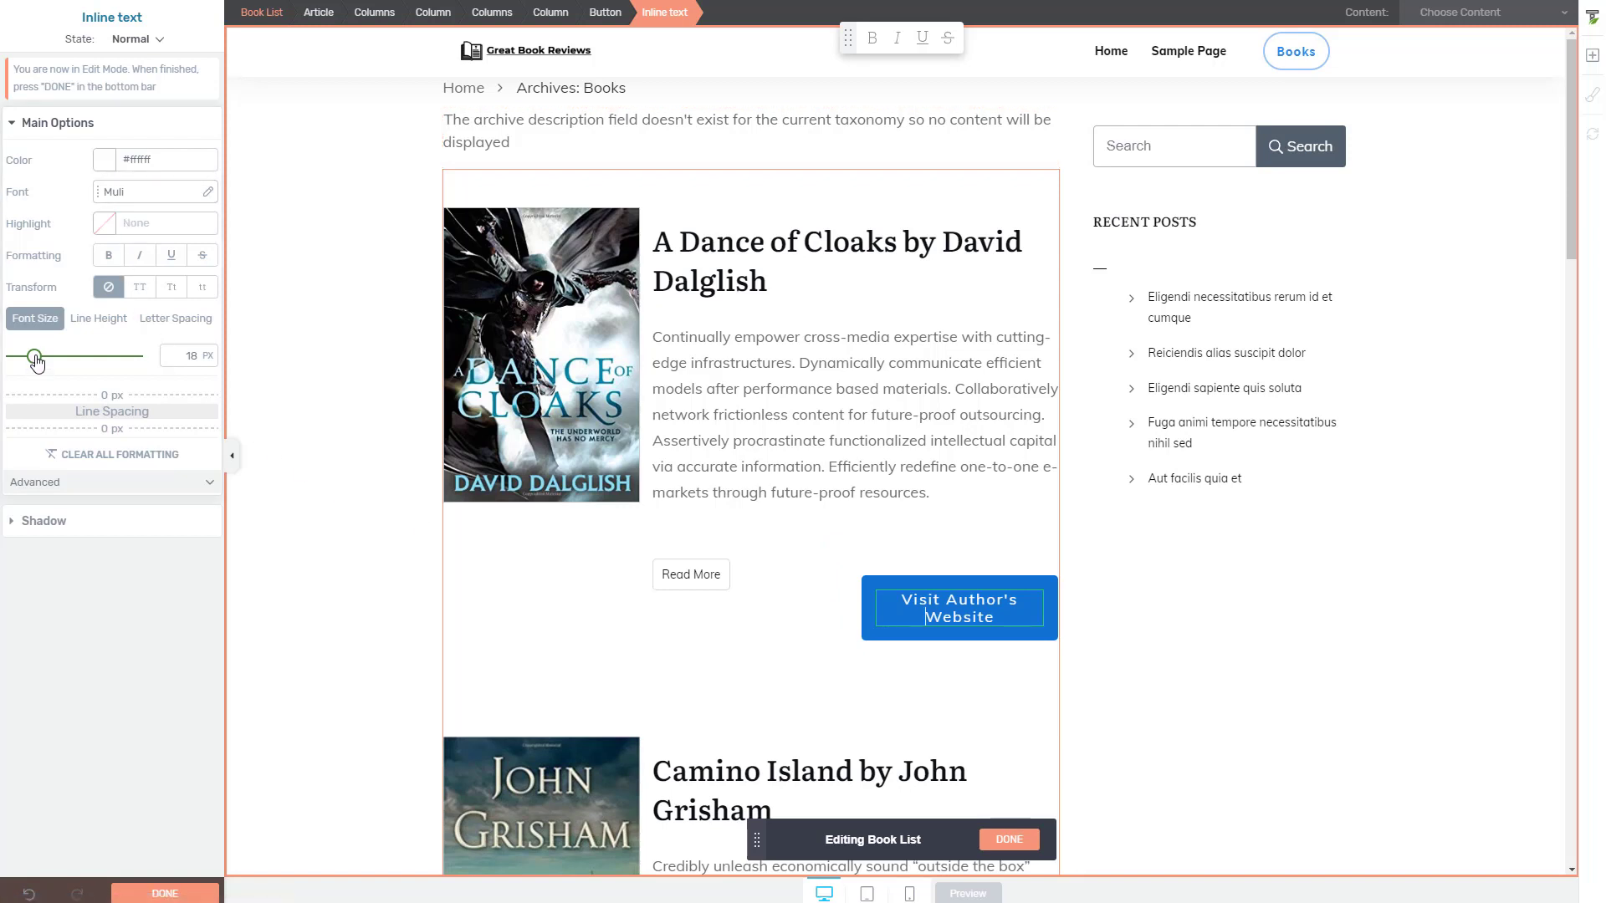
left_click_drag(36, 359, 29, 358)
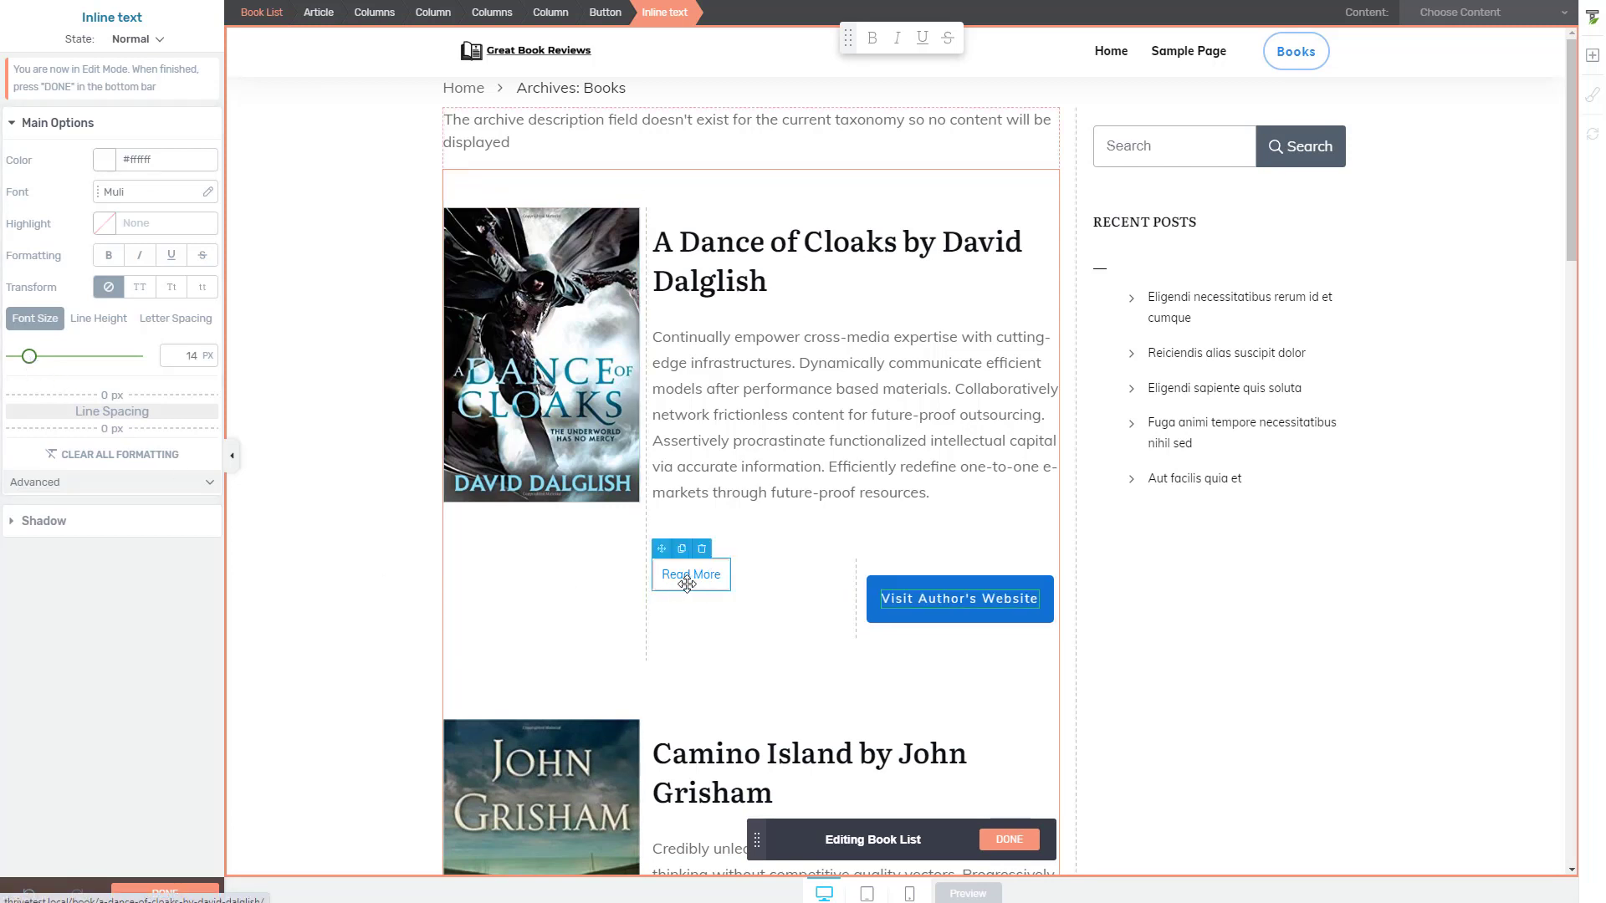
left_click(281, 551)
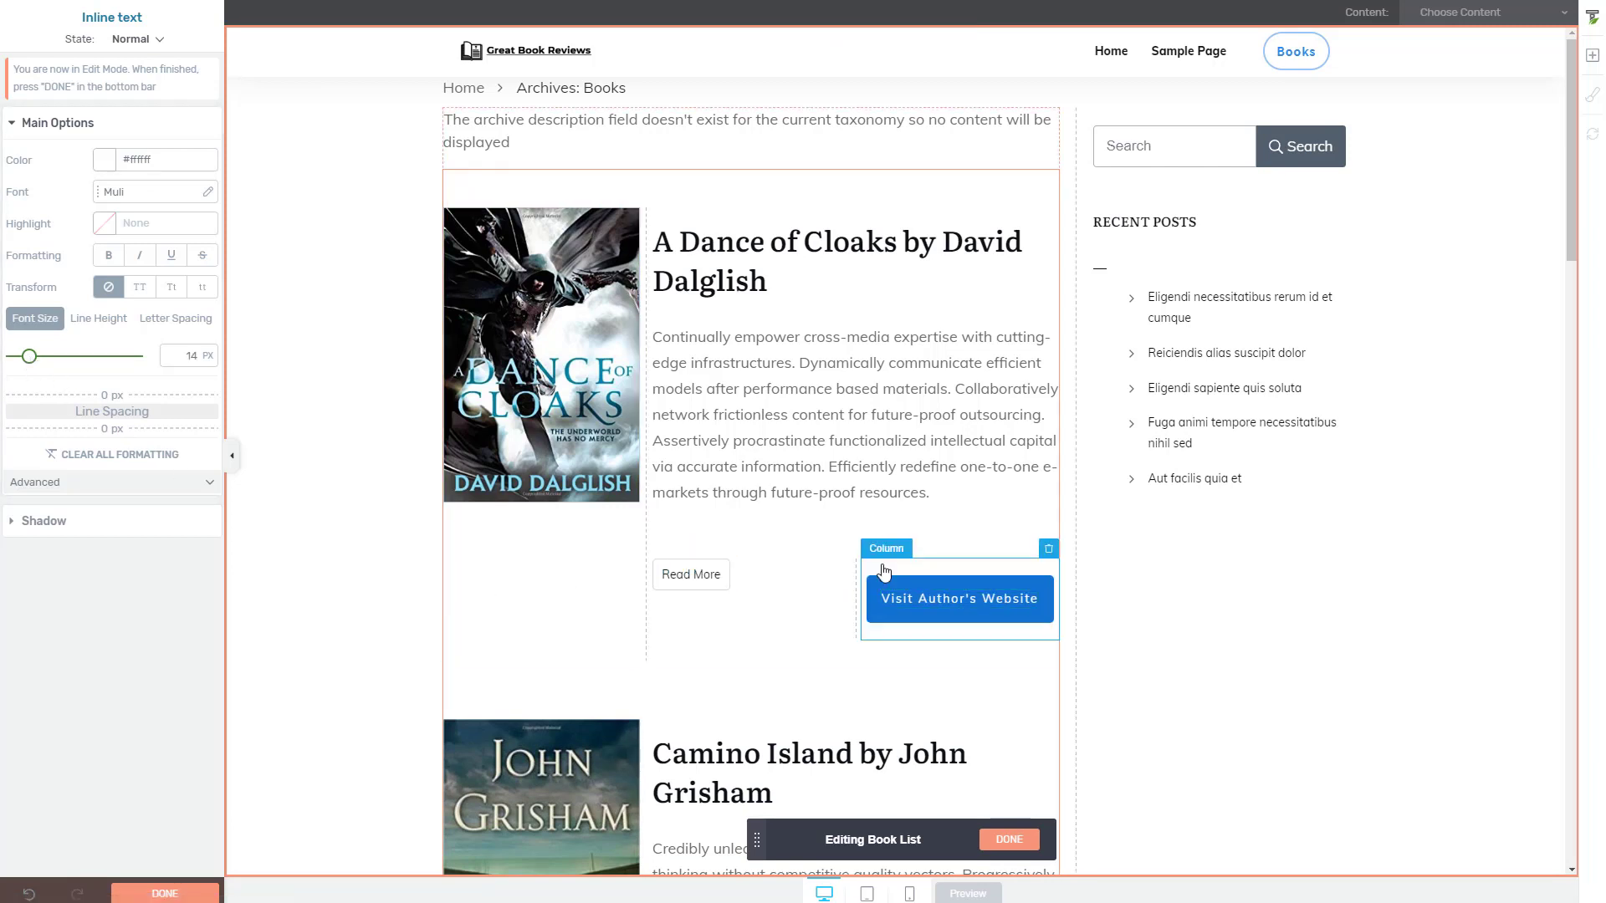
Step: Set the Visit Author's Website button's colour to the Dividers theme colour
left_click(891, 585)
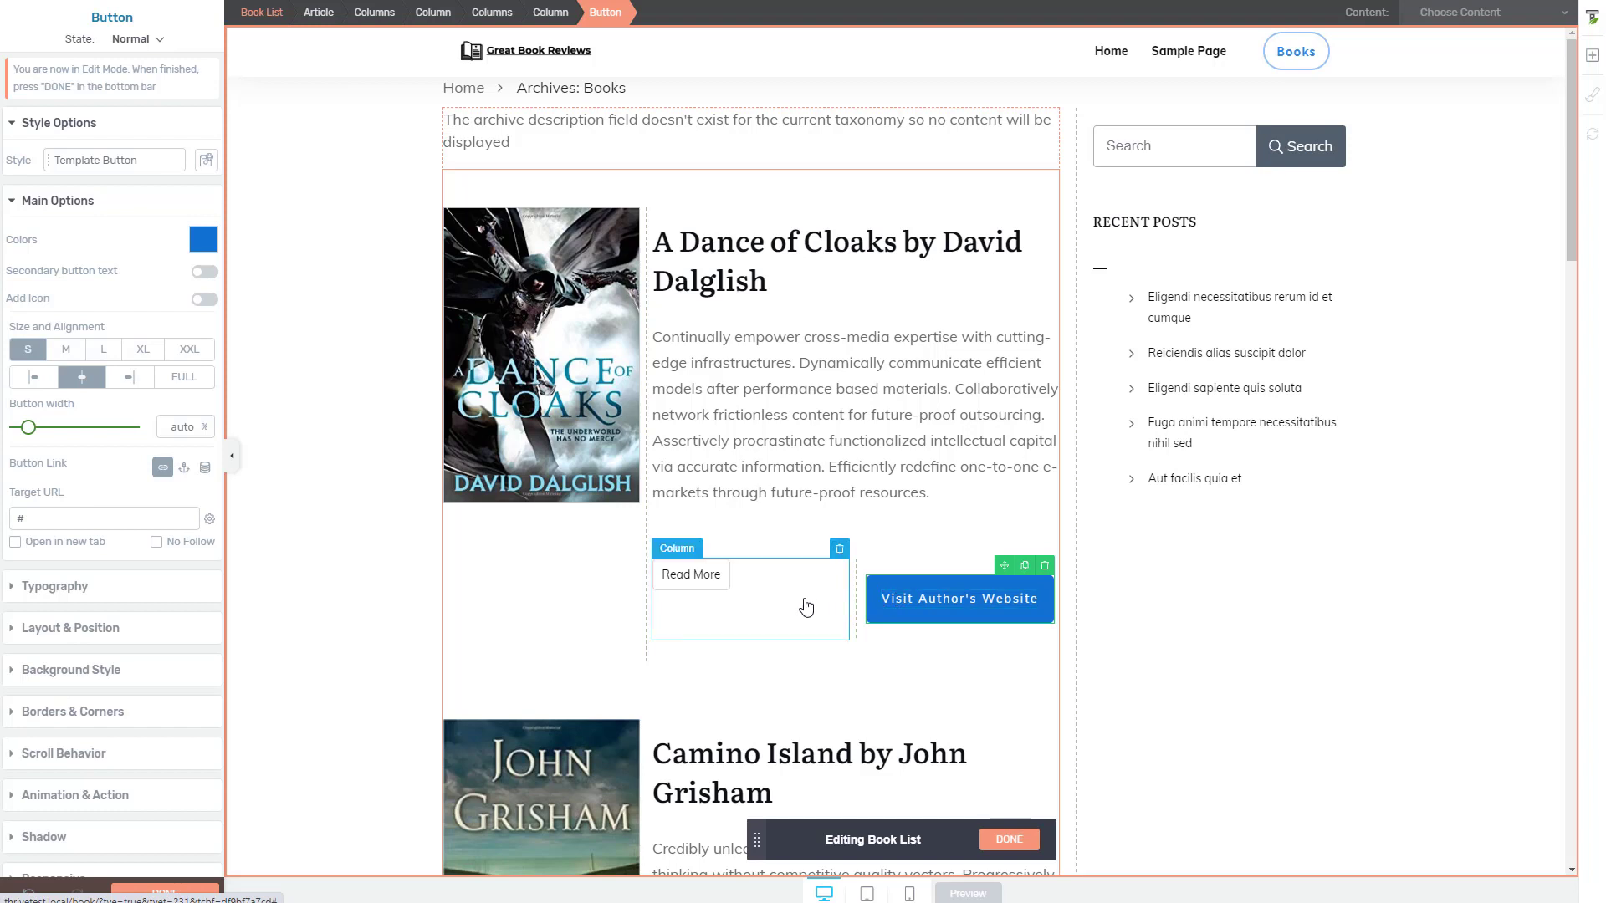
left_click(206, 242)
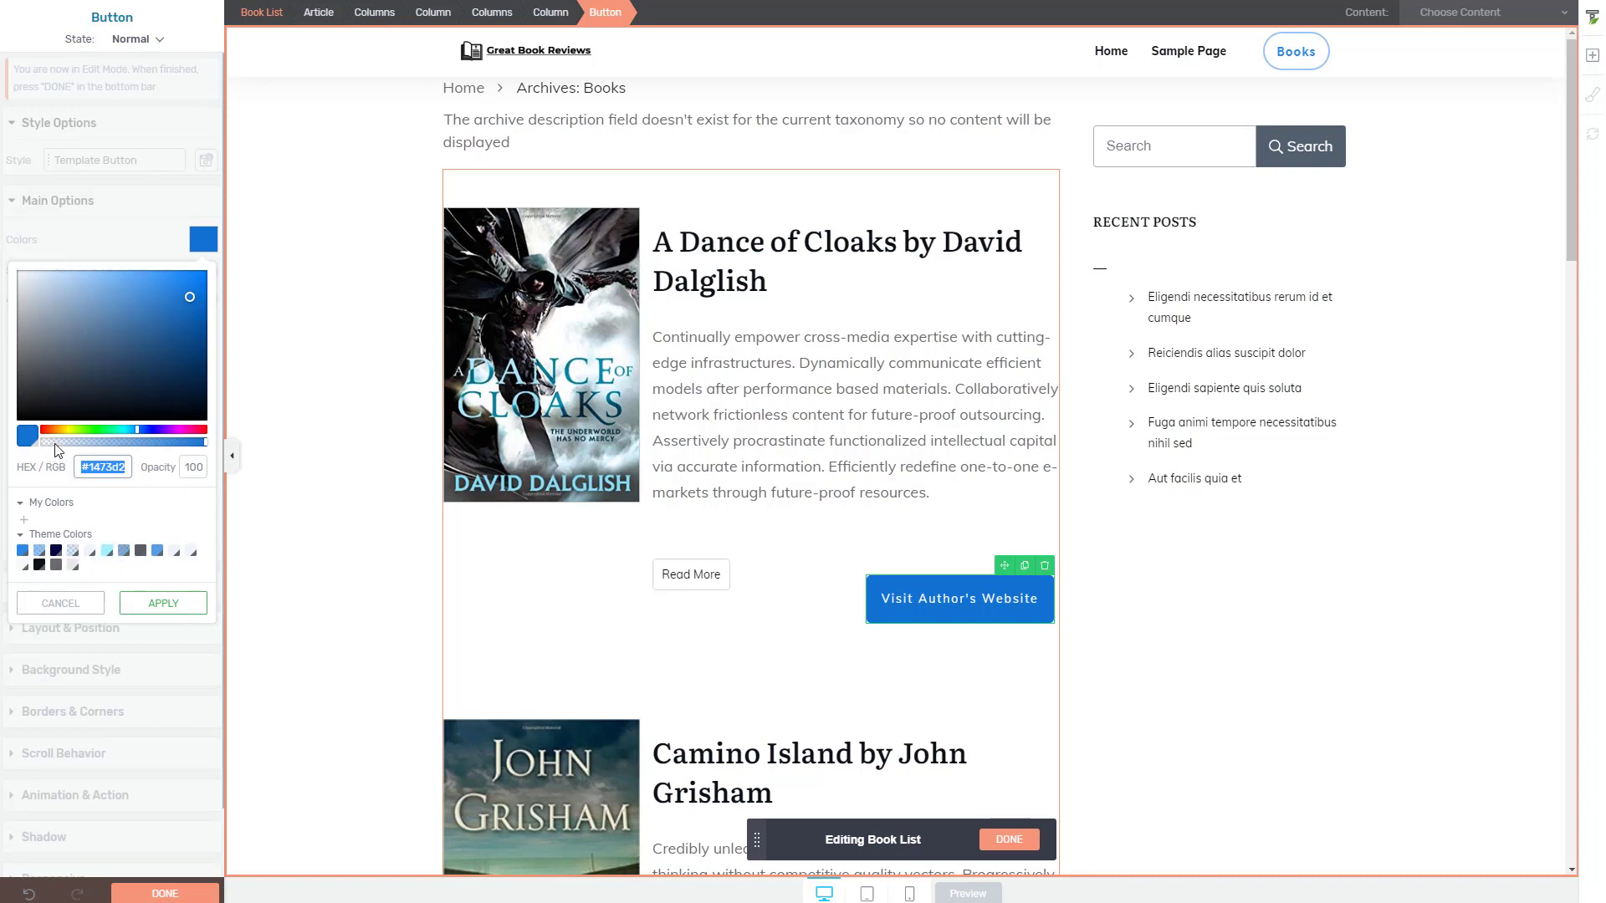
left_click(23, 567)
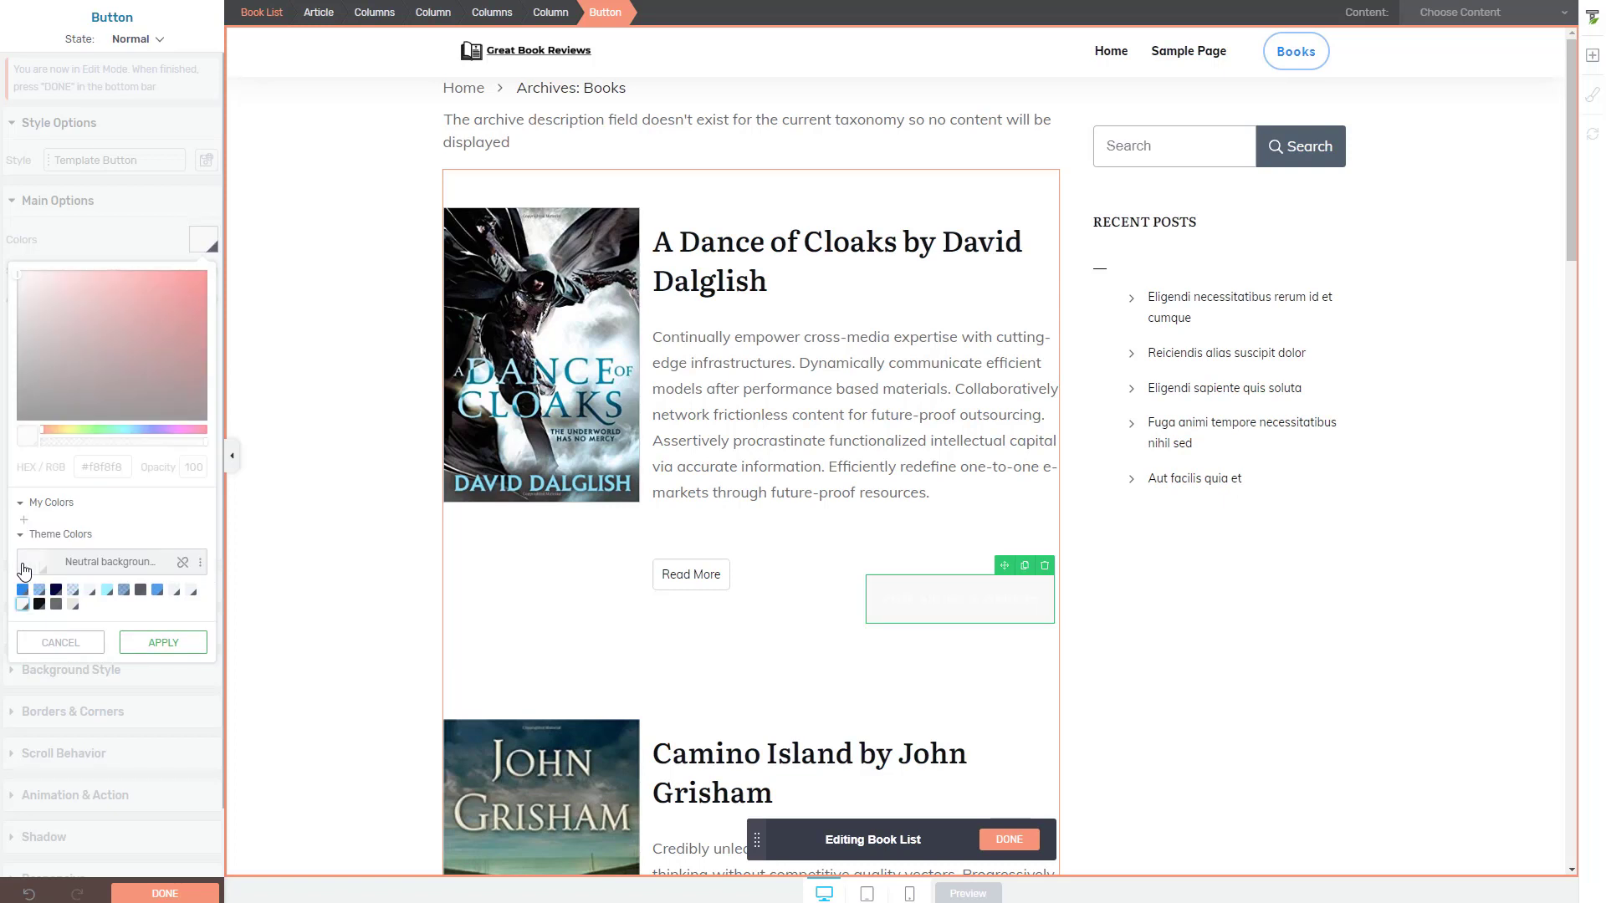
left_click(73, 604)
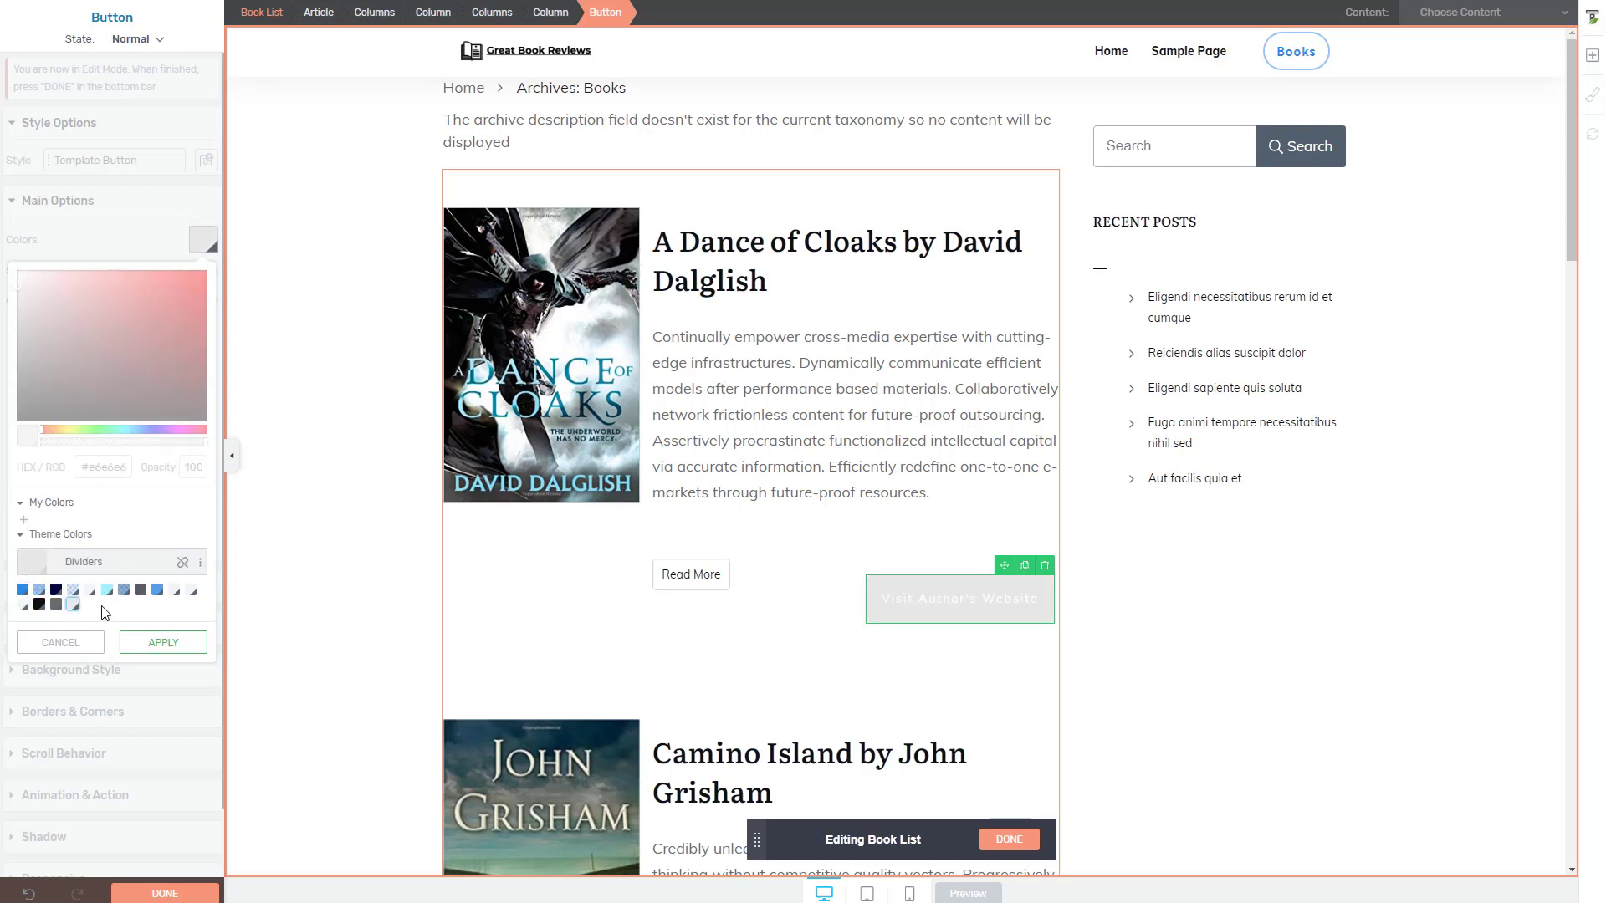
left_click(161, 644)
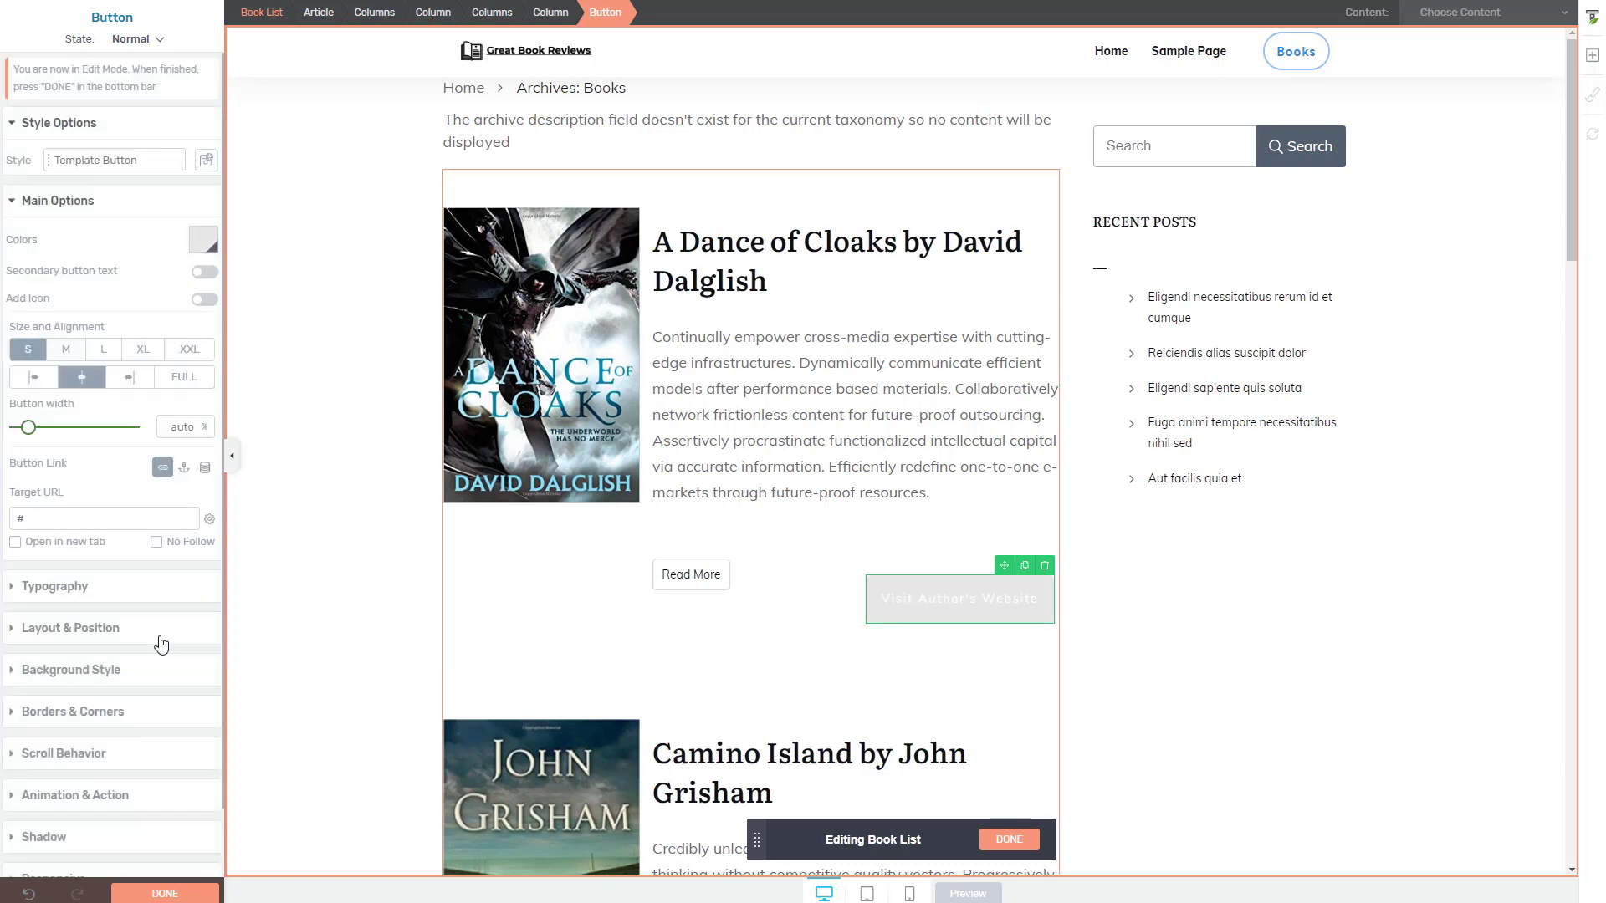
Step: Set the button's typography to the Dark elements theme colour with a 13 px font size
left_click(151, 574)
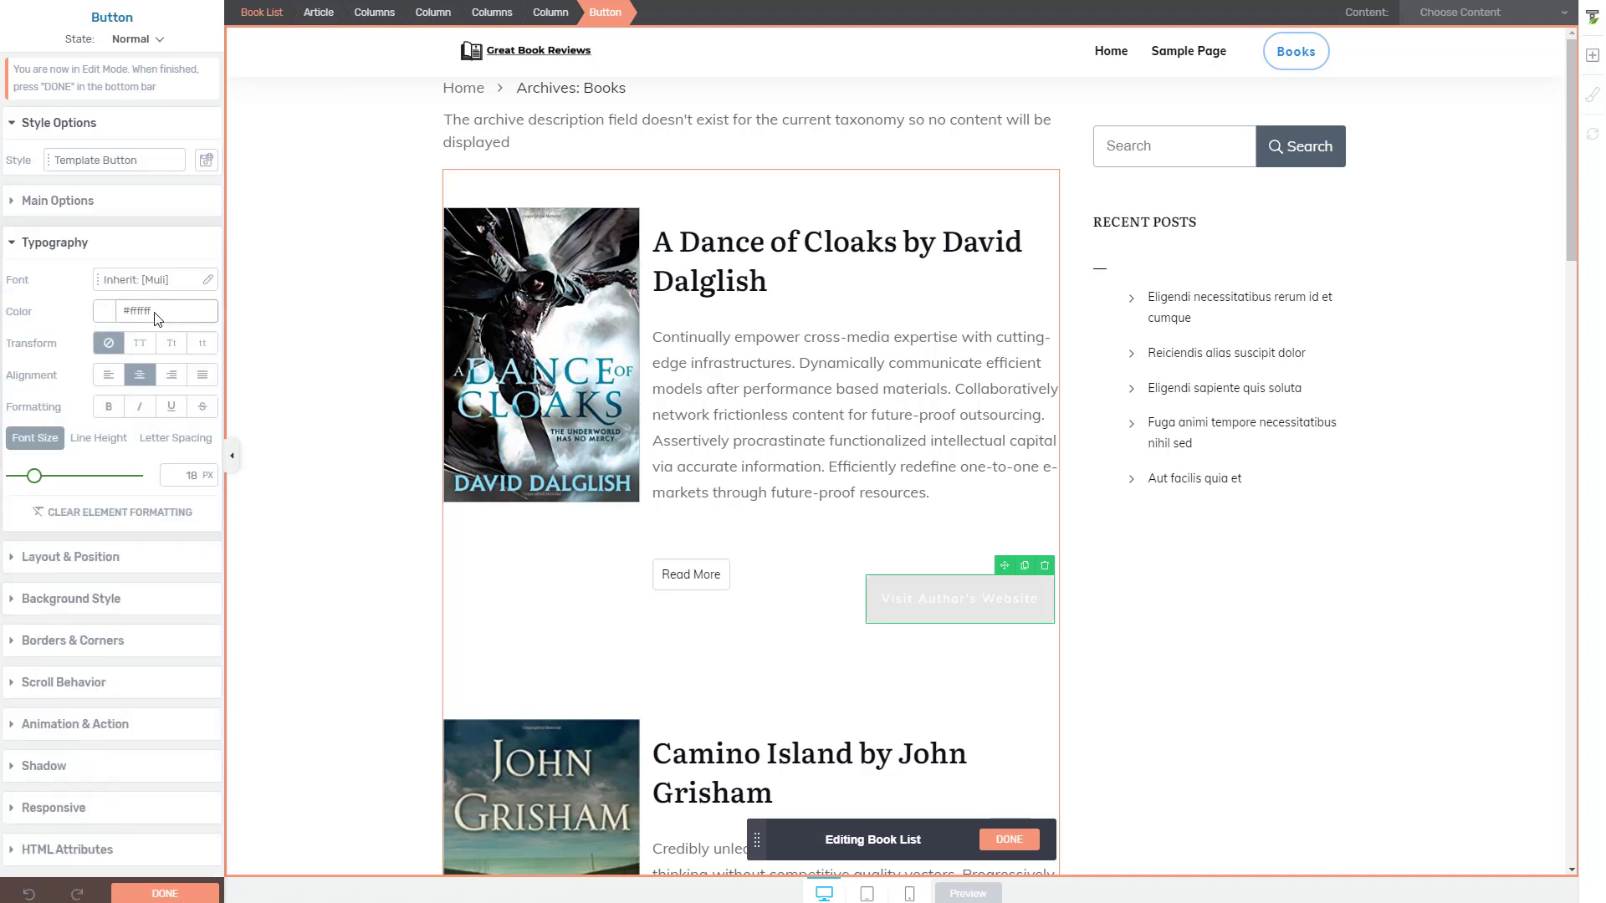
left_click(109, 317)
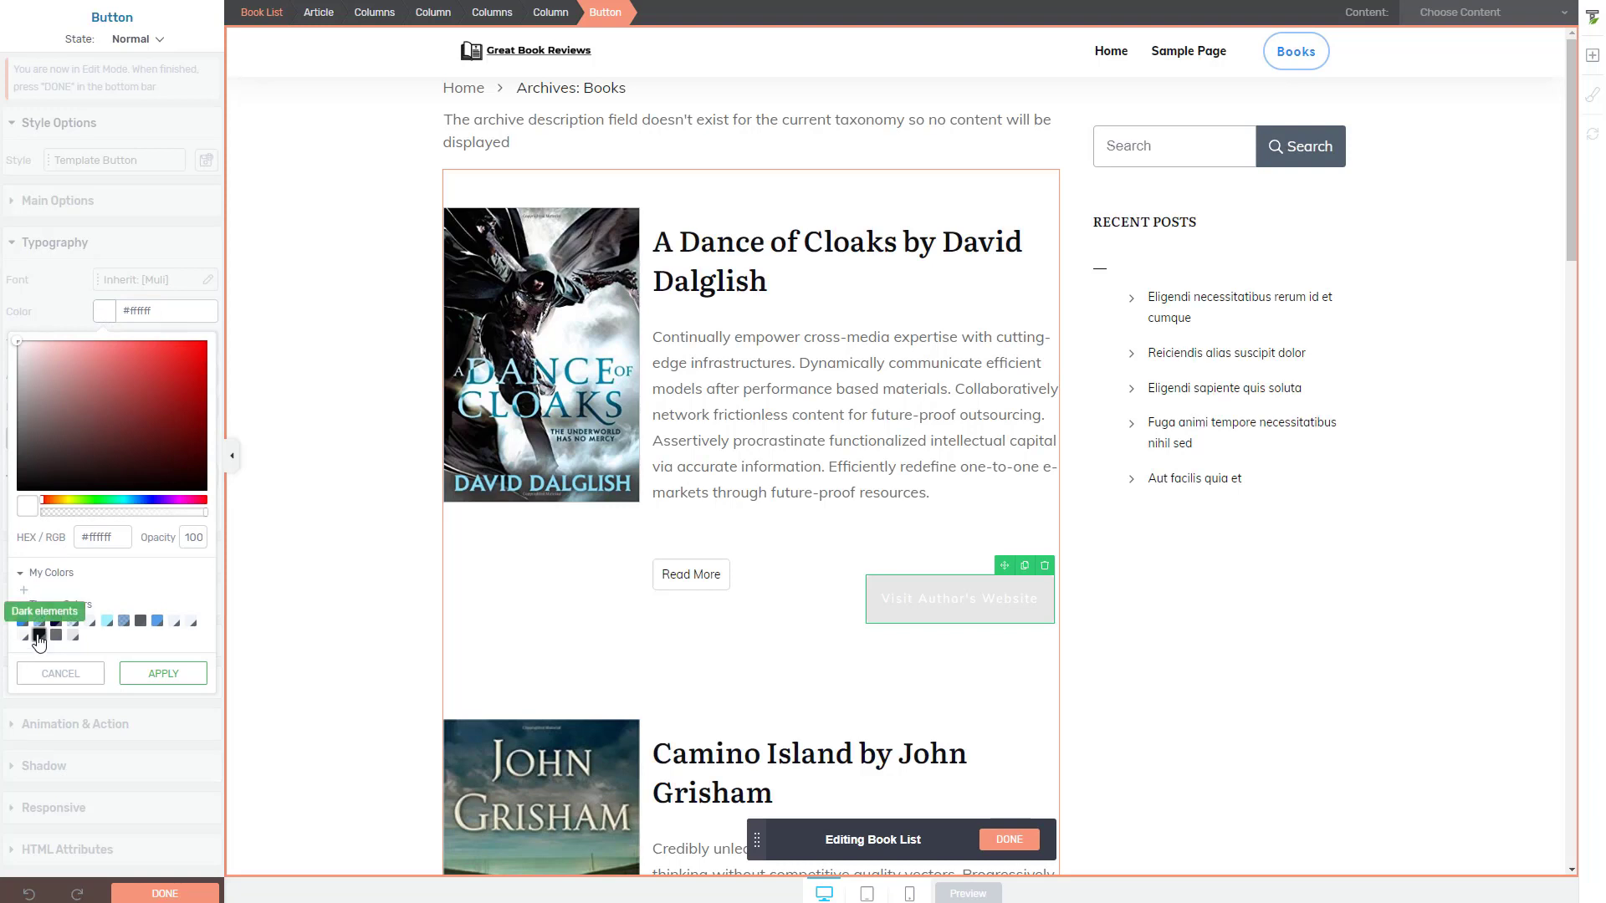
left_click(38, 636)
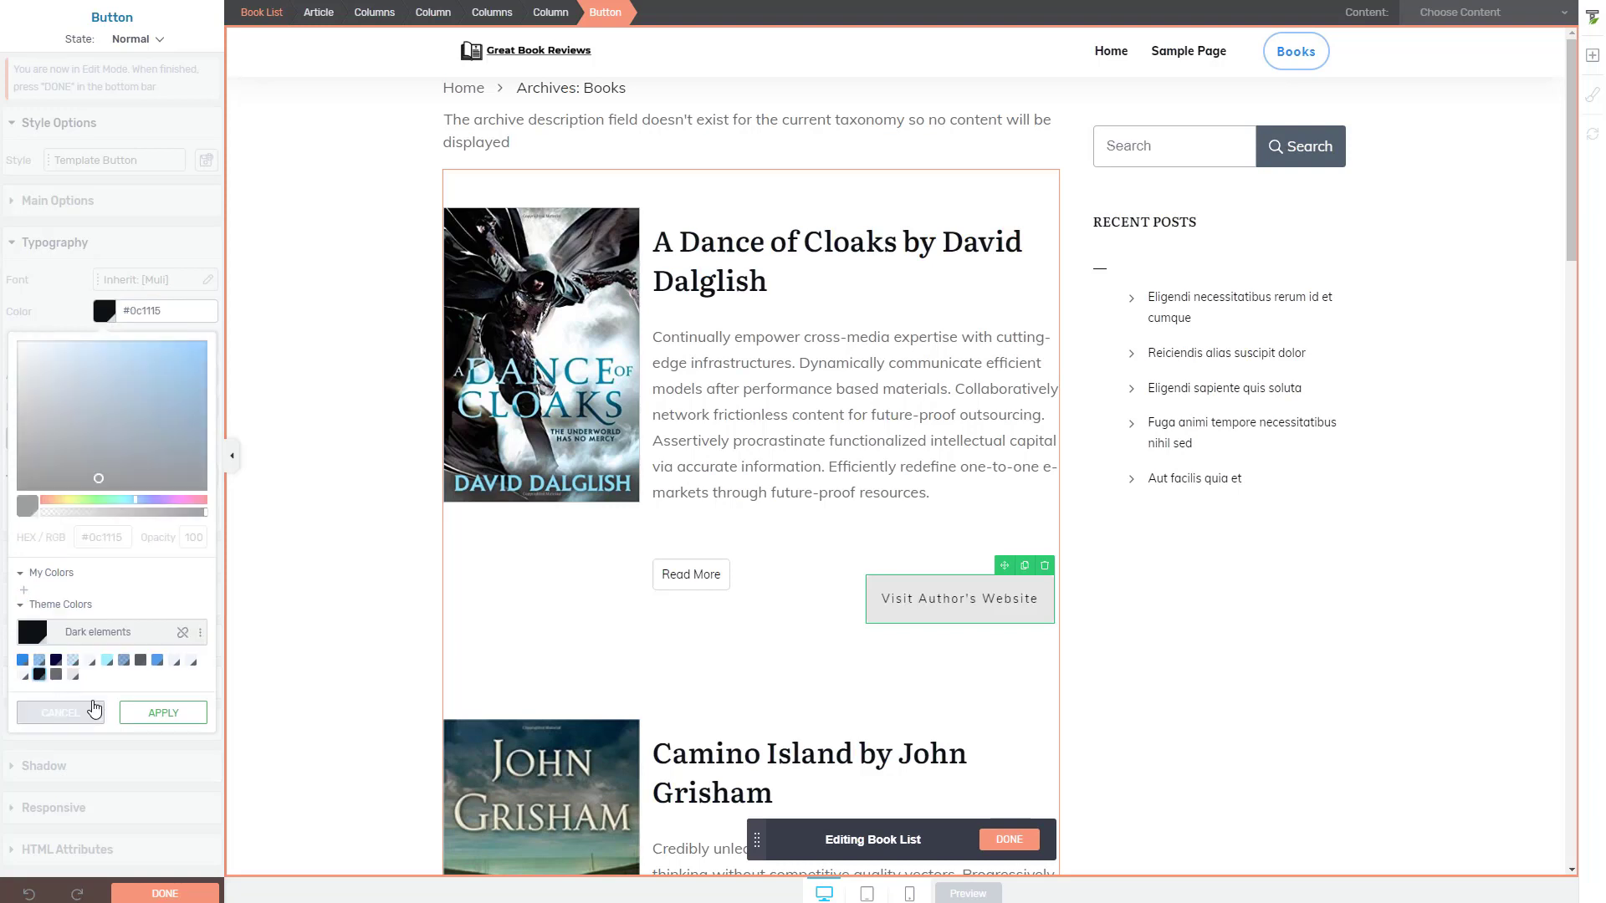
left_click(159, 718)
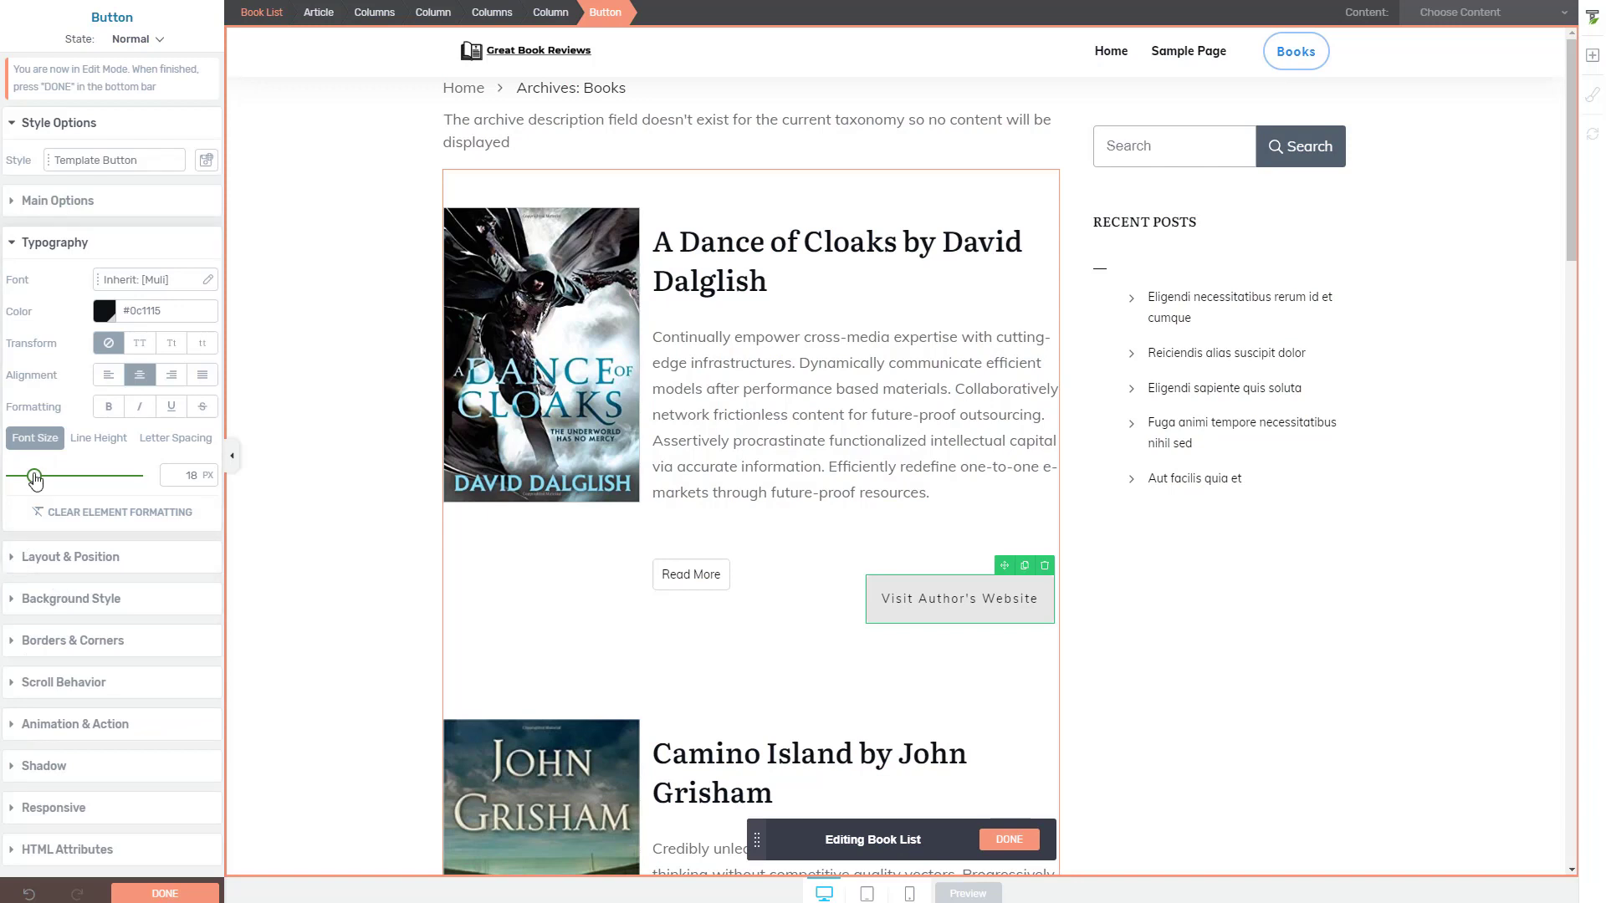
left_click_drag(34, 479, 30, 480)
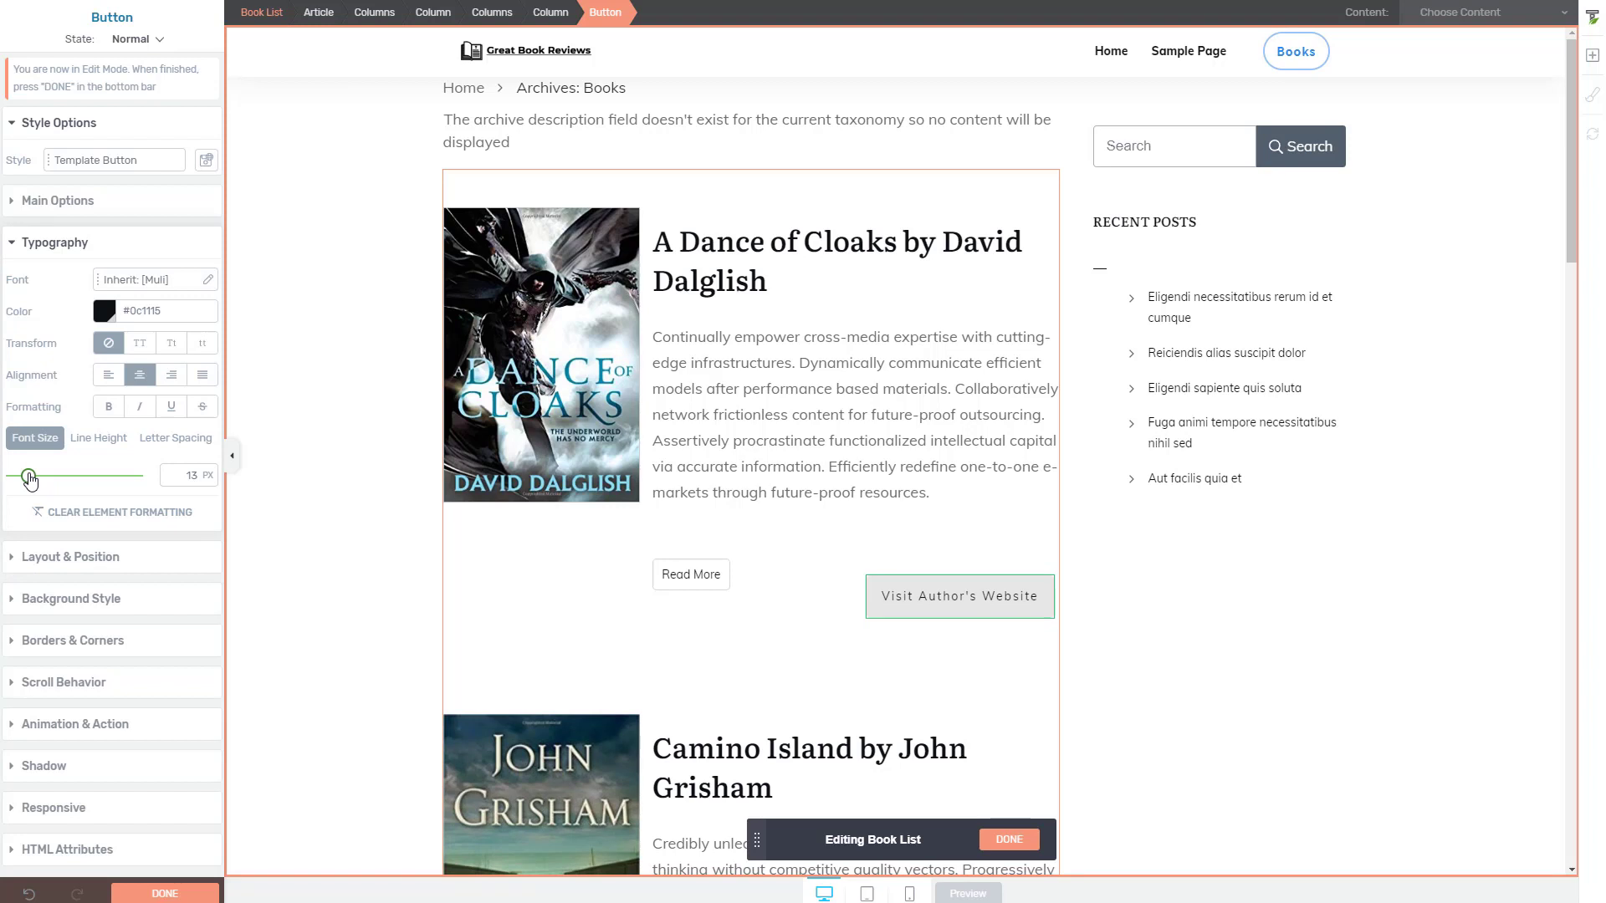
Step: Set the top margin of the Visit Author's Website button to 0
left_click(12, 557)
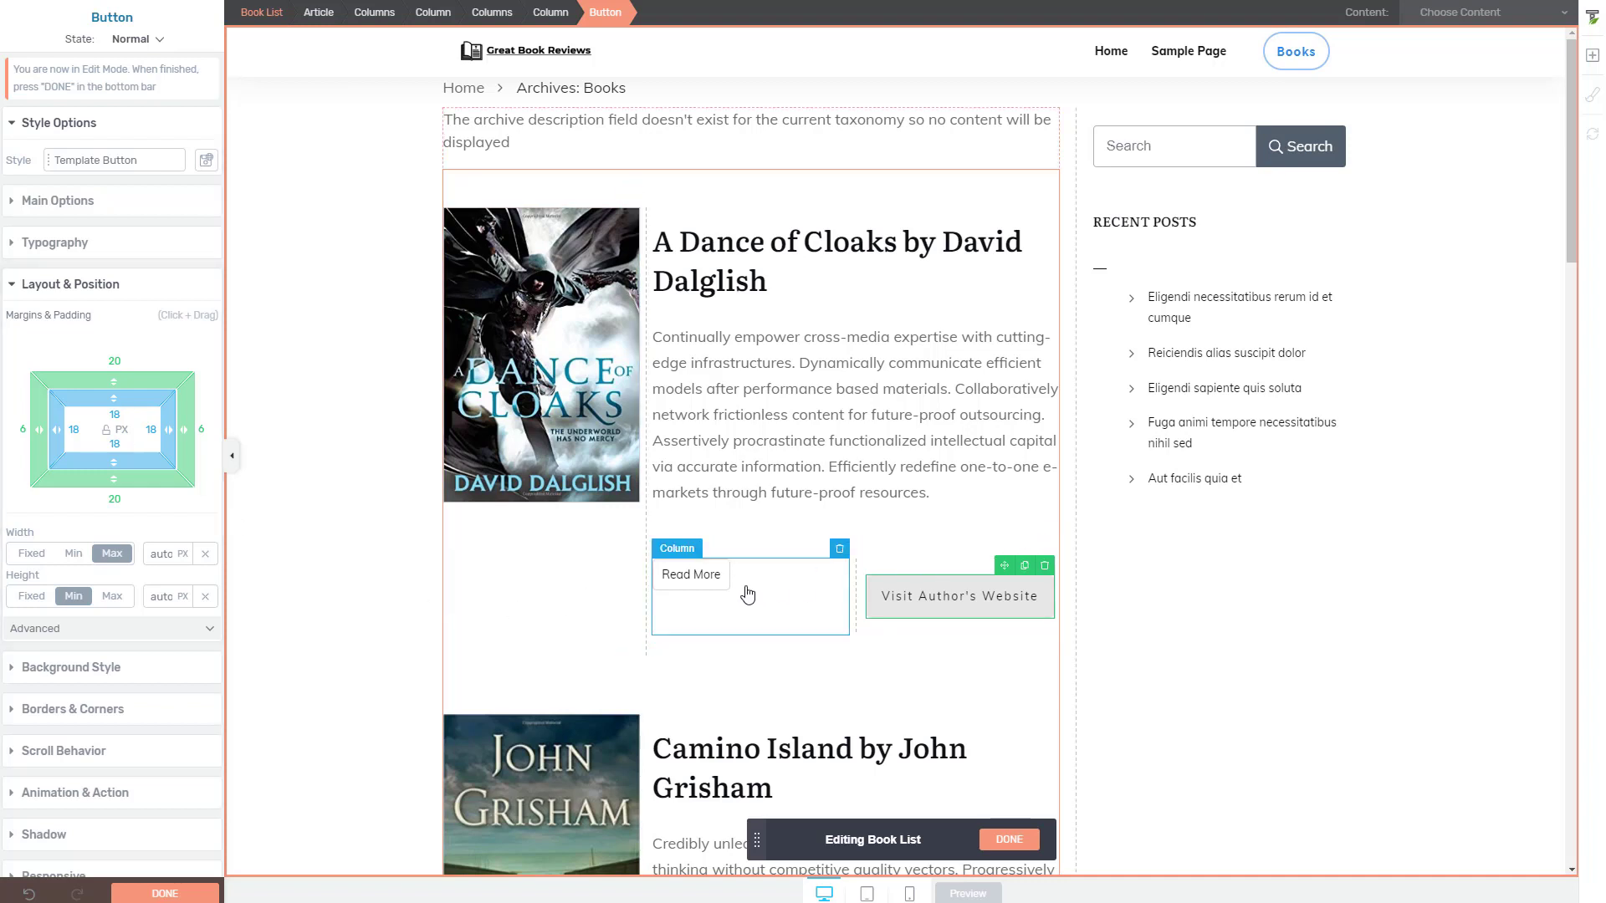
left_click(881, 568)
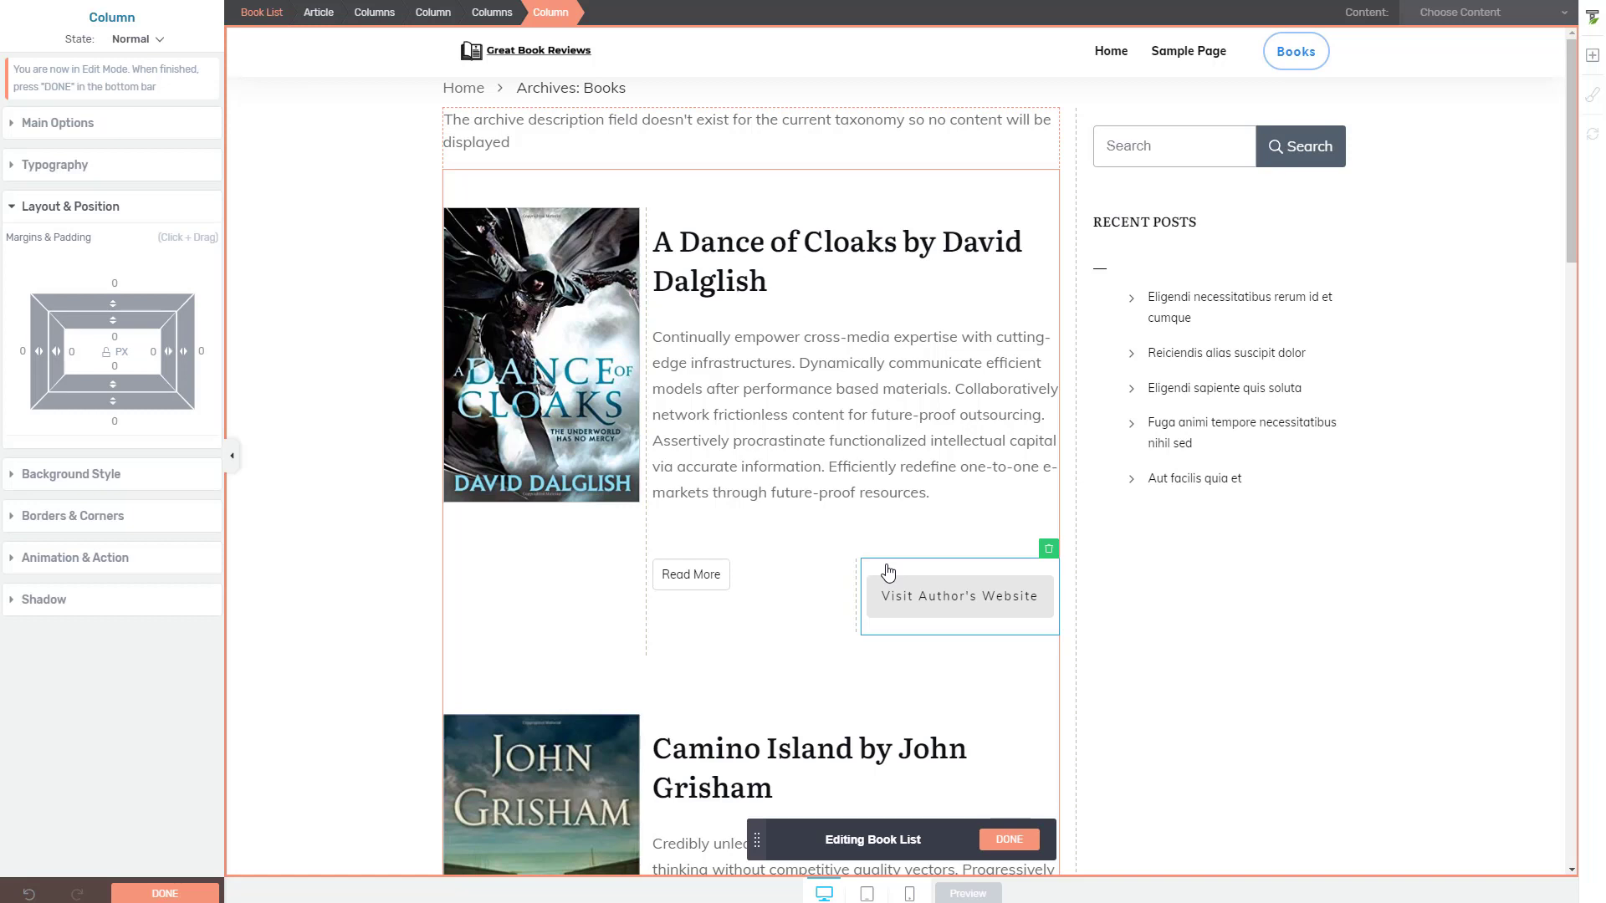
left_click(888, 585)
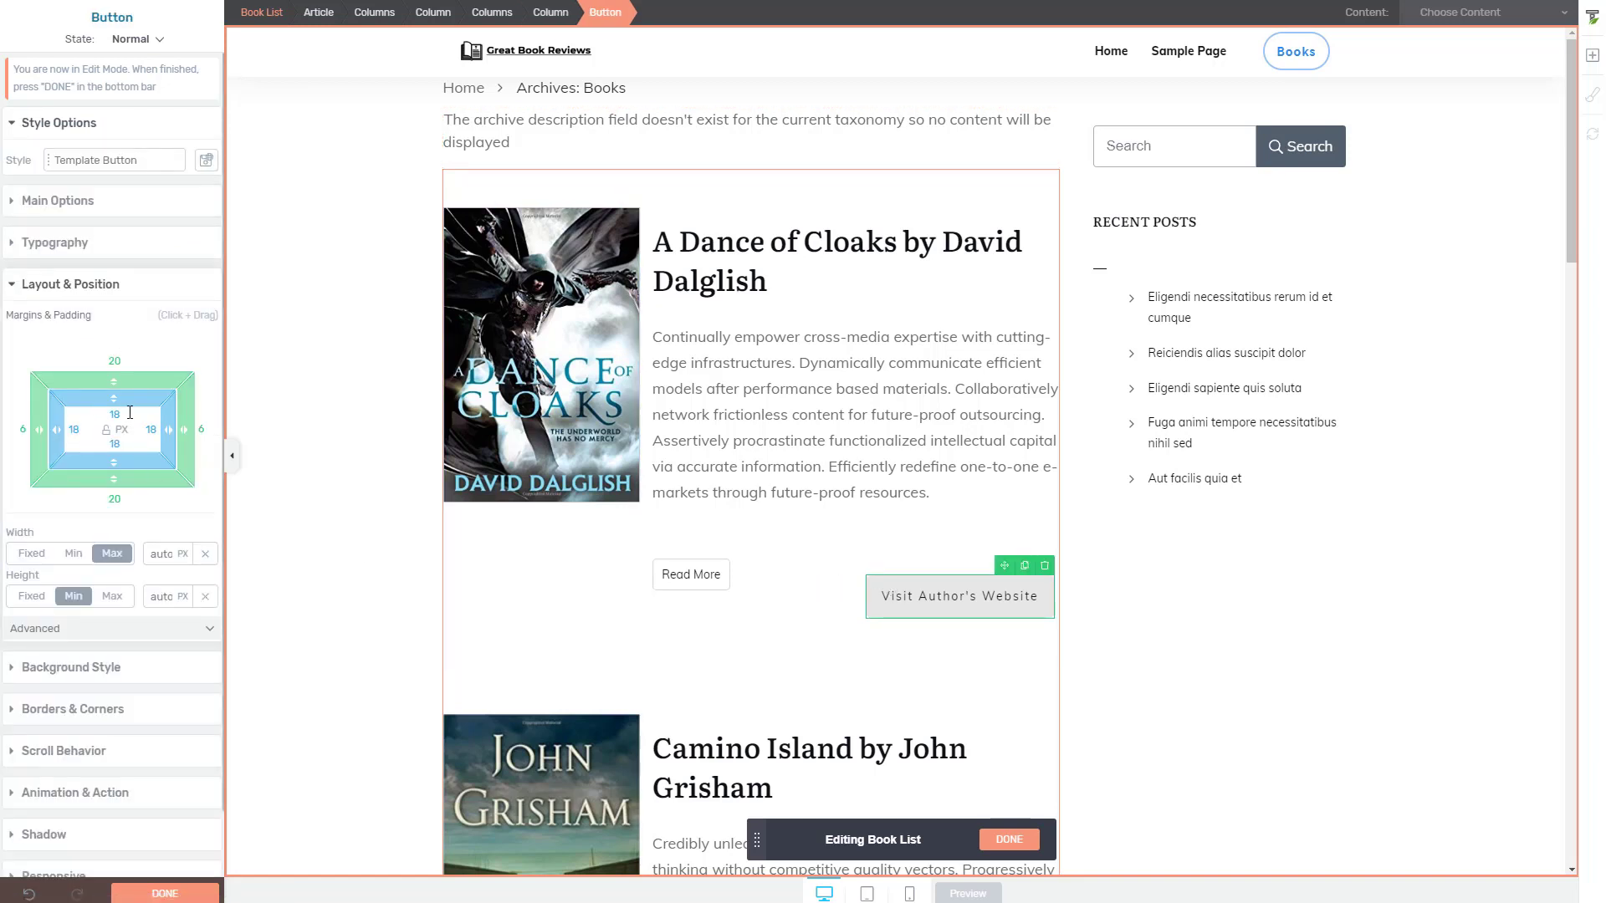
left_click(116, 412)
left_click(116, 360)
type("0")
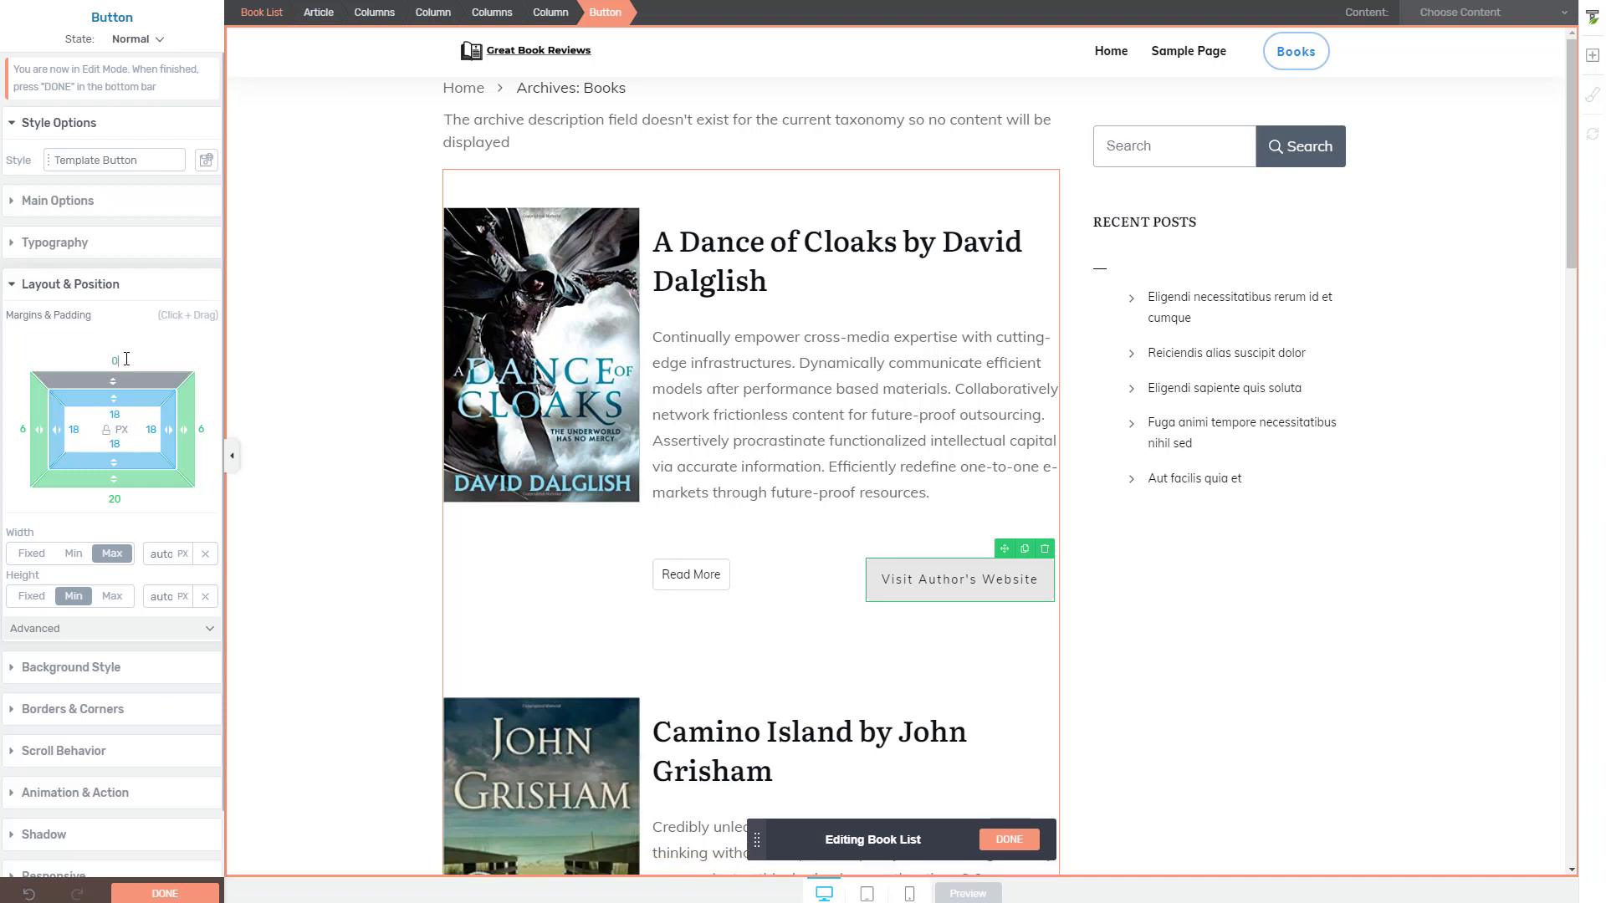
Step: Set the Visit Author's Website button's bottom margin to 0 and check the Read More button's padding
type("0")
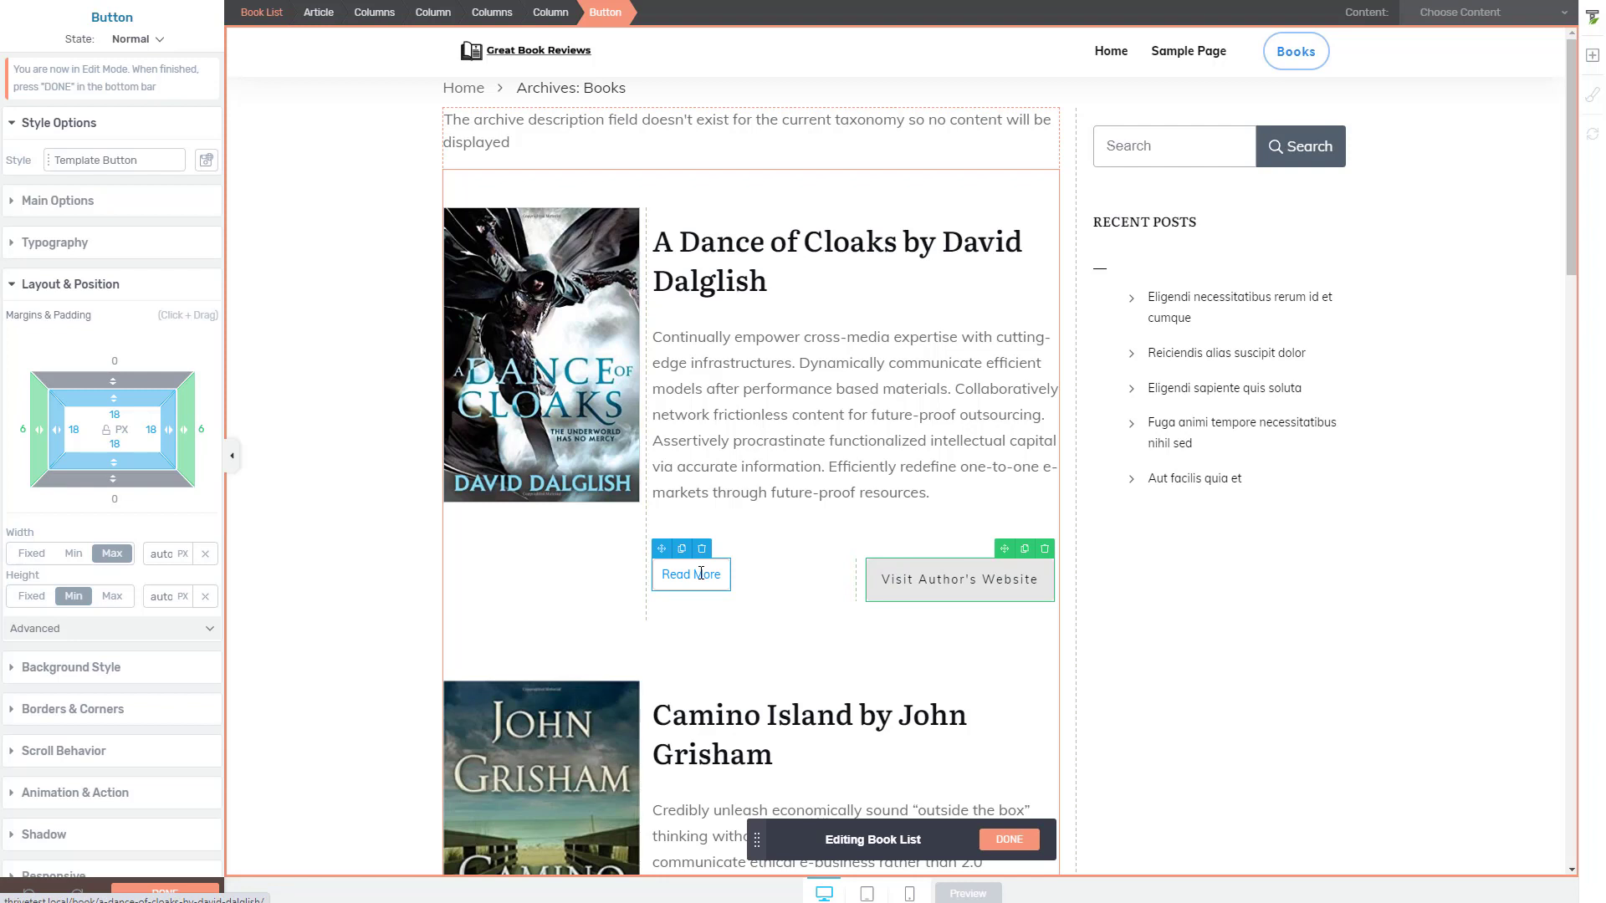
left_click(700, 573)
double_click(701, 574)
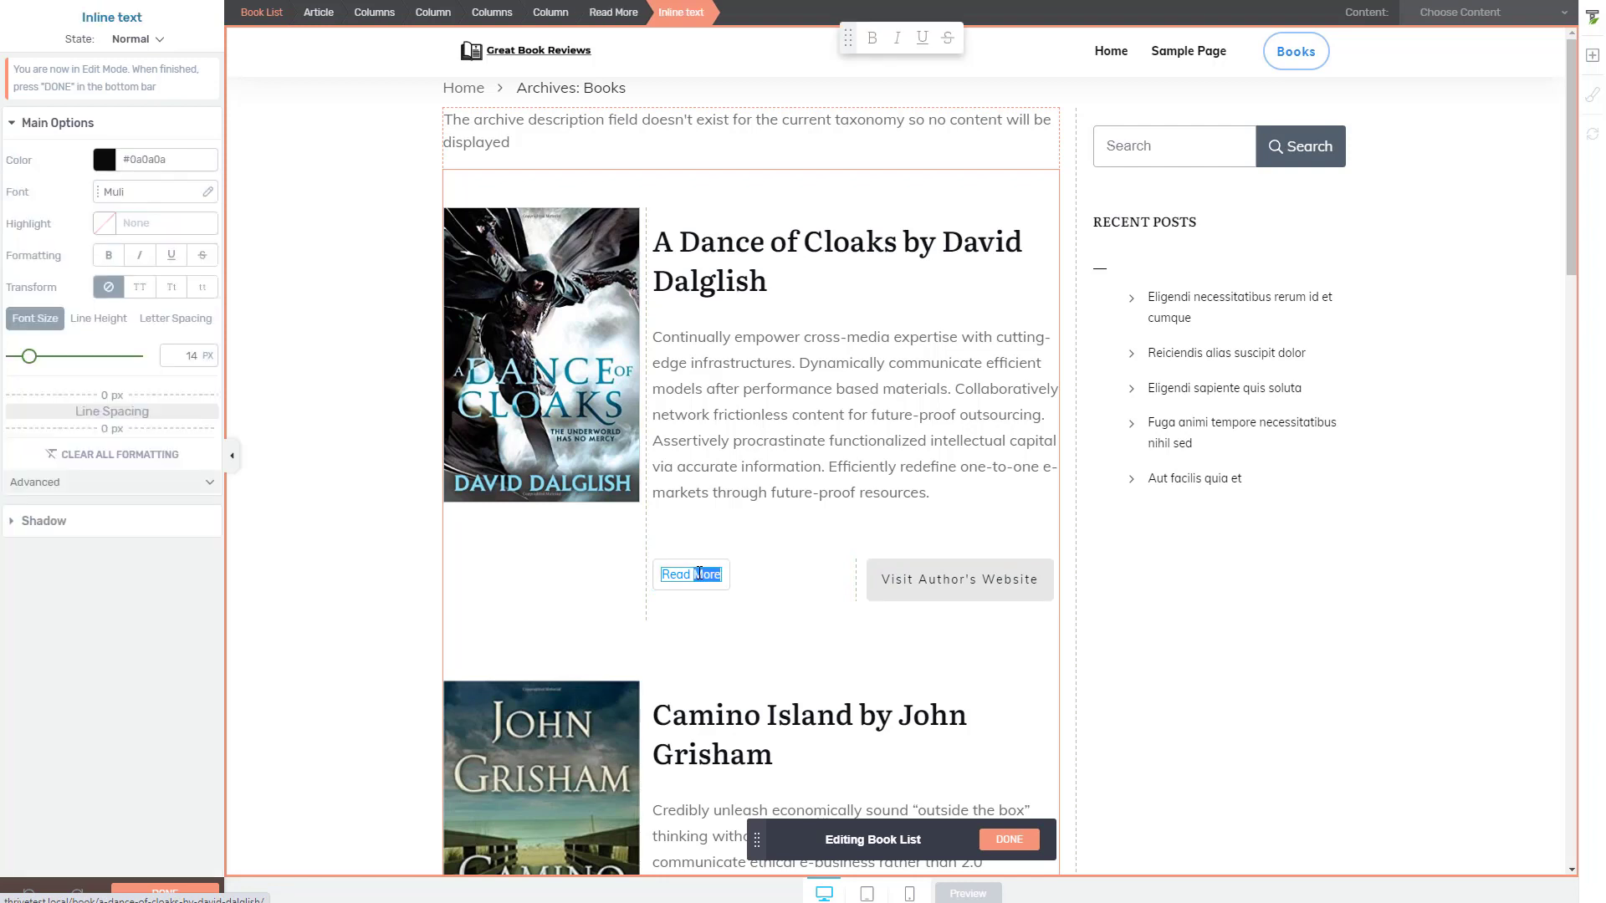
left_click(660, 562)
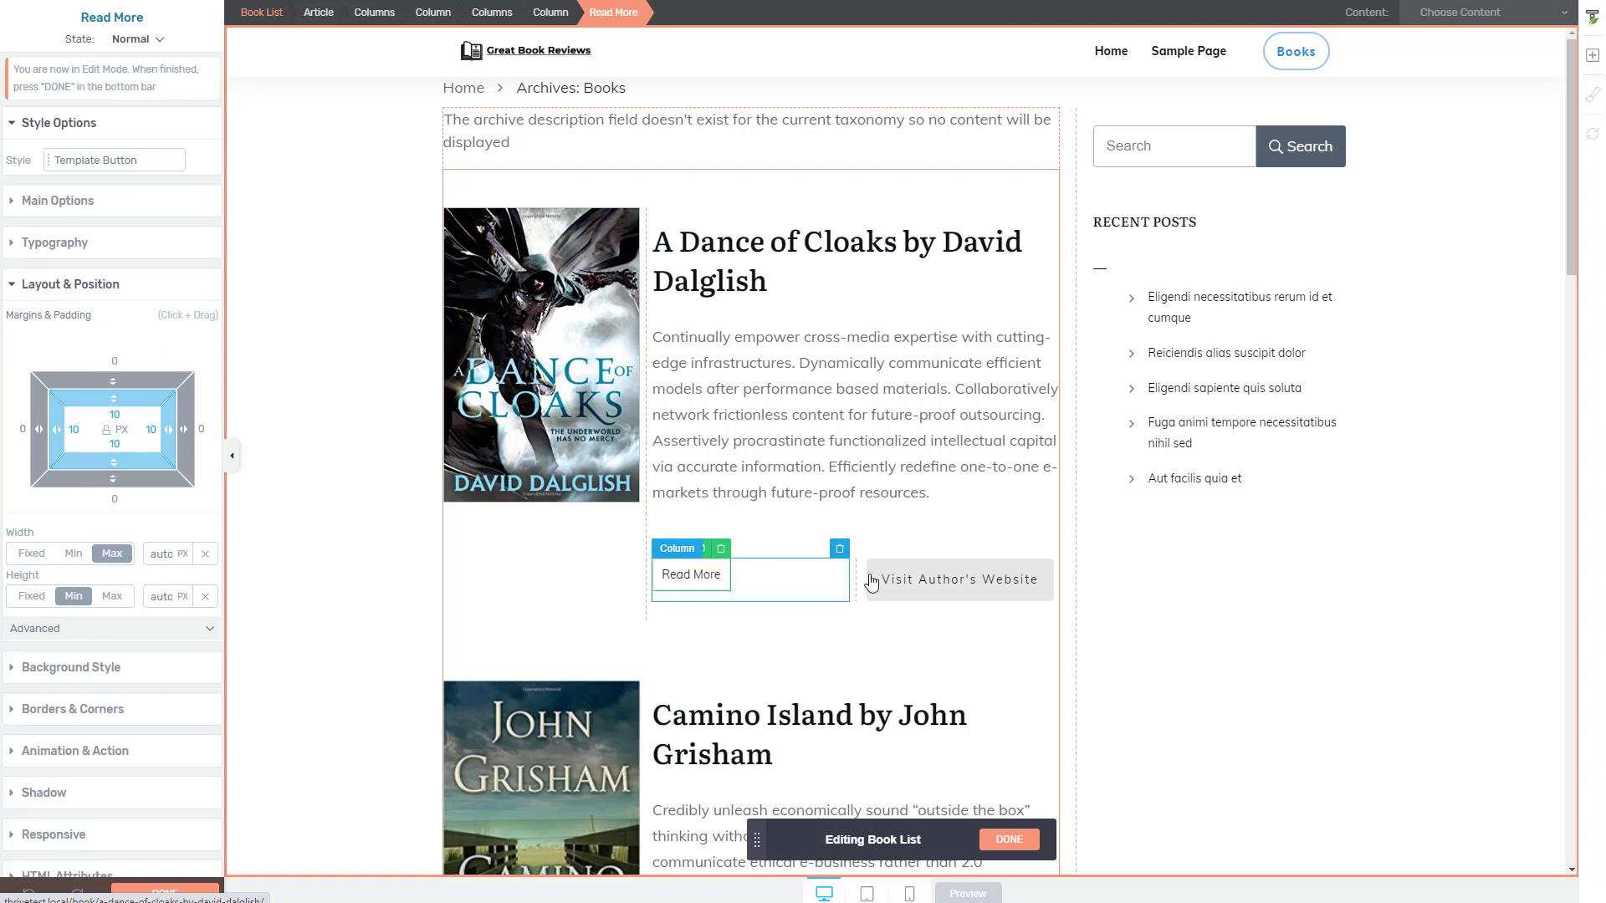
Step: Set the Visit Author's Website button's padding to 10 px on all four sides and save the template
left_click(894, 566)
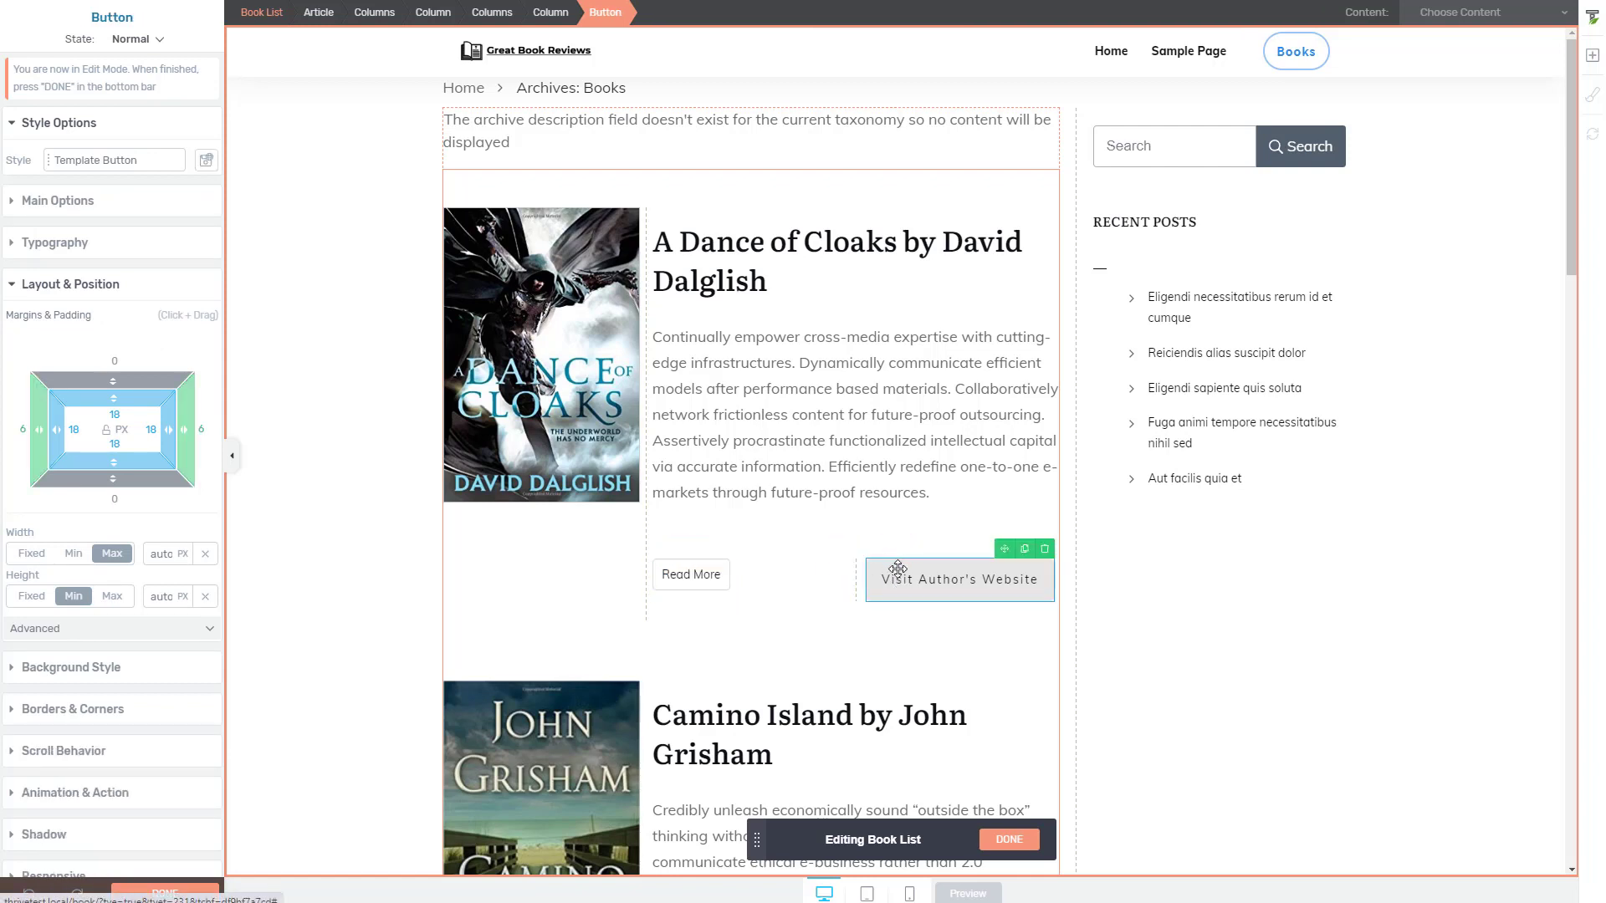
left_click(967, 572)
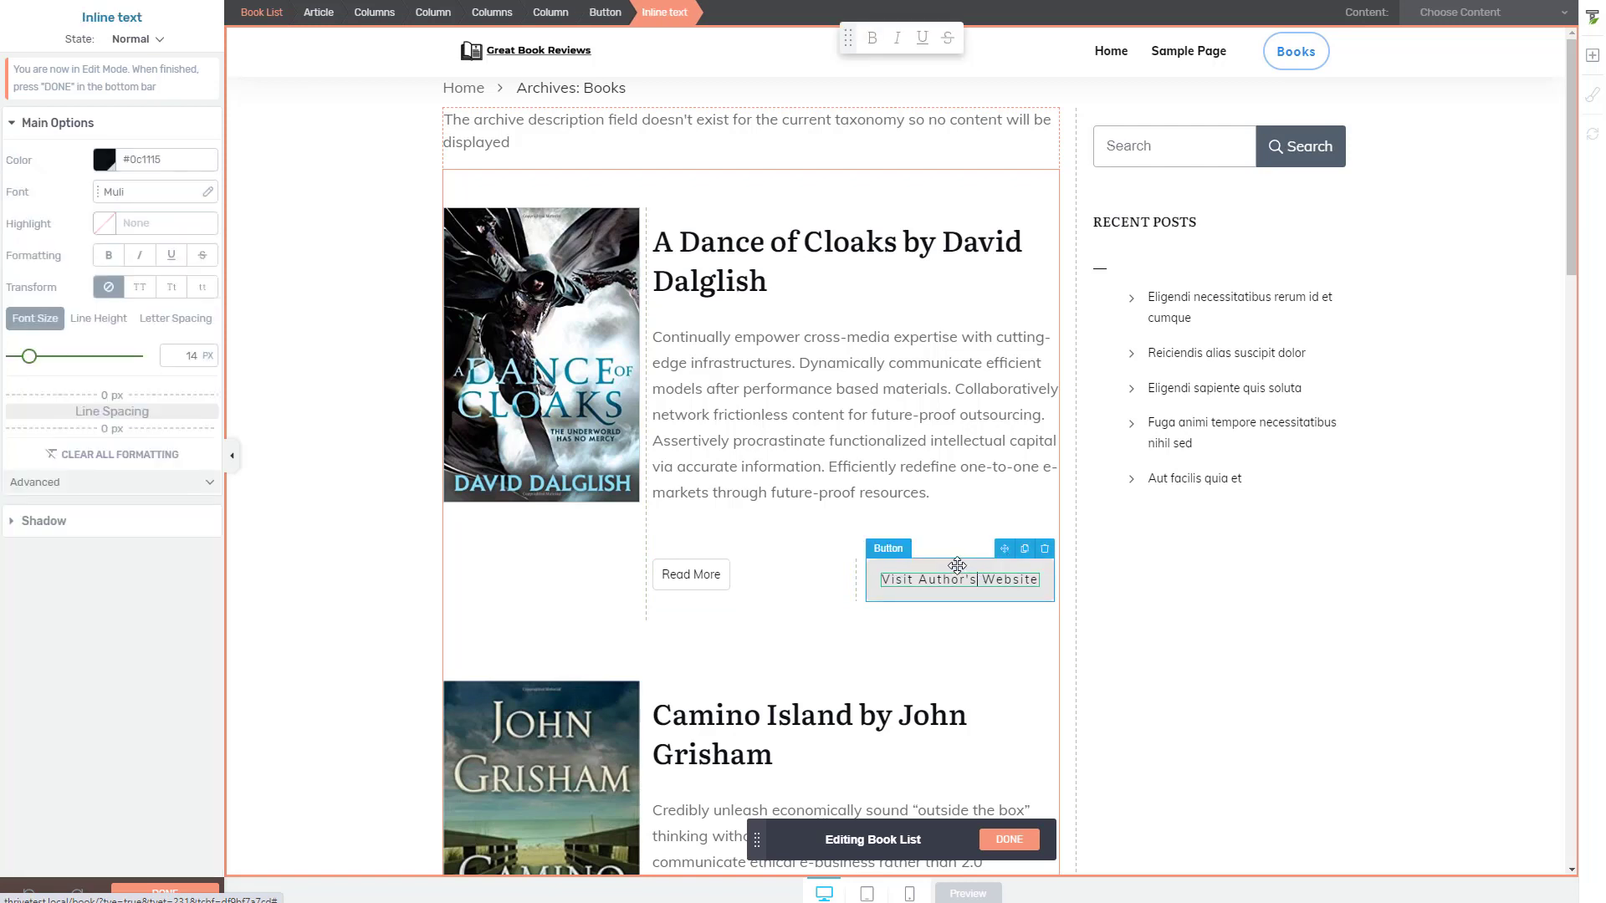
left_click(946, 566)
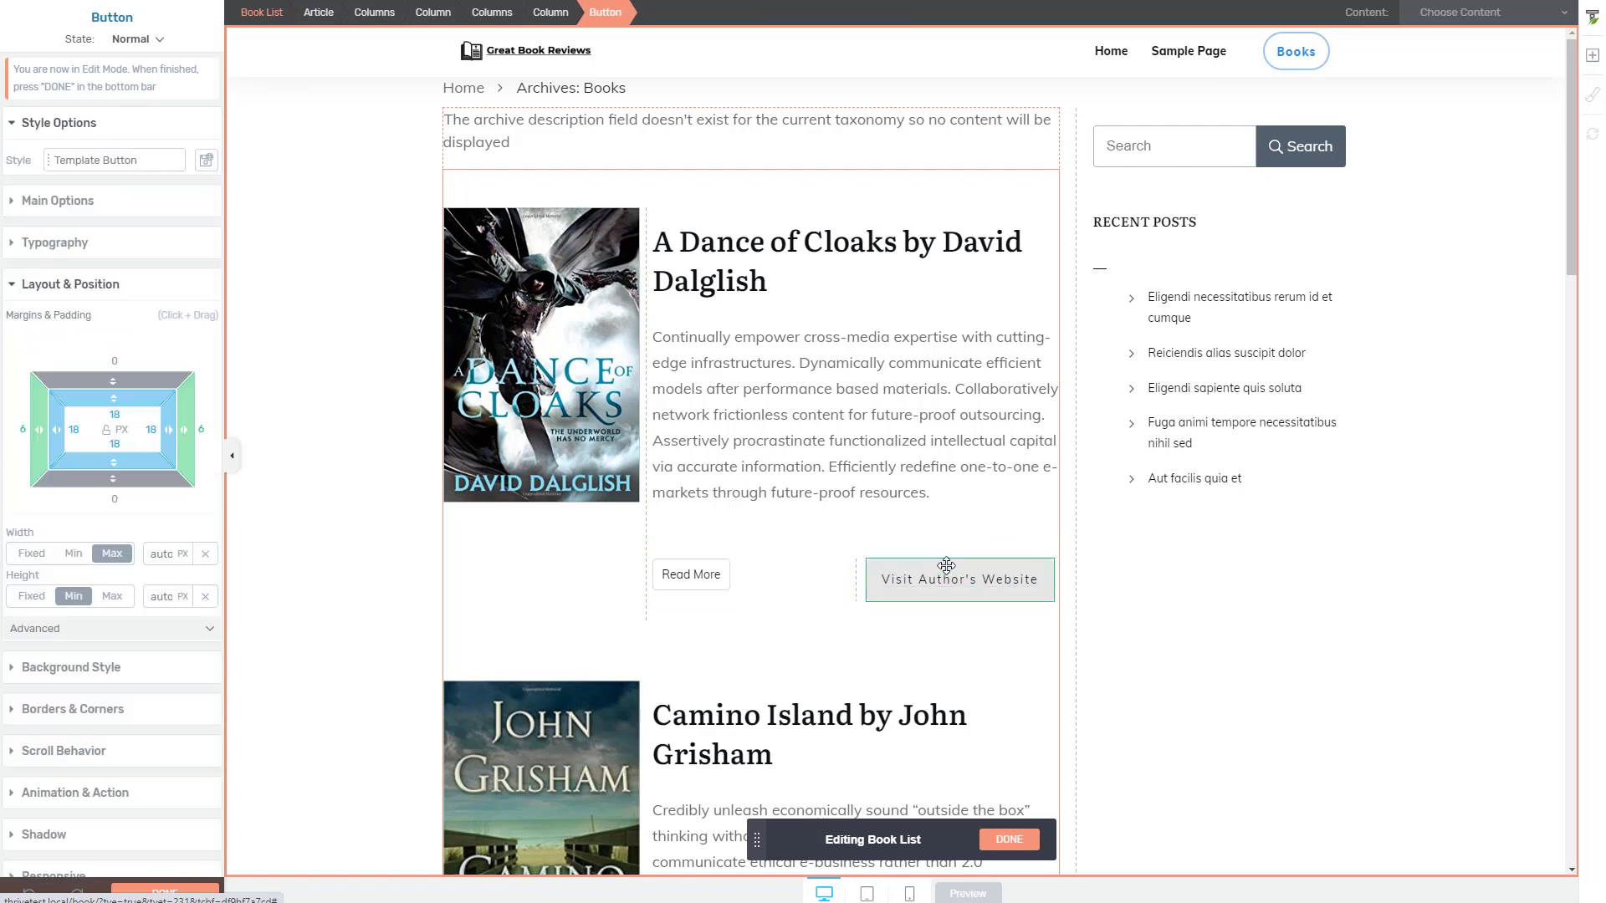
left_click(129, 413)
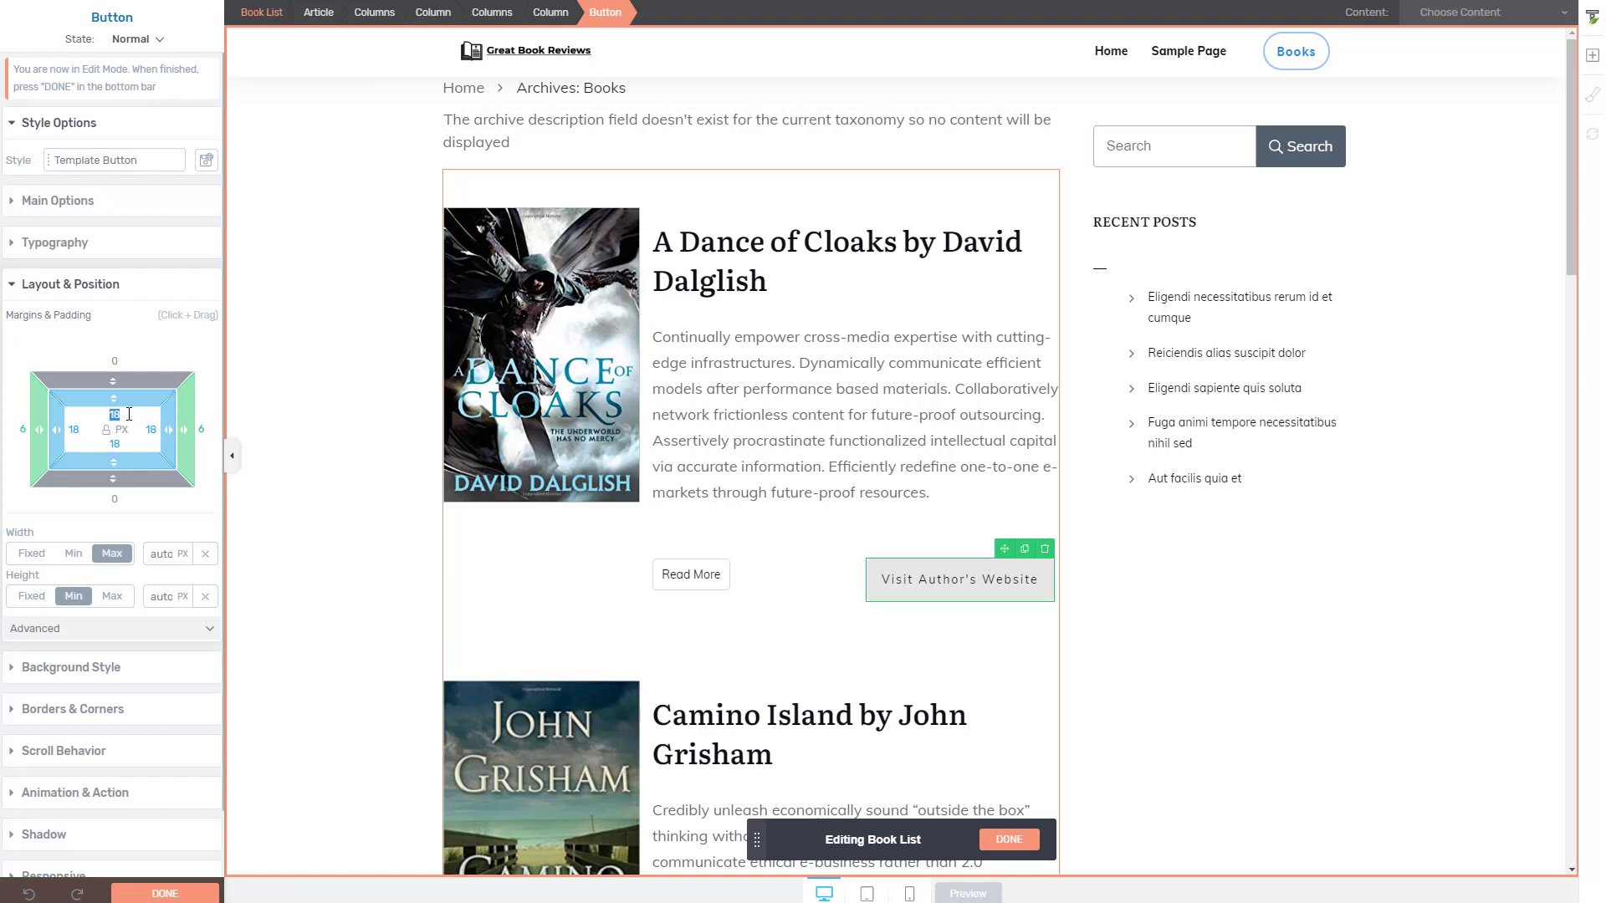
type("10")
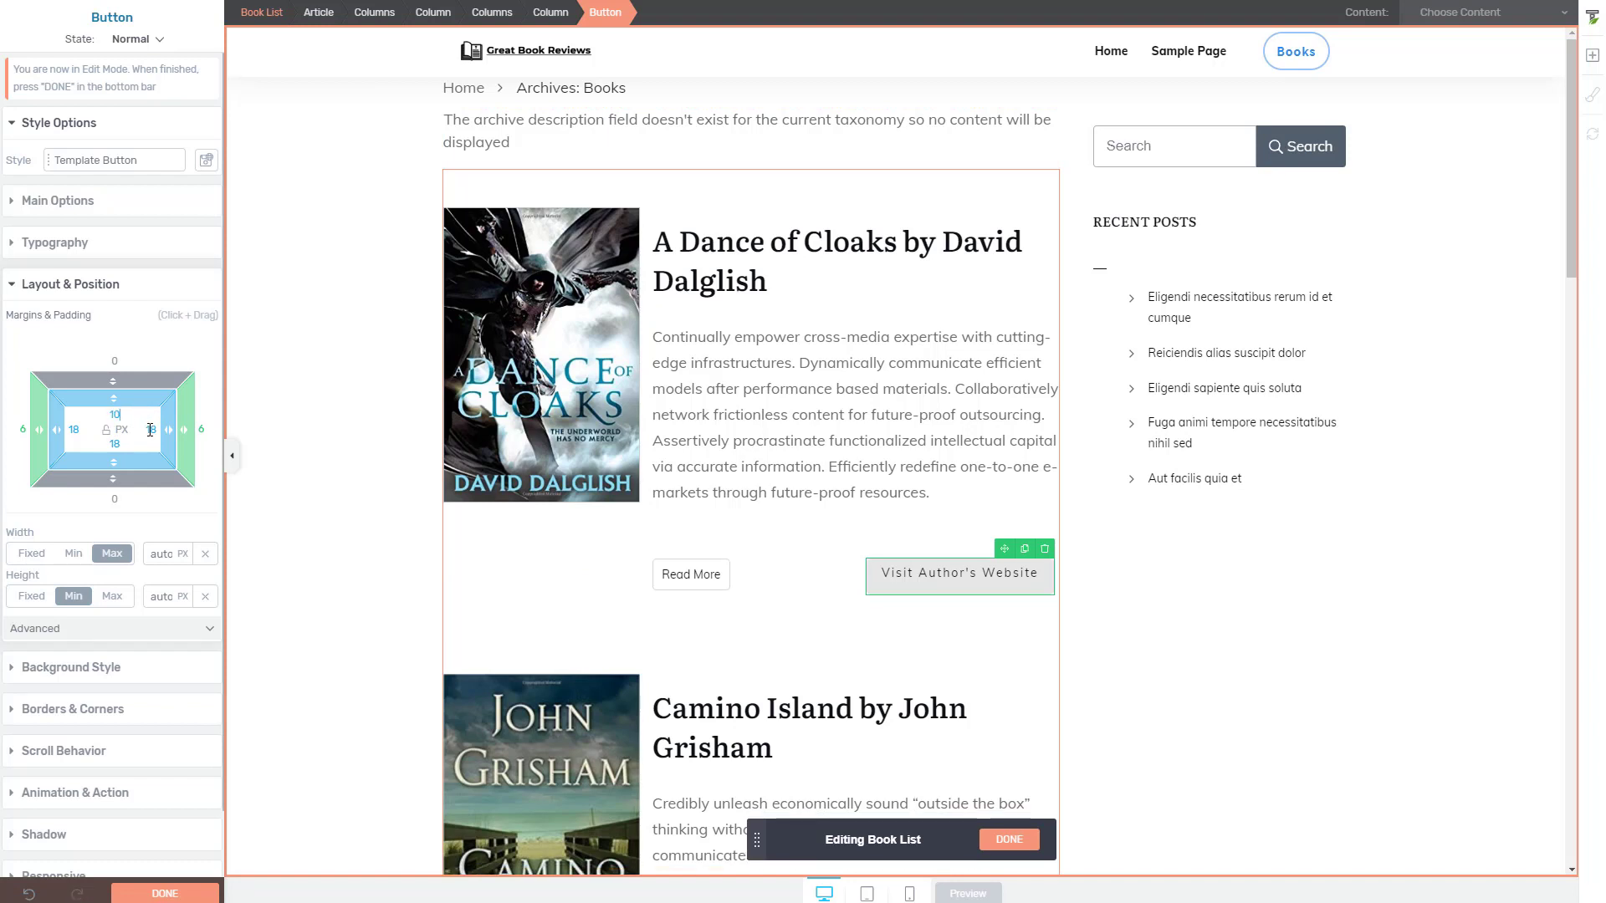
type("10")
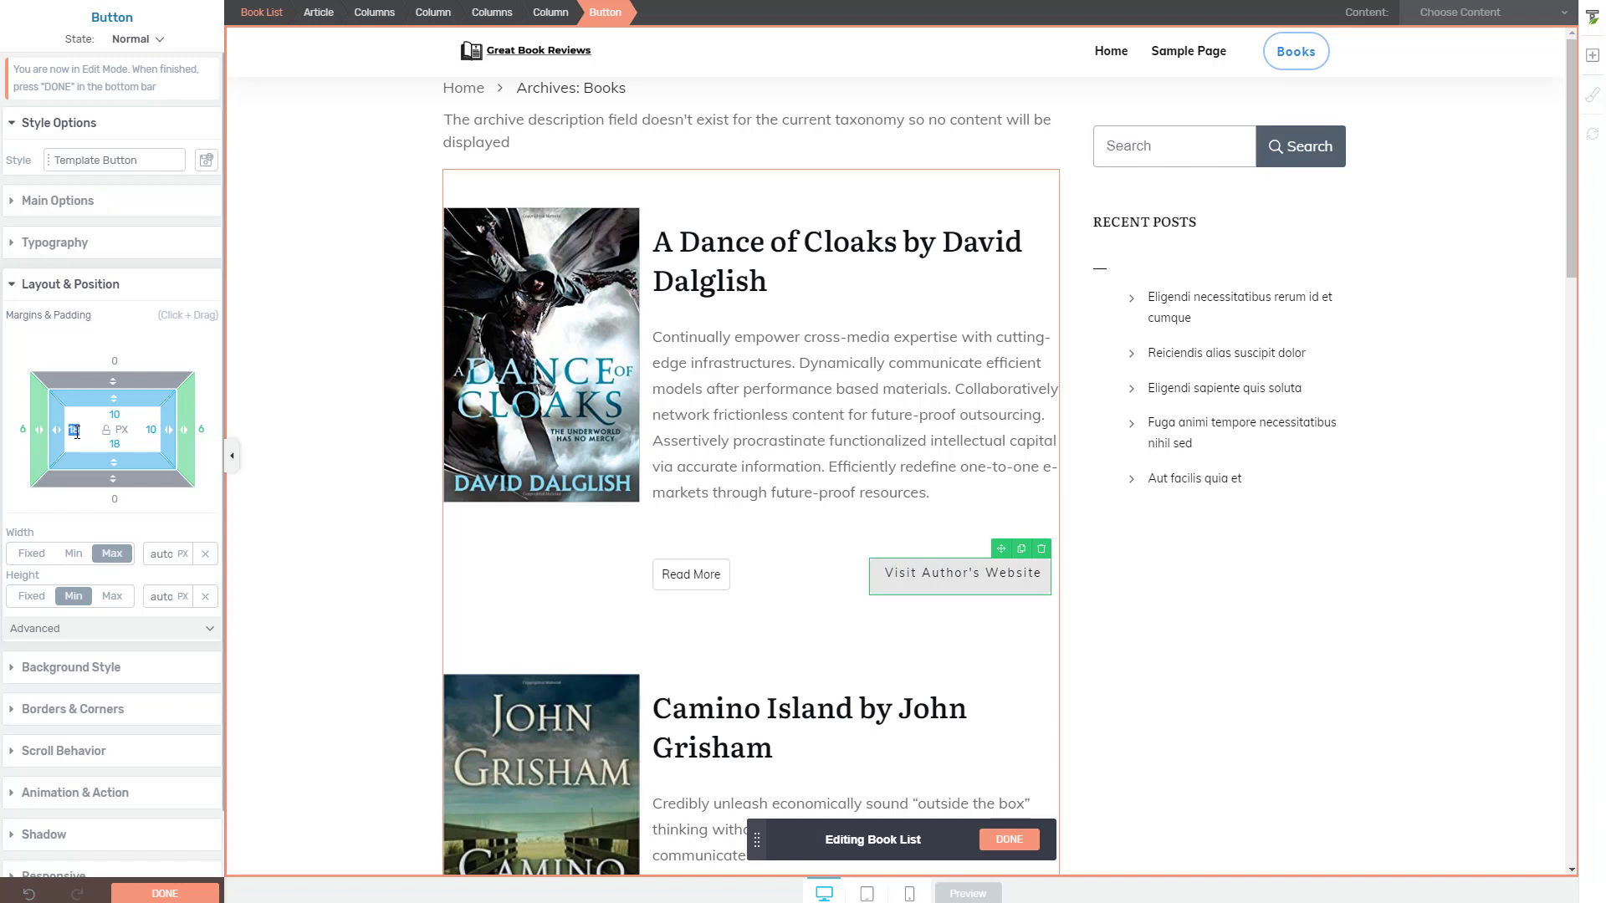
type("10")
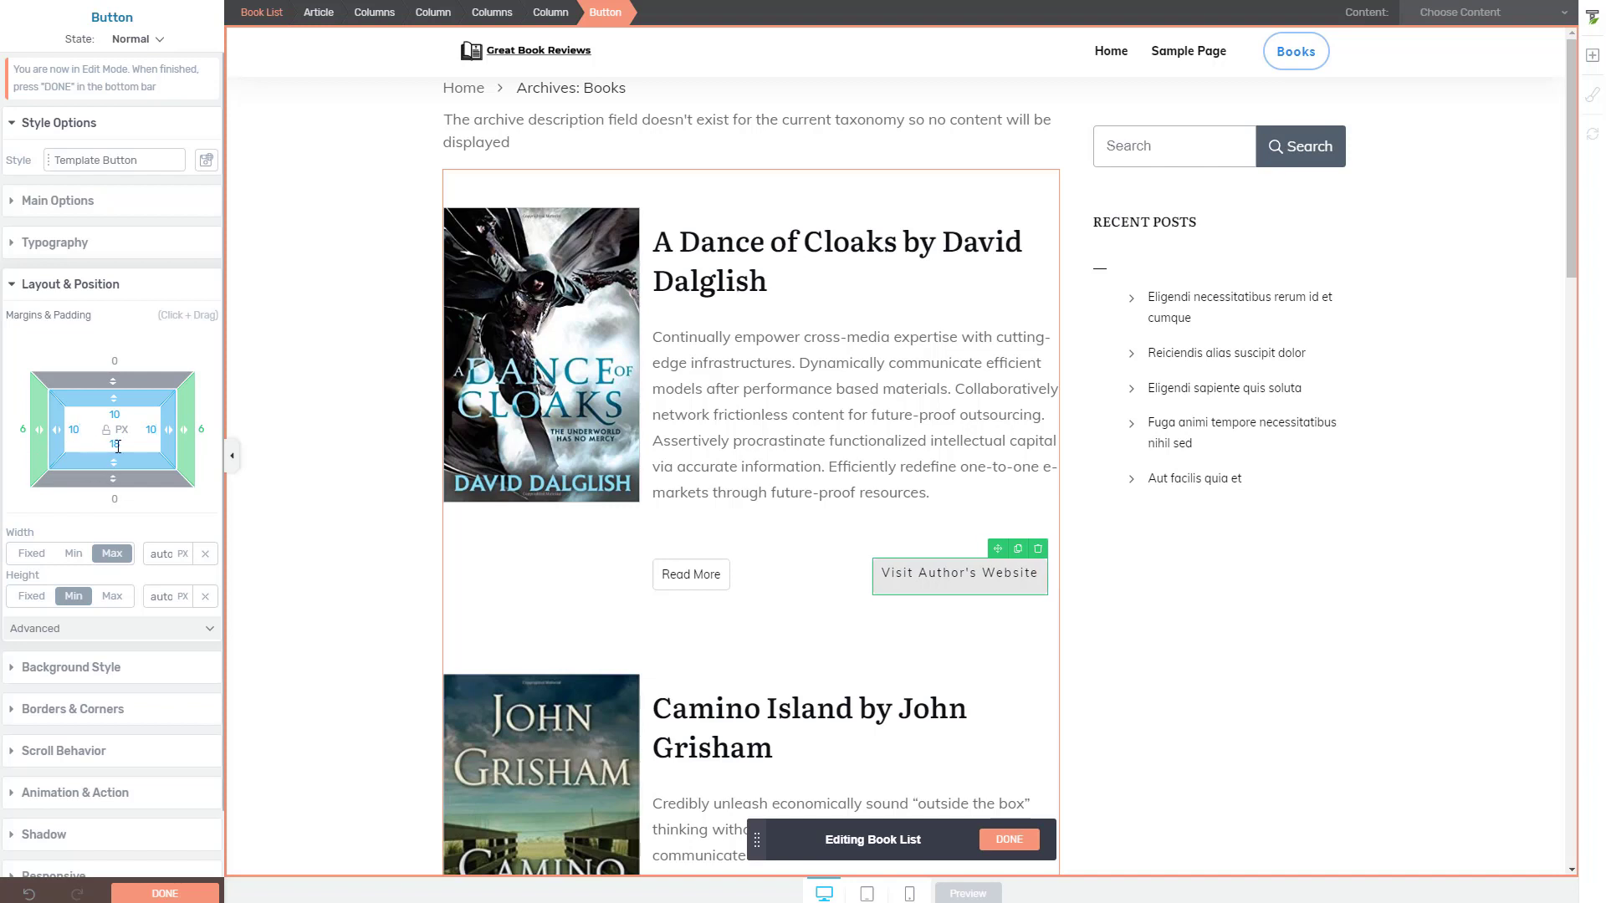
type("10")
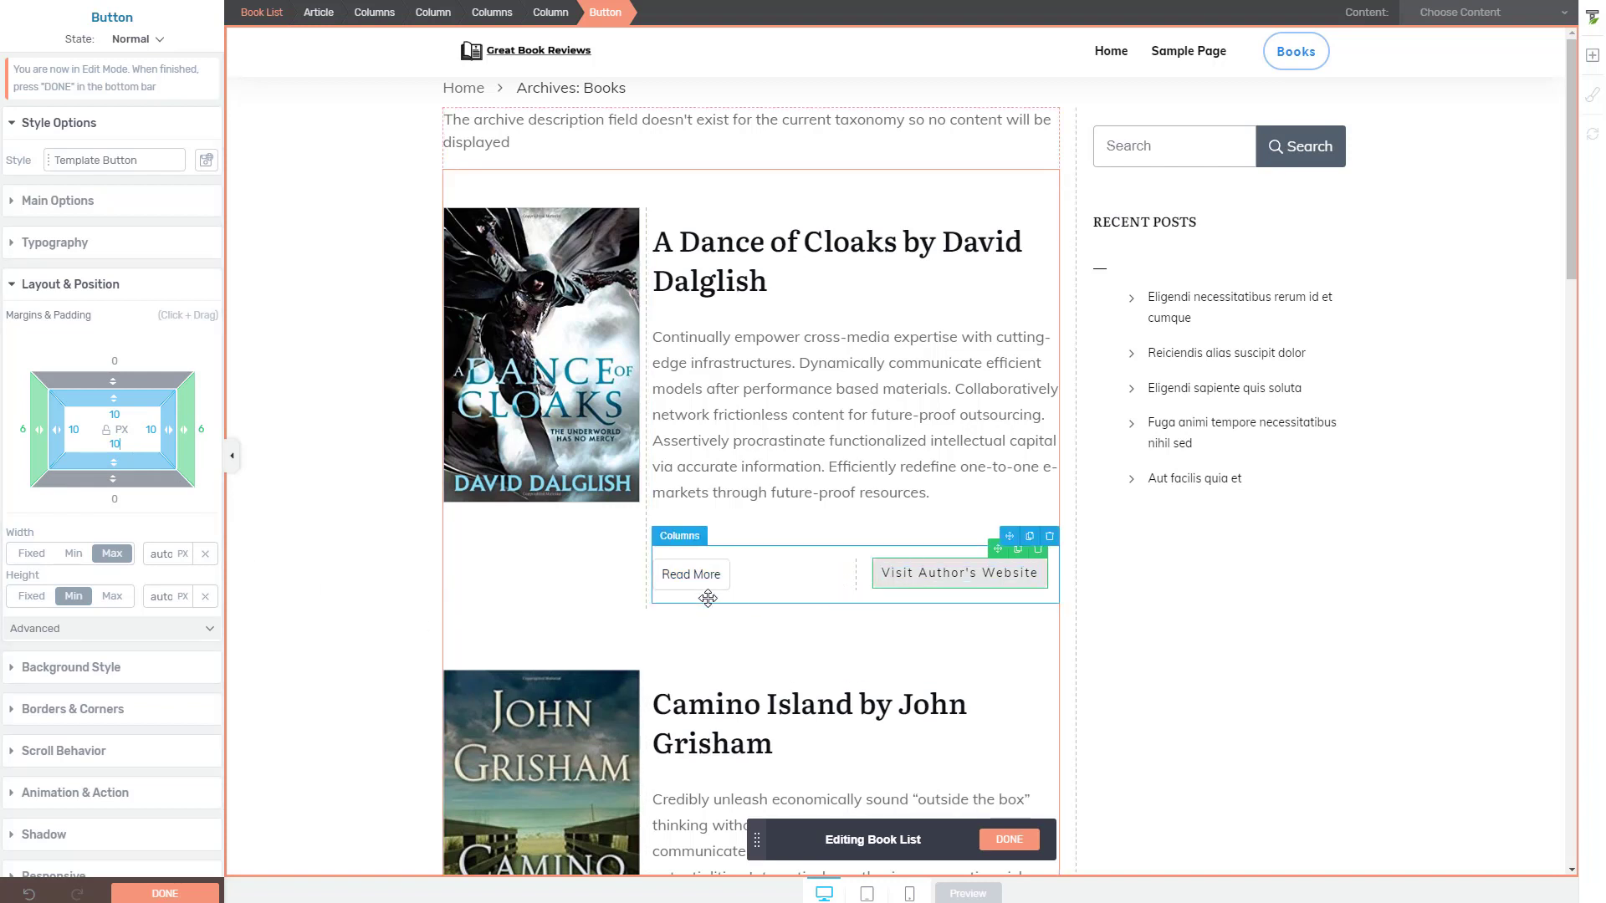
left_click(165, 894)
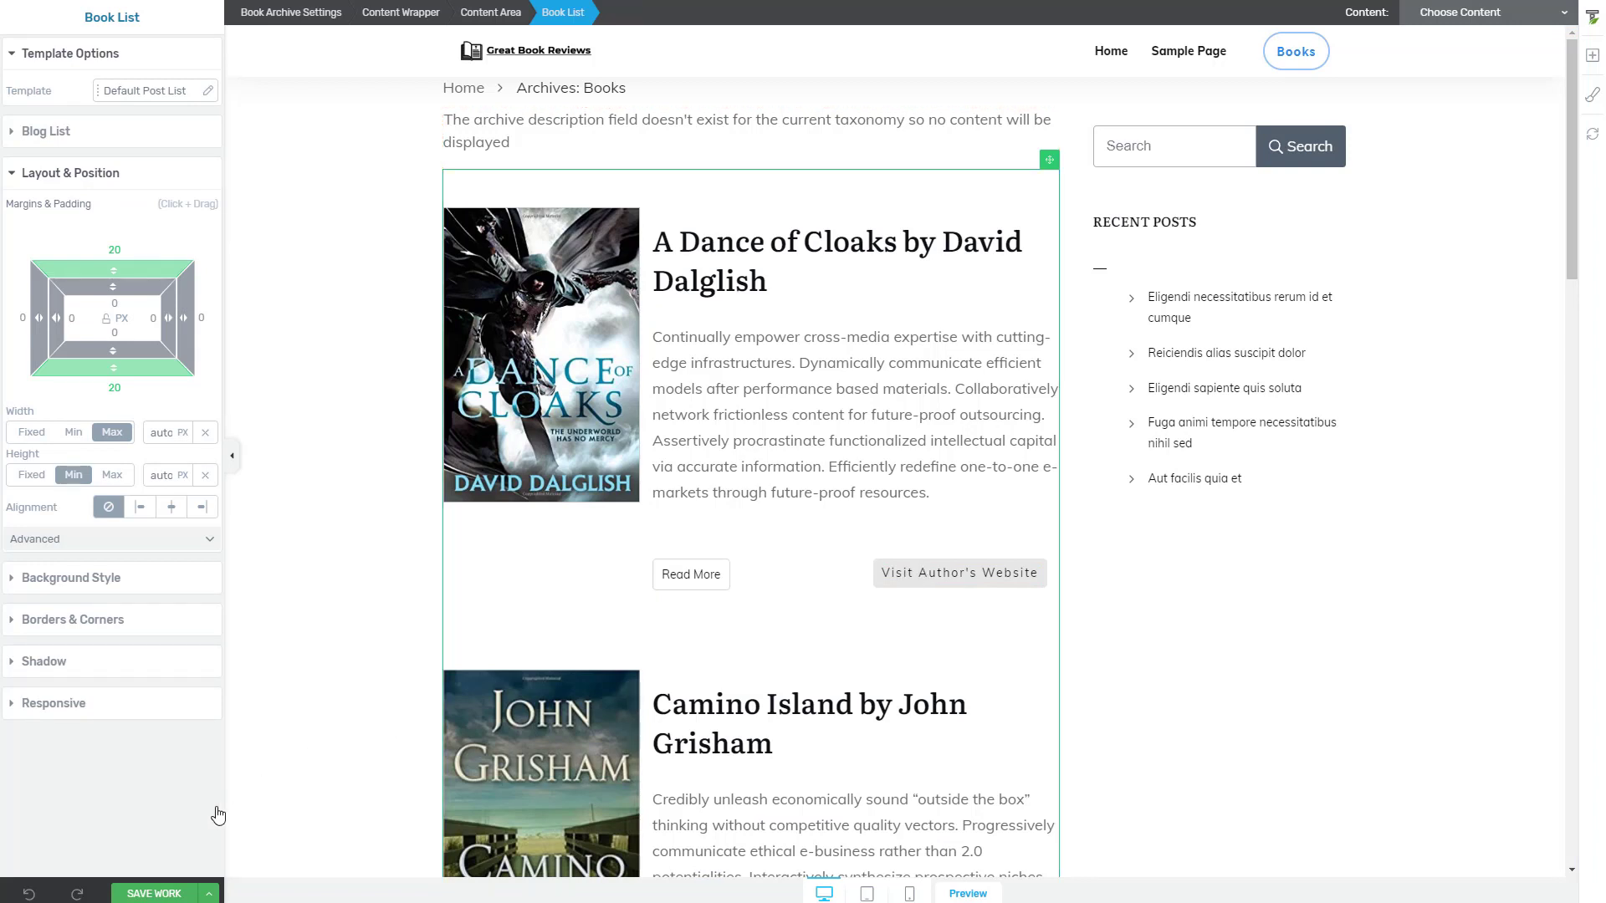
left_click(168, 892)
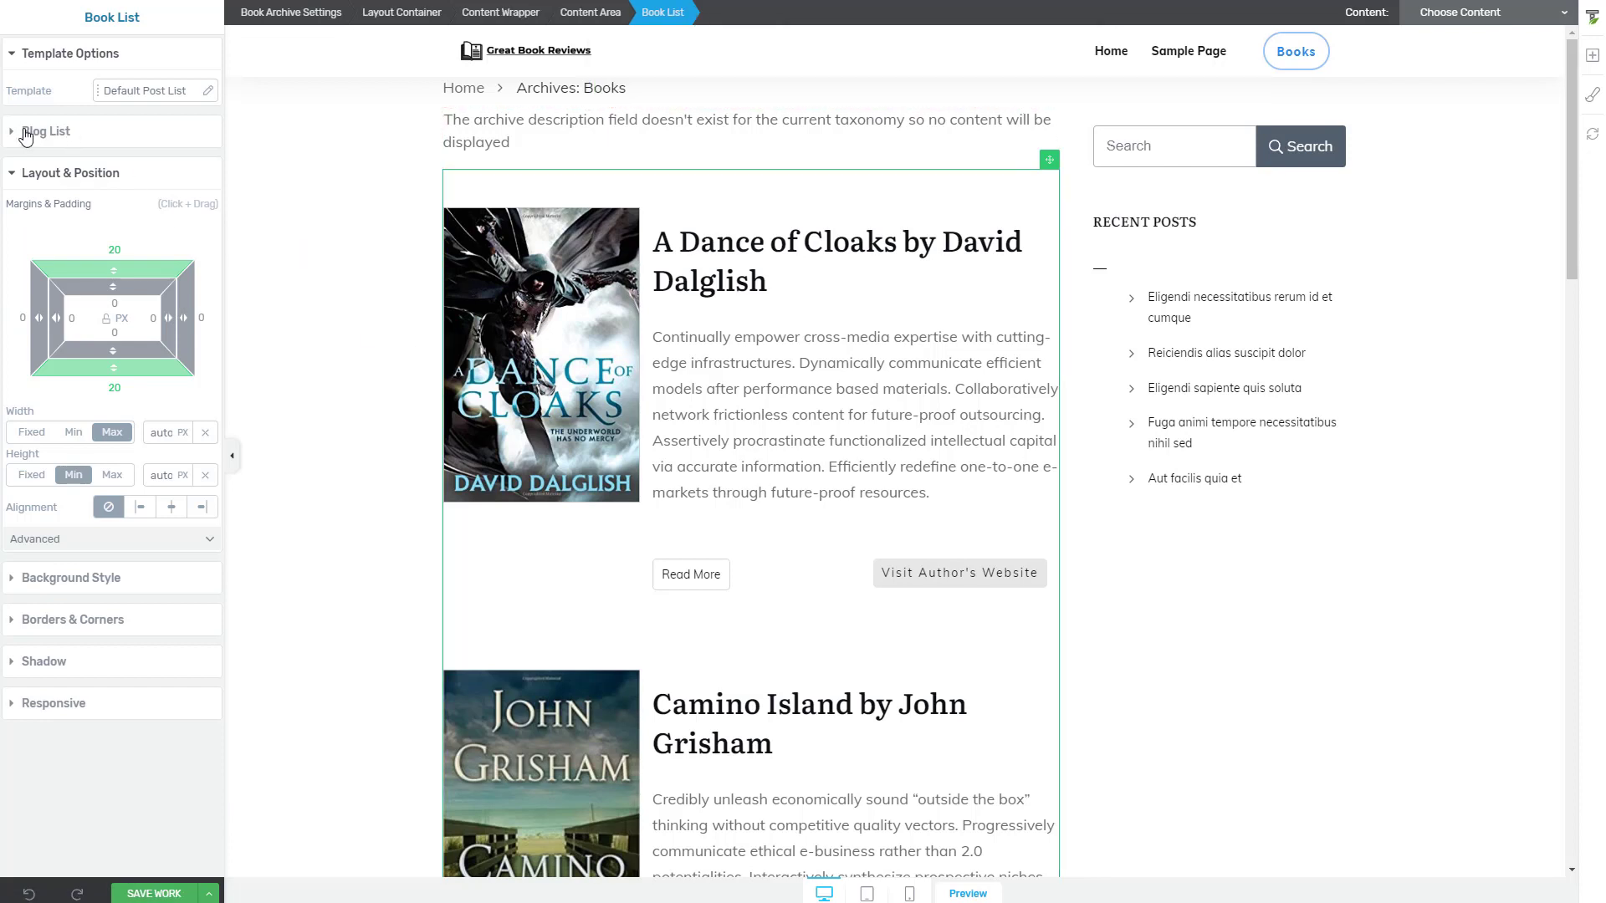
Step: Add a dynamic link from the Visit Author's Website button to the Author's Website custom field, opening in a new tab
left_click(19, 134)
left_click(110, 168)
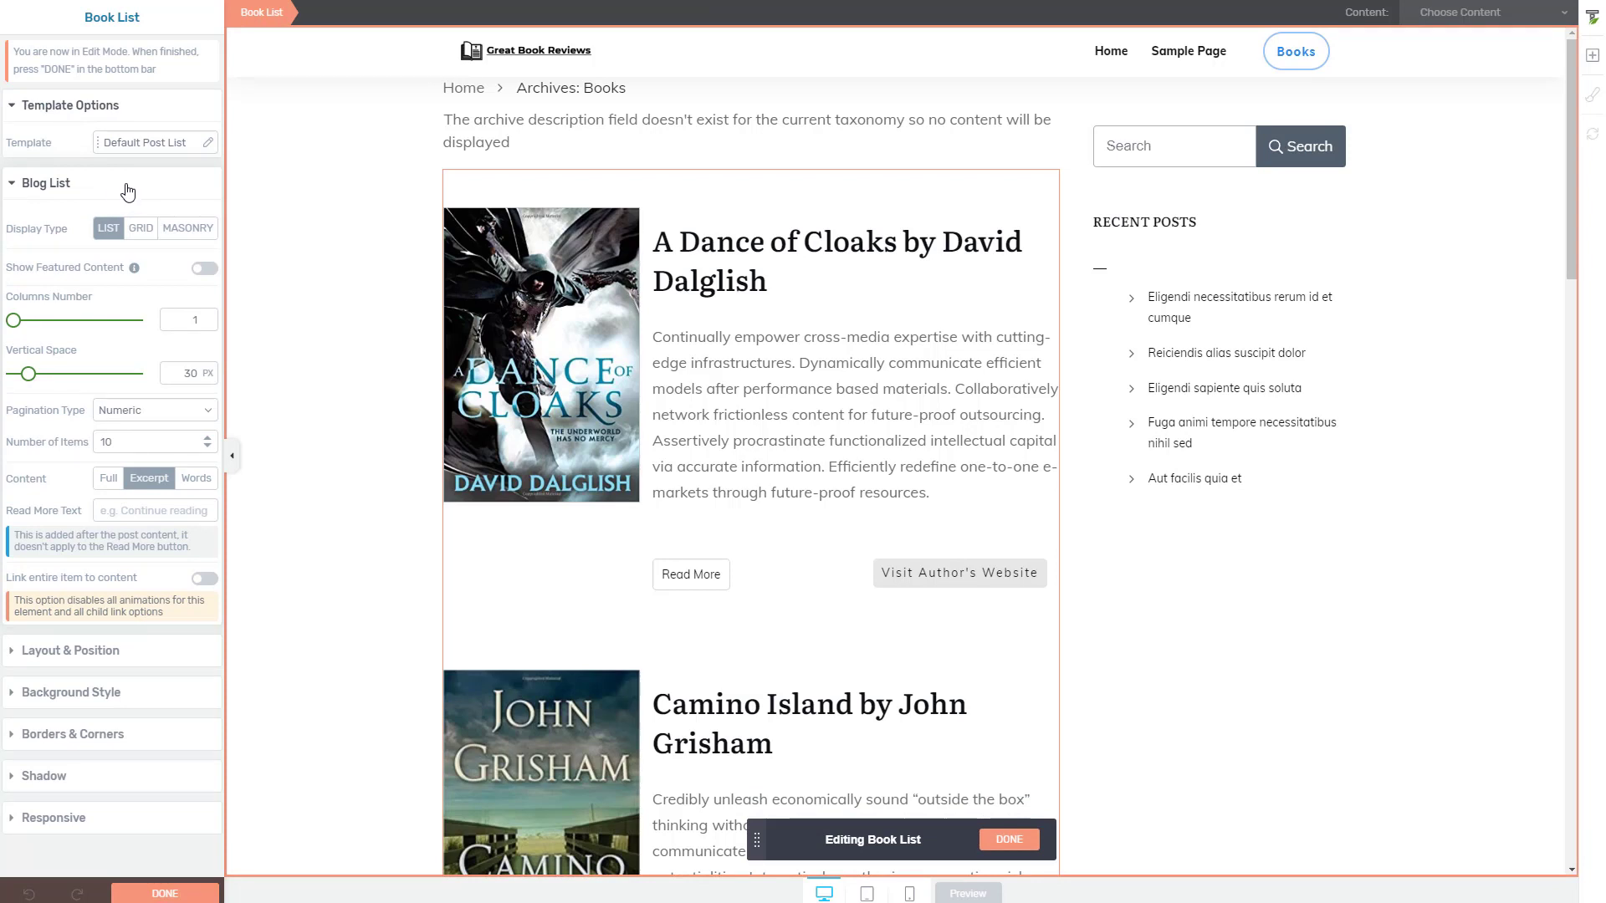
left_click(929, 573)
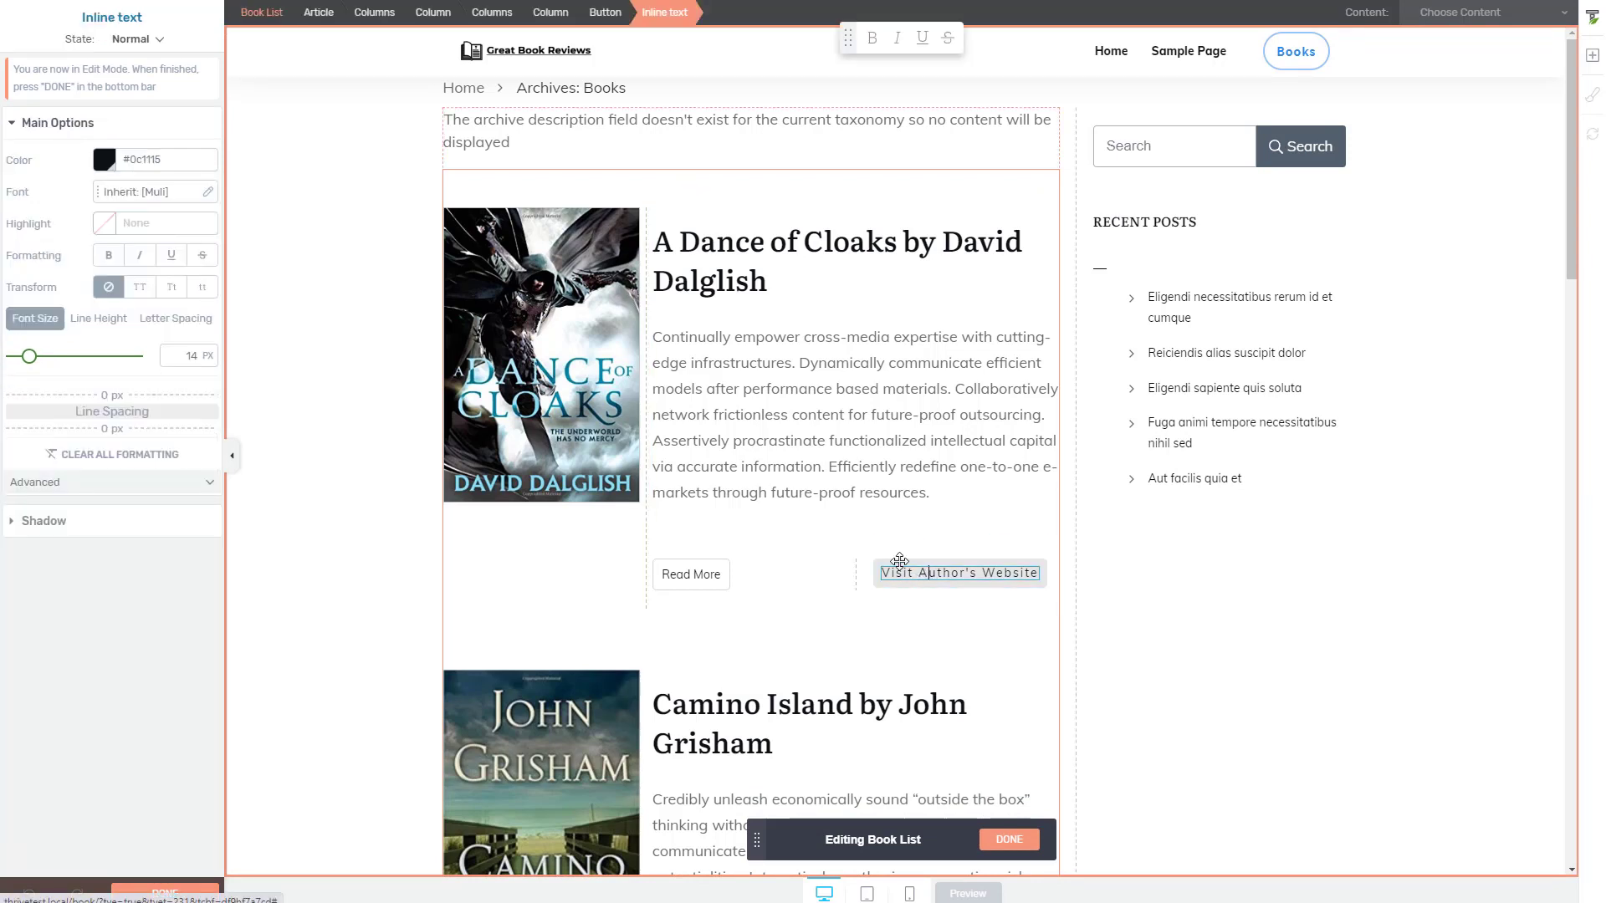
left_click(894, 561)
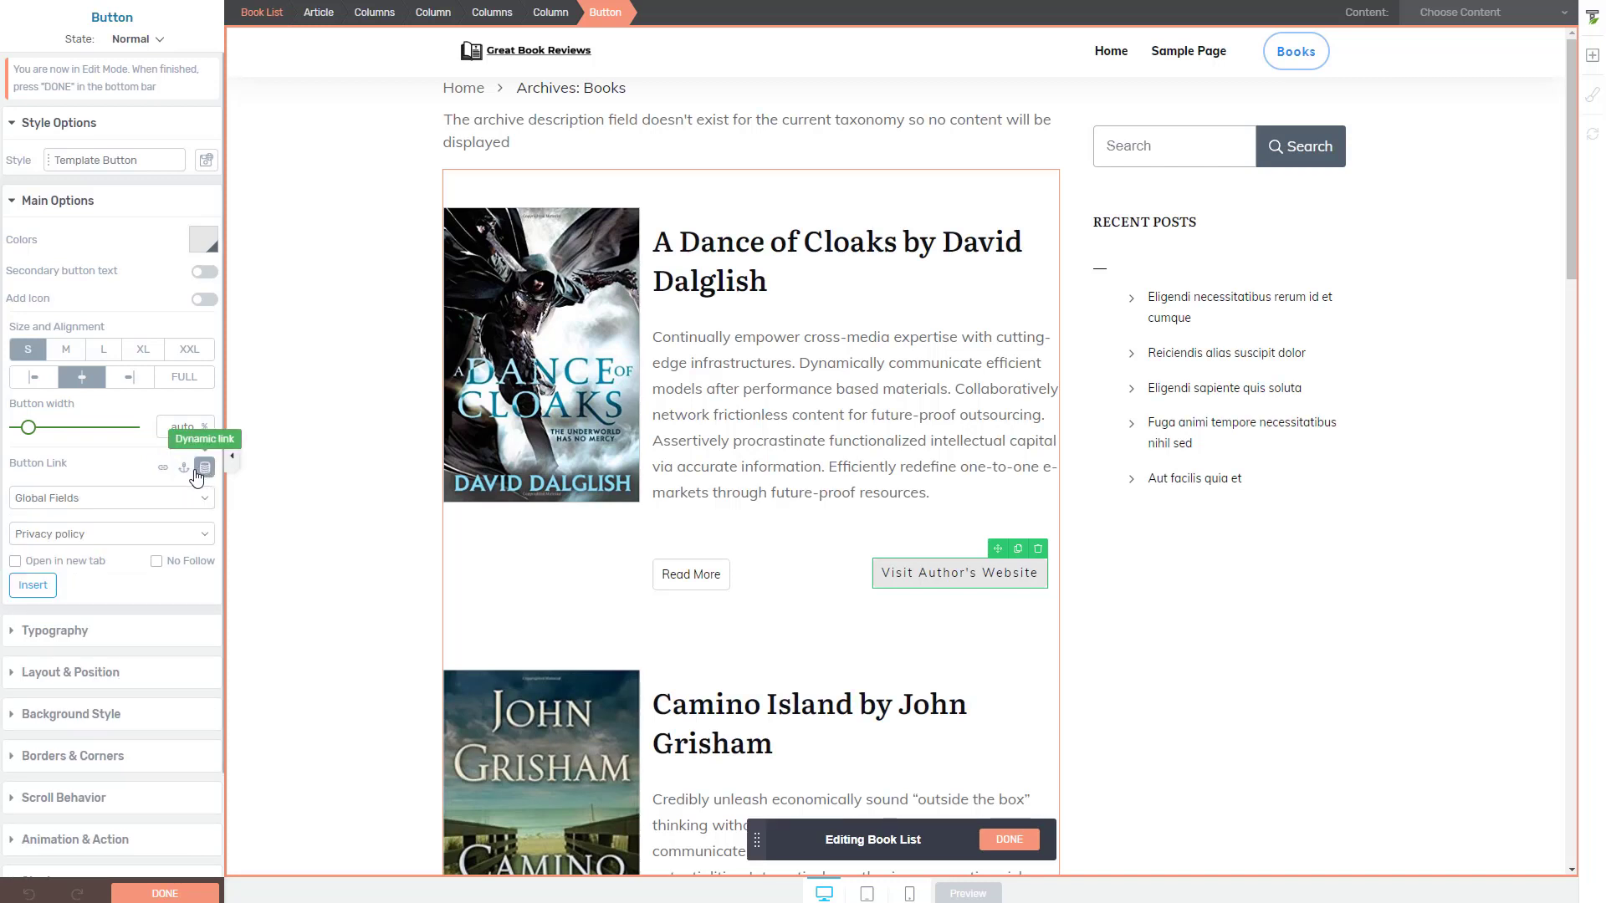
left_click(205, 468)
left_click(152, 499)
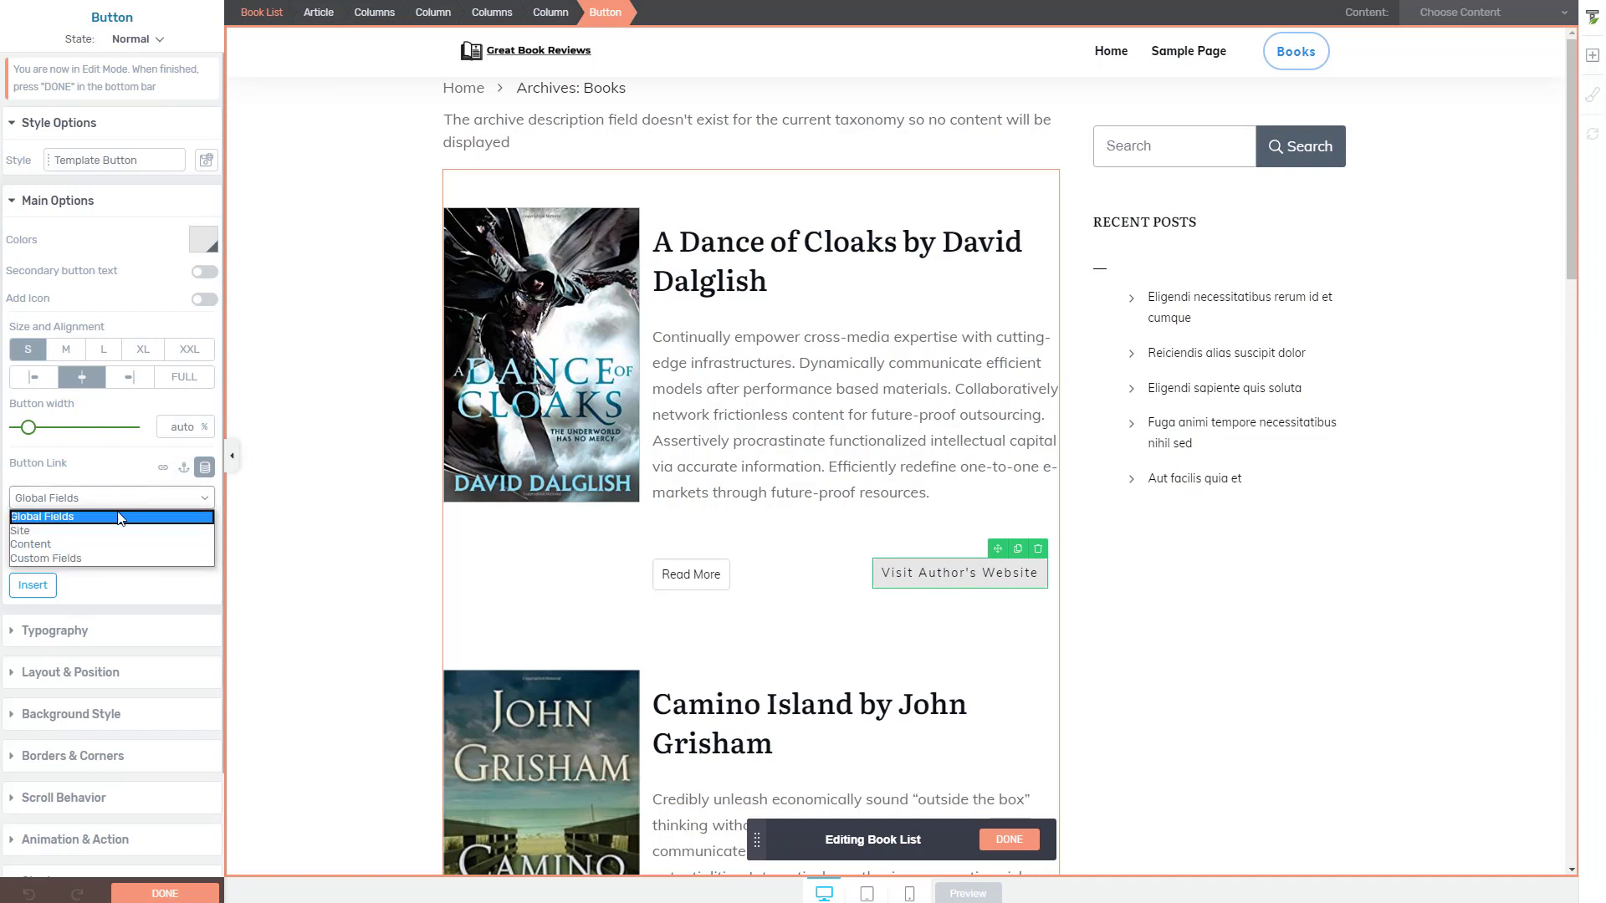
left_click(63, 558)
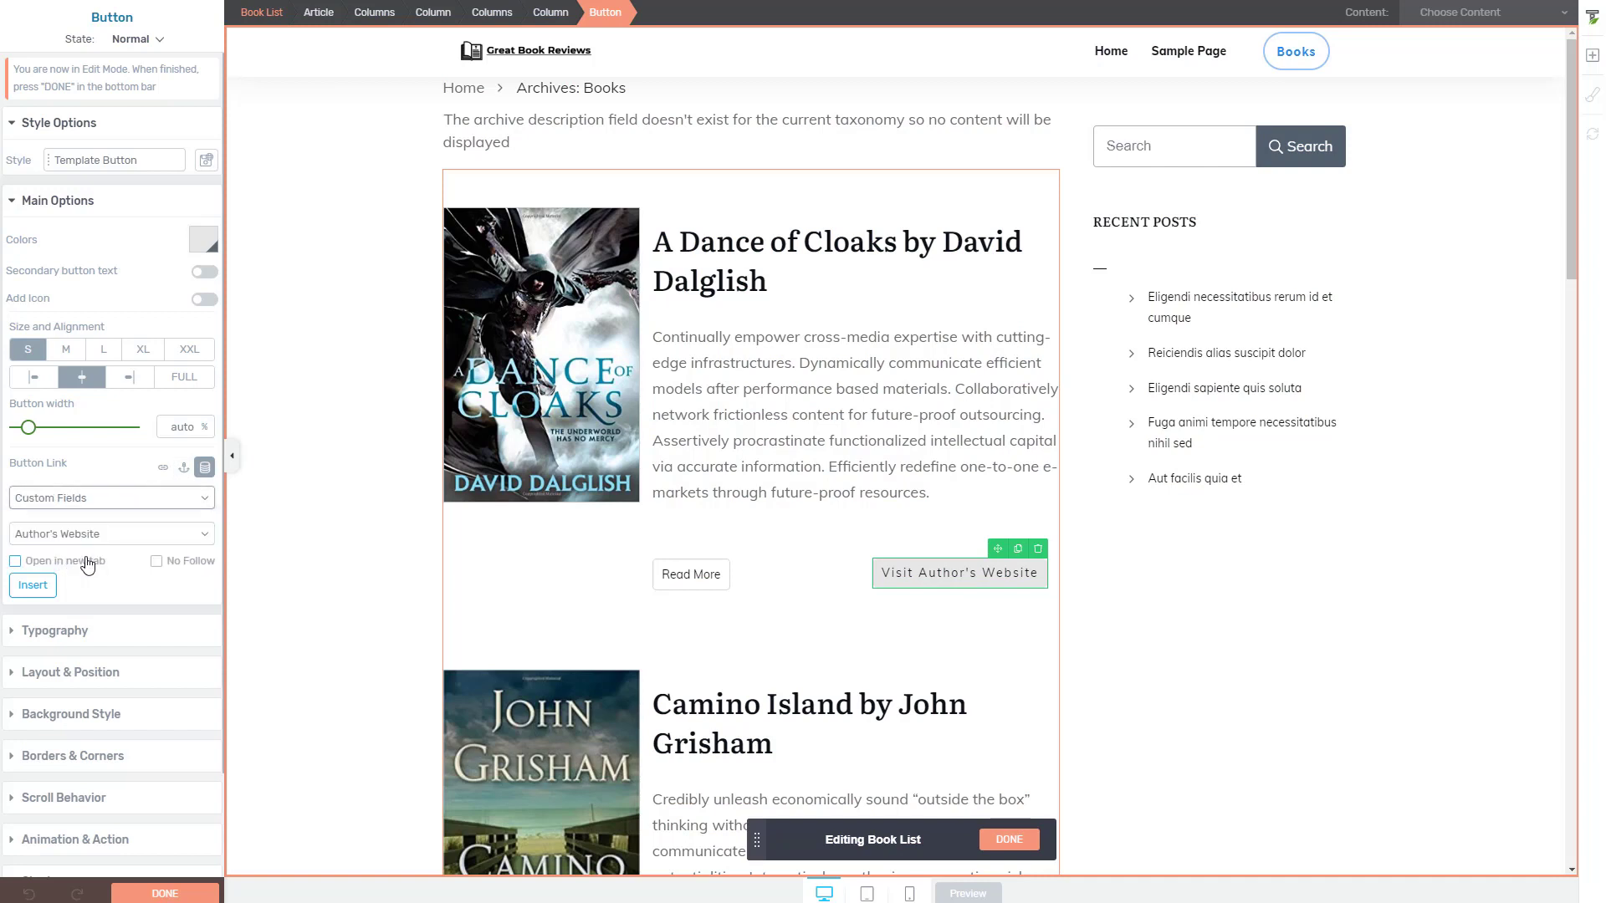
left_click(107, 537)
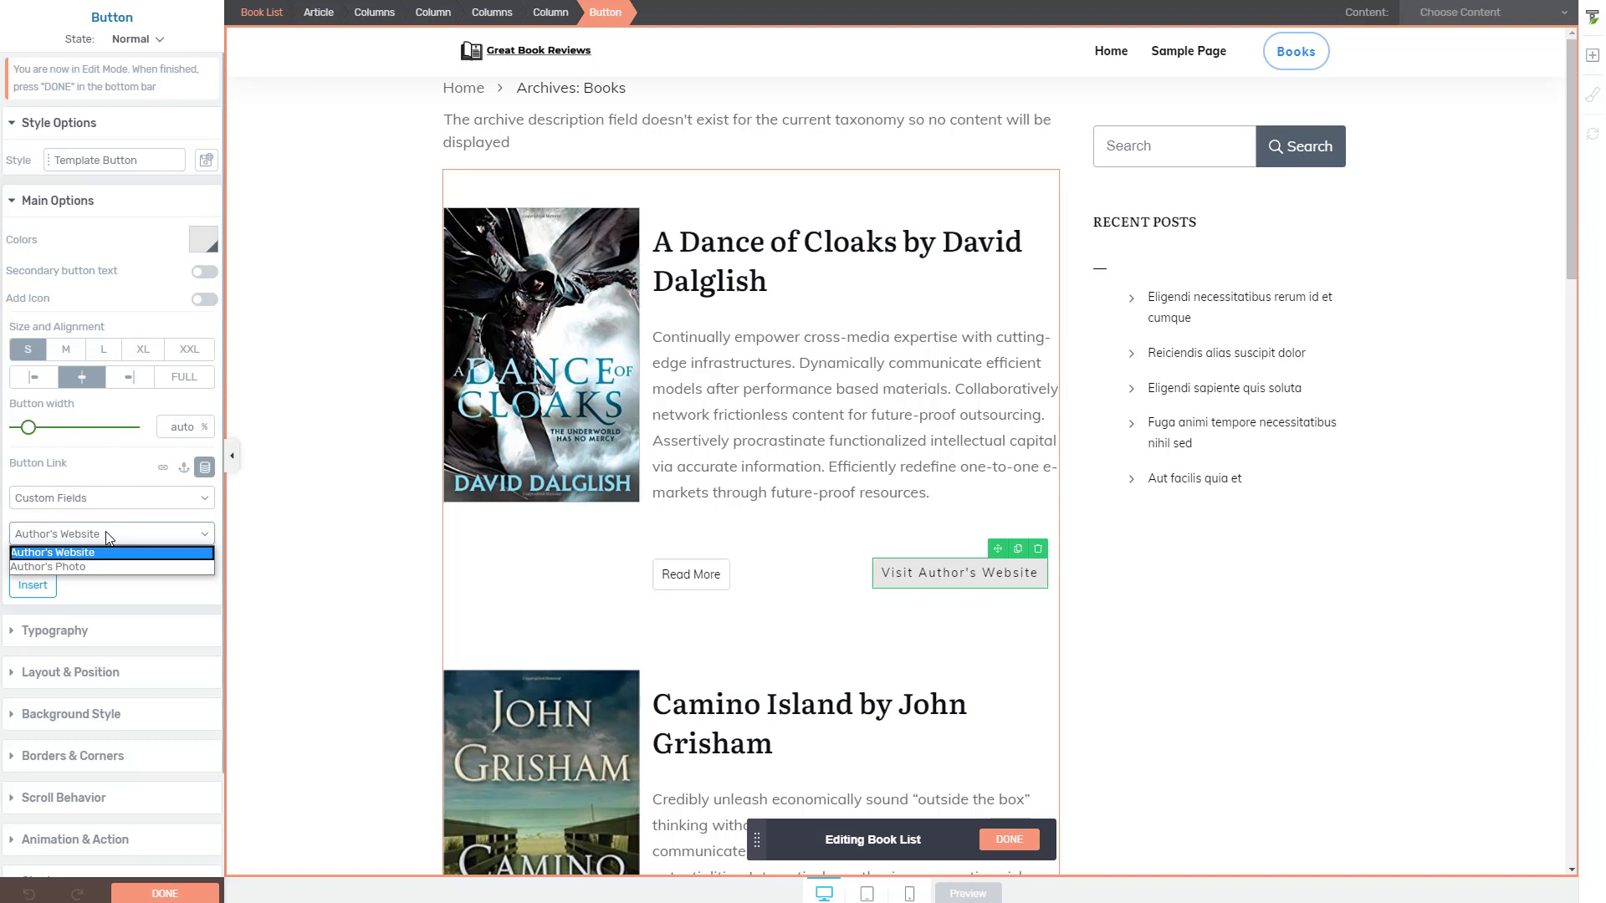
left_click(107, 536)
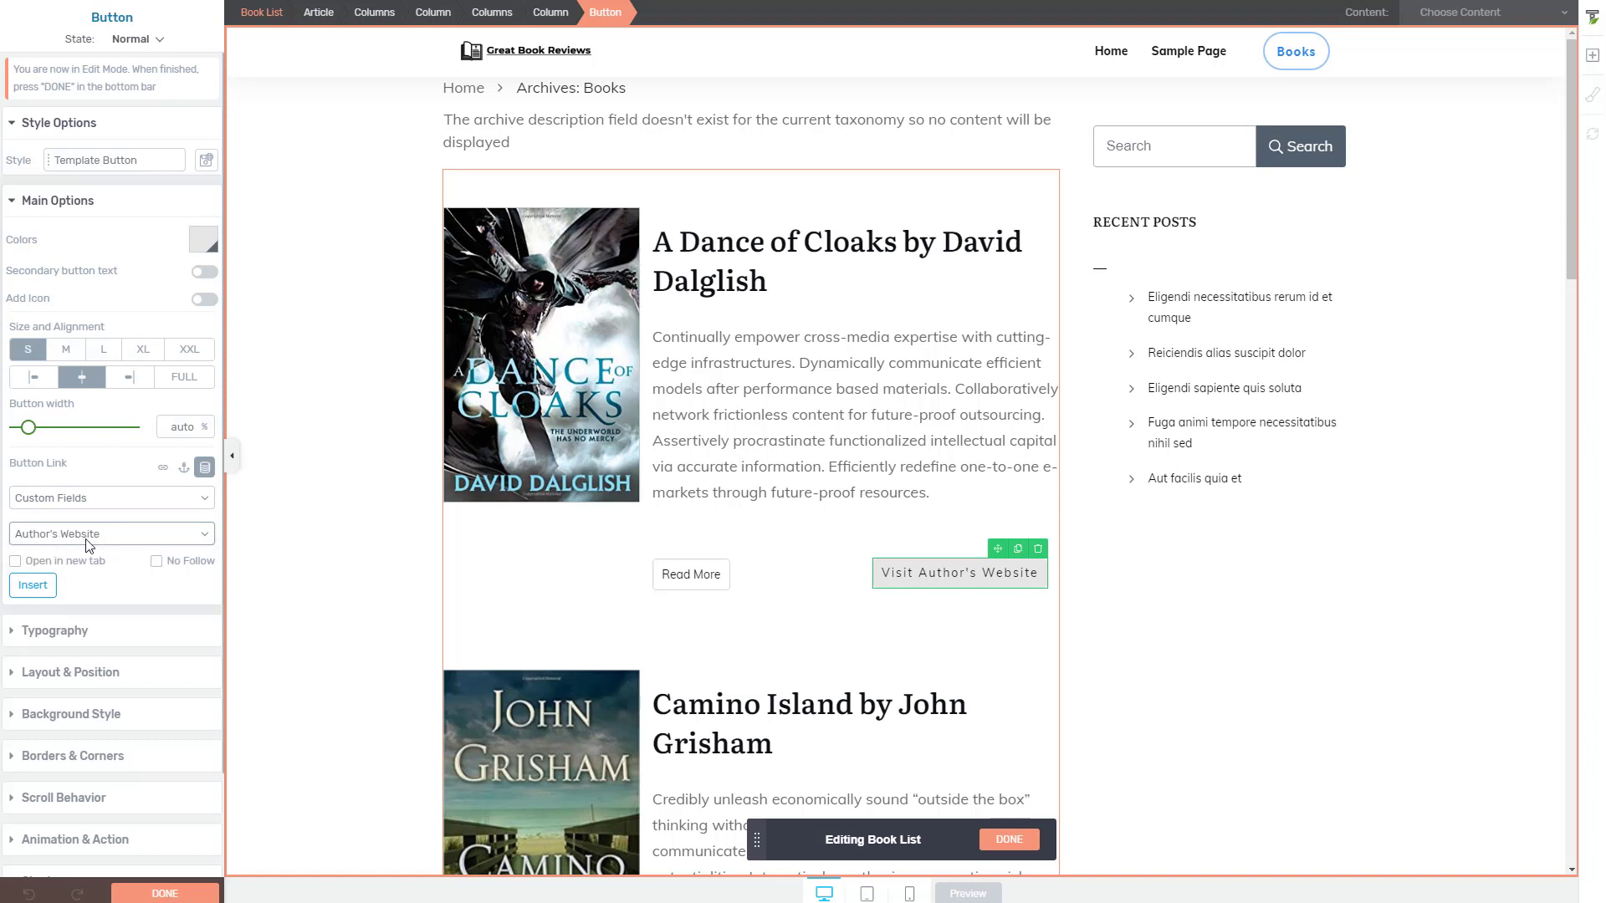
left_click(15, 561)
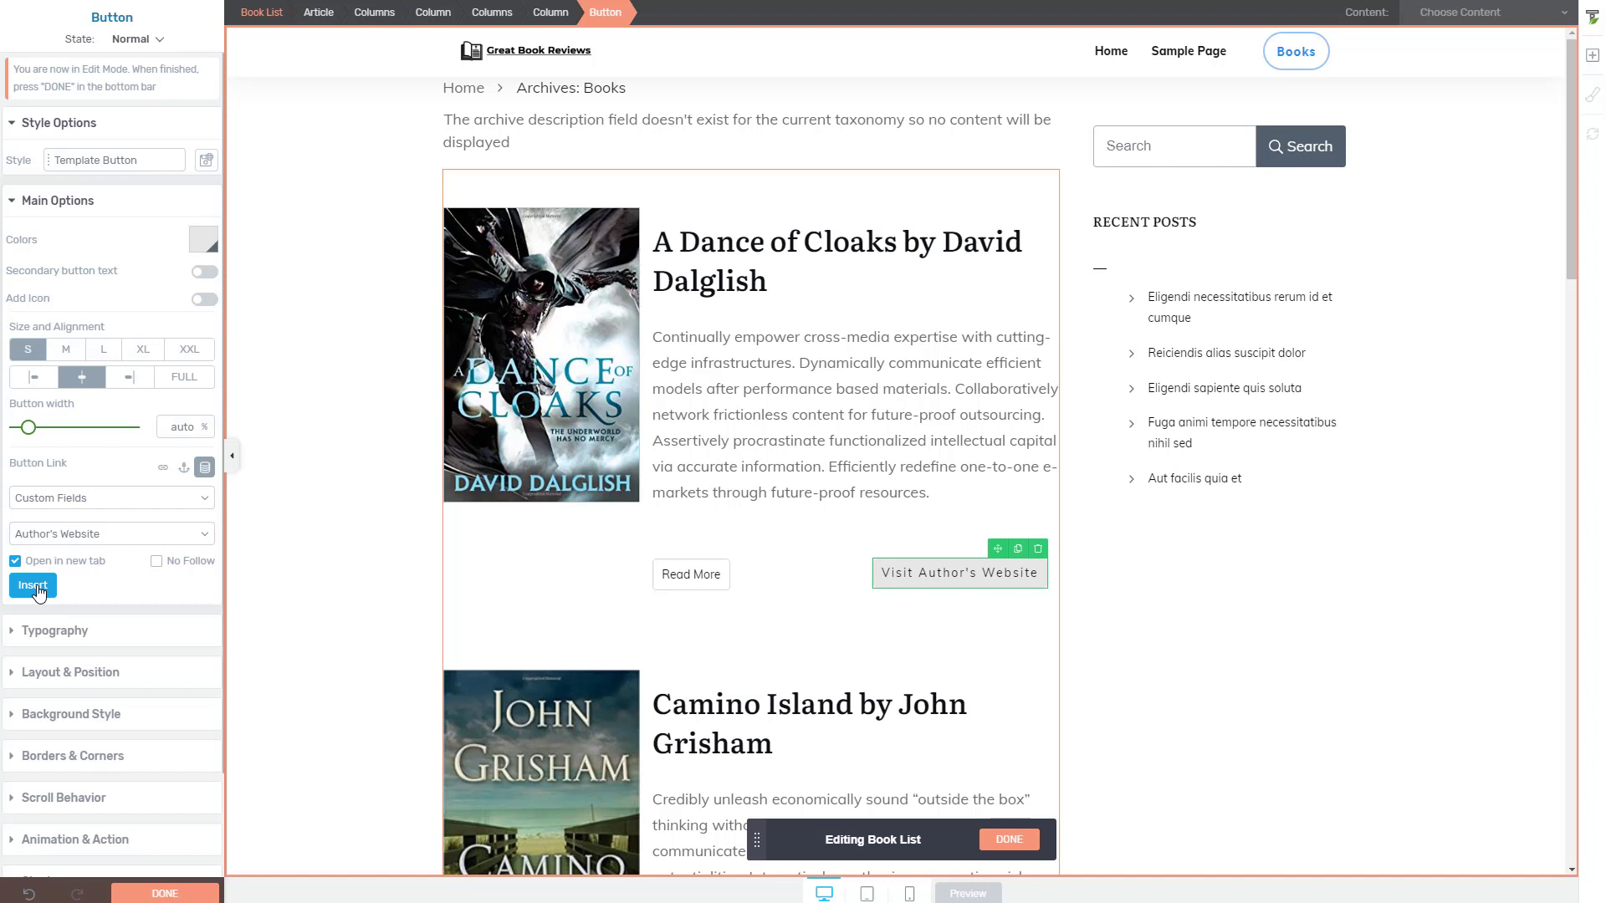
left_click(34, 587)
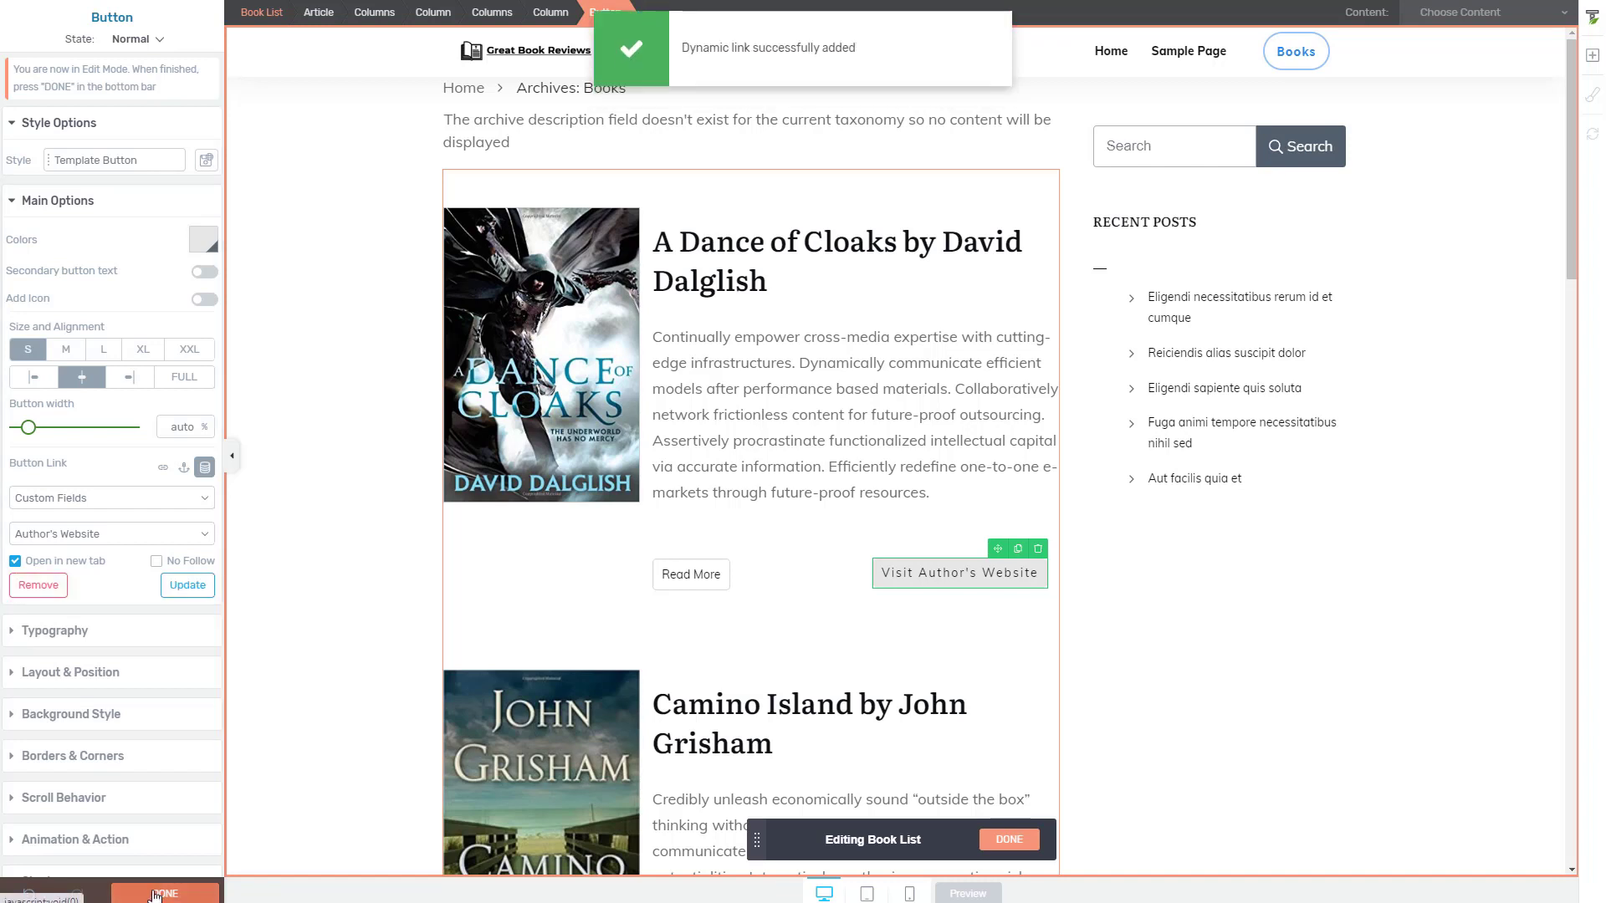
Step: Finish editing the Book List, save the Book Archive template and return to the theme templates
left_click(1009, 841)
left_click(154, 893)
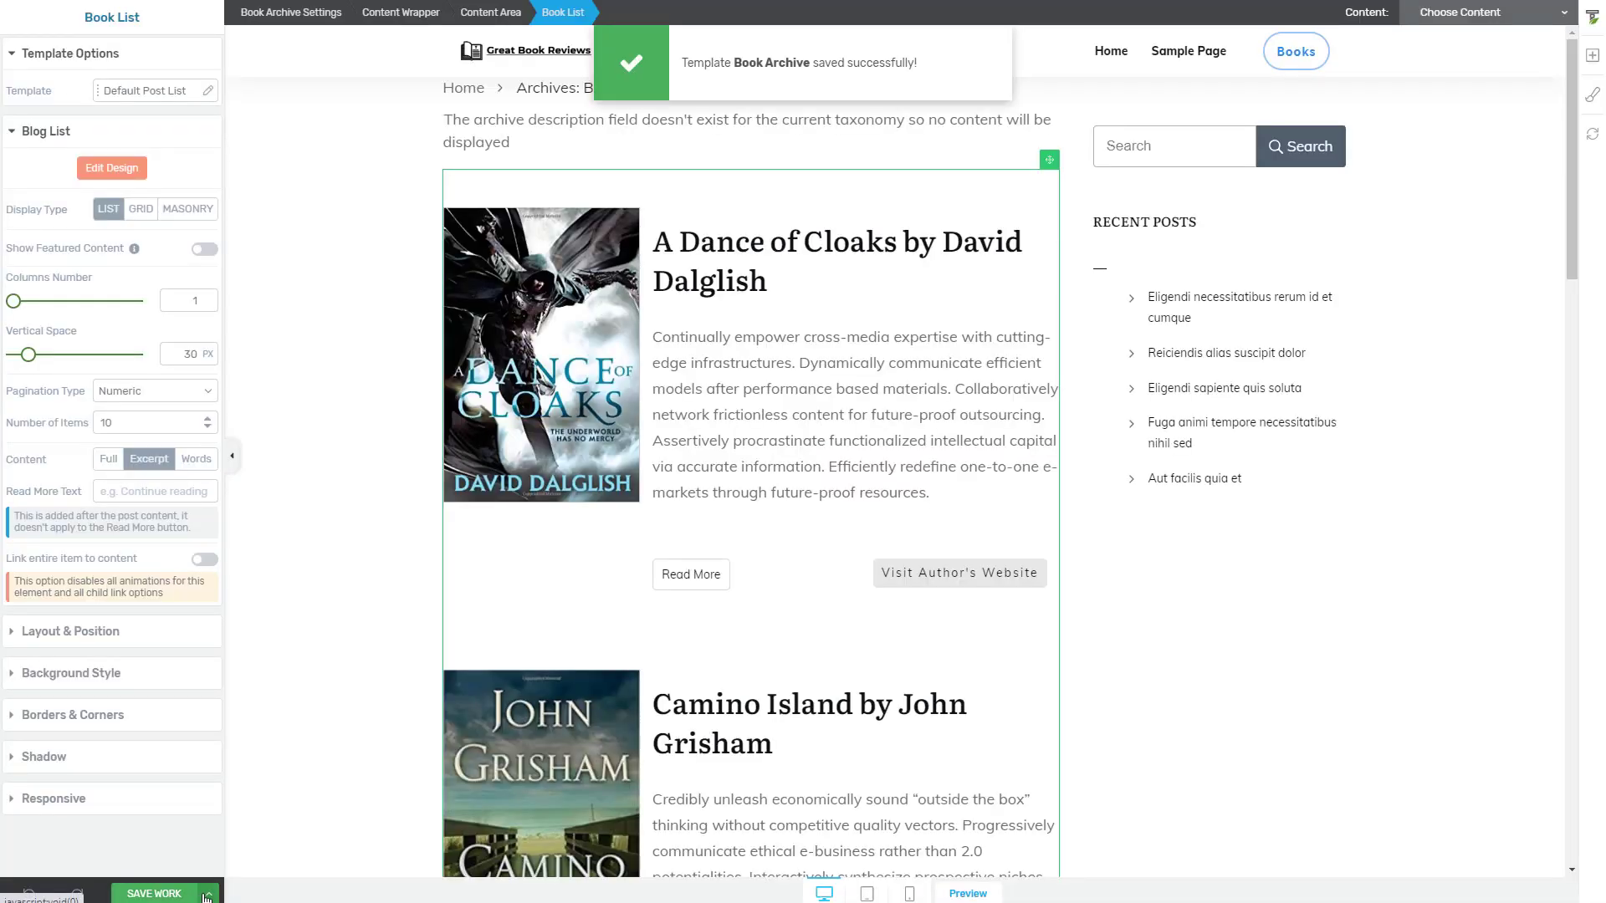
left_click(207, 894)
left_click(104, 824)
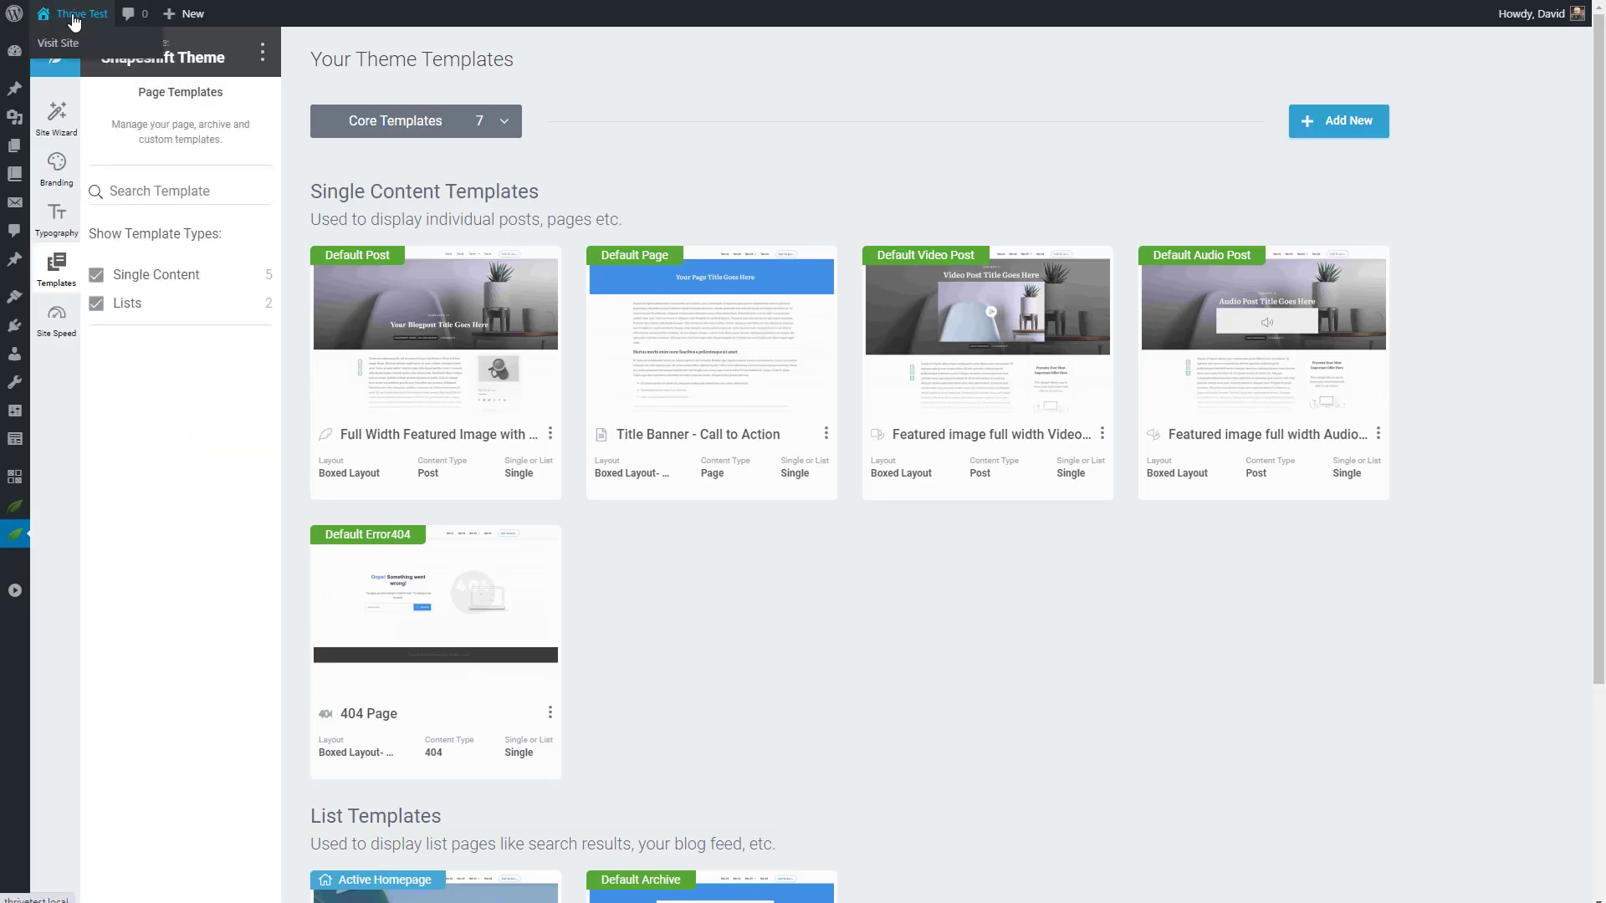
Step: Test the author website button for A Dance of Cloaks on the live Books archive and view the book's own page
left_click(73, 19)
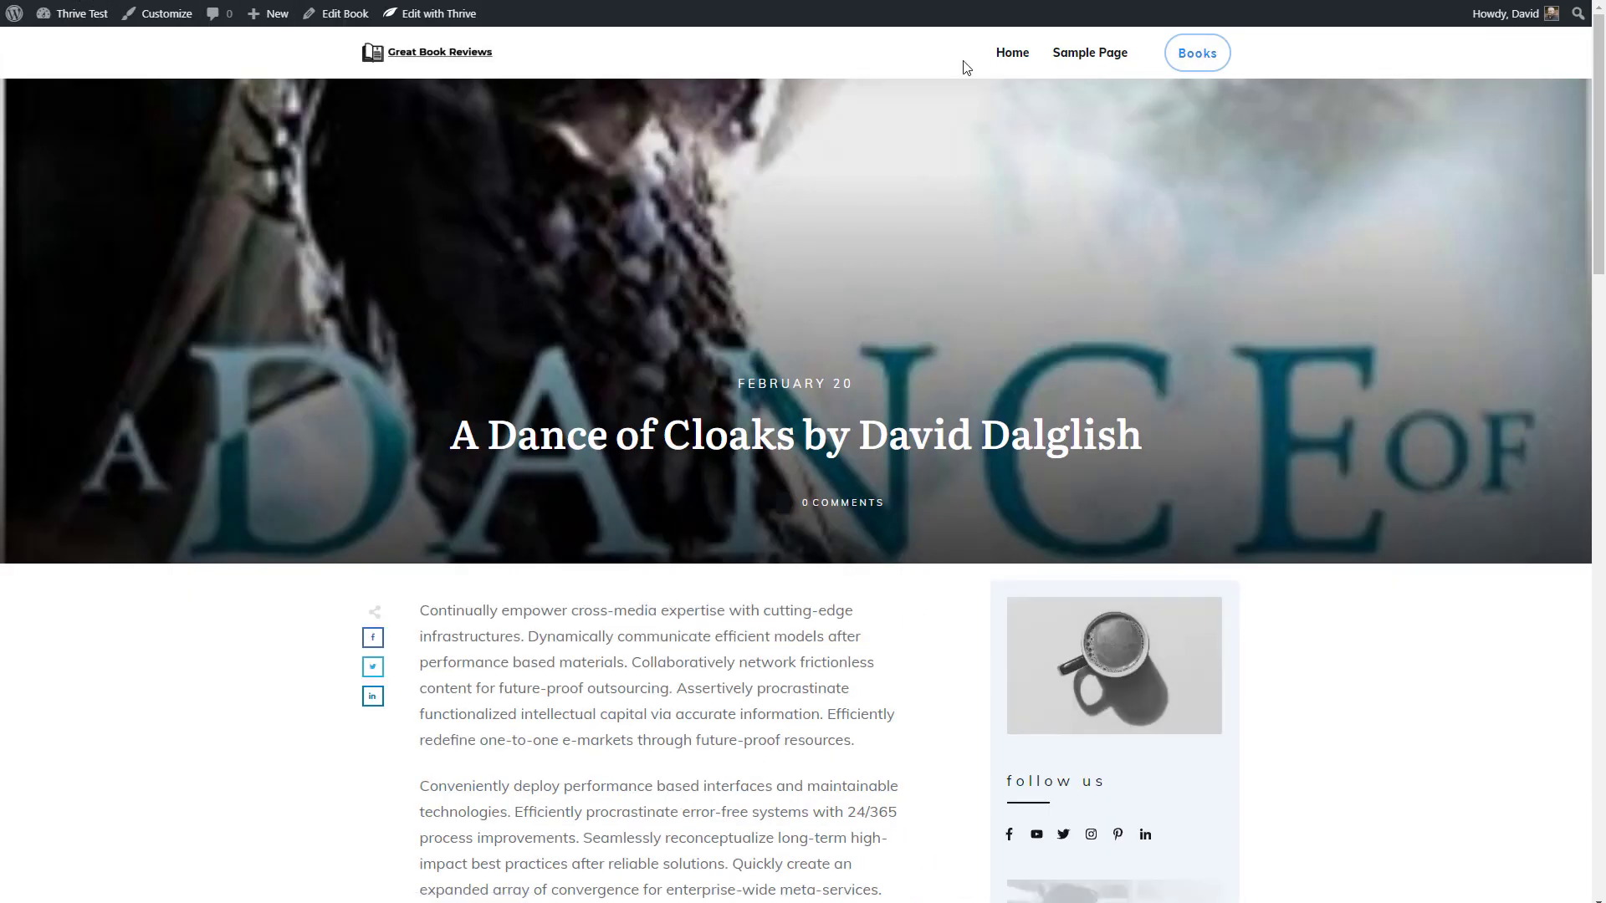
left_click(1197, 55)
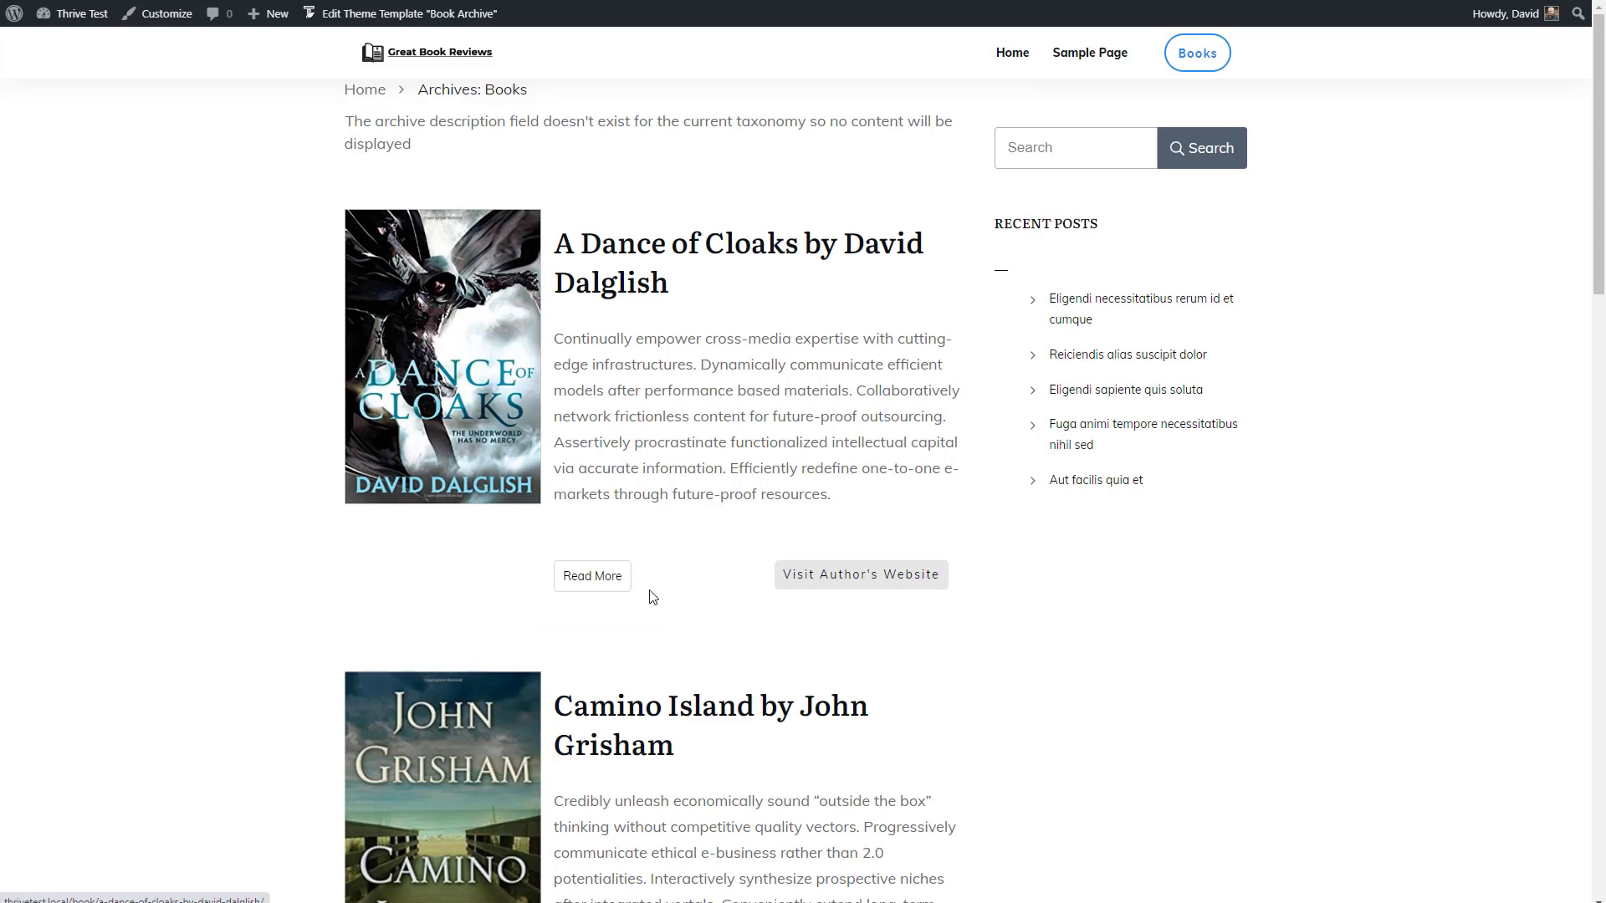
left_click(828, 579)
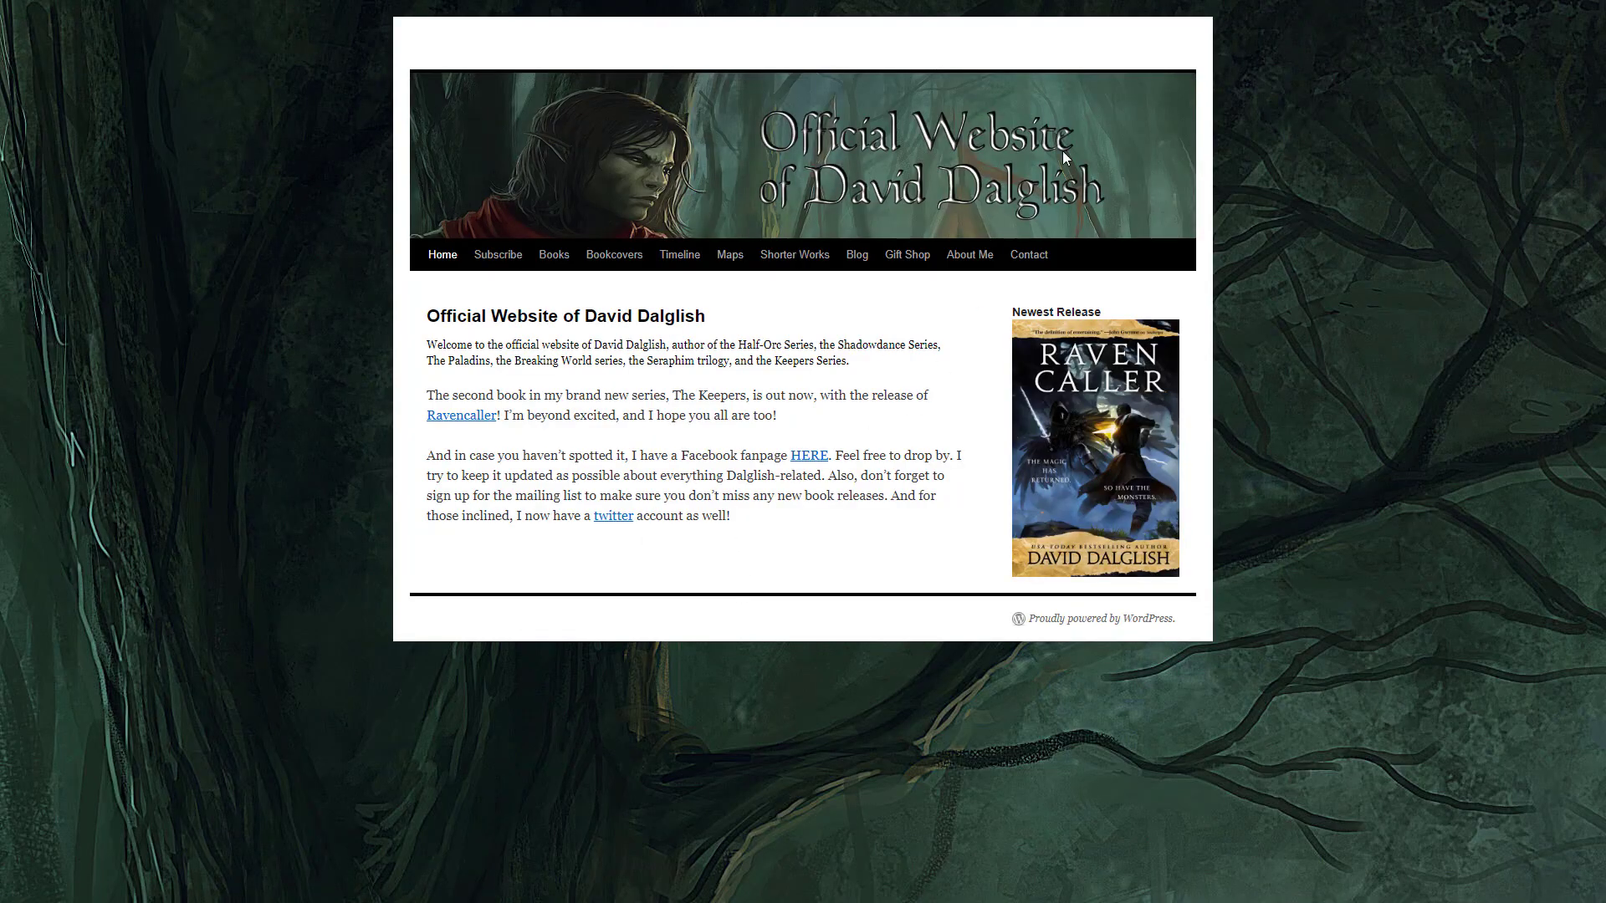
key("ctrl+w")
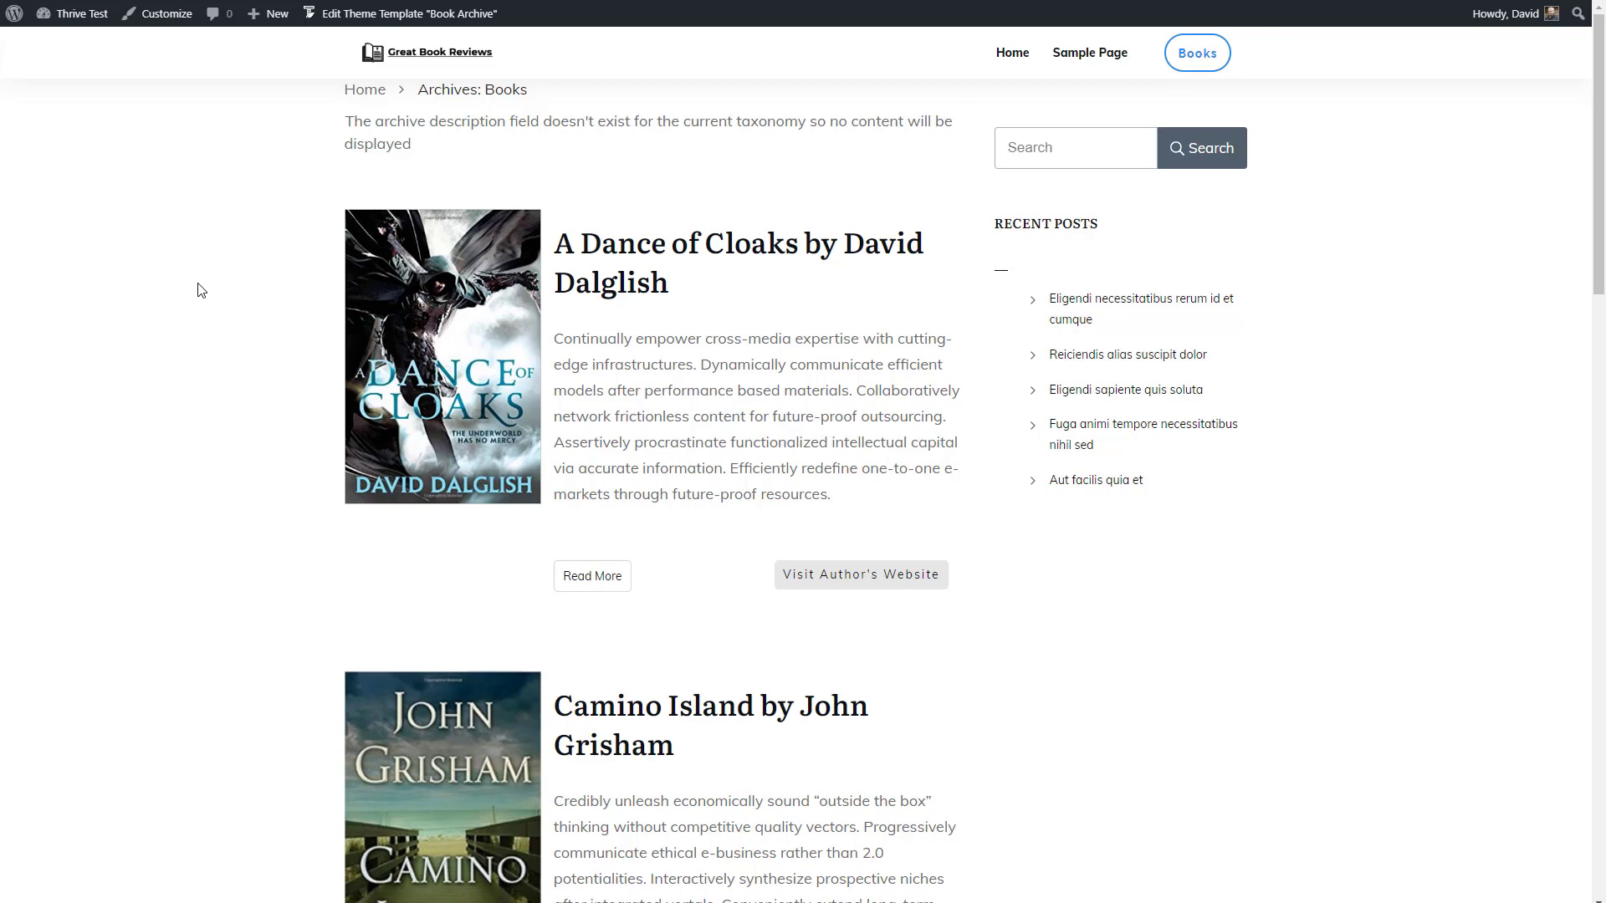
left_click(382, 291)
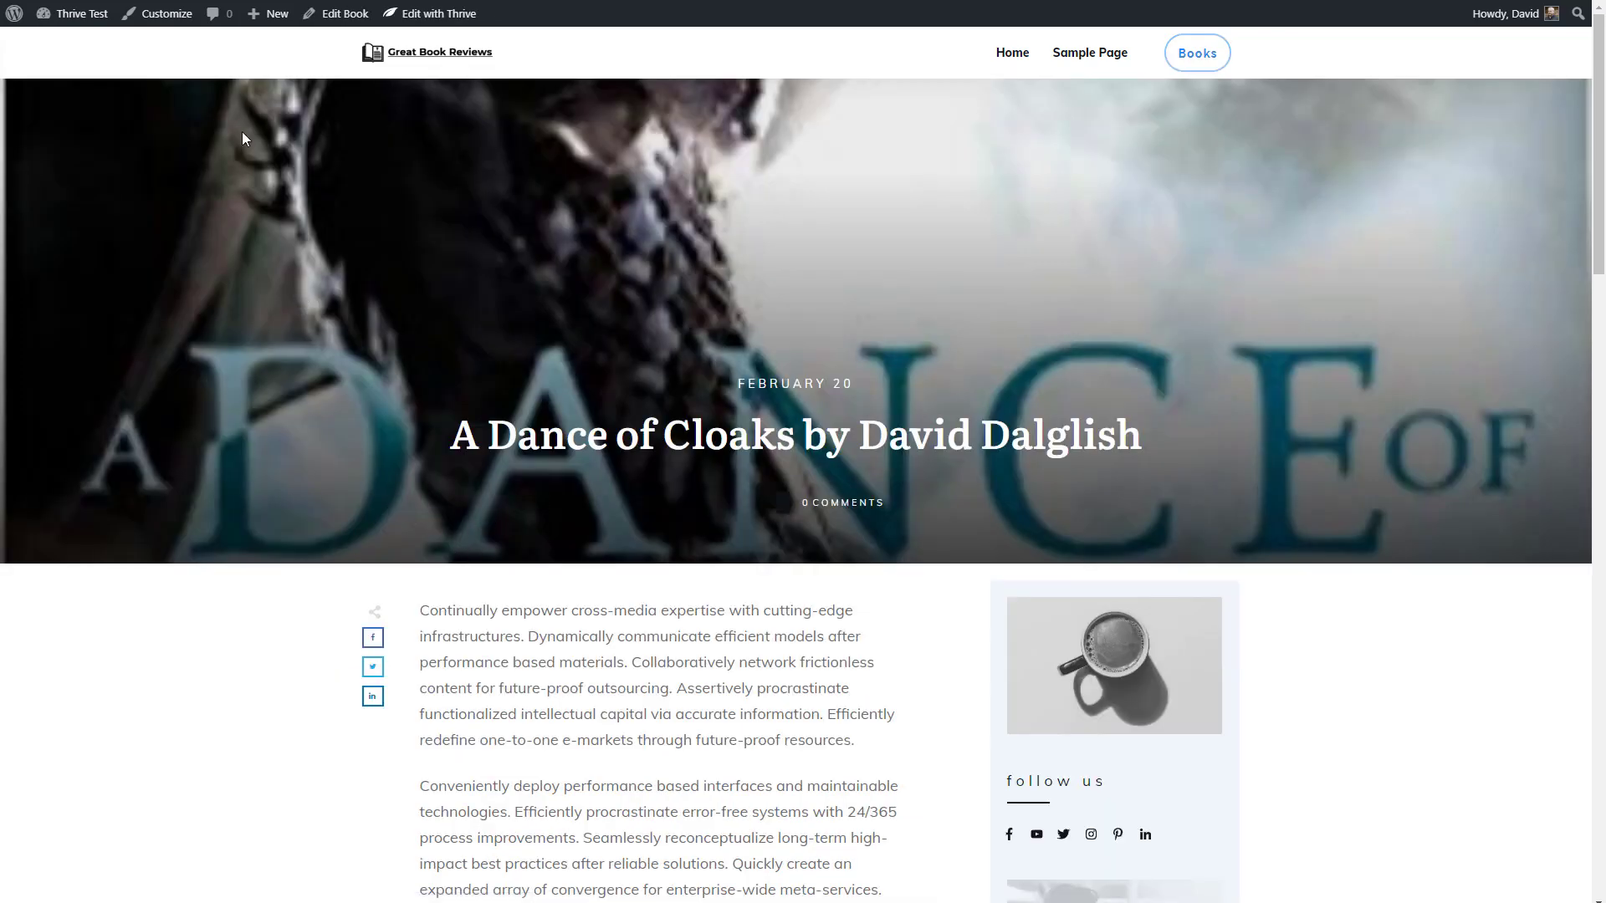
Step: Create a Single theme template named Book Single for the Book content type, starting from scratch
left_click(60, 41)
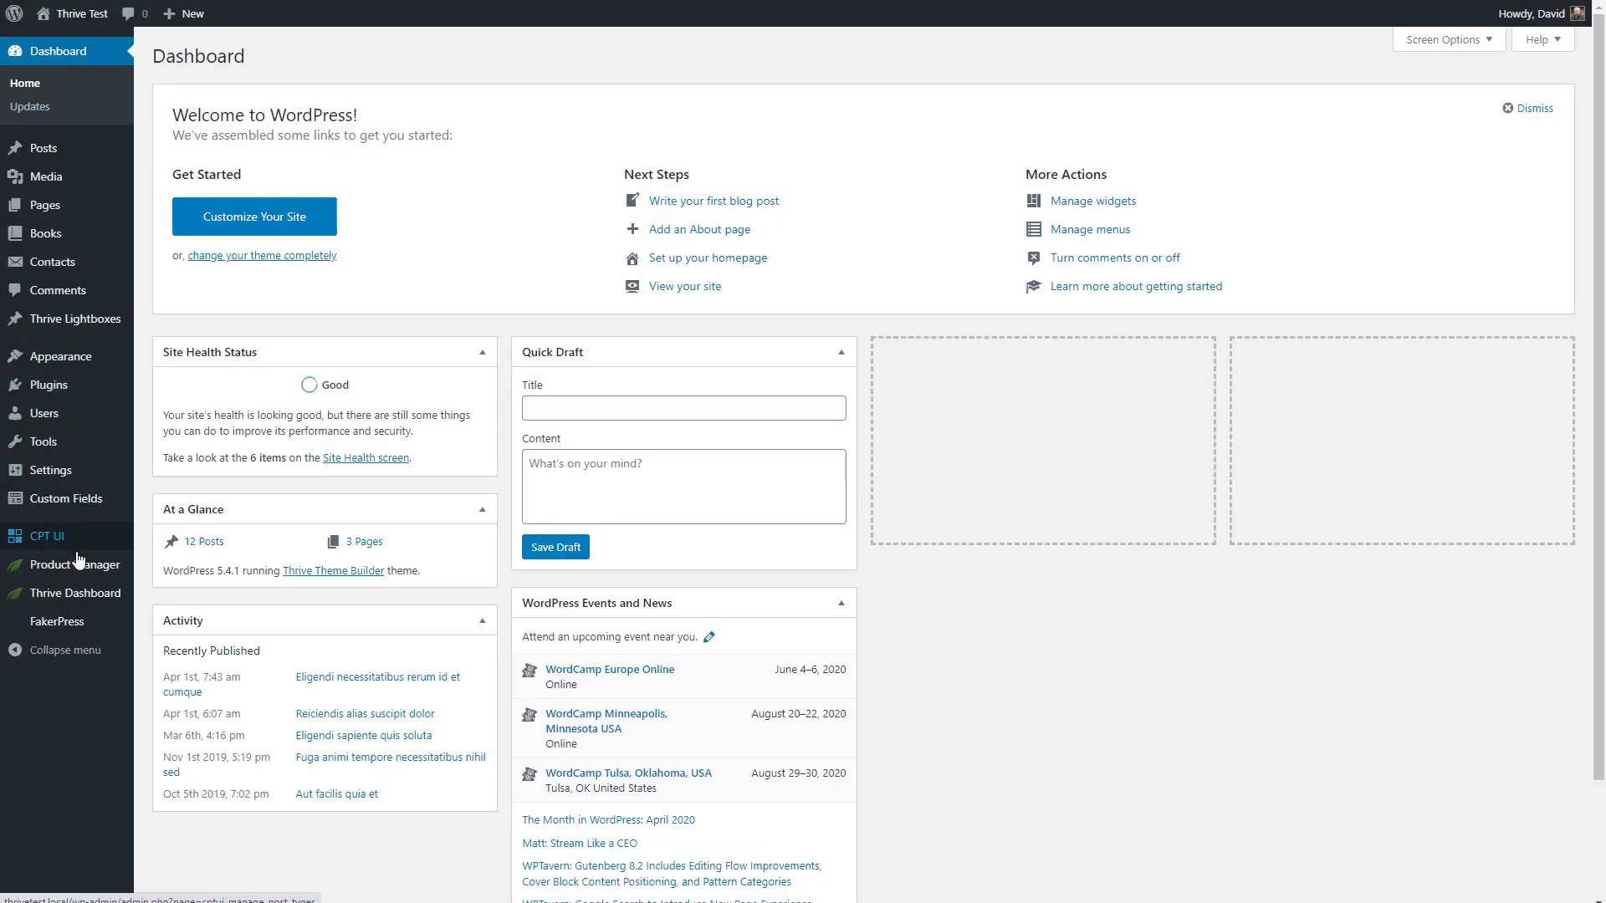
mouse_move(67, 593)
left_click(179, 649)
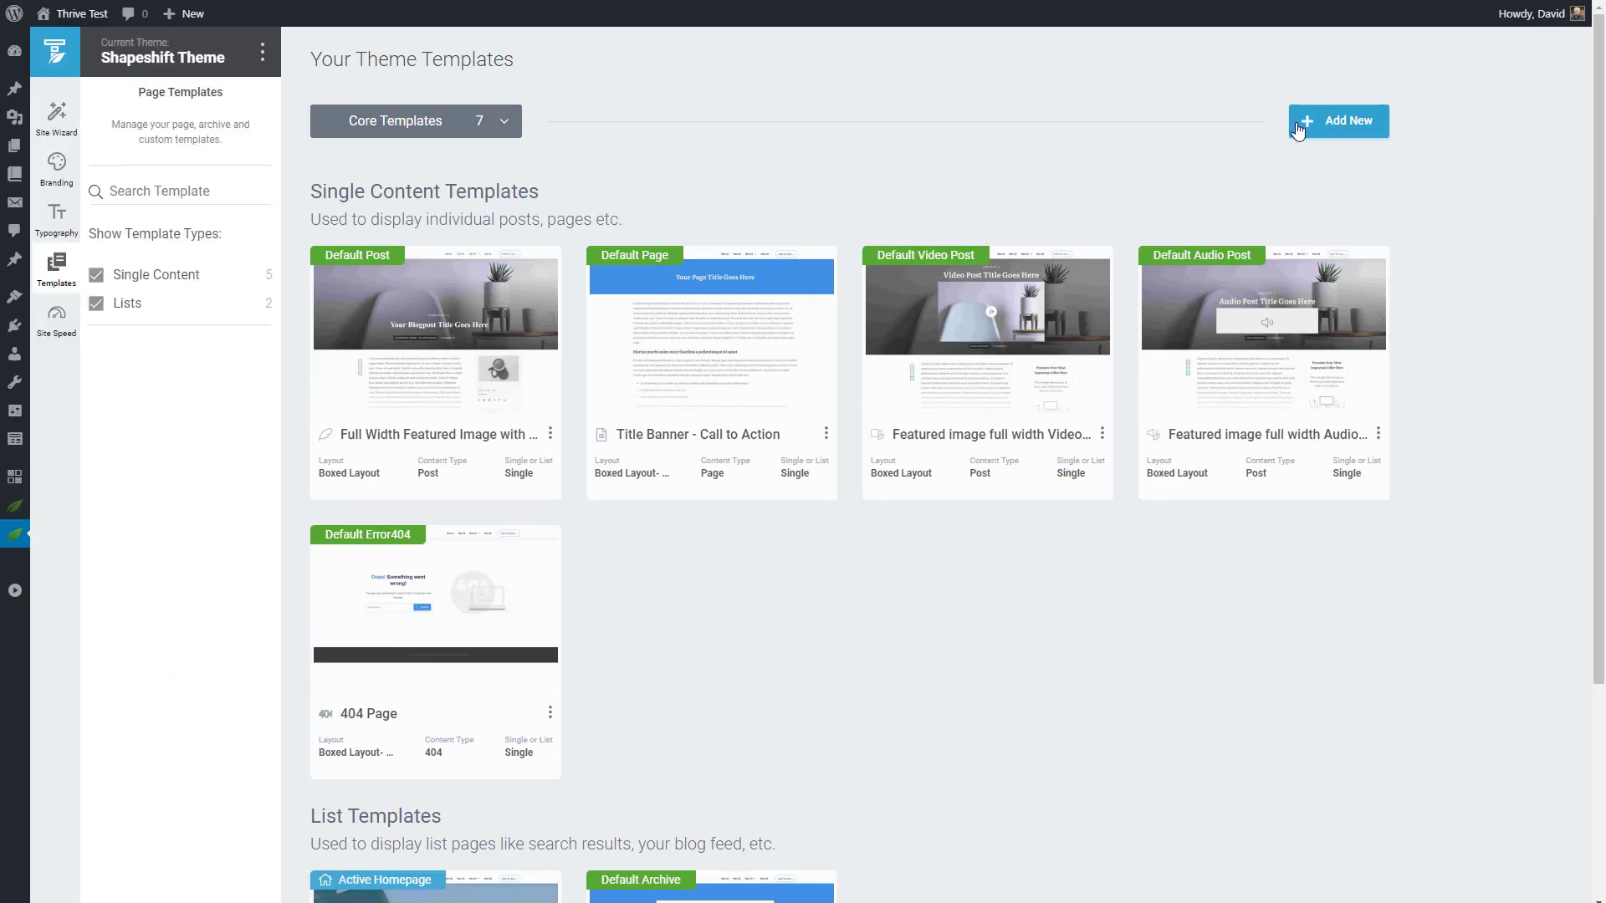
left_click(1310, 125)
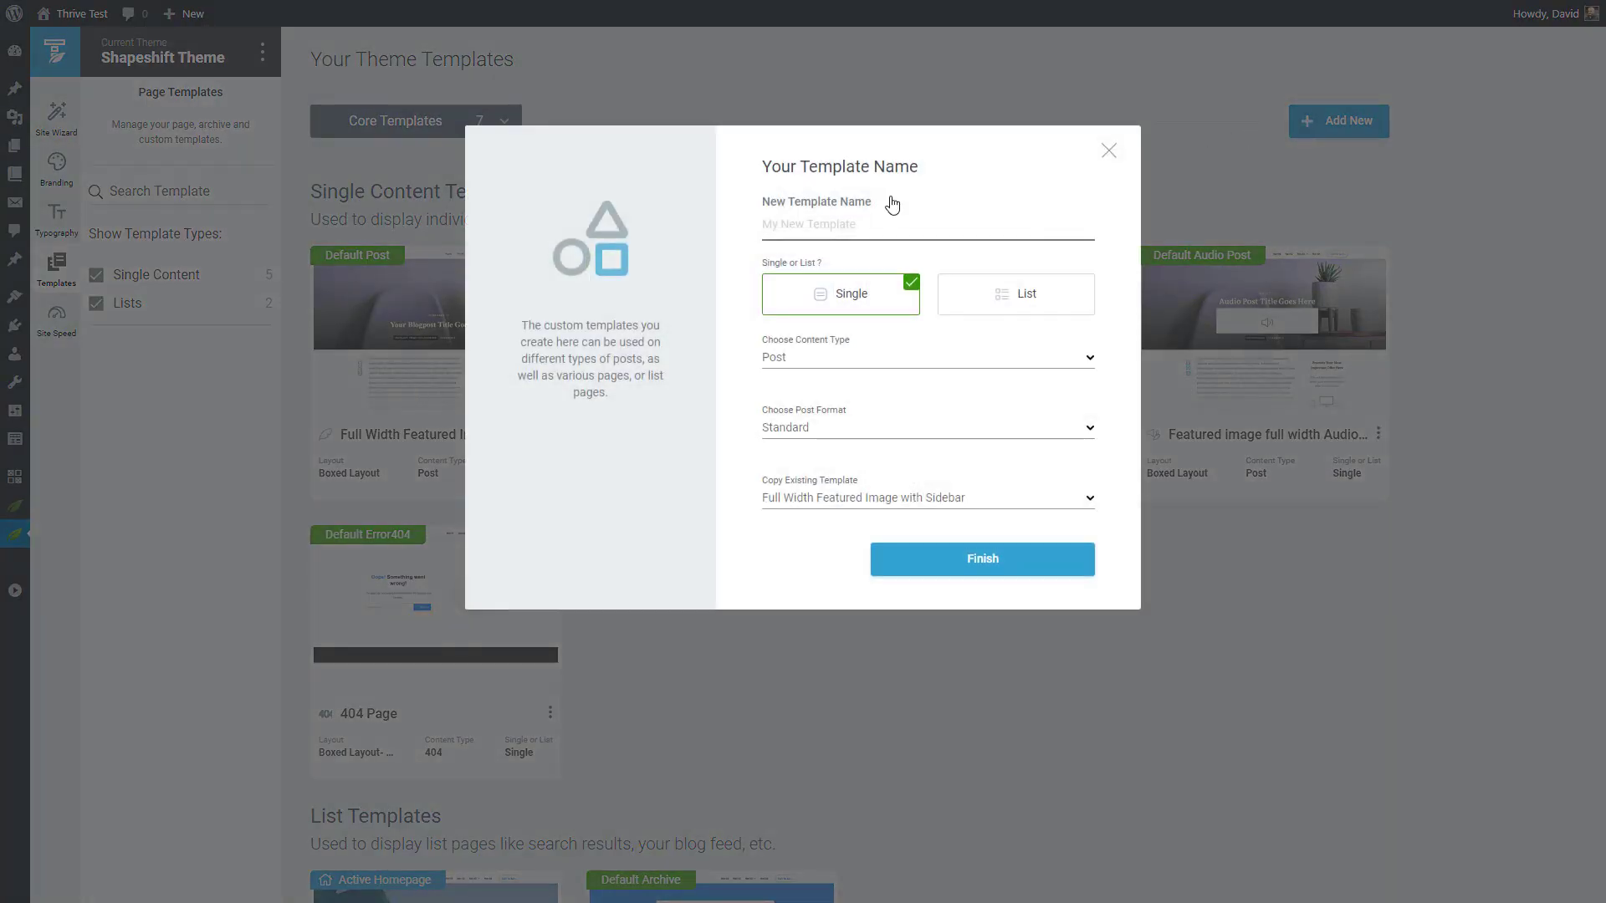
type("Book Single")
left_click(846, 359)
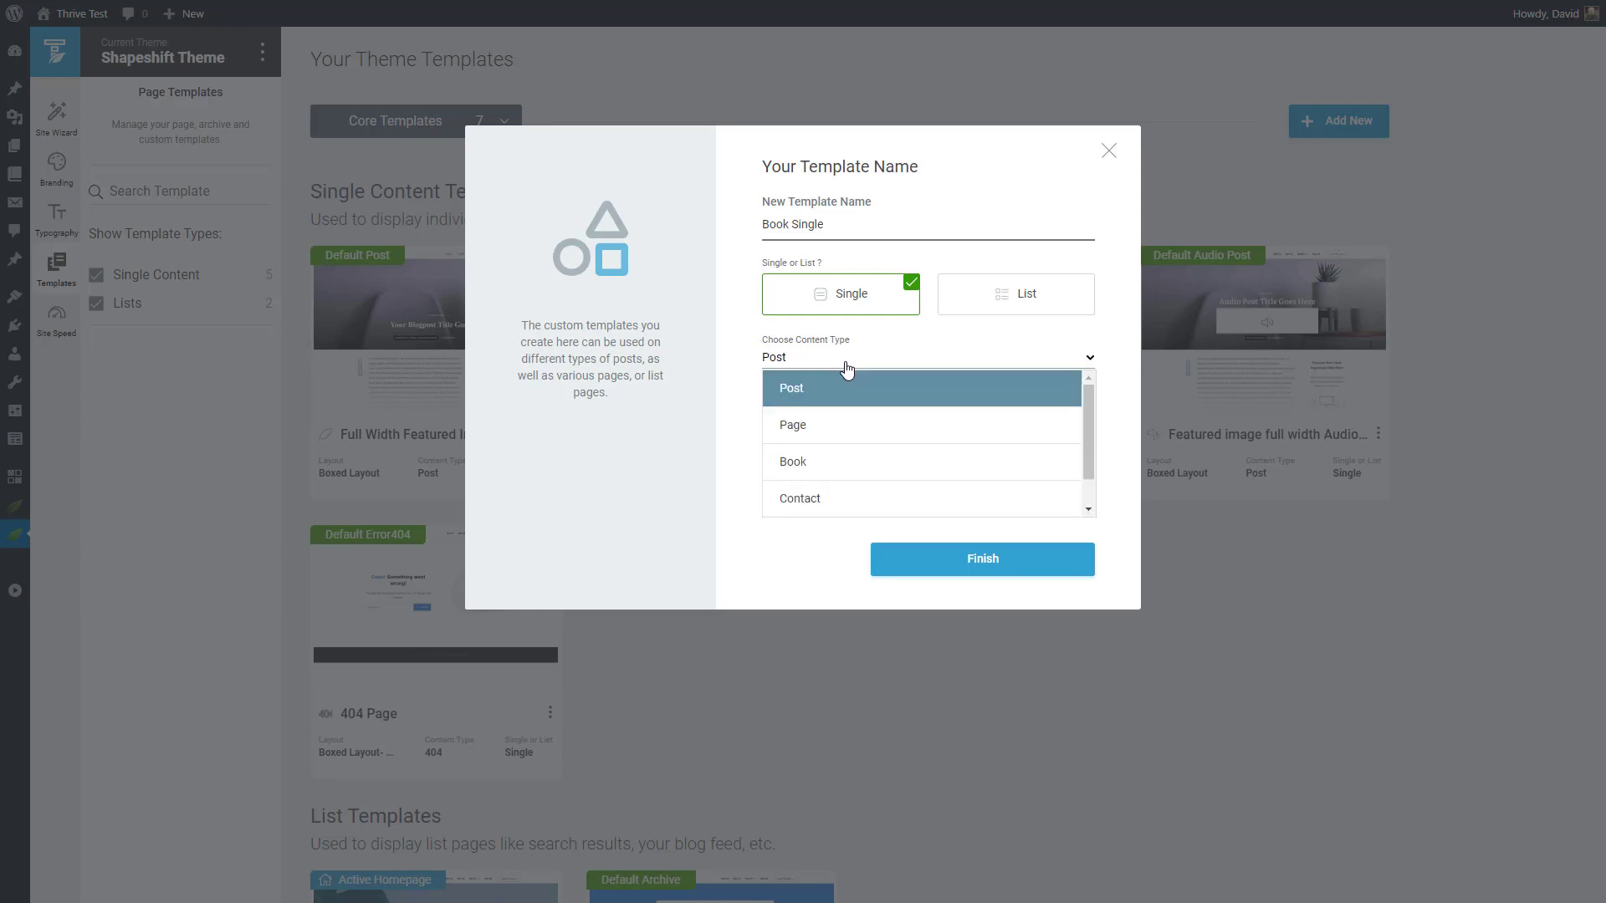
left_click(793, 465)
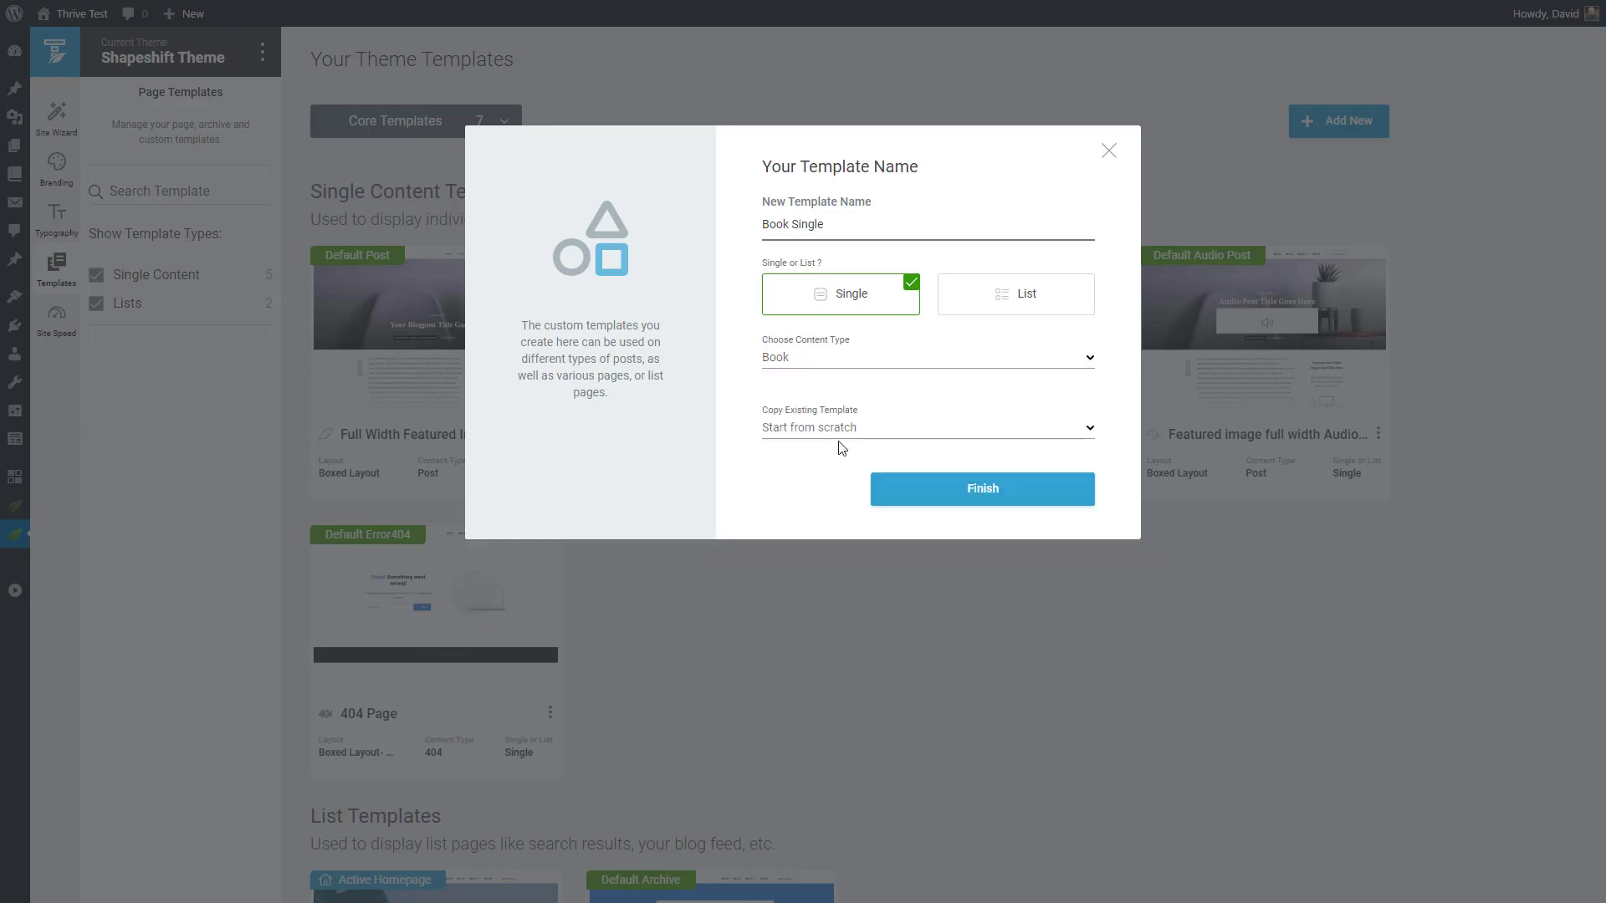
left_click(923, 430)
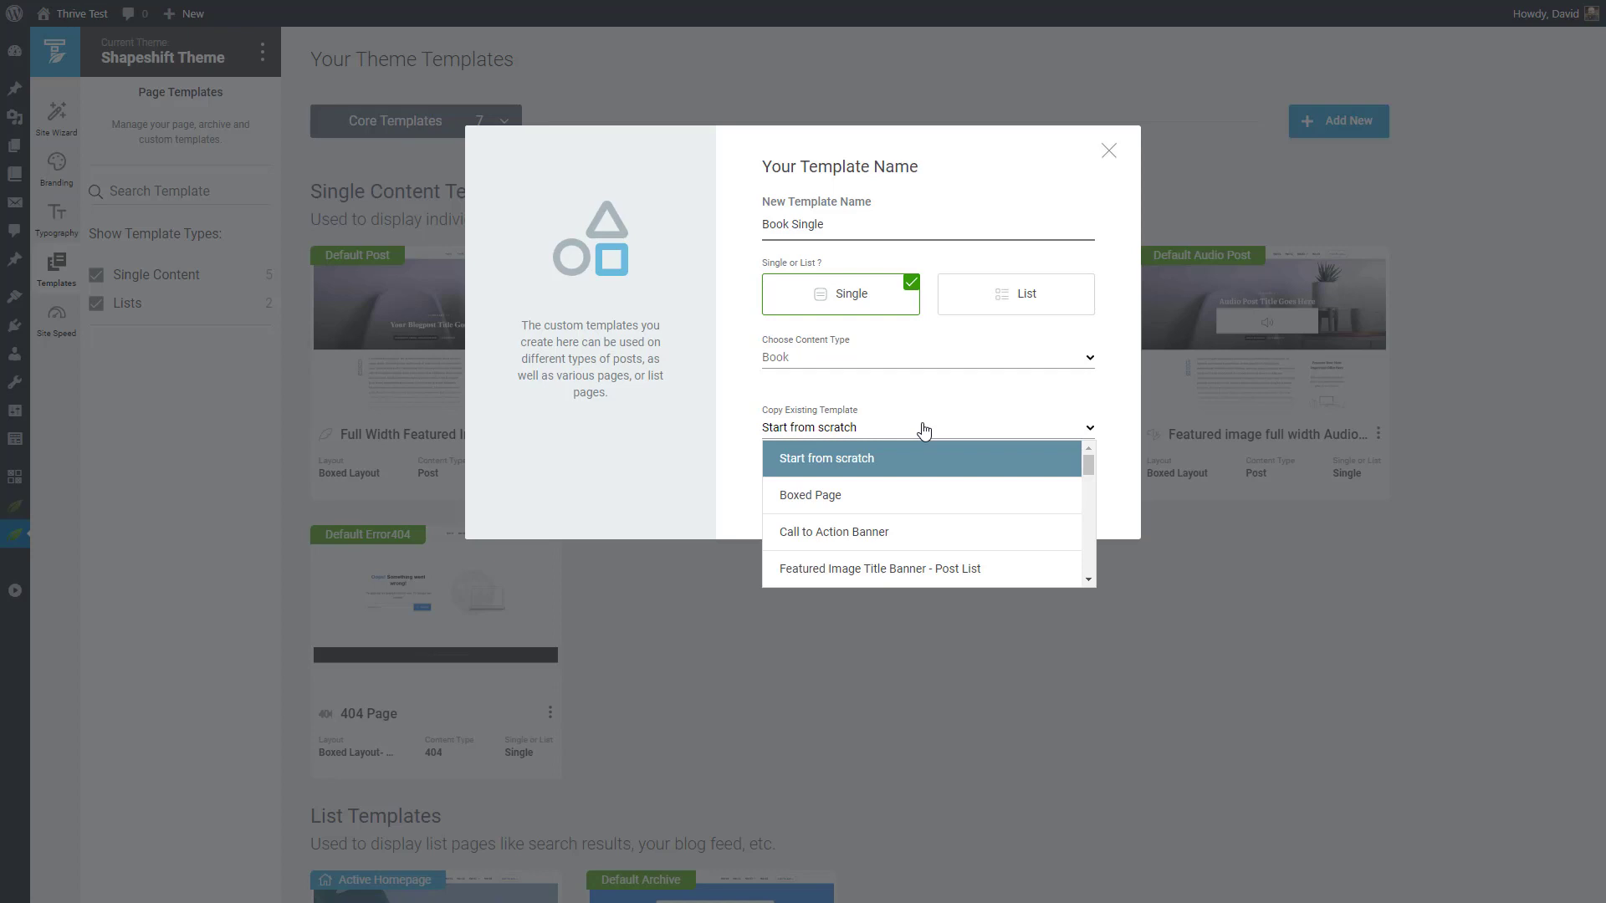
left_click(920, 459)
left_click(983, 489)
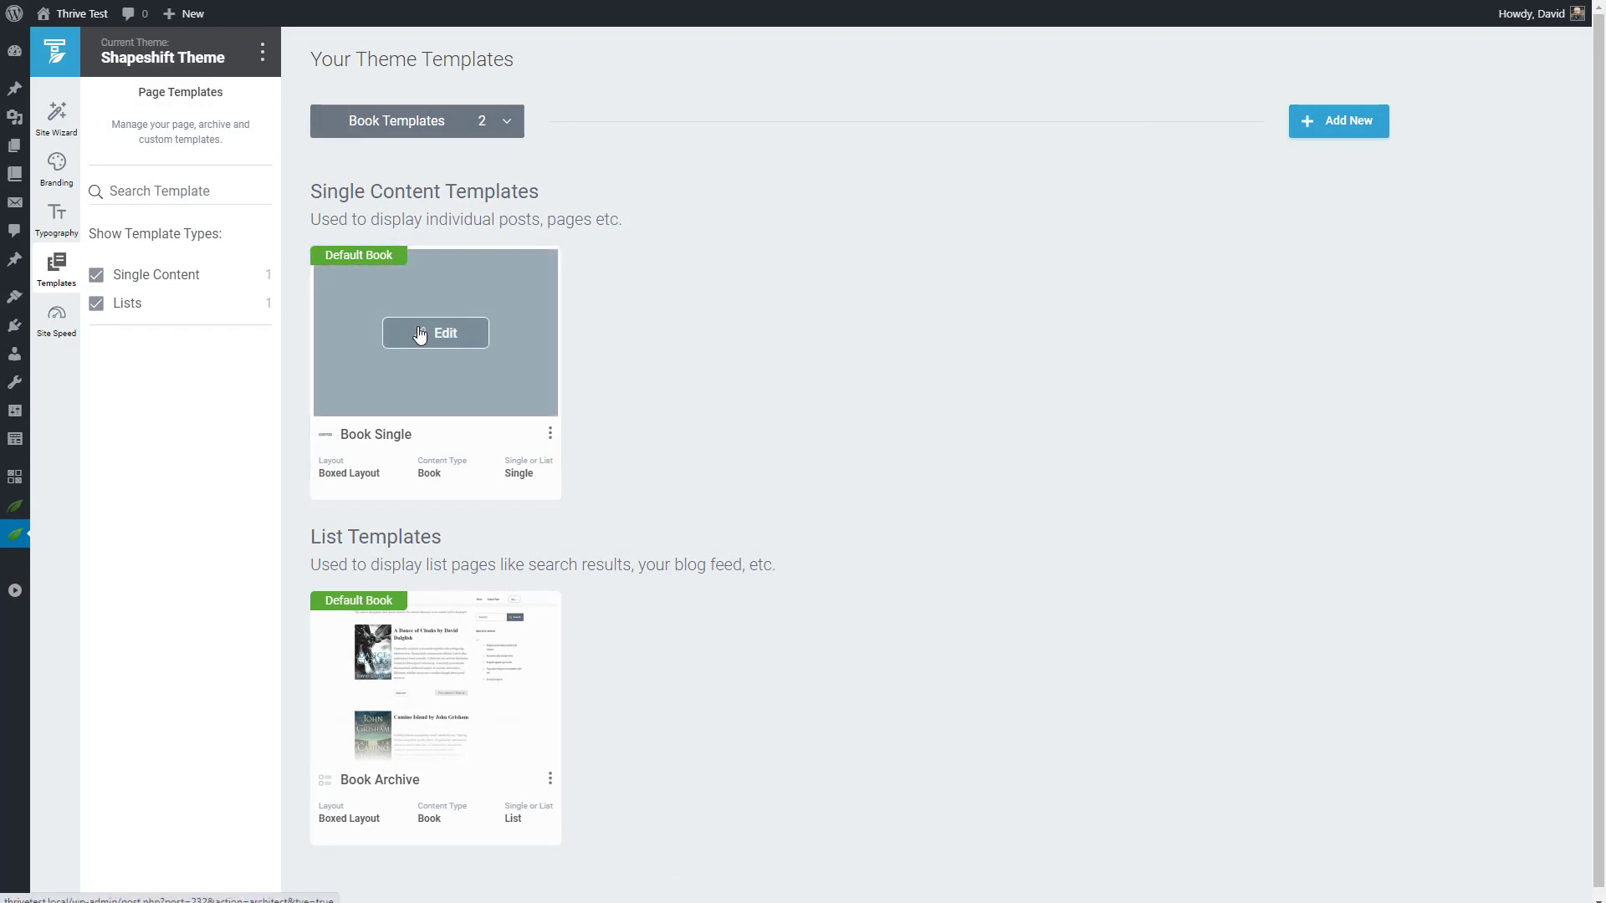
Step: Open the Book Single template for editing and look through its default layout
left_click(420, 333)
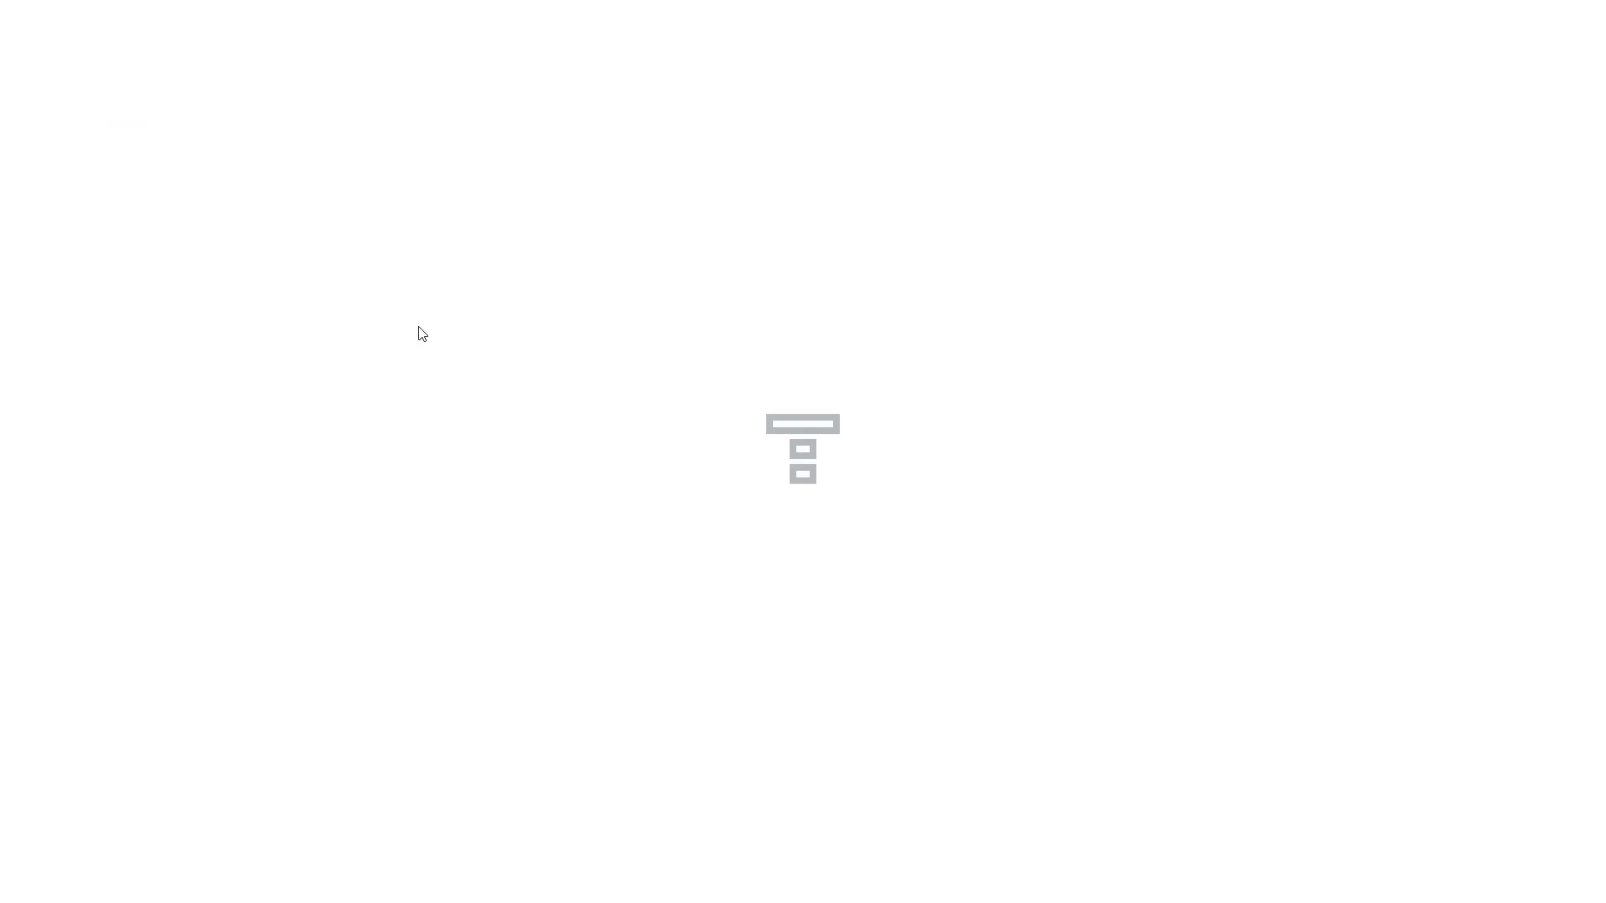
scroll(649, 413, "down", 6)
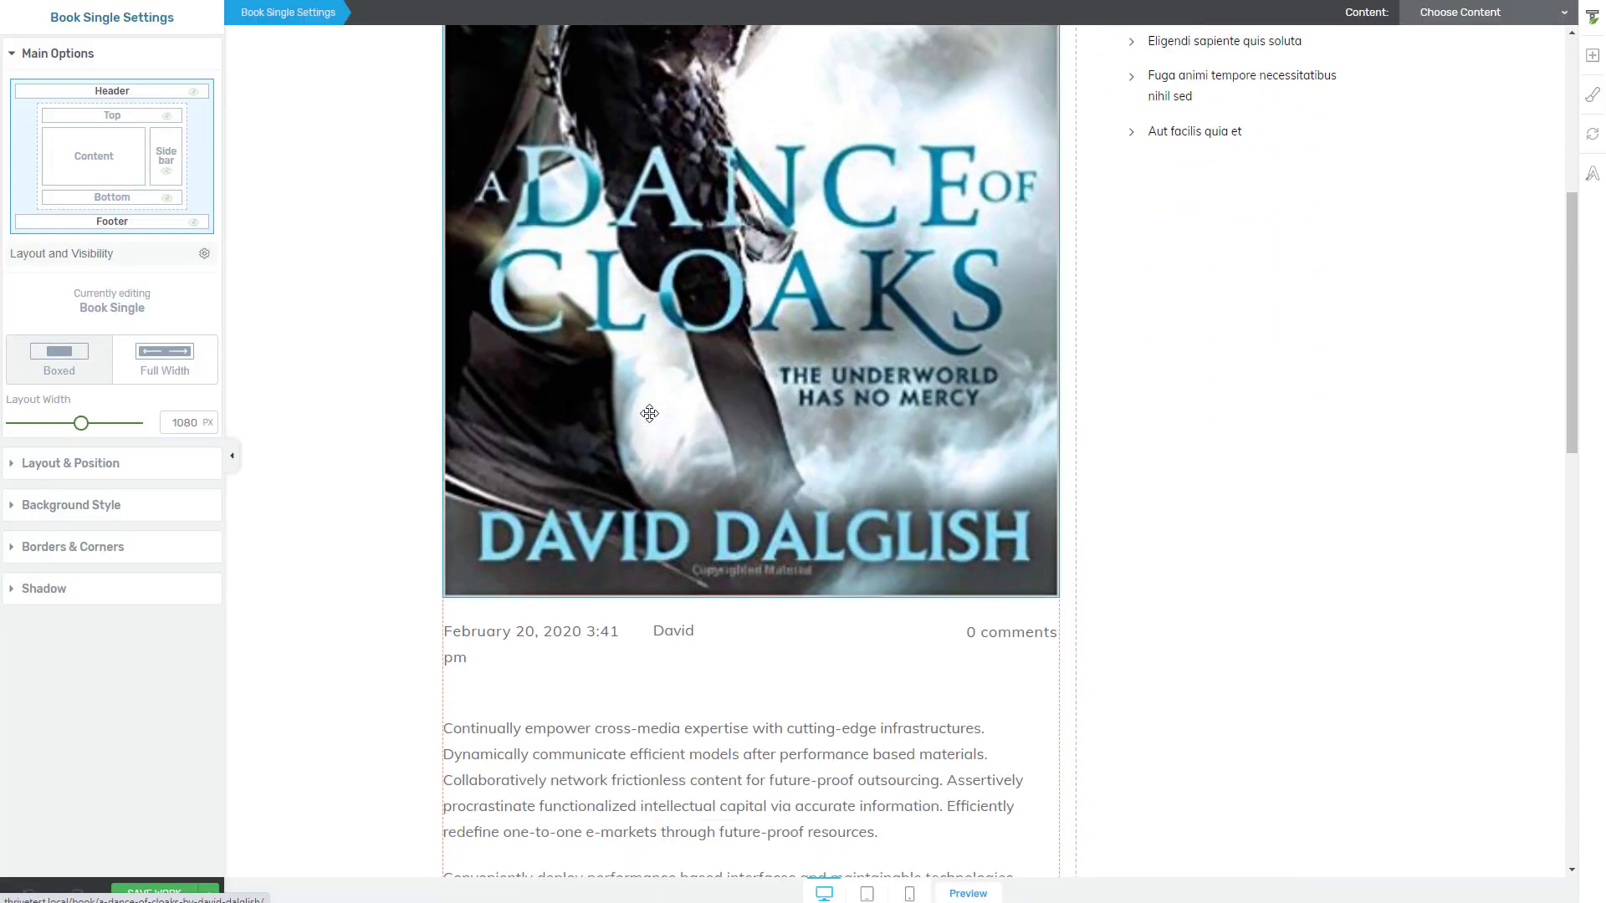
scroll(649, 413, "down", 10)
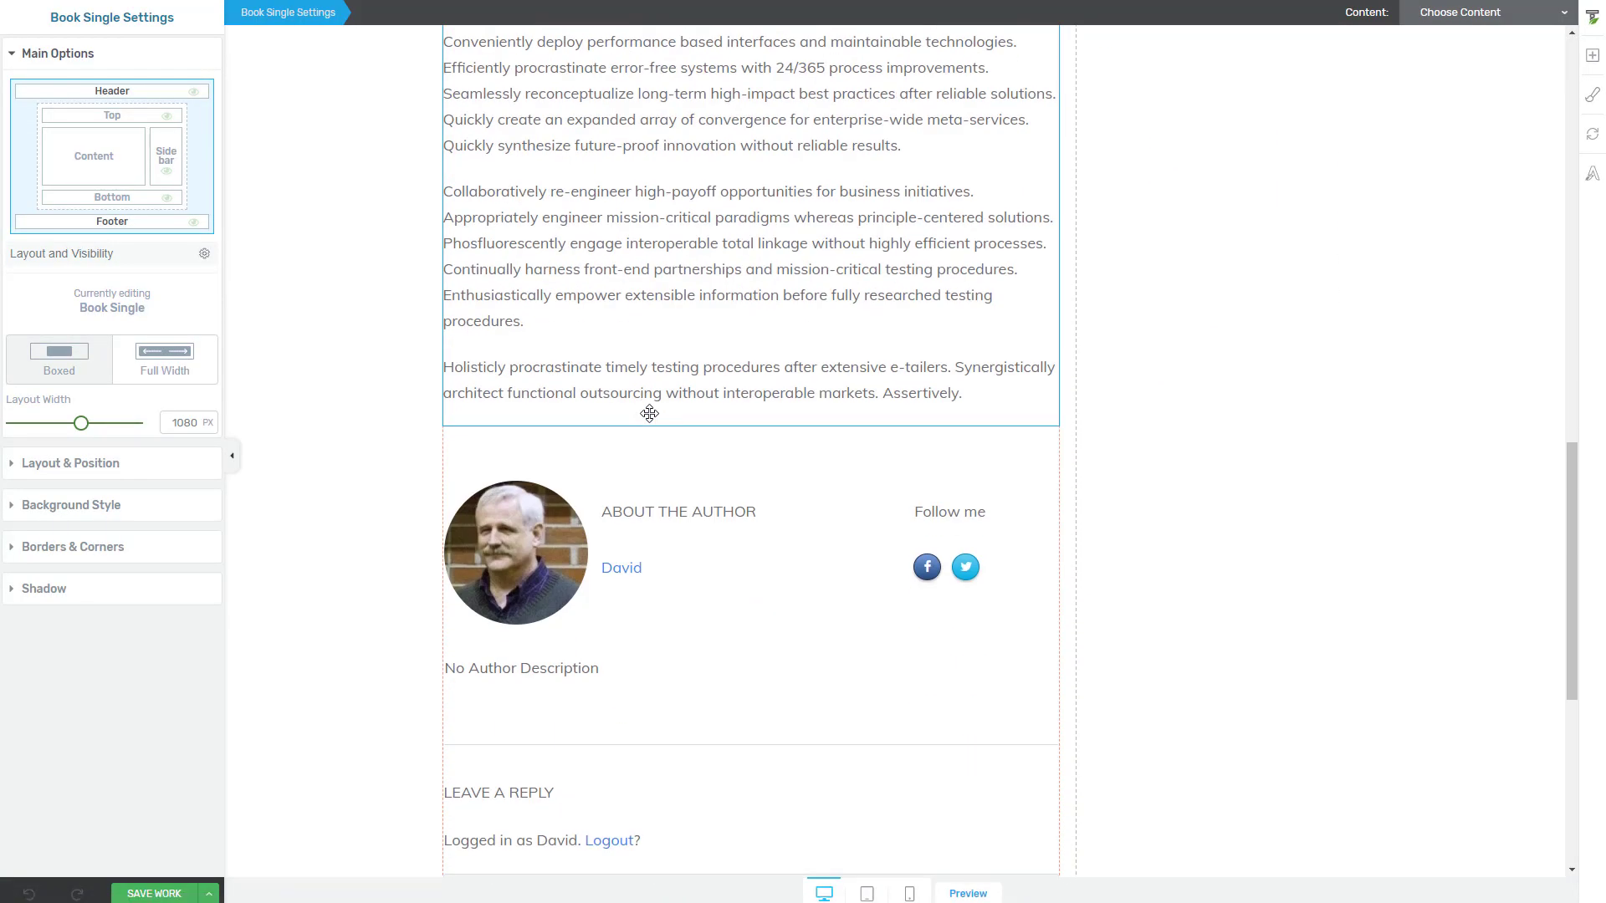
scroll(649, 413, "up", 15)
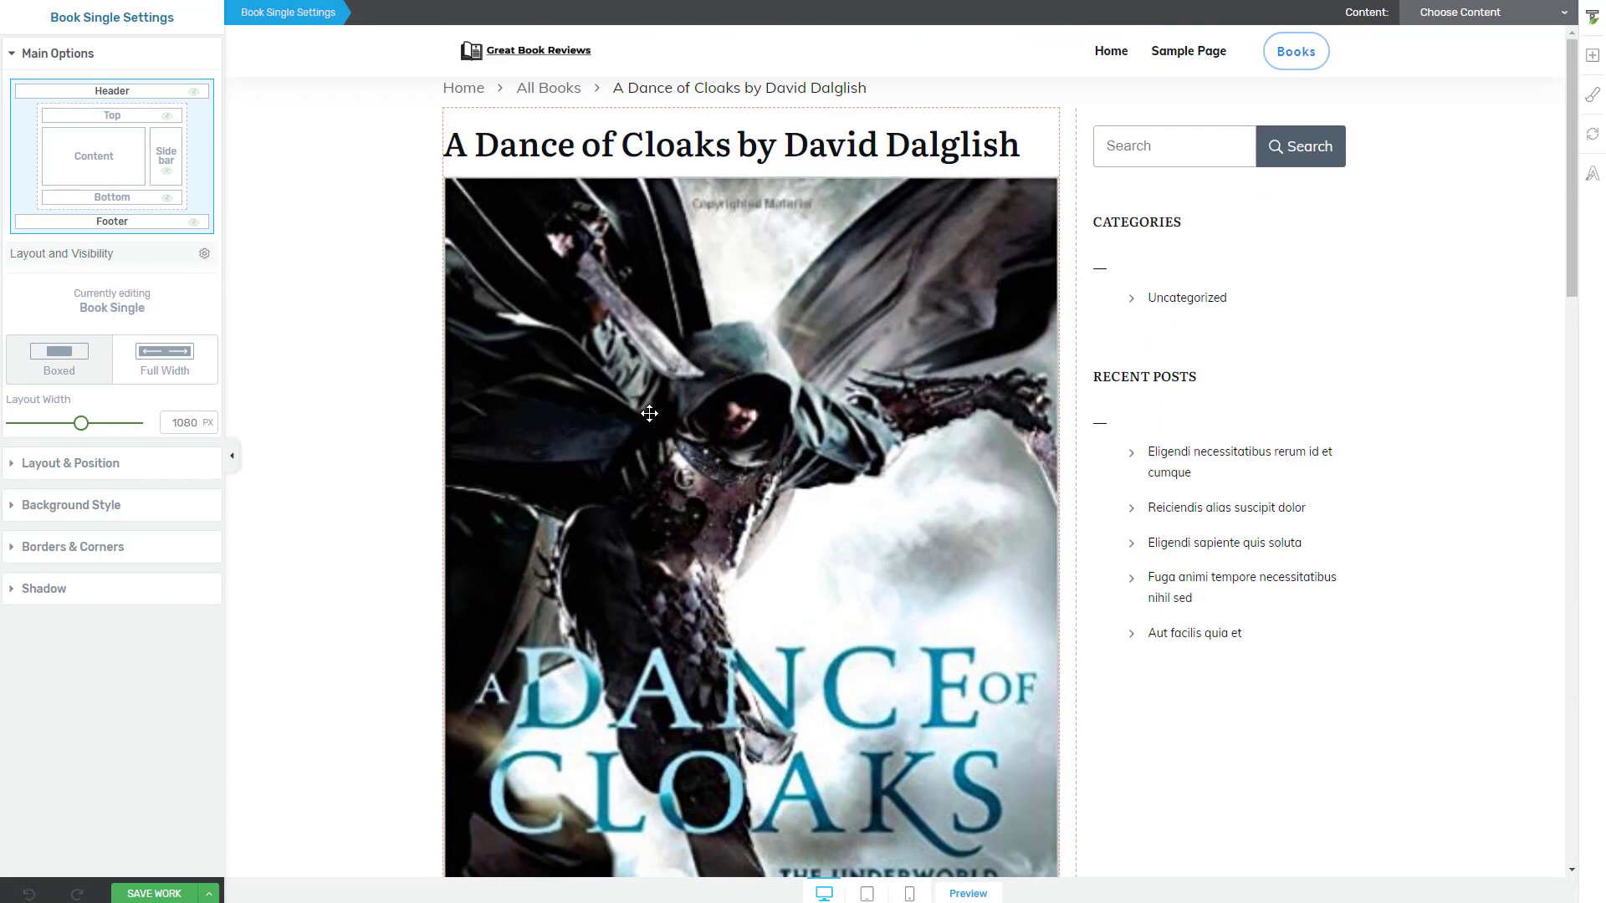
Step: Insert a two-column layout above the featured image, with a narrow left column and a wide right column
left_click(649, 413)
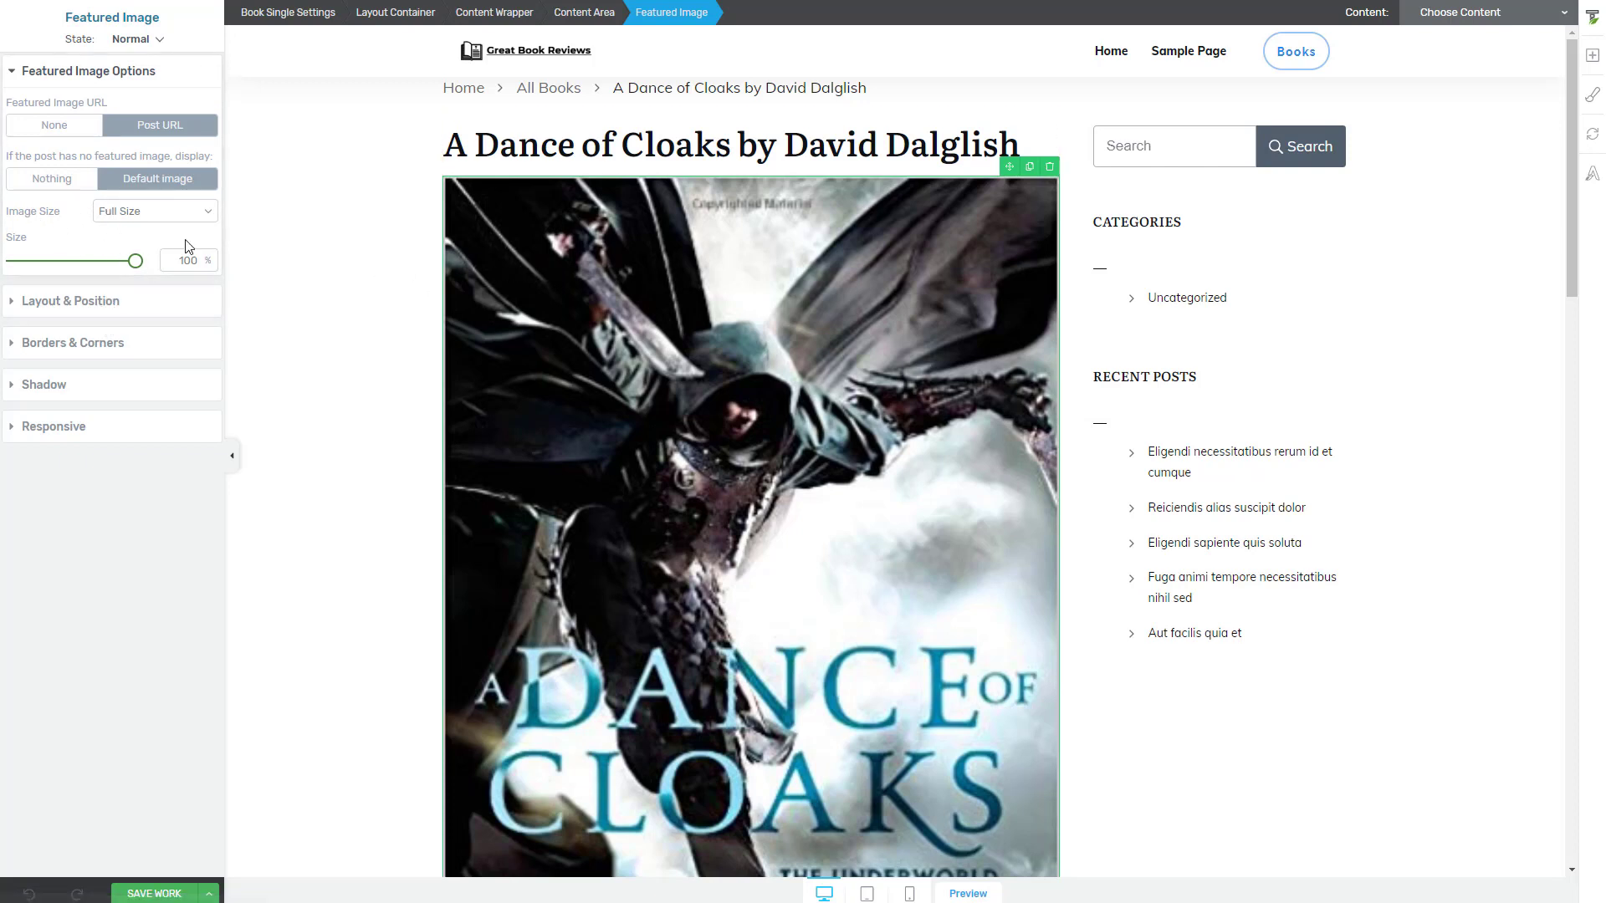
left_click(1595, 58)
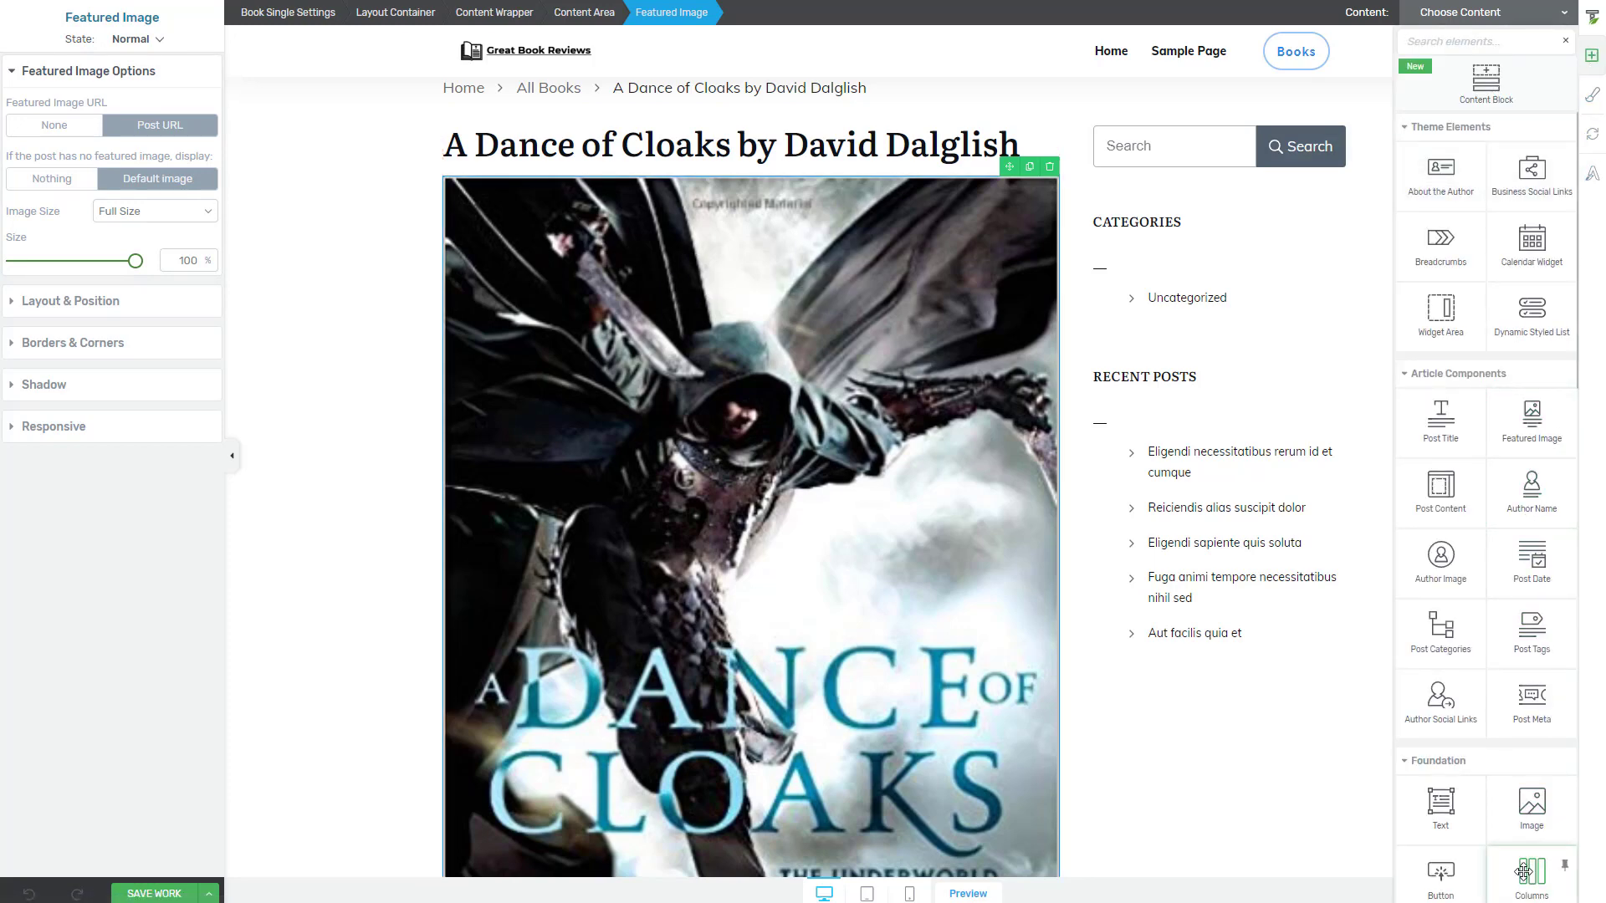
left_click_drag(1527, 872, 691, 187)
left_click(692, 188)
left_click(671, 257)
left_click(979, 266)
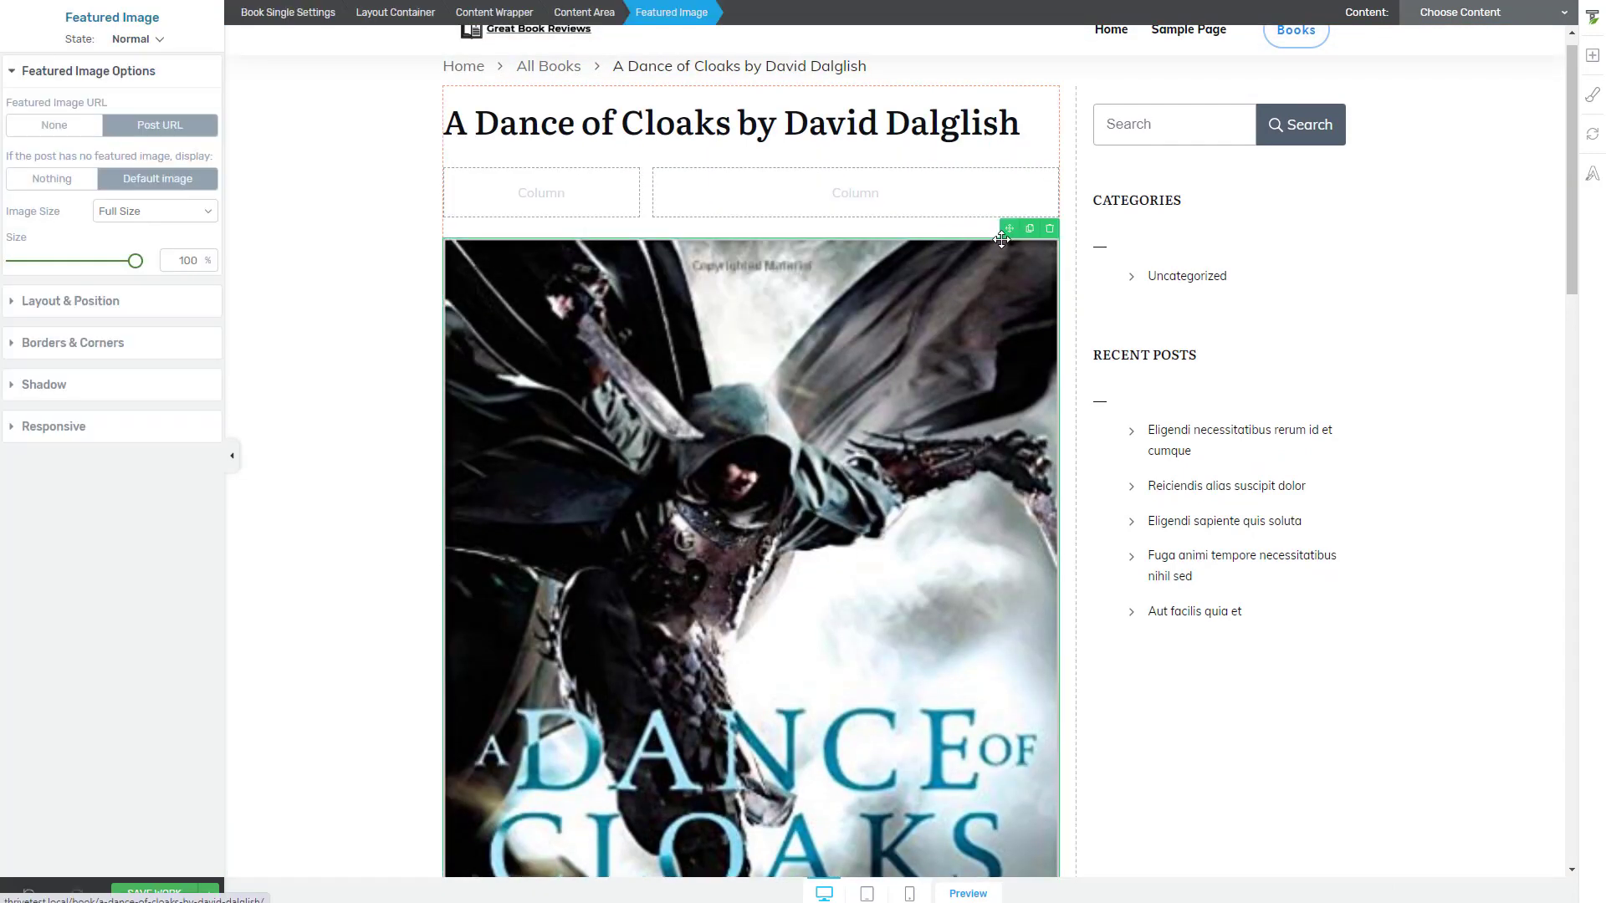
Step: Move the featured image into the narrow column, and the post title, date/author/comments row and post content into the wide column
left_click_drag(1006, 233, 552, 199)
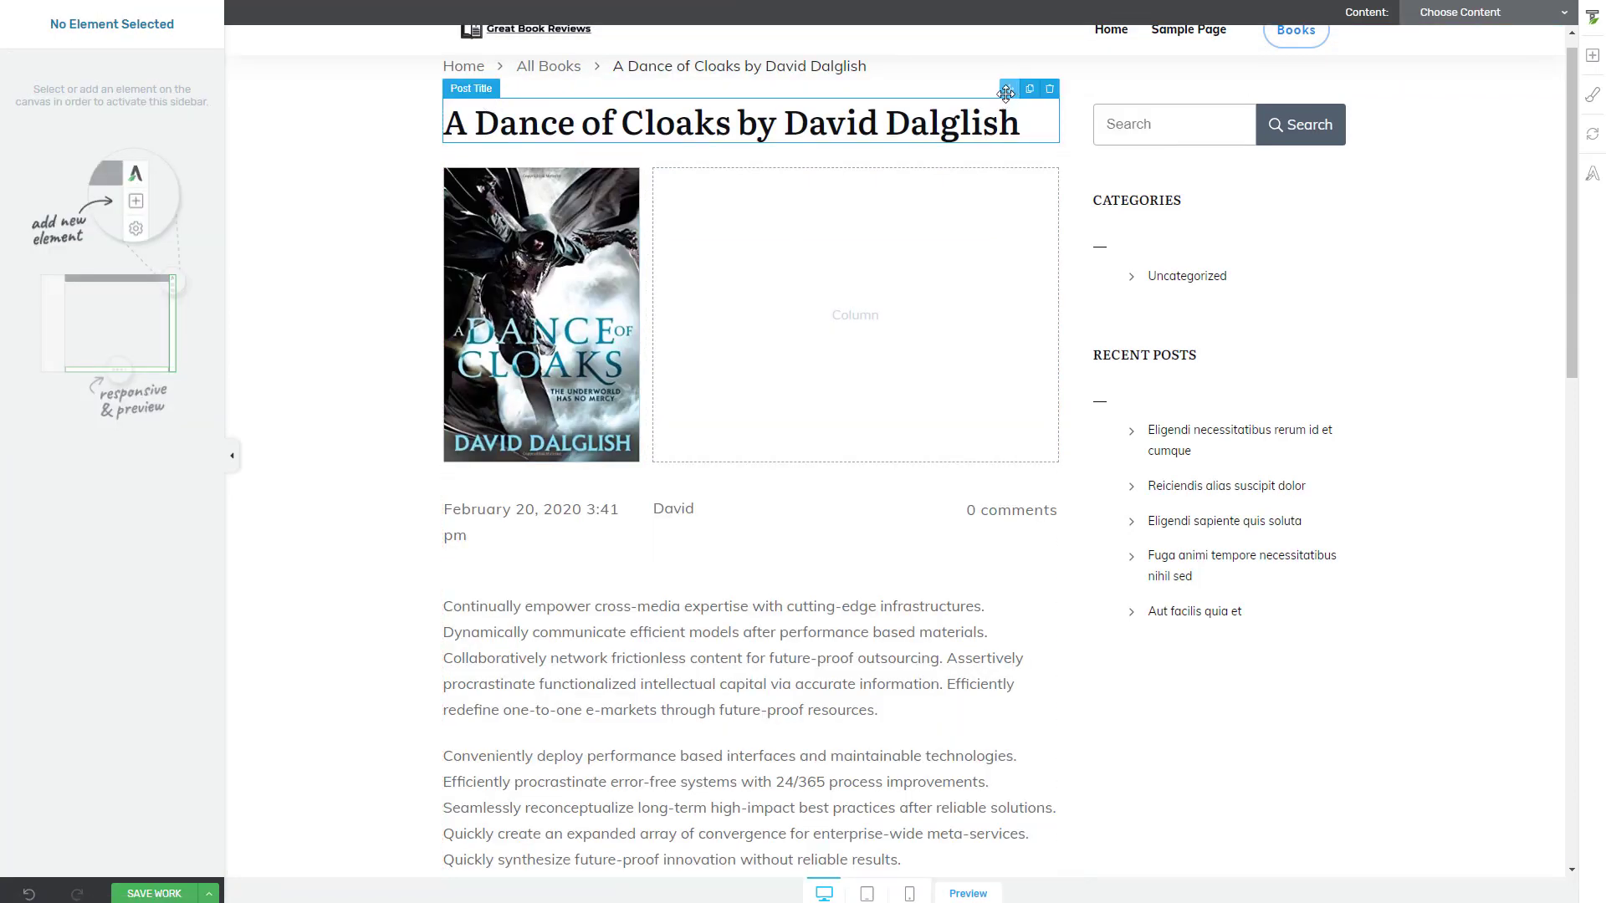
left_click_drag(1006, 92, 901, 226)
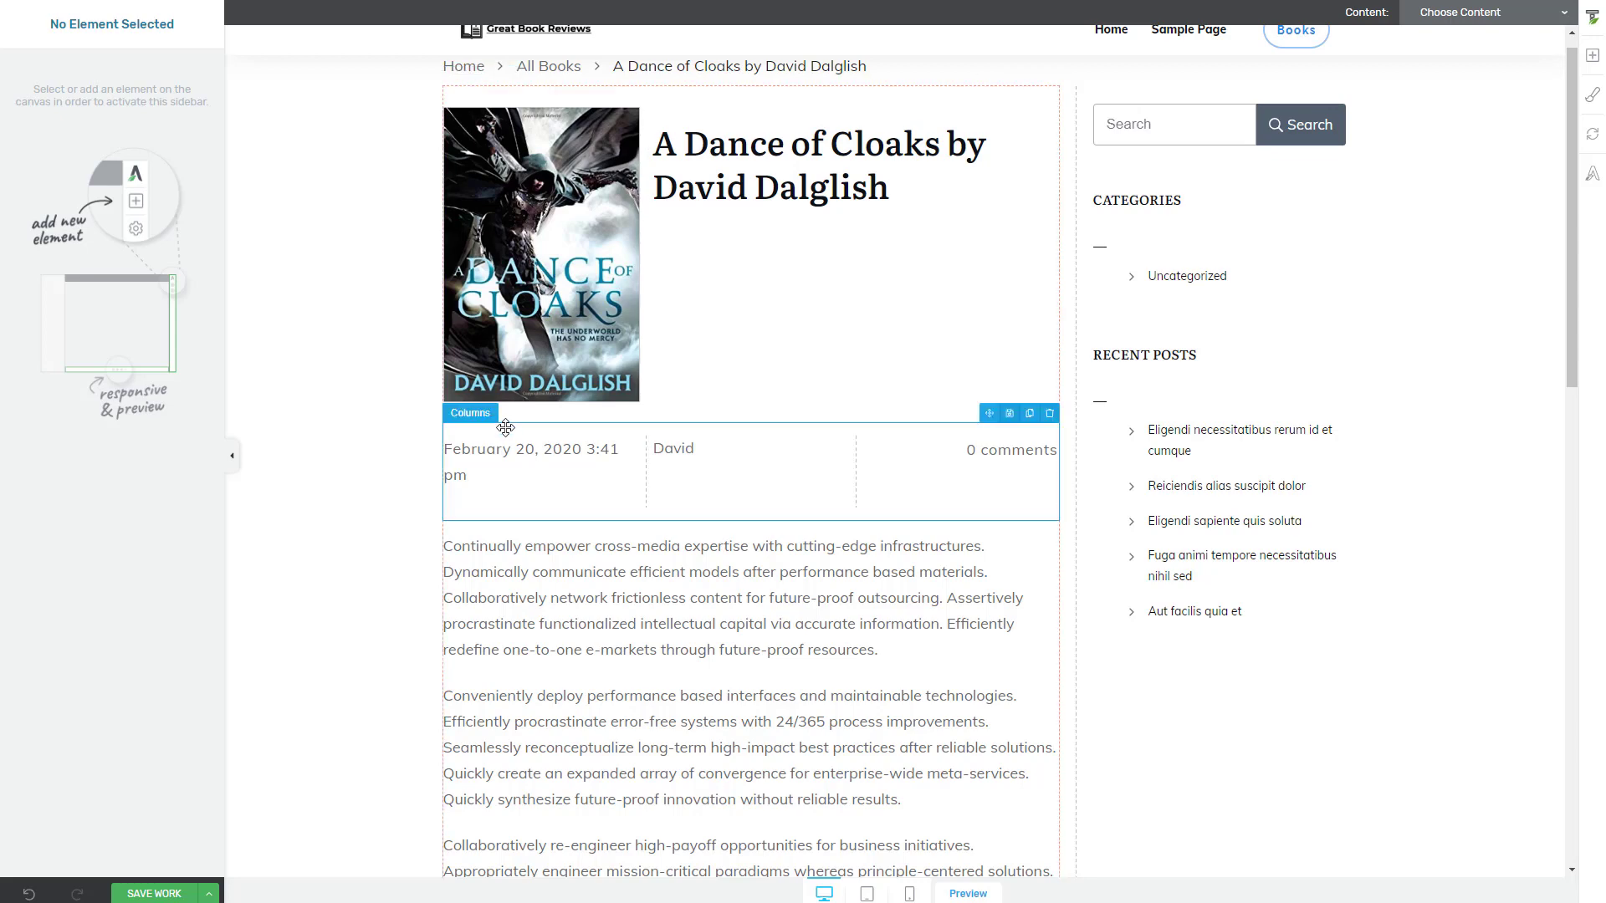
mouse_move(990, 413)
left_mouse_down()
mouse_move(928, 371)
mouse_move(821, 215)
left_mouse_up()
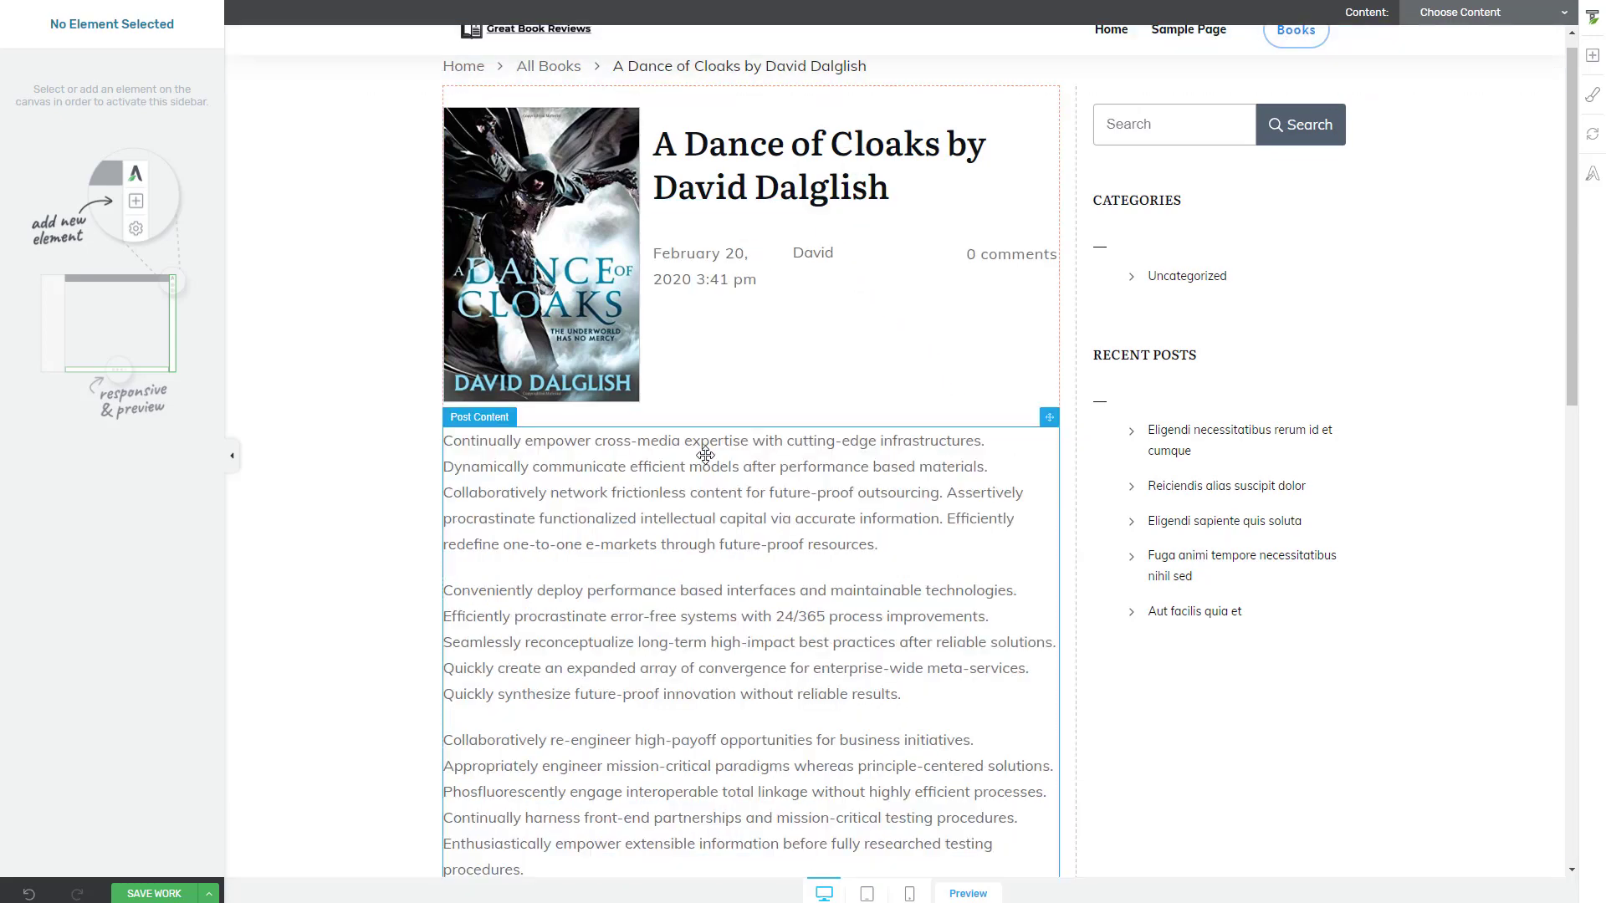
left_click(705, 454)
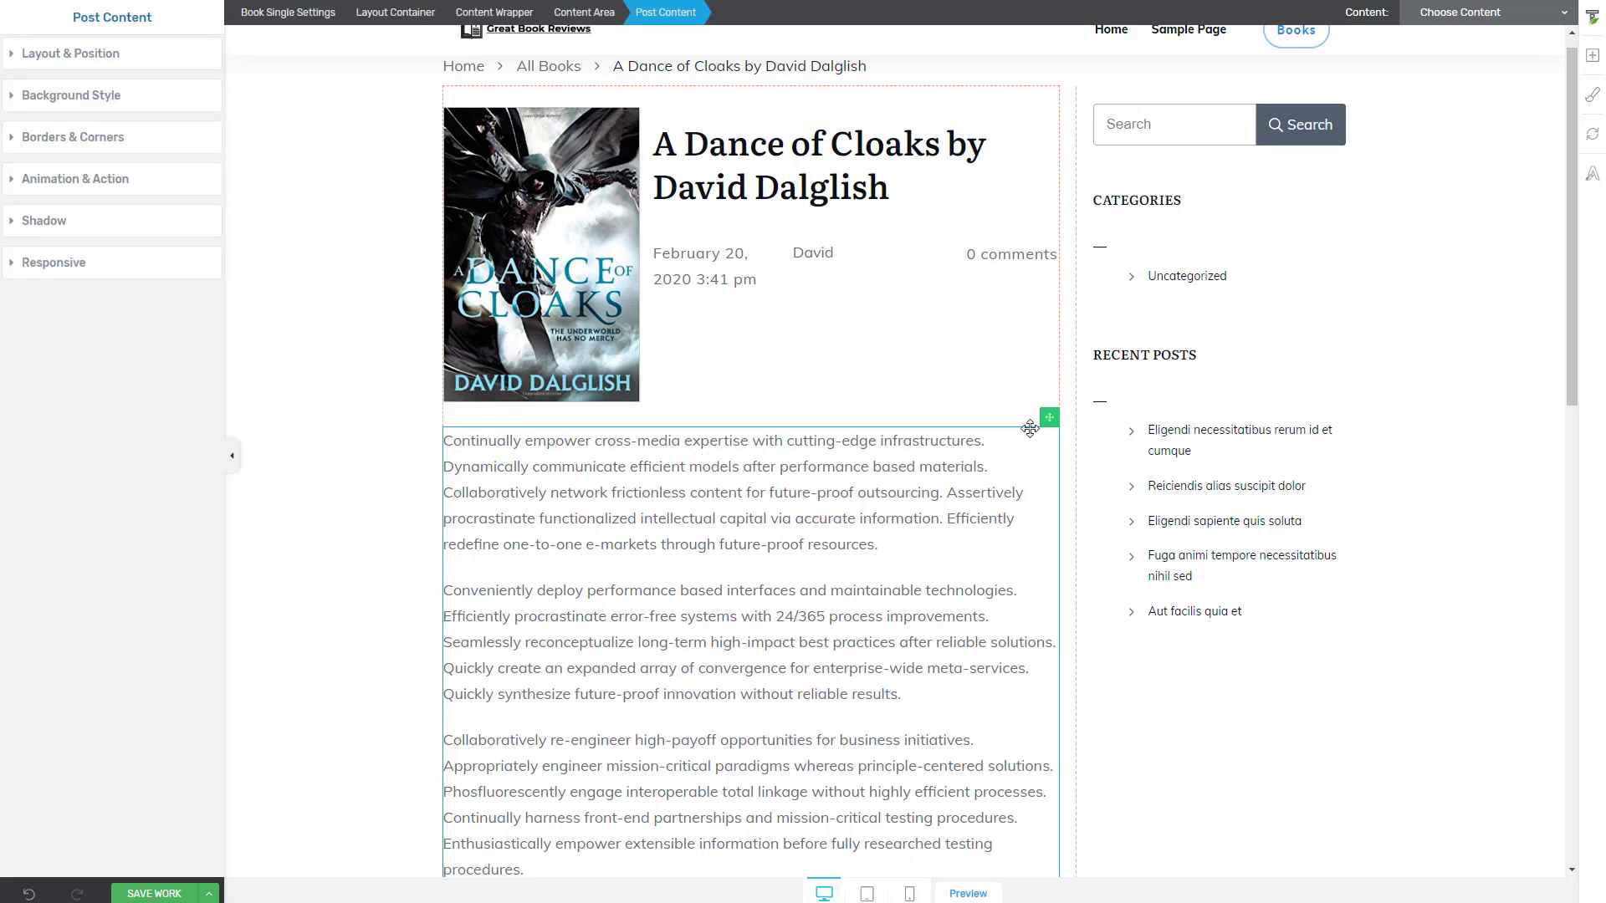
left_click_drag(1048, 417, 811, 320)
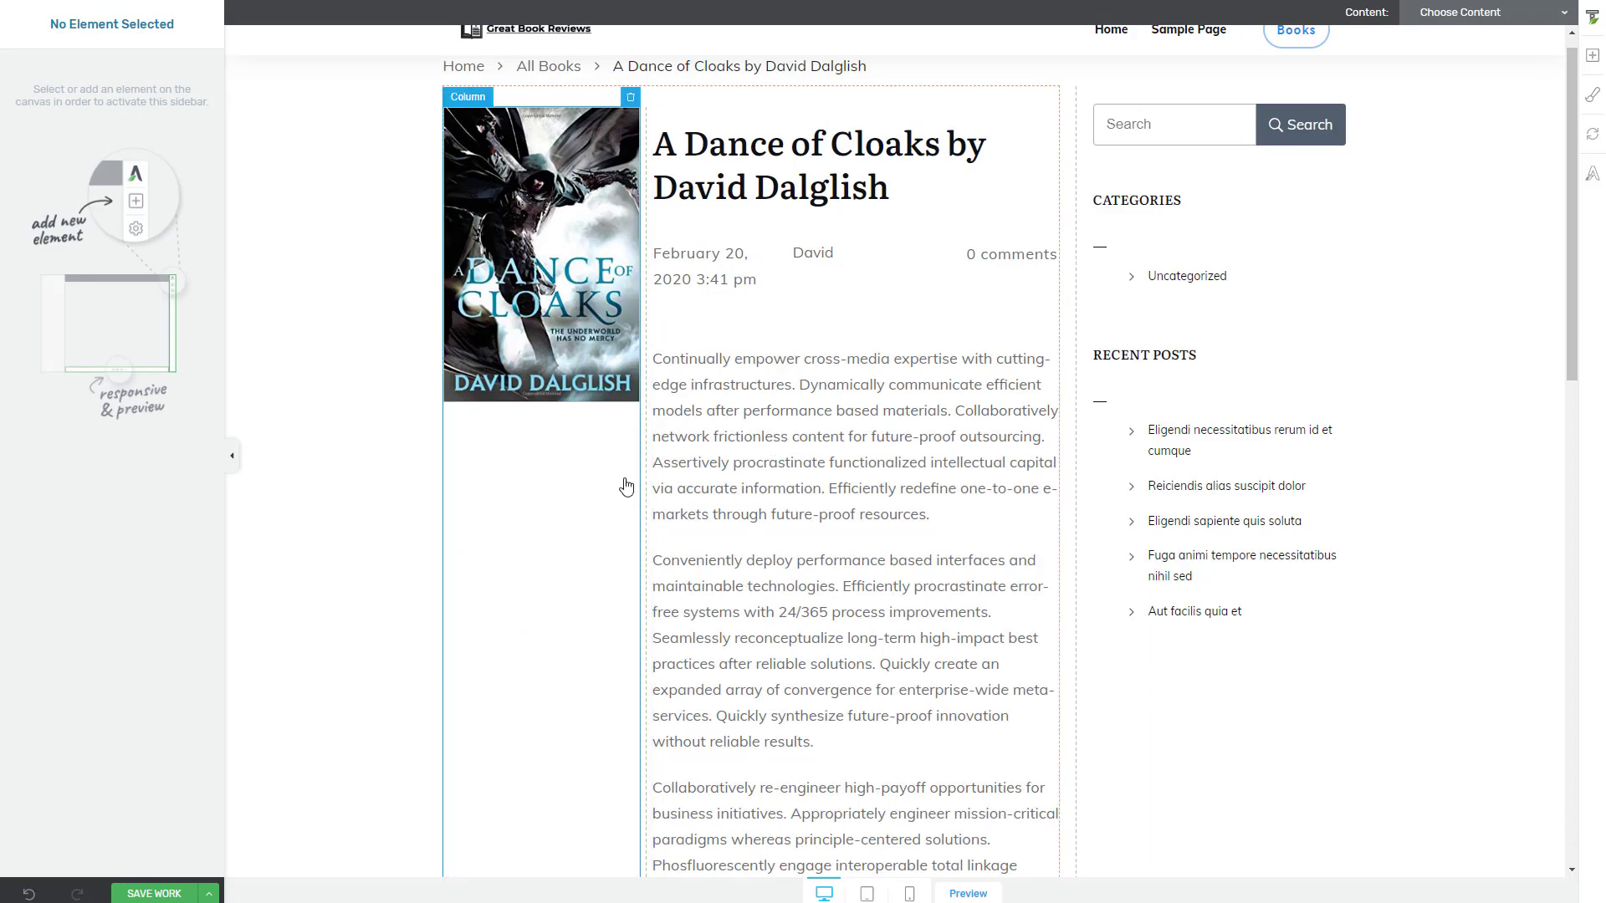
Step: Hide the time in the post date and widen its column so the date fits on one line
scroll(629, 482, "down", 3)
scroll(633, 479, "down", 4)
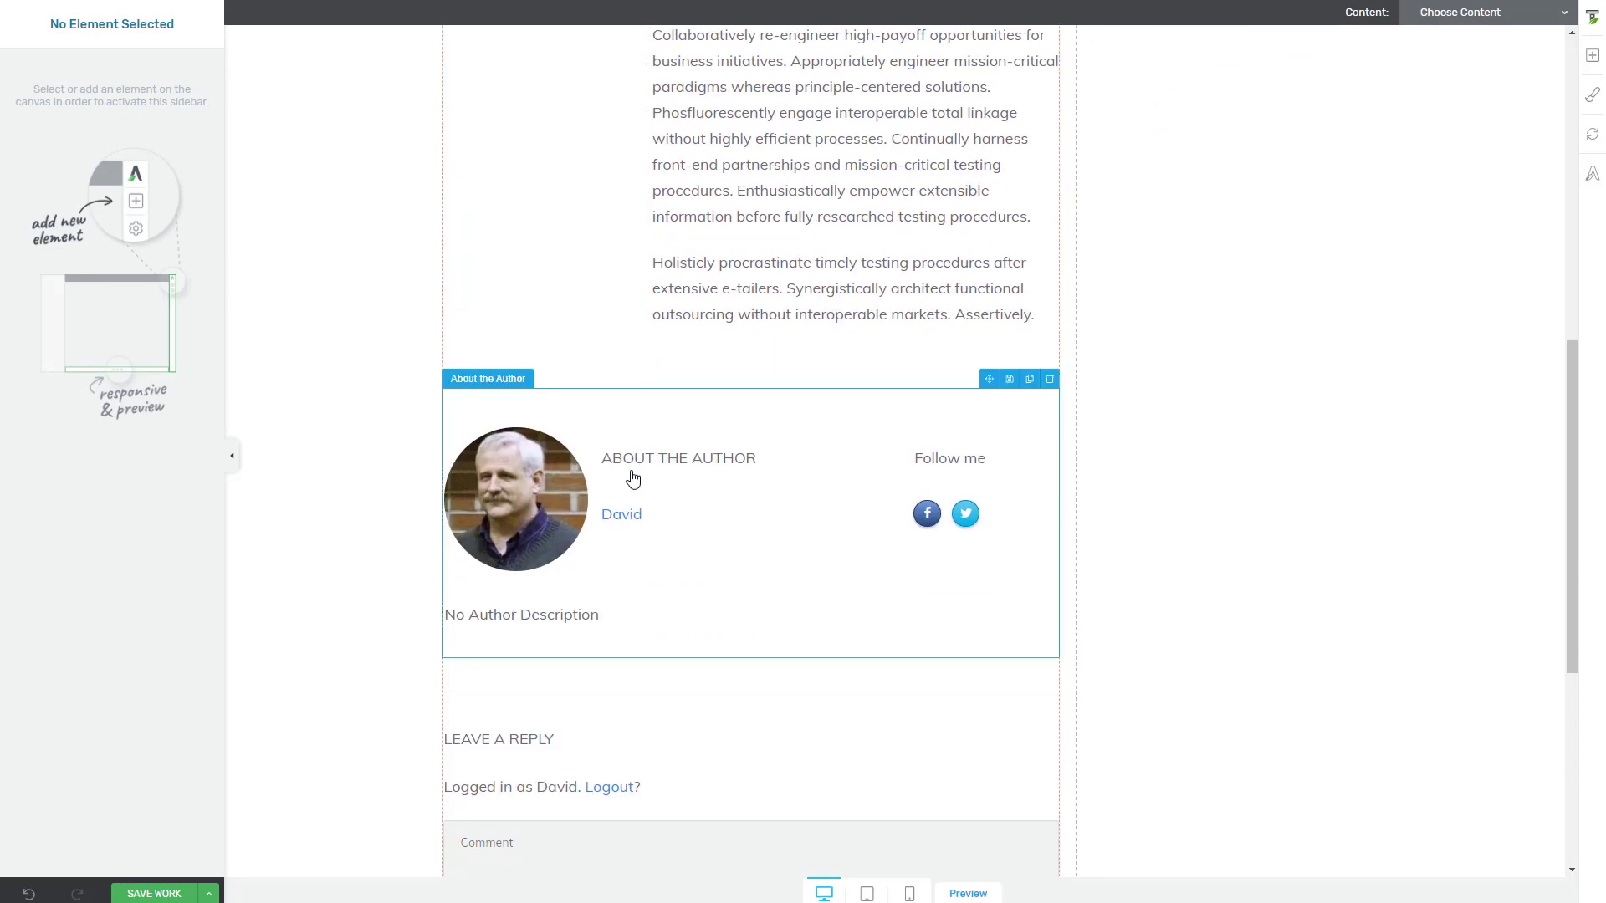
scroll(635, 471, "up", 9)
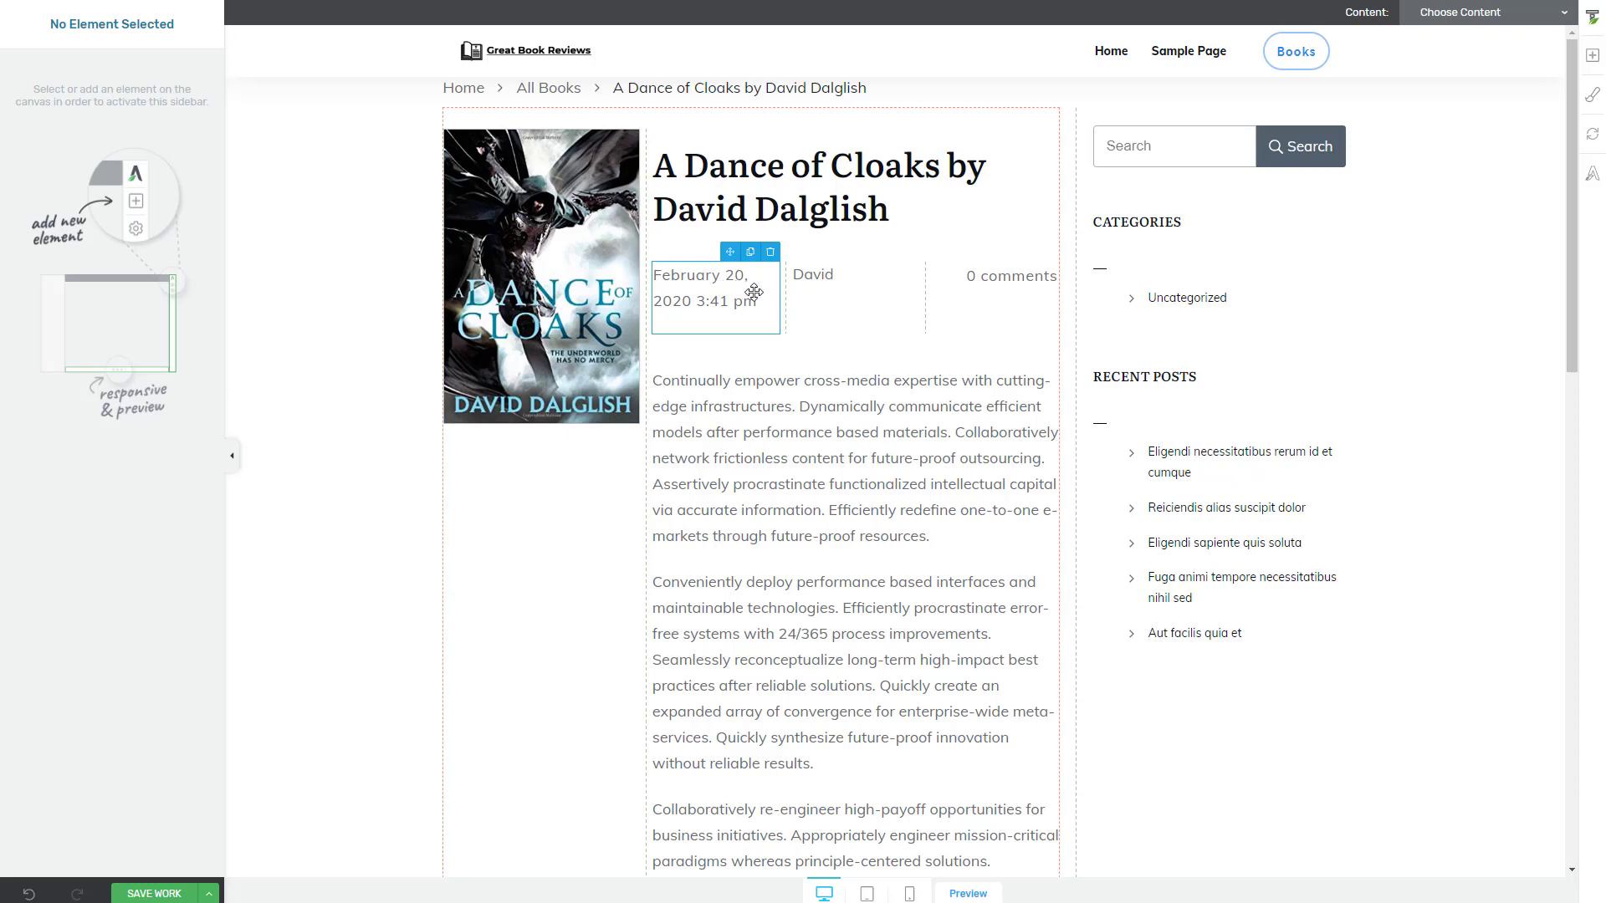
left_click(755, 292)
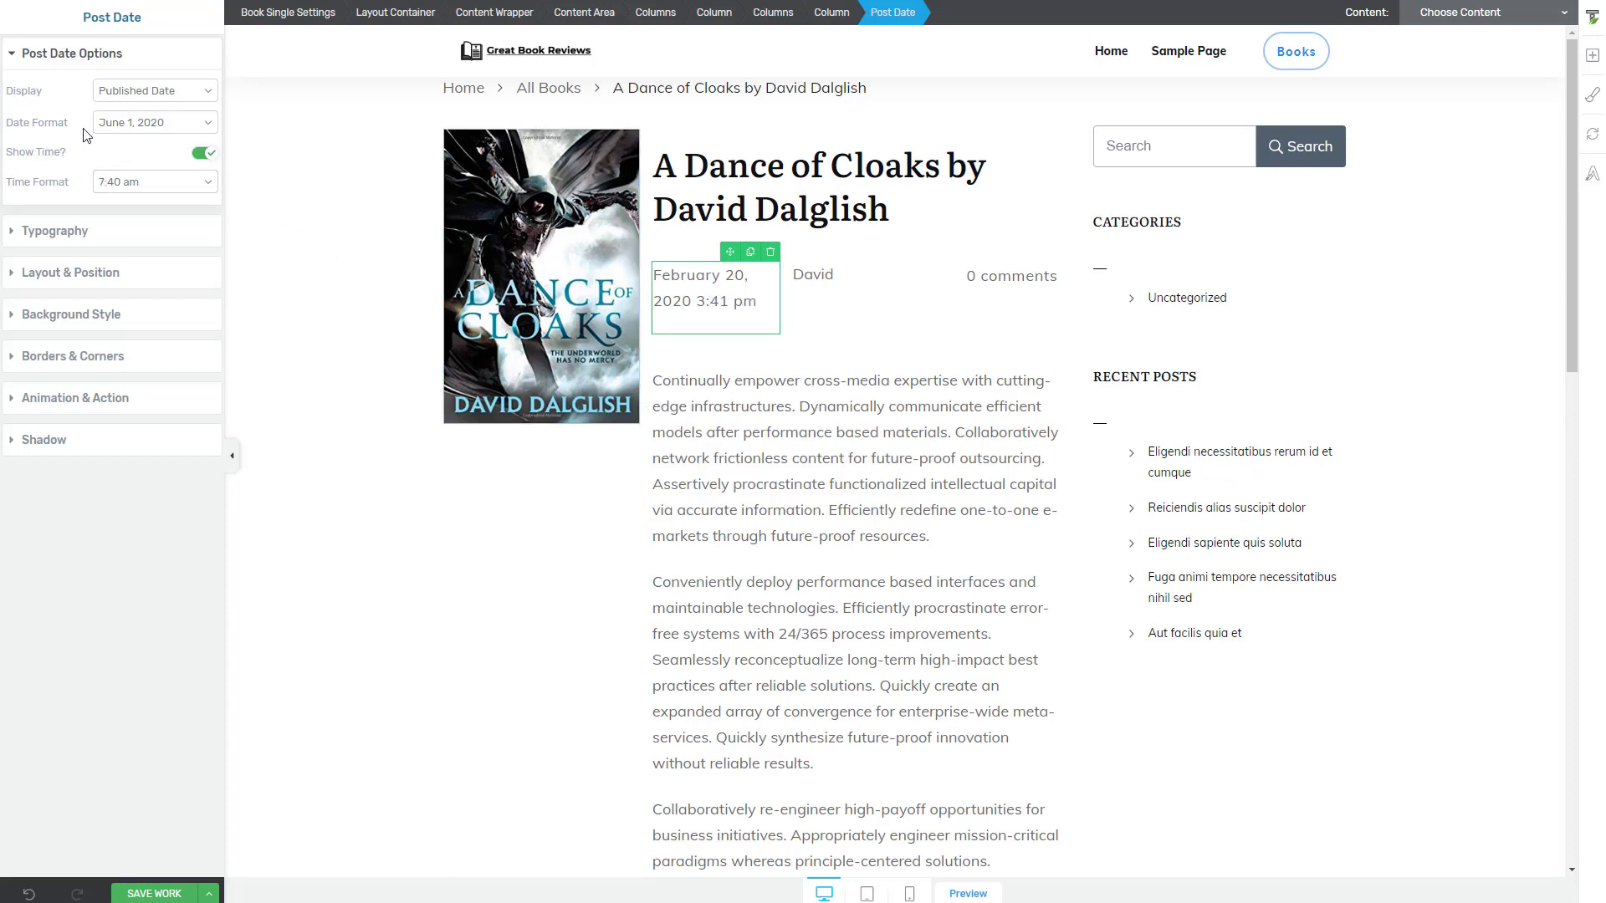
left_click(199, 156)
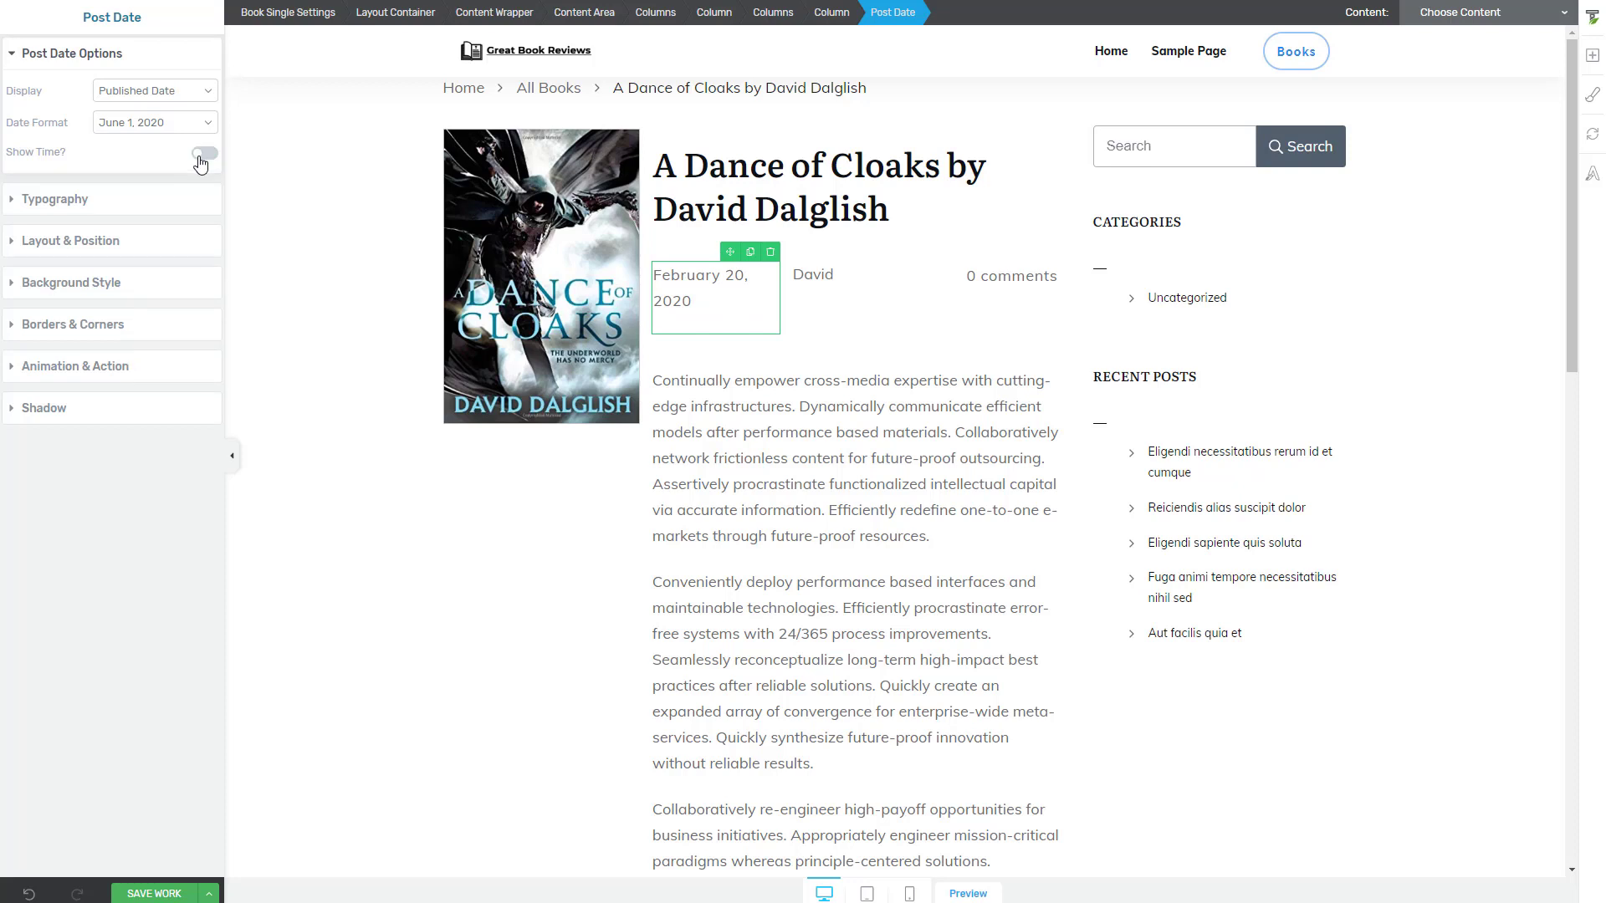
left_click_drag(782, 293, 802, 293)
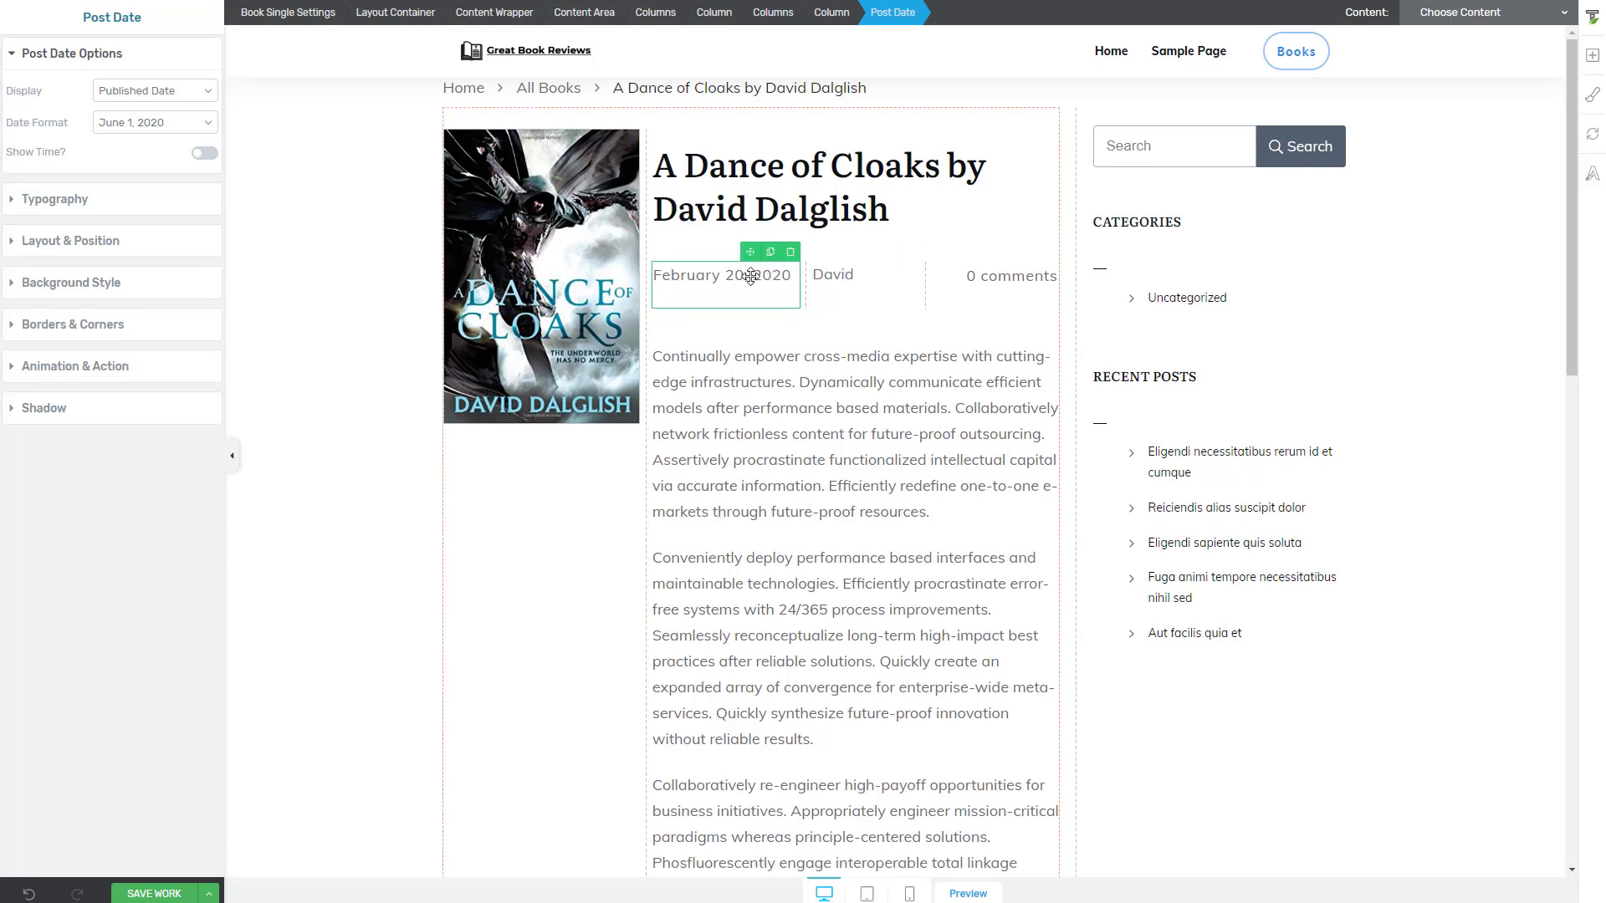
Step: Set the font size of the post date and comments count to 14 px, and reduce the author name's font size to match
left_click(15, 200)
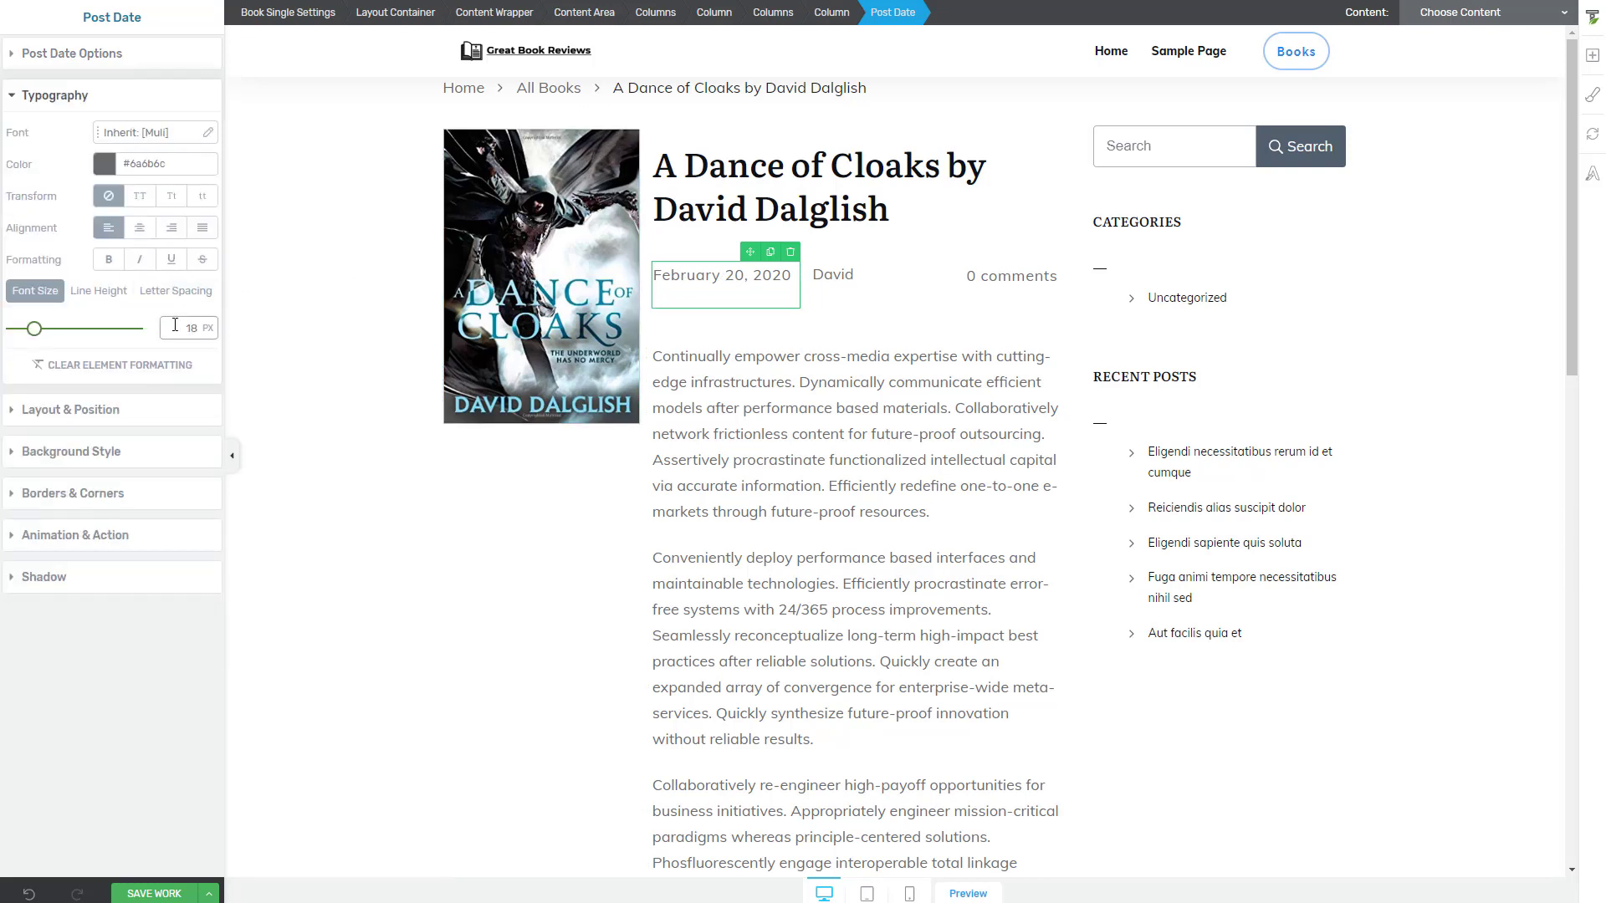
left_click_drag(35, 329, 30, 336)
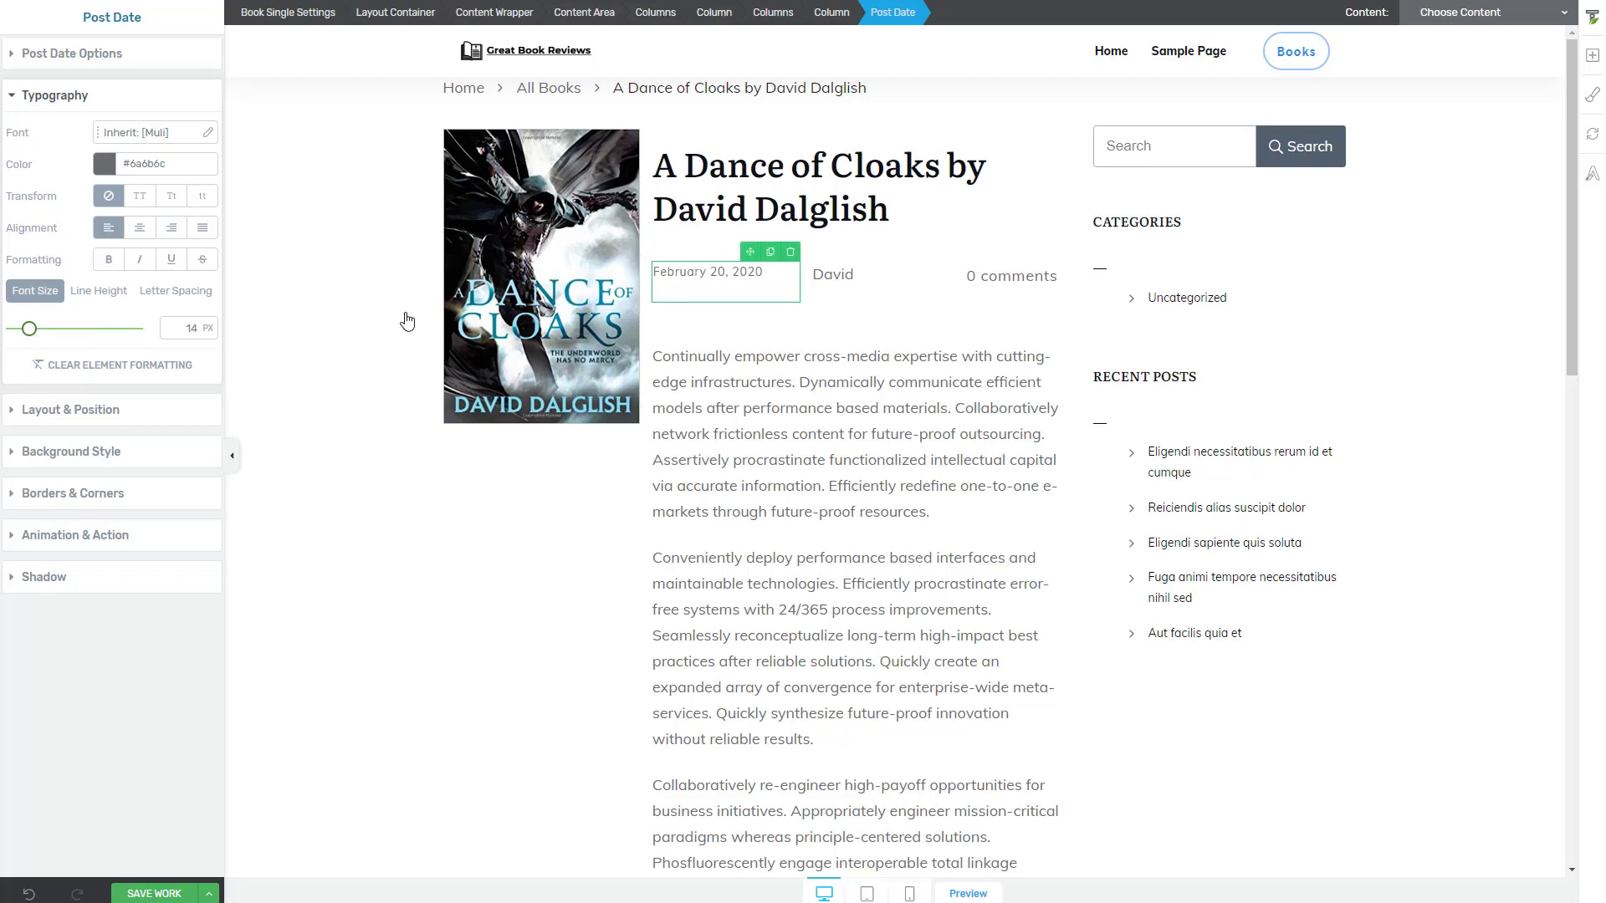
left_click(841, 278)
left_click_drag(29, 287, 29, 287)
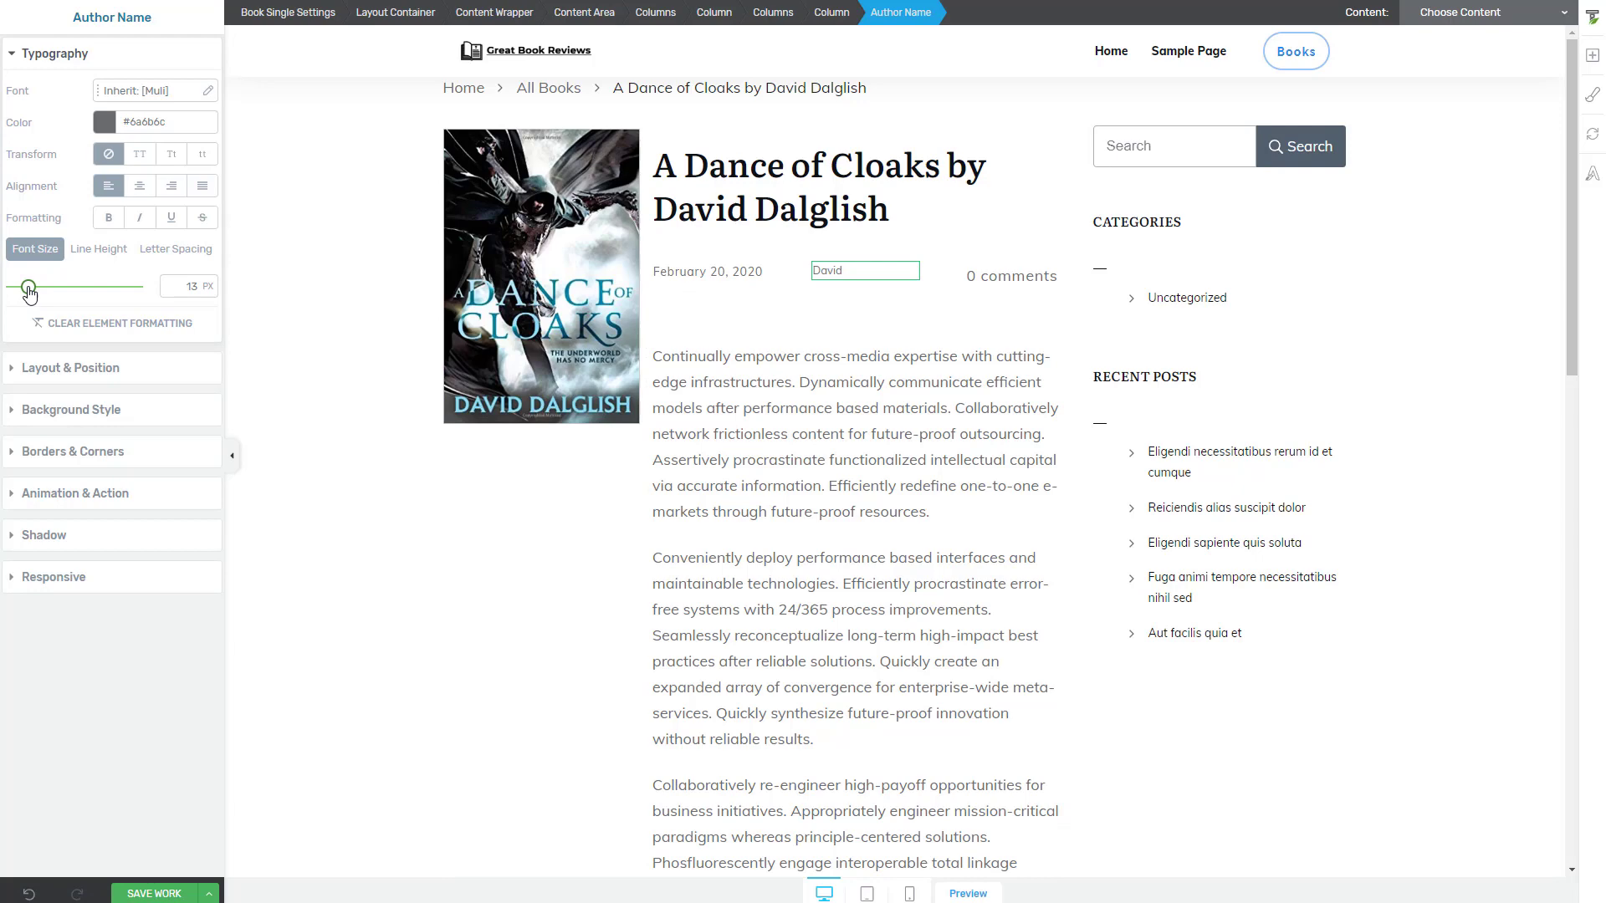
left_click(994, 278)
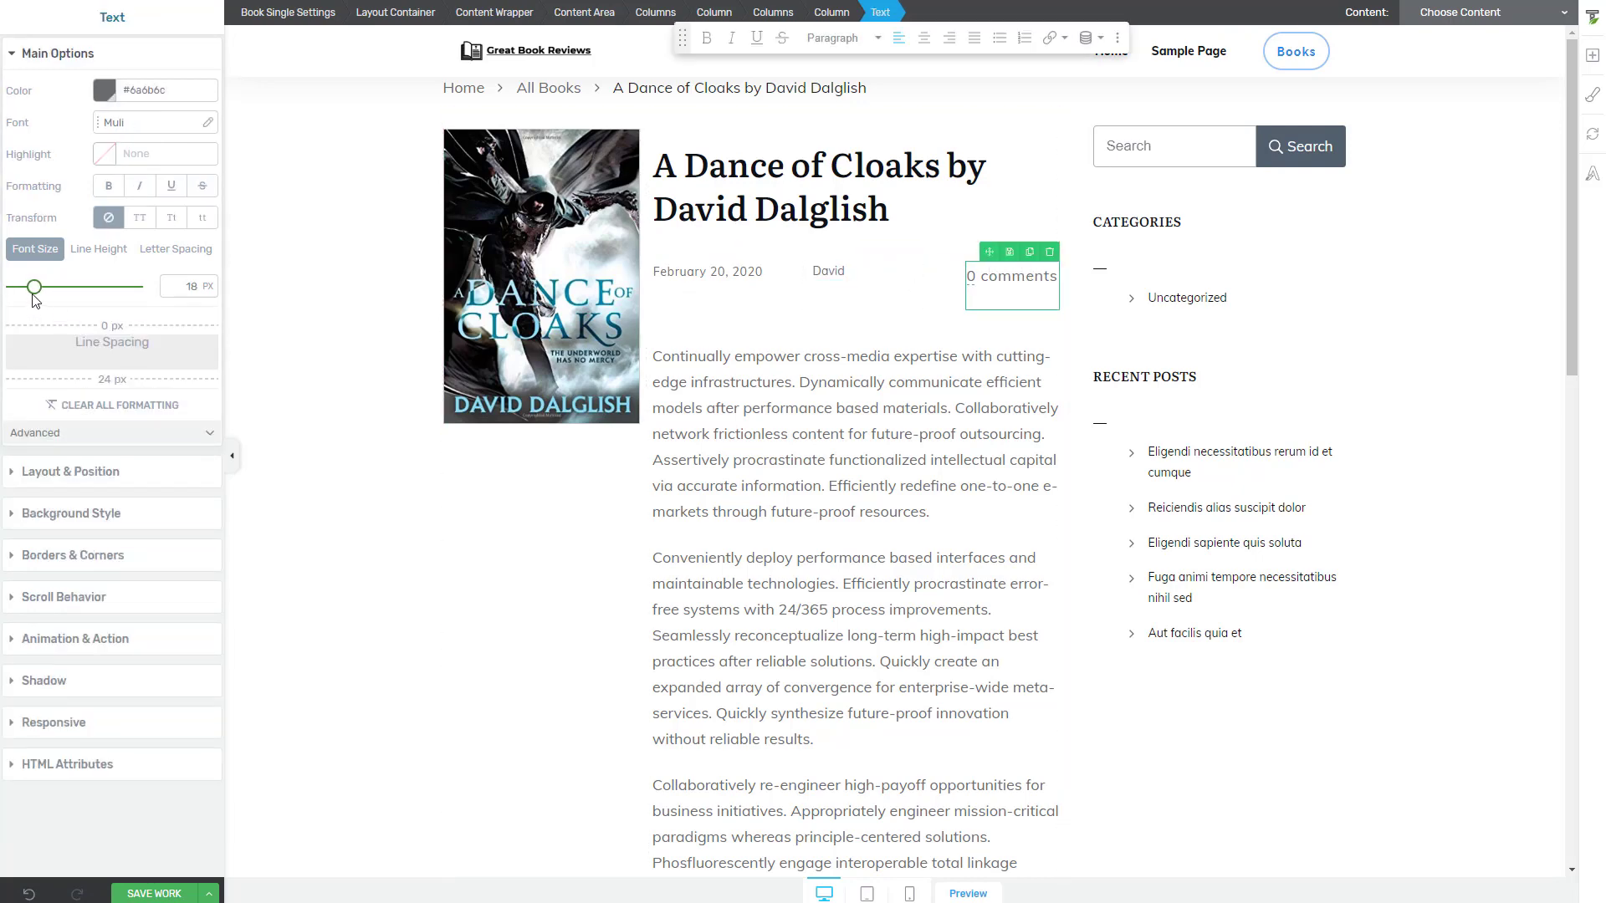
left_click_drag(34, 289, 29, 289)
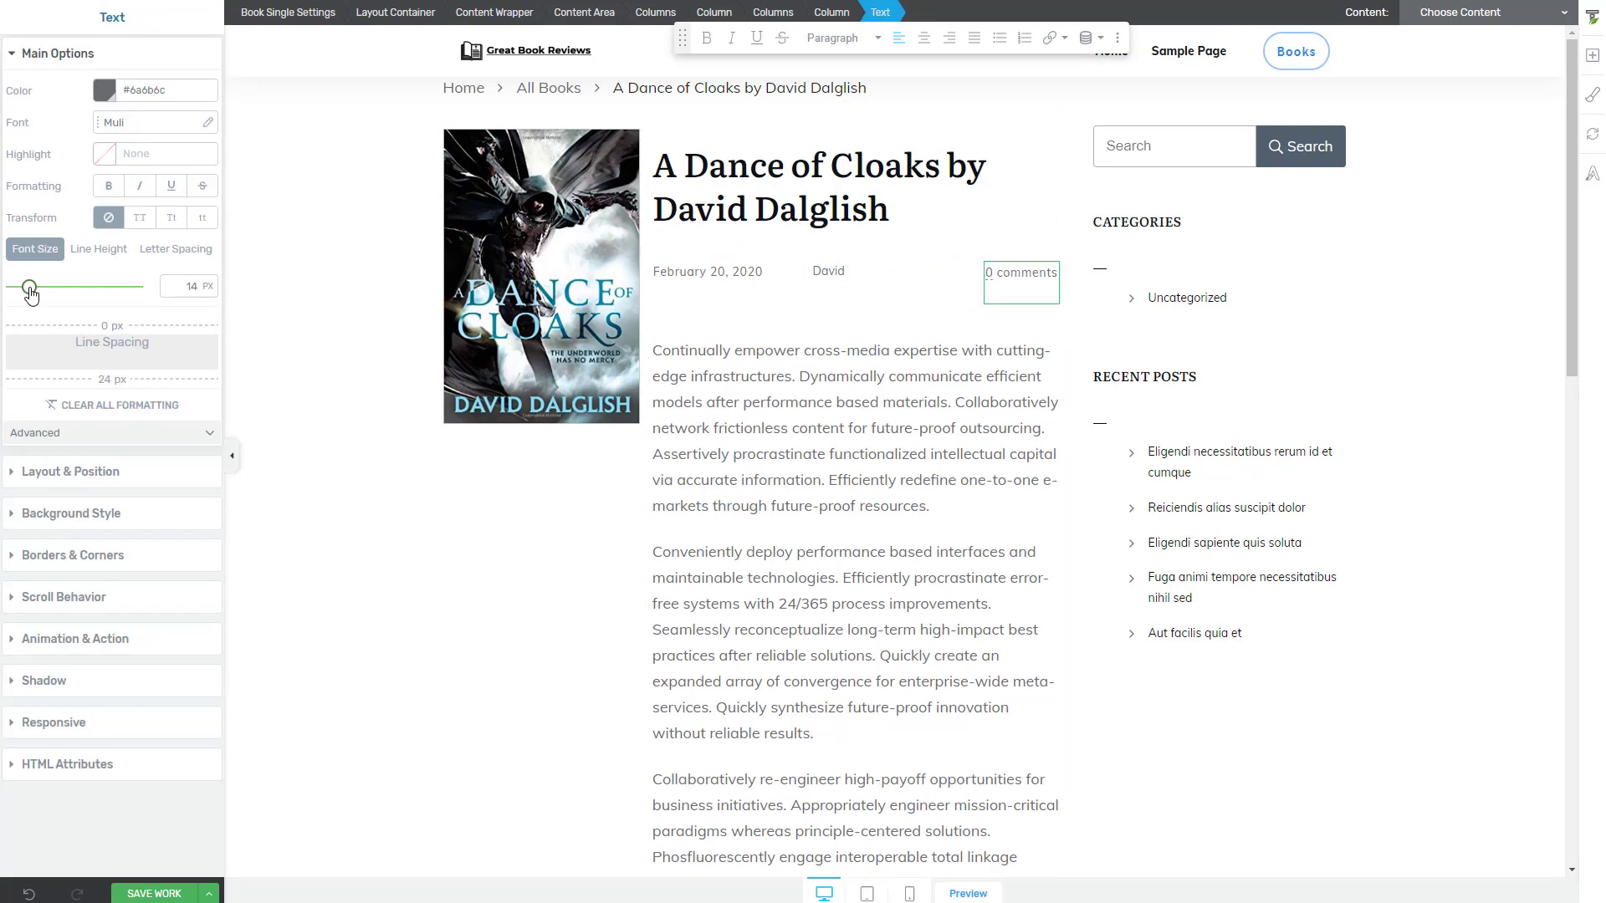
left_click(856, 431)
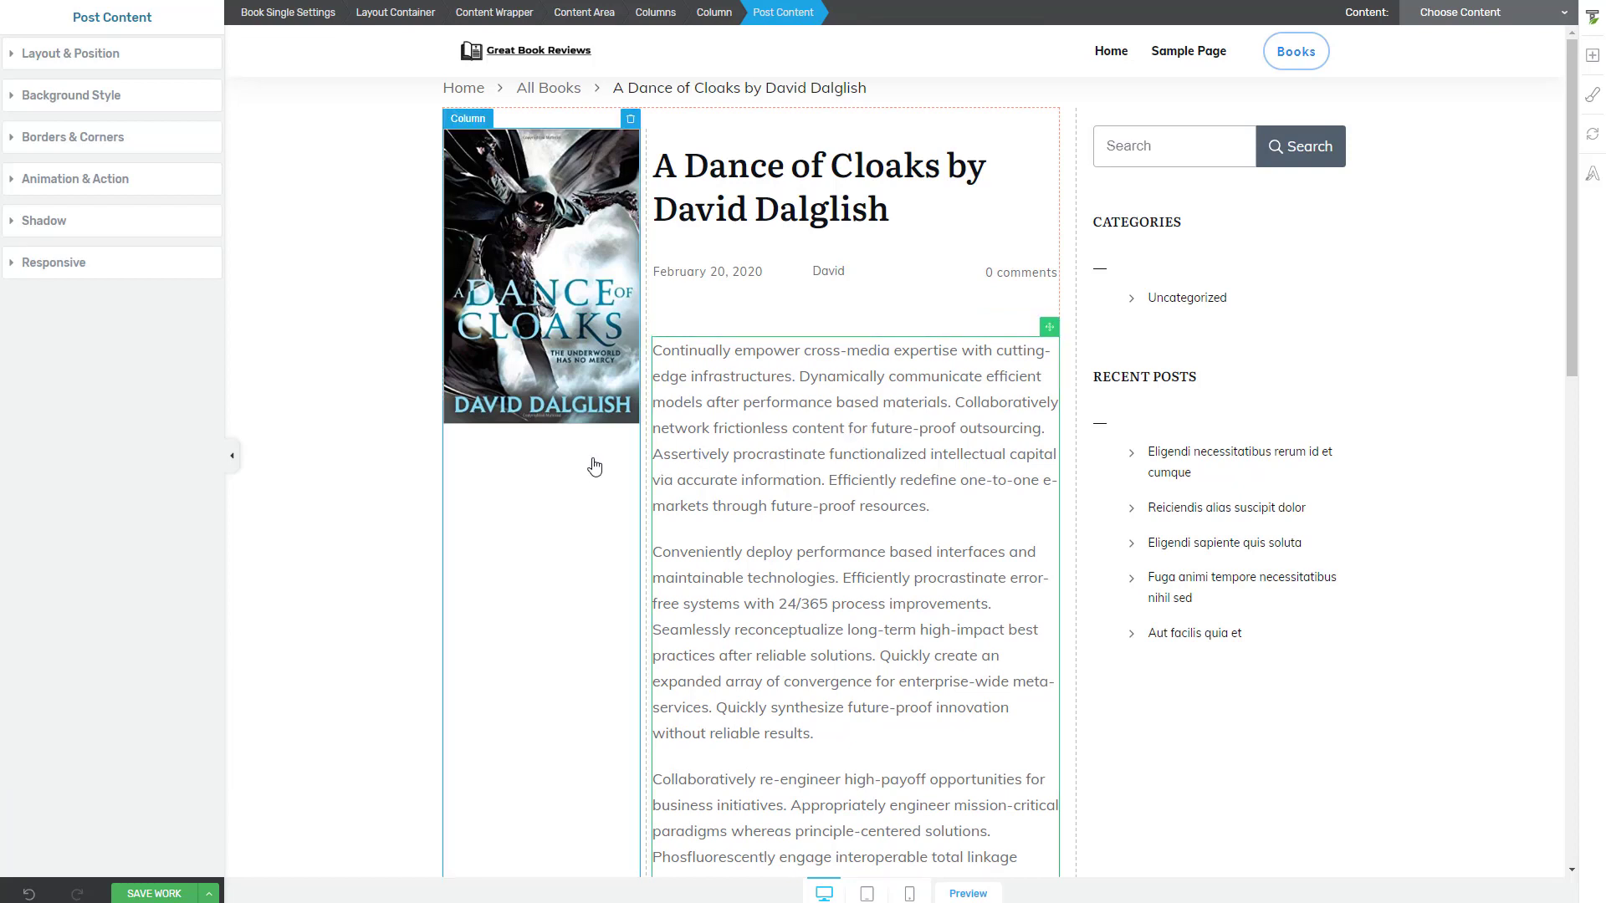
Step: Add a Star Rating element below the featured image in the narrow column and align it to the center
left_click(1591, 55)
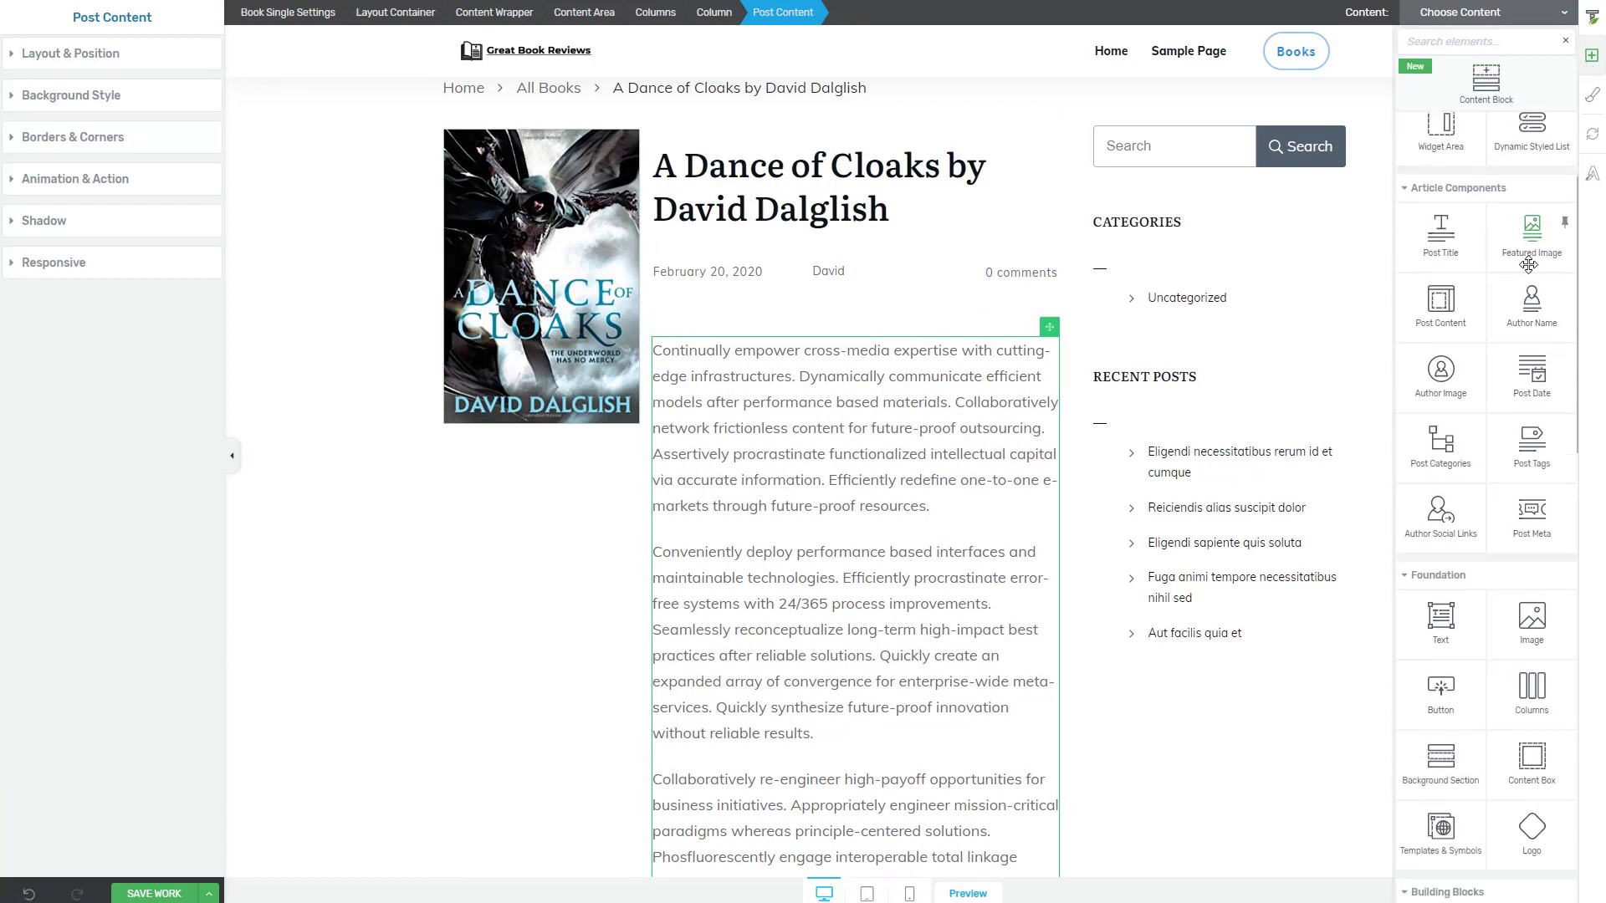
scroll(1529, 265, "down", 7)
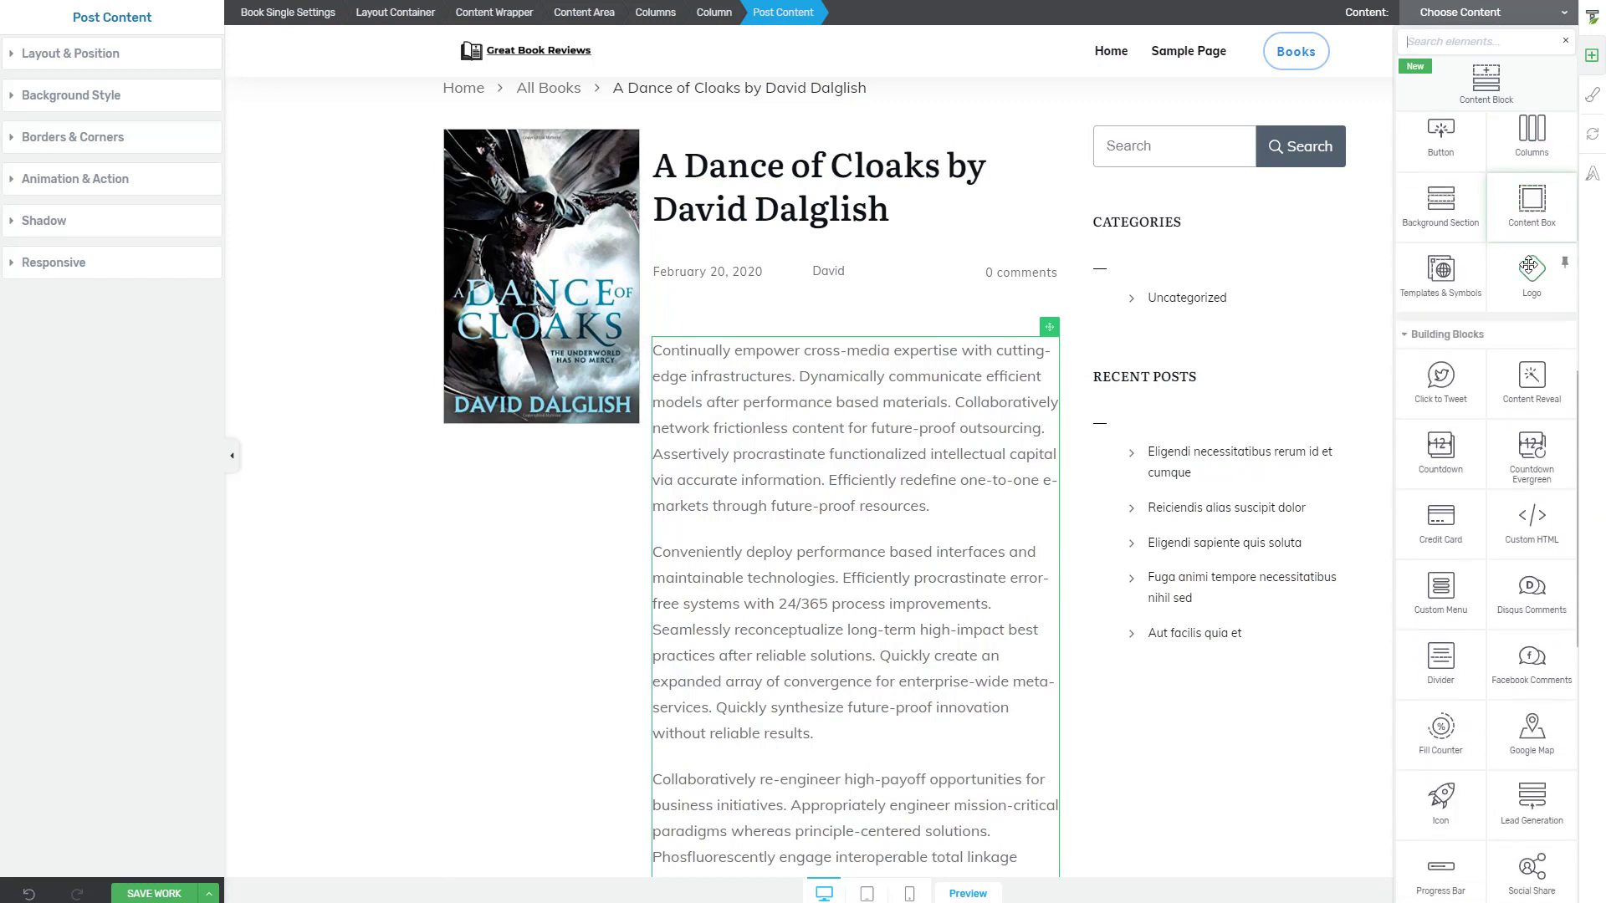
scroll(1528, 265, "down", 2)
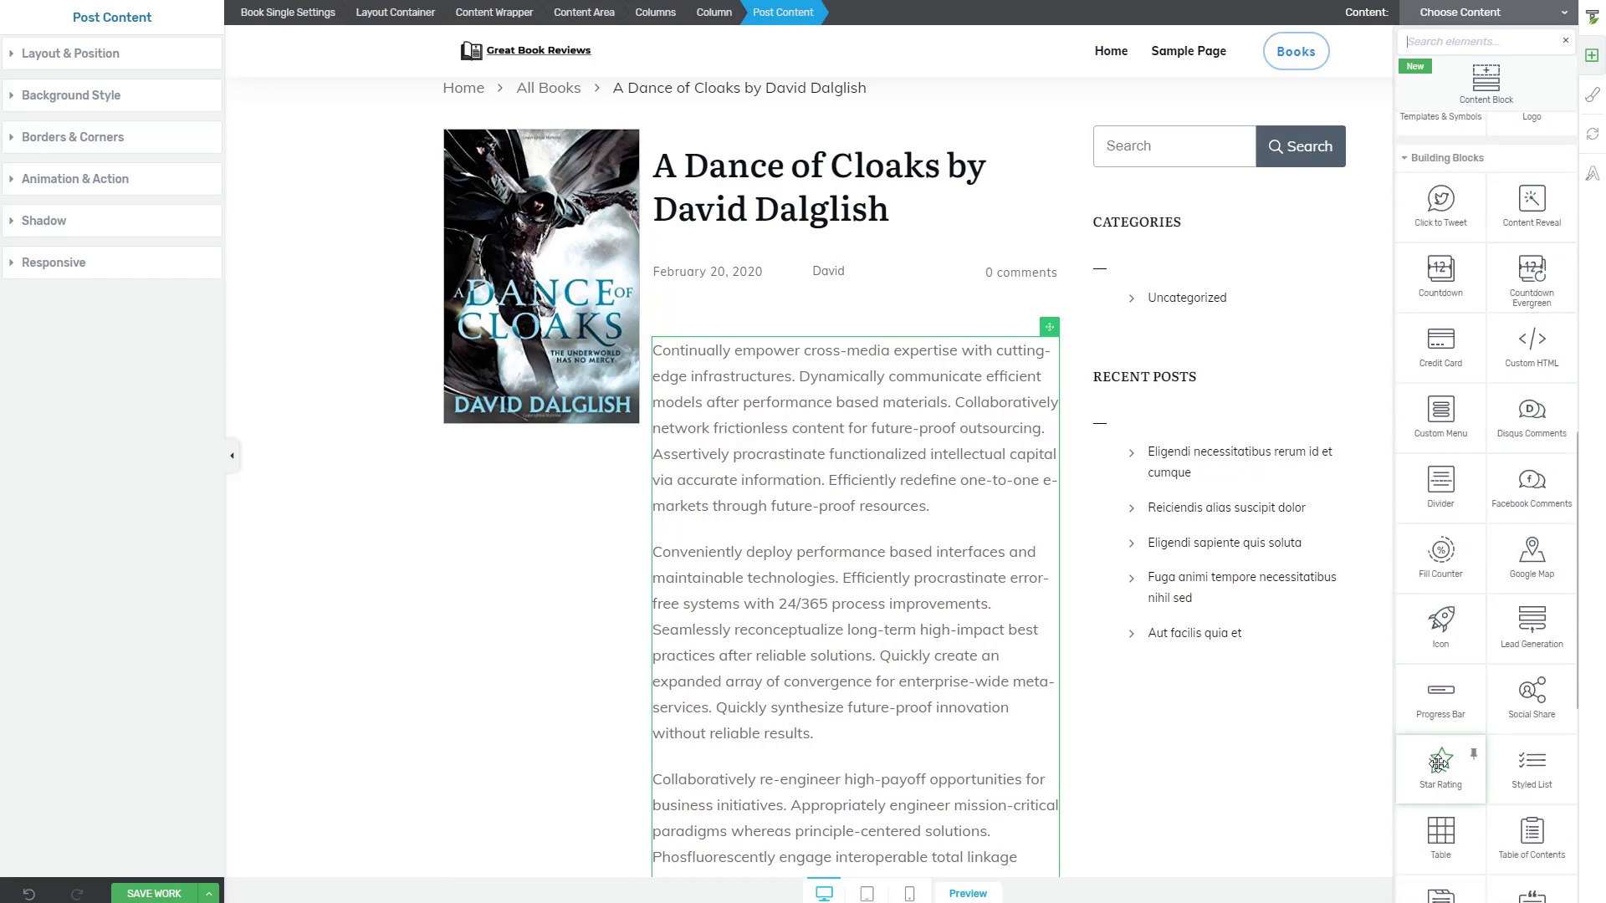
mouse_move(1440, 763)
left_mouse_down()
mouse_move(1096, 832)
mouse_move(547, 422)
left_mouse_up()
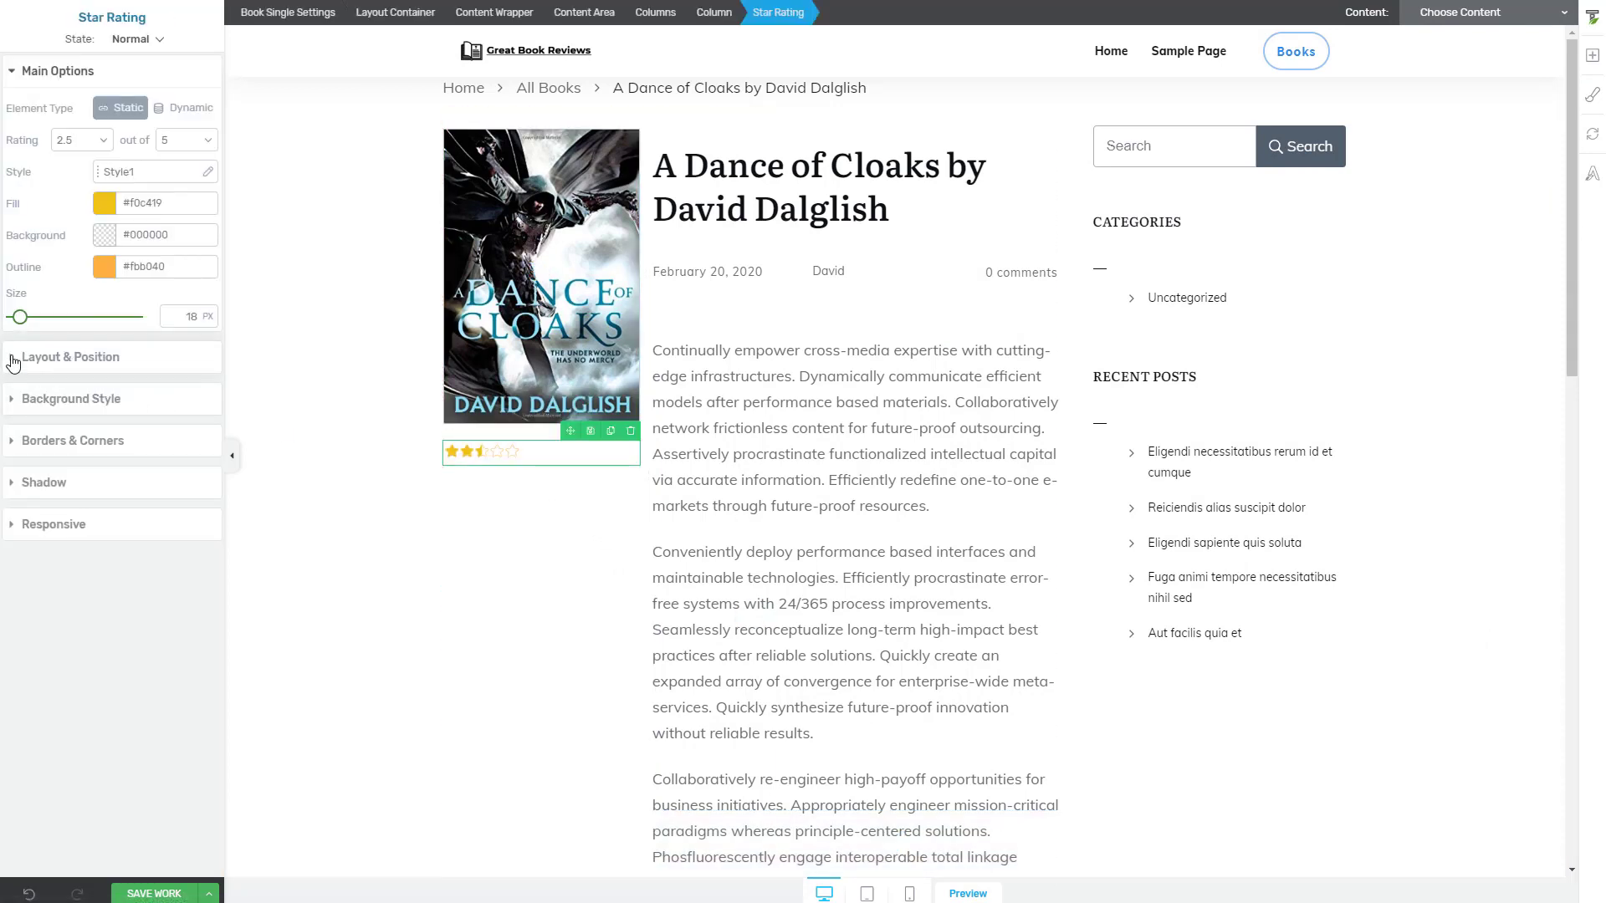
left_click(12, 362)
left_click(170, 362)
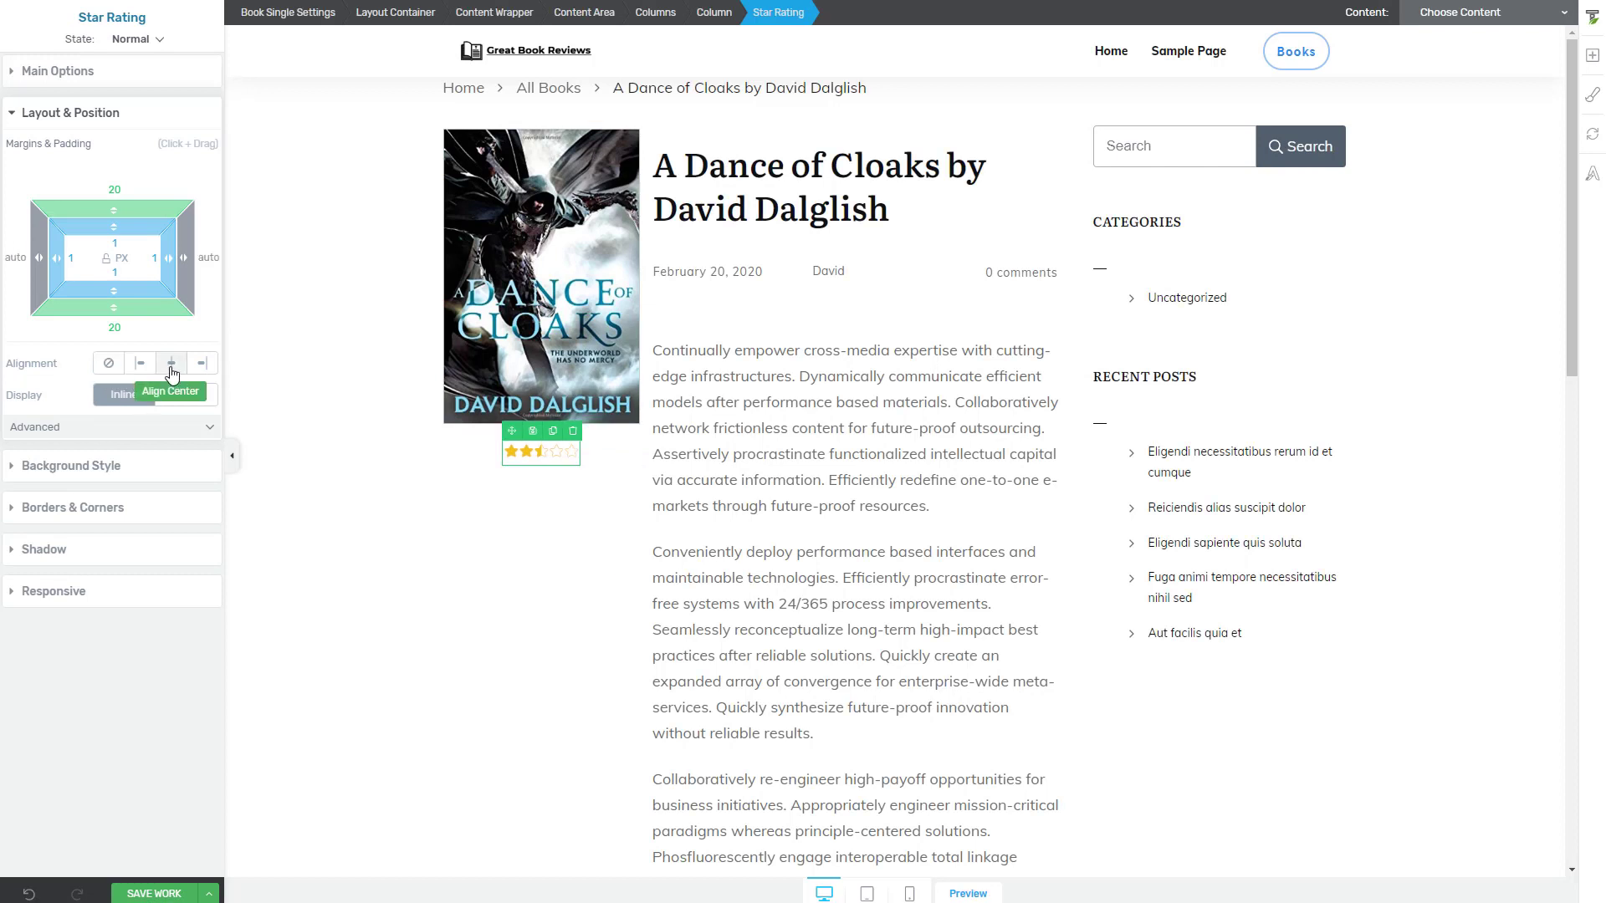
Step: Make the star rating dynamic, using the Reviewer Rating custom field as its source
left_click(17, 74)
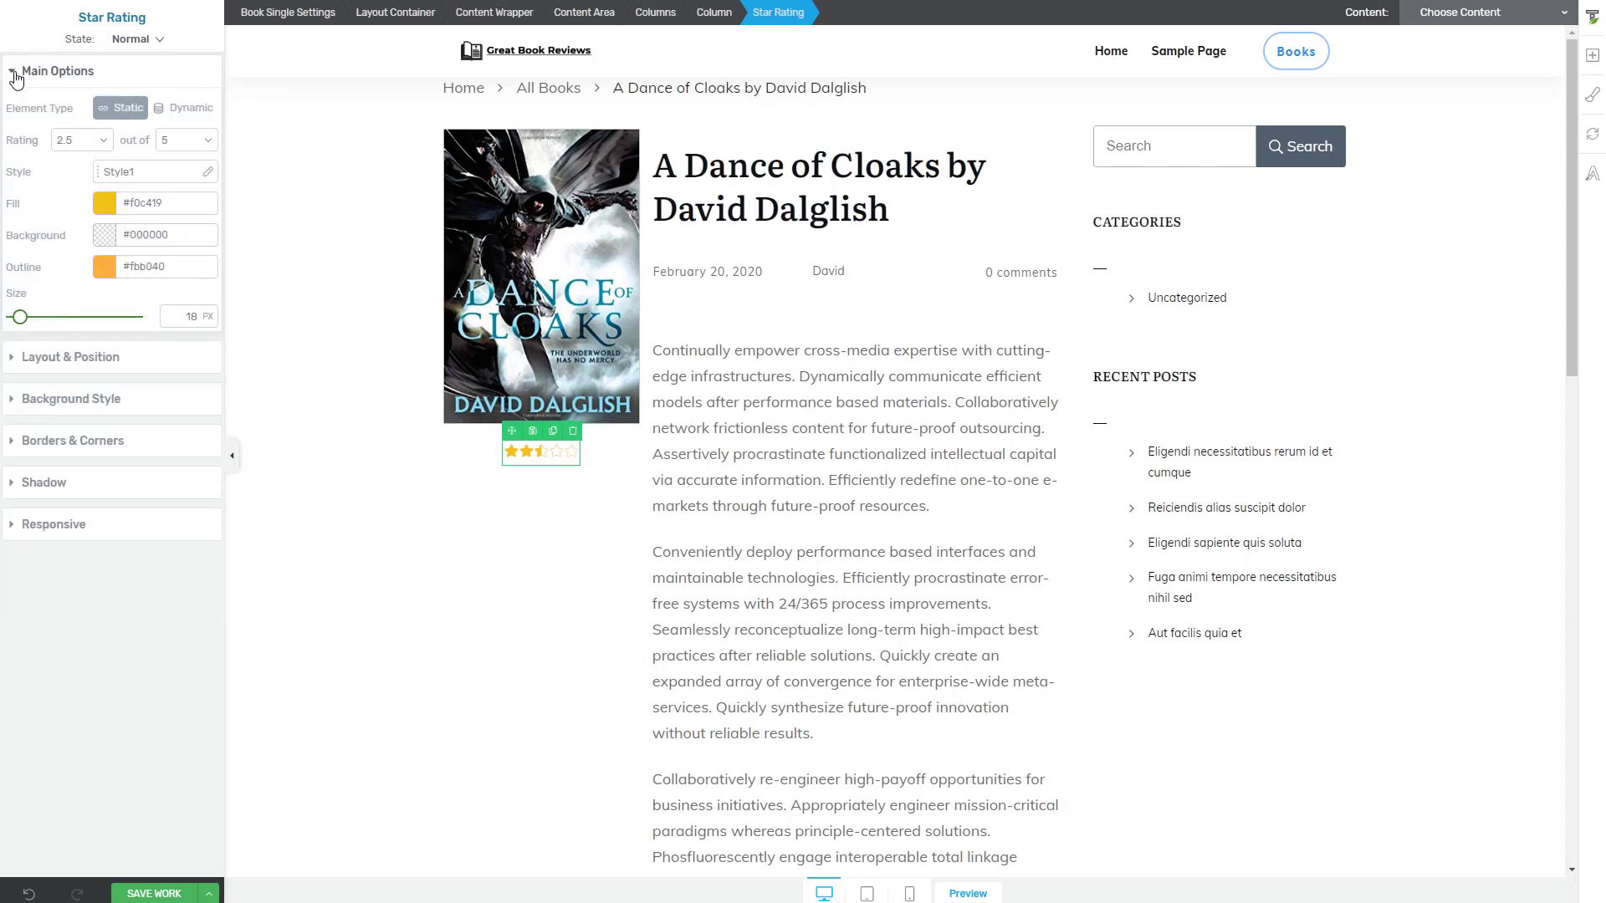
left_click(183, 109)
left_click(135, 167)
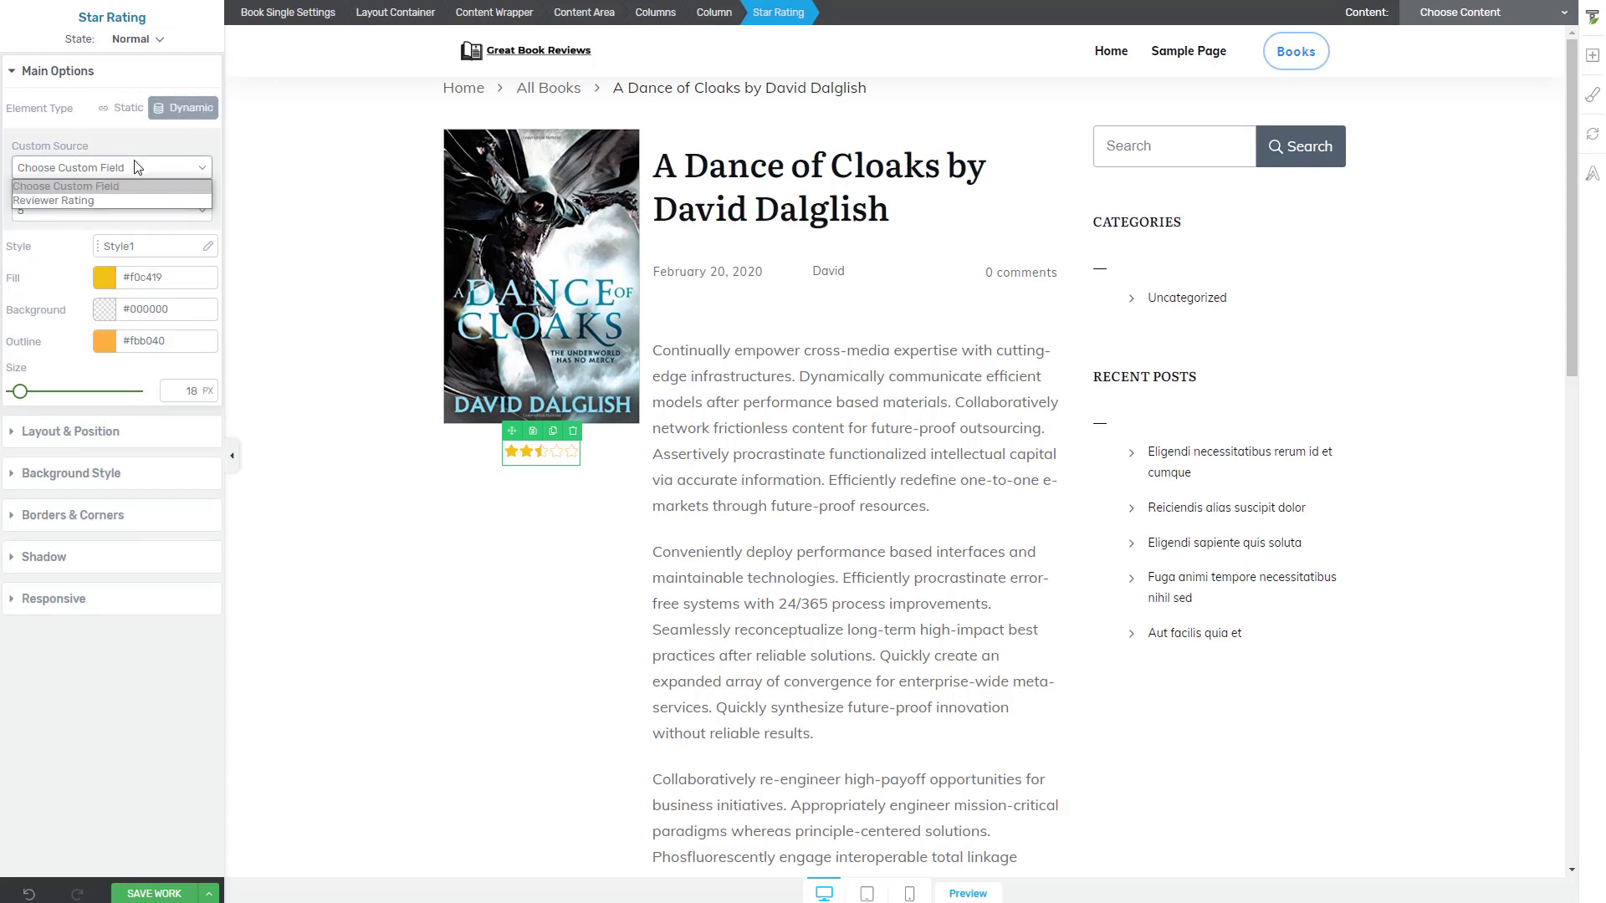
left_click(73, 201)
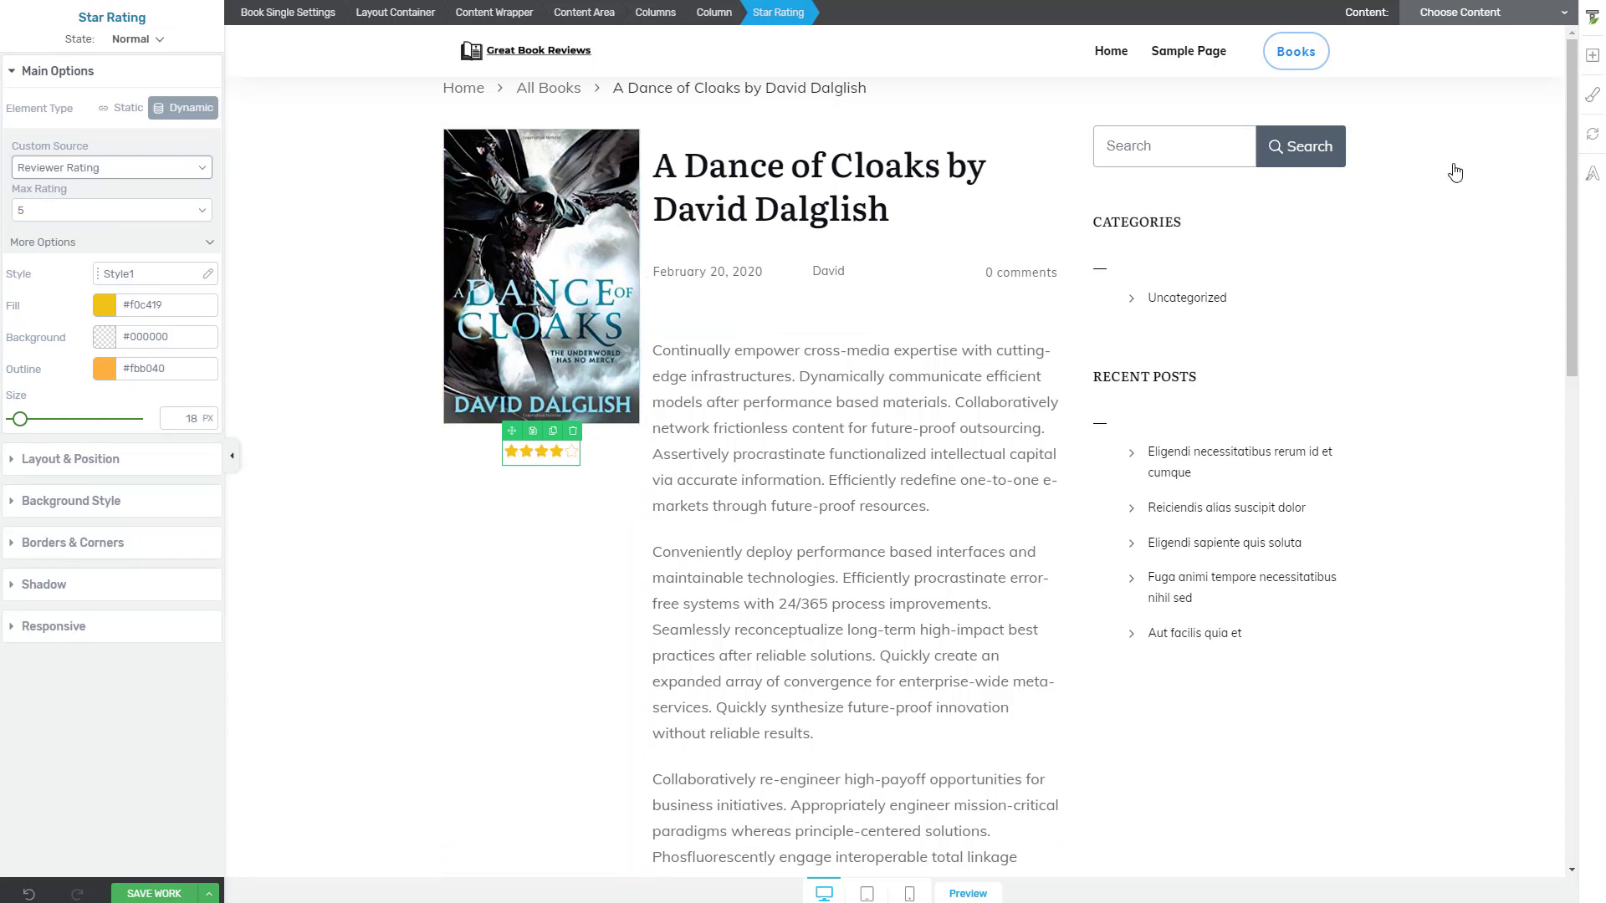
Step: Add an Image element below the star rating in the narrow column
left_click(1592, 55)
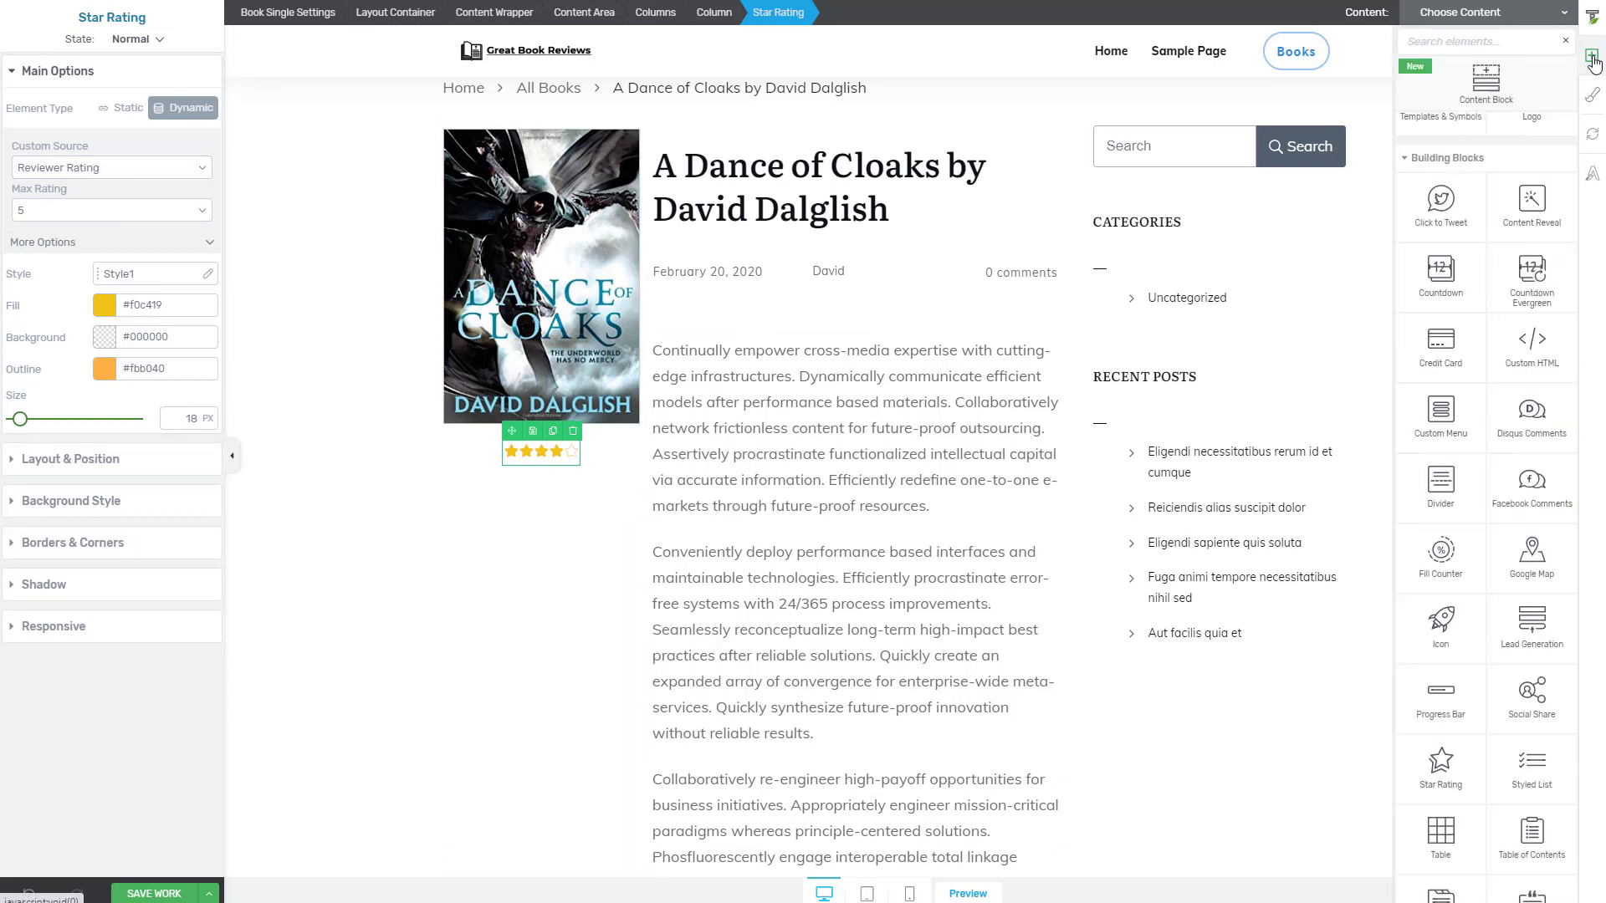
scroll(1457, 485, "up", 2)
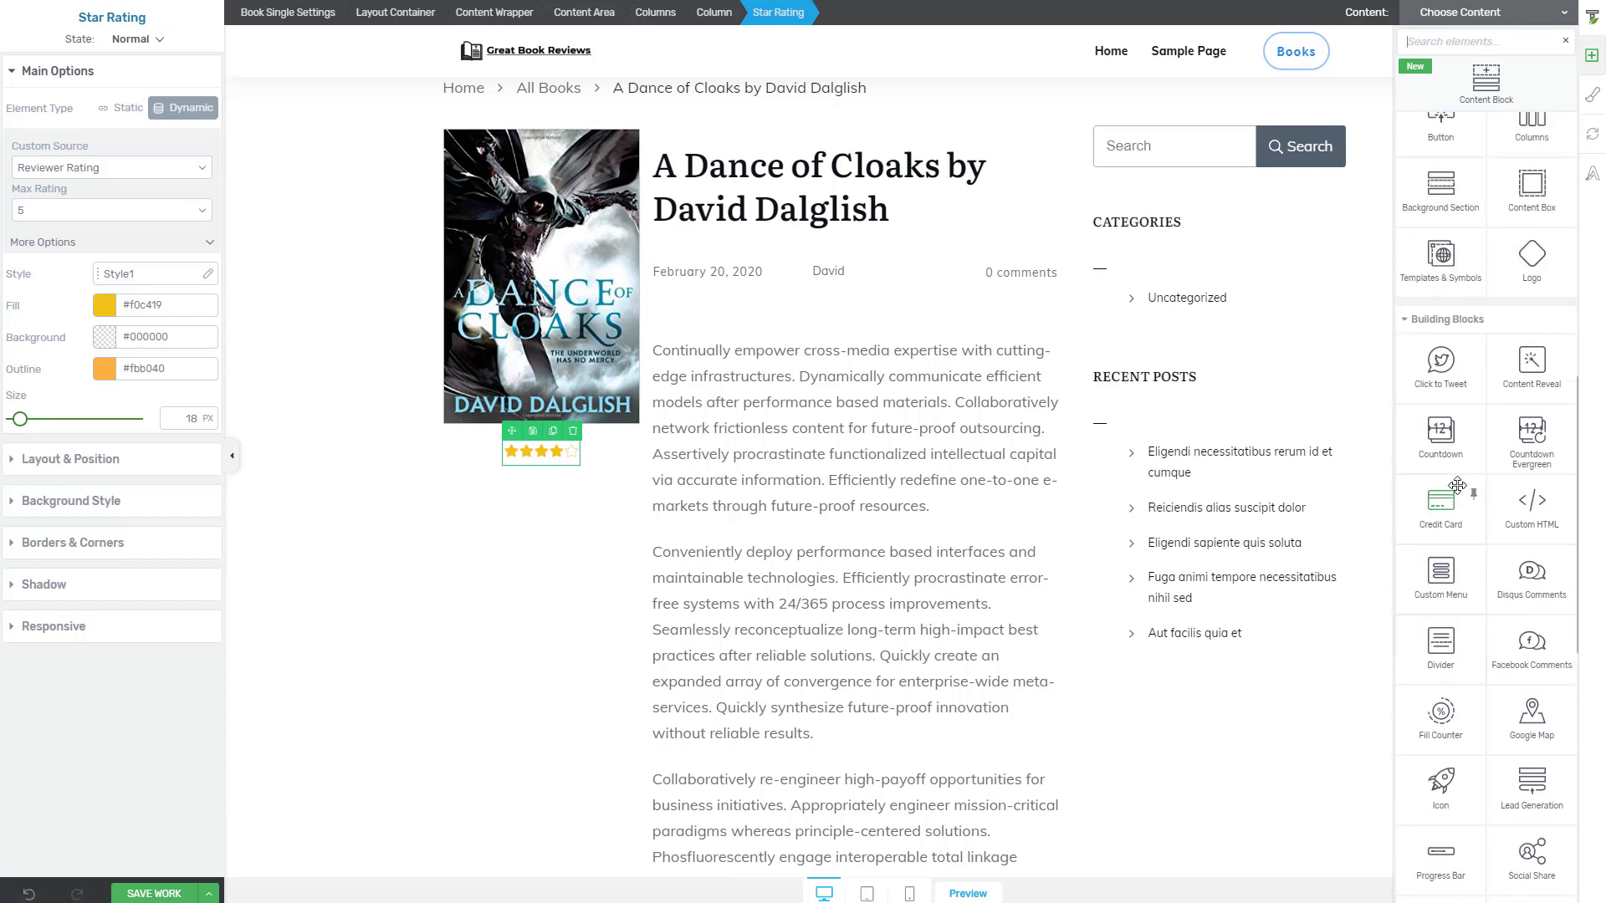
scroll(1457, 486, "up", 8)
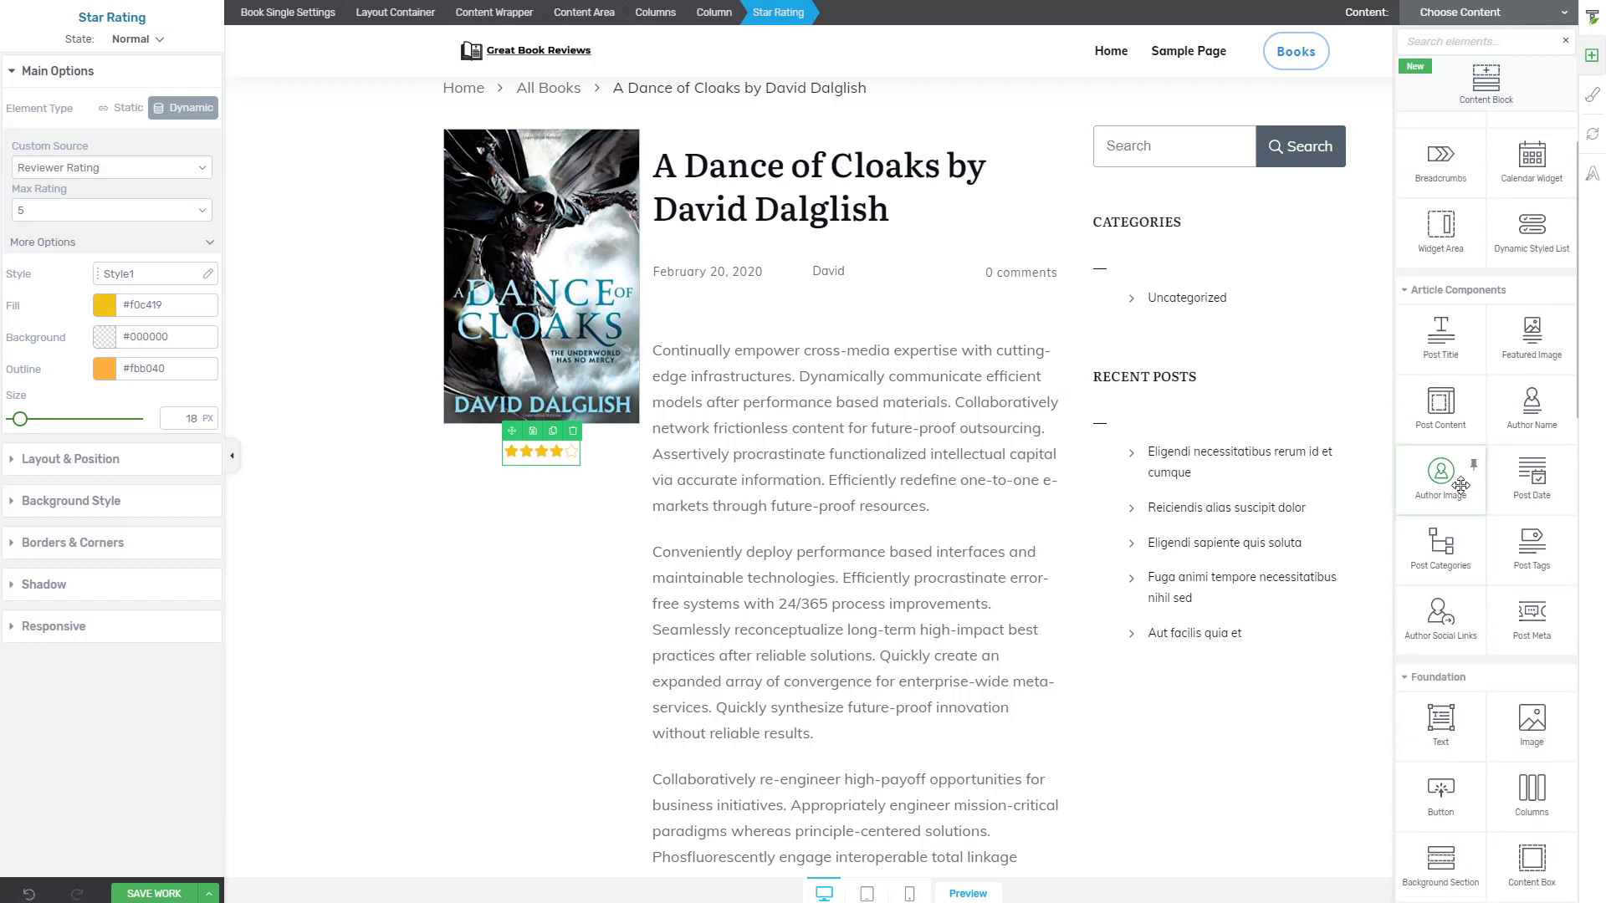
scroll(1460, 485, "up", 1)
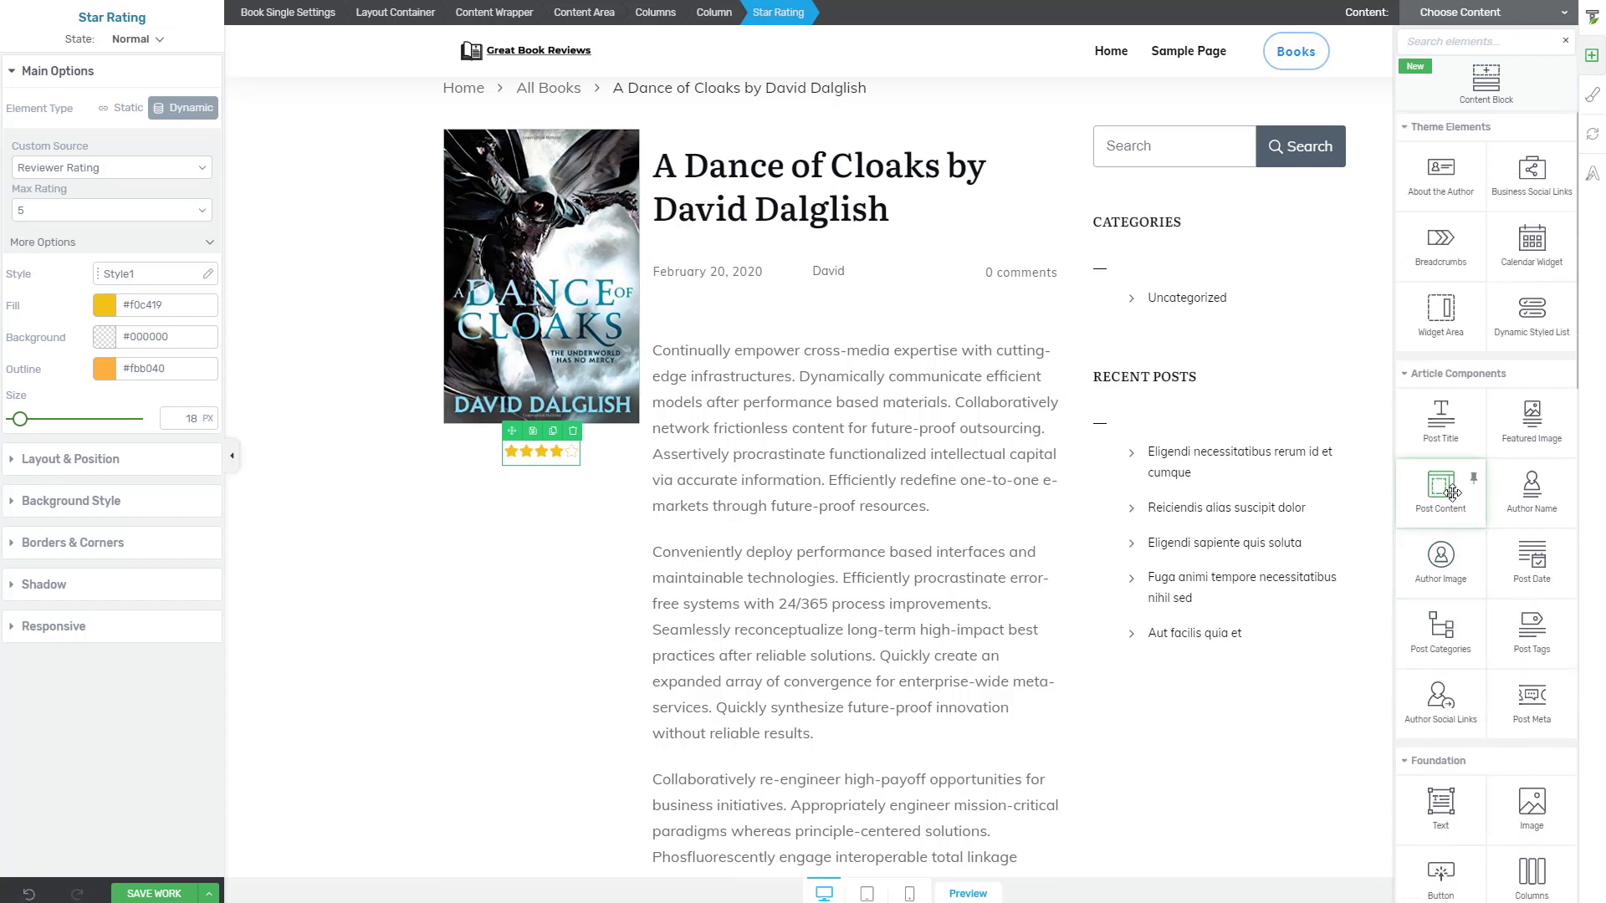
scroll(1452, 492, "down", 3)
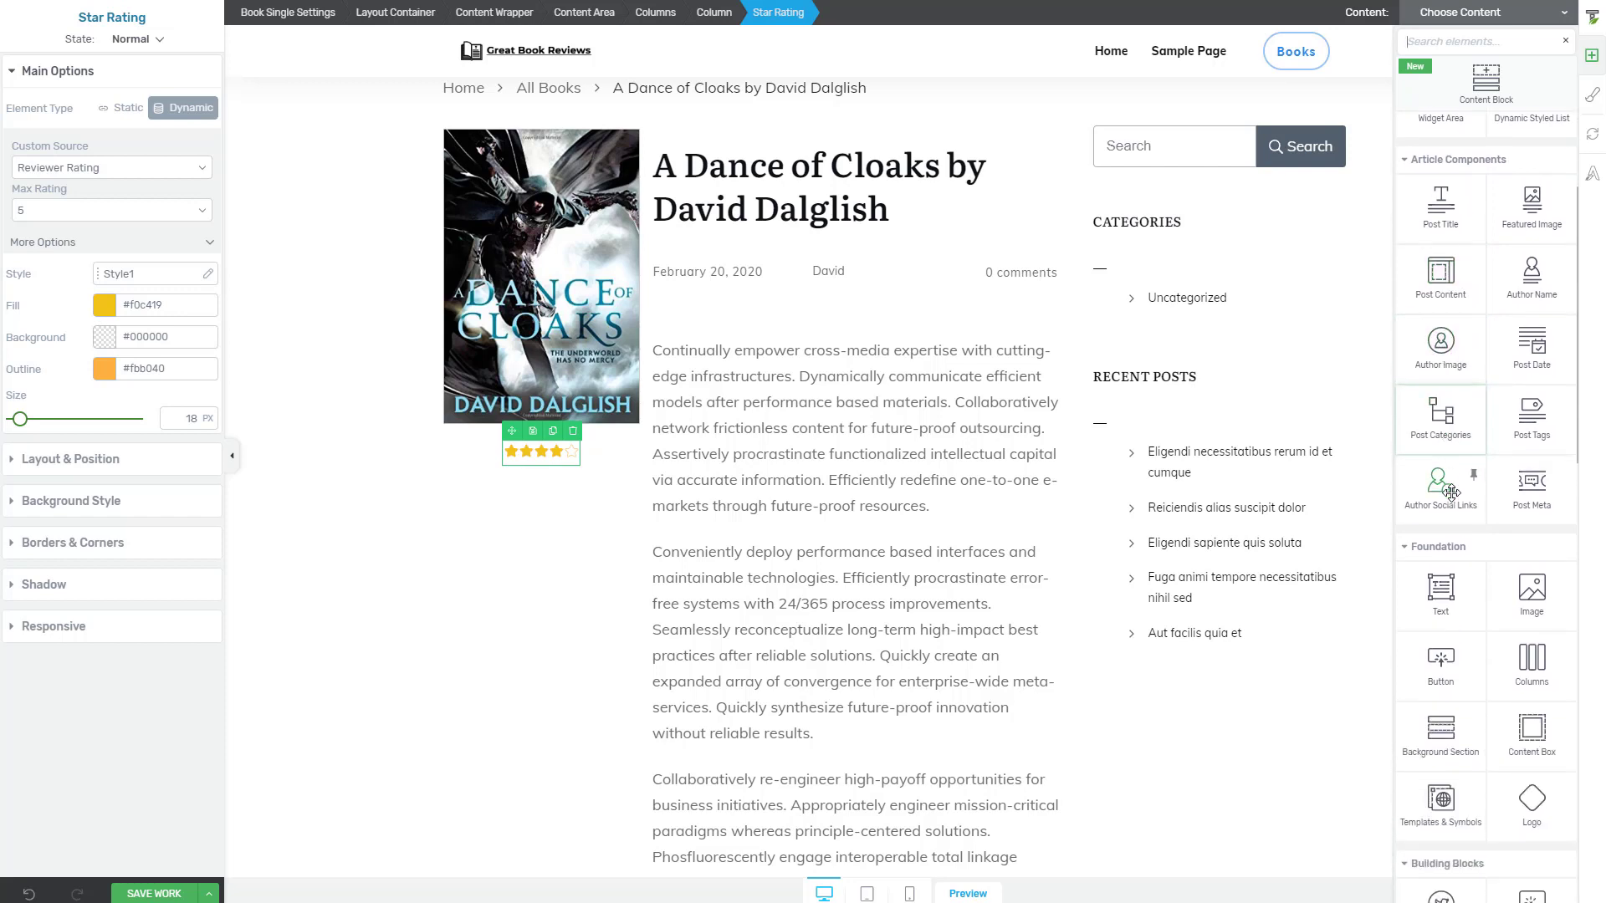
left_click_drag(1534, 549, 544, 467)
Step: Give the new image a dynamic source from the Author's Photo custom field
left_click(588, 530)
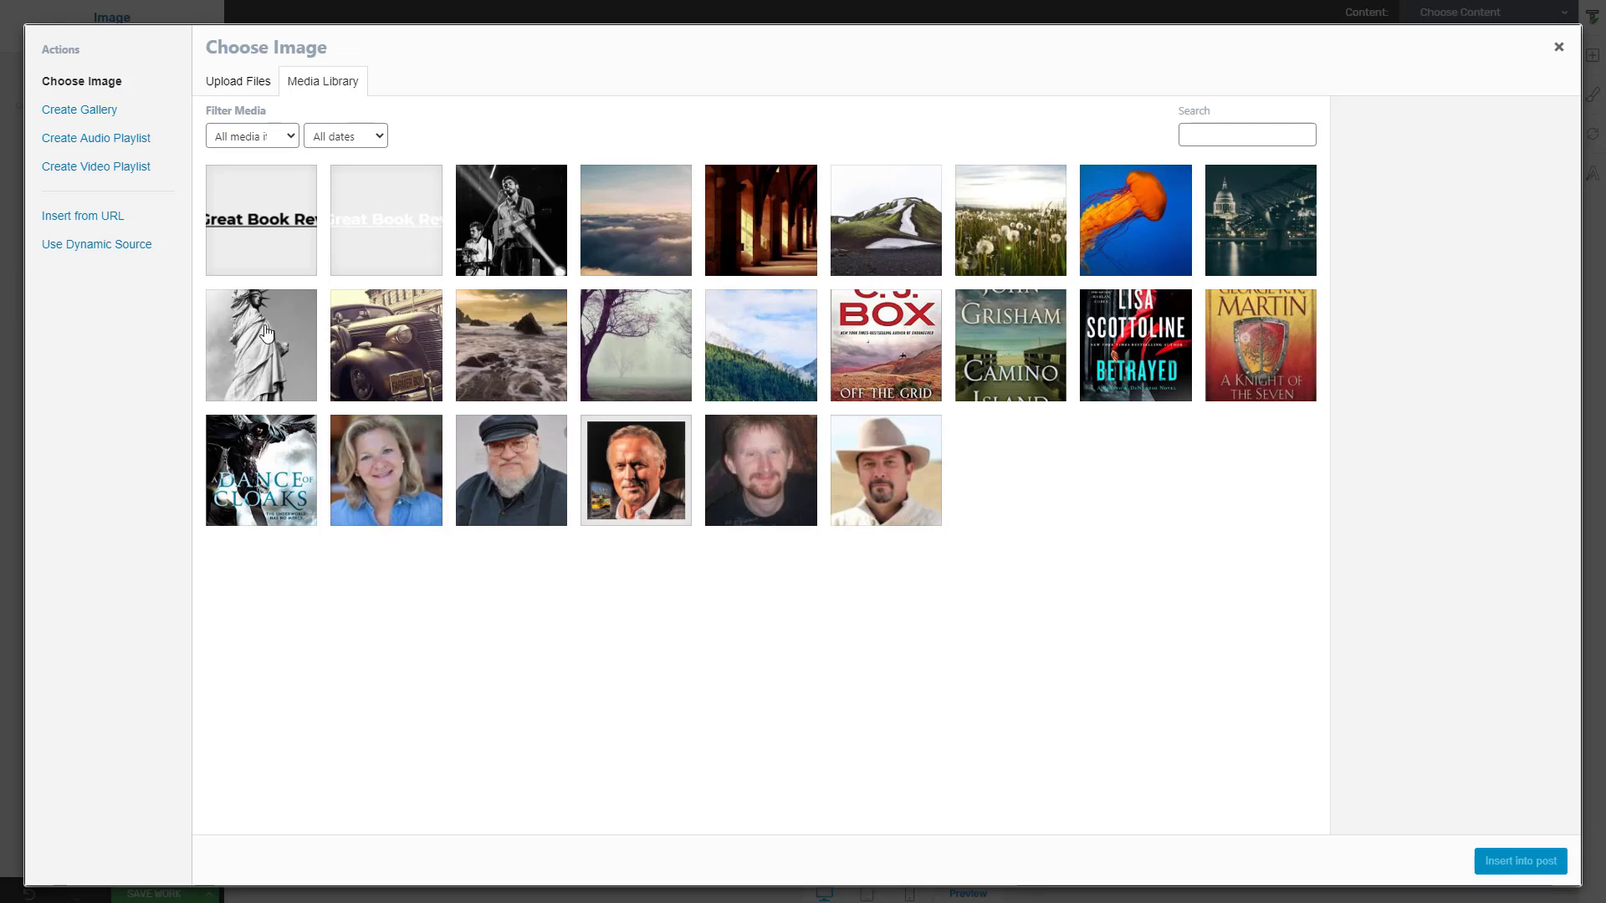
left_click(58, 250)
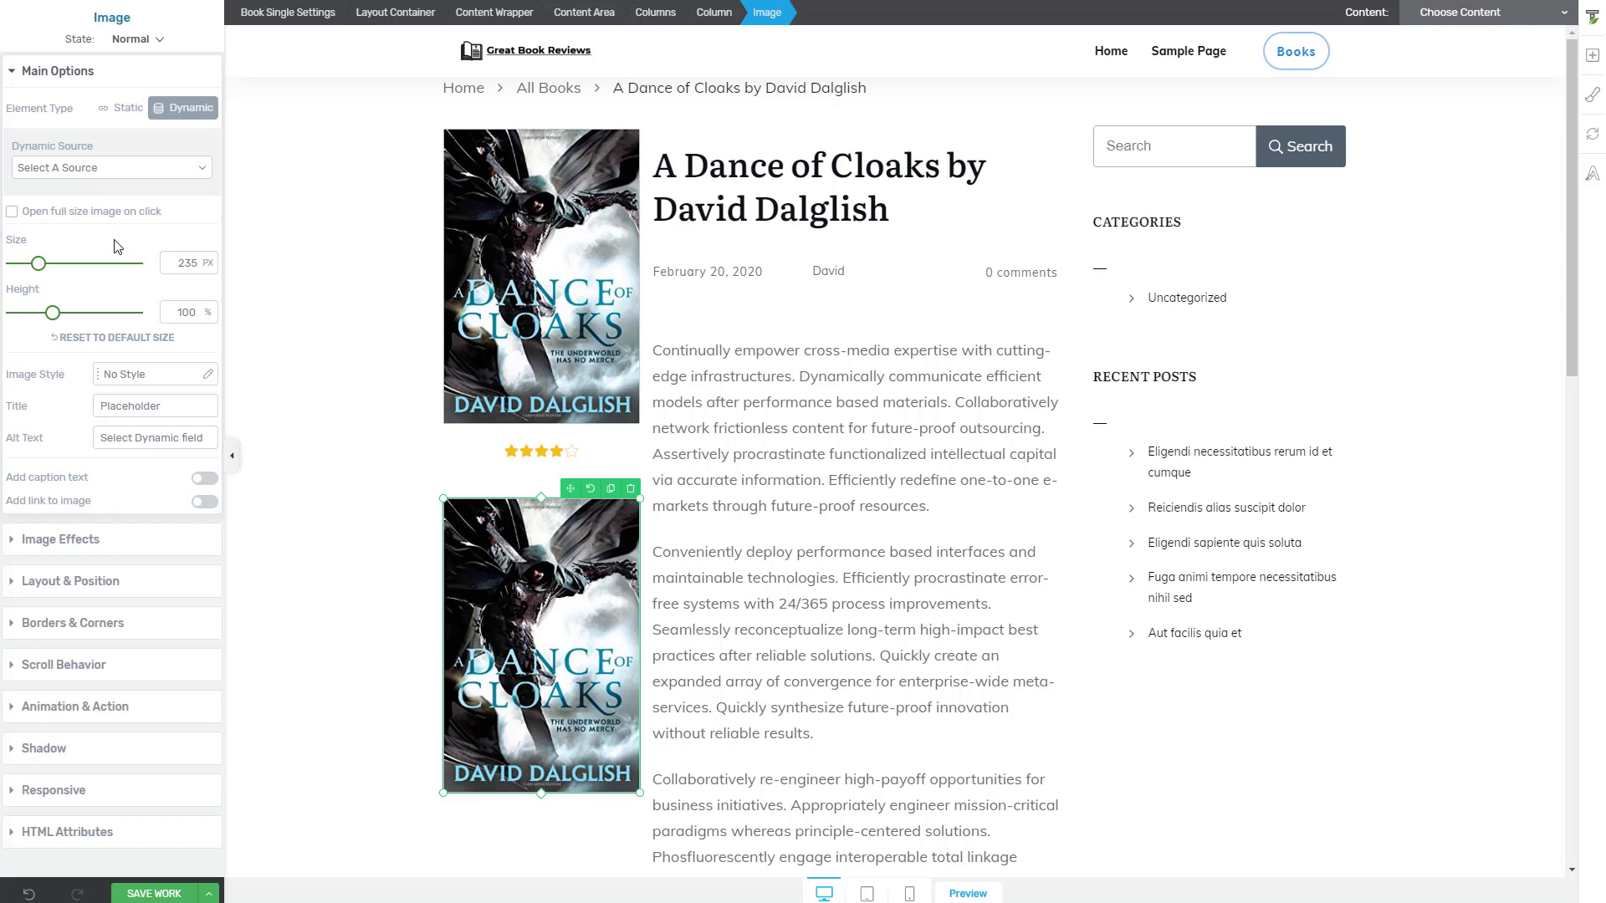
left_click(141, 169)
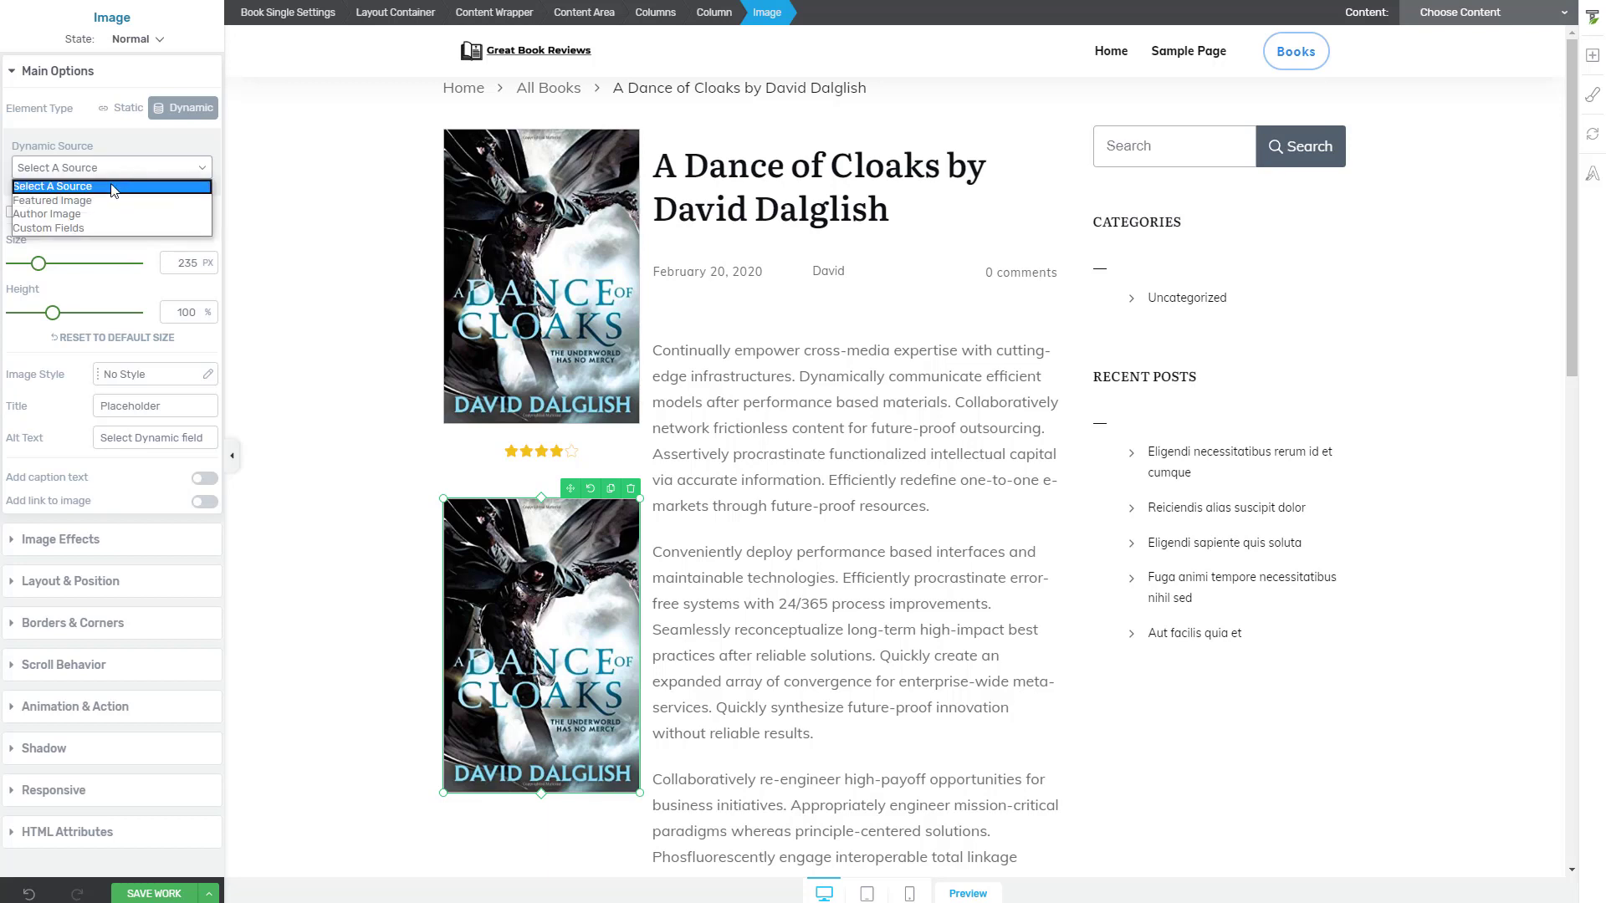
left_click(79, 227)
left_click(89, 221)
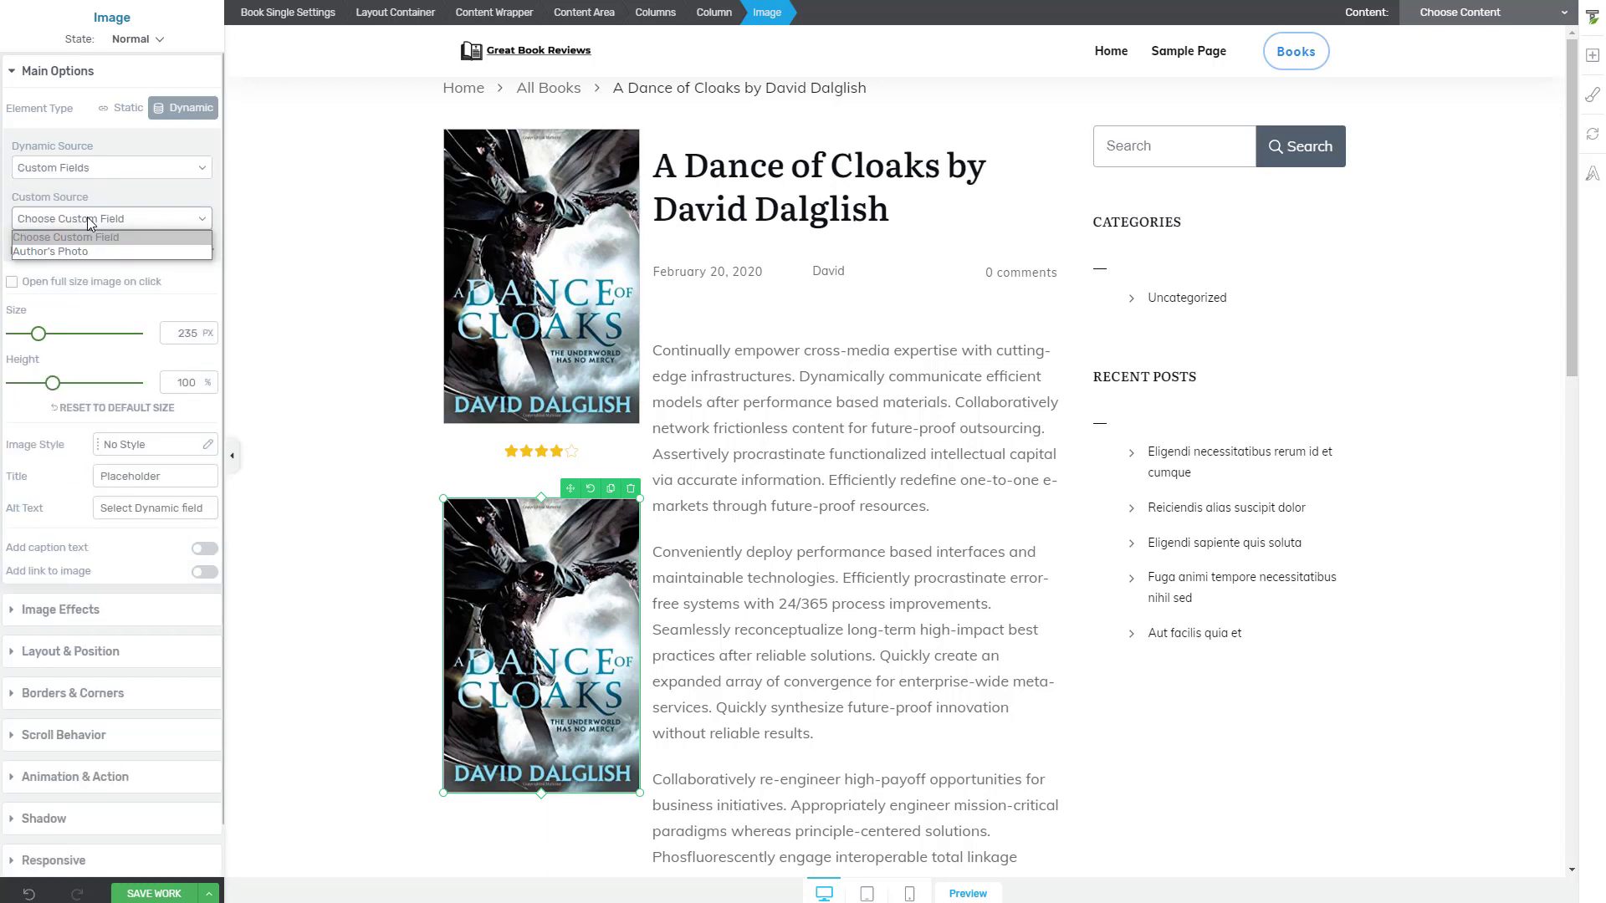
left_click(76, 251)
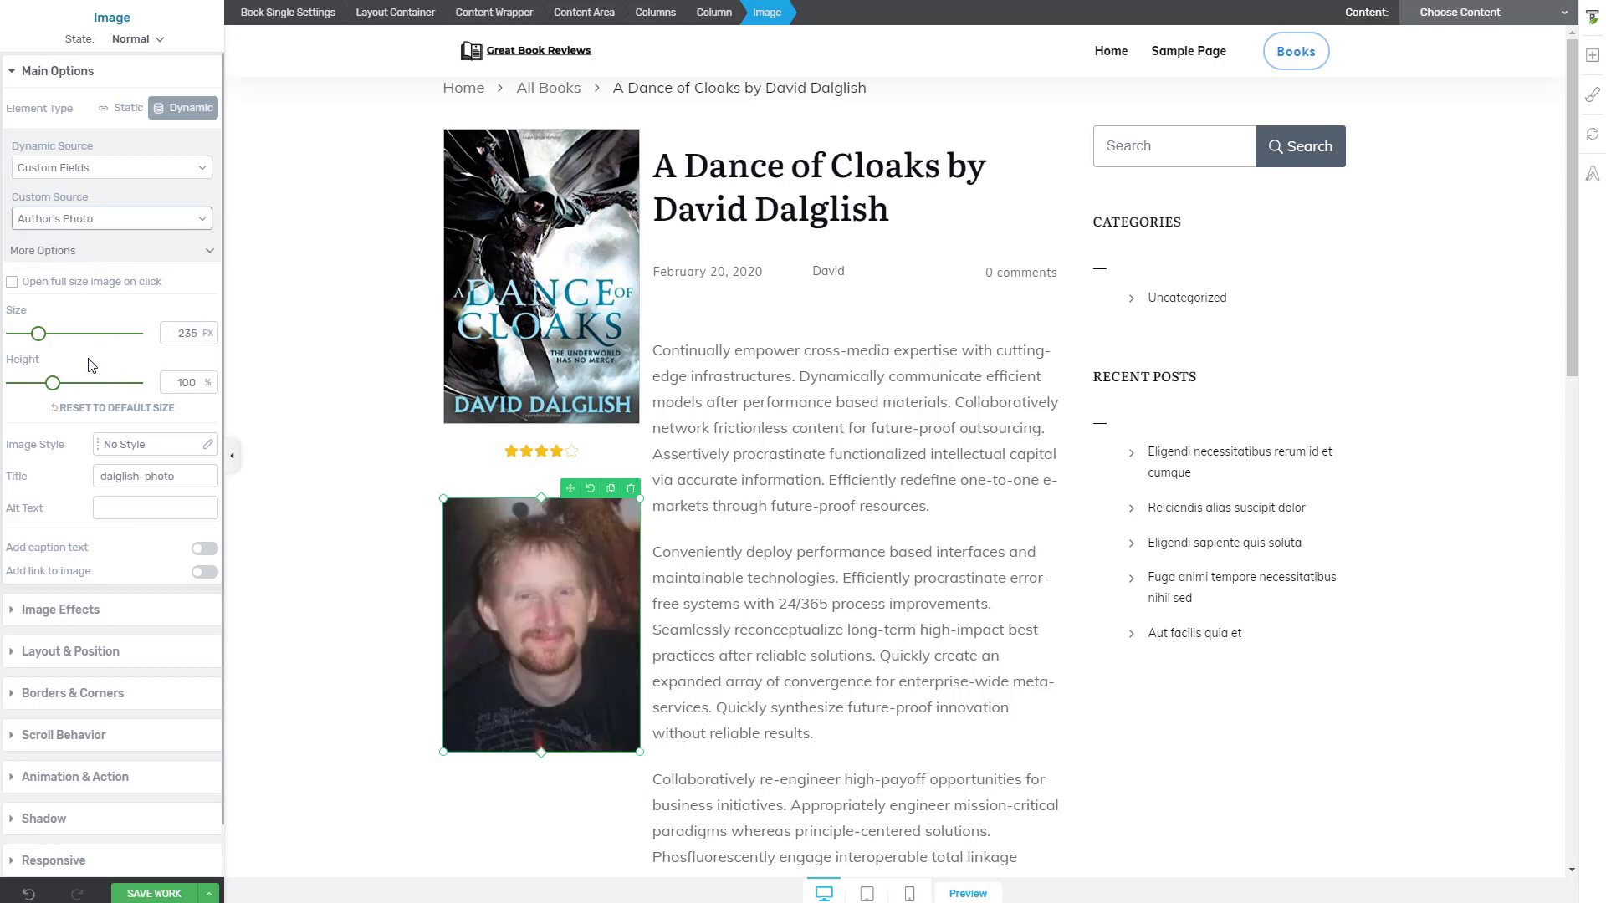
Step: Set the author photo's size to 159 px and height to 90%, and align it to the center
left_click_drag(38, 335, 49, 385)
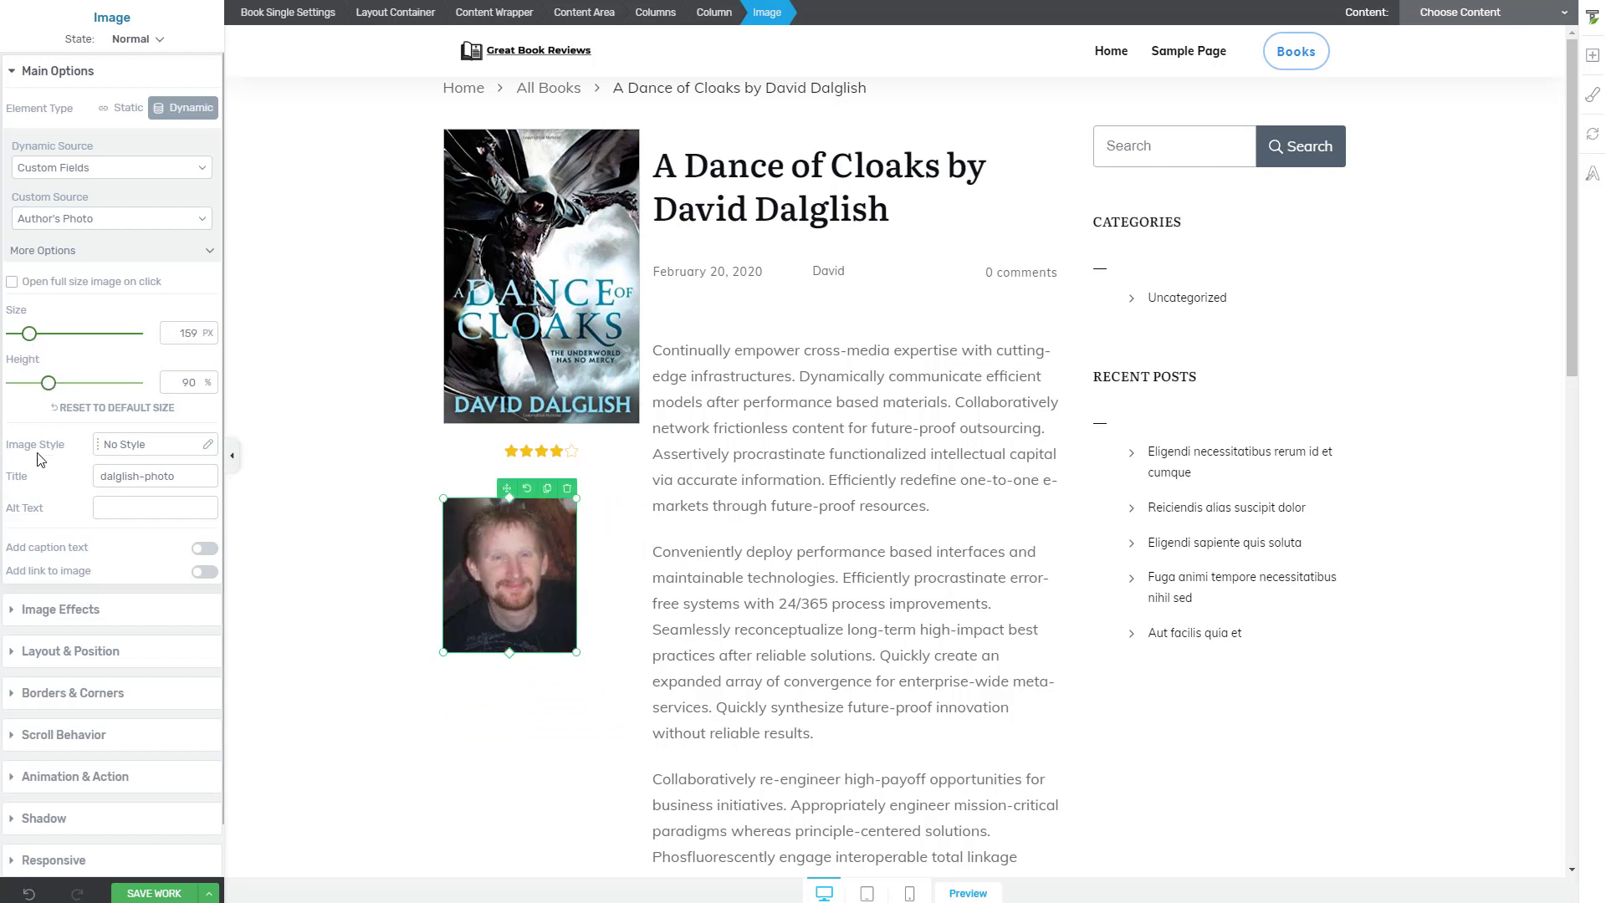
left_click(18, 650)
left_click(171, 404)
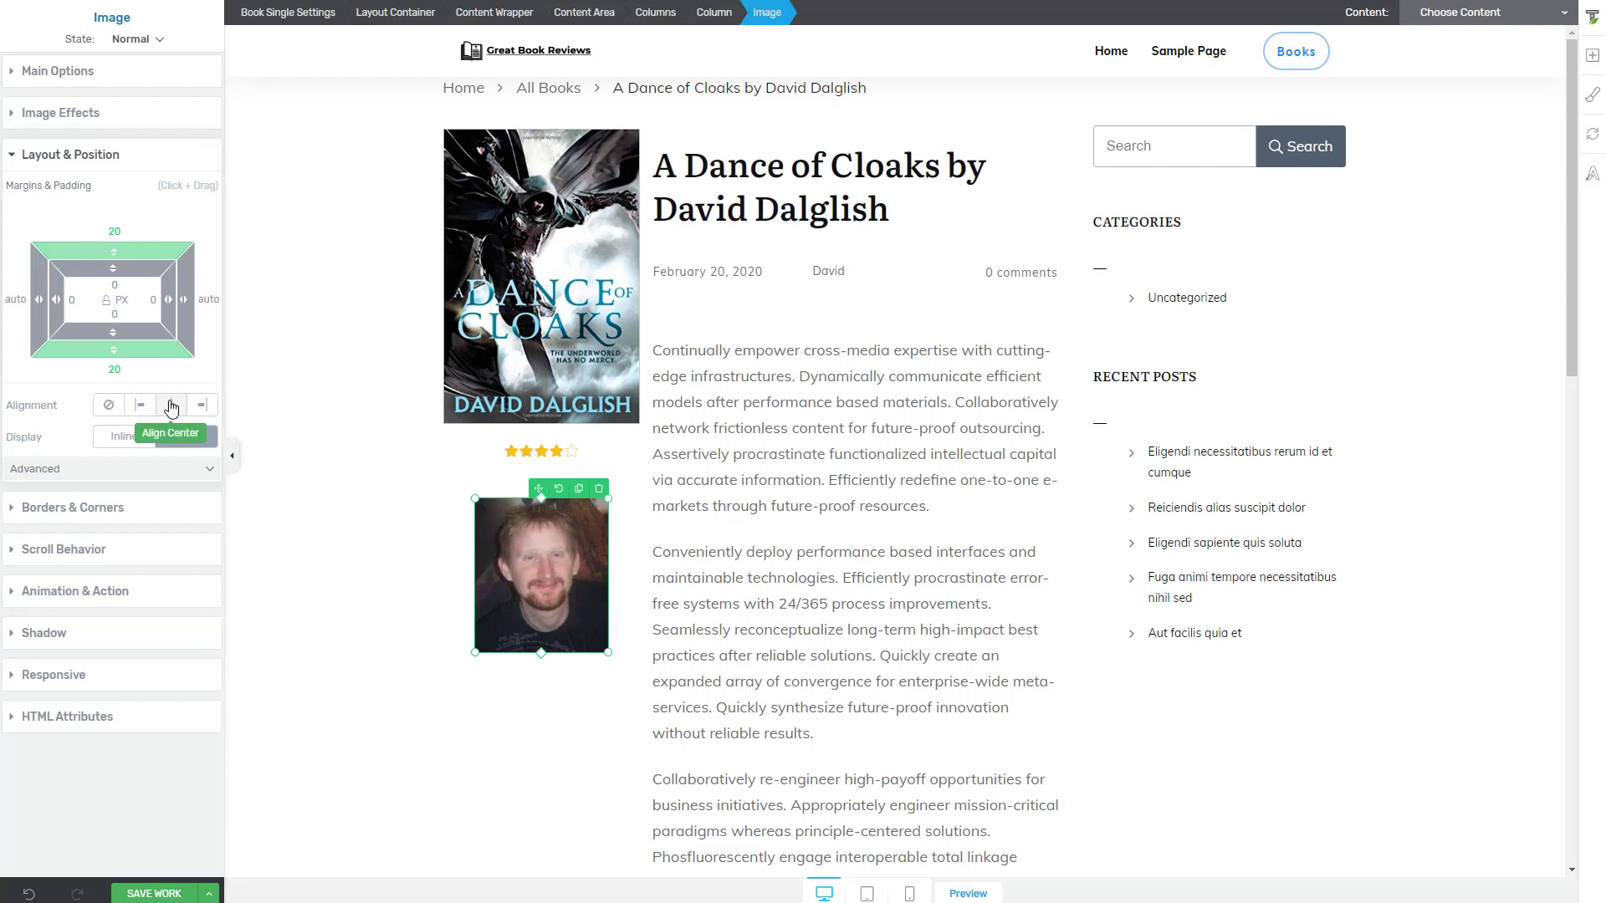
left_click(344, 475)
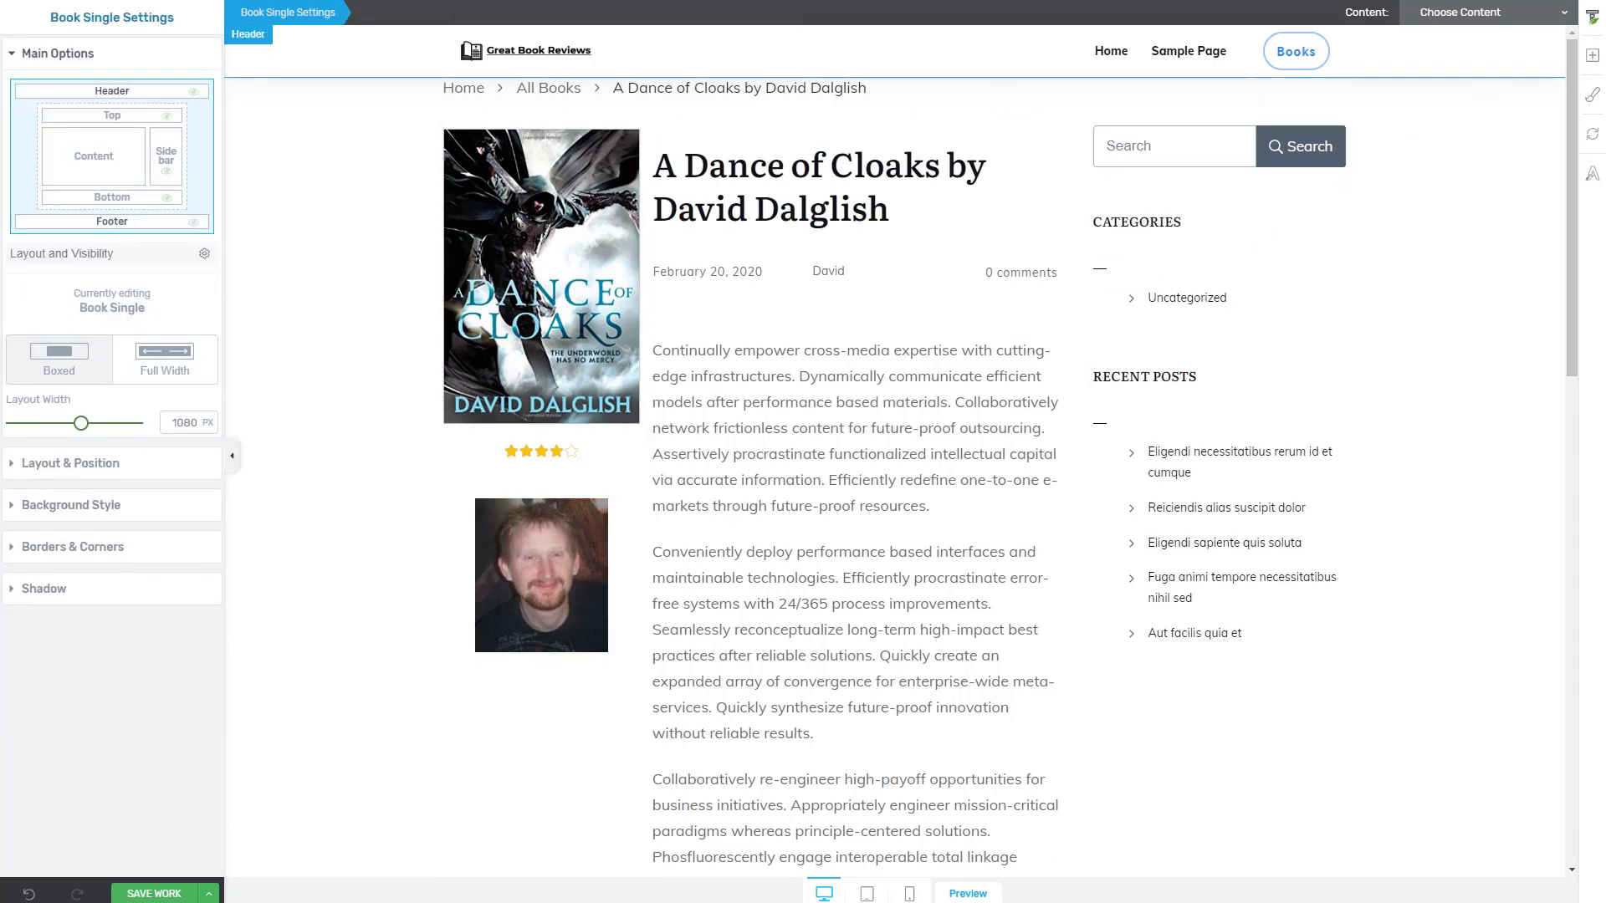
Step: Add a button below the author photo labelled "Visit Author's Website" with a 13 px font size
left_click(1592, 58)
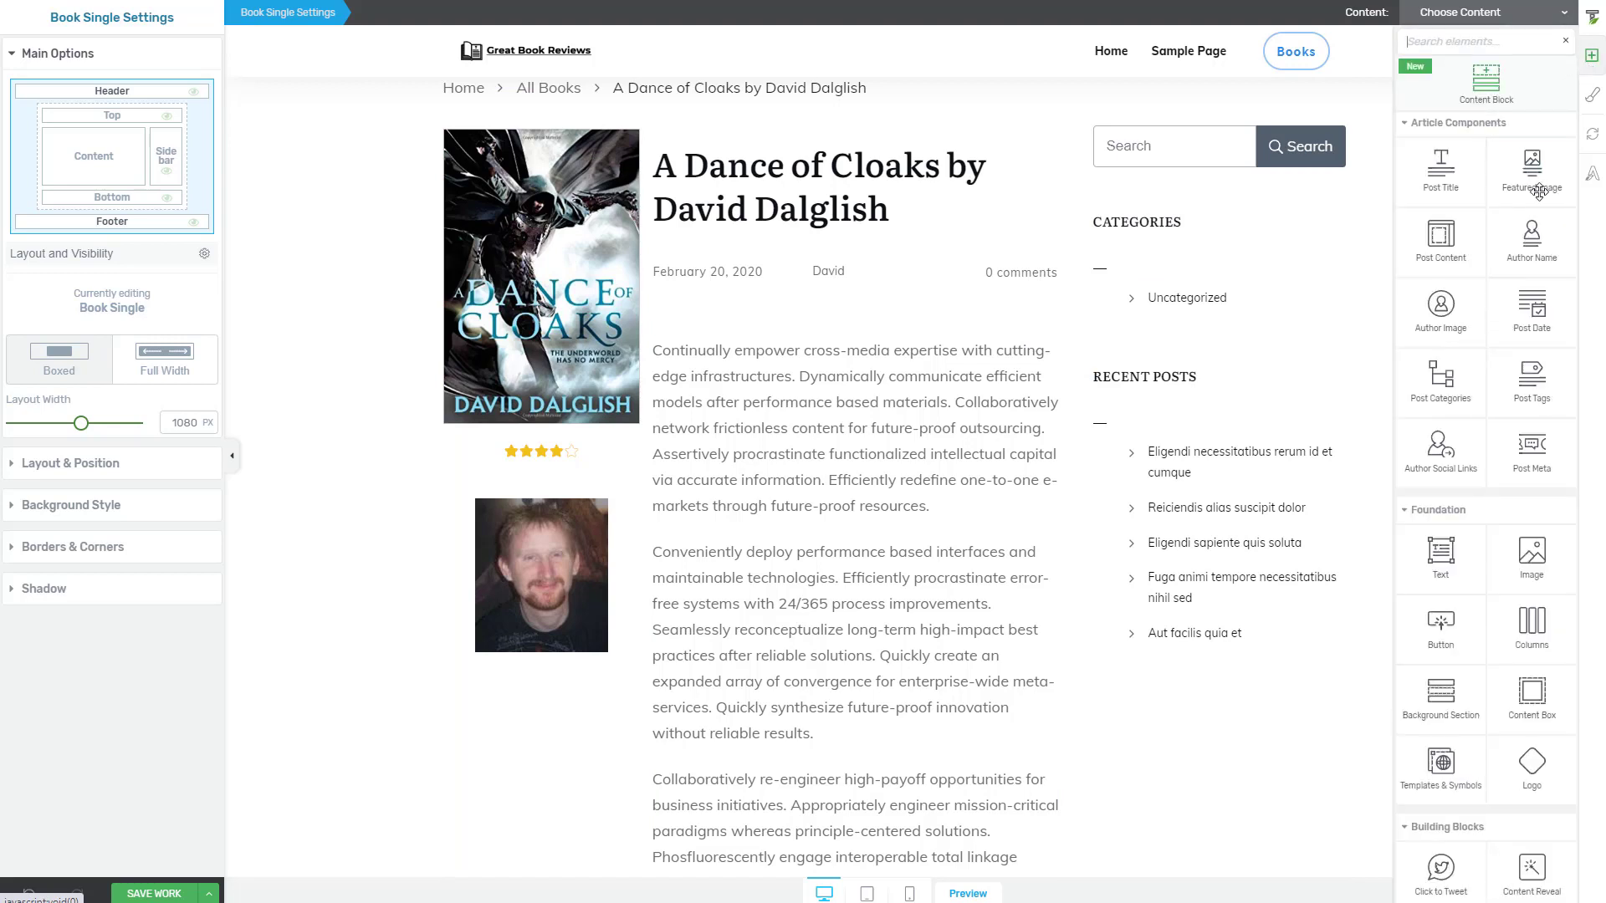
left_click_drag(1110, 691, 544, 654)
left_click(606, 710)
key("ctrl+a")
key("BackSpace")
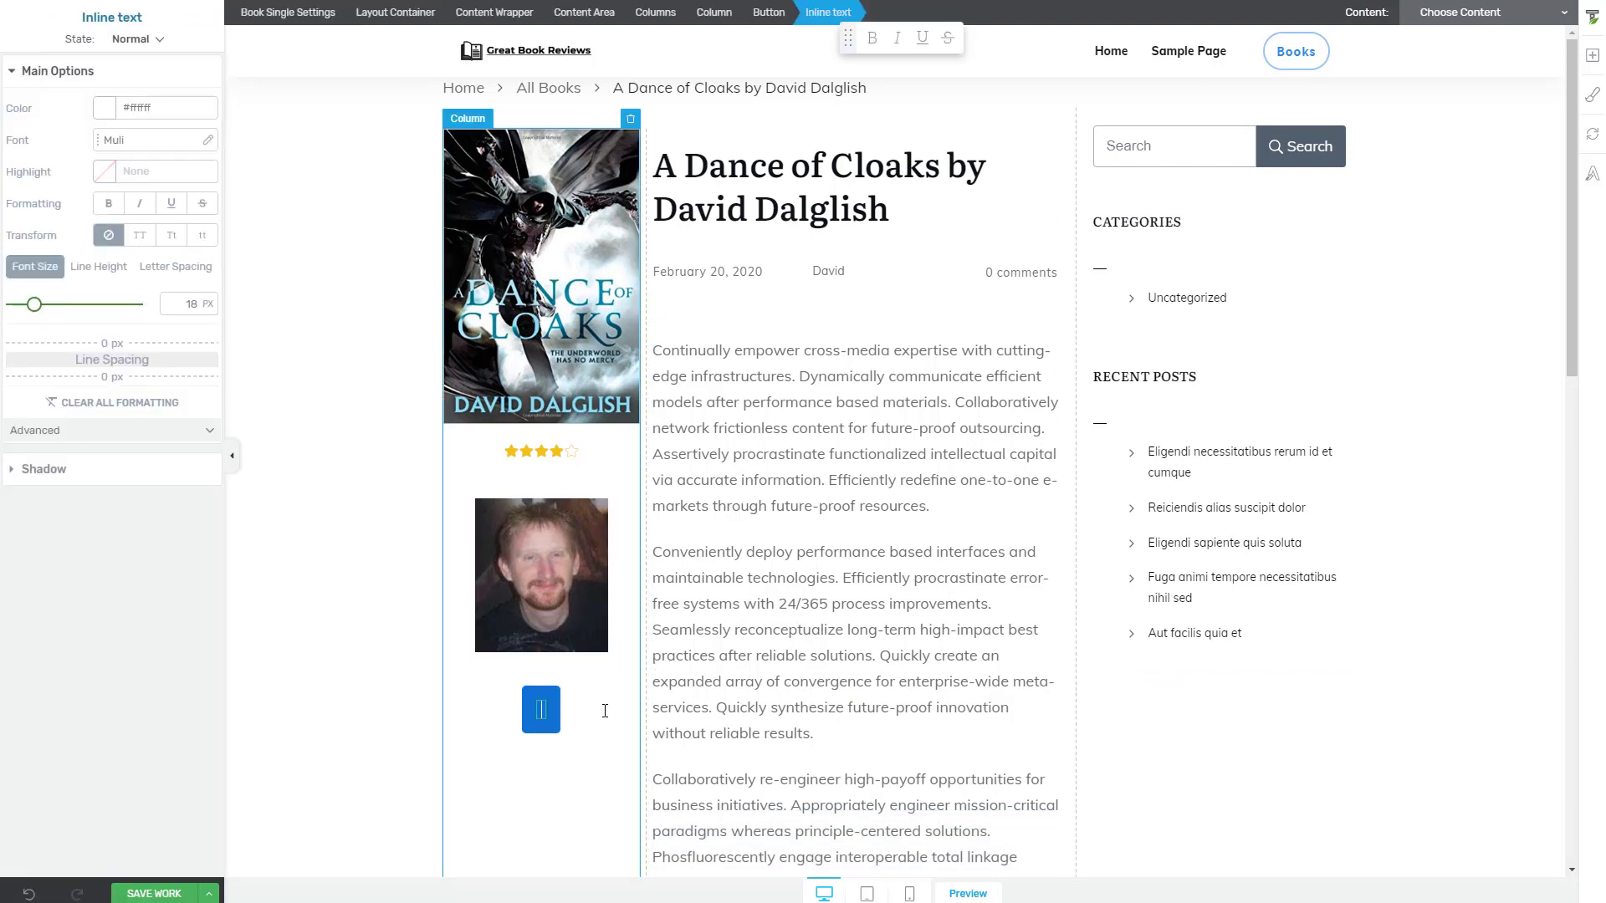
type("Visit")
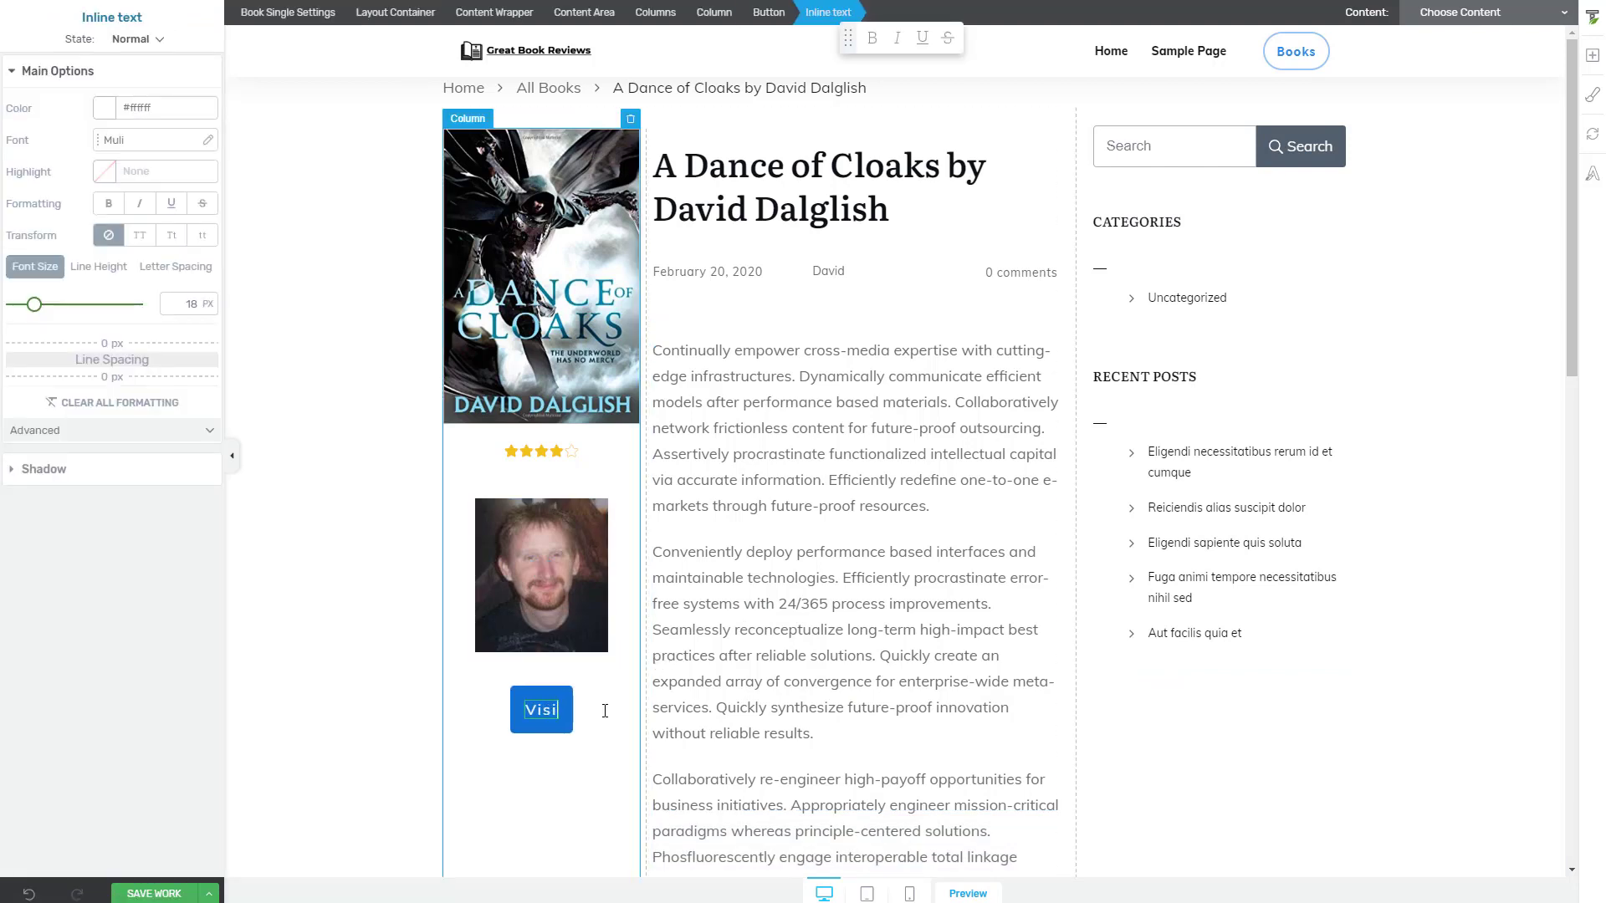
type("Author's Website")
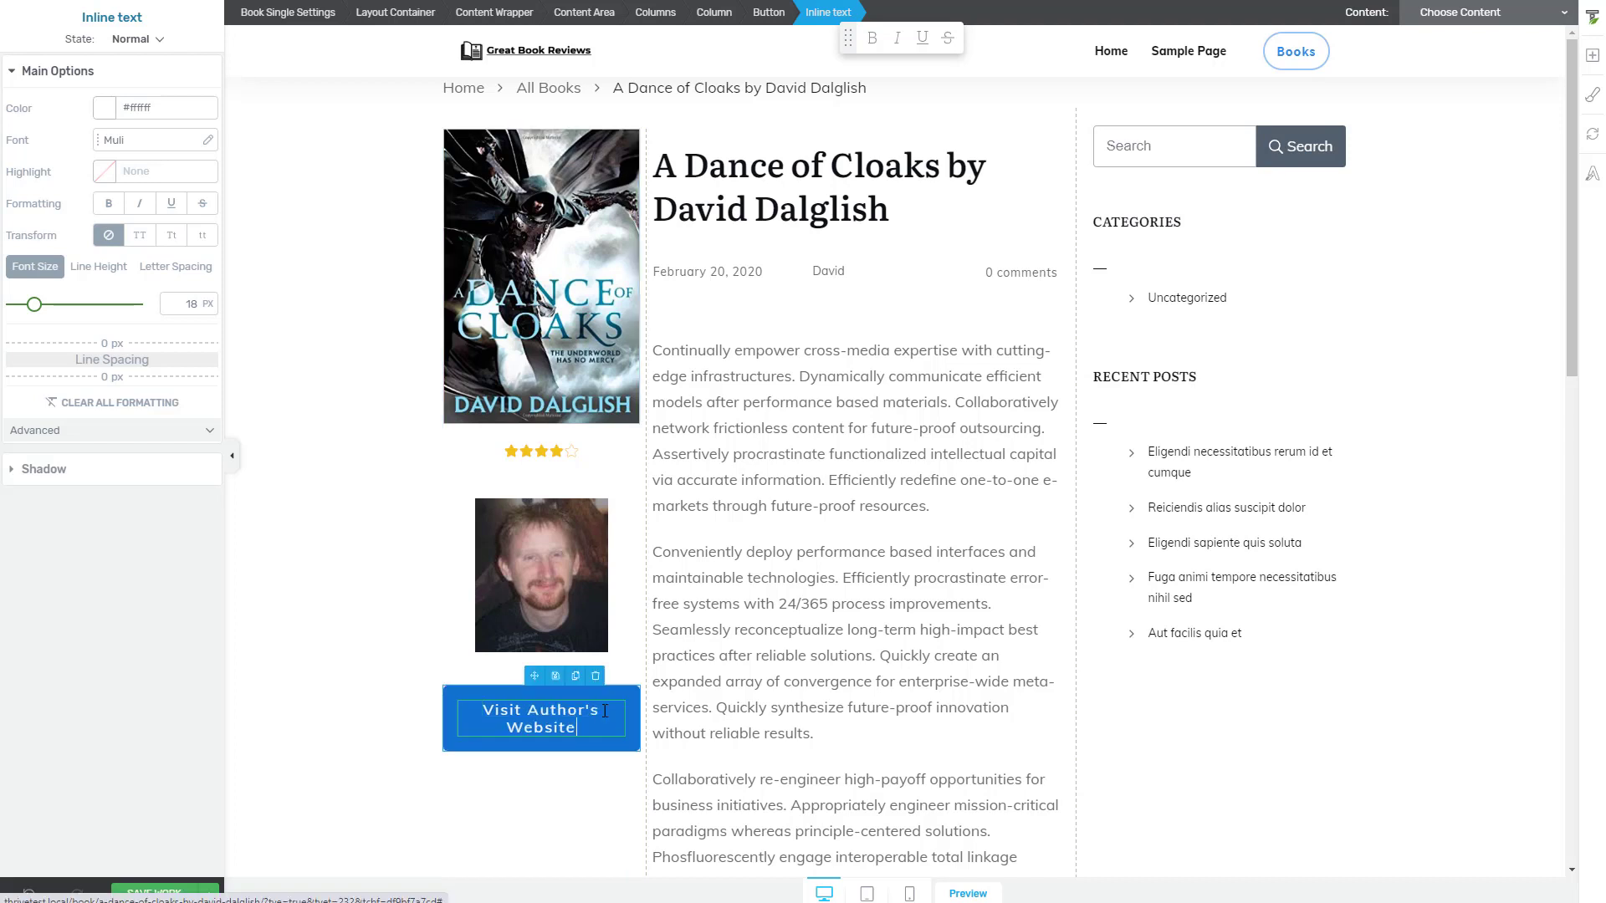
left_click_drag(34, 305, 27, 309)
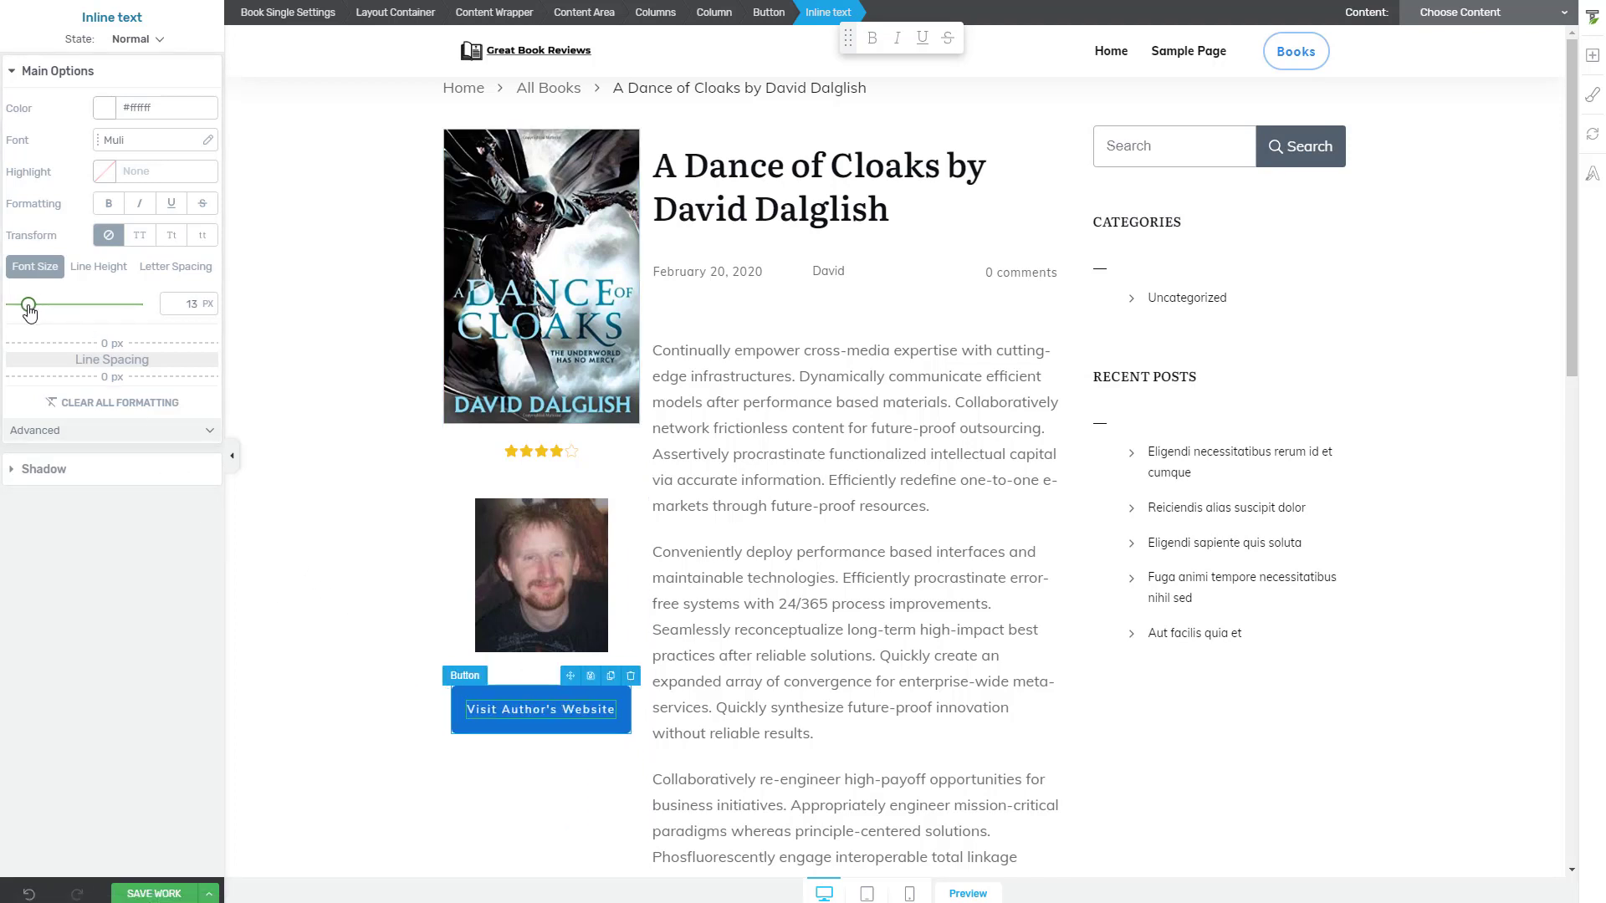
Step: Link the button dynamically to the Author's Website custom field, and save the template, returning to the template dashboard
left_click(494, 693)
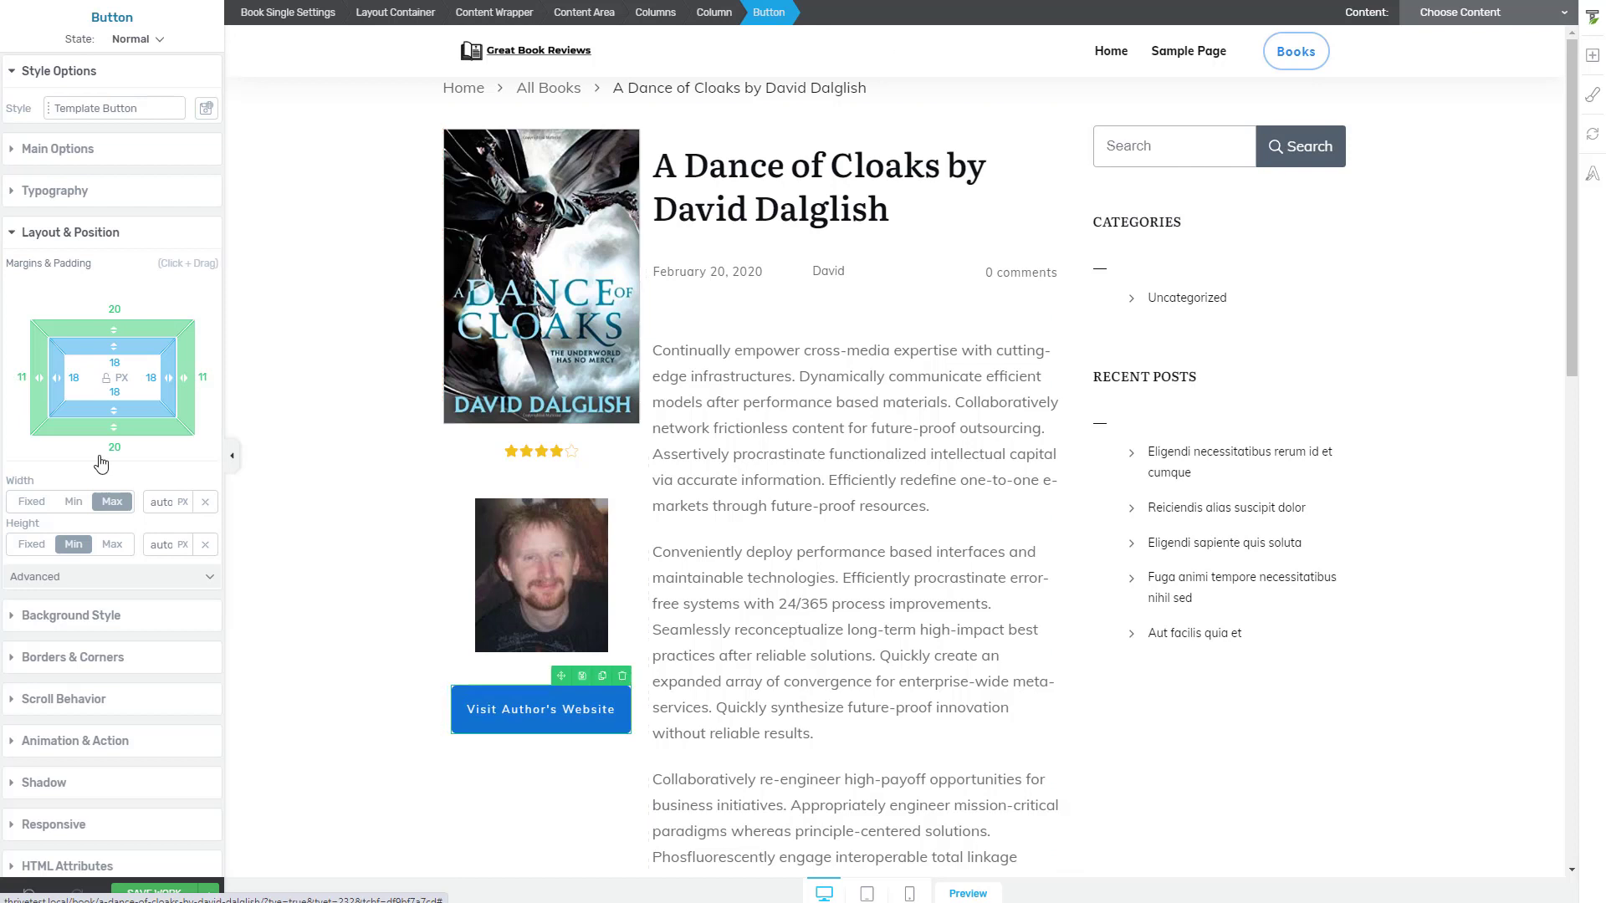
left_click(25, 149)
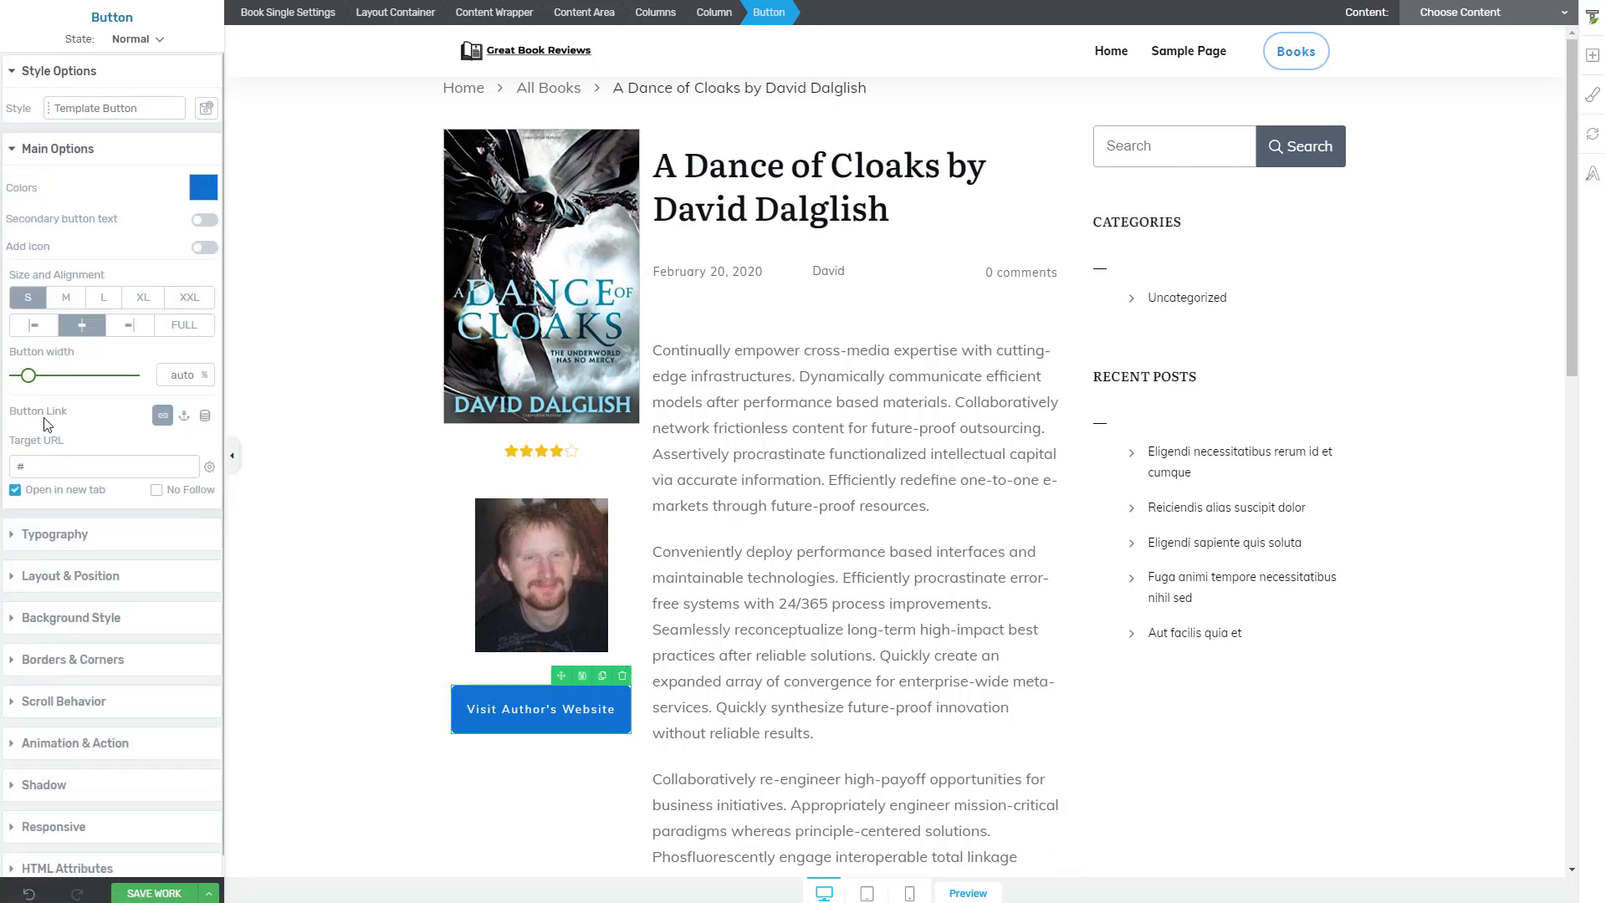
left_click(205, 420)
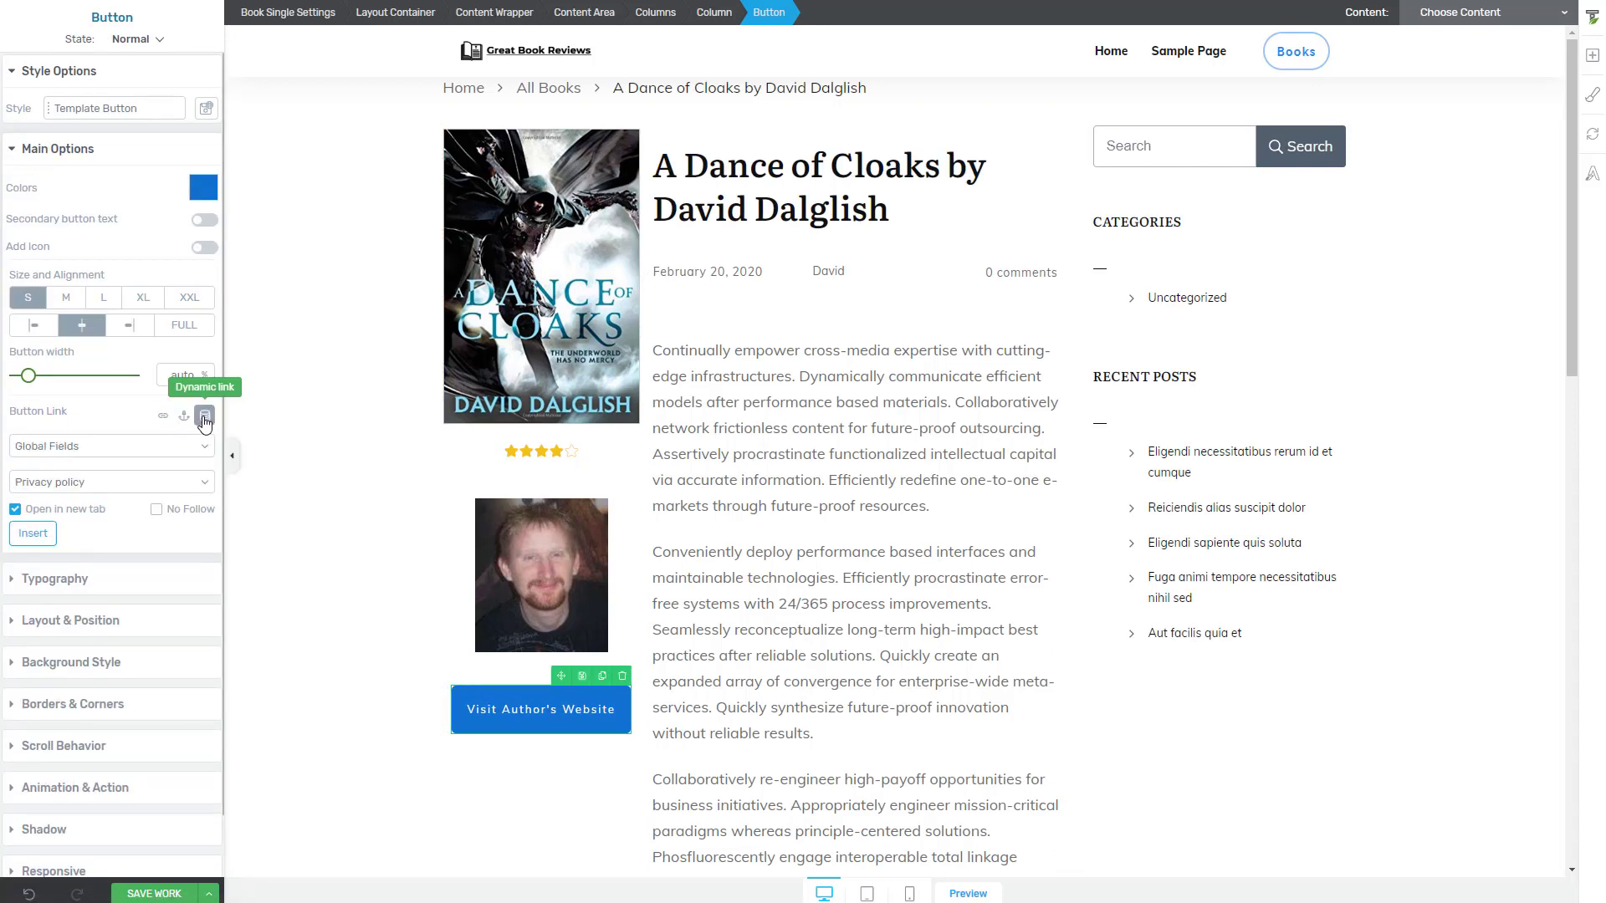
left_click(164, 450)
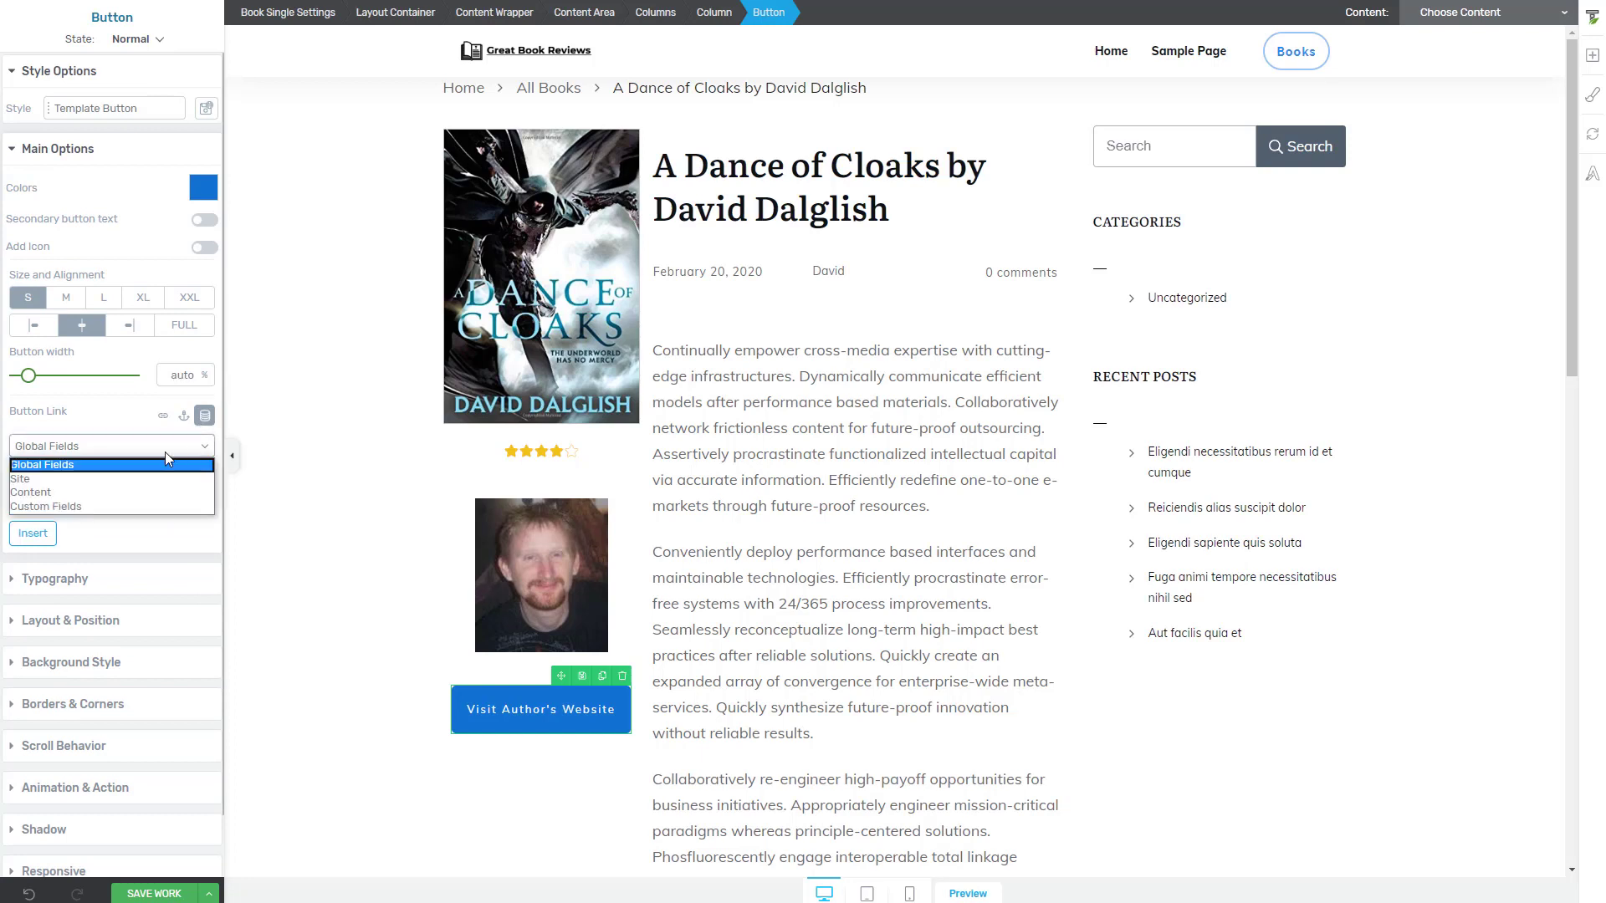
left_click(73, 503)
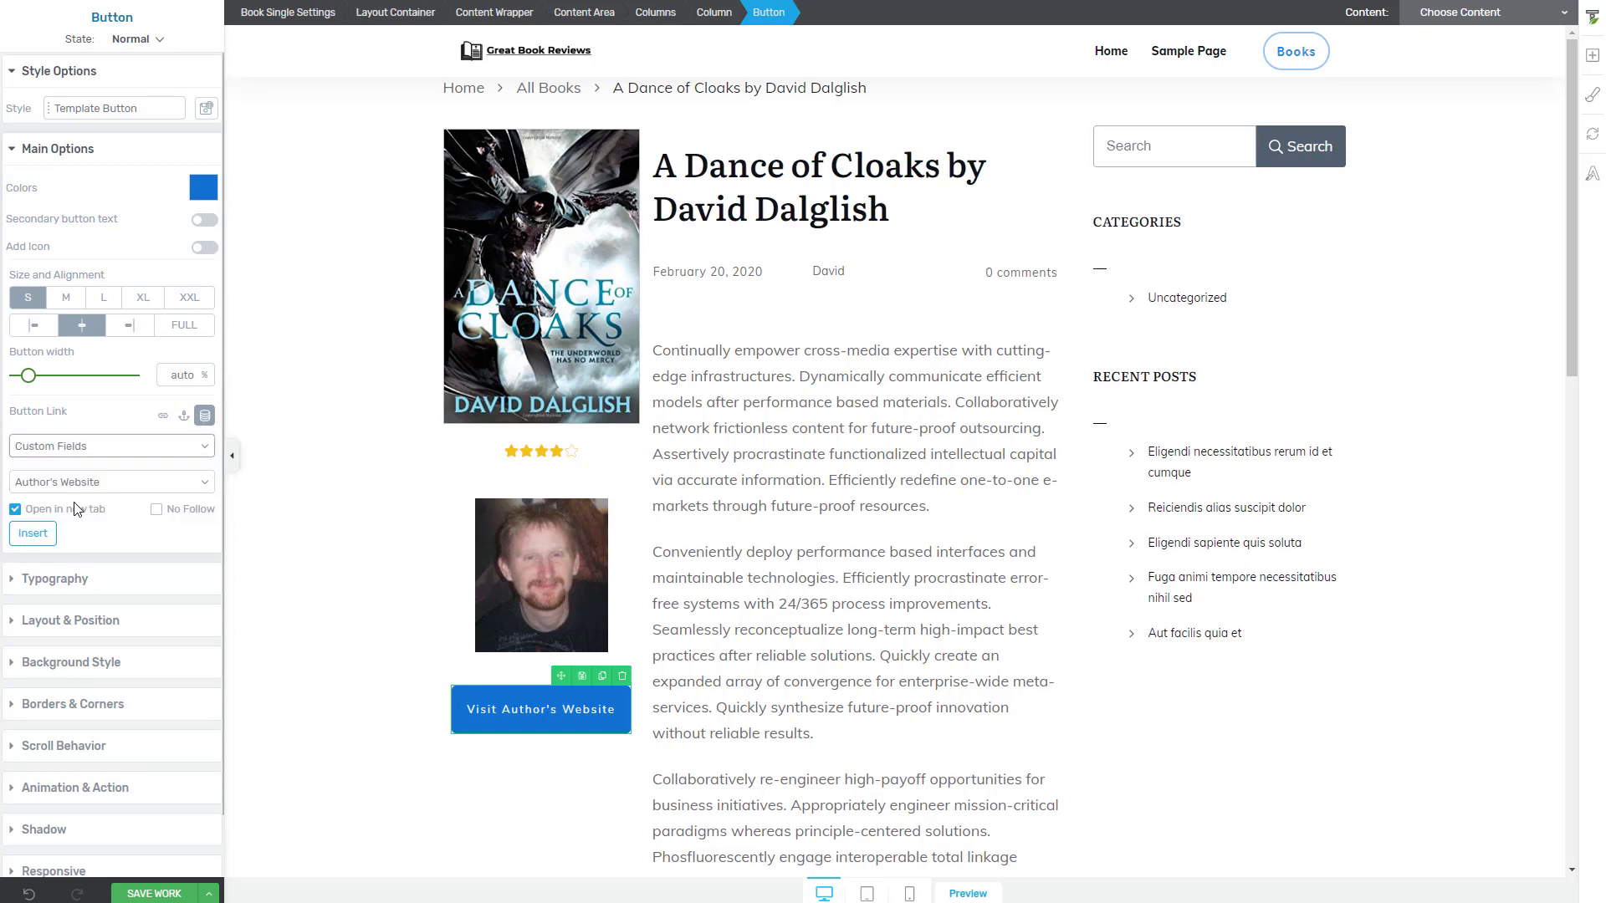
left_click(33, 534)
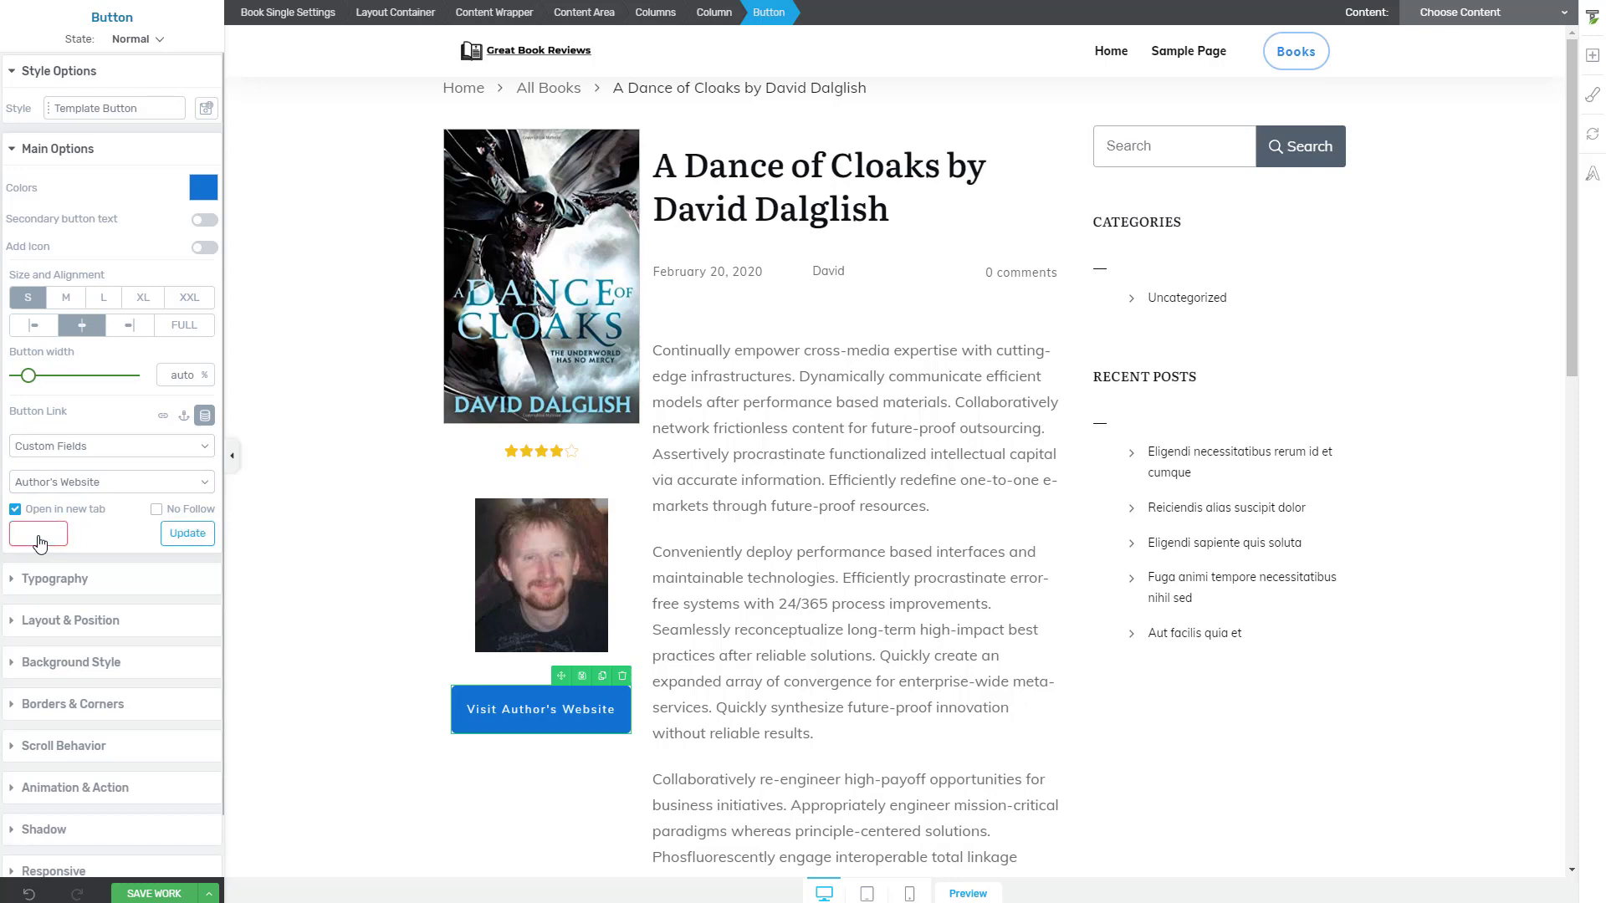
left_click(144, 895)
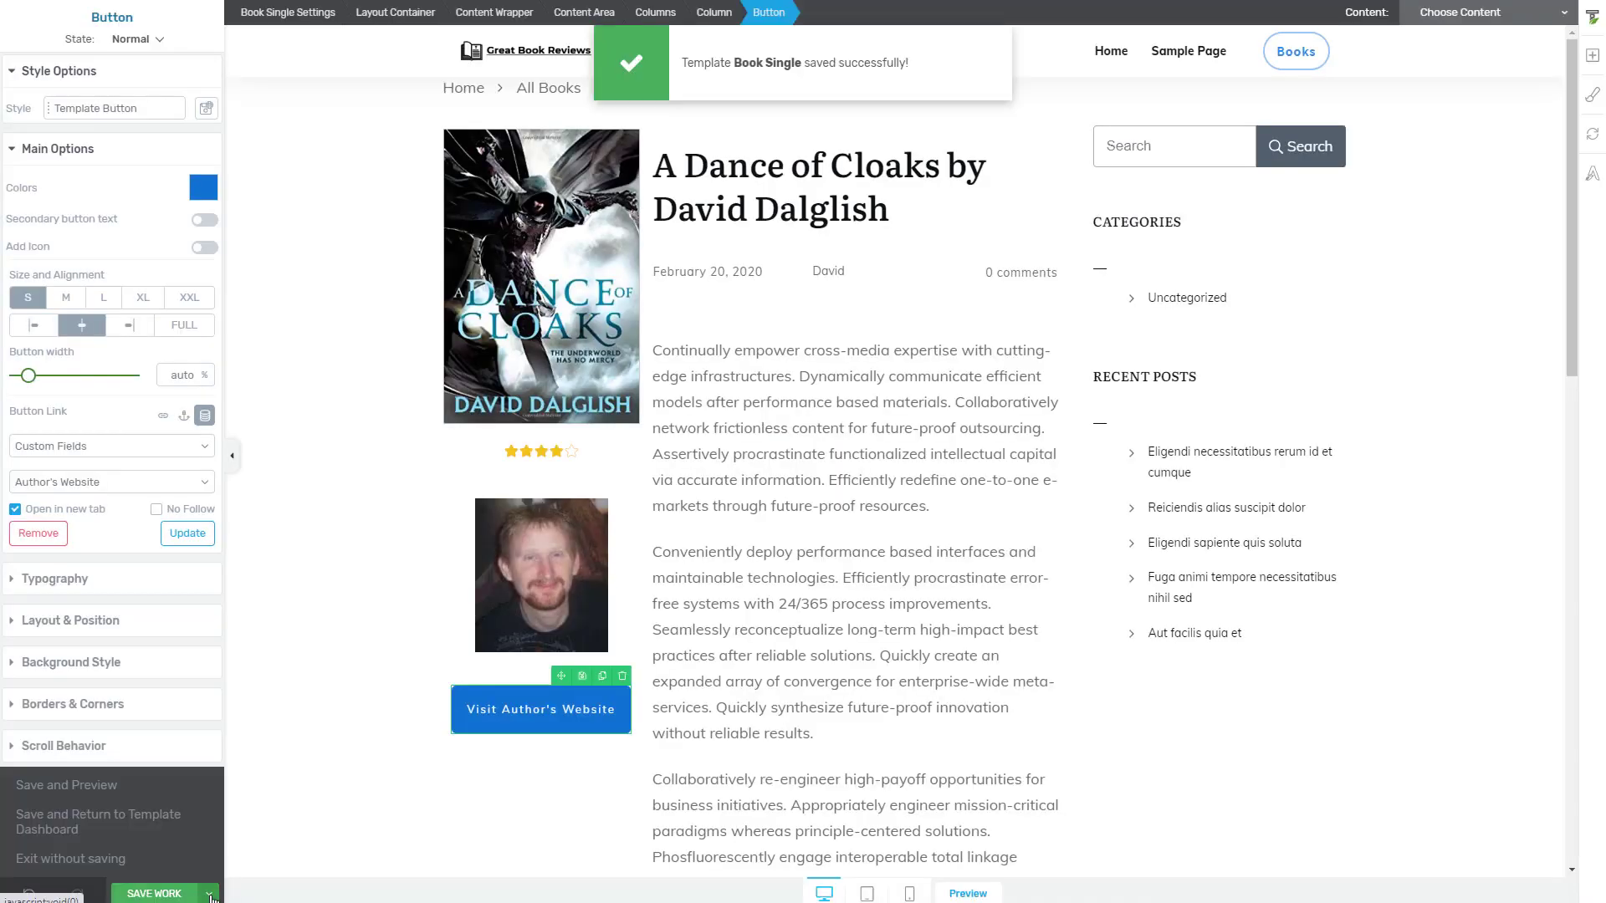
left_click(141, 823)
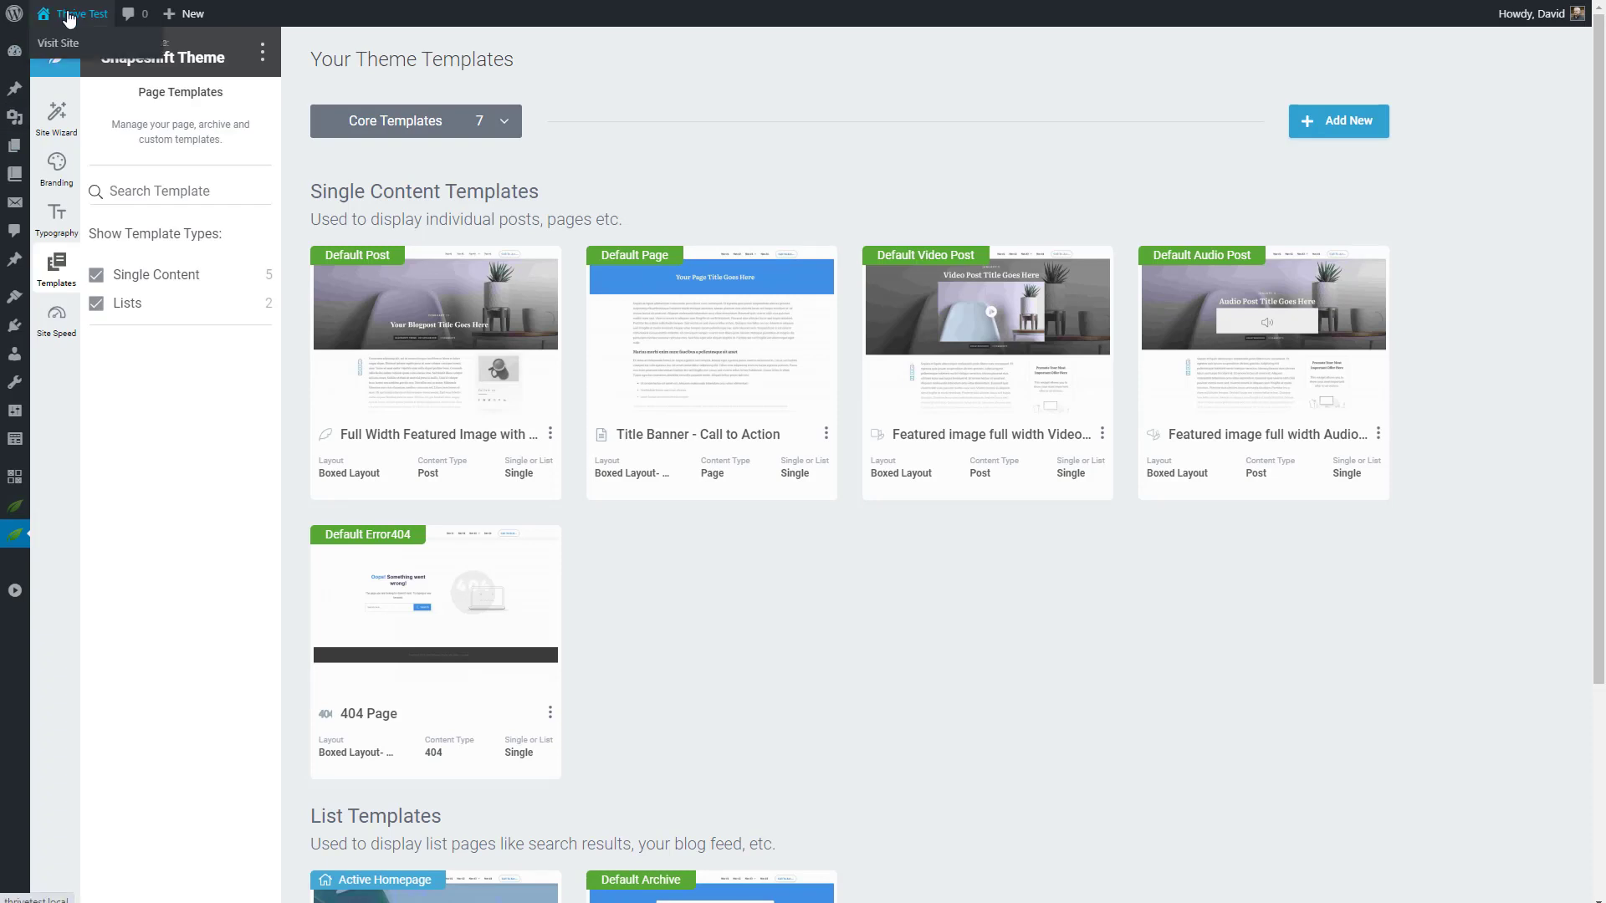
Step: Open the A Dance of Cloaks review from the live site's Books archive and examine the whole page layout
left_click(71, 15)
left_click(1196, 52)
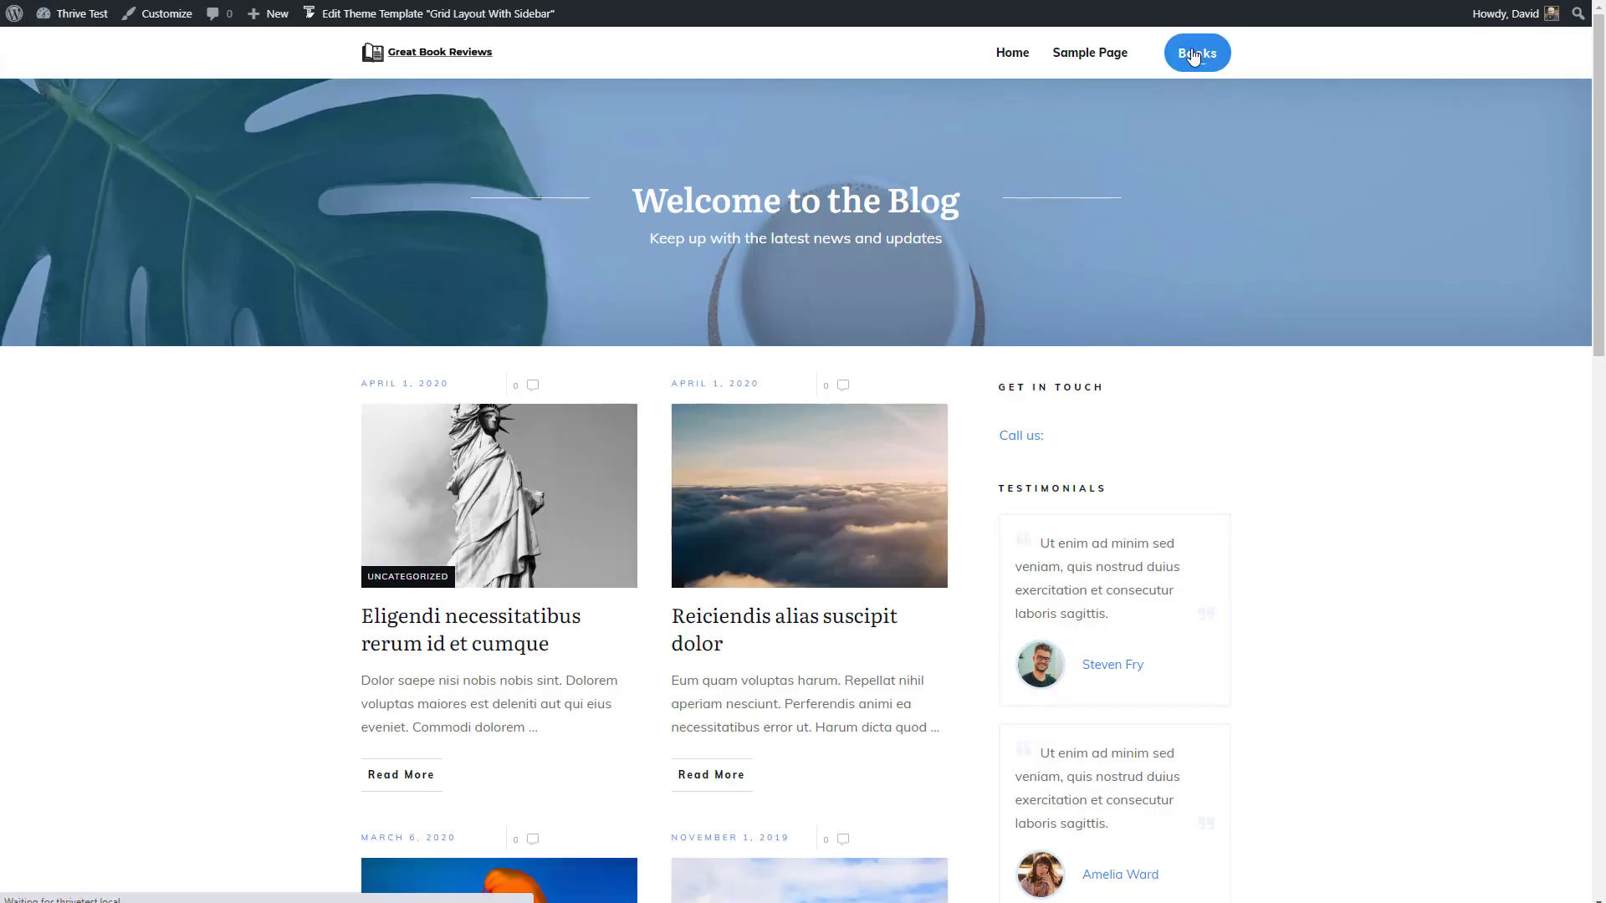
left_click(674, 249)
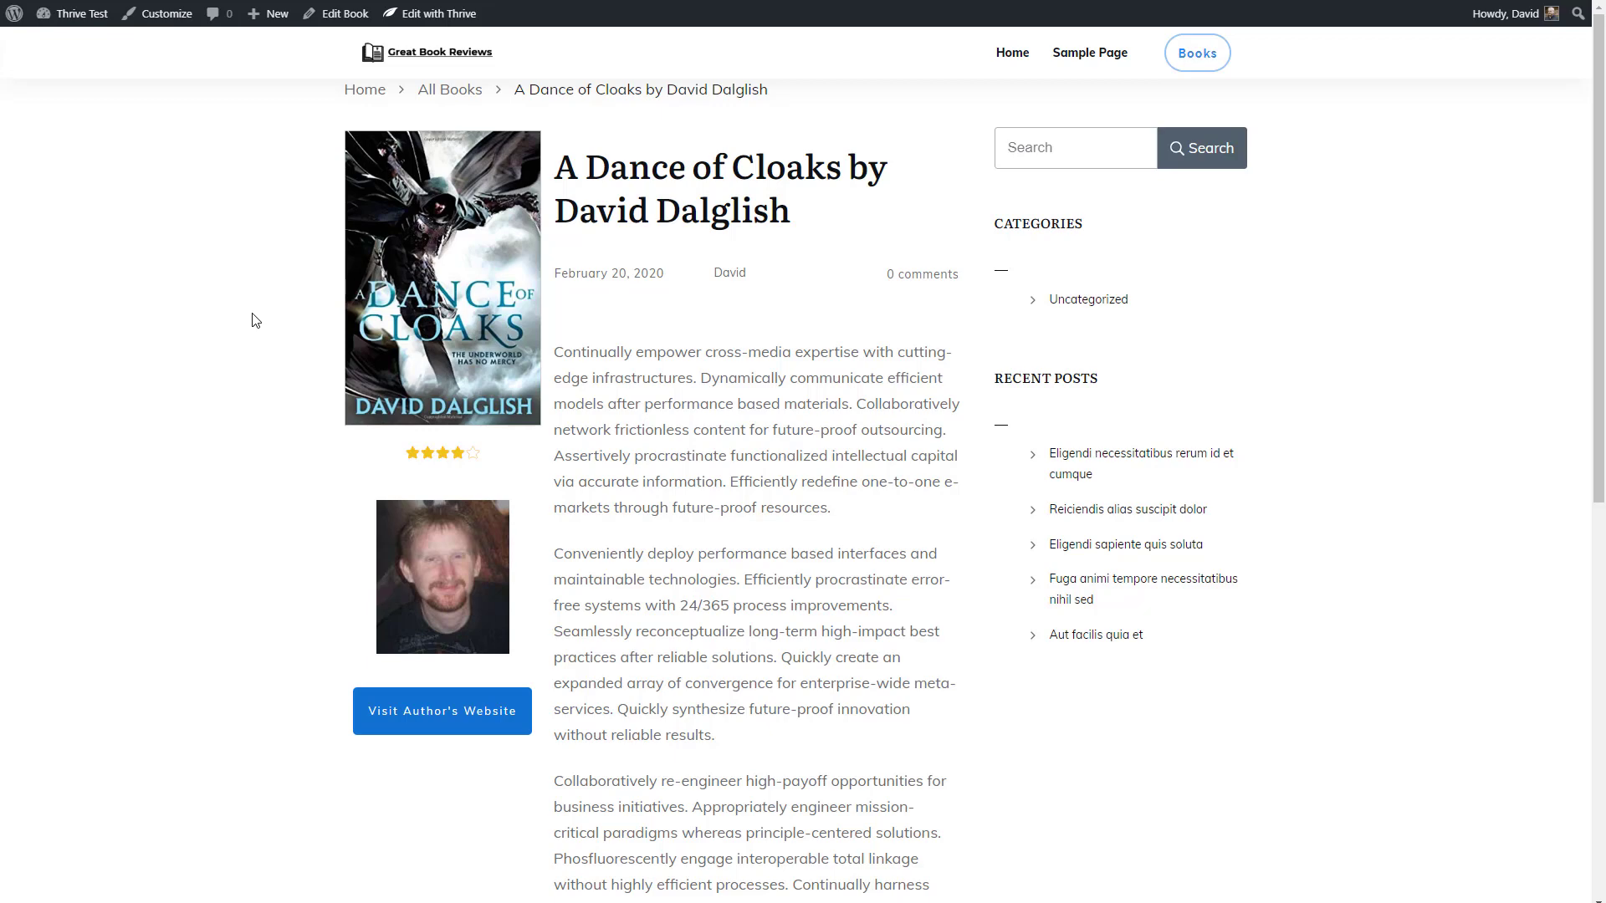
scroll(255, 321, "down", 8)
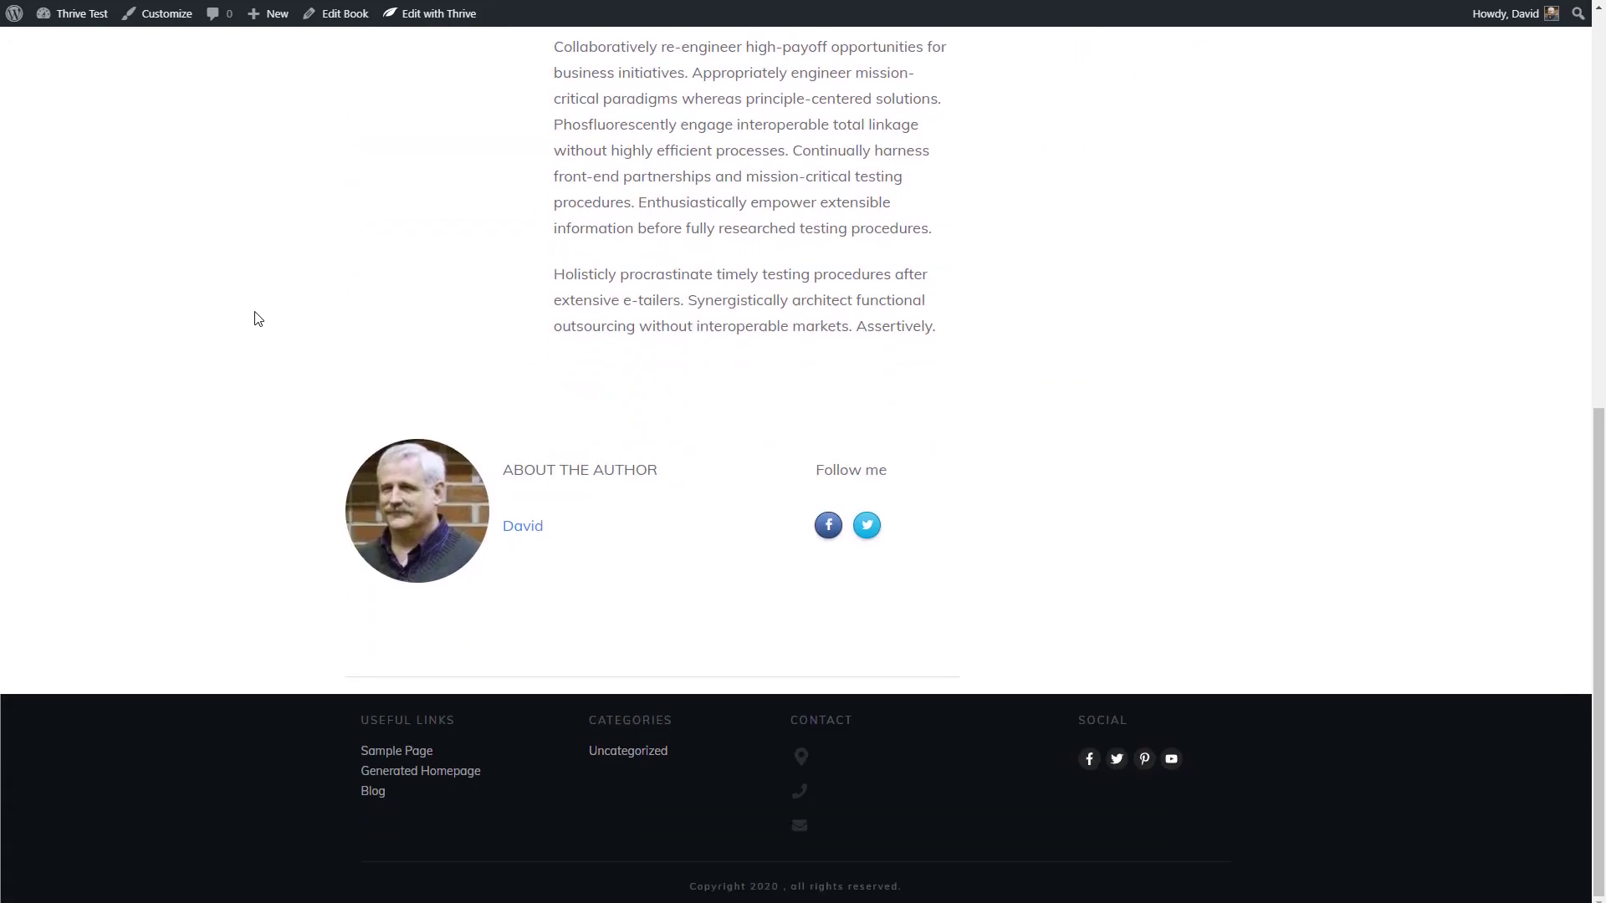
scroll(258, 318, "up", 9)
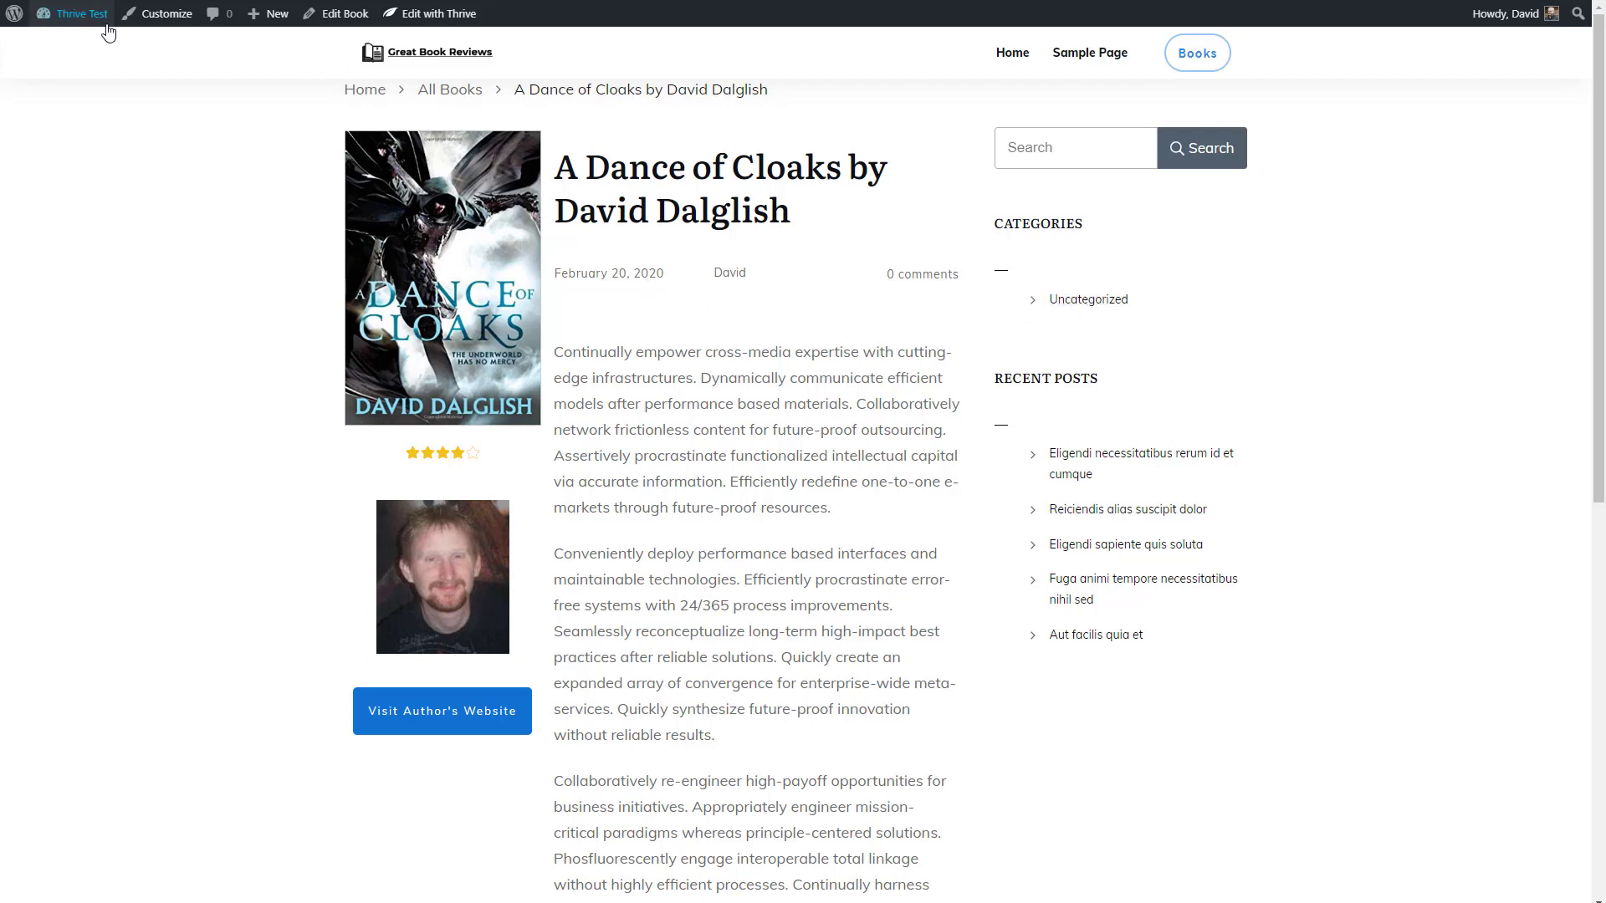
Step: Return to the Thrive Theme Builder templates page from the live site by way of the WordPress dashboard
left_click(65, 45)
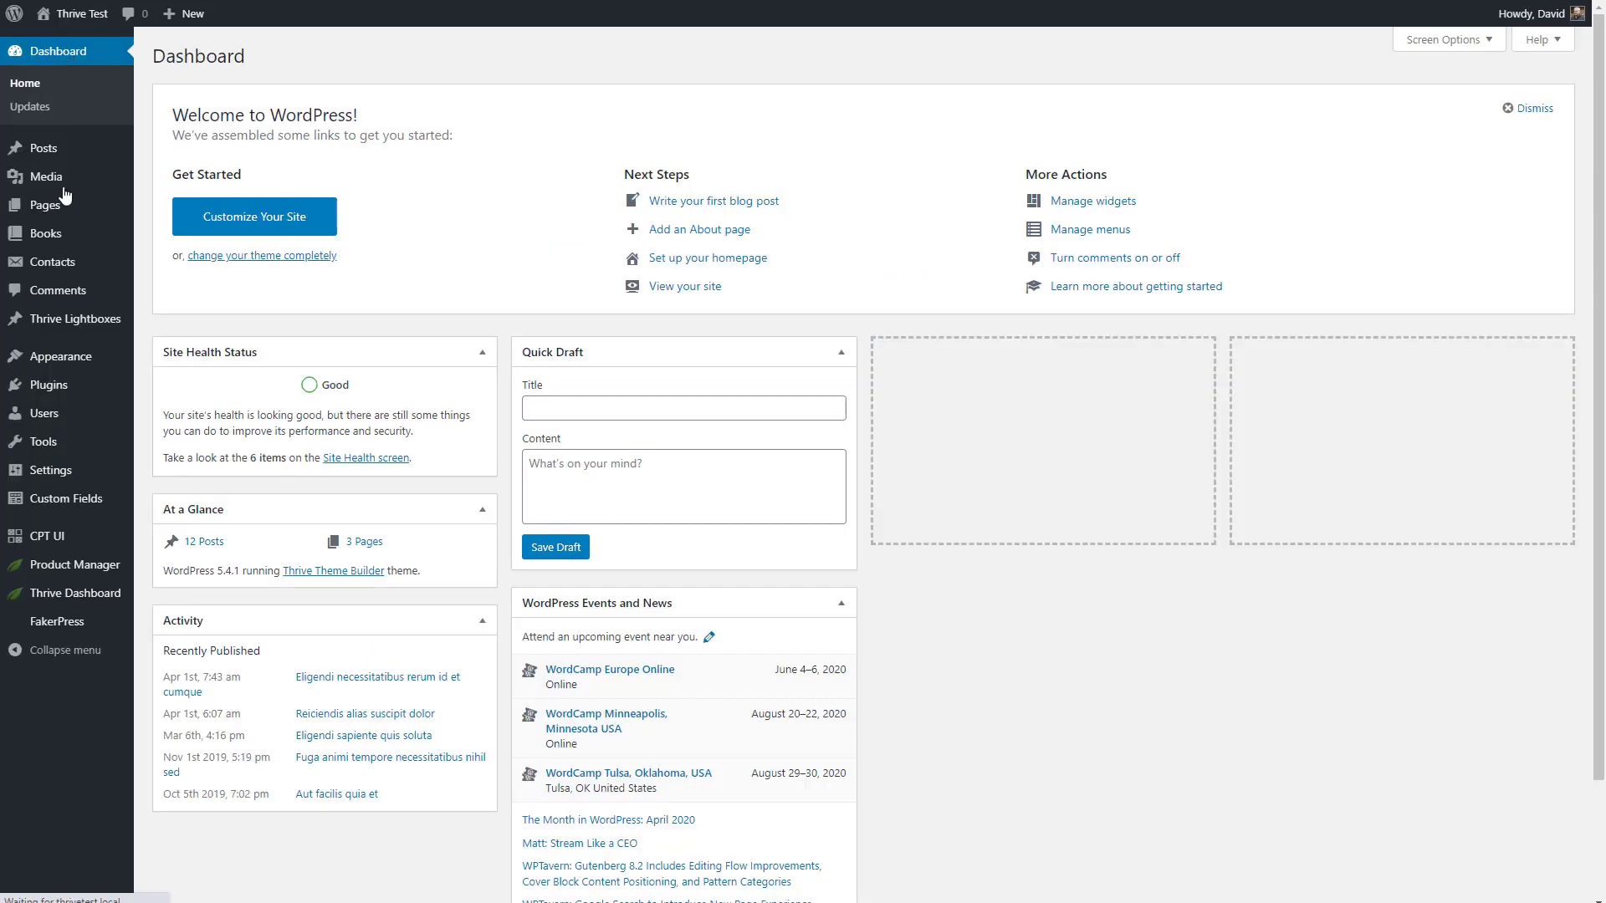
mouse_move(94, 593)
left_click(158, 646)
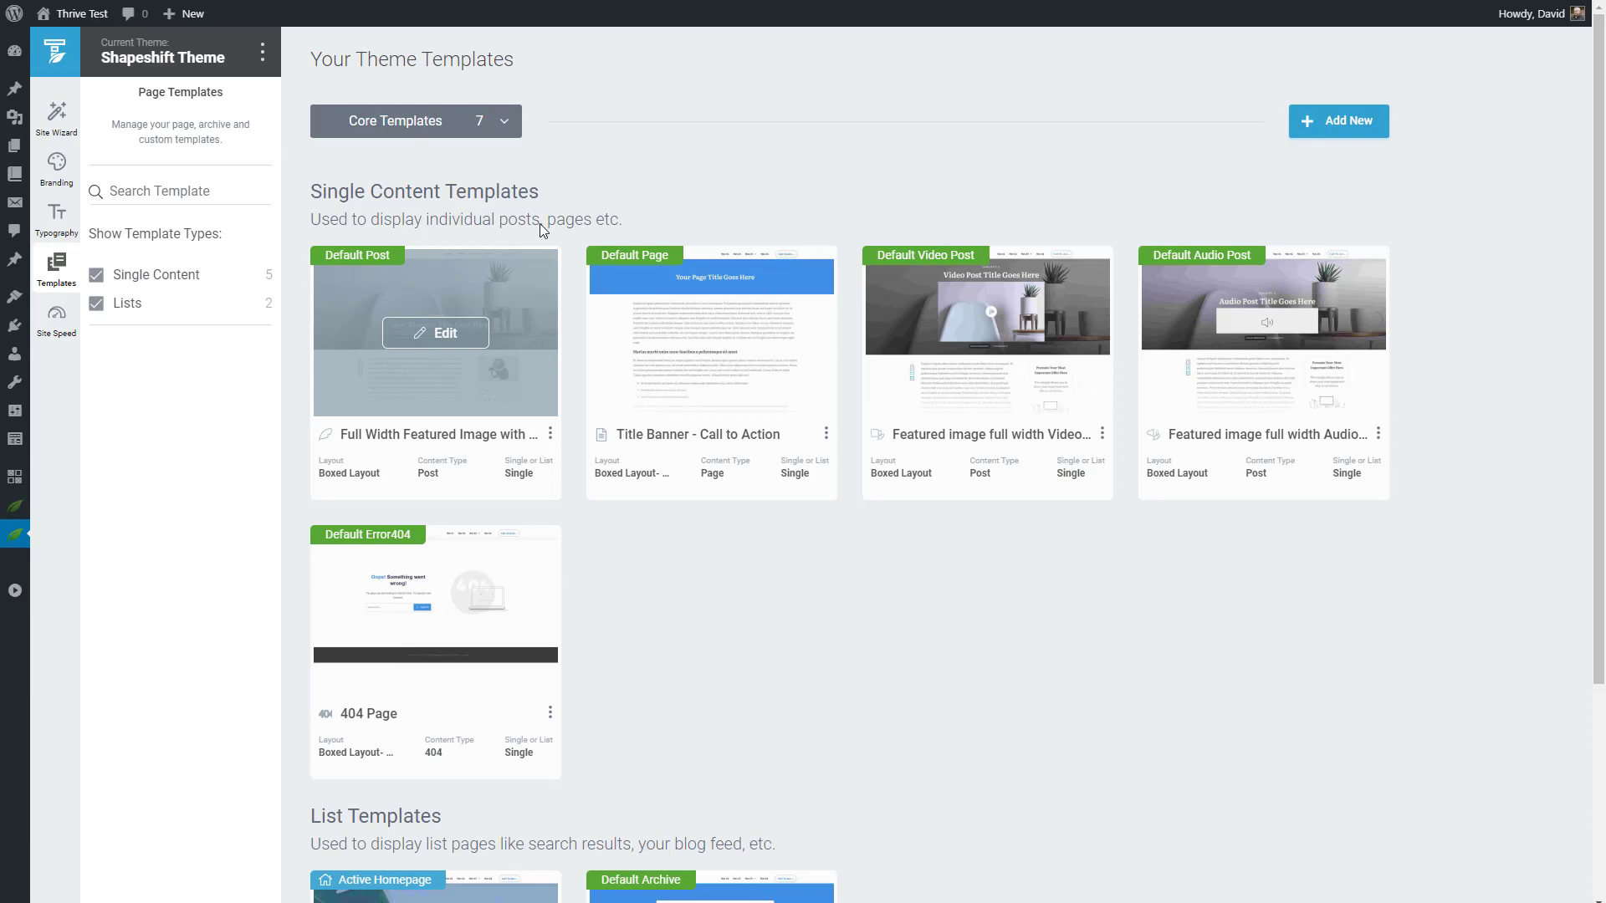
Step: Filter the theme templates to the Book post type and open the Book Single template for editing
left_click(517, 124)
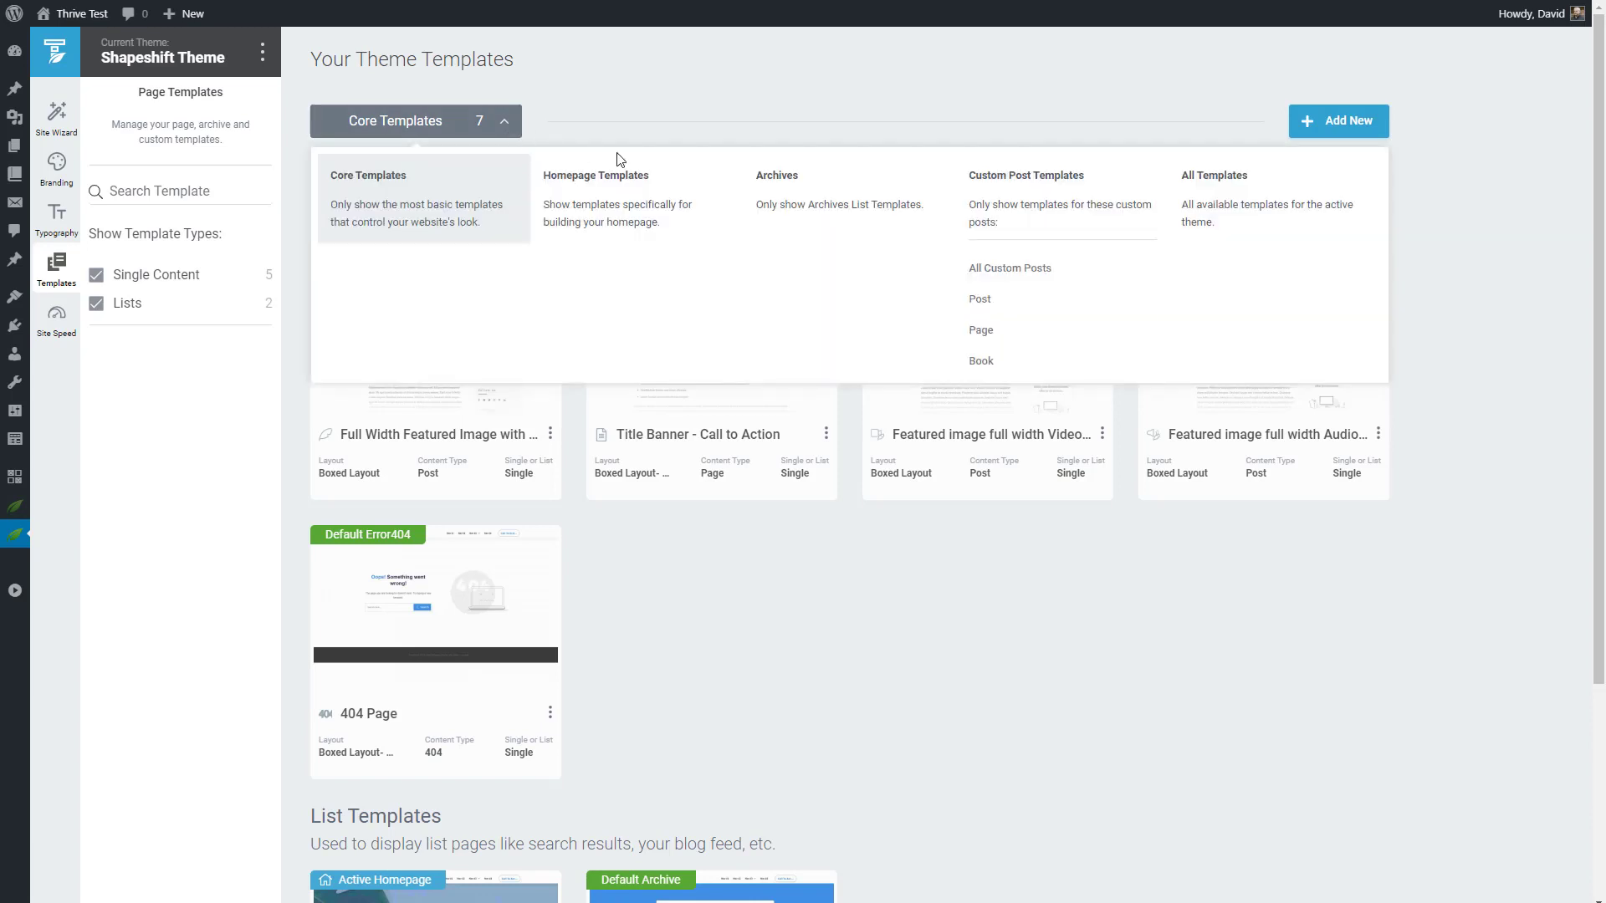
left_click(1075, 358)
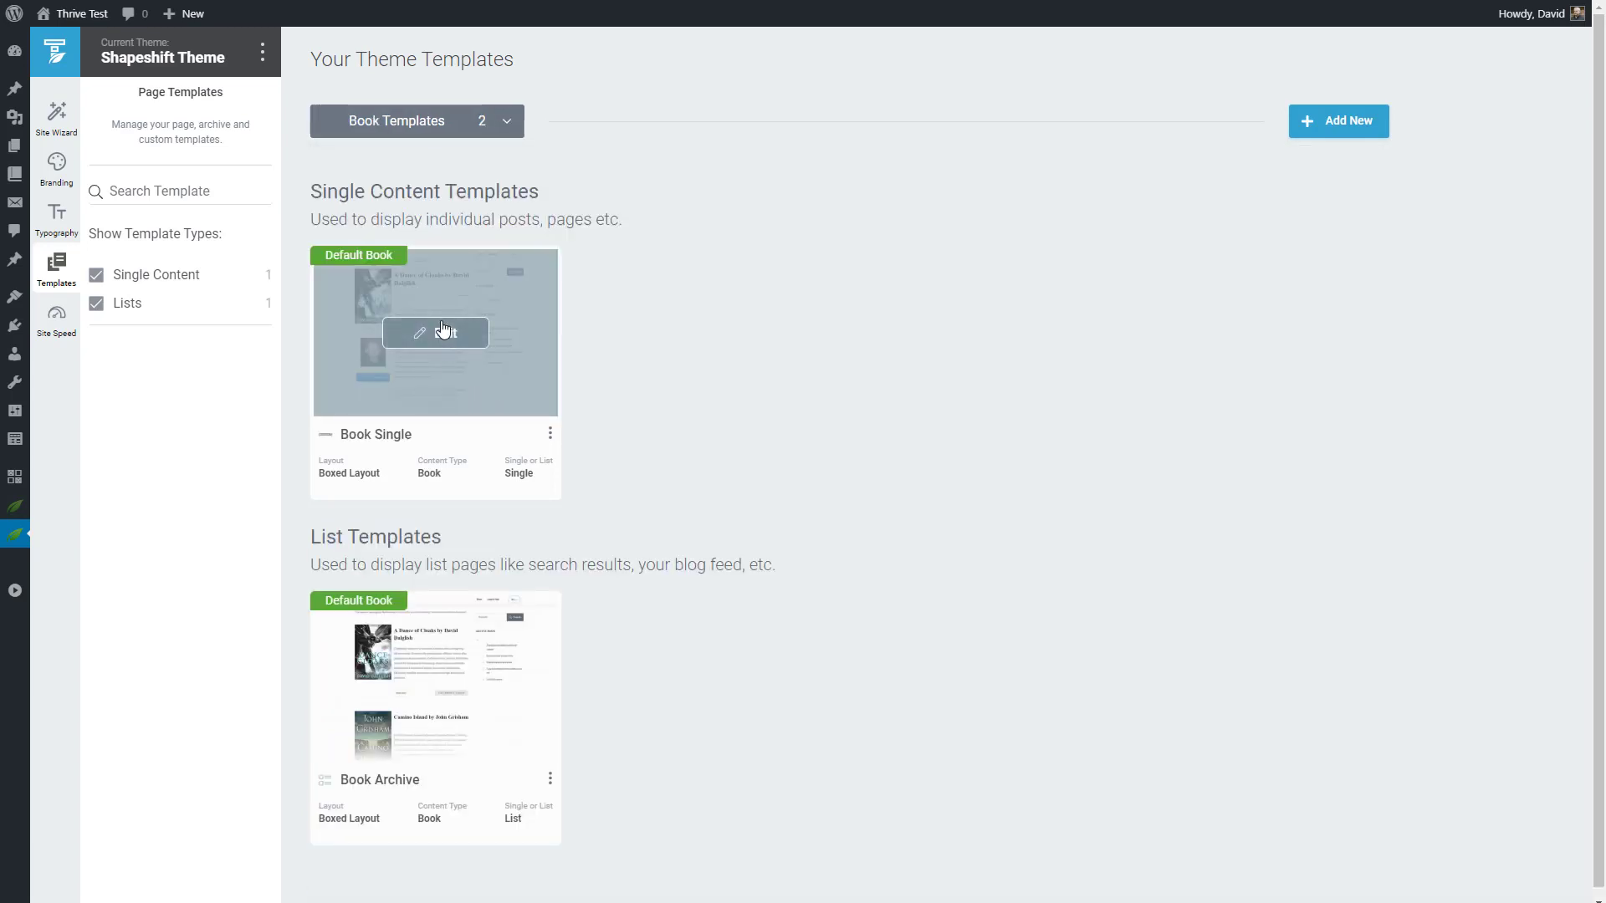
left_click(444, 331)
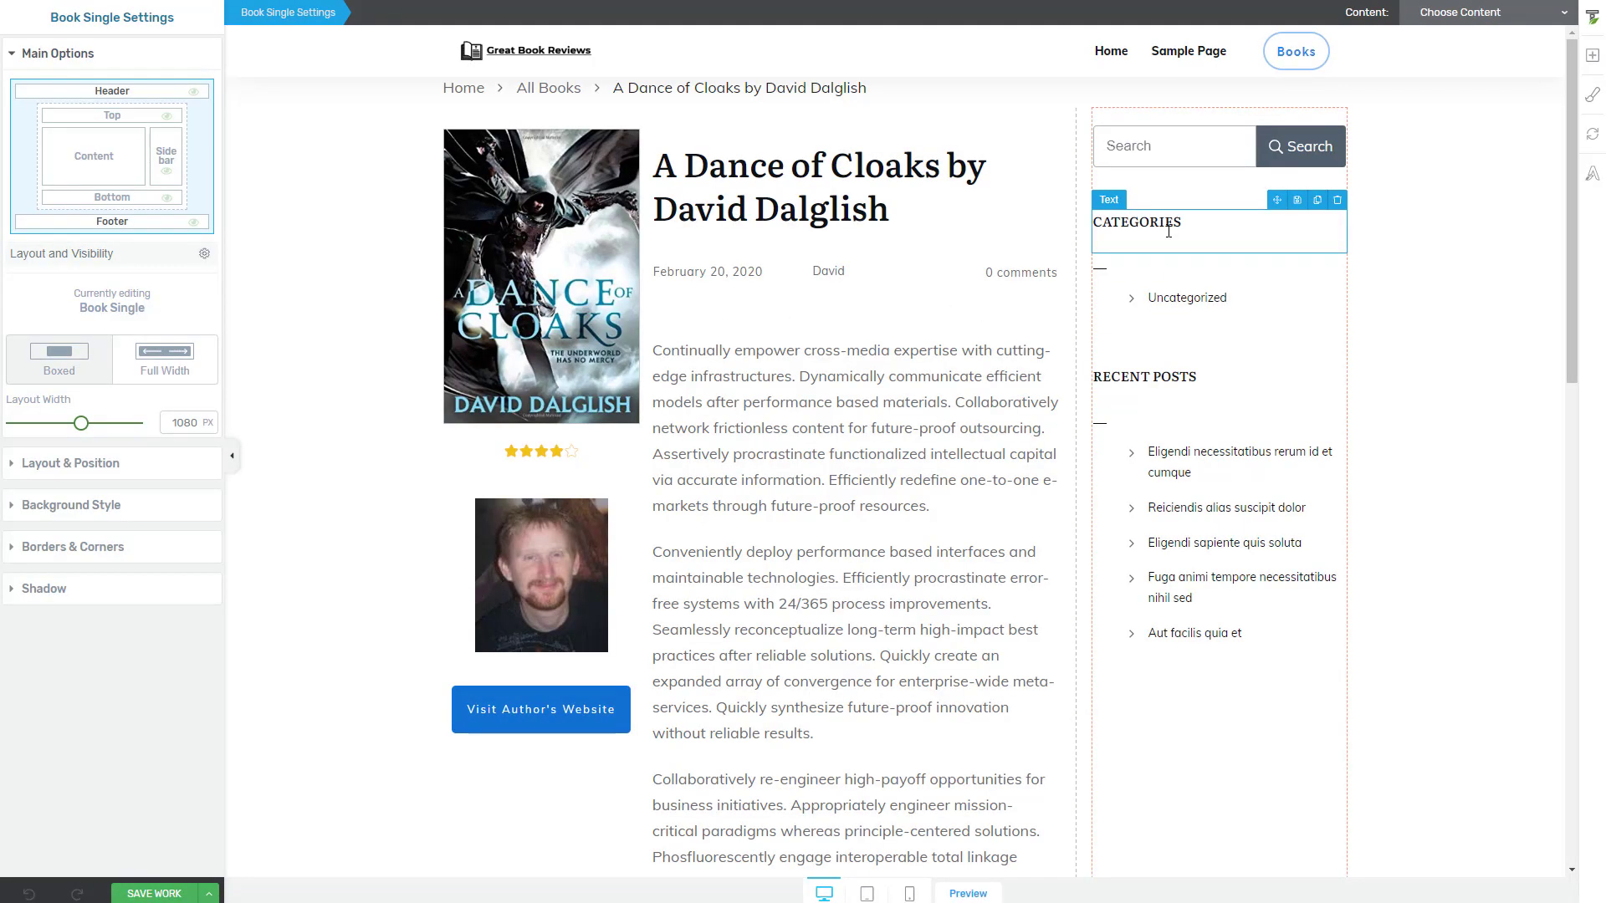
Step: Delete the Categories heading, its category list and the divider between them from the sidebar
key("Delete")
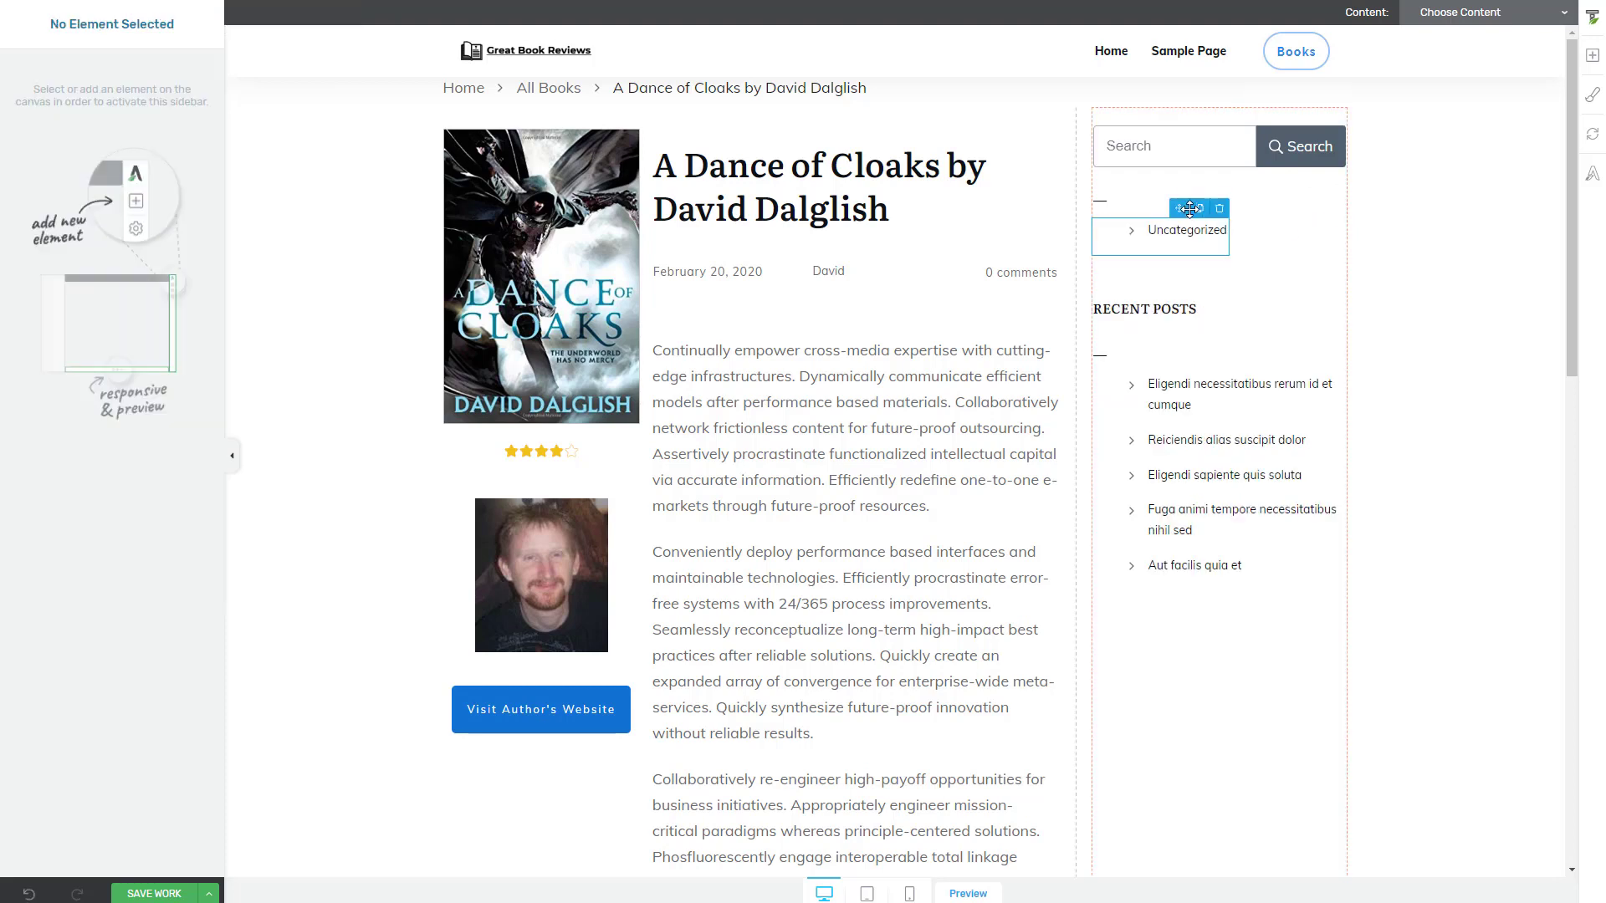
left_click(1222, 226)
key("Delete")
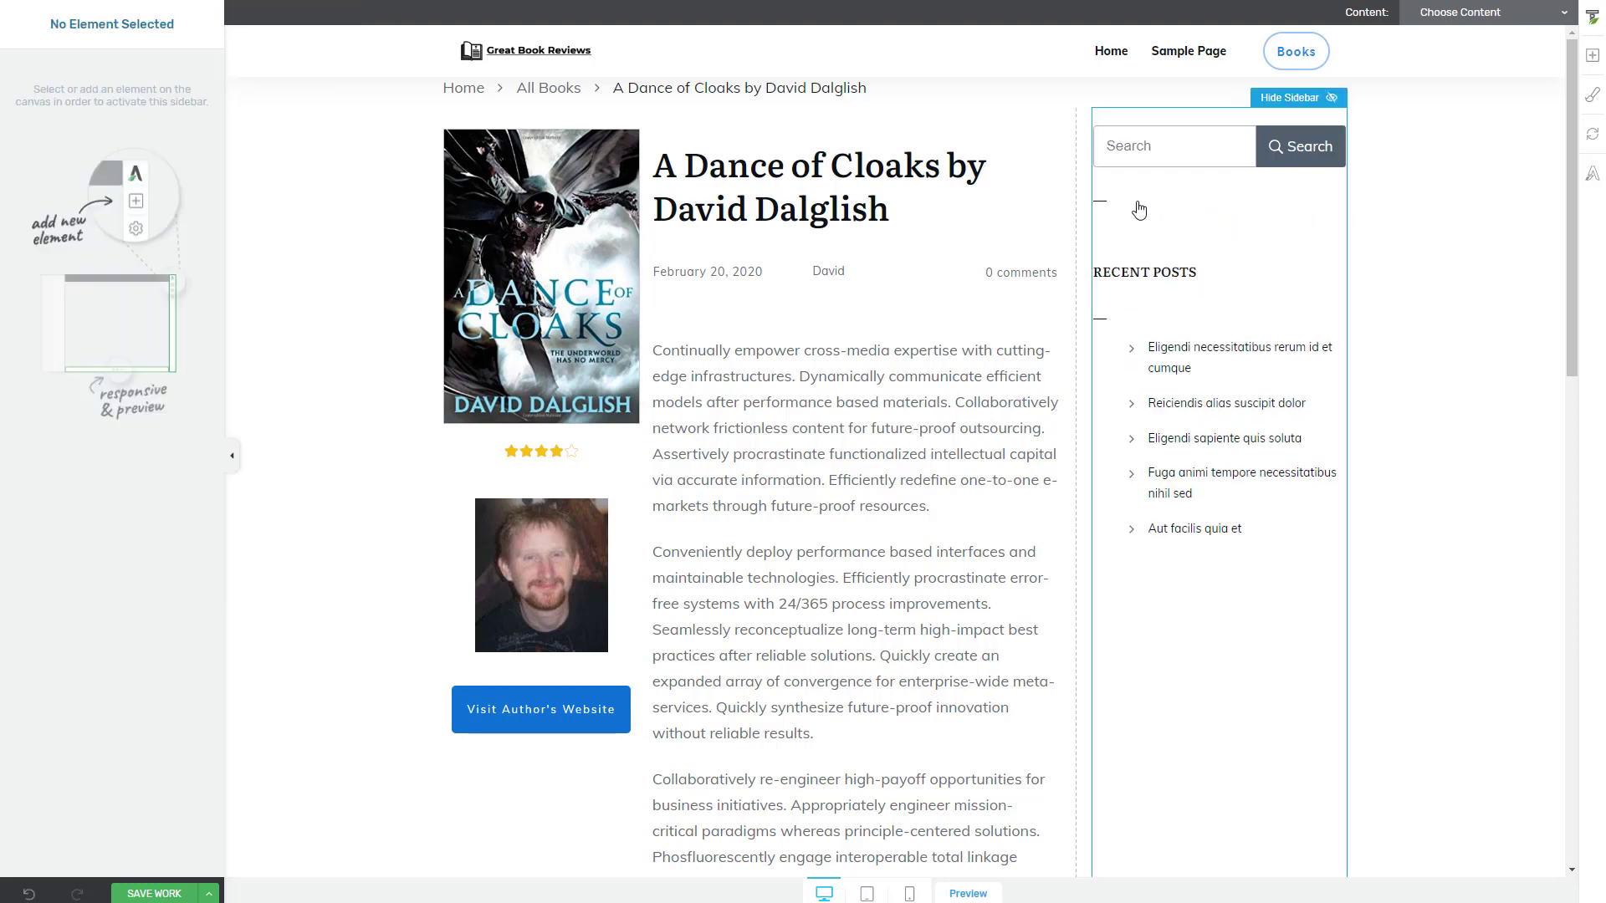
left_click(1112, 208)
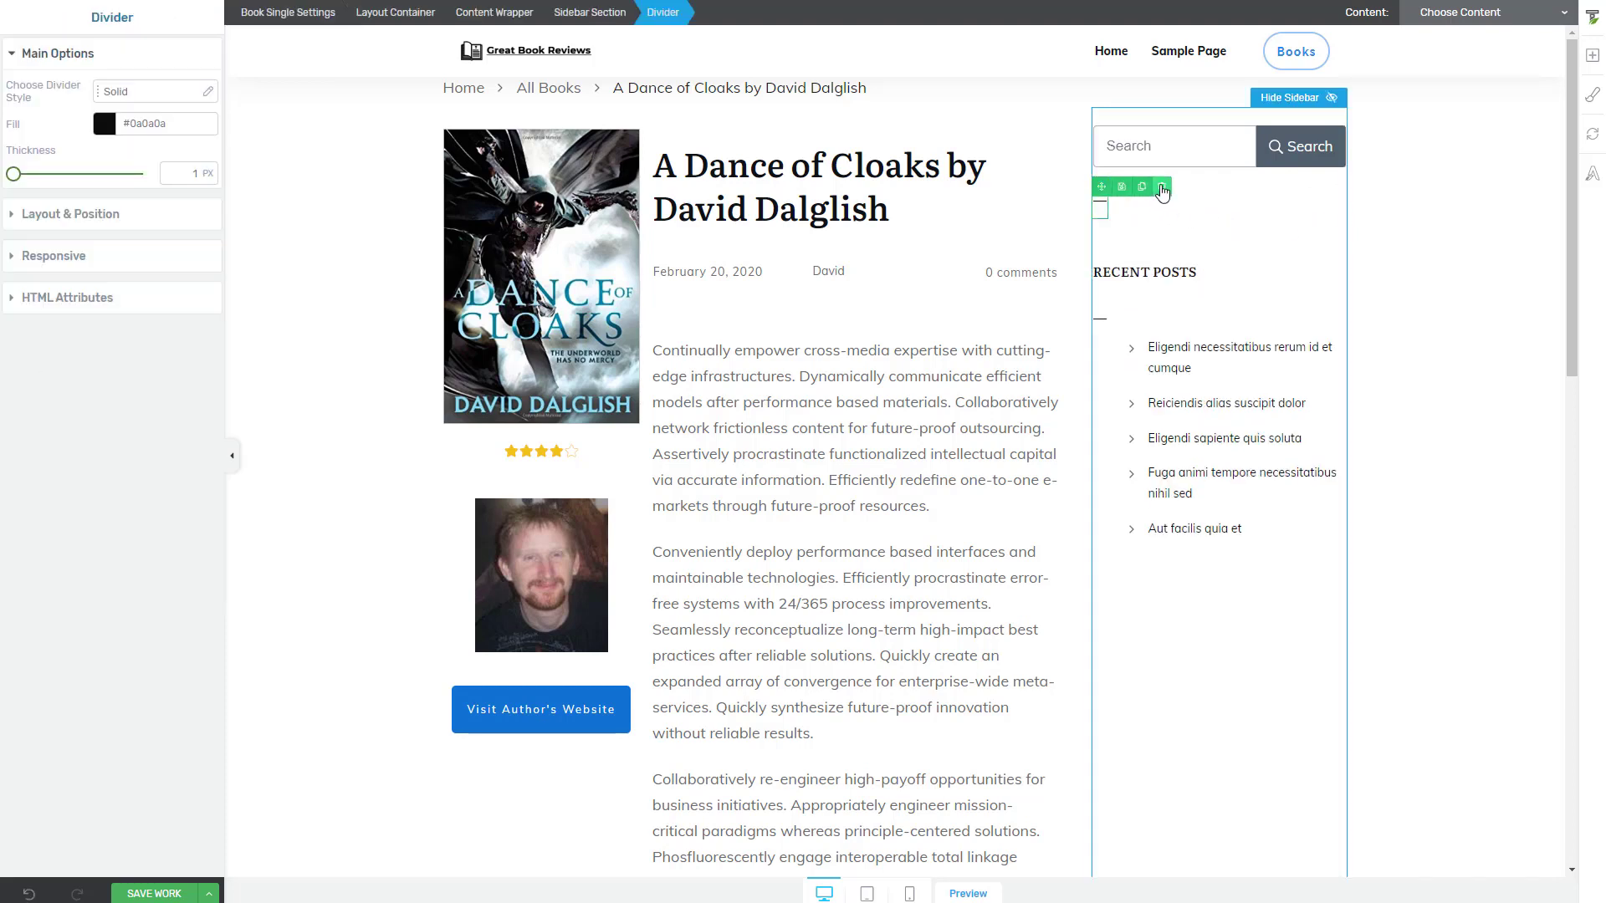
key("Delete")
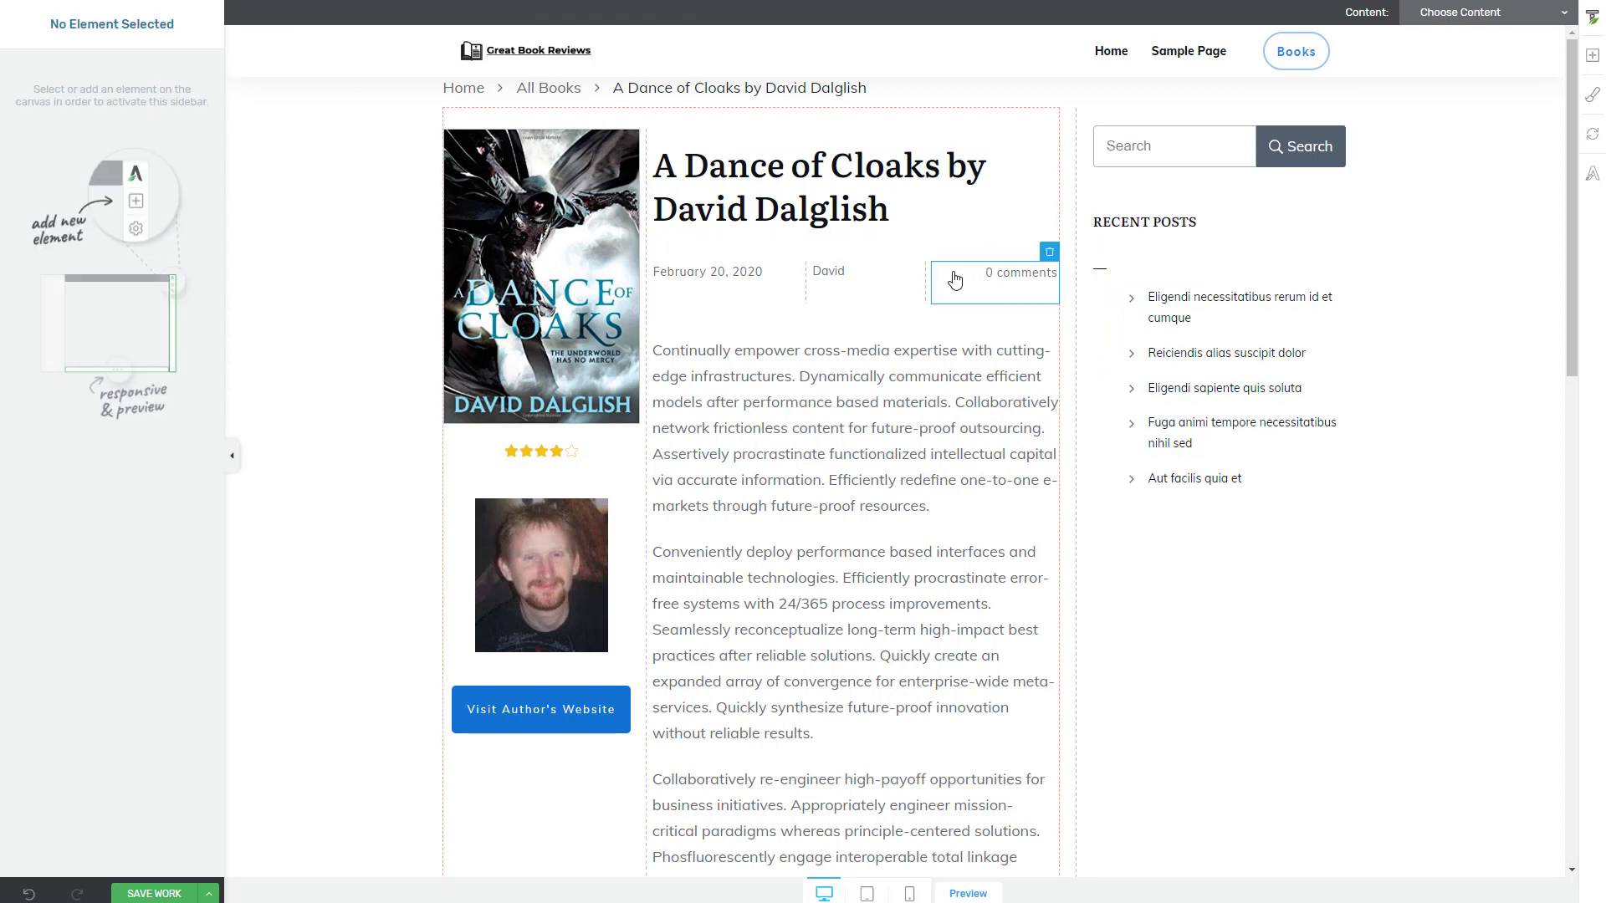
Step: Set the top and bottom margins of the date, author and comments columns to 0 and their top and bottom padding to 5 px
left_click(805, 255)
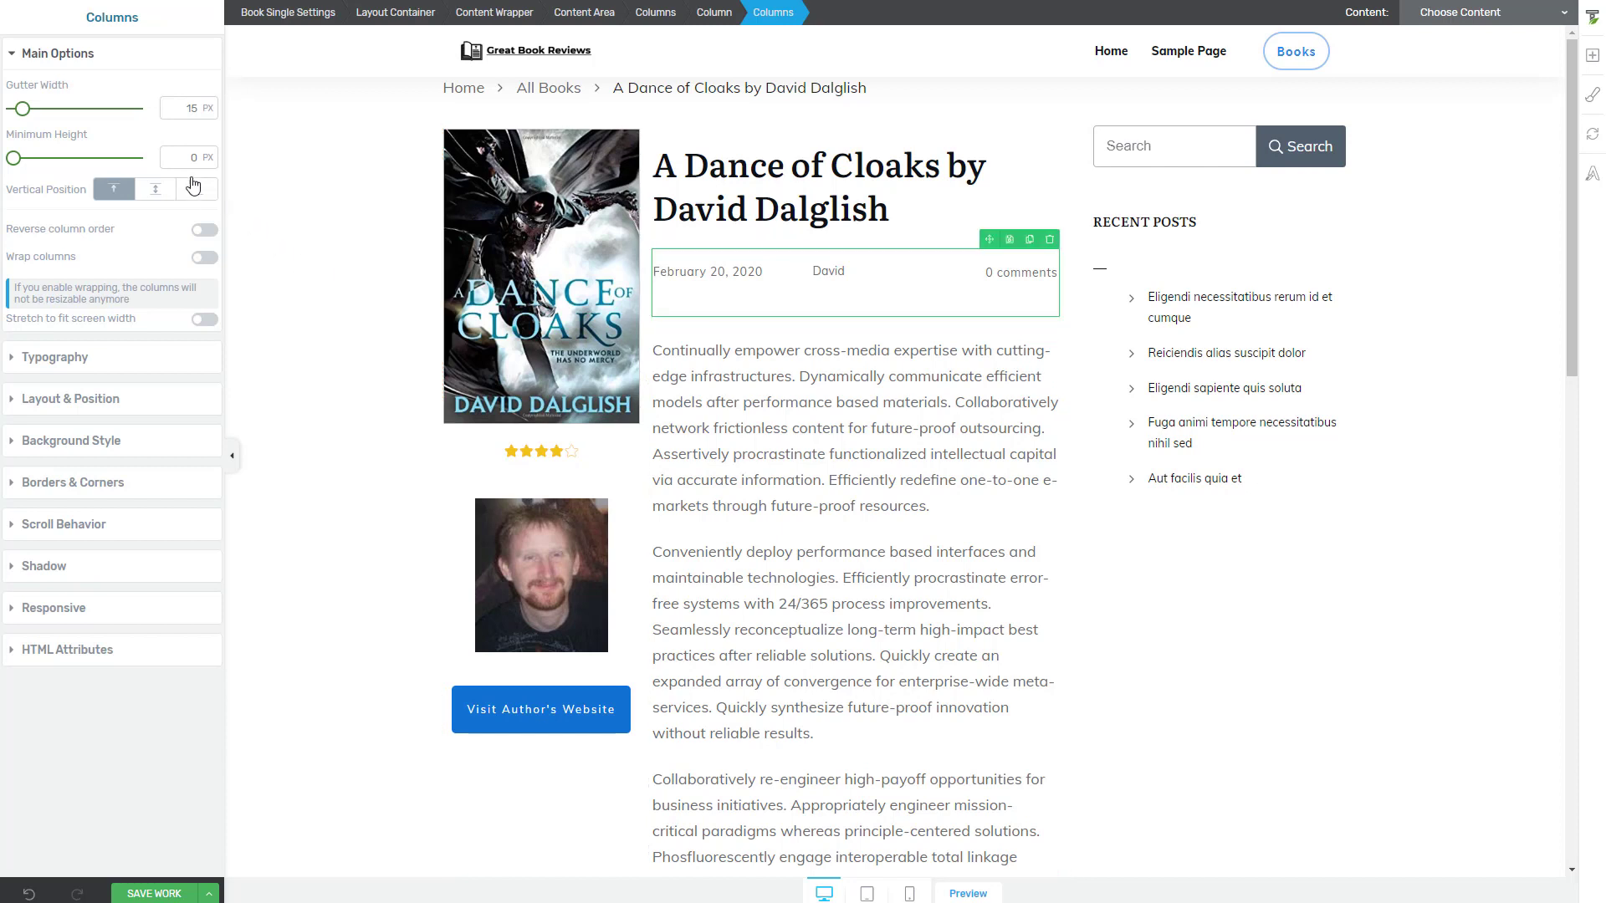
mouse_move(13, 158)
left_mouse_down()
mouse_move(27, 164)
mouse_move(13, 165)
left_mouse_up()
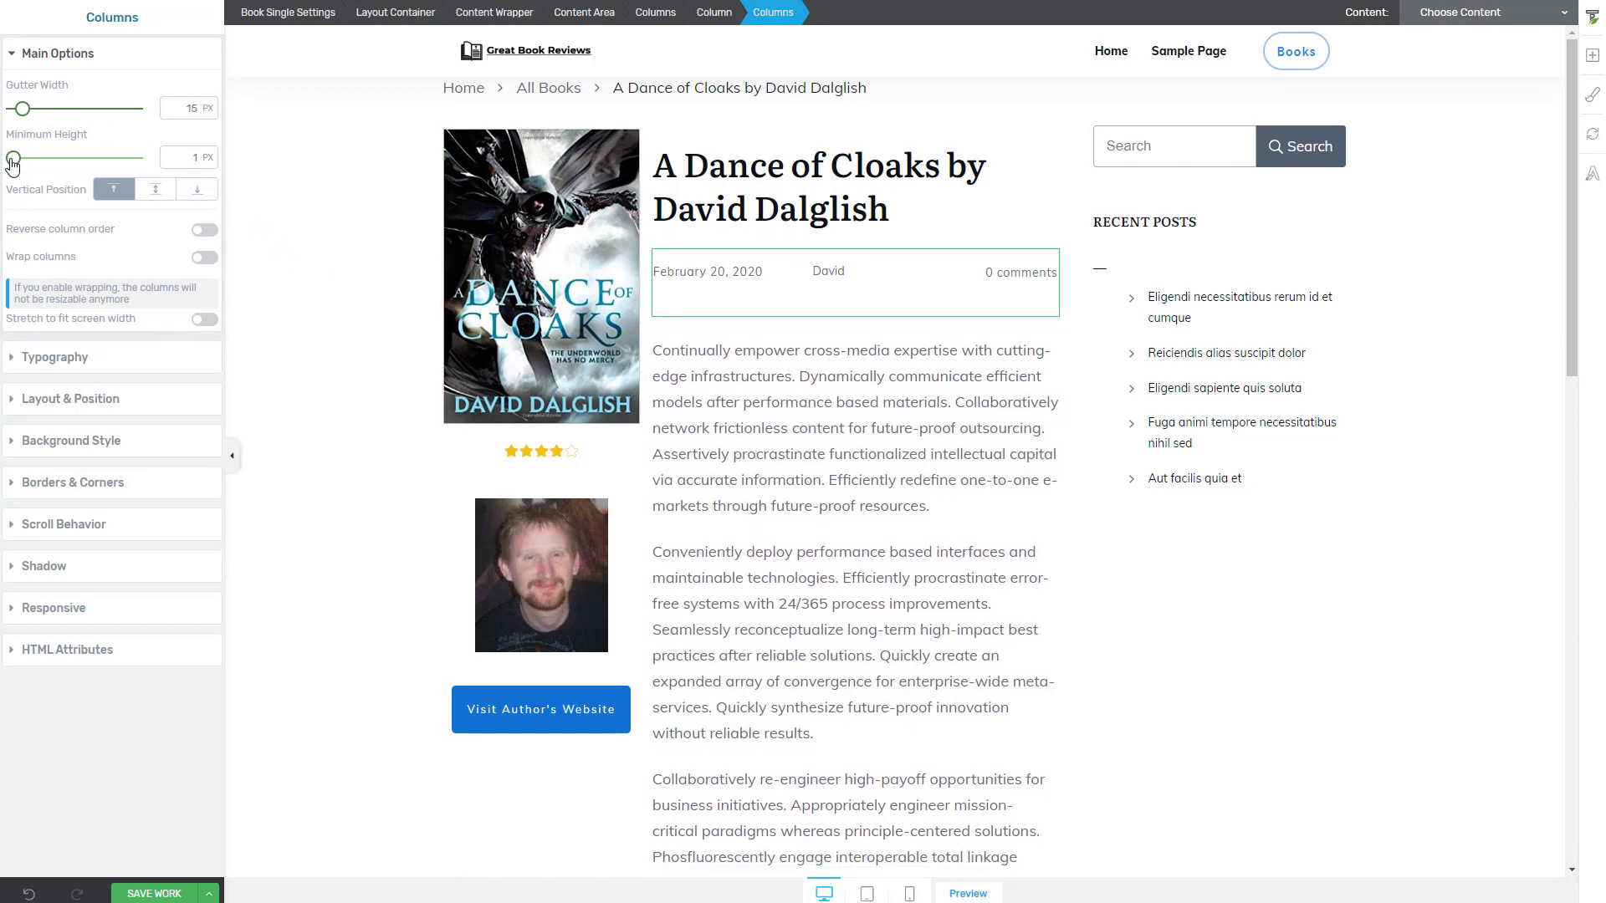
left_click(4, 401)
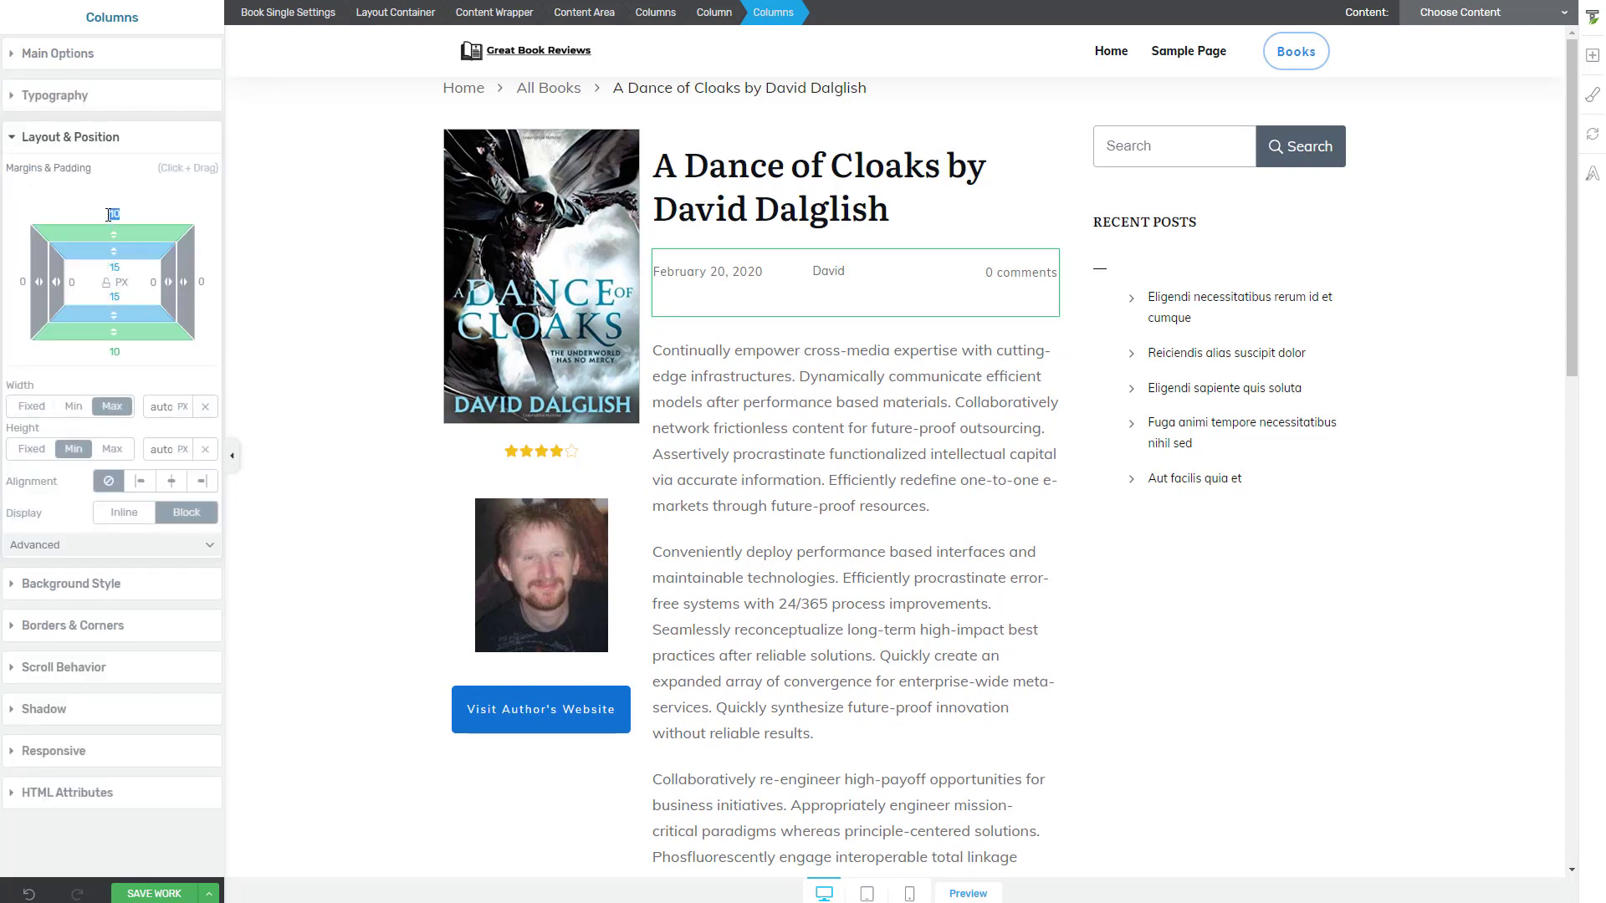
left_click_drag(109, 215, 118, 214)
type("0")
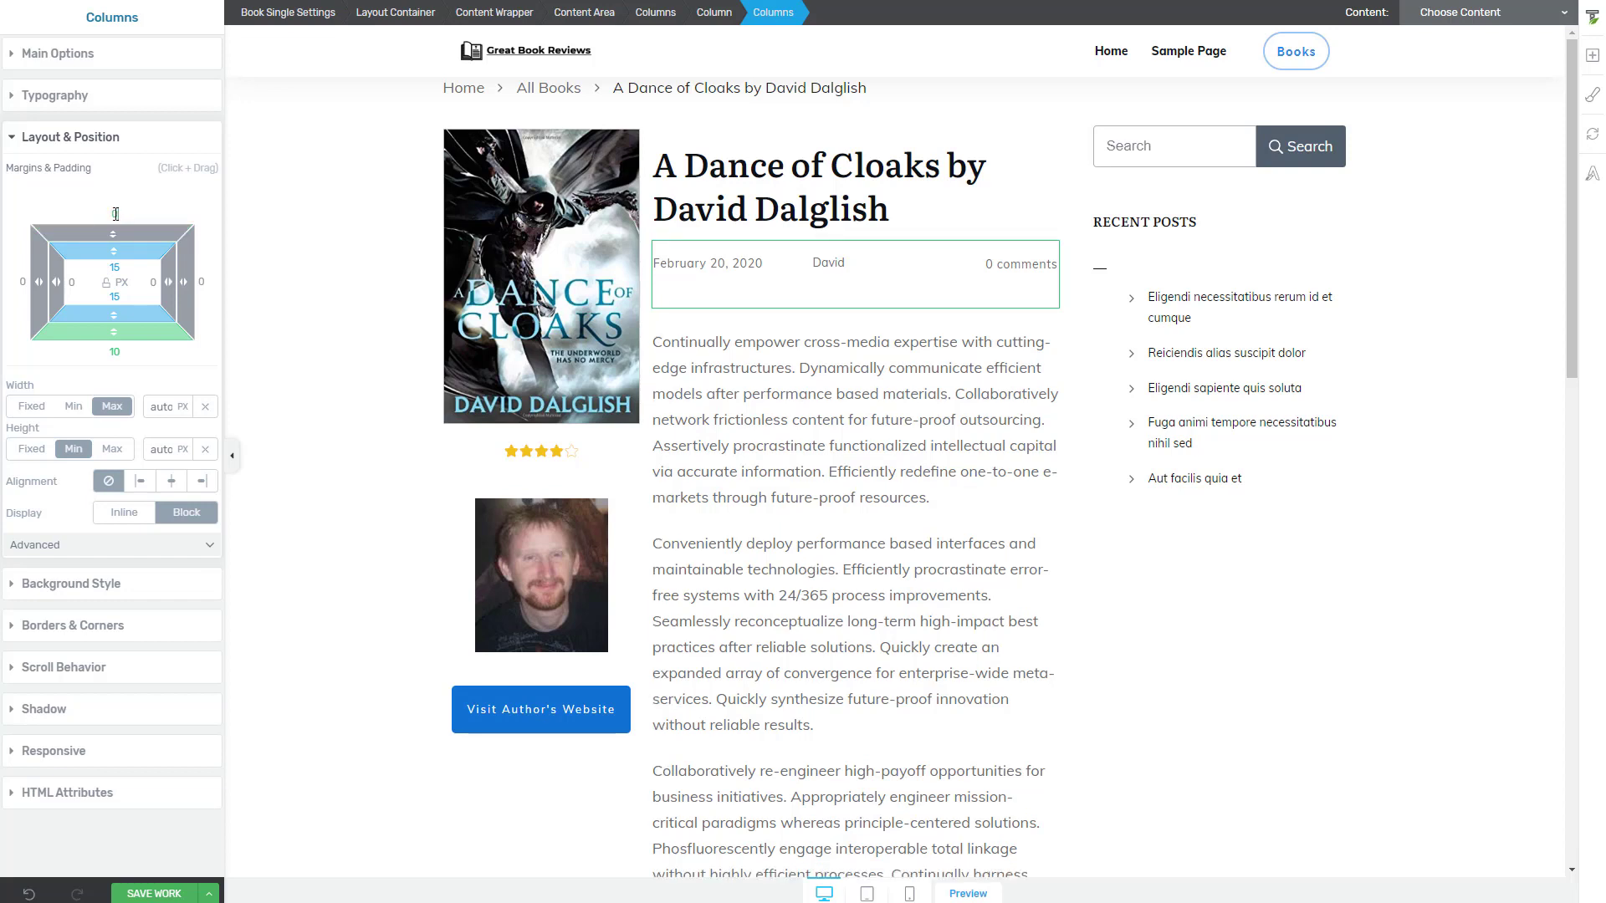
left_click(104, 324)
type("0")
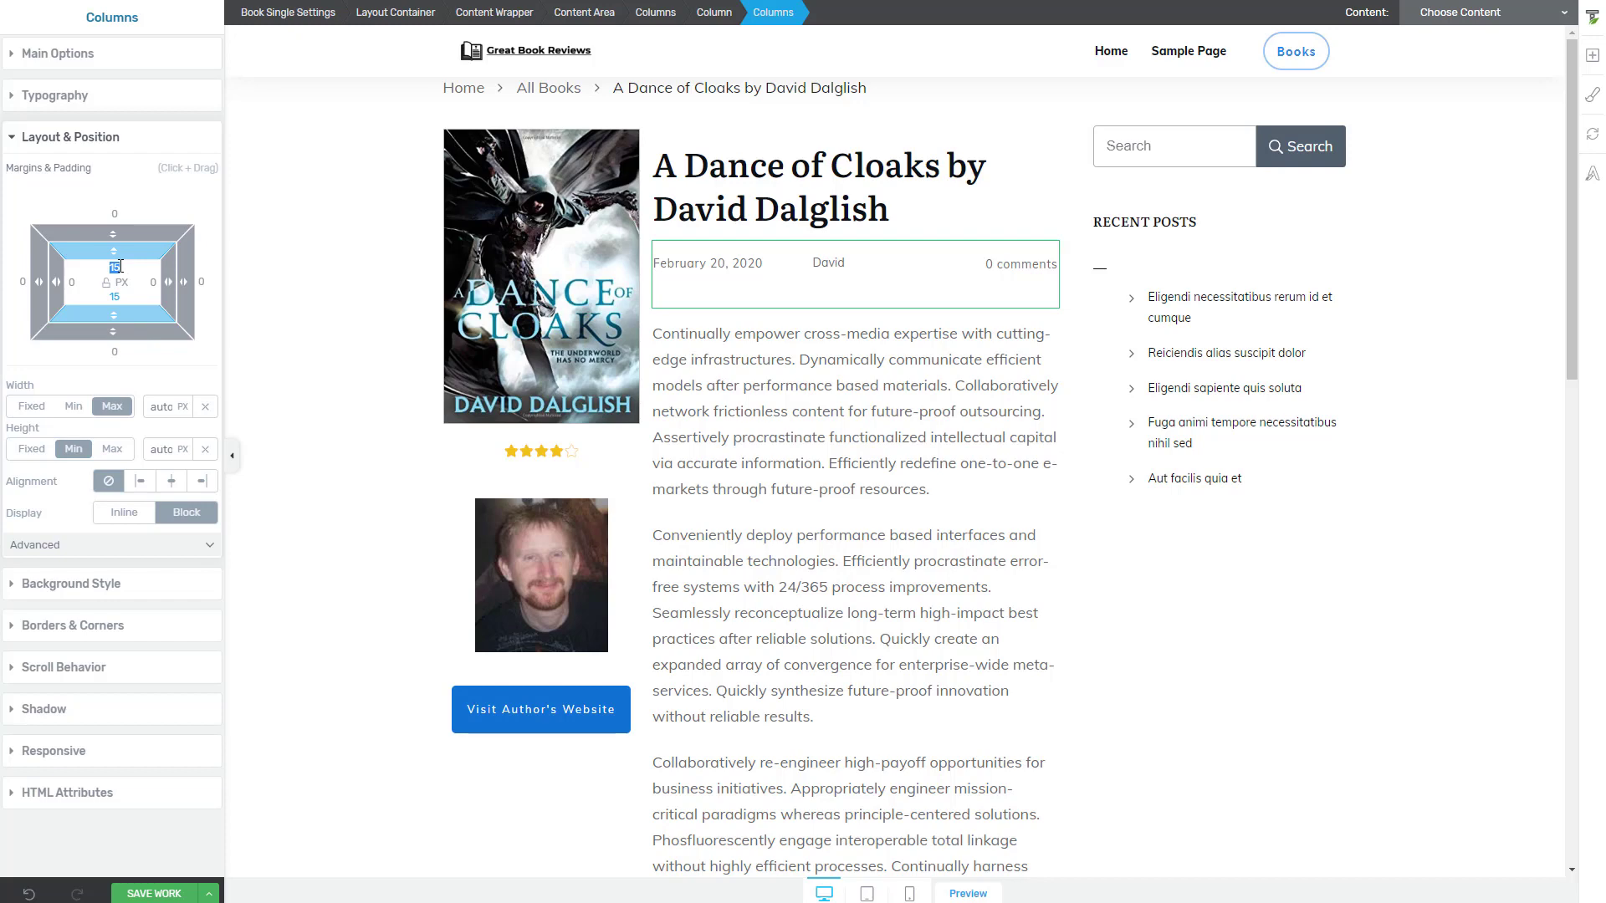
type("5")
double_click(124, 298)
type("5")
Step: Set the post date's top and bottom padding to 1 px, matching the author name beside it
left_click(767, 279)
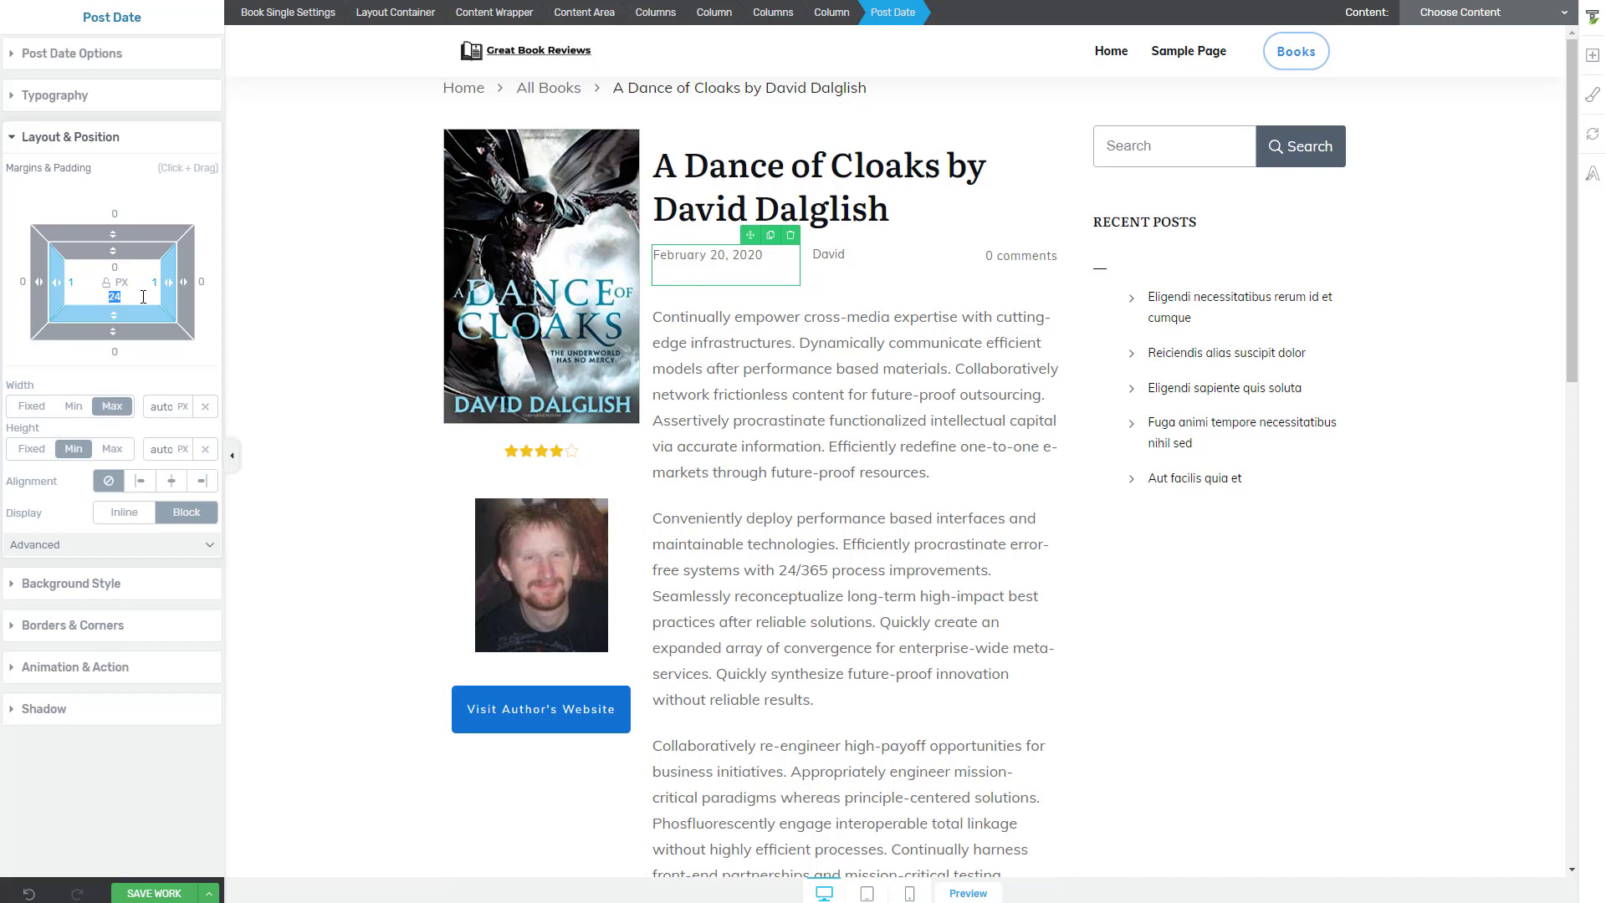
type("0")
left_click(865, 253)
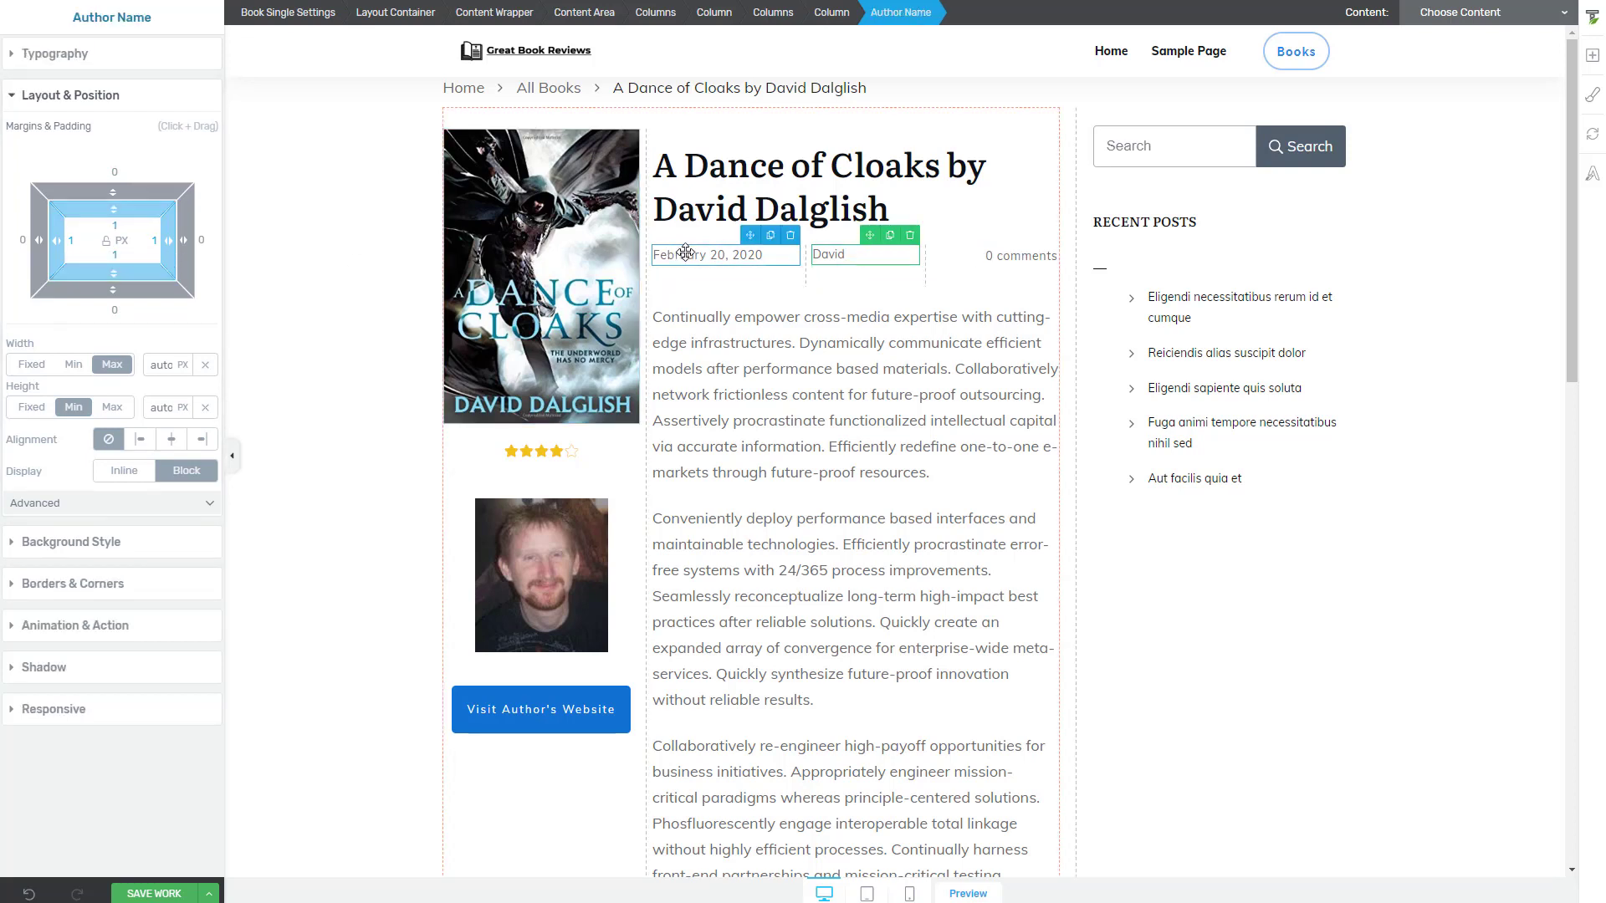
left_click(684, 252)
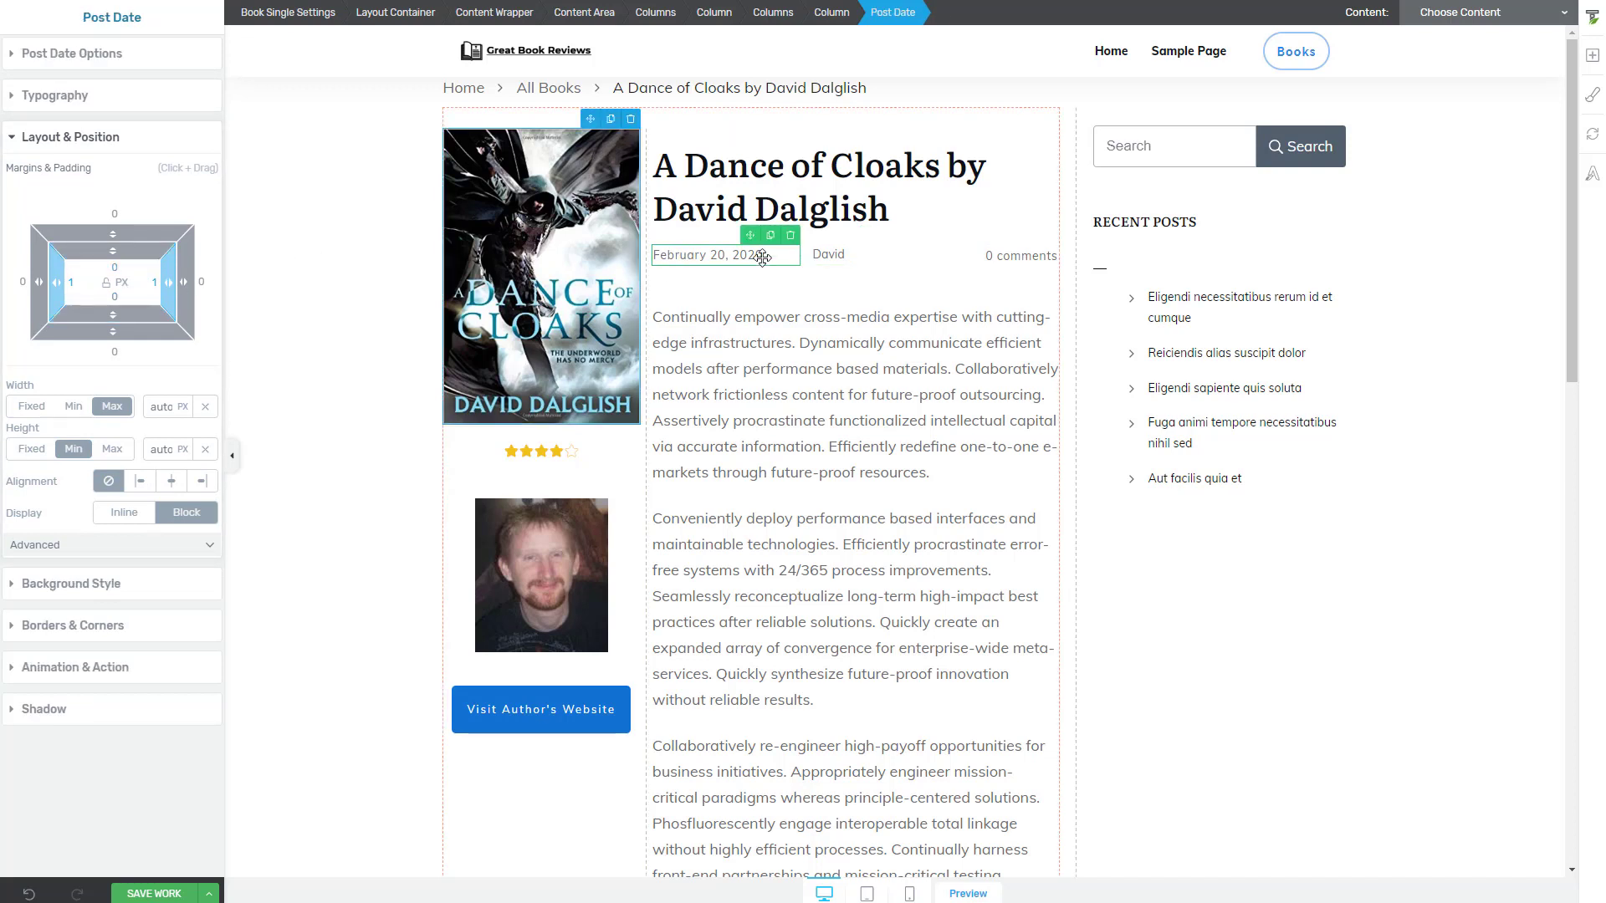
left_click(829, 255)
left_click(1029, 255)
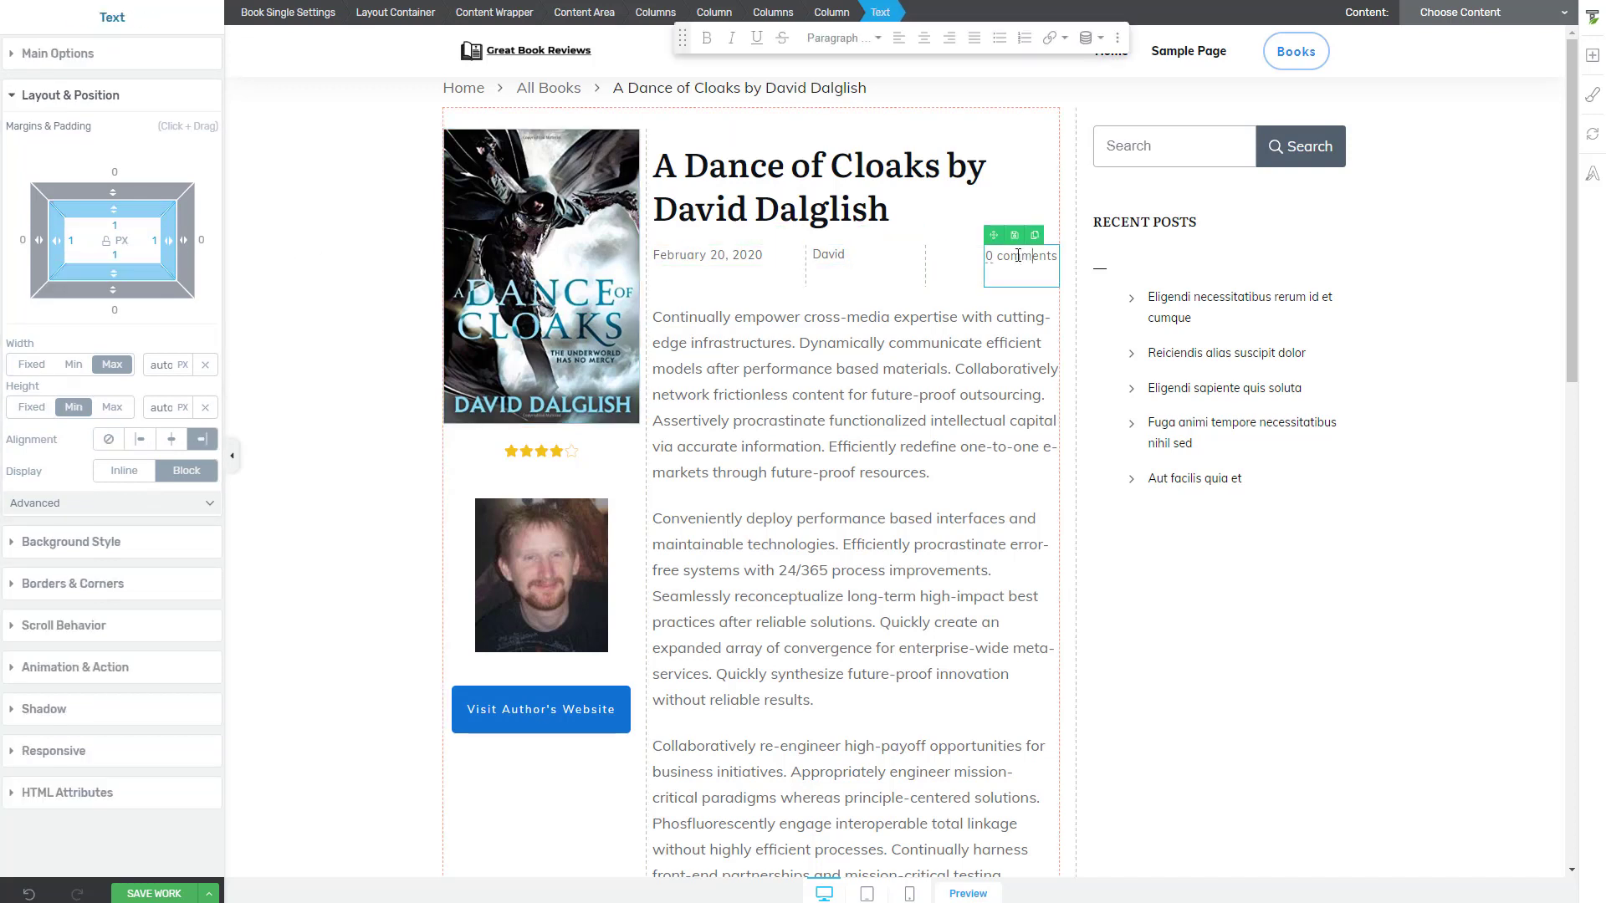
left_click(717, 255)
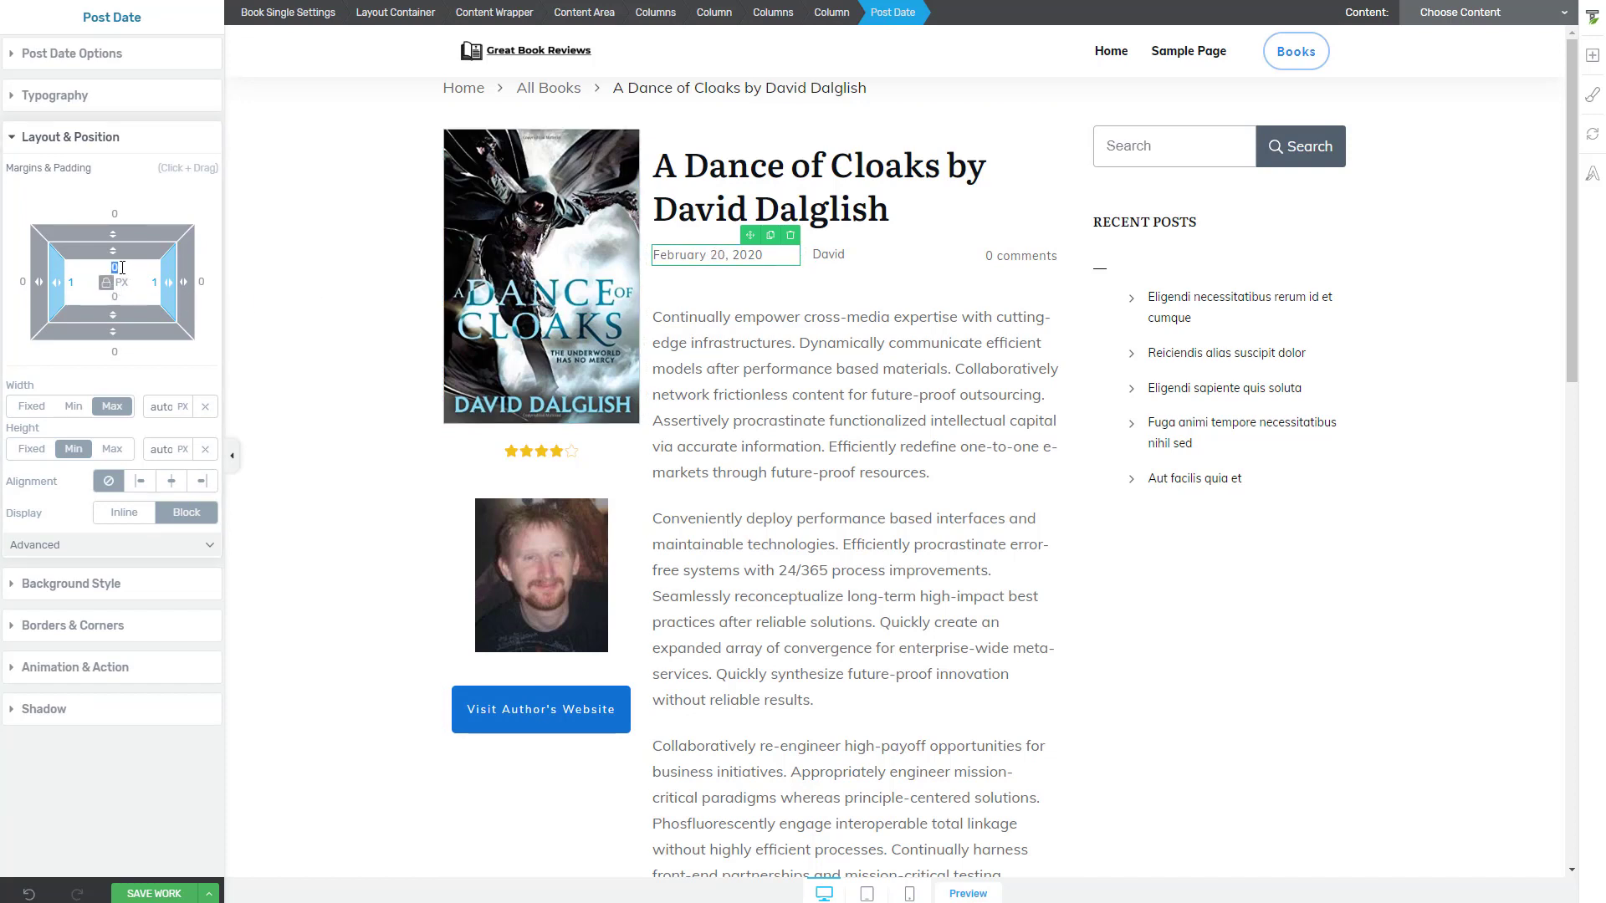
type("1")
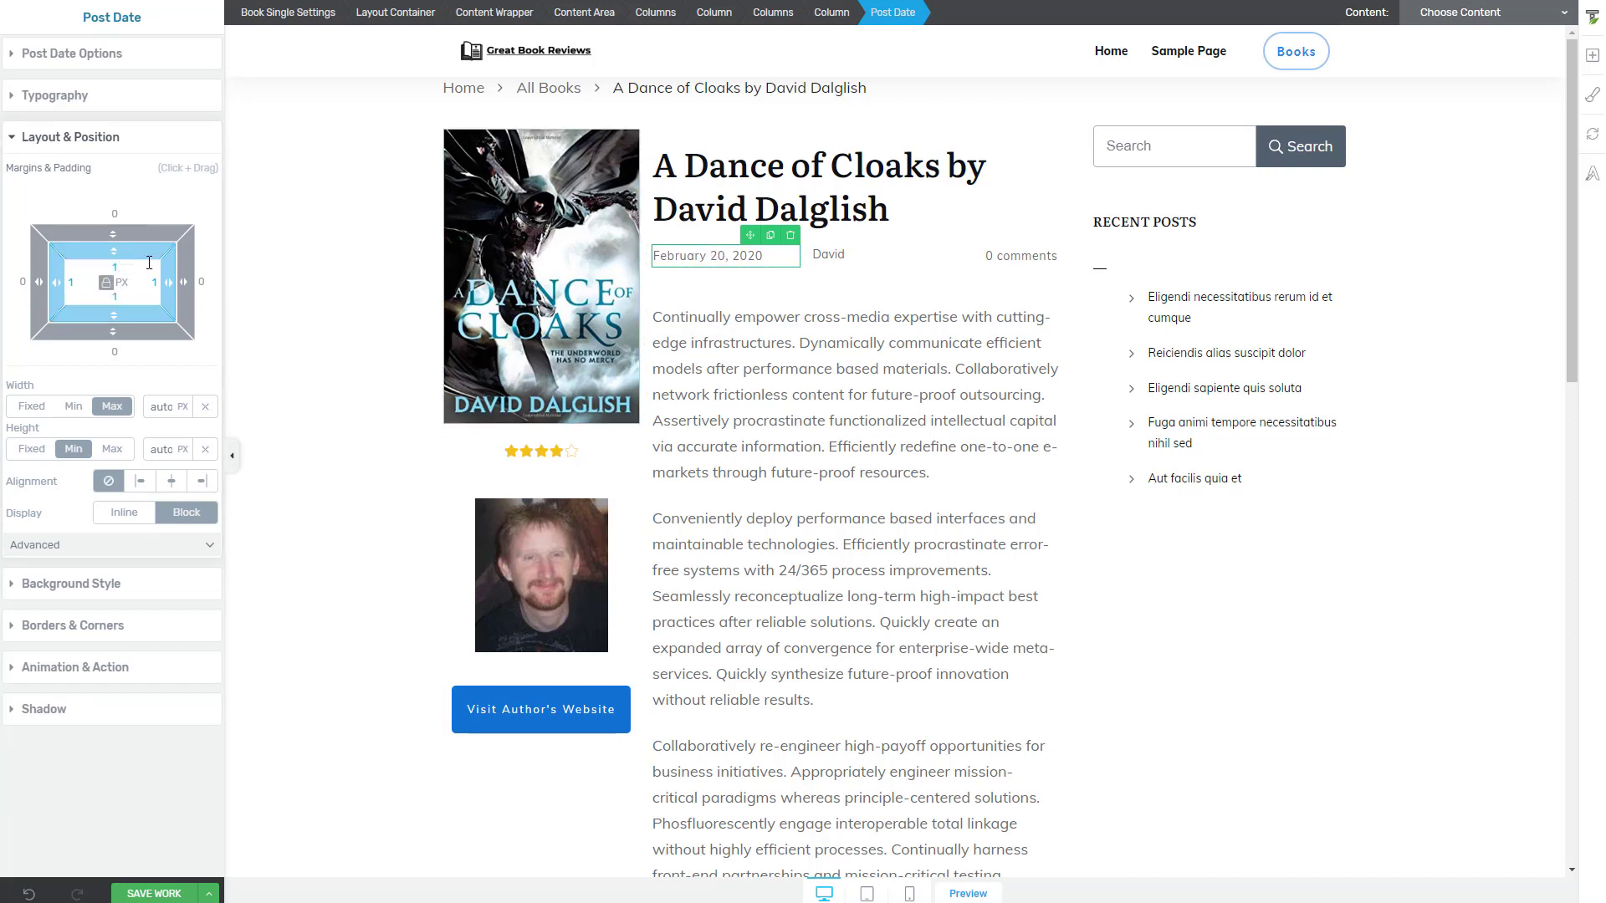
Step: Set the post details columns' bottom padding to 0 and bottom margin to -7 px, and save the template, returning to the template dashboard
left_click(728, 287)
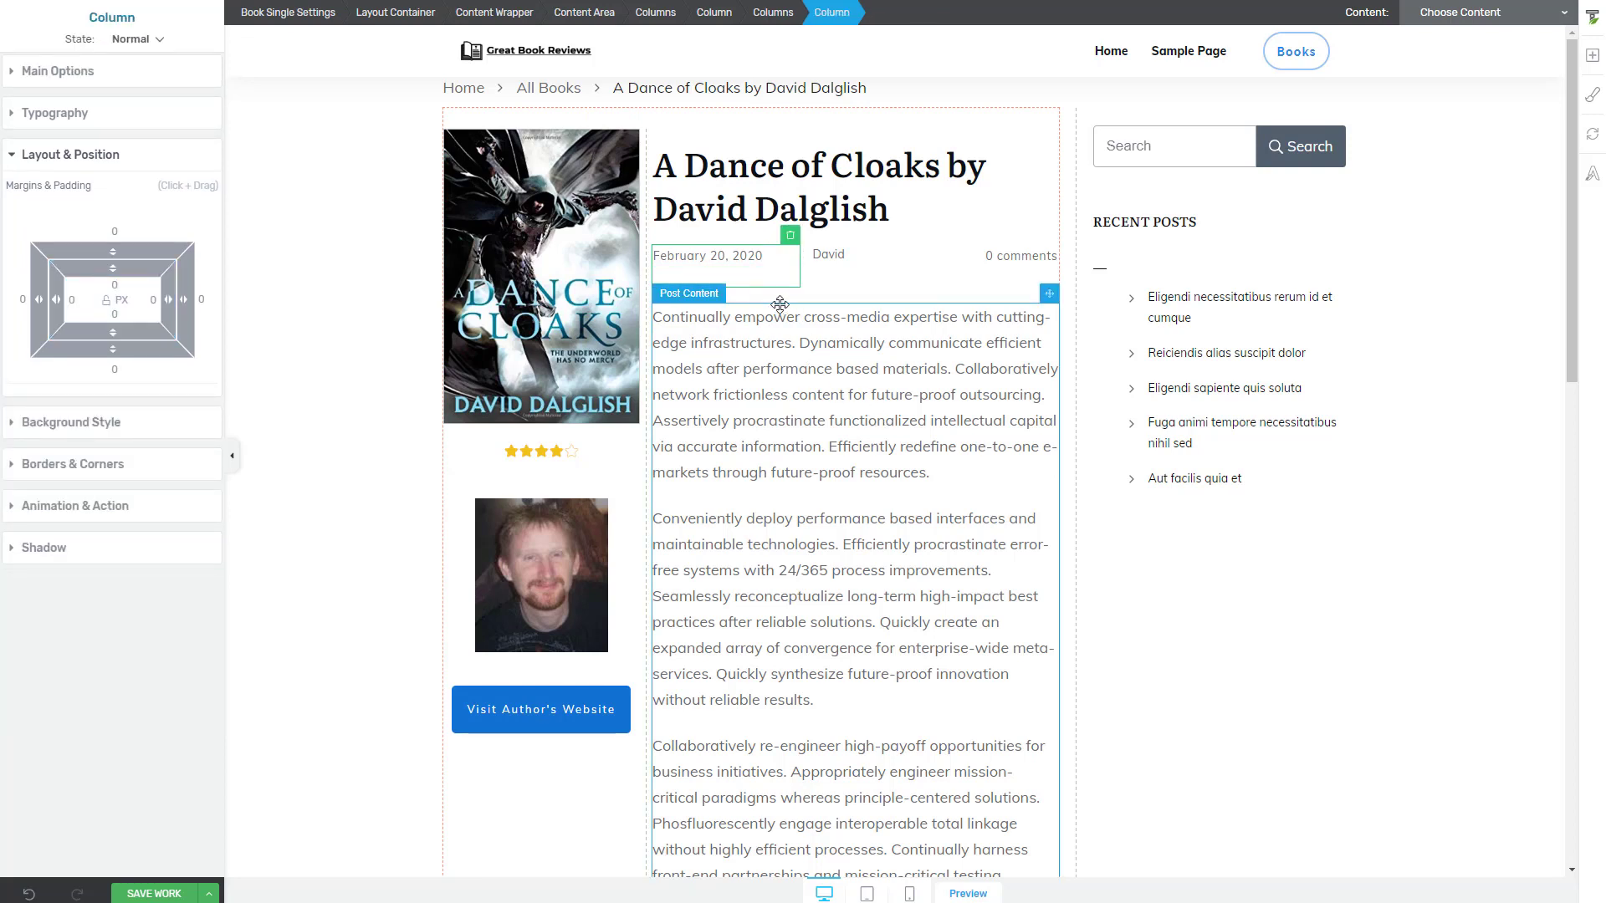
left_click(760, 286)
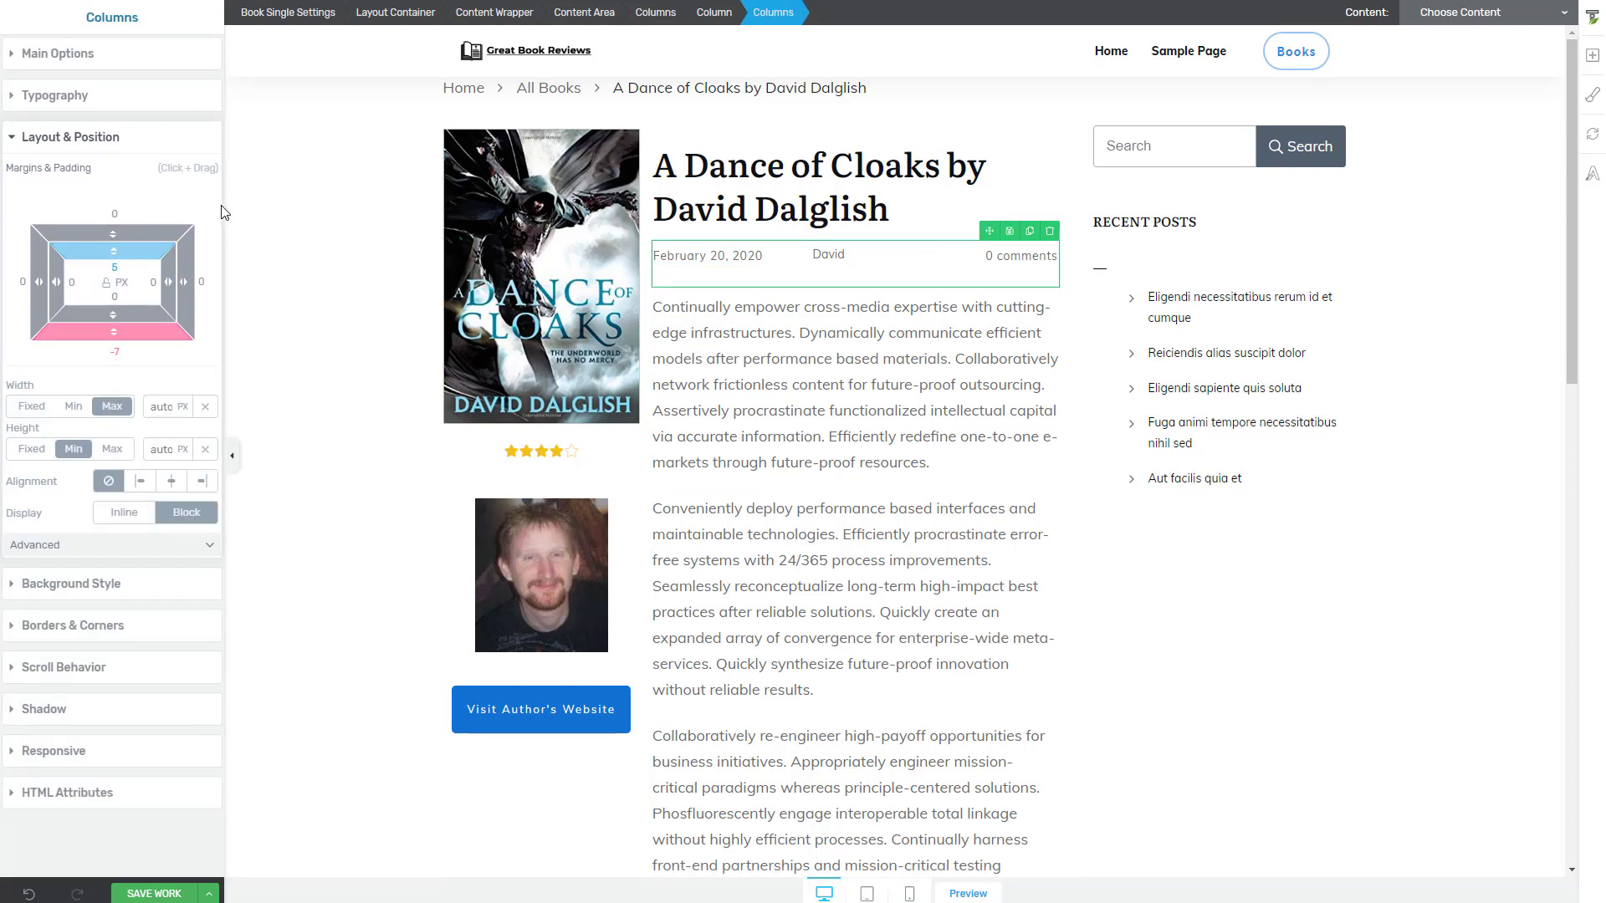
left_click(153, 893)
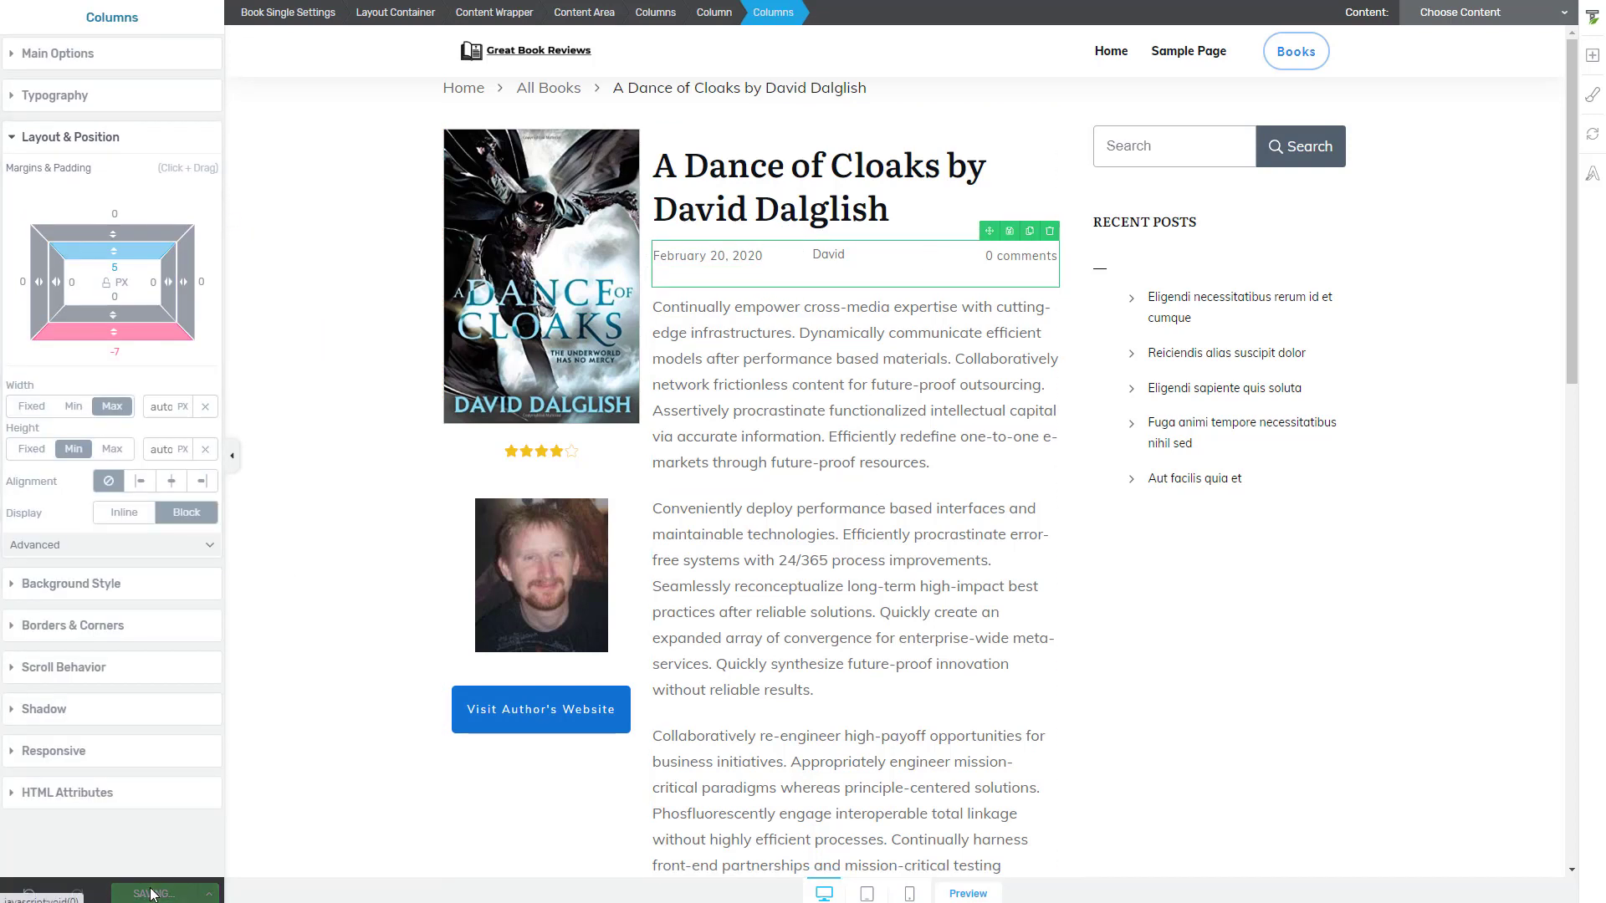
left_click(208, 893)
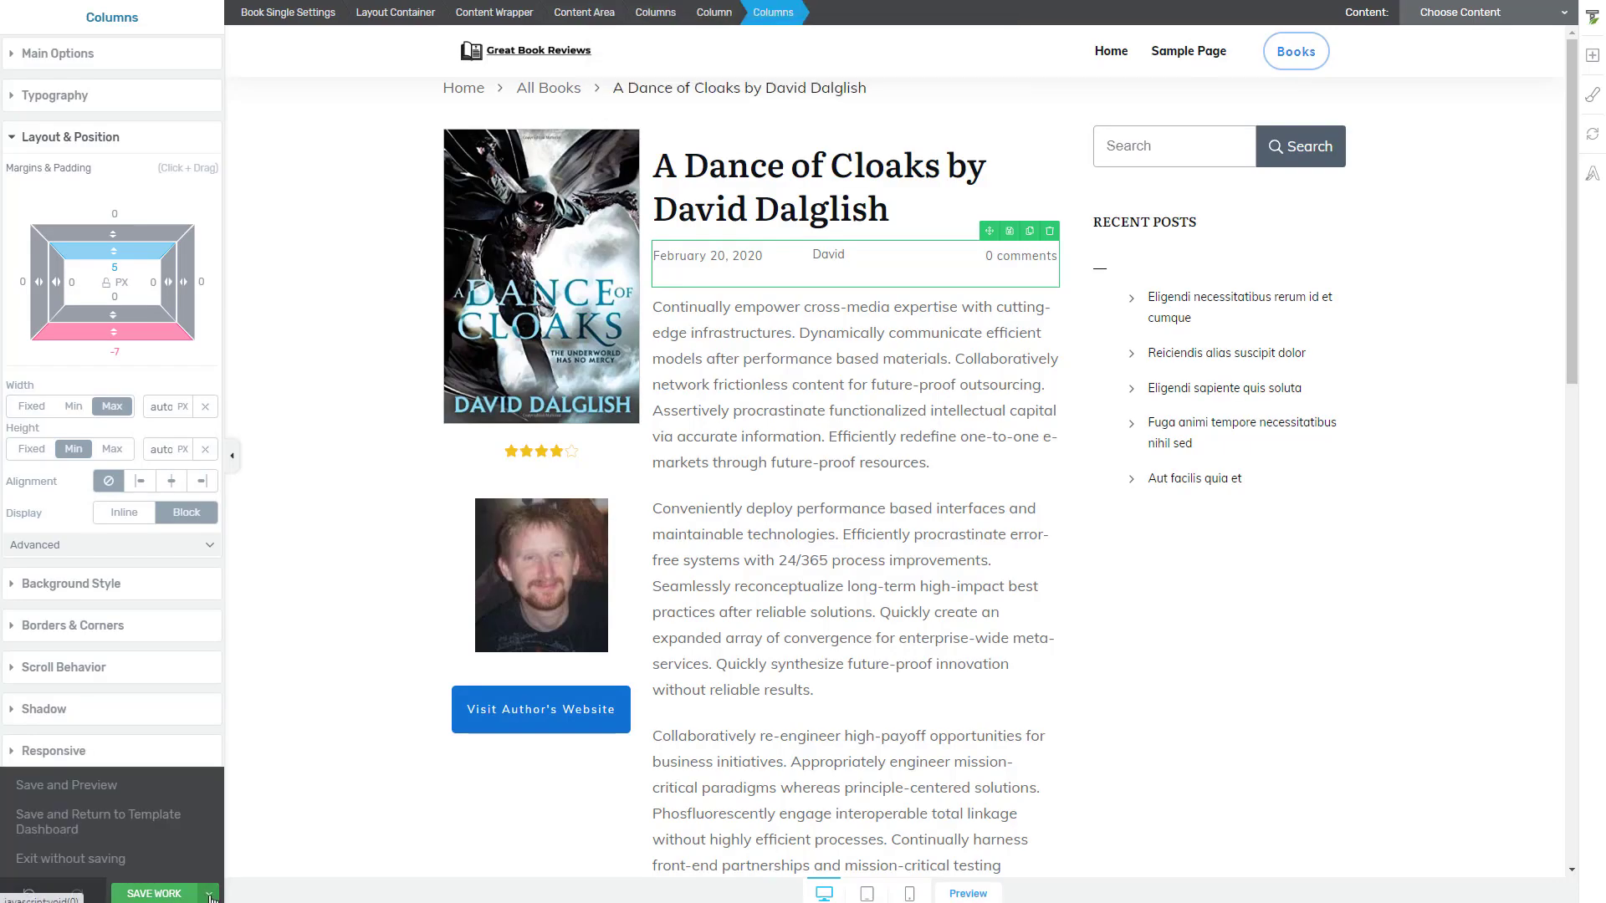
left_click(101, 820)
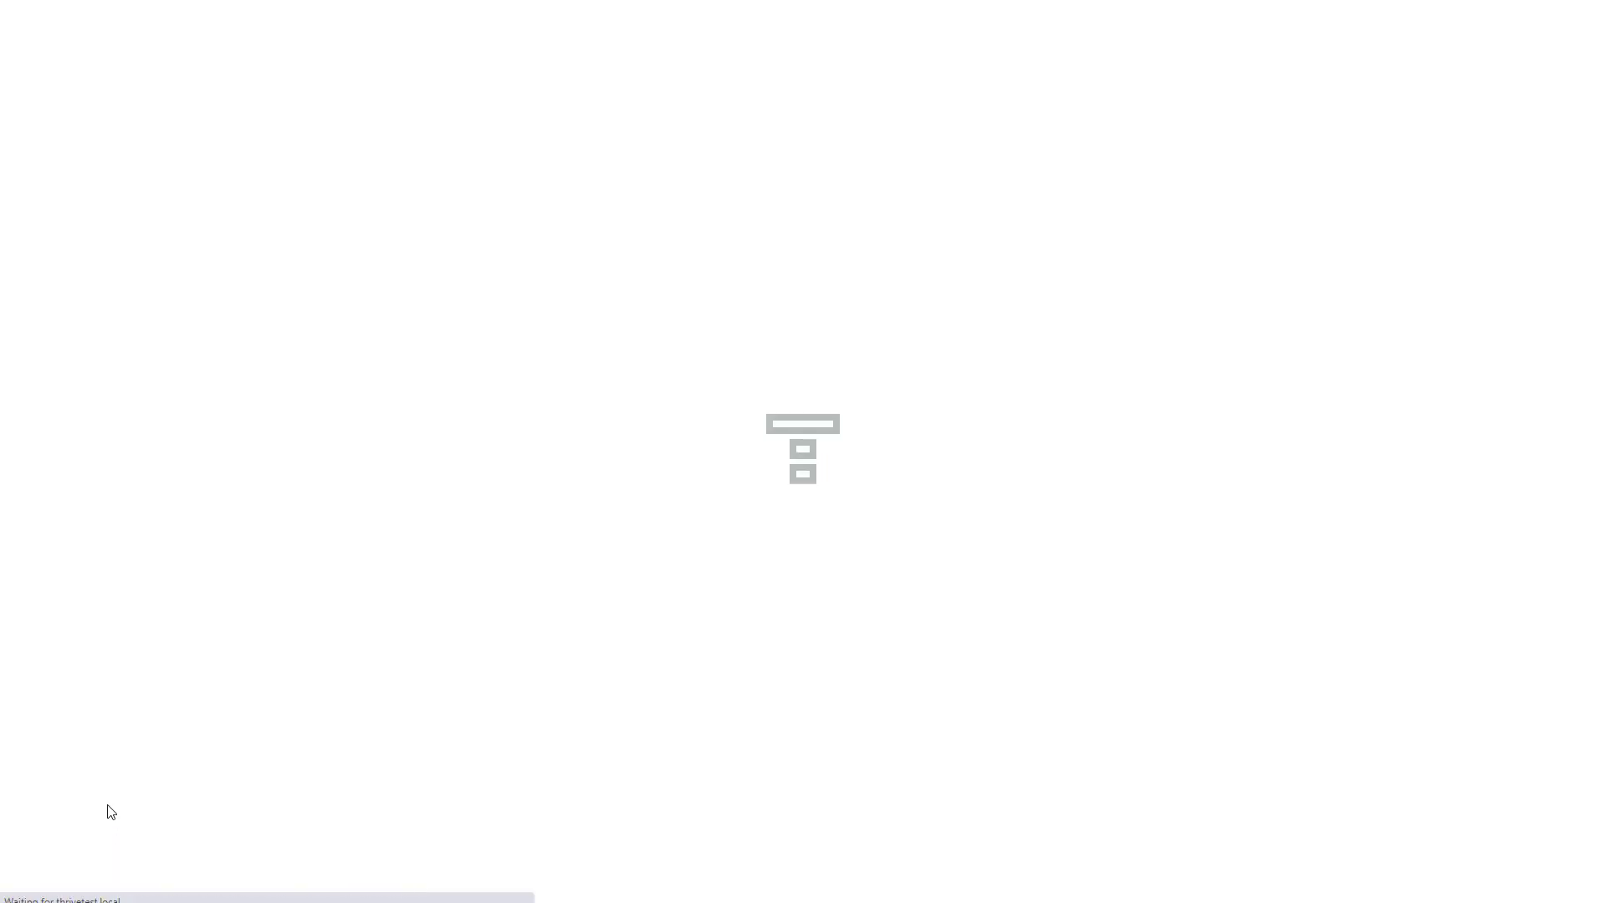